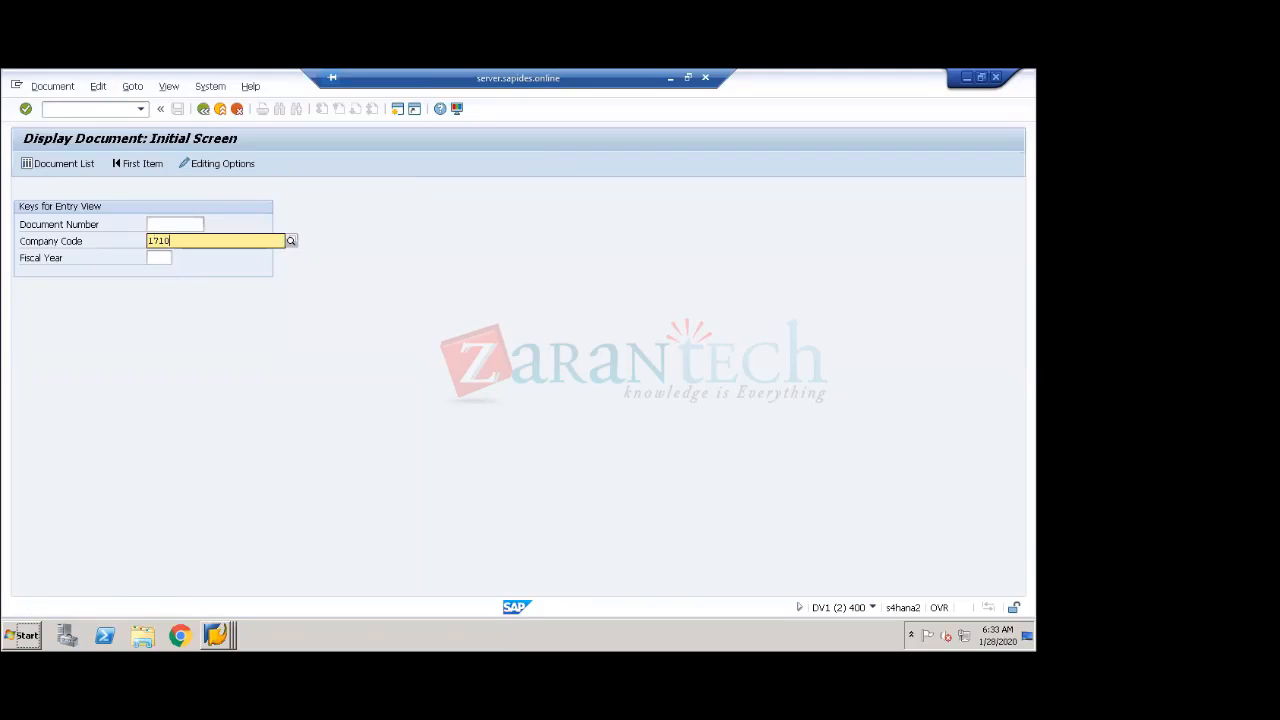
- List the accounting documents for company code 1710, fiscal year 2020 and document type SA
key(Tab)
text(2020)
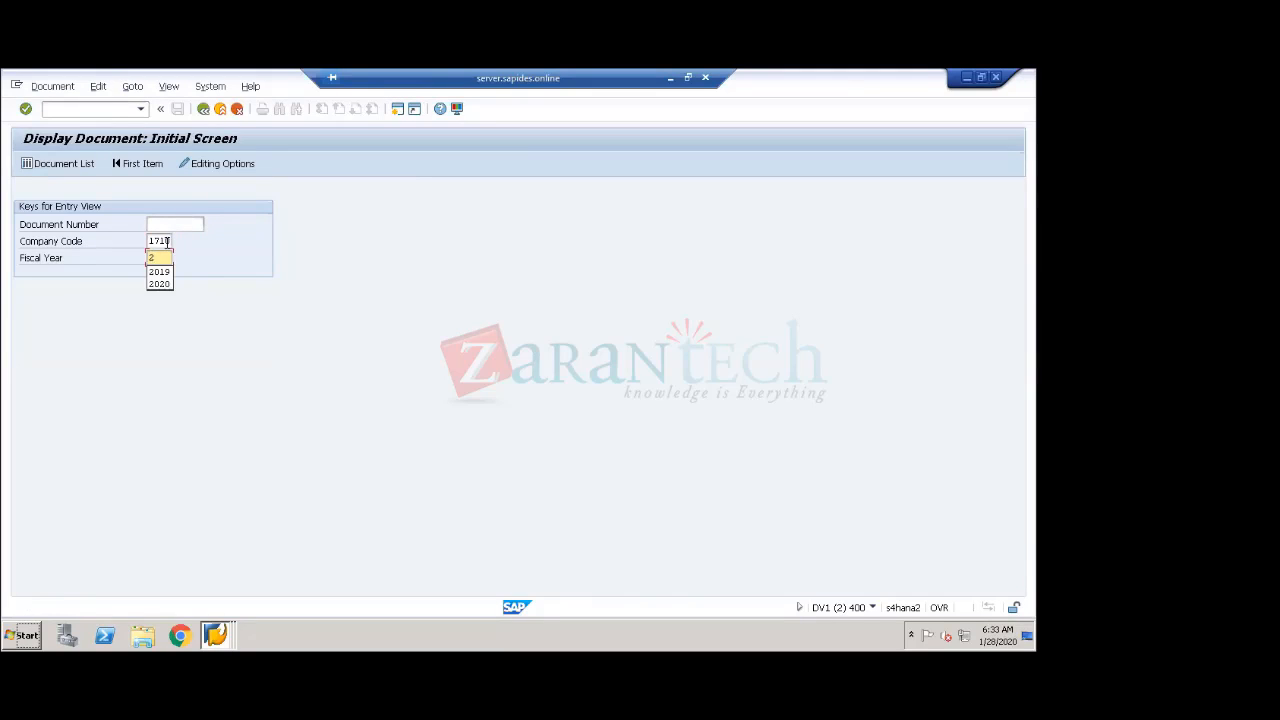
click(88, 171)
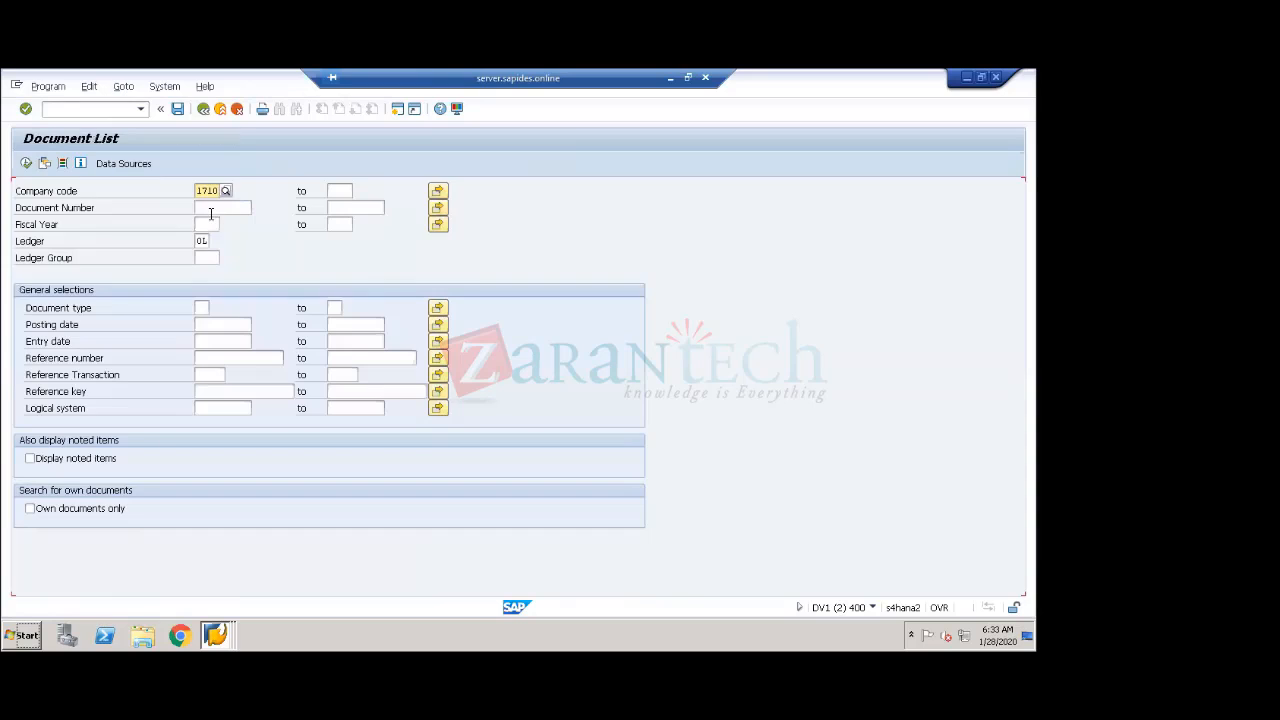
click(207, 222)
text(2020)
click(203, 307)
text(SA)
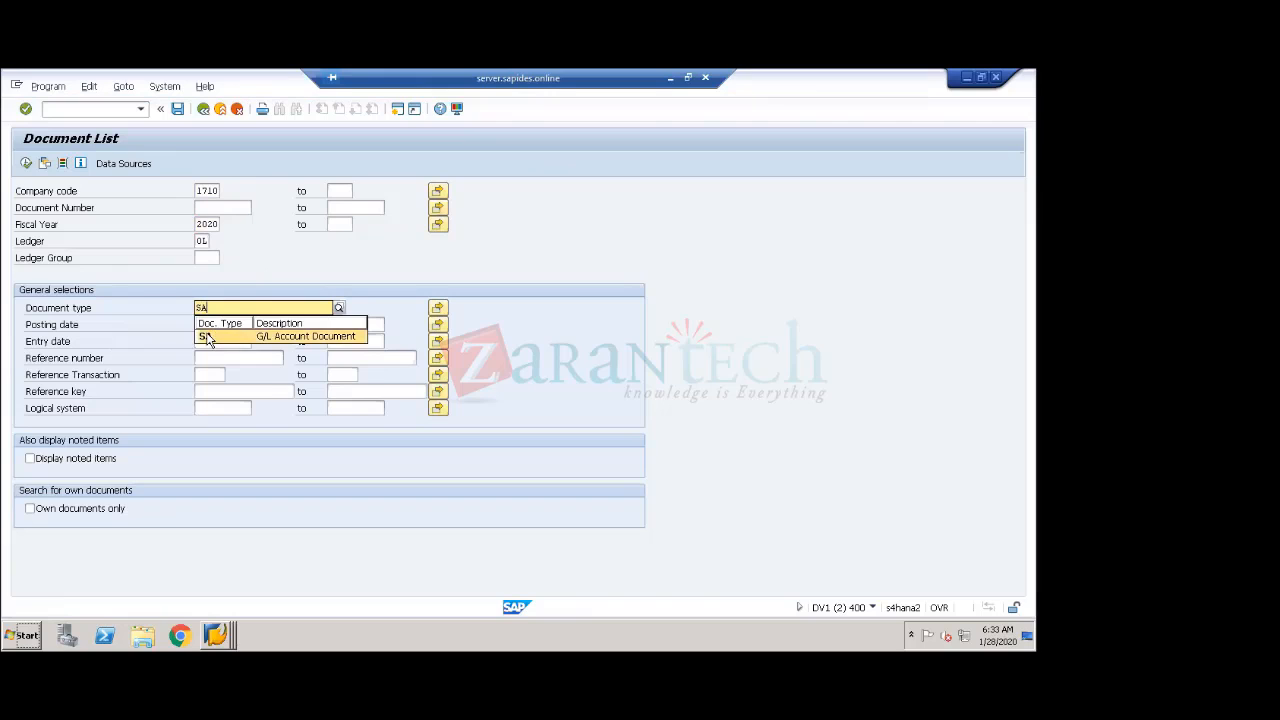
click(206, 337)
click(26, 163)
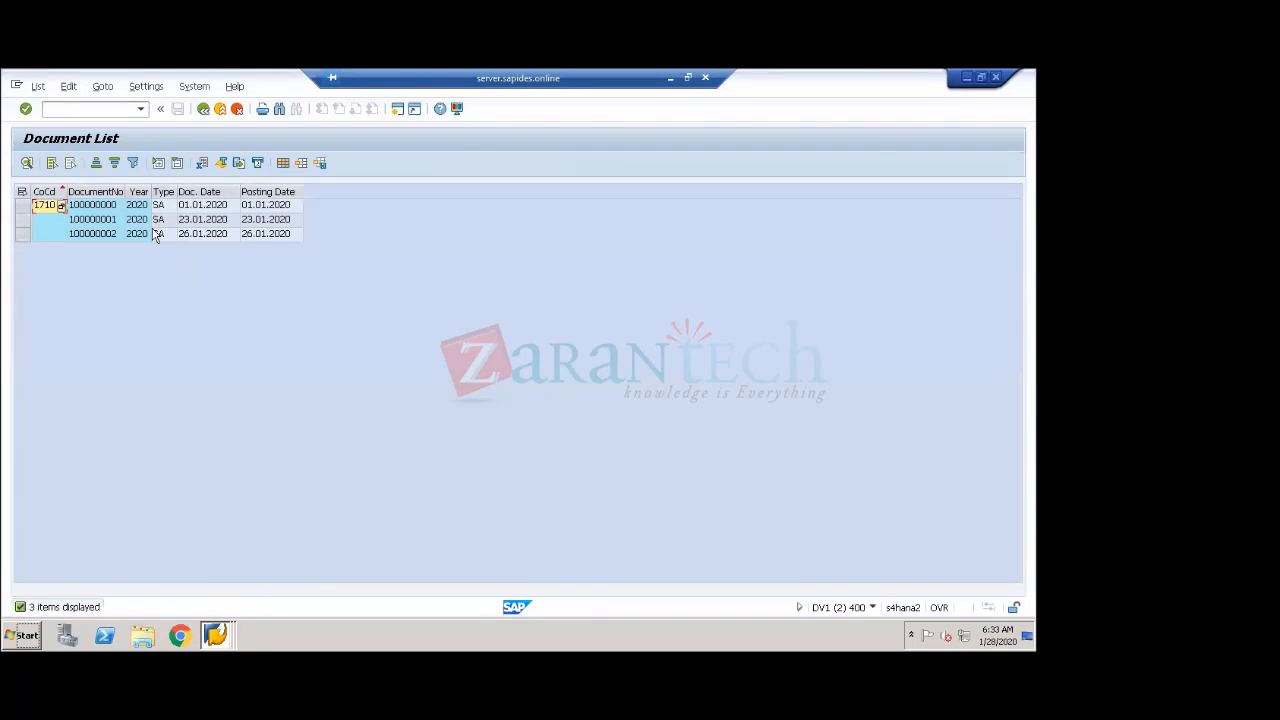
- Review the document numbers and years in the list, and open the first document, dated 01.01.2020
click(105, 206)
click(111, 222)
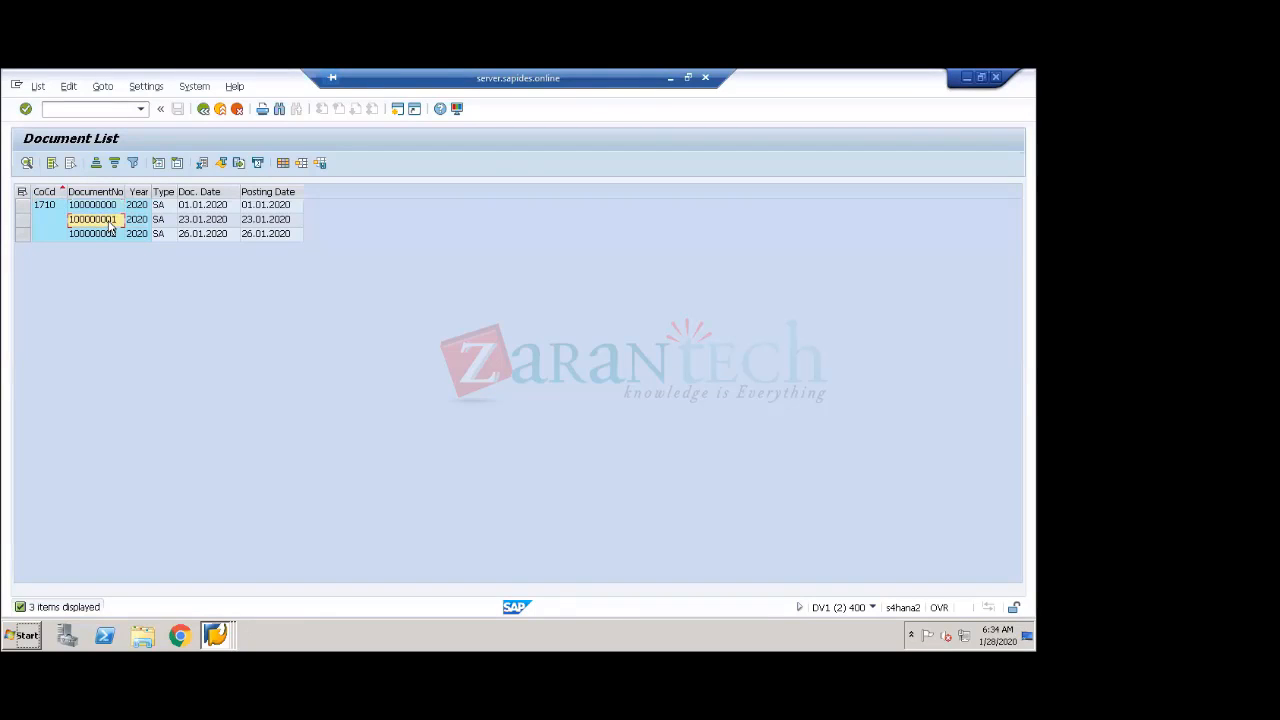
click(116, 238)
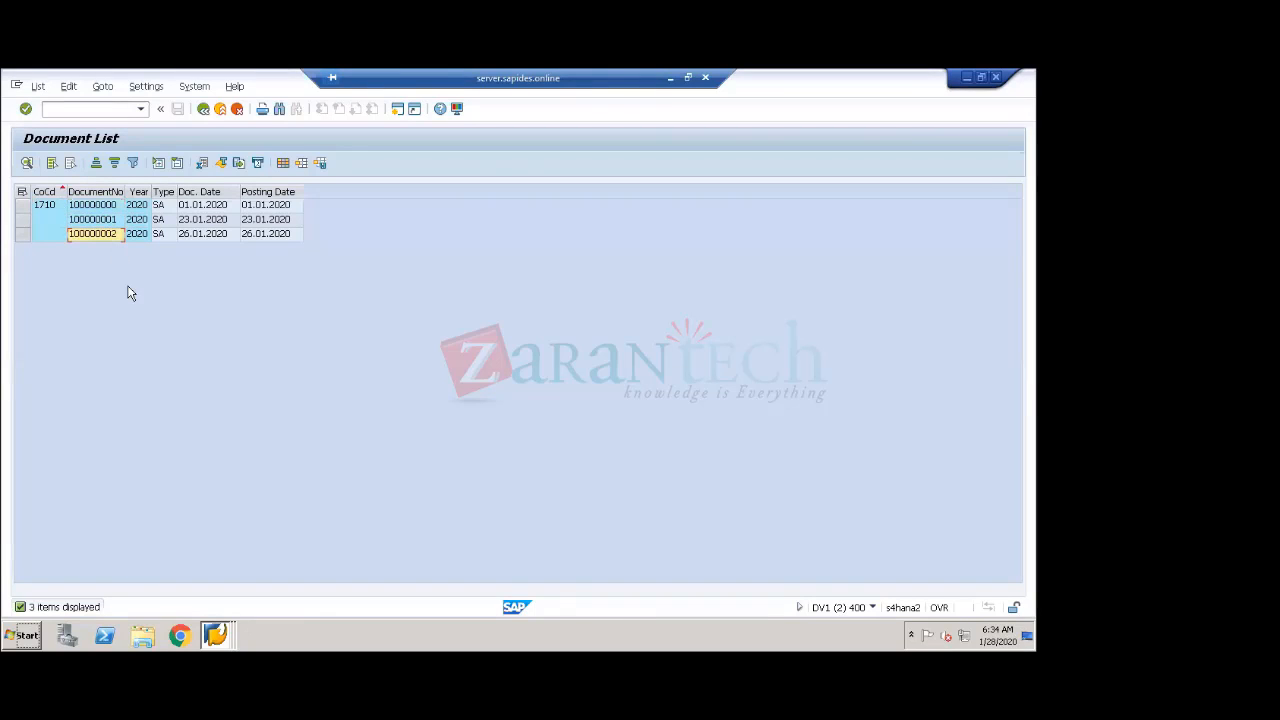
click(136, 206)
click(139, 219)
click(139, 232)
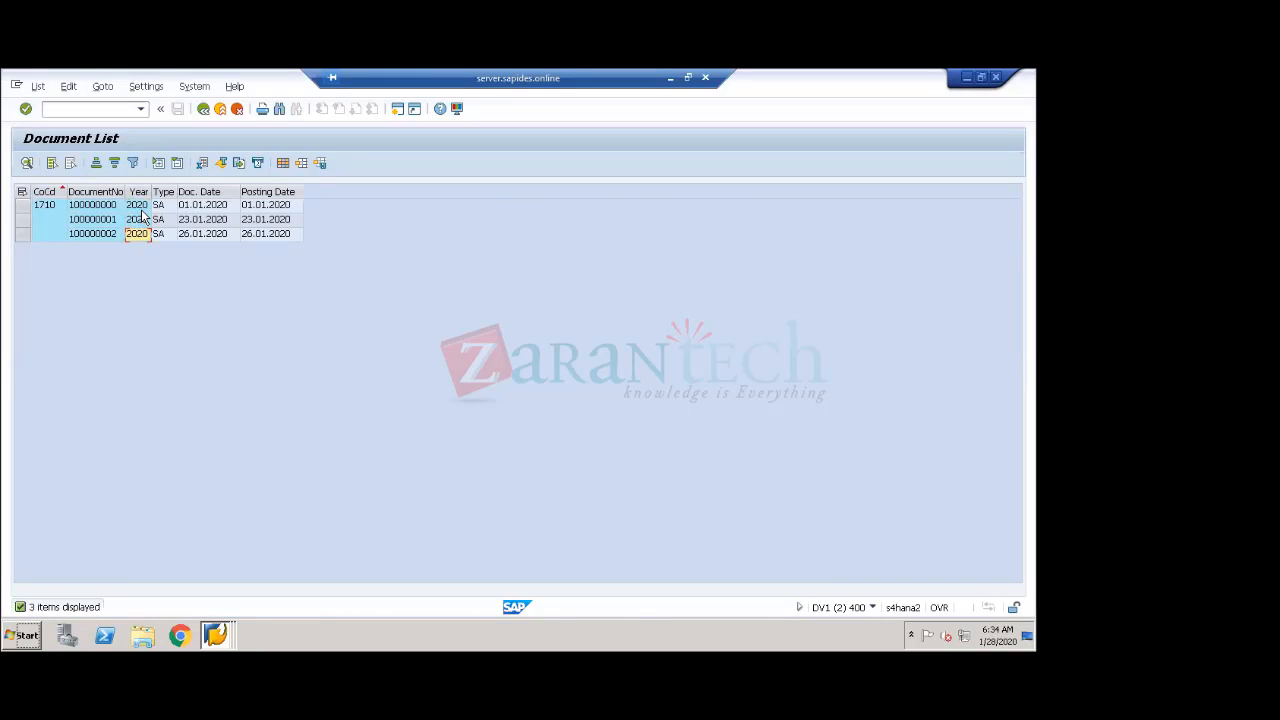
click(140, 208)
click(40, 207)
click(170, 207)
double_click(170, 207)
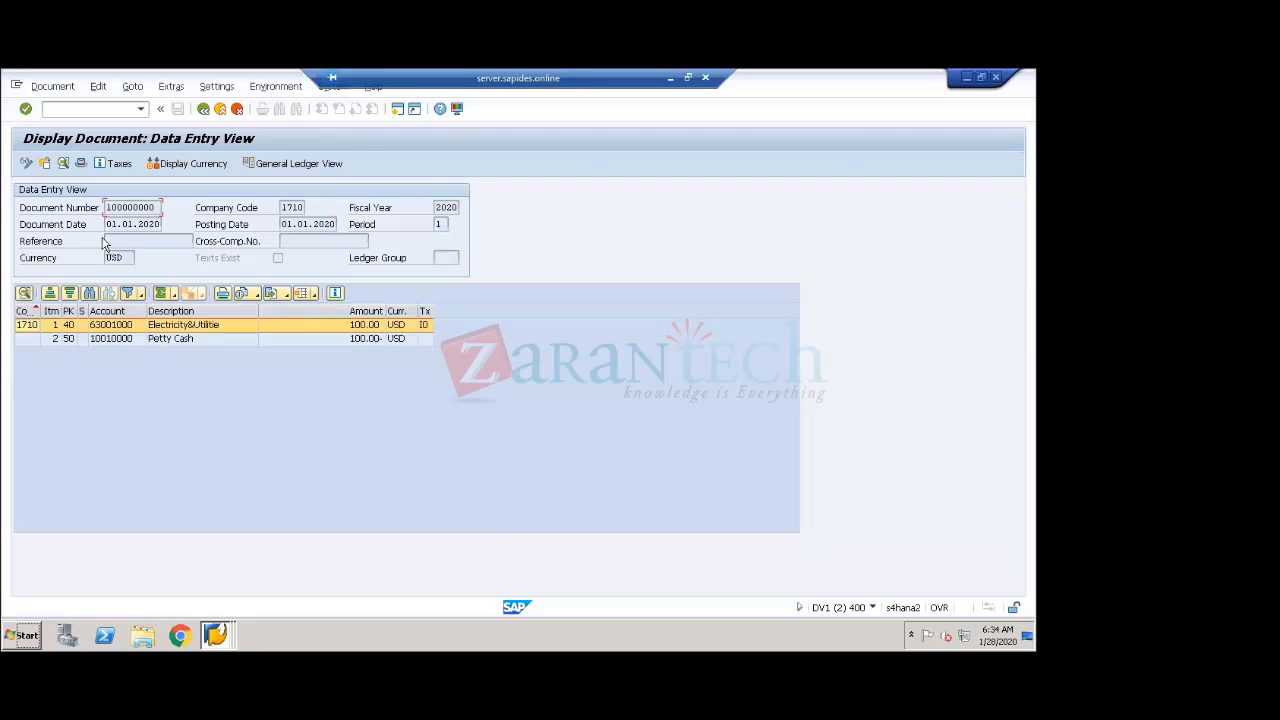
- Check the document header from the data entry view, moving its window clear of the line items, and close it
click(81, 165)
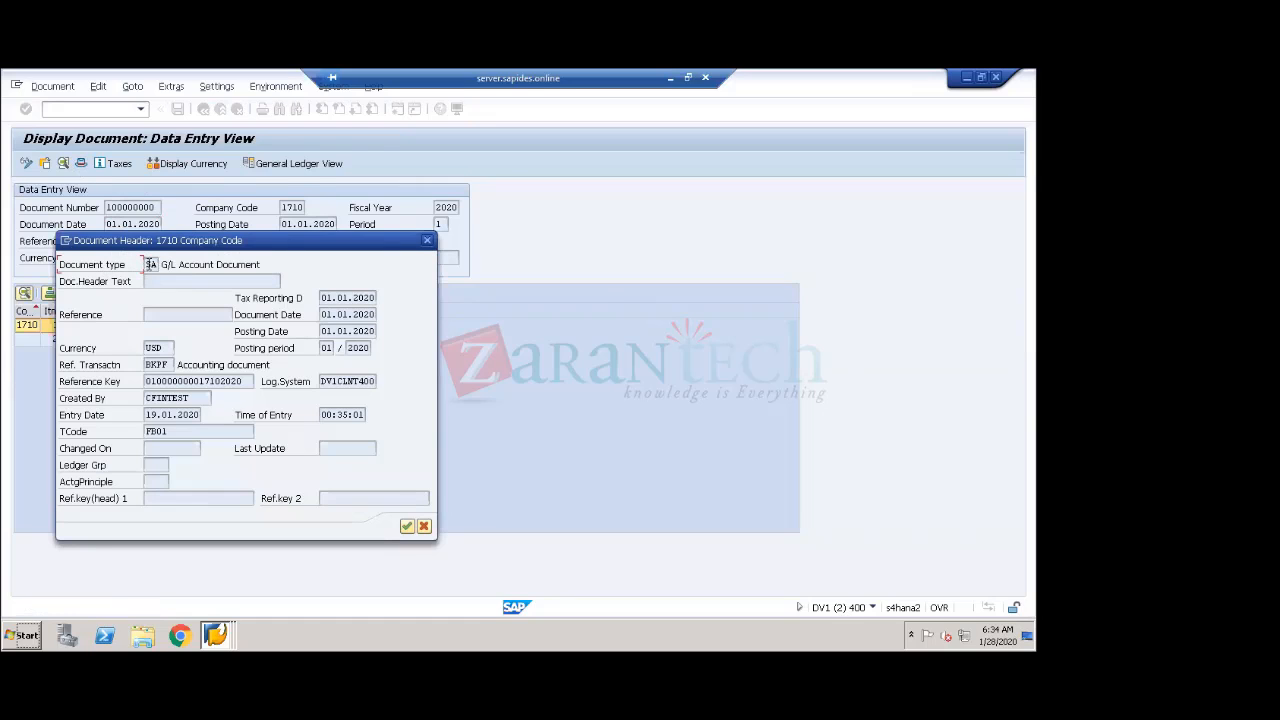
drag(316, 240, 606, 200)
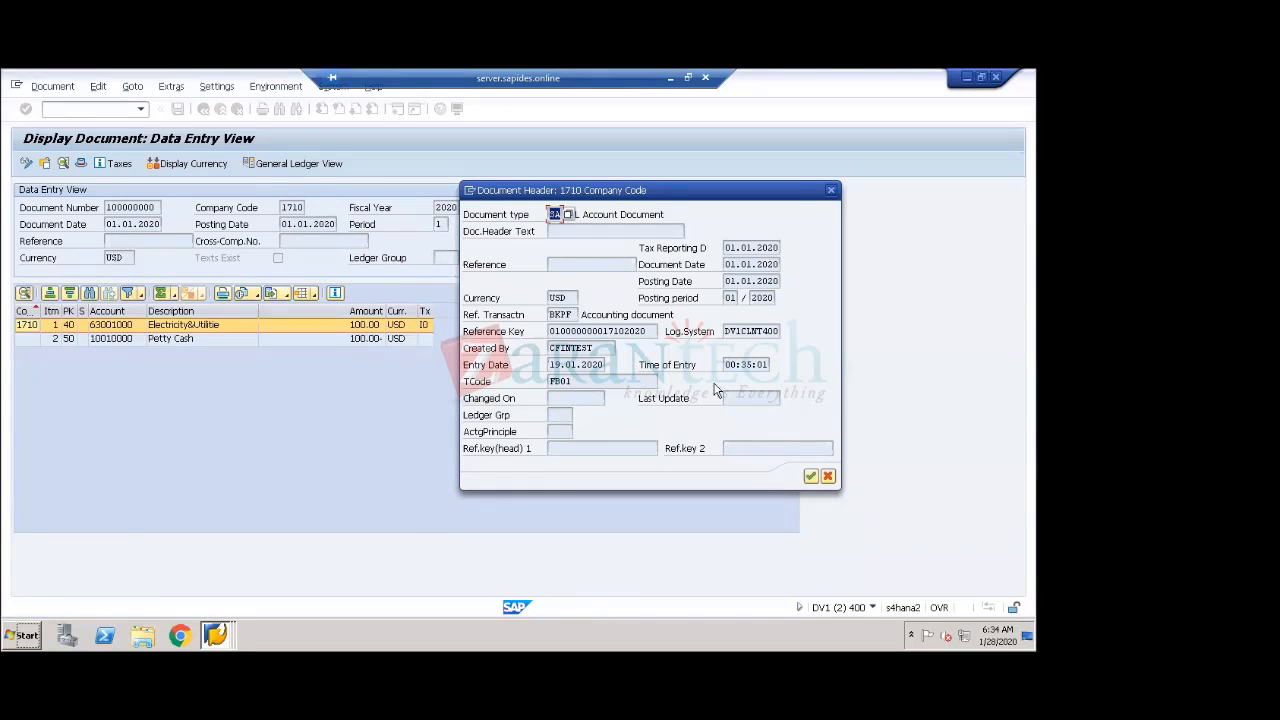
click(828, 477)
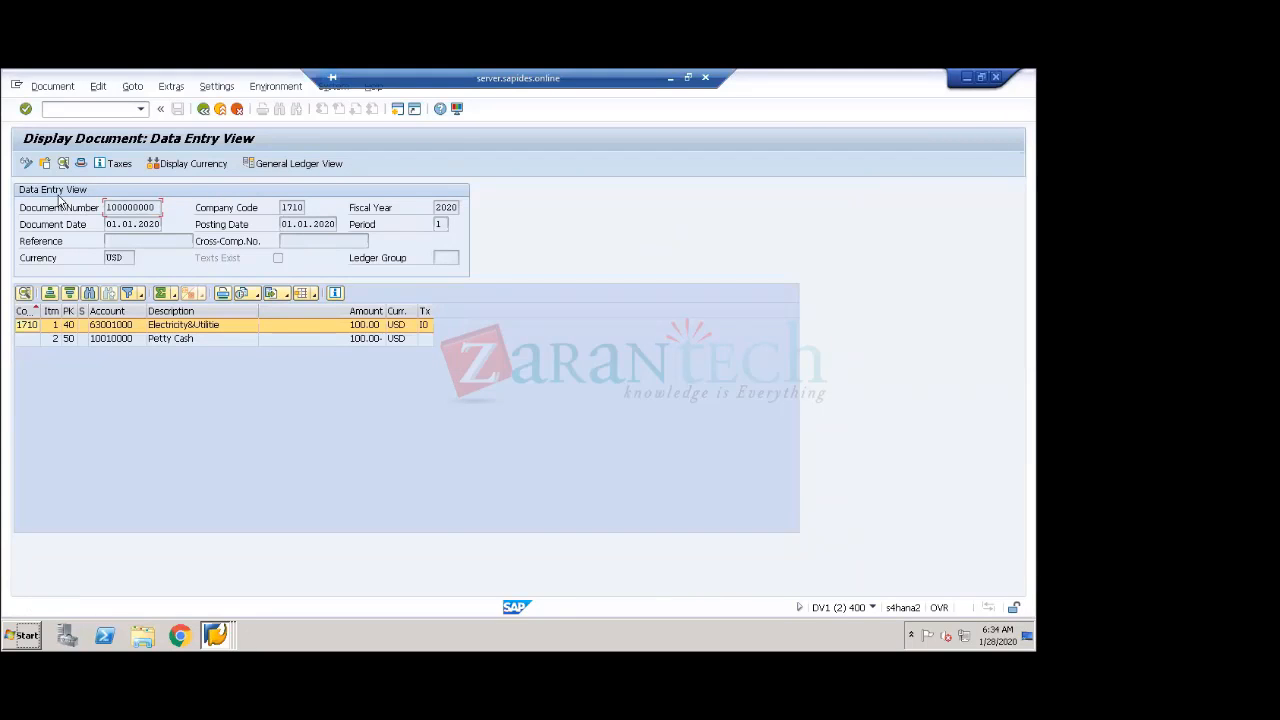
- Display the document in the General Ledger View and check its header details there
click(290, 163)
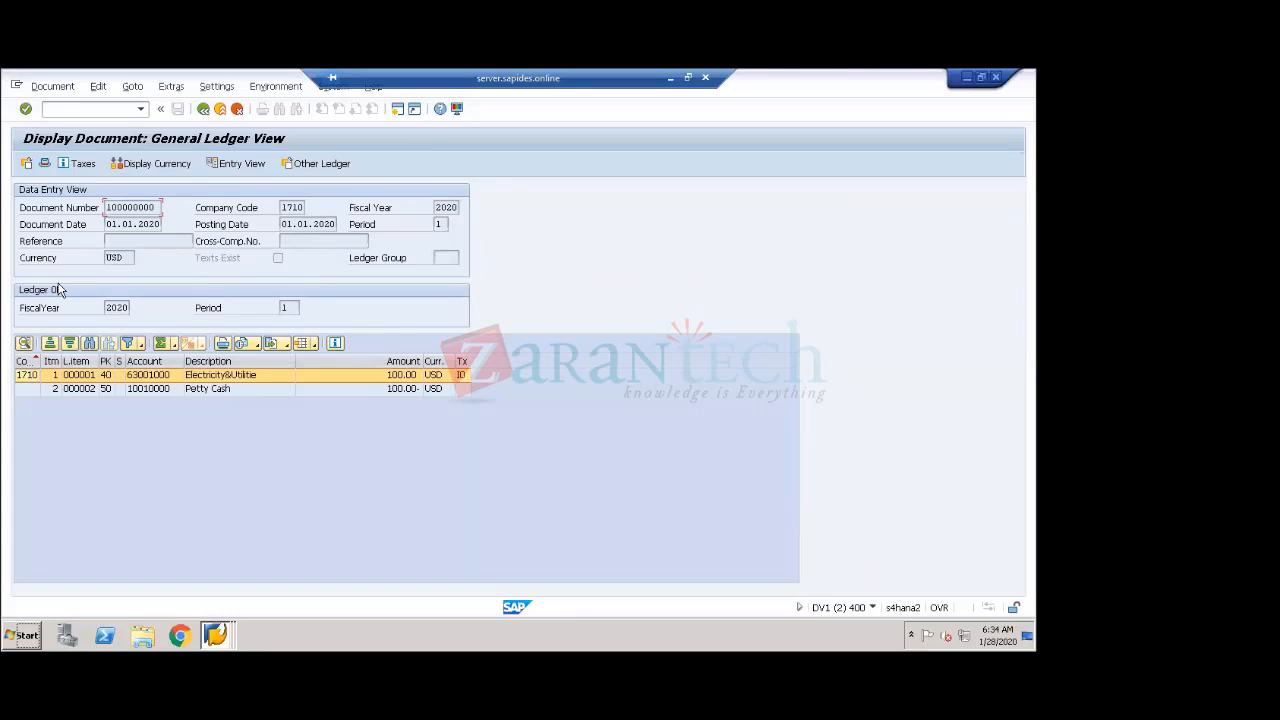
click(27, 163)
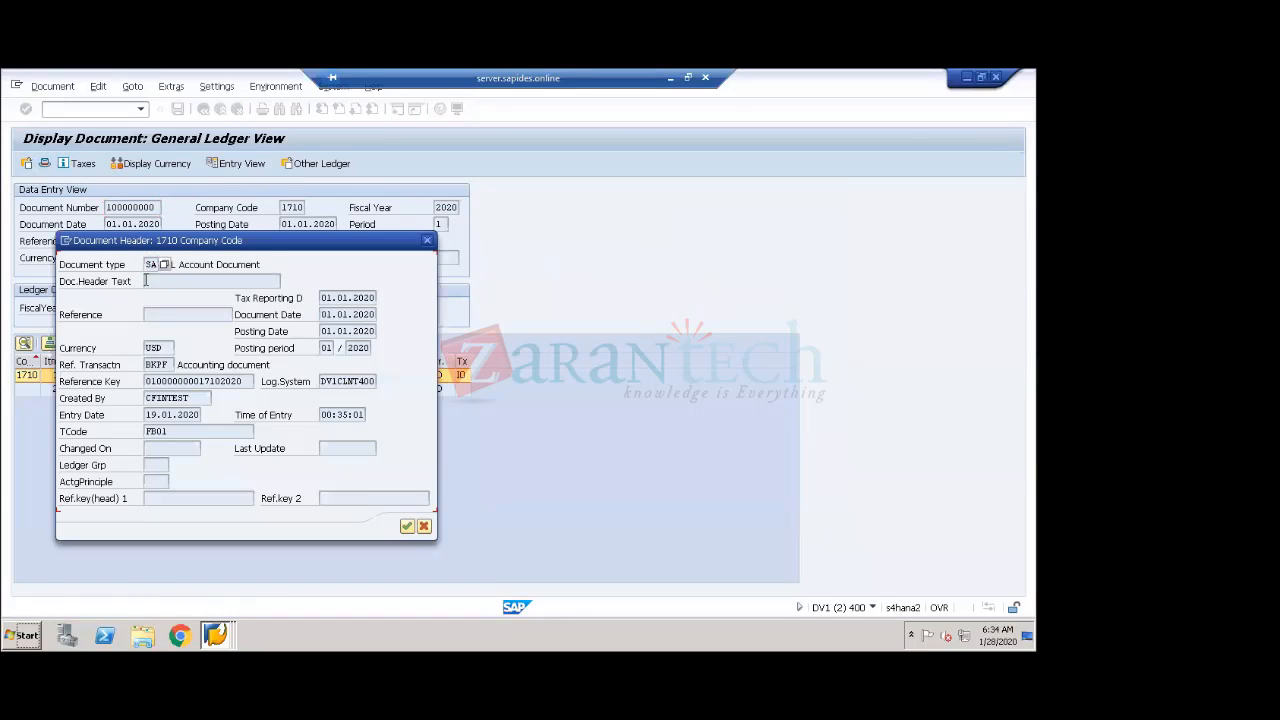
click(408, 528)
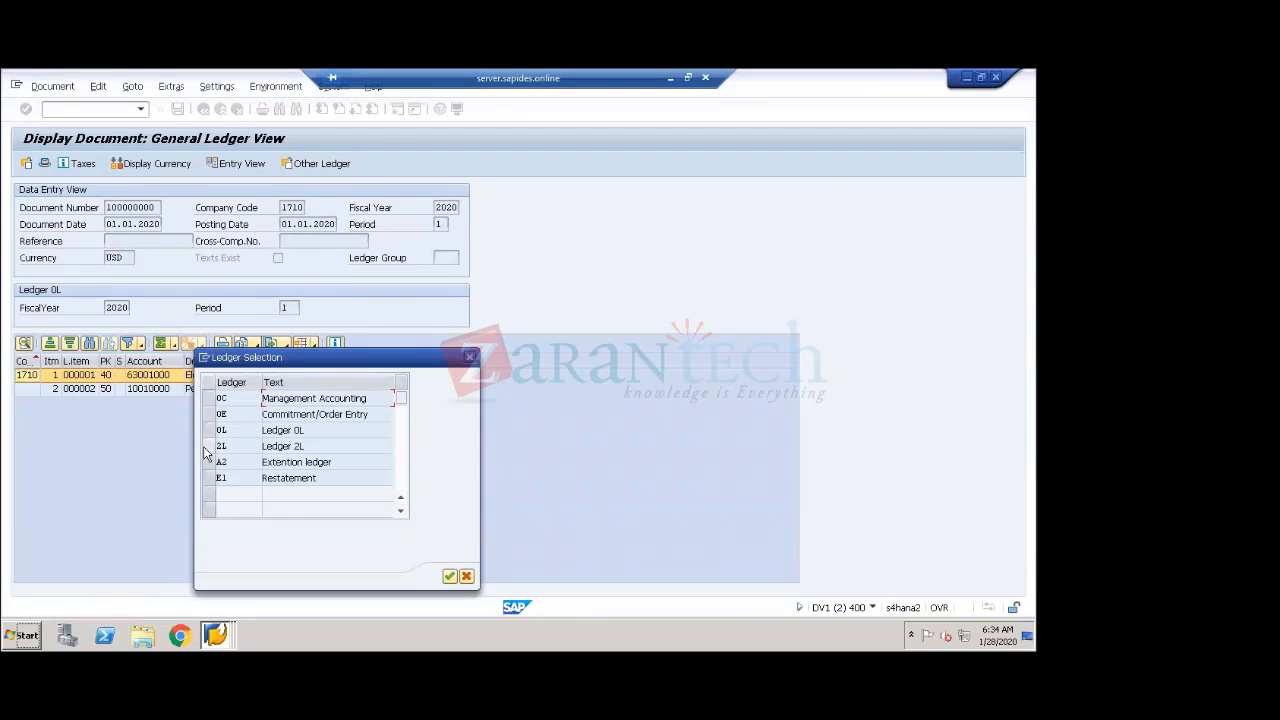
- Show the document in ledger 2L and check its header for that ledger
click(207, 447)
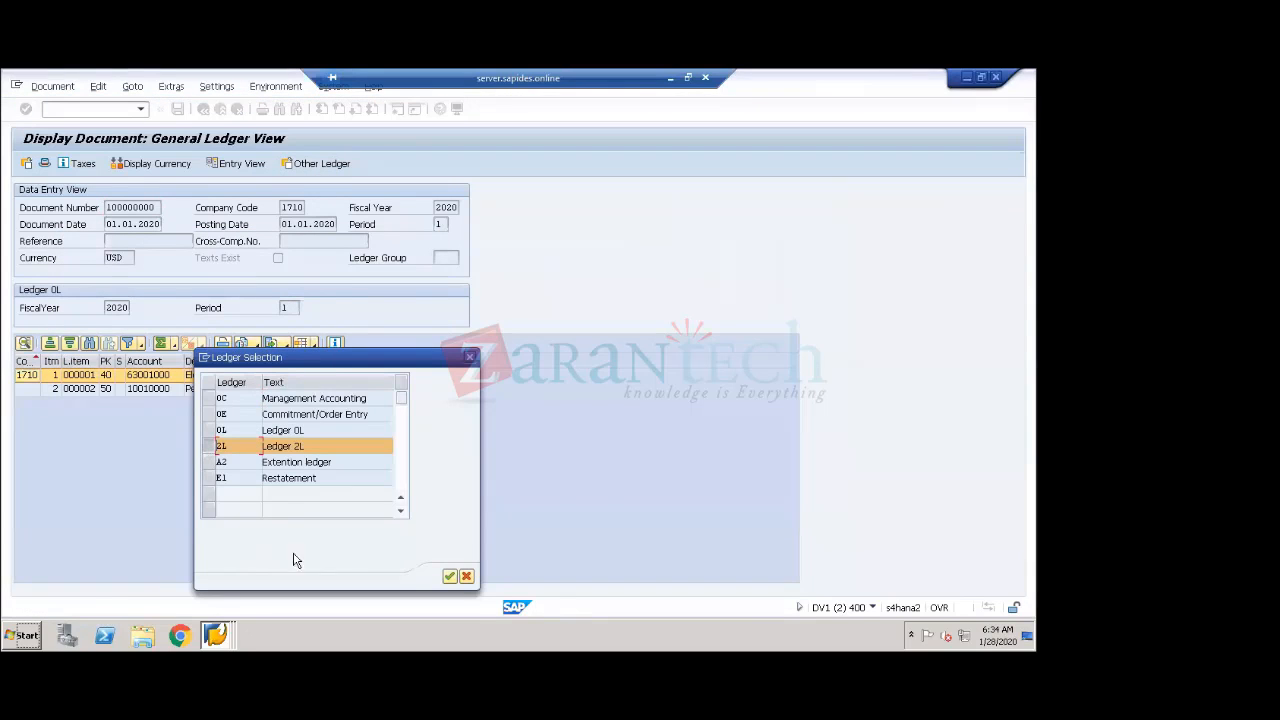
click(452, 578)
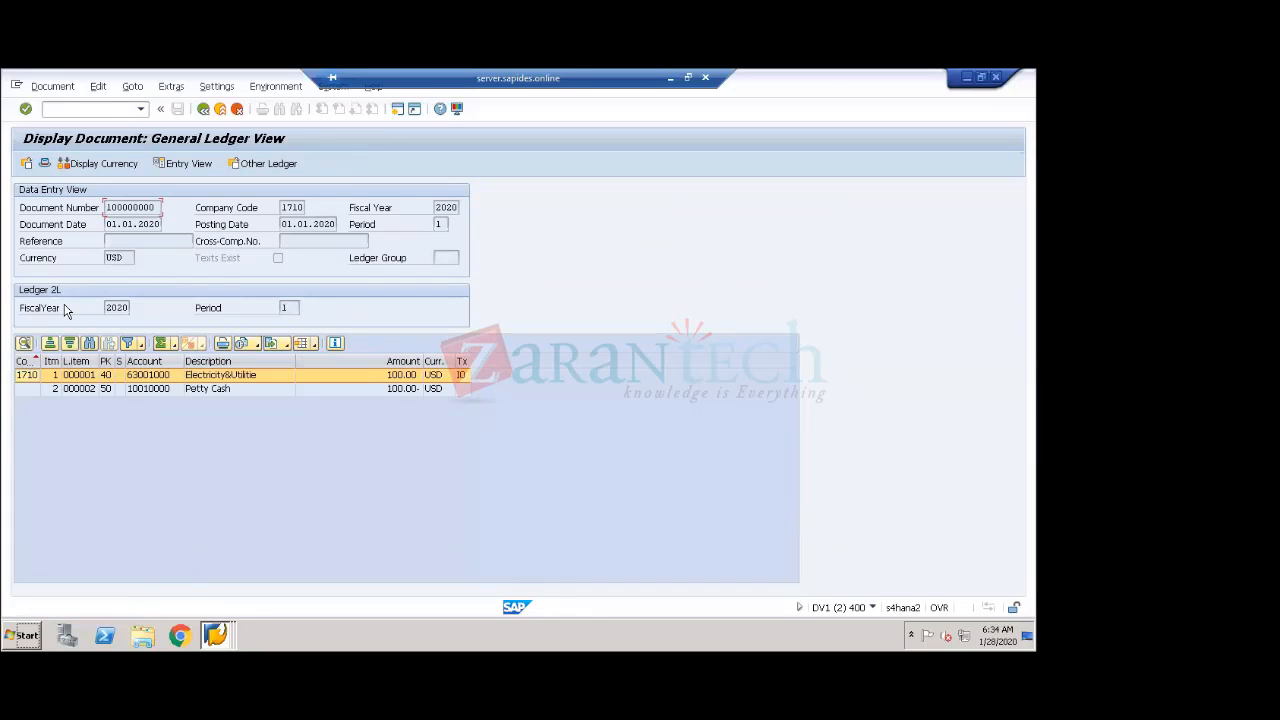
click(44, 163)
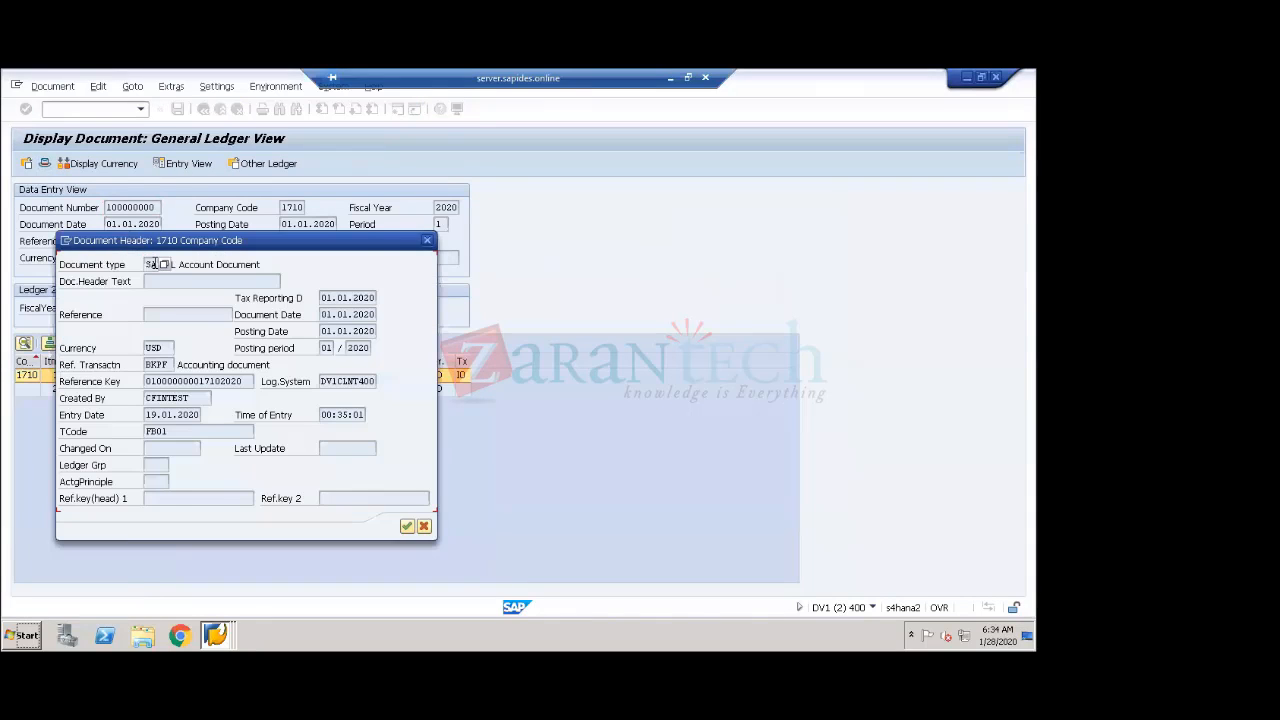
click(407, 526)
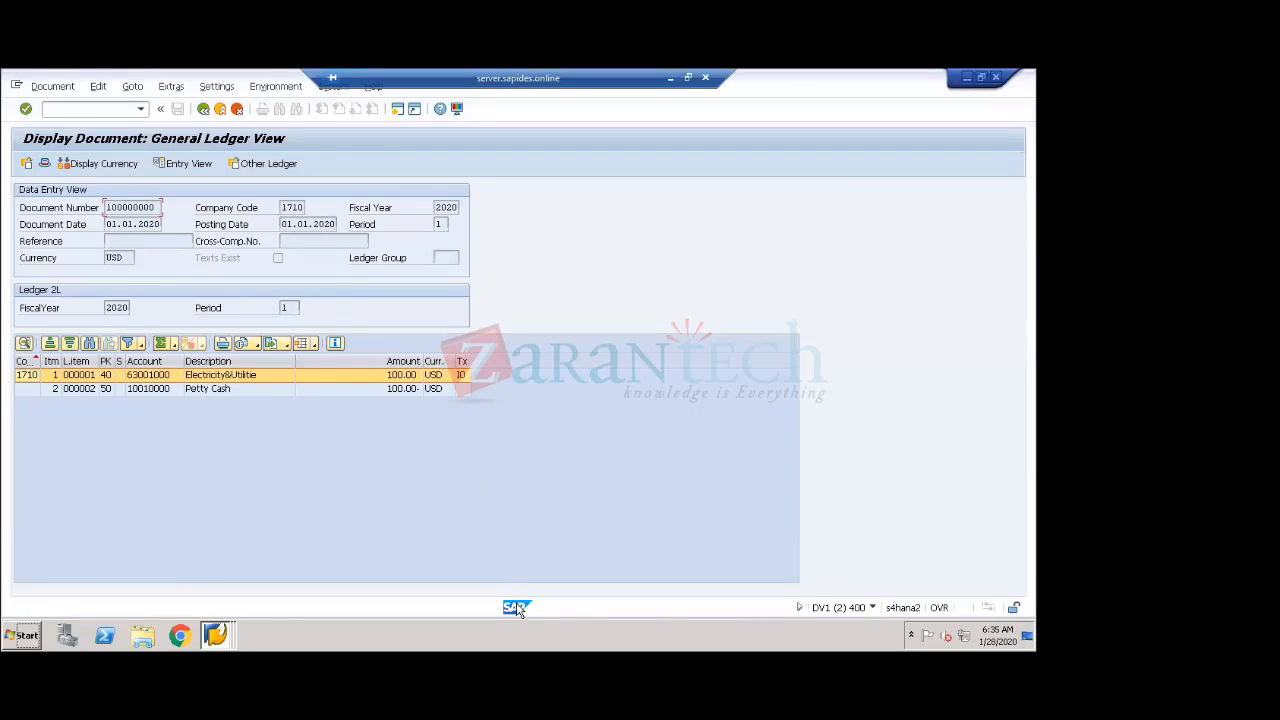
- Switch to the Display IMG session and locate the Define Document Types and Define Document Types in a Ledger activities
click(222, 634)
click(199, 583)
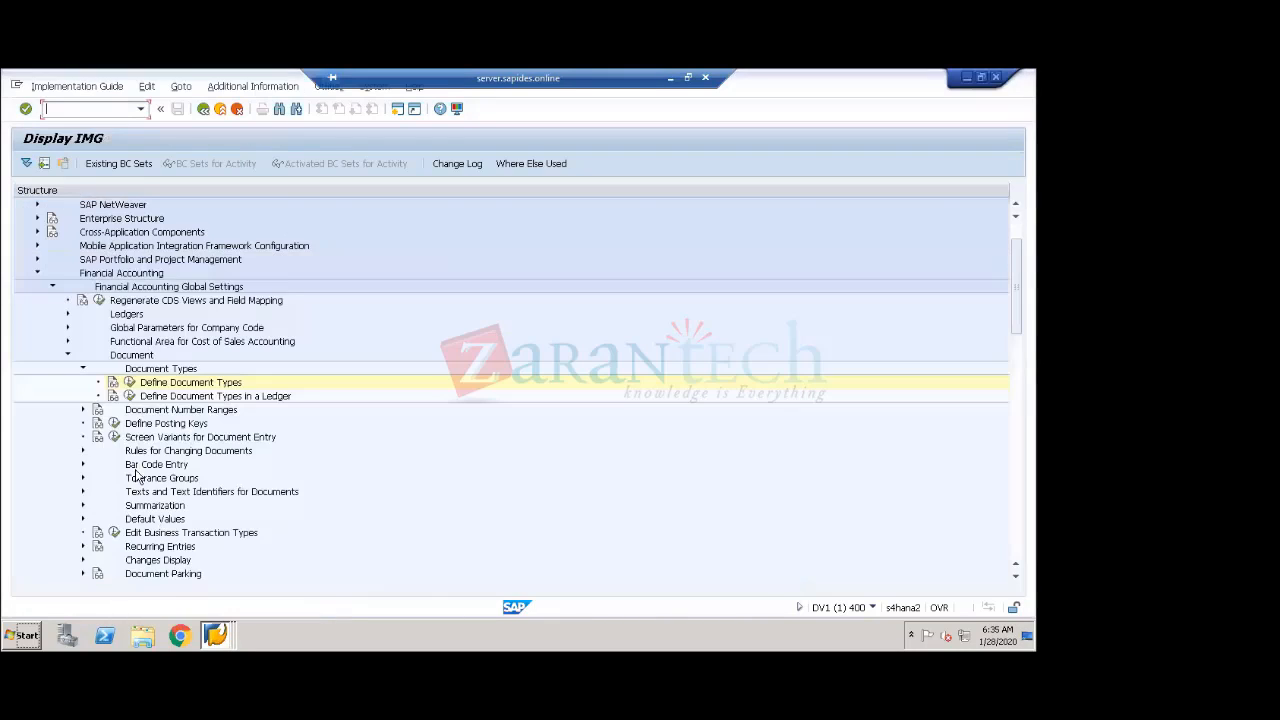
click(158, 399)
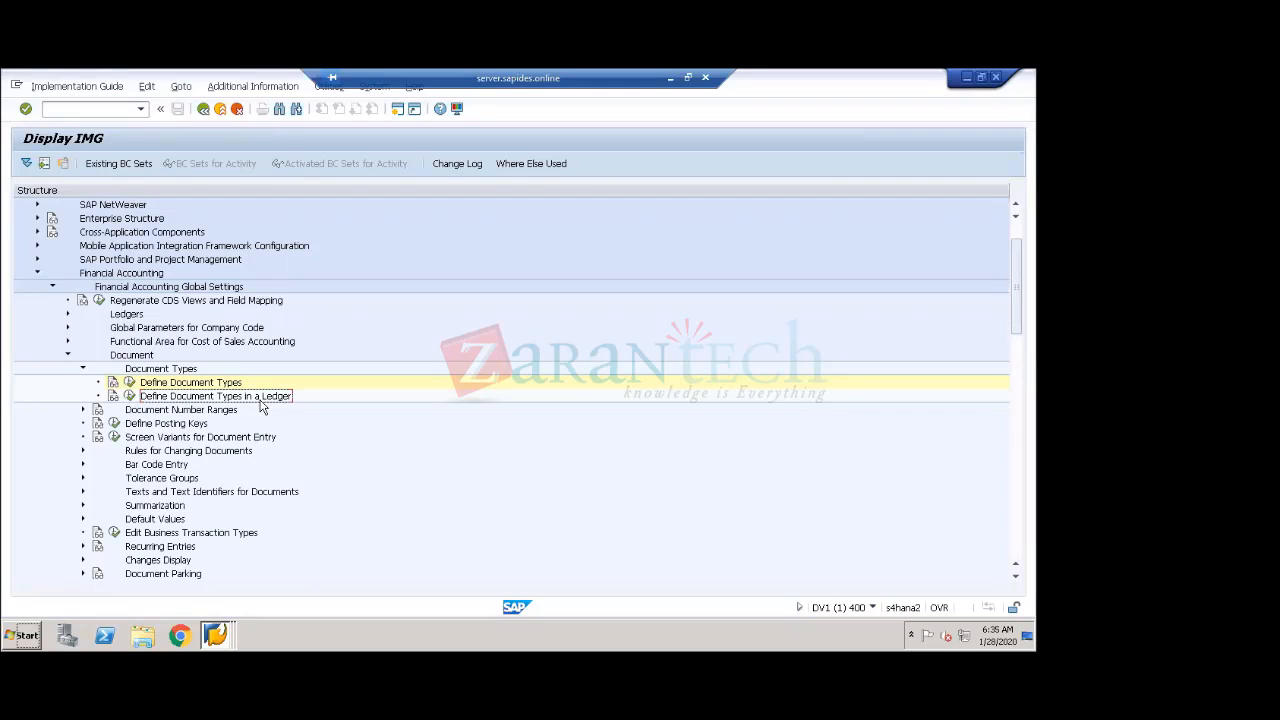
click(177, 384)
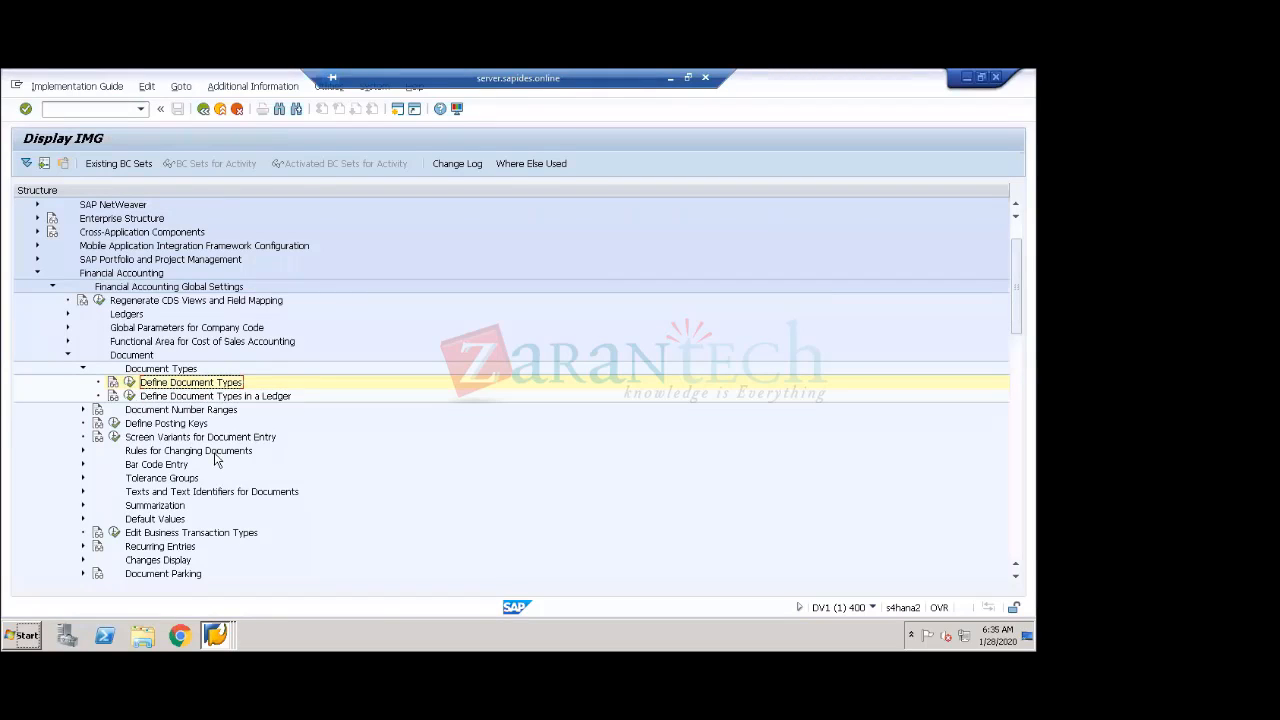
click(154, 397)
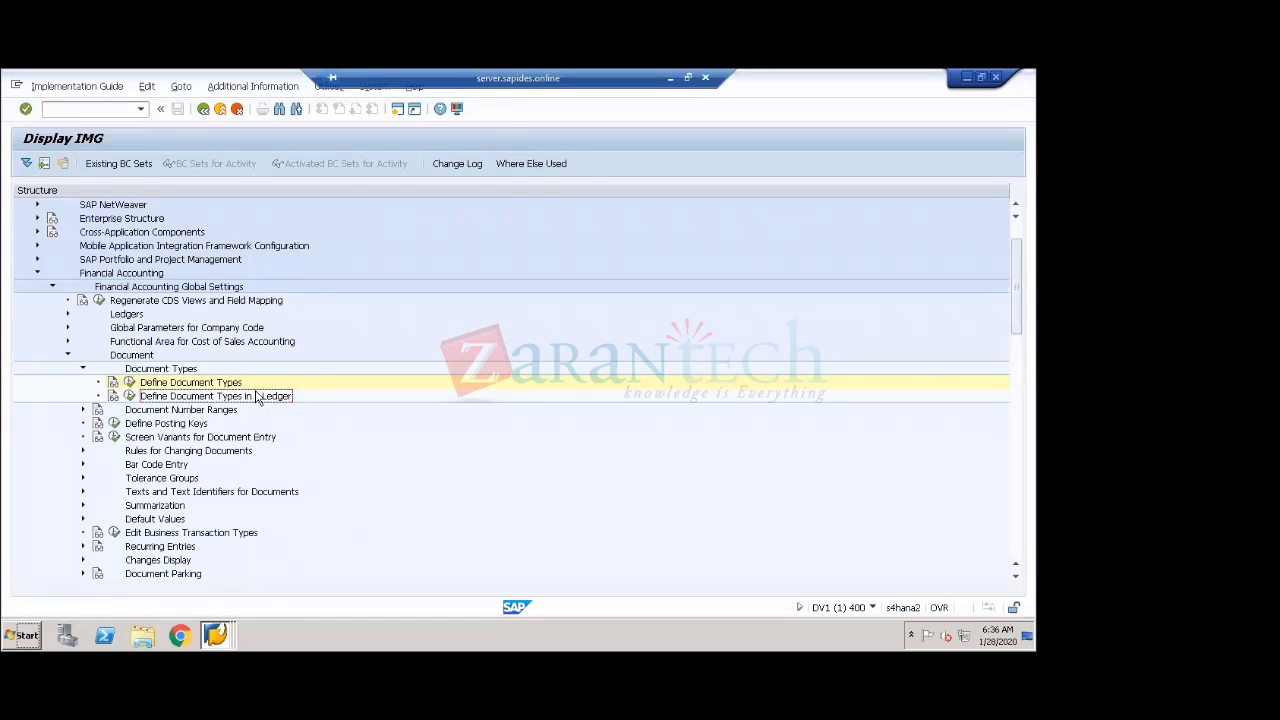
- Open Define Document Types in a Ledger with ledger 2L chosen from the ledger list as the work area
click(130, 397)
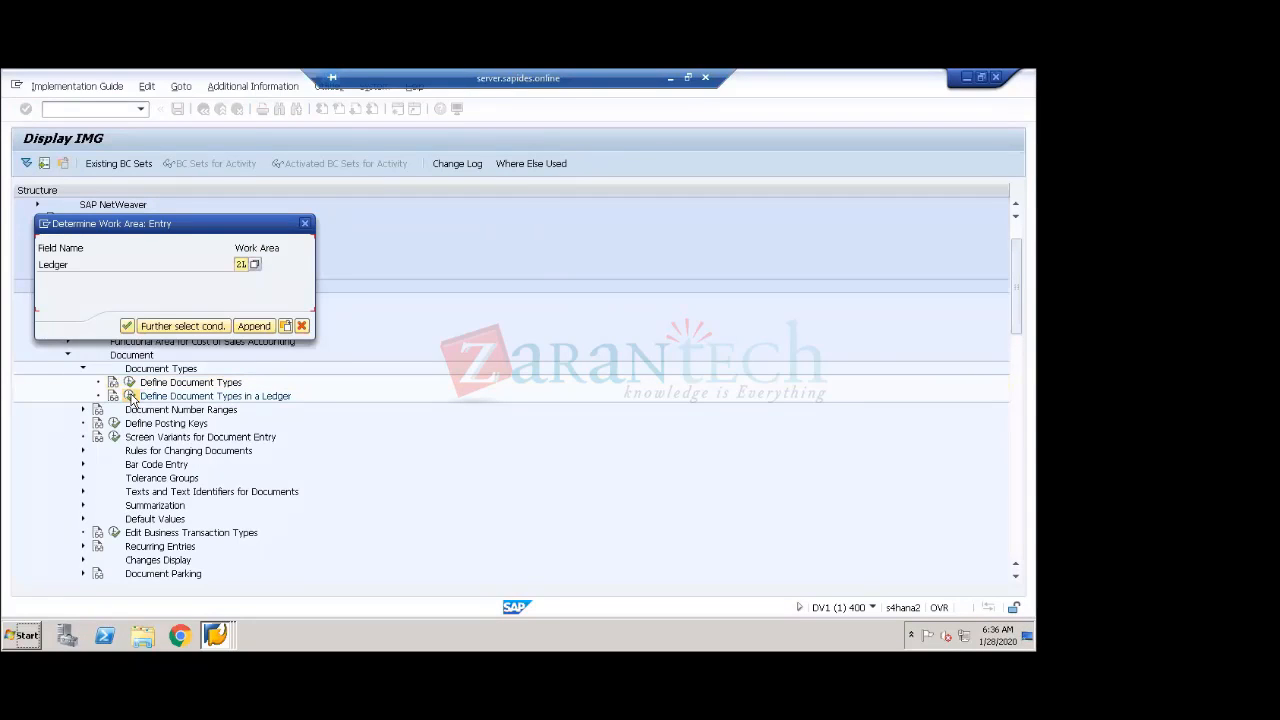
click(255, 266)
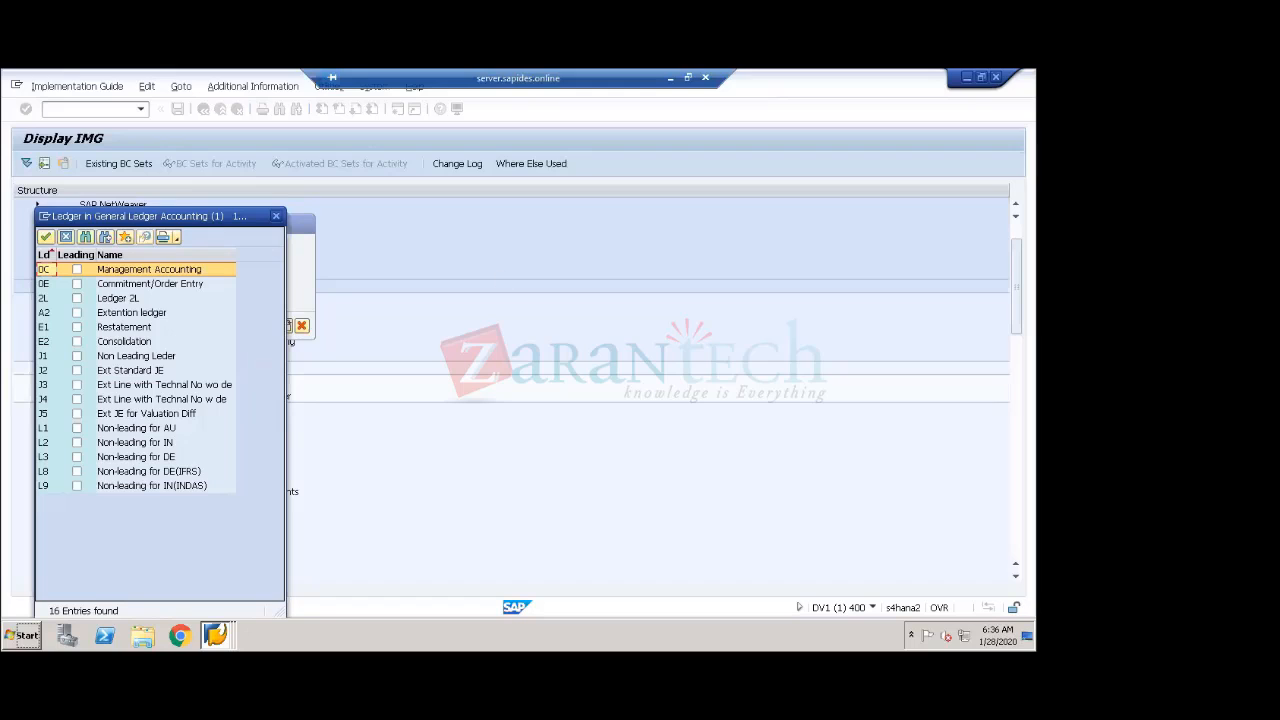
drag(165, 224, 499, 174)
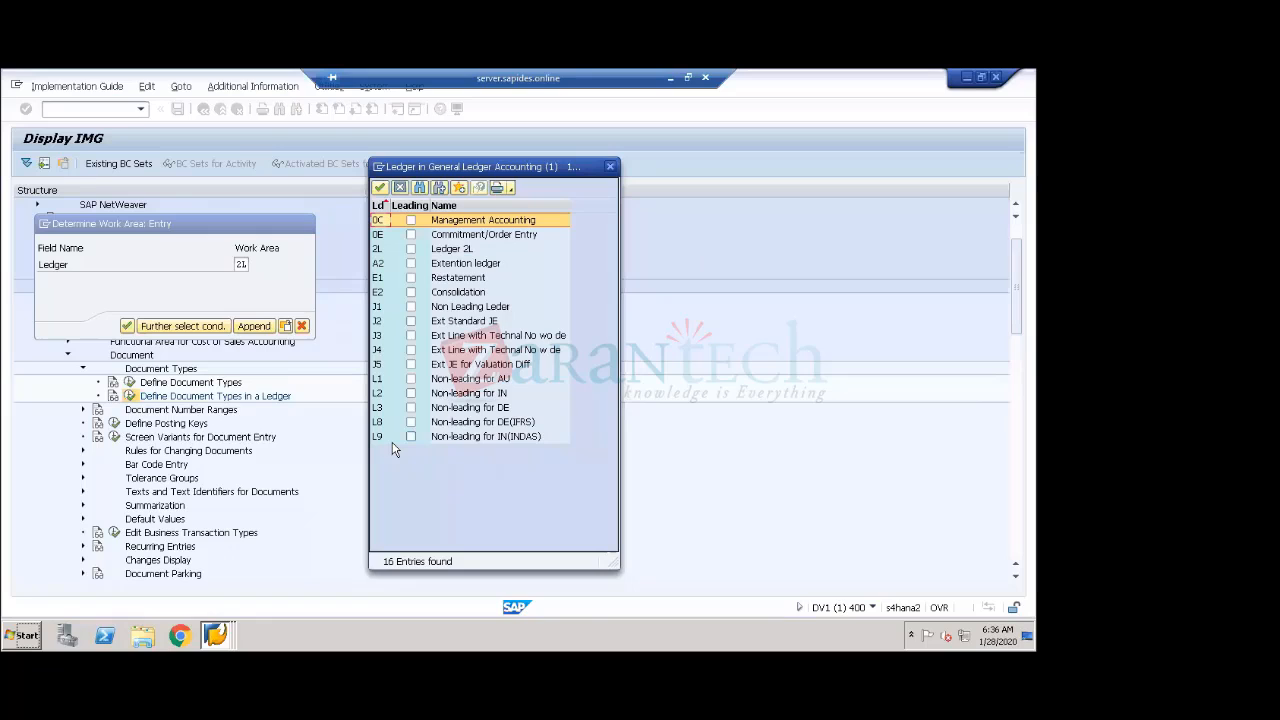
double_click(380, 250)
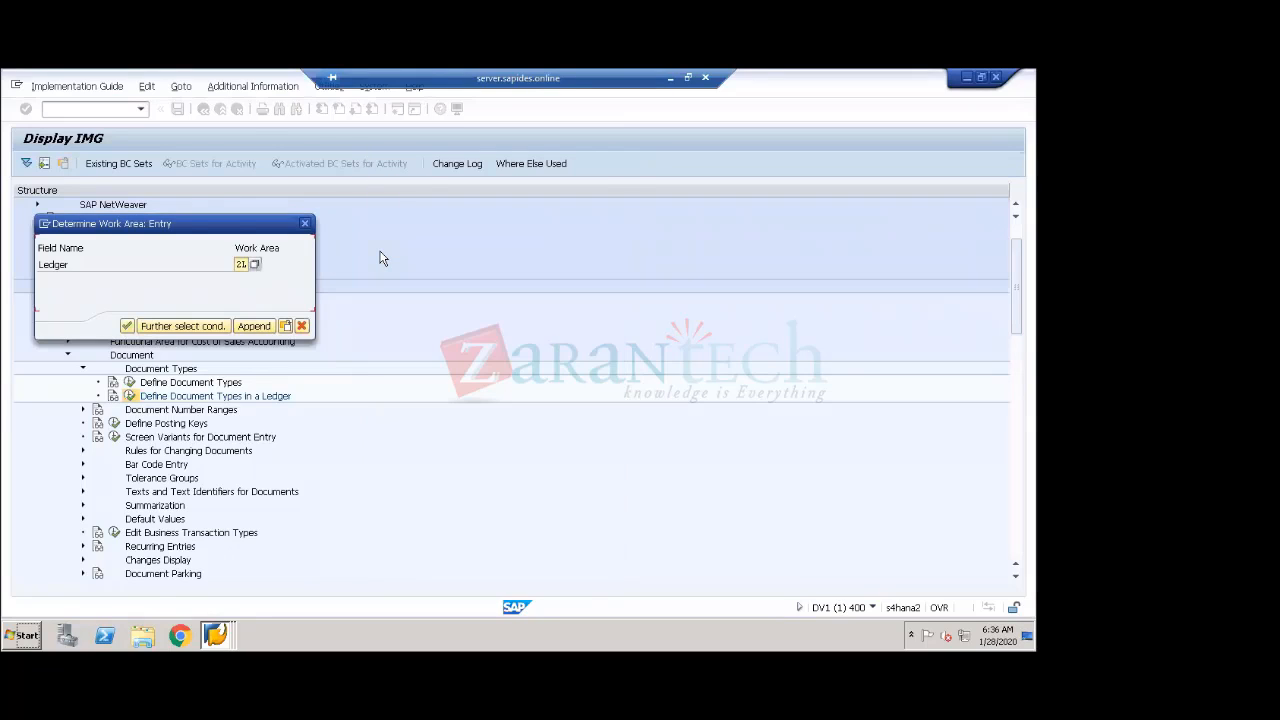
click(127, 323)
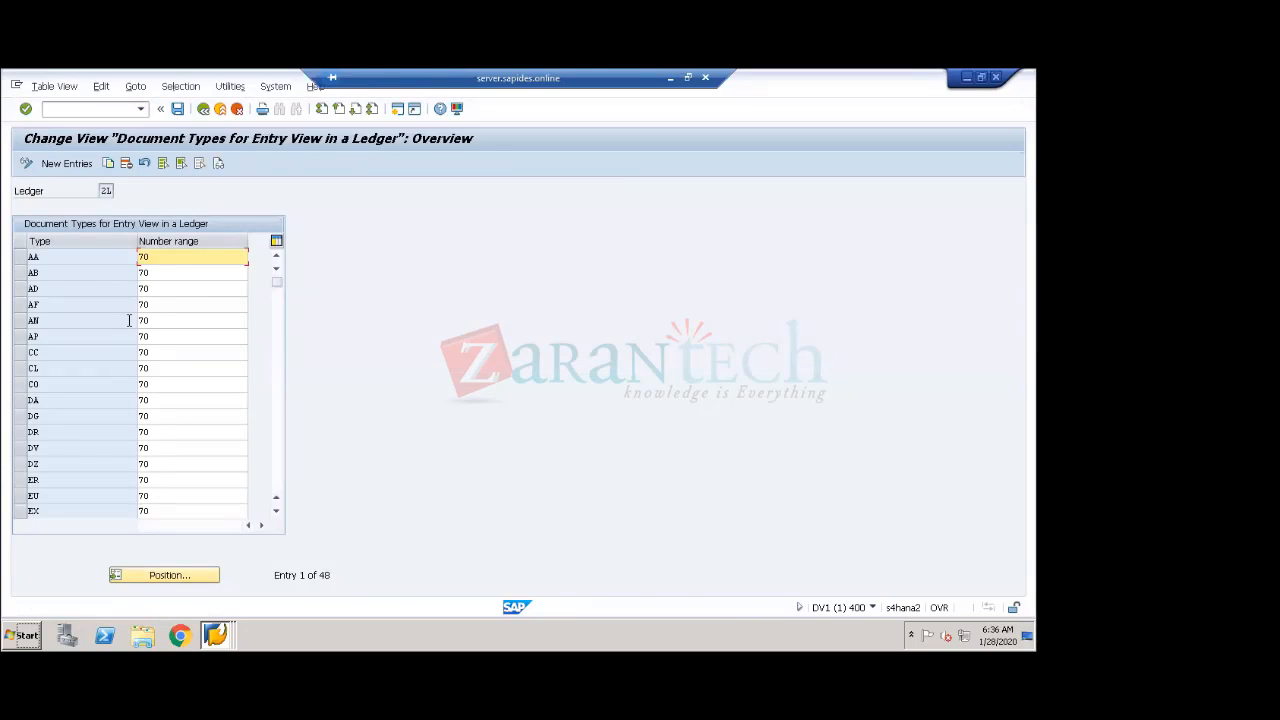
- Find document type SA in the ledger 2L overview and check its assigned number range
click(160, 575)
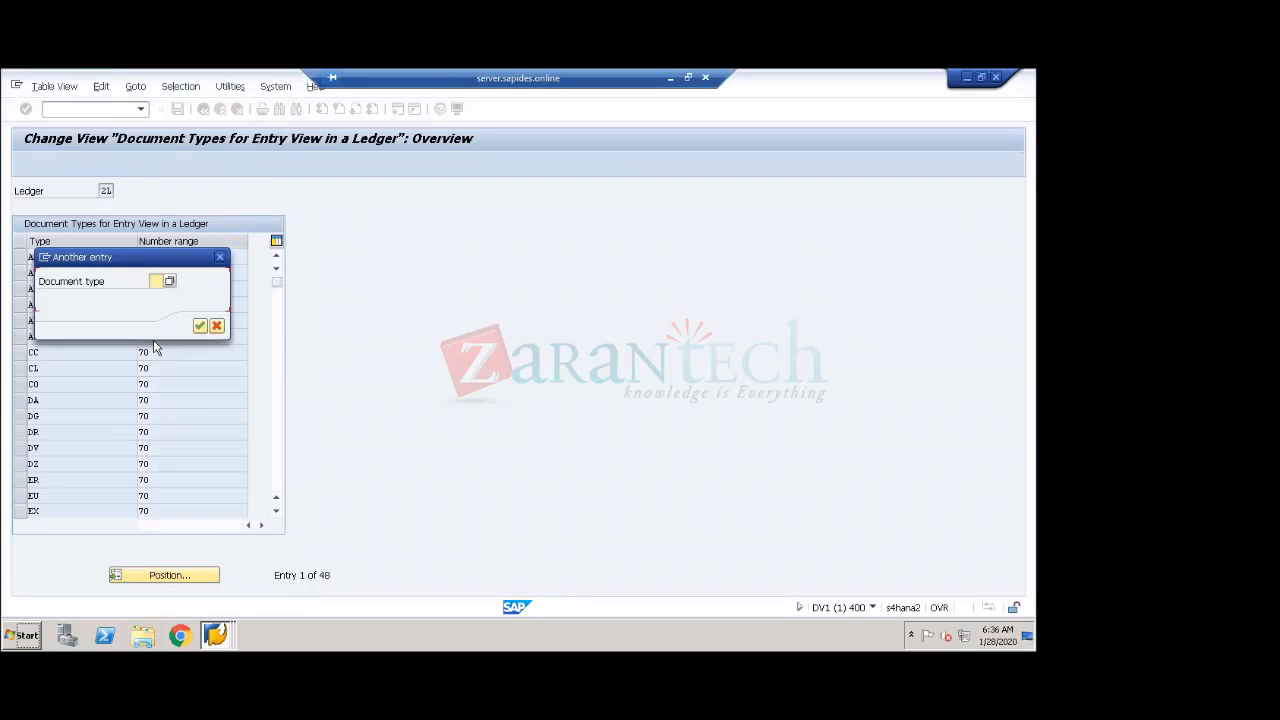
text(SA)
click(165, 296)
click(200, 325)
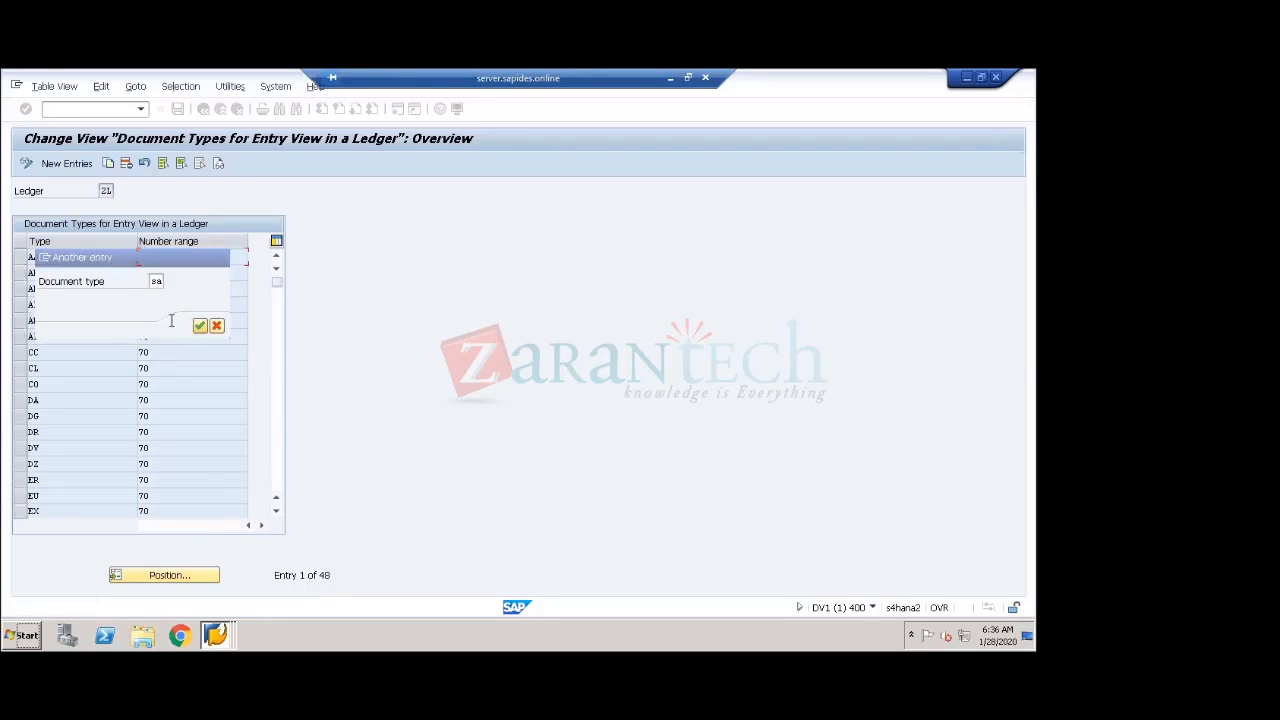
click(20, 258)
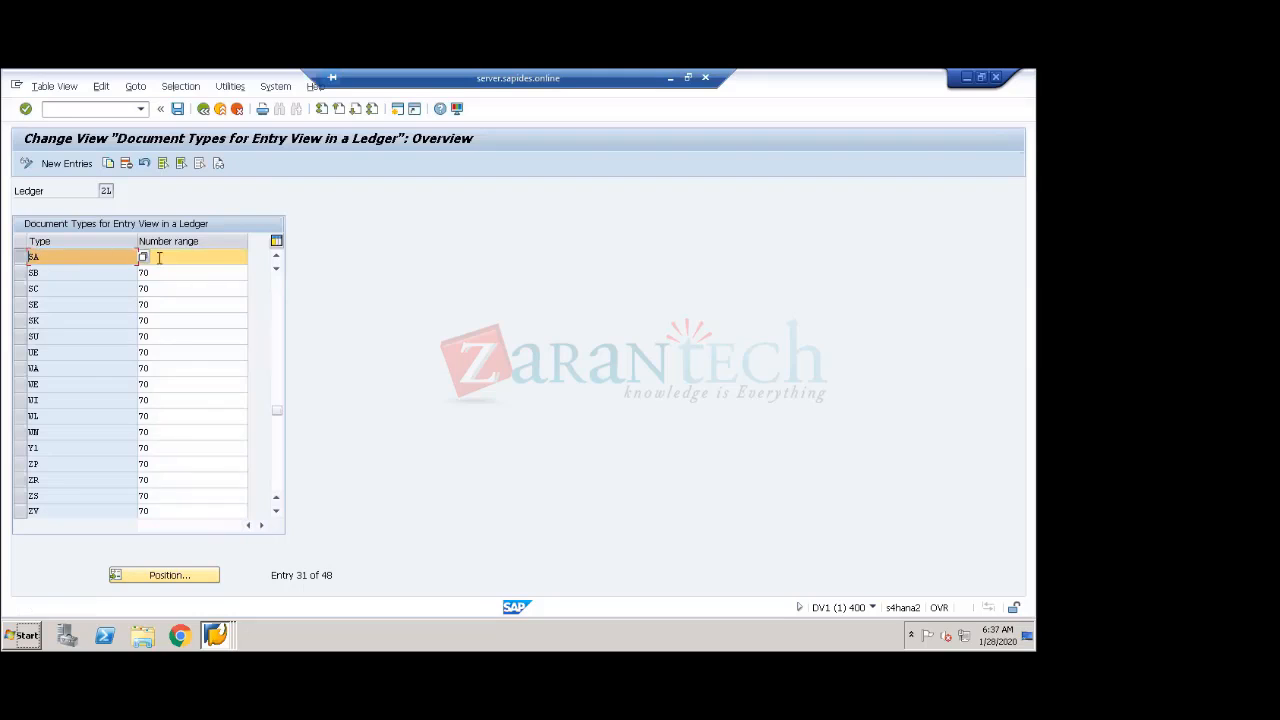
drag(165, 258, 127, 257)
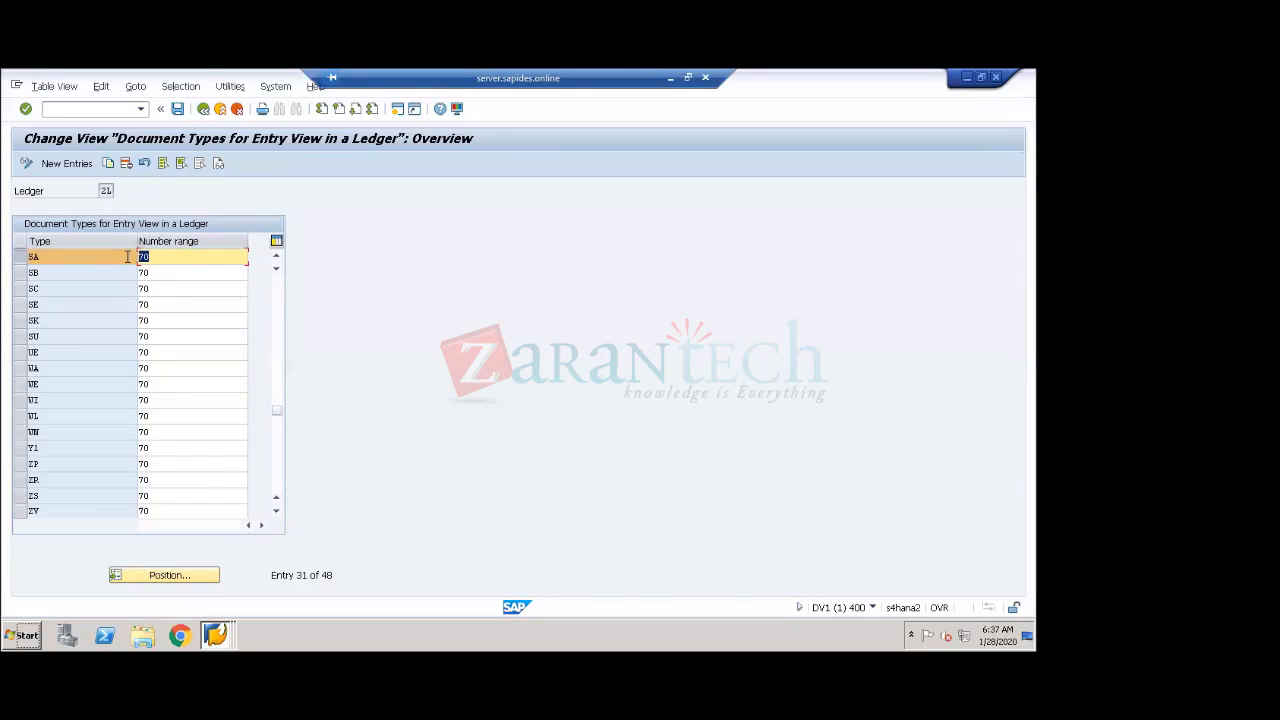
double_click(104, 192)
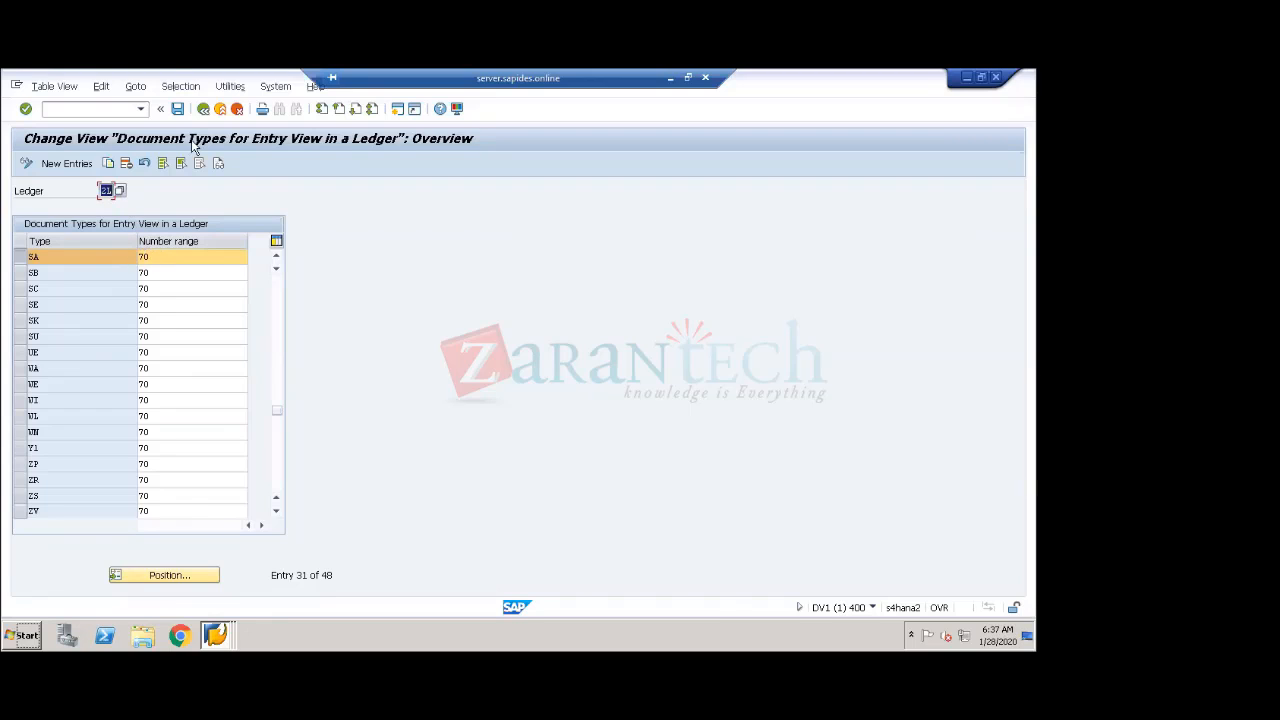
- Open Define Document Types, find document type SA and check the number range in its details
click(204, 110)
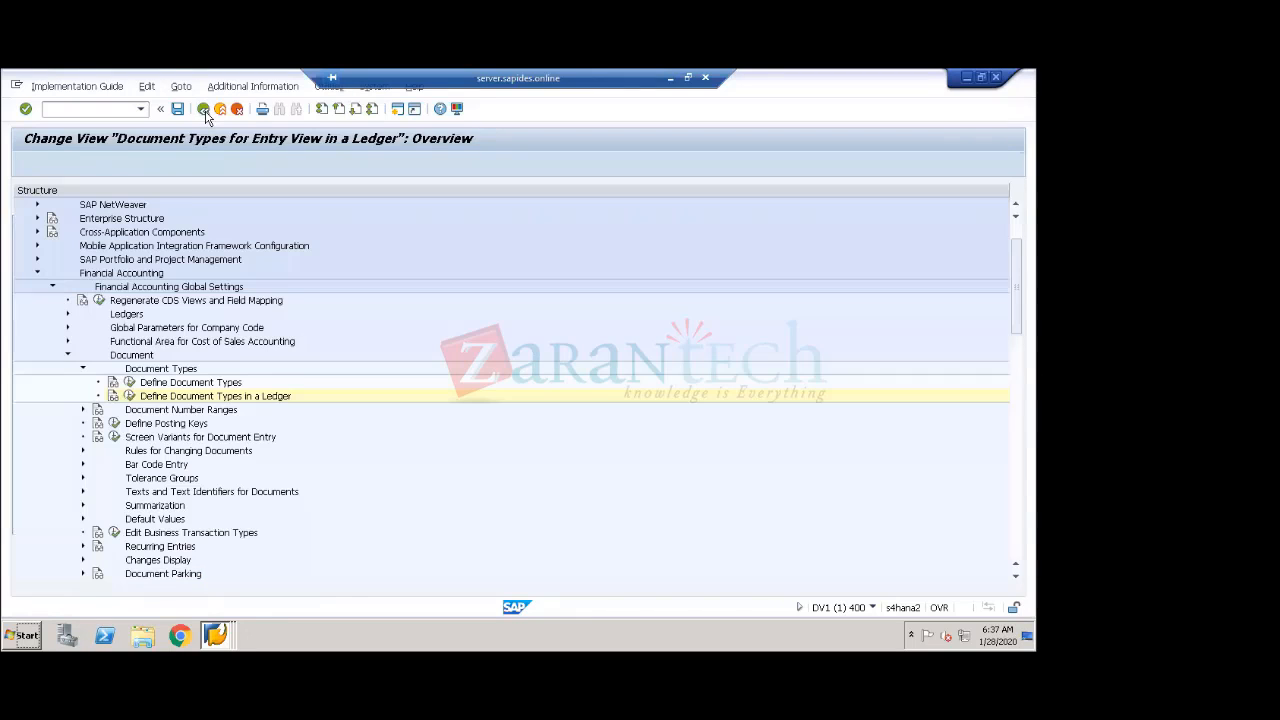
click(130, 382)
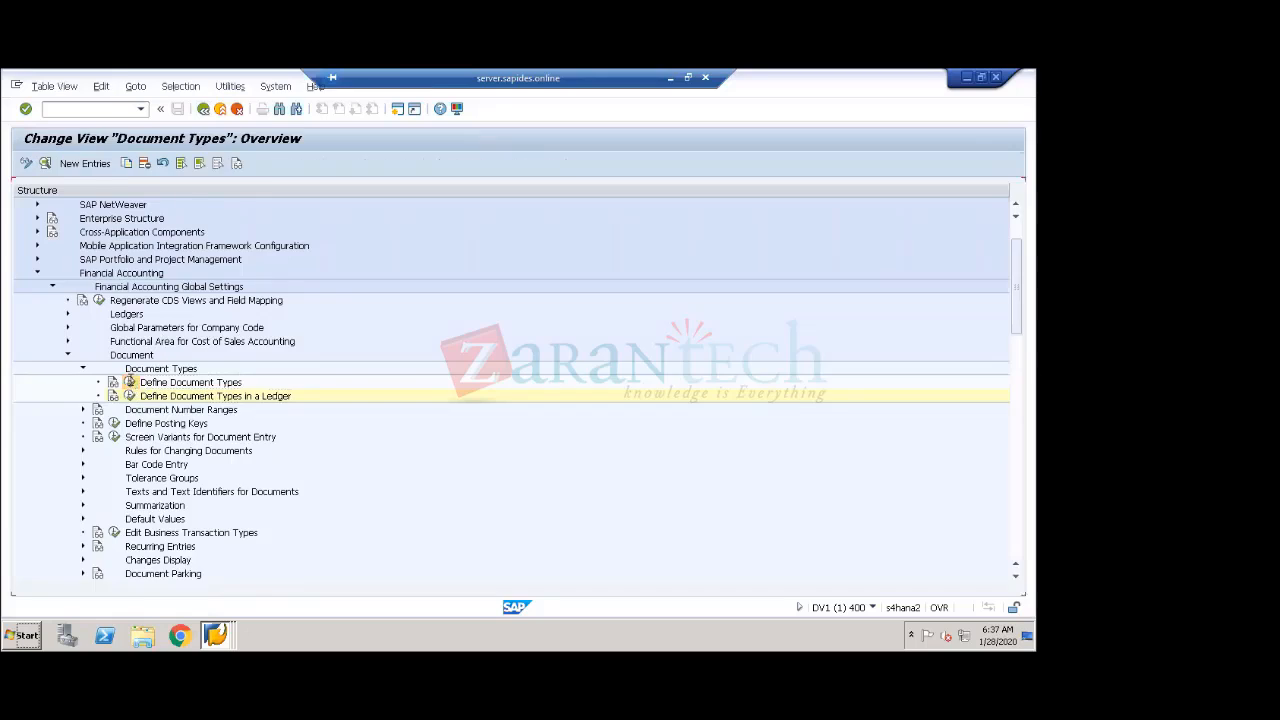
click(170, 575)
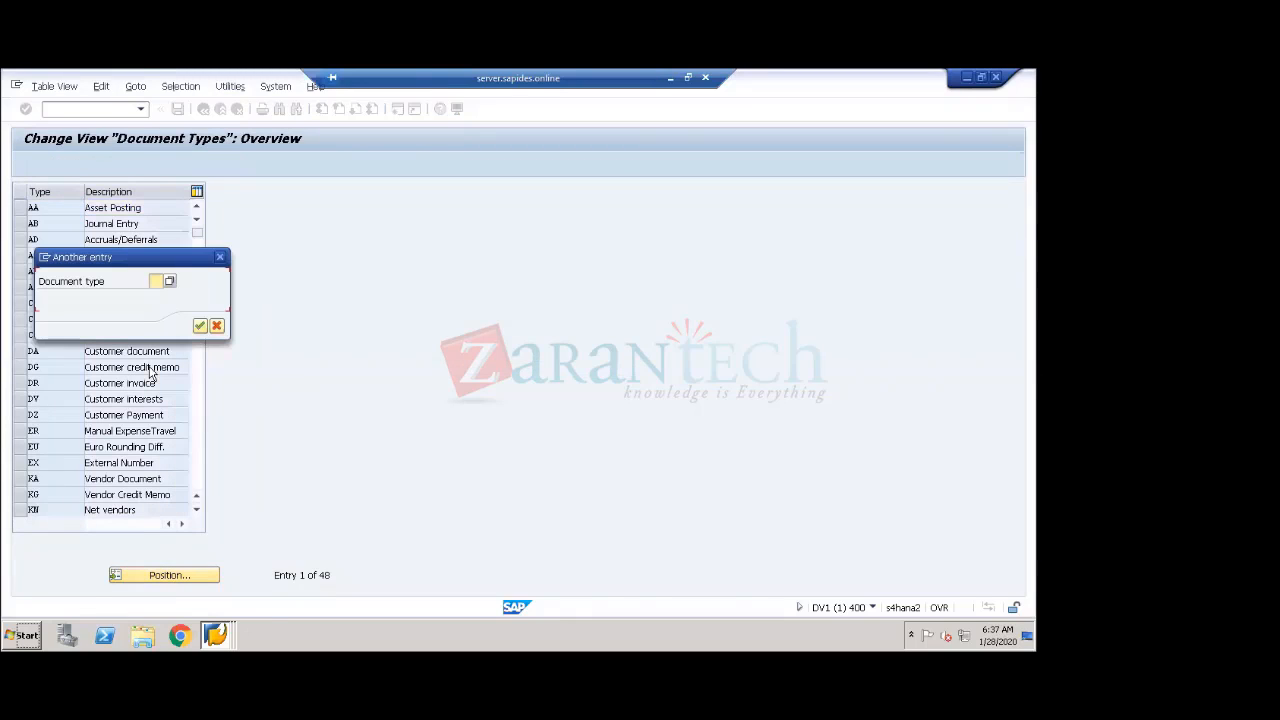
text(SA)
key(Return)
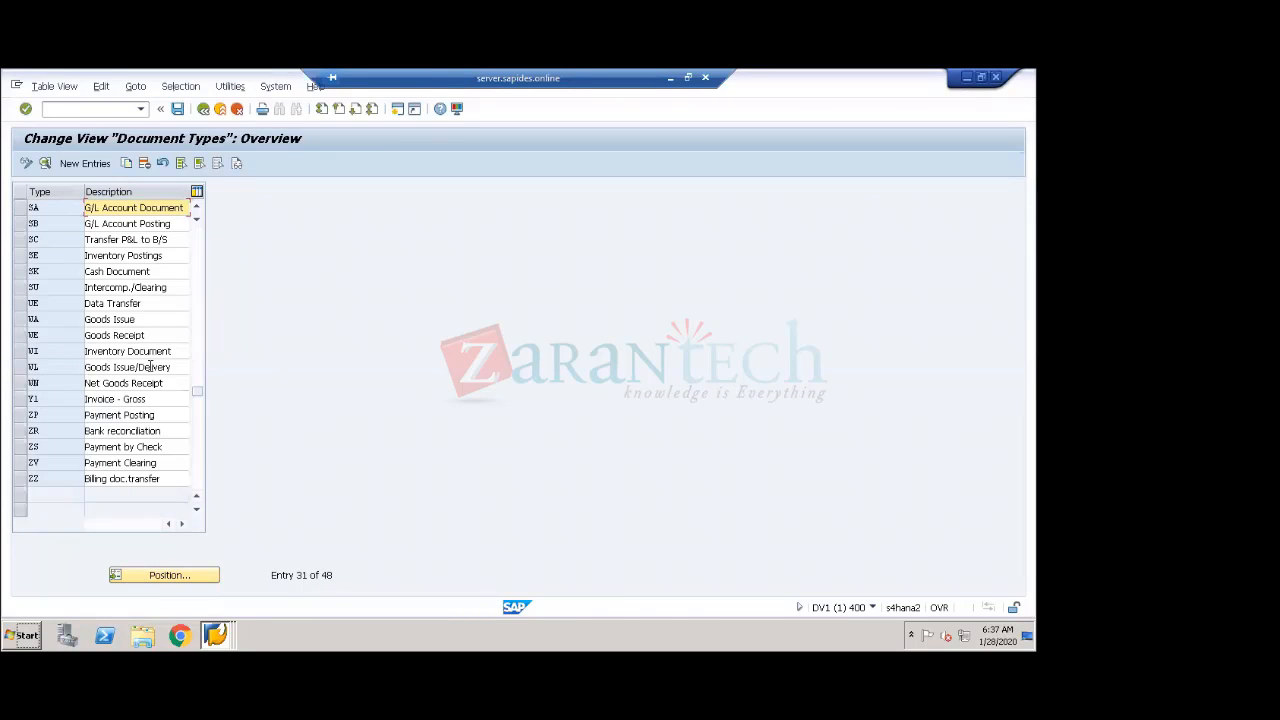
click(20, 207)
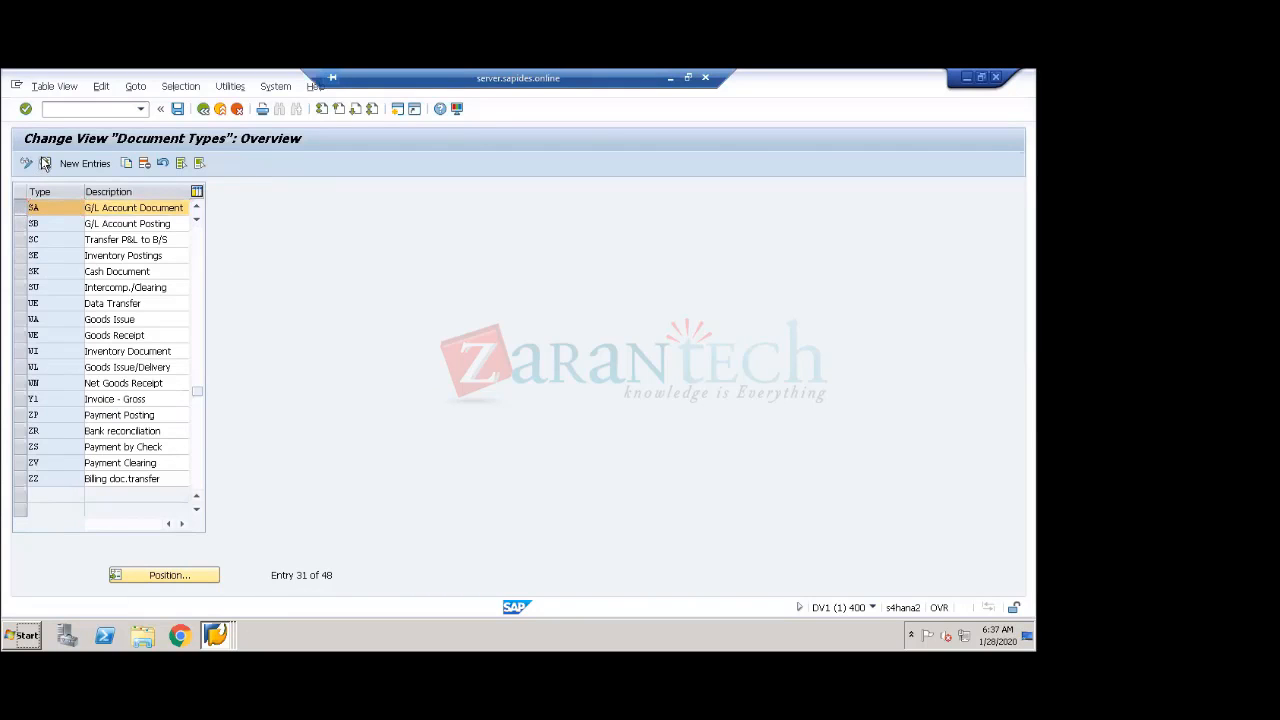
click(44, 163)
double_click(138, 240)
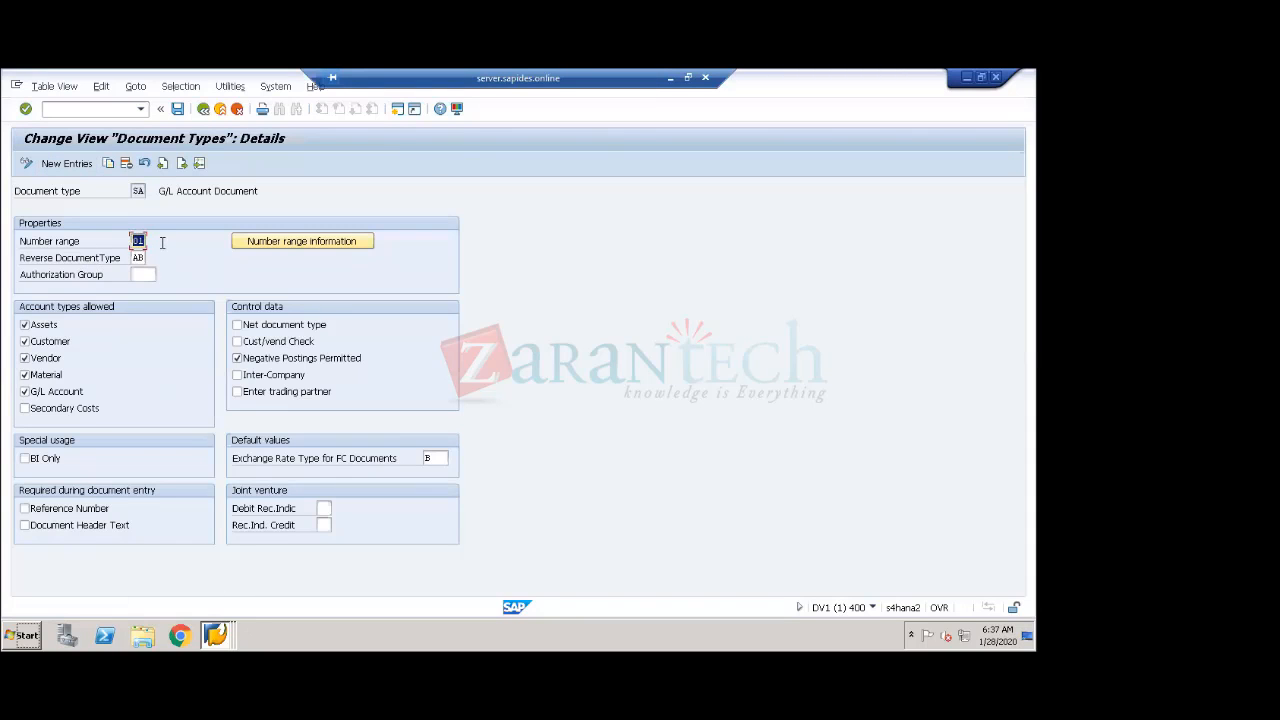
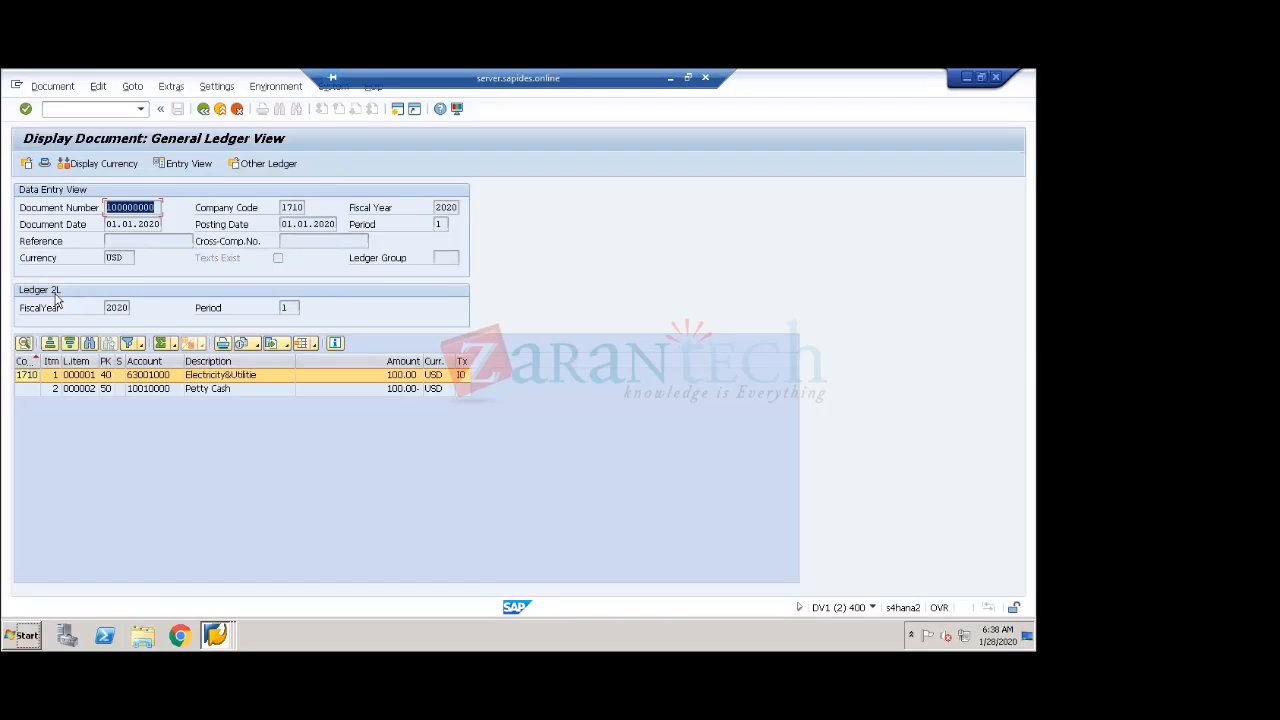
- Check the document number in the ledger 2L view, and switch back to the document type details session
click(138, 210)
drag(153, 210, 85, 213)
click(214, 635)
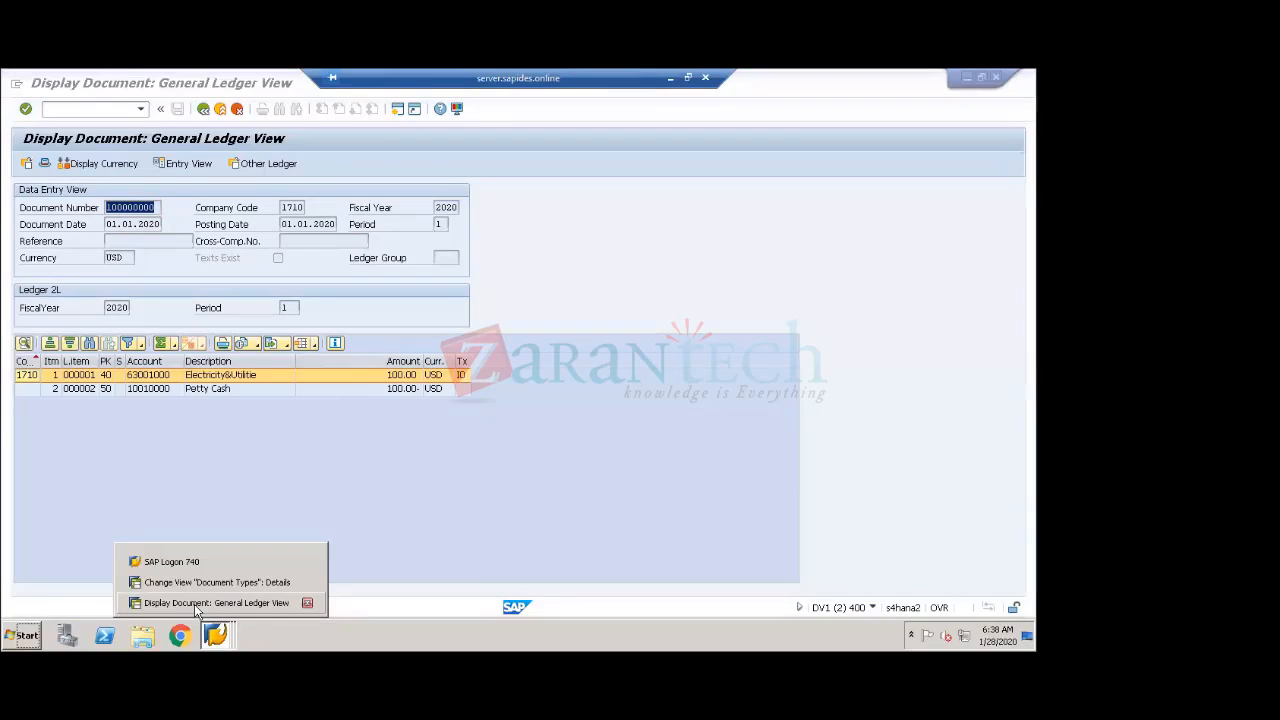
click(204, 605)
click(214, 635)
click(205, 584)
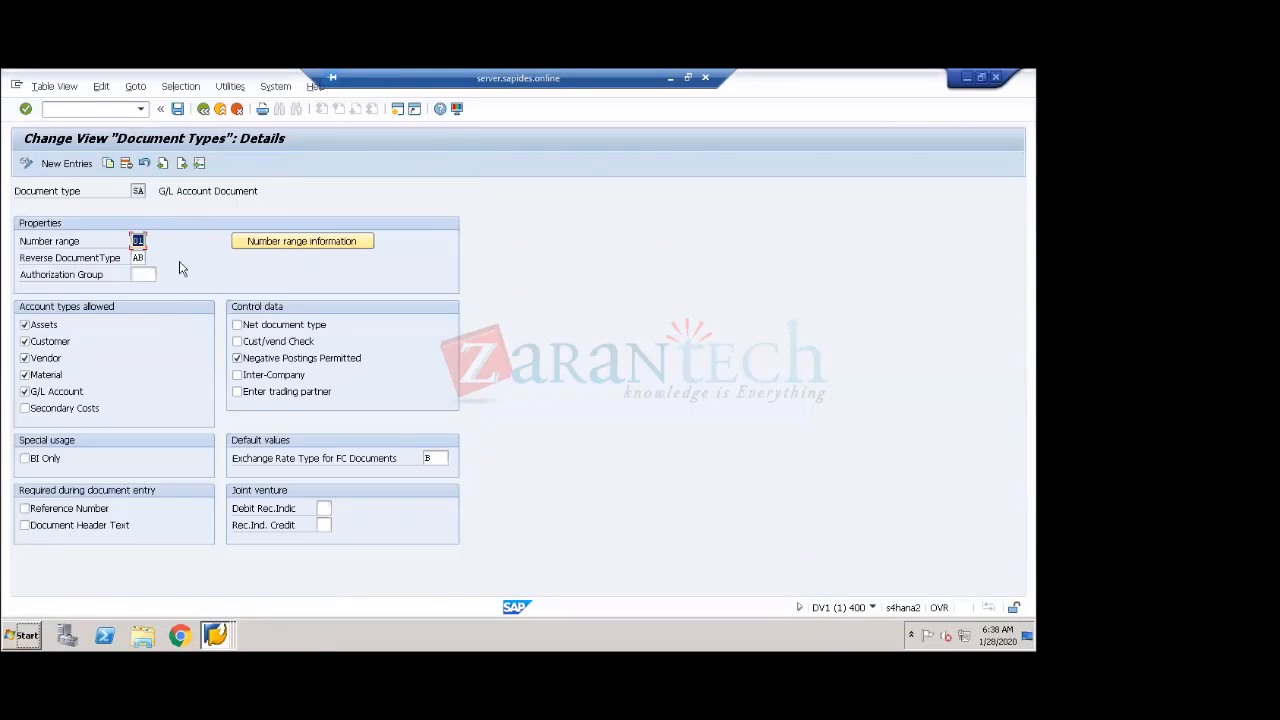
- Return to Display IMG and open Define Document Types in a Ledger with ledger 2L as the work area
click(203, 110)
click(203, 110)
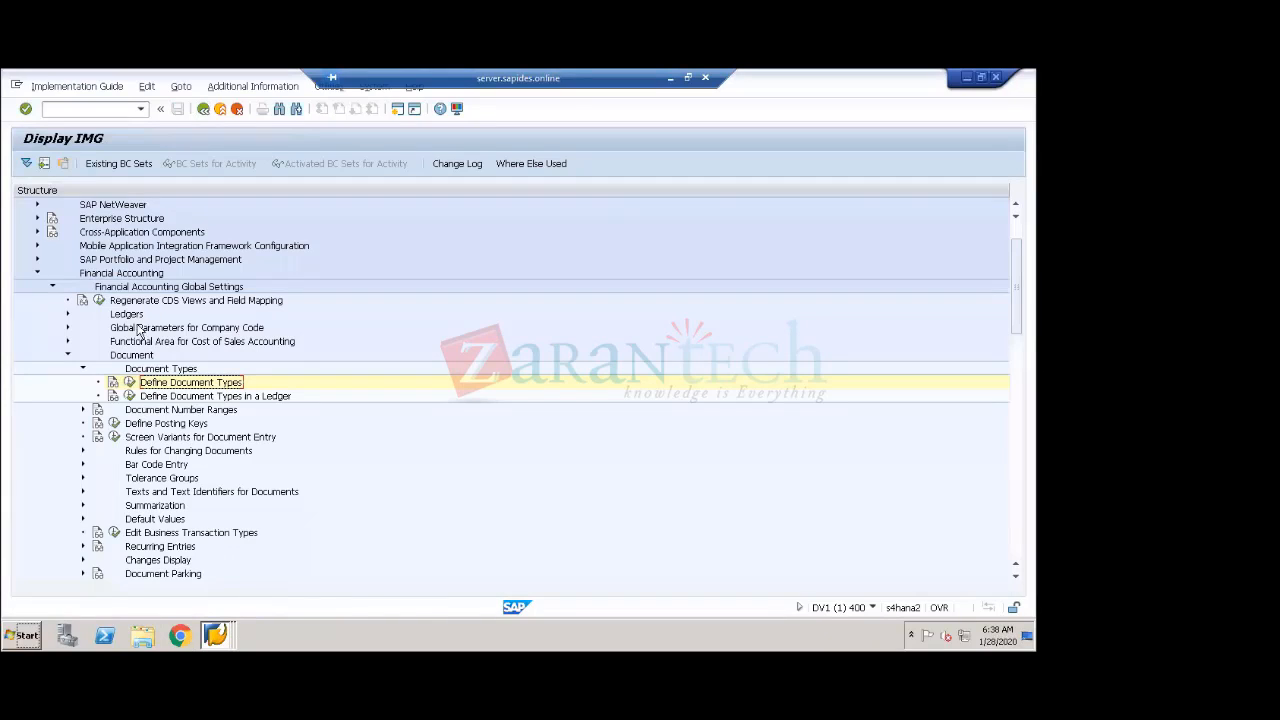
click(159, 398)
click(129, 396)
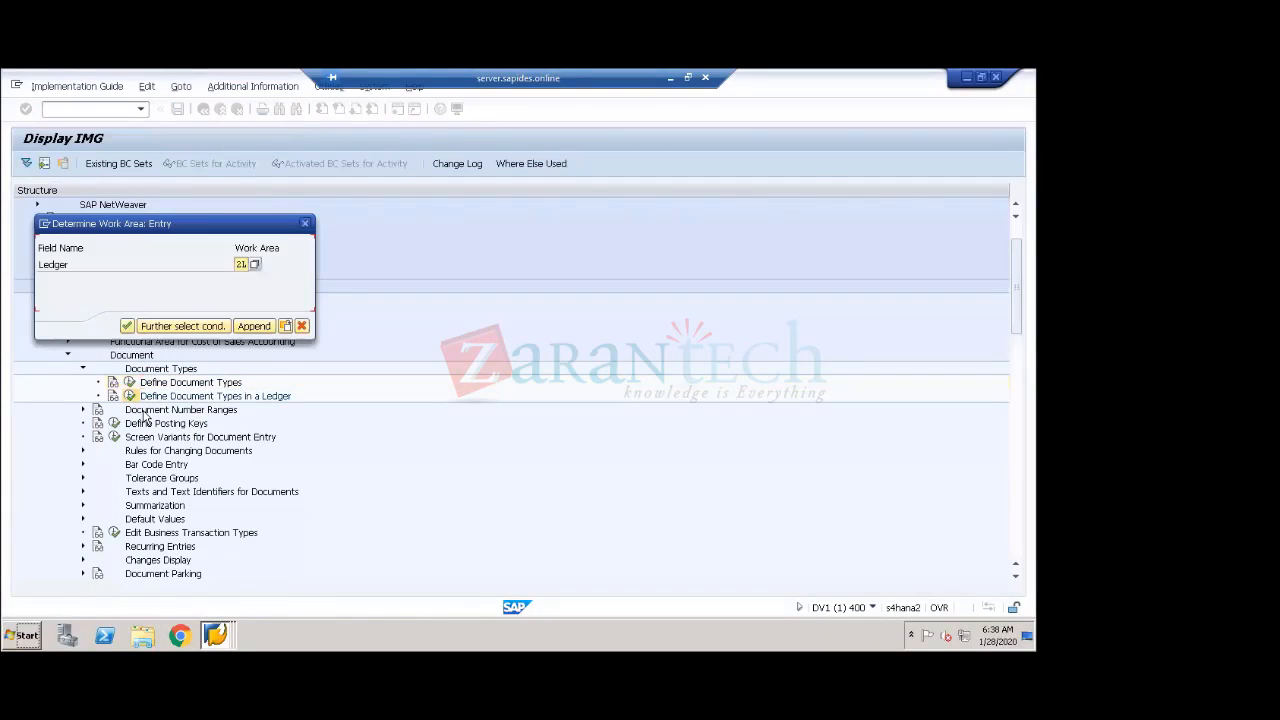
click(127, 326)
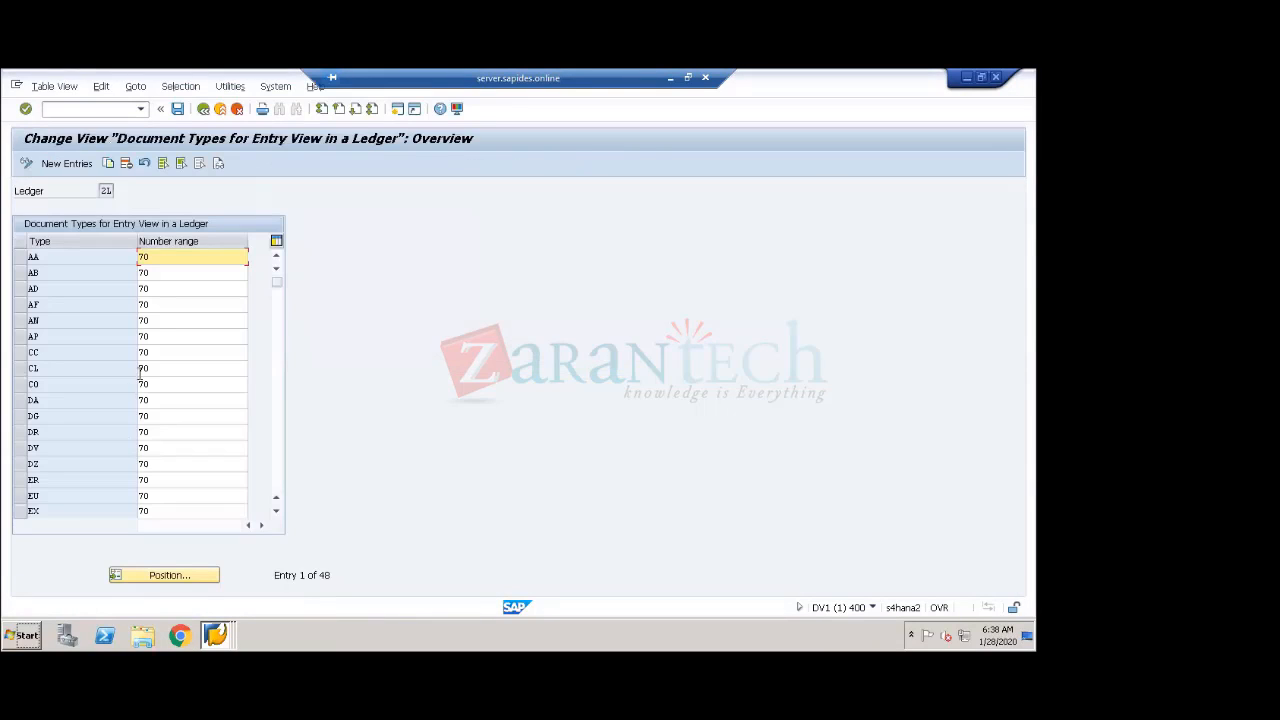
- Find document type SA in the ledger 2L list, check its number range and return to Display IMG
click(171, 575)
text(SA)
key(Return)
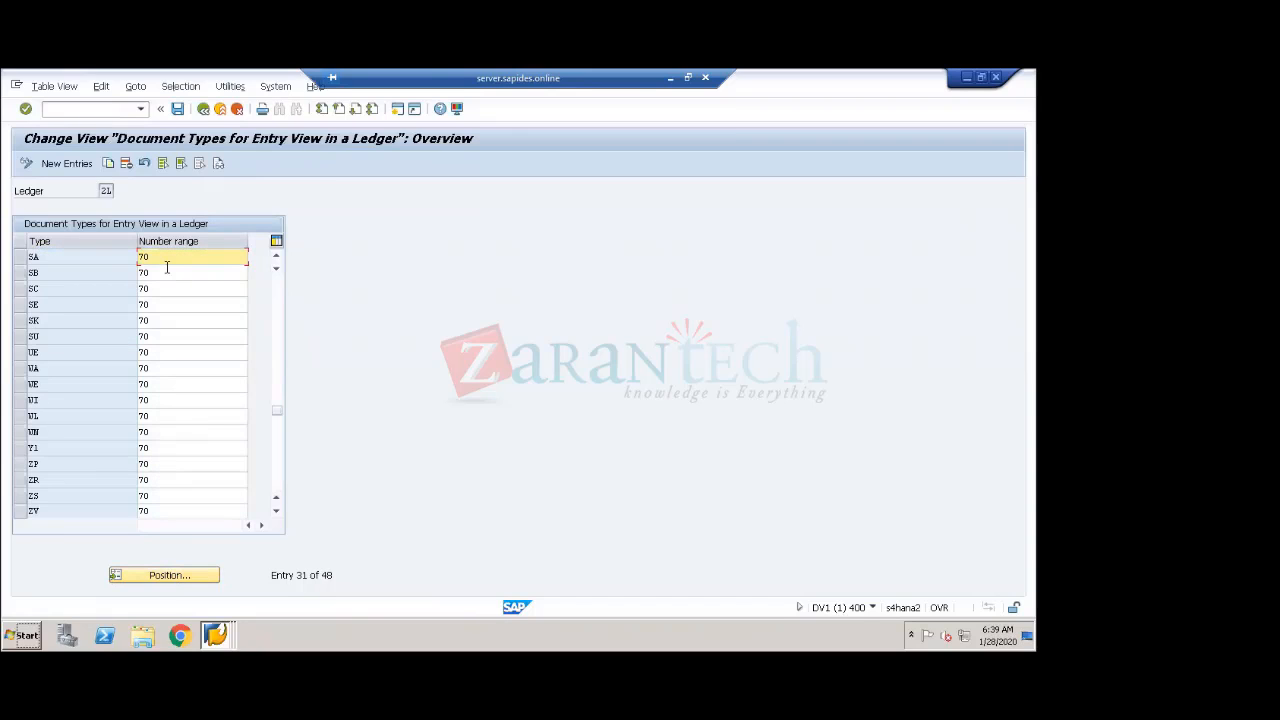
drag(166, 258, 130, 259)
click(201, 114)
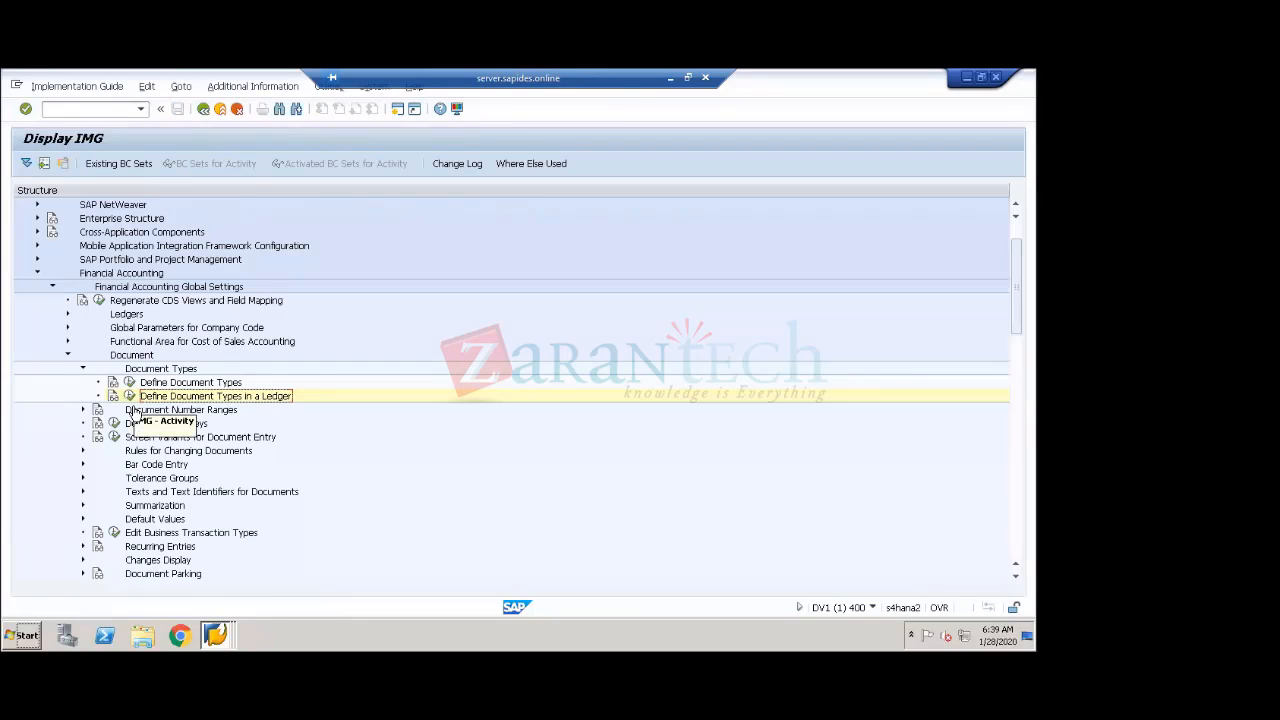
- Open Define Document Number Ranges and display the accounting document intervals for company code 1710
click(164, 412)
click(84, 410)
click(131, 424)
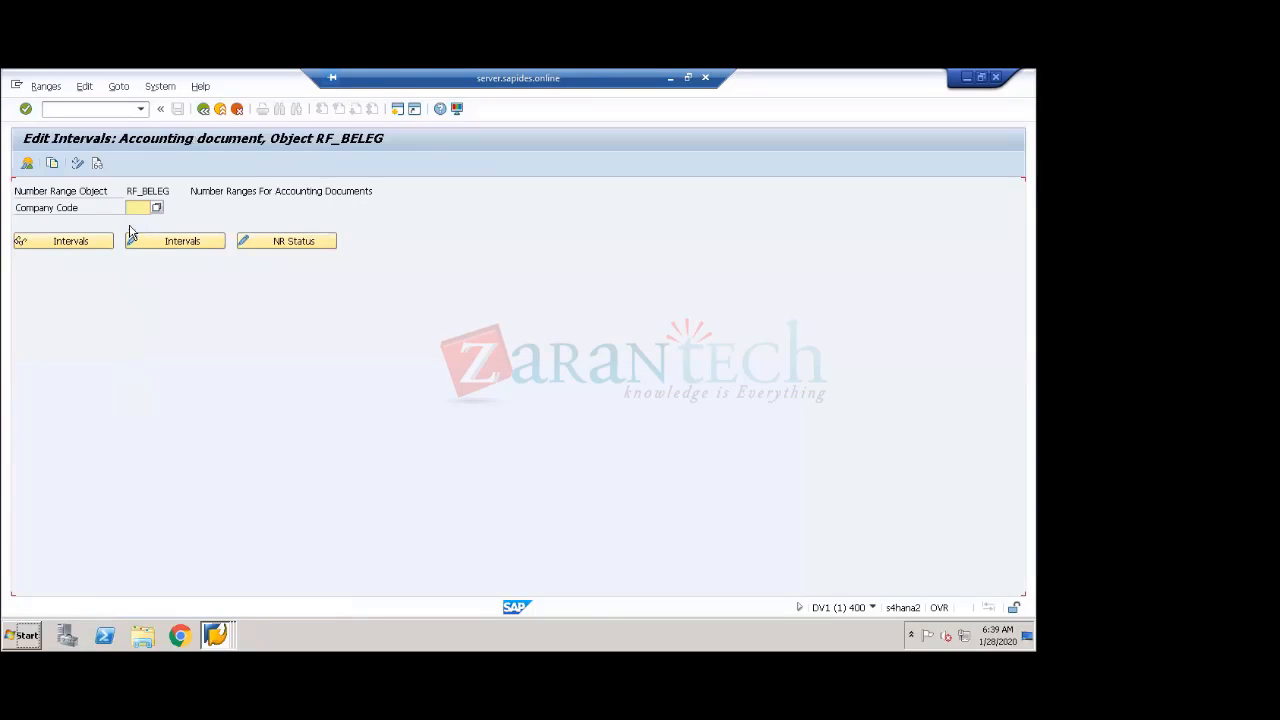
text(1710)
click(86, 248)
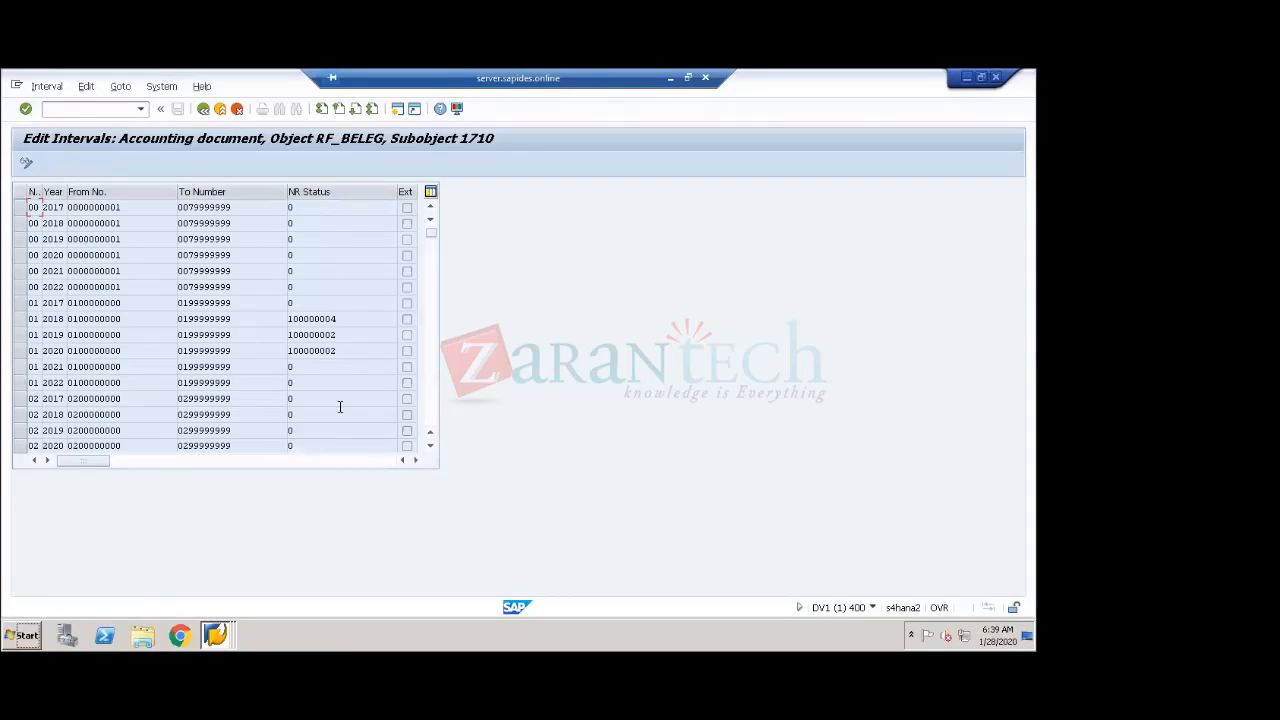
- Find the number range 70 interval for year 2020, check its starting number and return to Display IMG
click(432, 407)
click(432, 407)
click(432, 407)
click(432, 407)
click(432, 407)
click(432, 407)
click(432, 407)
click(432, 407)
click(432, 407)
click(432, 407)
click(432, 407)
click(432, 407)
click(432, 407)
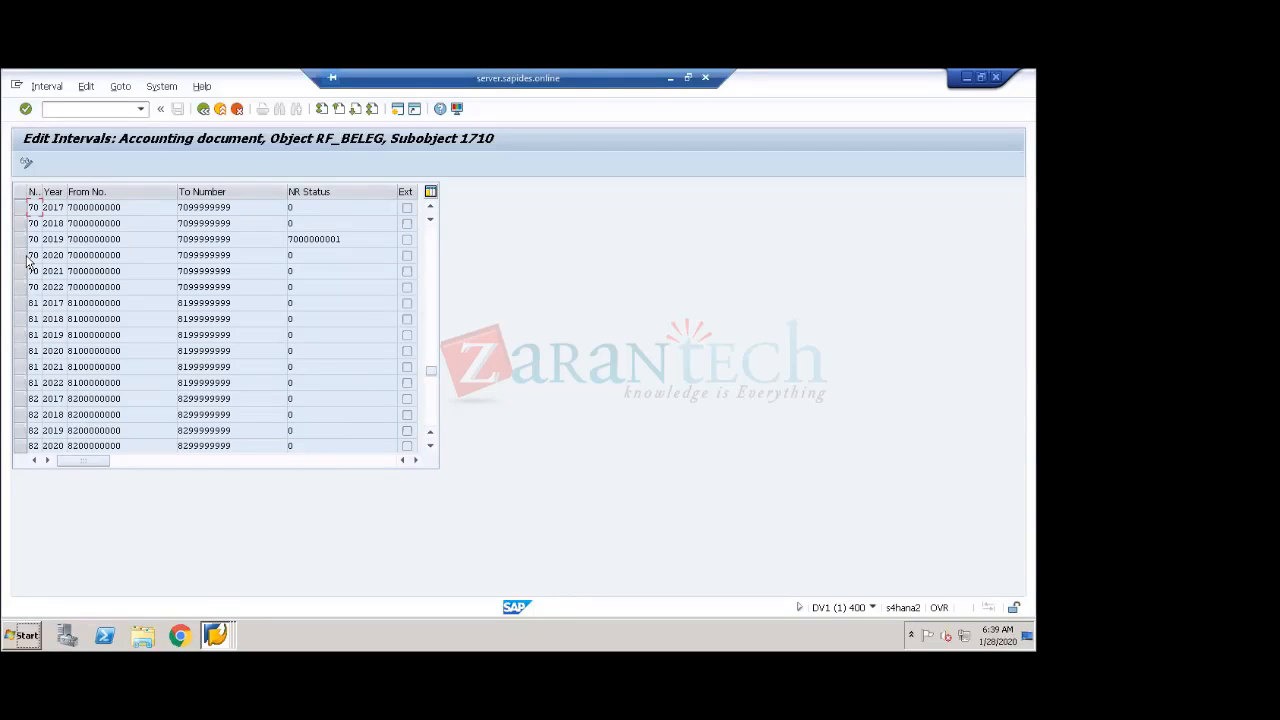
drag(30, 256, 66, 255)
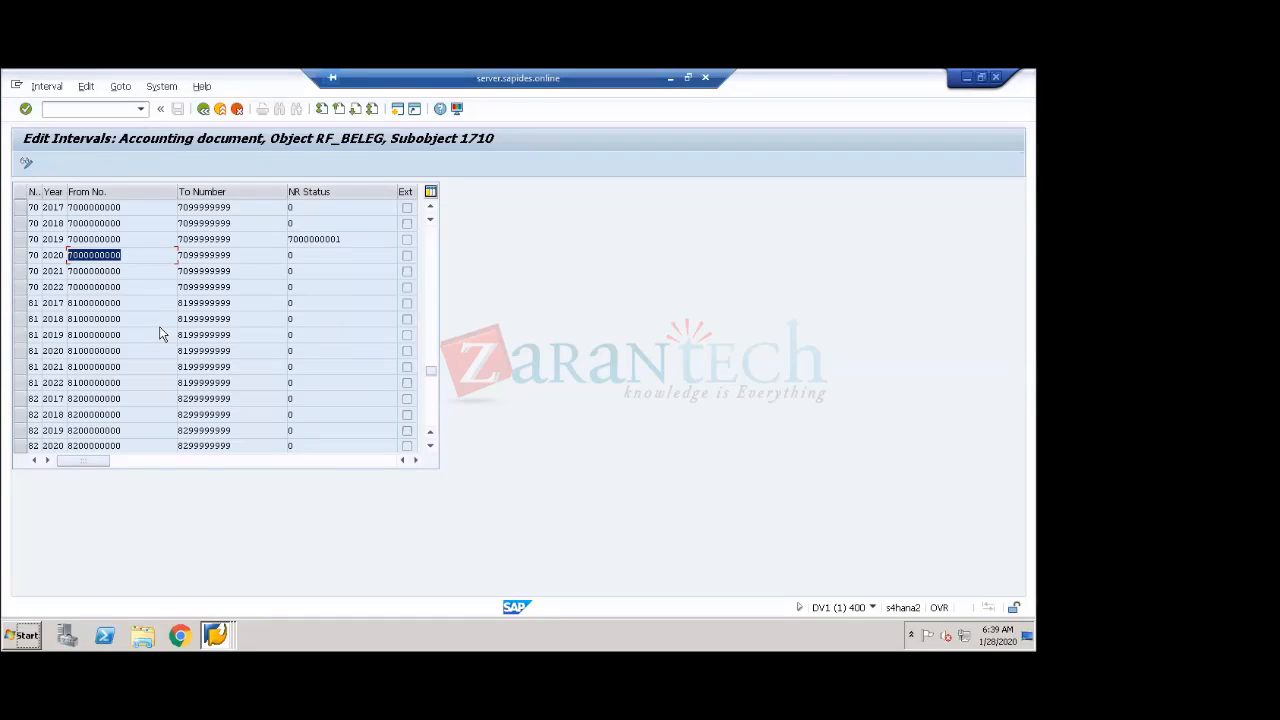
click(203, 88)
click(178, 152)
click(203, 109)
click(203, 109)
click(203, 109)
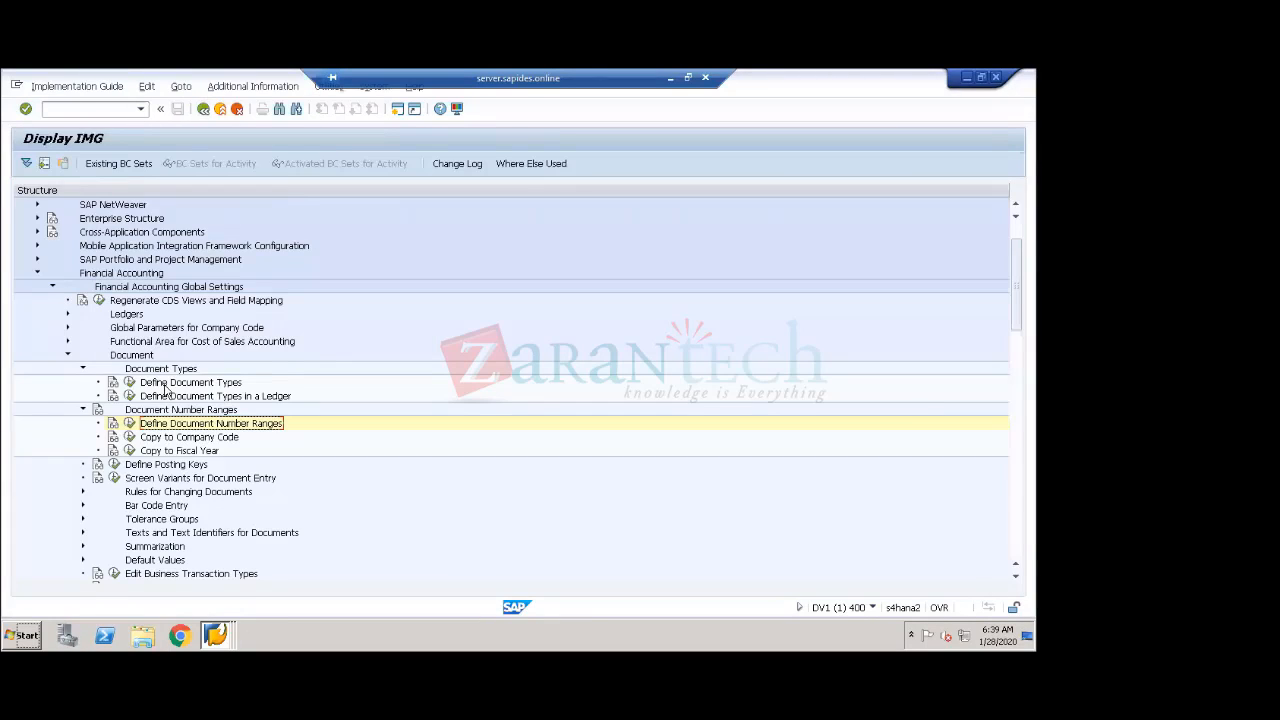
- Read the documentation for Define Document Types in a Ledger, focusing on its use for non-leading ledgers, and close it
click(113, 396)
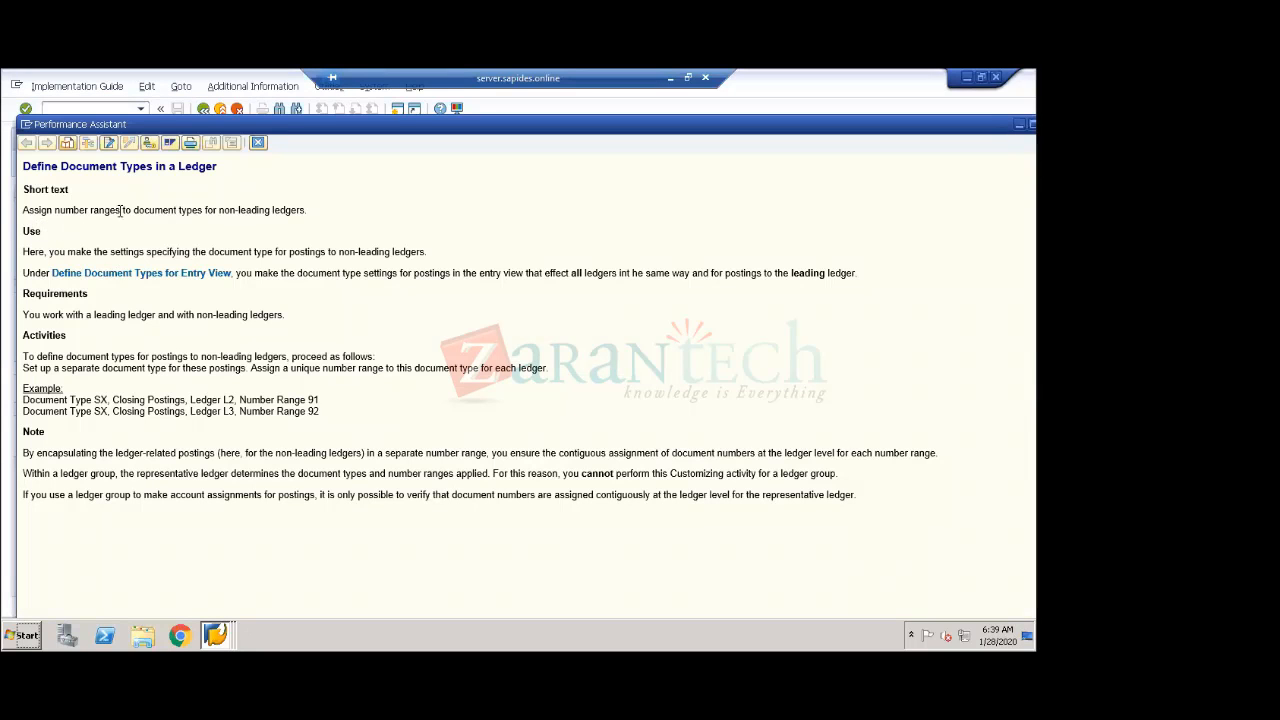
double_click(220, 210)
drag(258, 210, 304, 211)
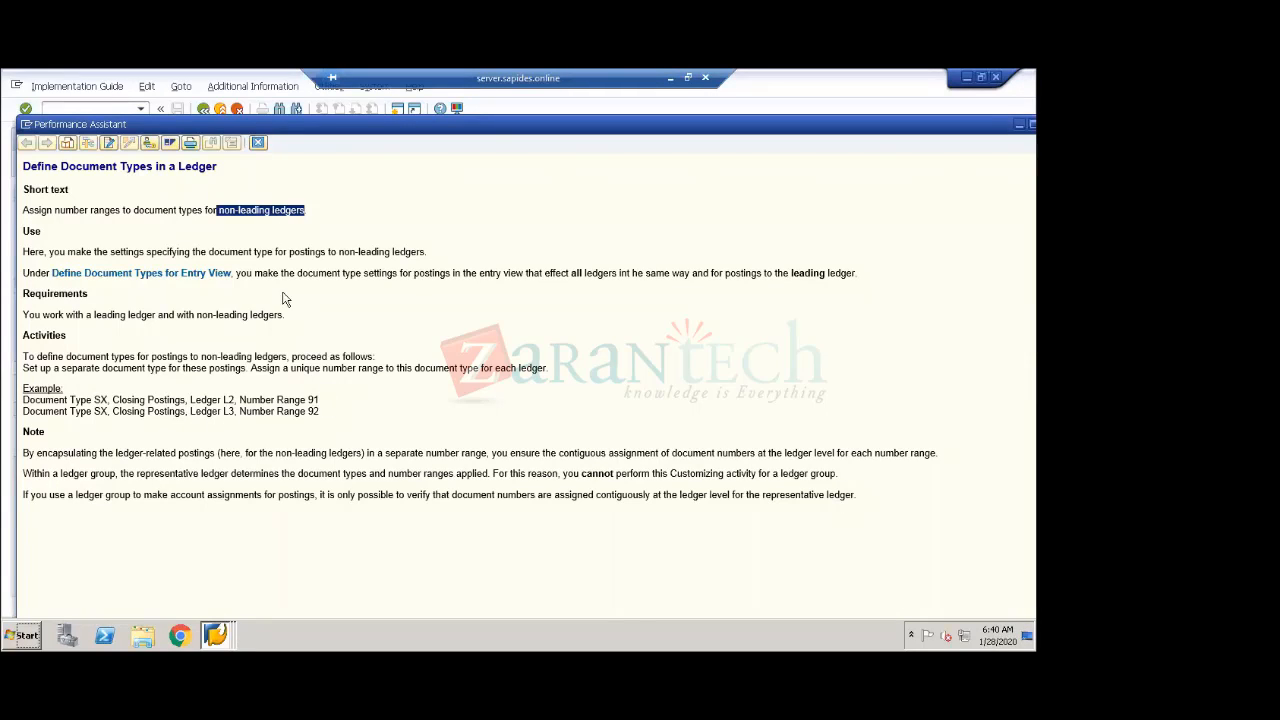
click(258, 144)
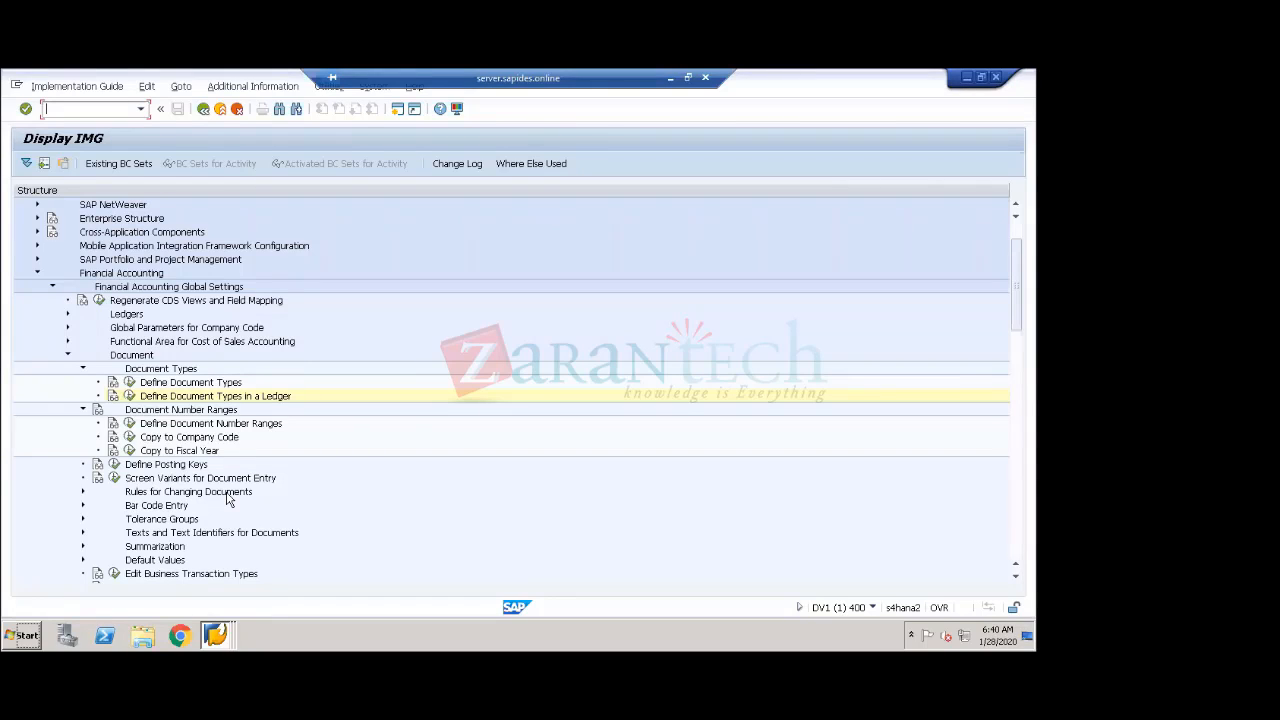
click(157, 397)
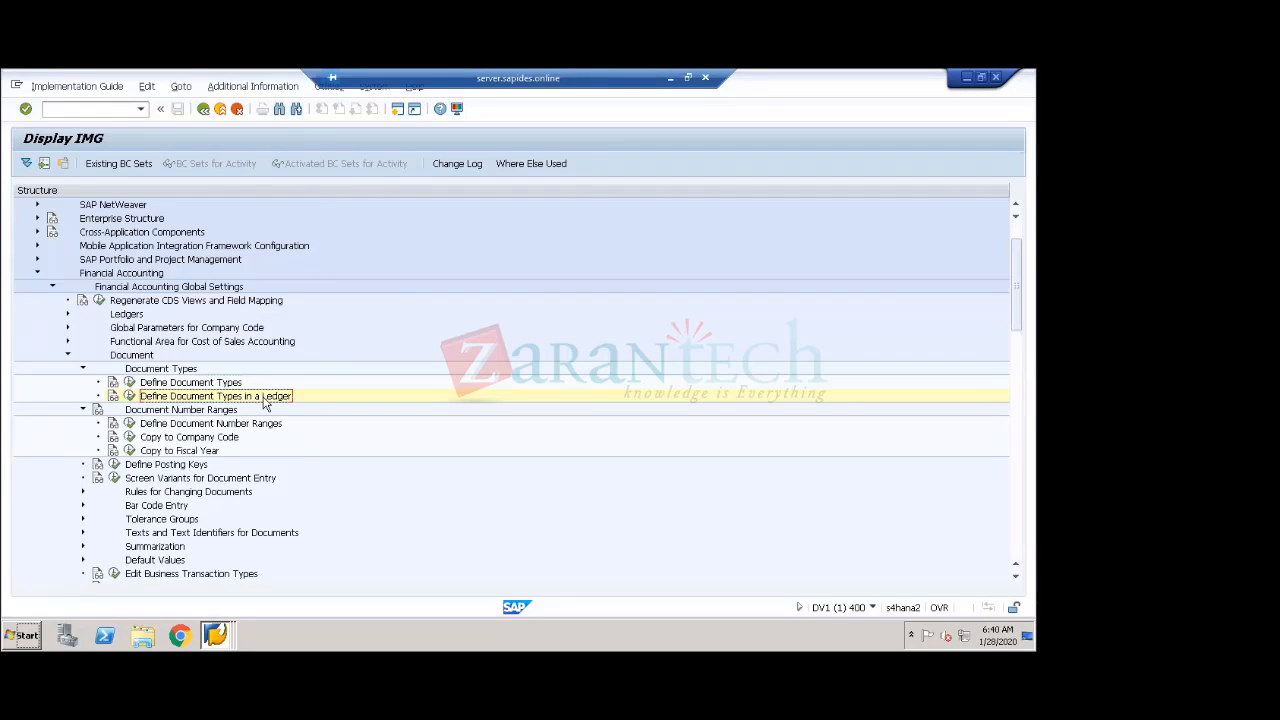
click(170, 386)
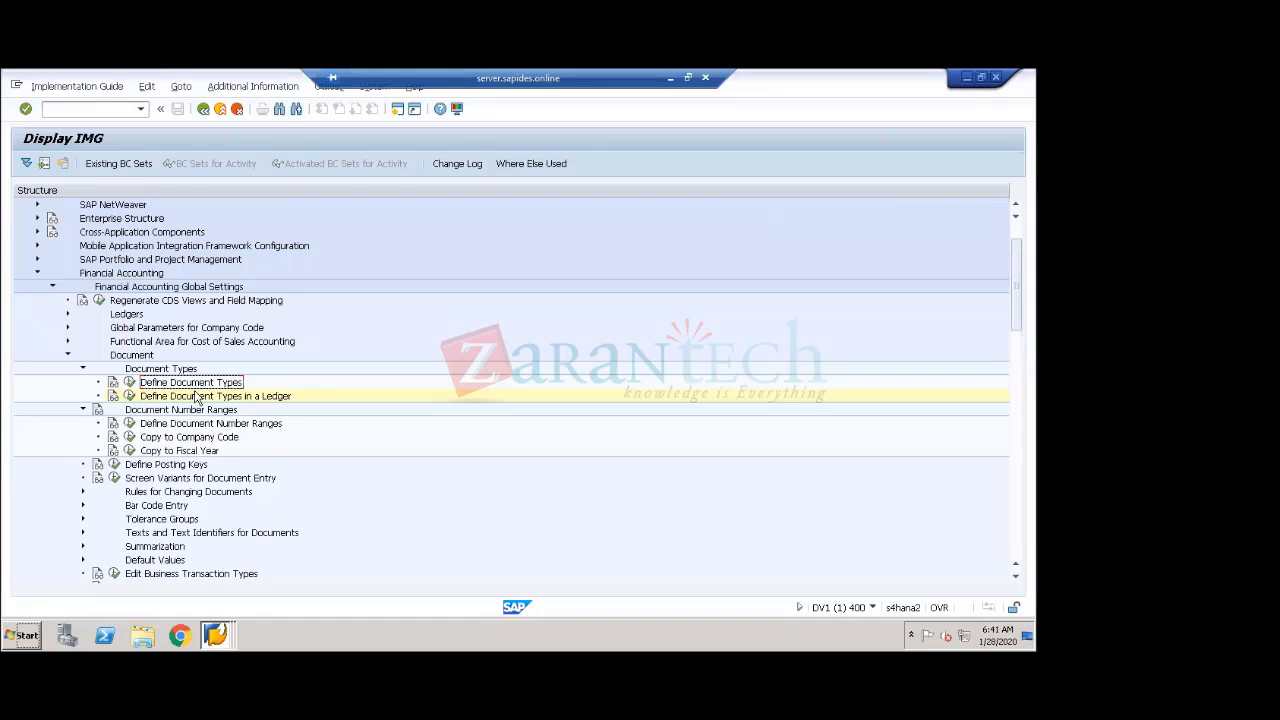
click(83, 370)
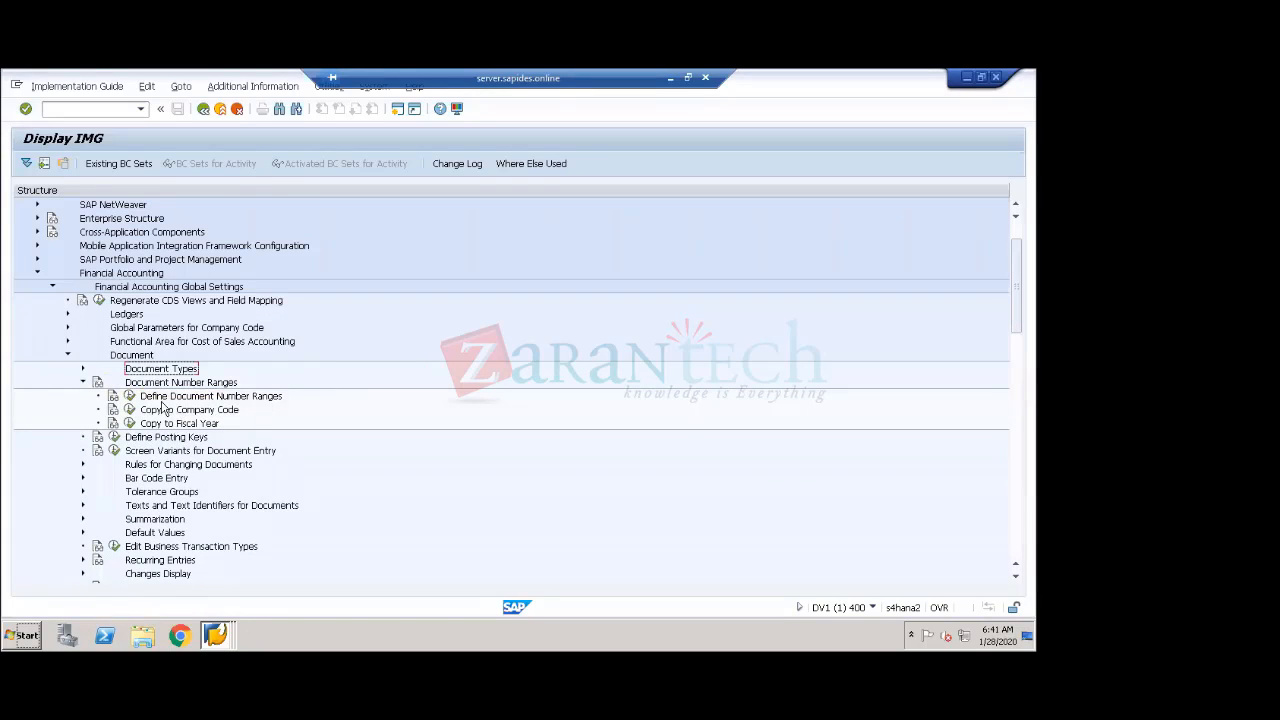
click(83, 368)
- Reopen Define Document Types and display the details of document type SA
click(127, 383)
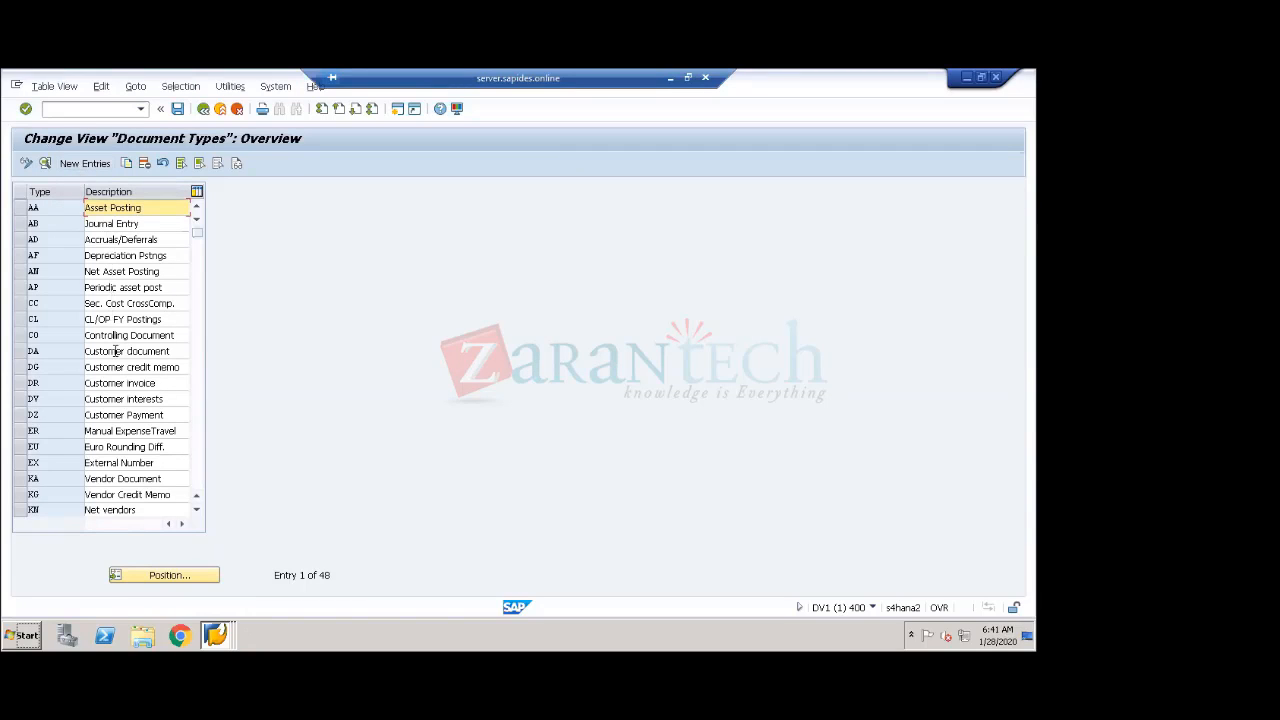
click(192, 575)
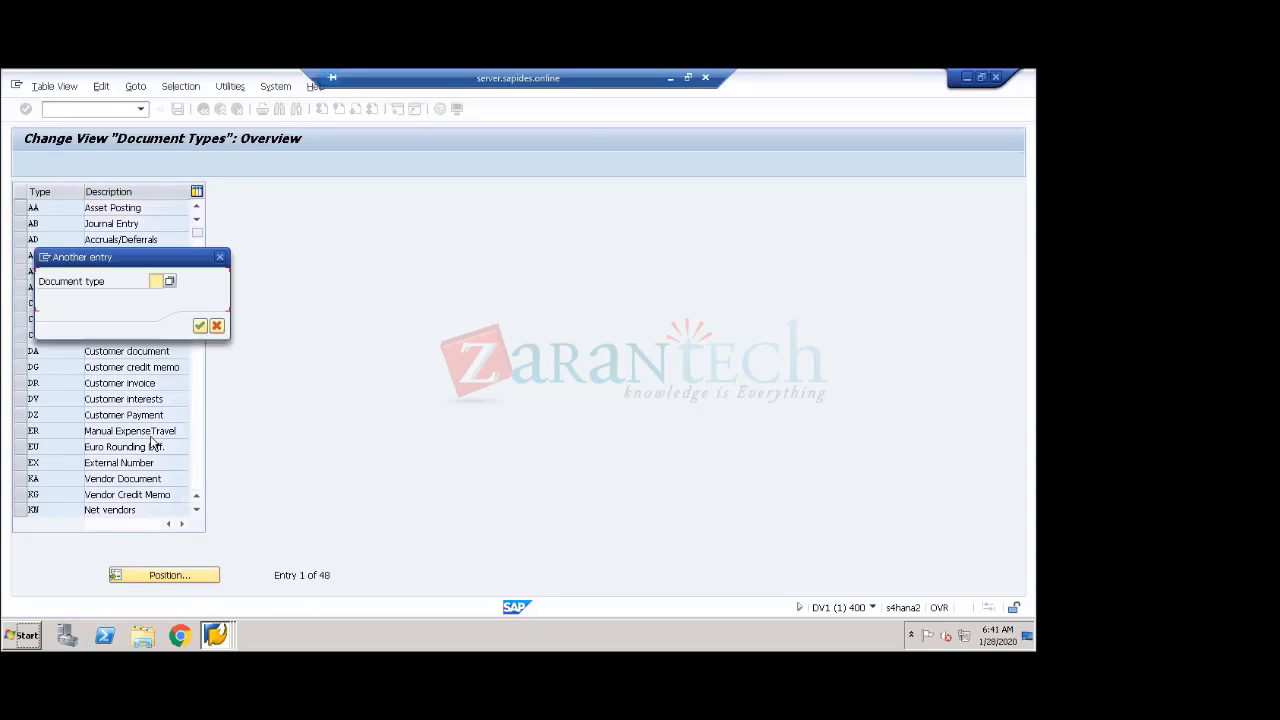
text(SA)
key(Return)
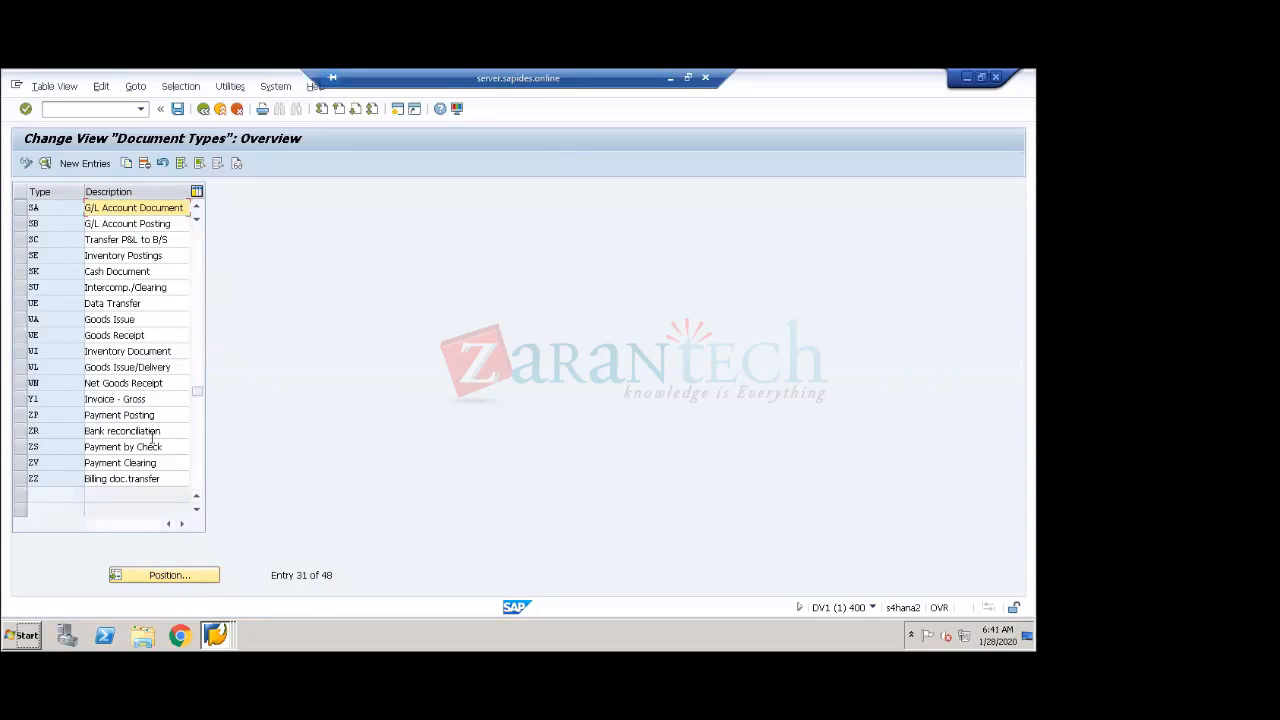
double_click(36, 211)
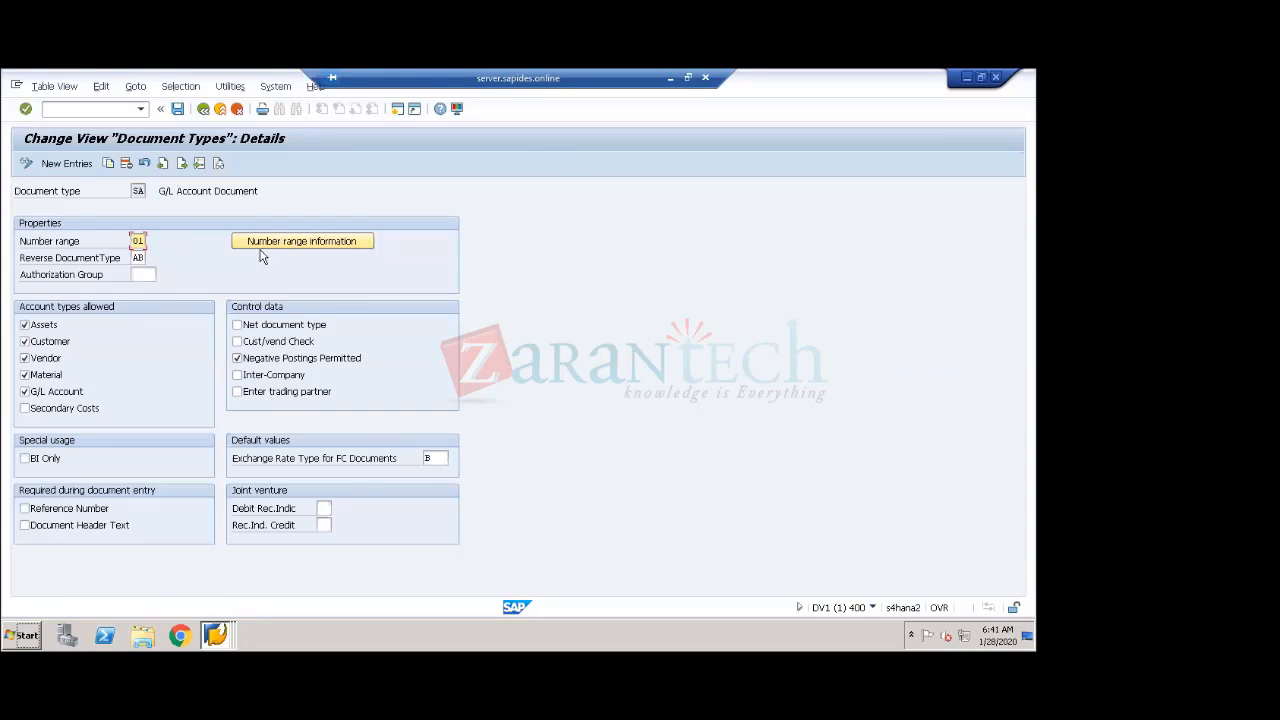
- Look into the number range information for document type SA, and return to Display IMG
click(287, 242)
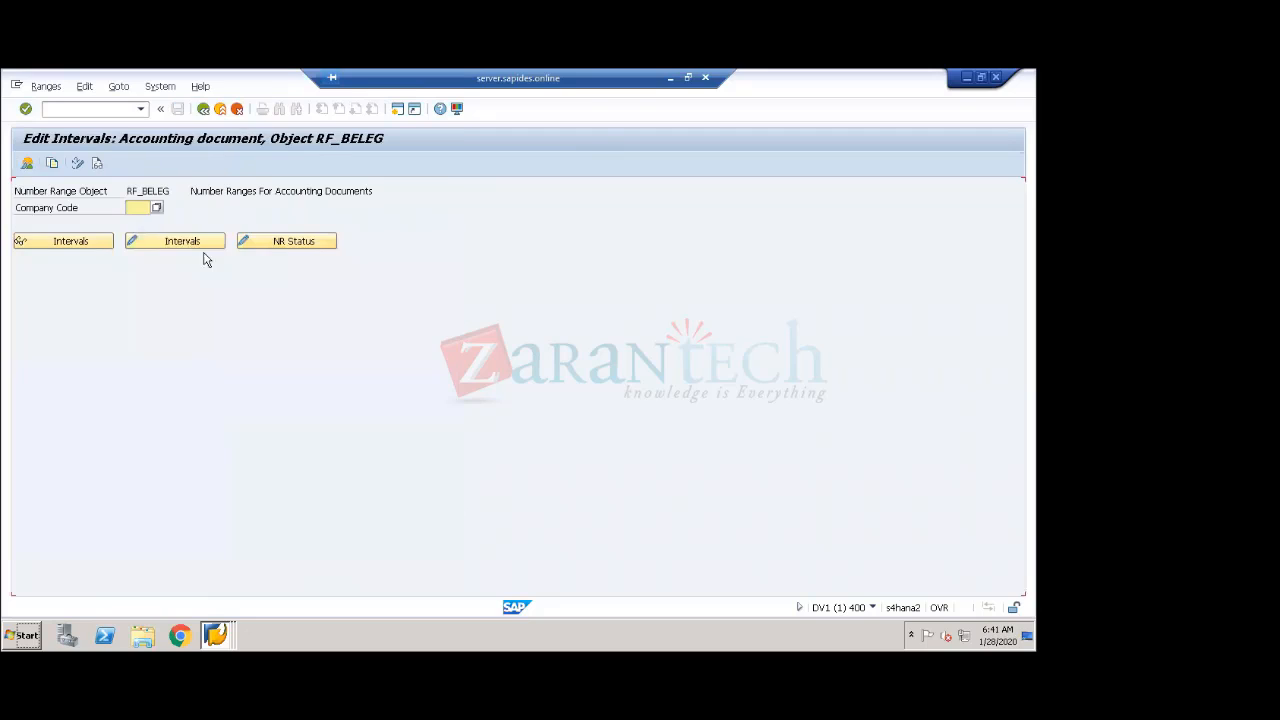
click(145, 208)
click(140, 222)
click(175, 241)
click(203, 109)
click(203, 109)
click(203, 109)
click(203, 109)
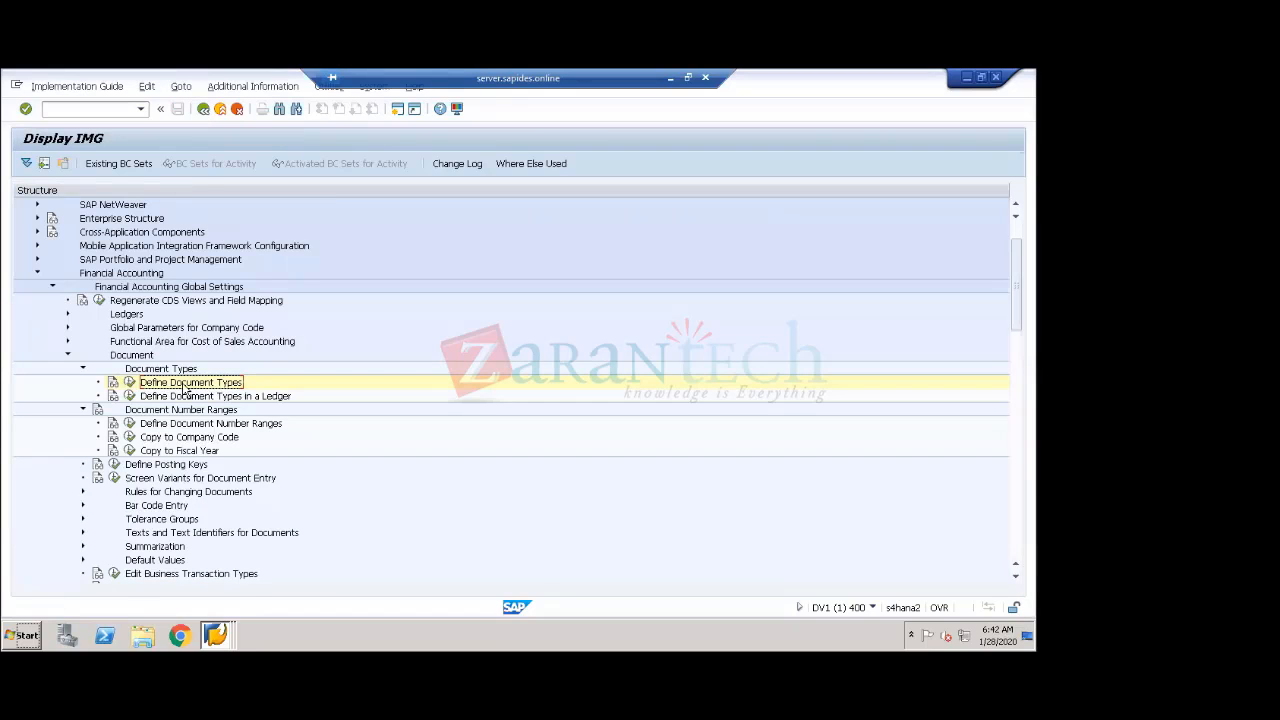
- Go back into Define Document Types, position the list on SA and check the number range in its details
click(143, 424)
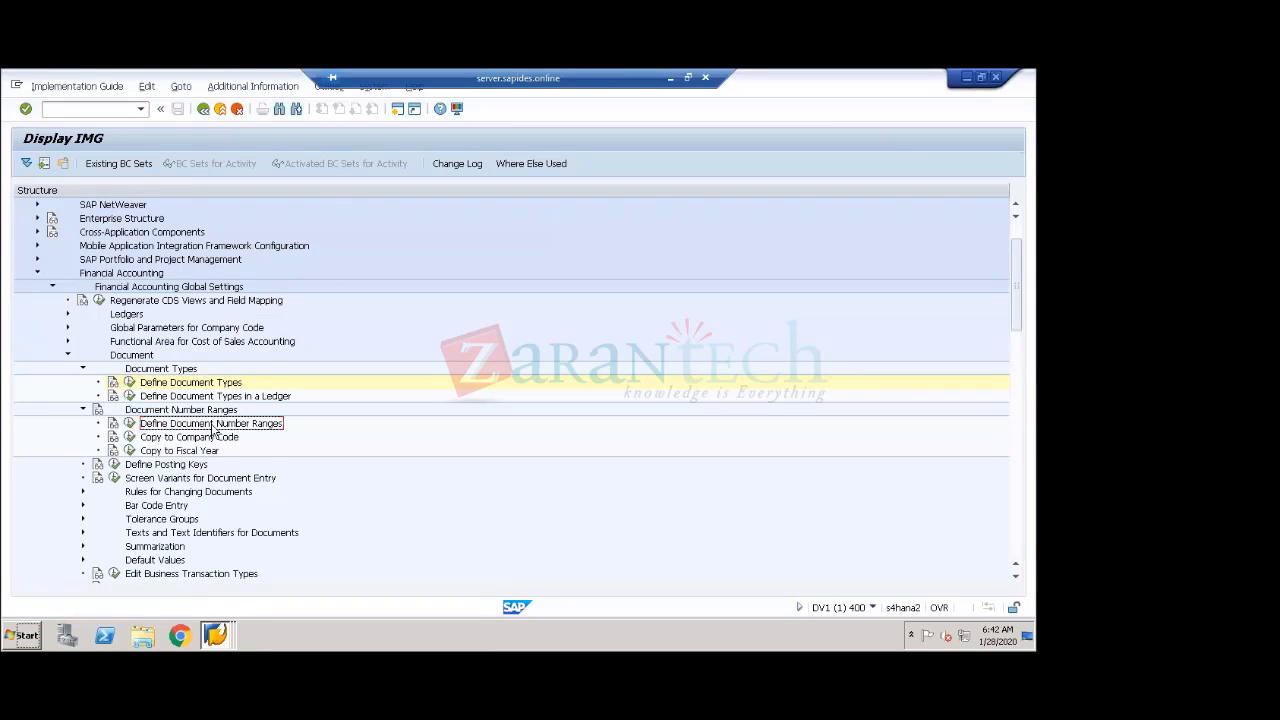
click(129, 382)
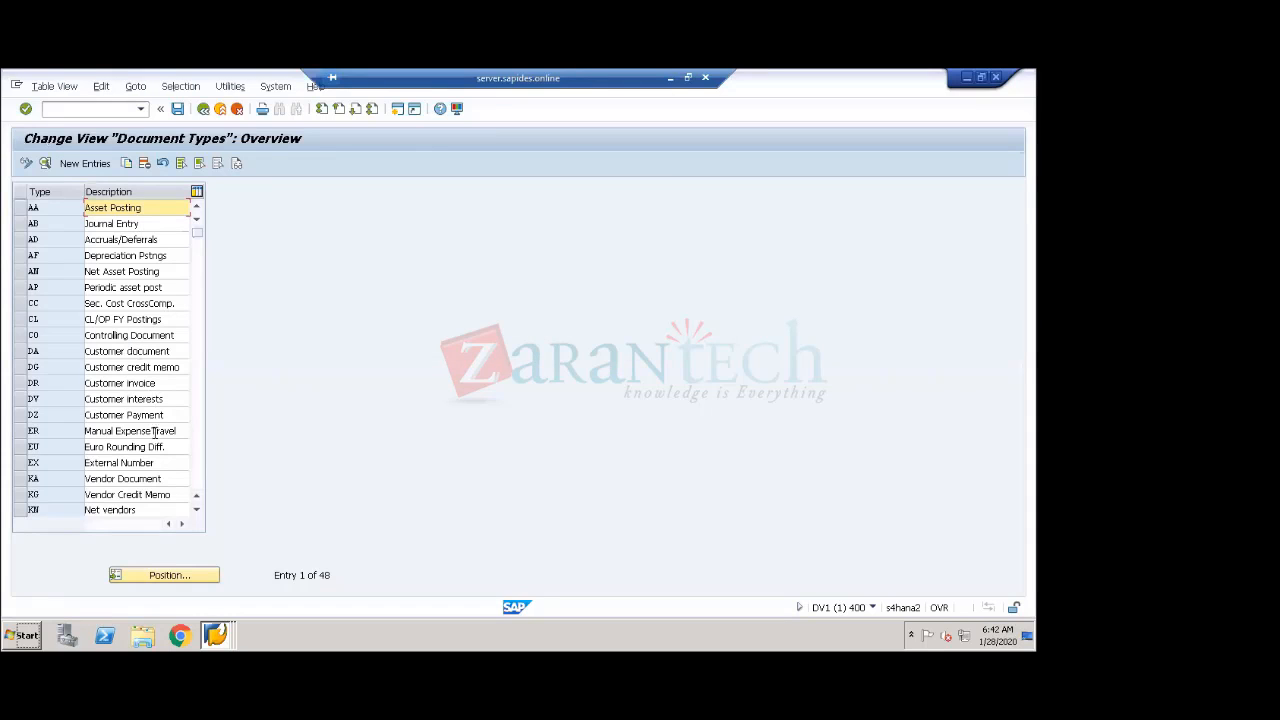
click(178, 576)
text(sa)
key(Return)
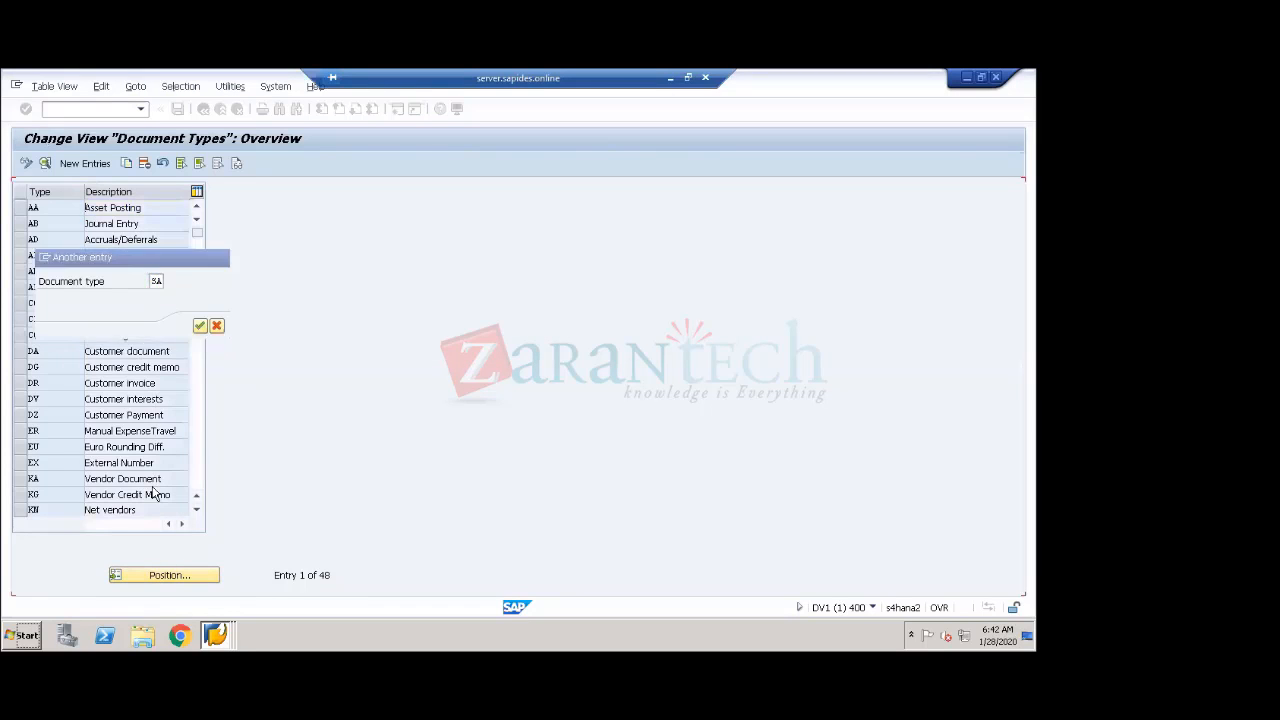
double_click(105, 209)
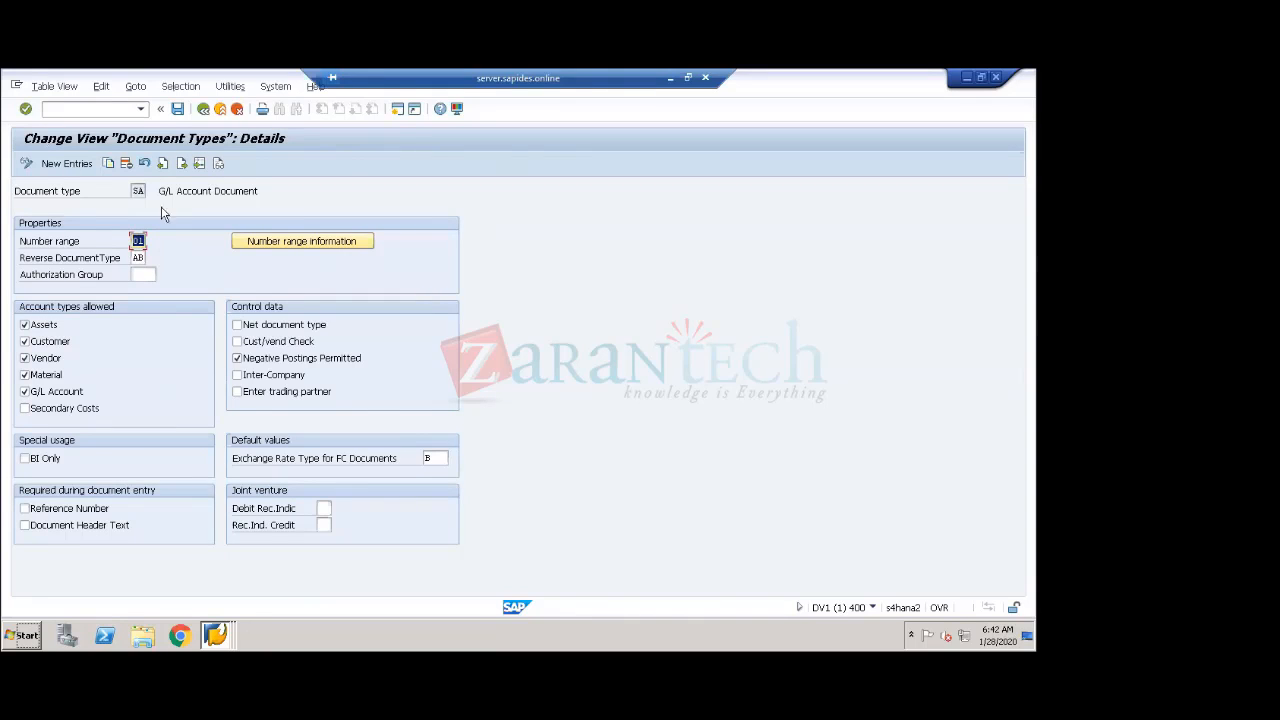
- Return from the document type SA details to Display IMG and enter the transaction code /NFBN1 for document number ranges
click(203, 109)
click(203, 109)
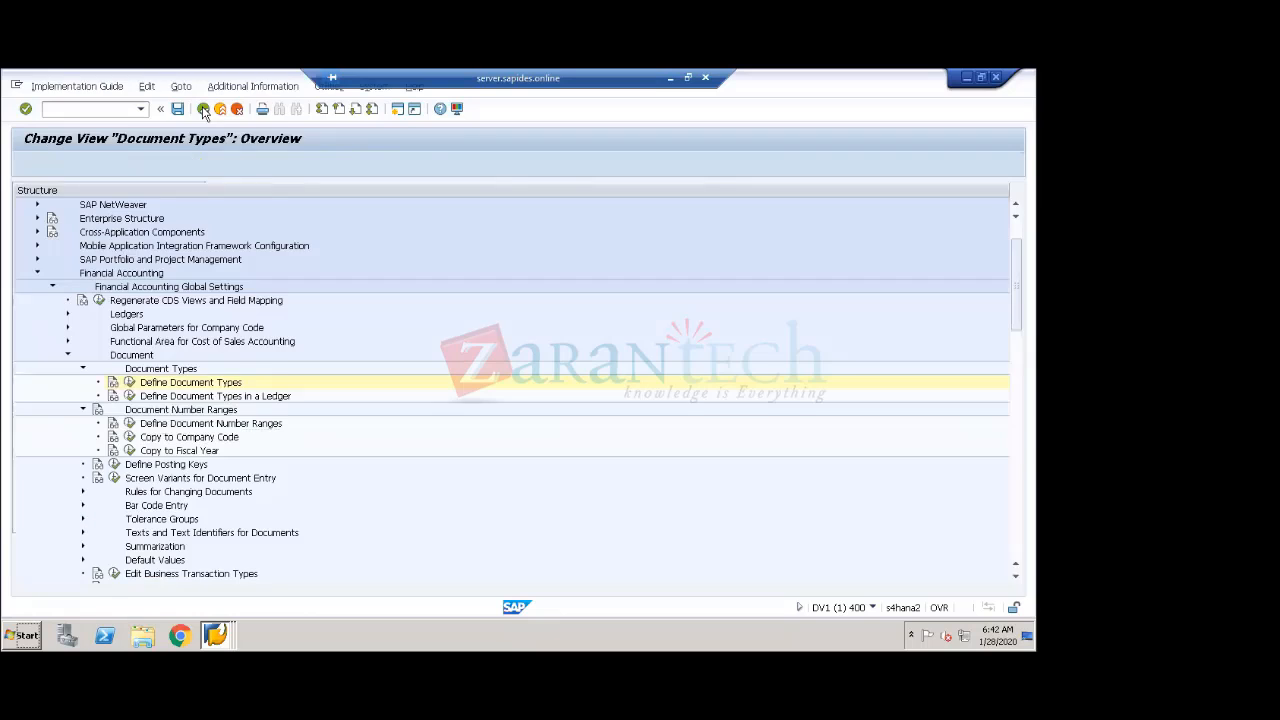
click(165, 370)
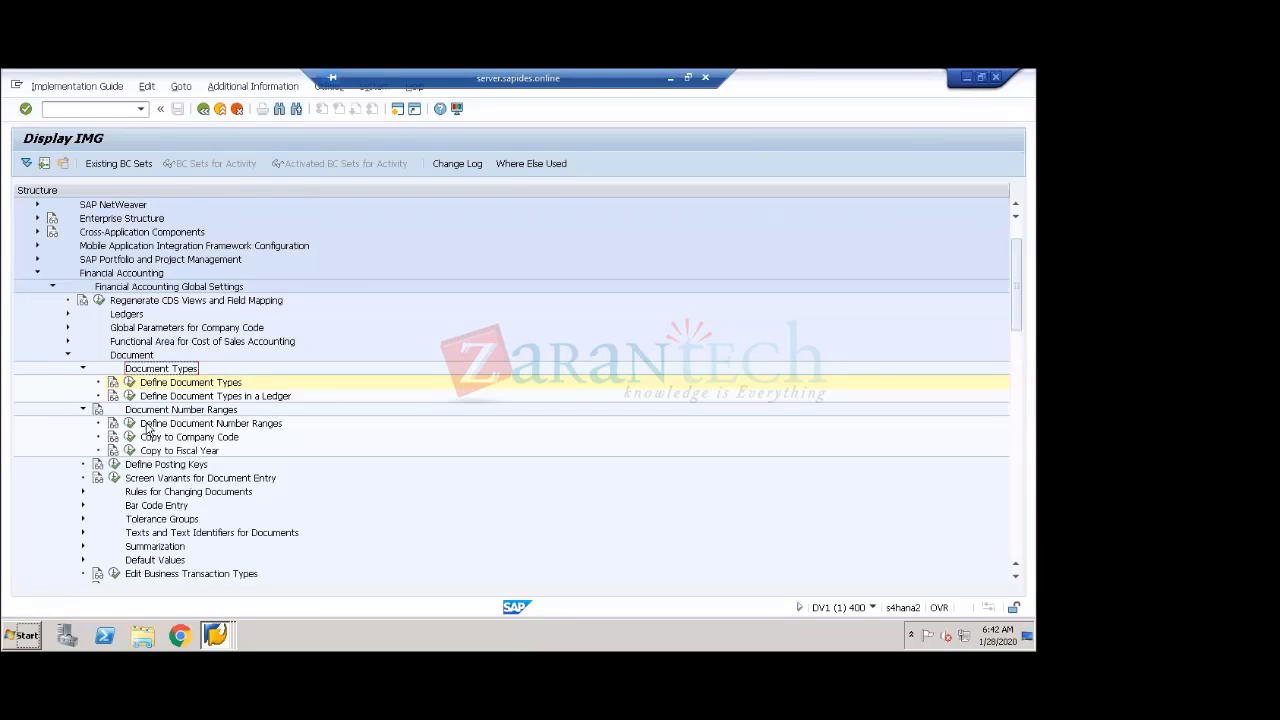
click(156, 425)
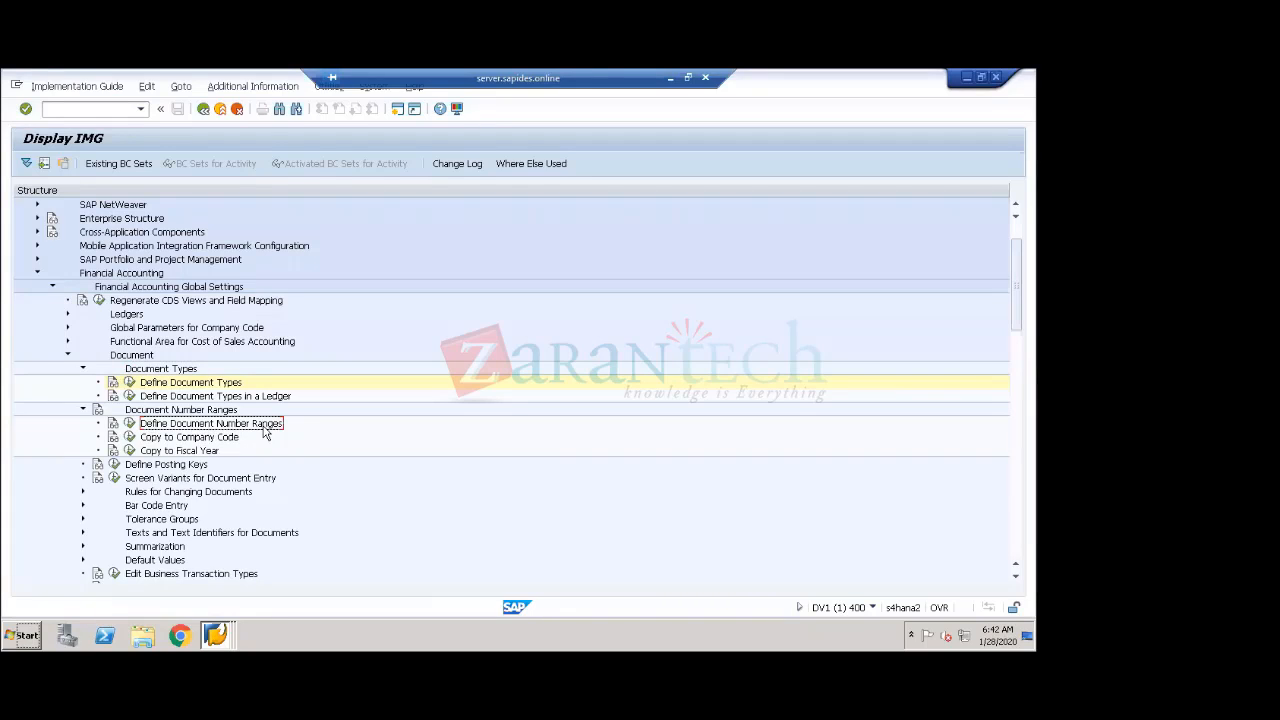
click(74, 110)
text(/NFBN1)
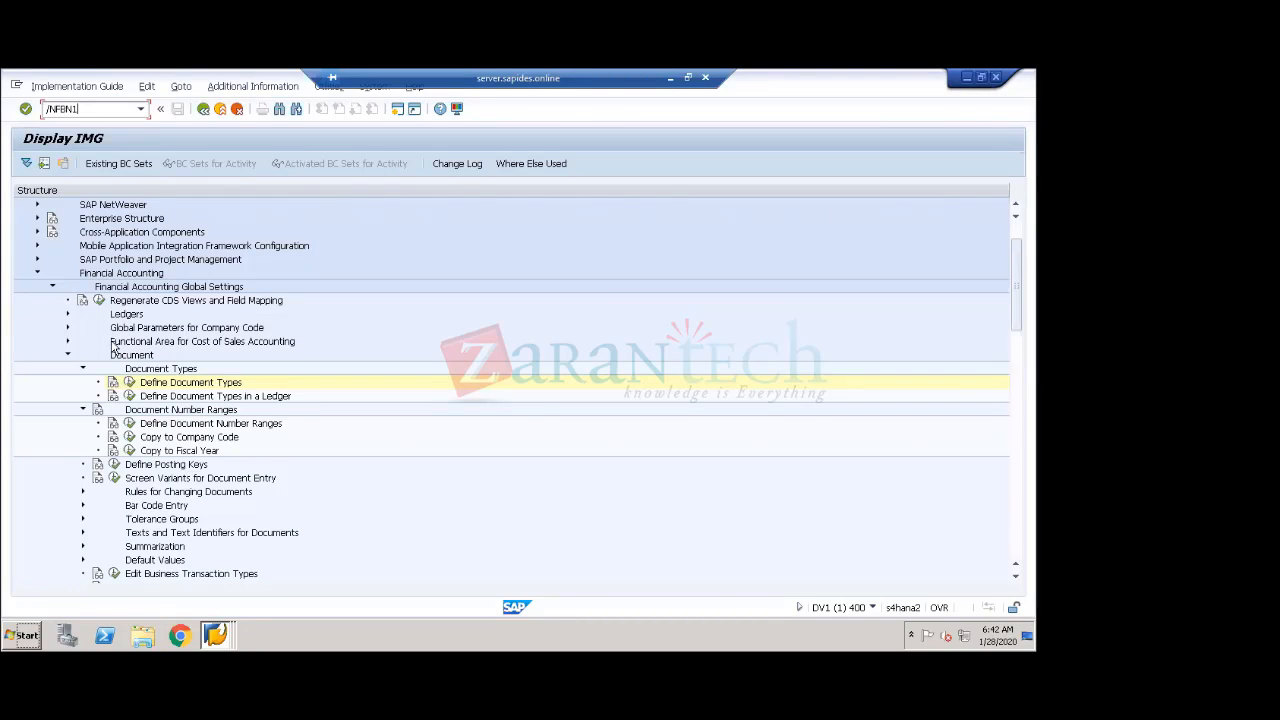
- Open the number range intervals of company code 1710 for editing through Define Document Number Ranges, and return to Display IMG
click(181, 426)
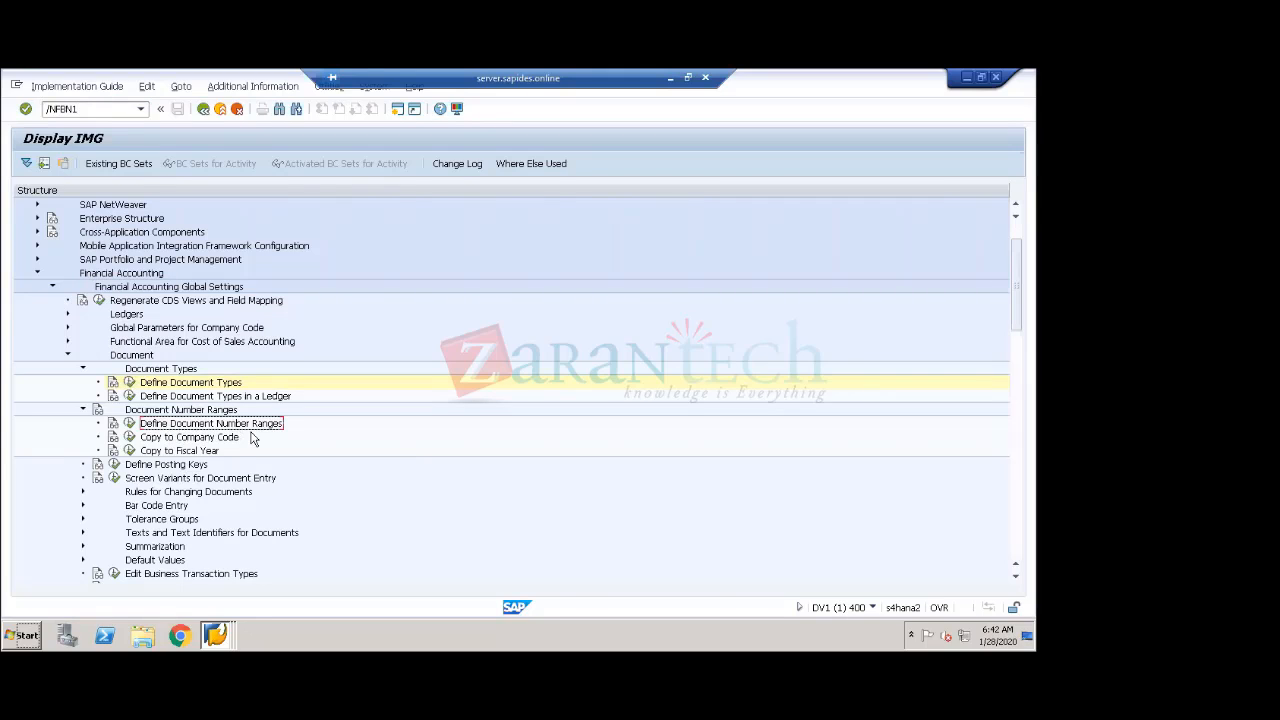
click(129, 424)
text(1710)
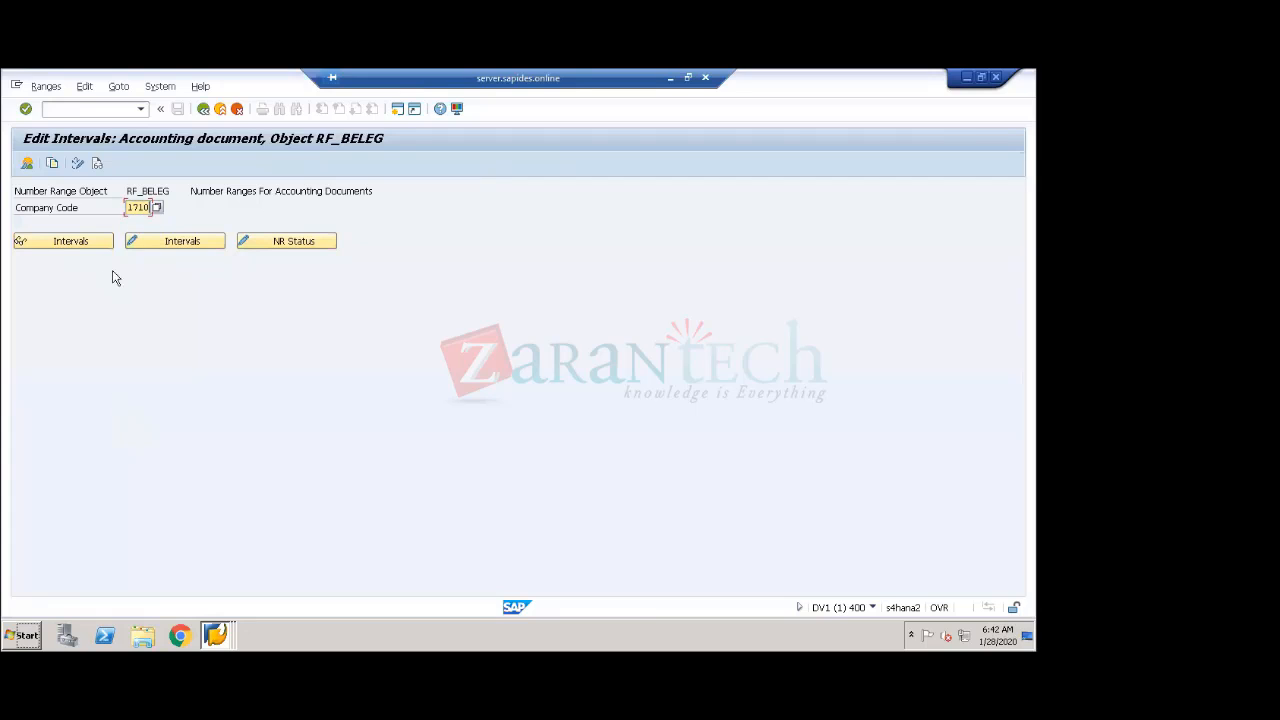
click(168, 245)
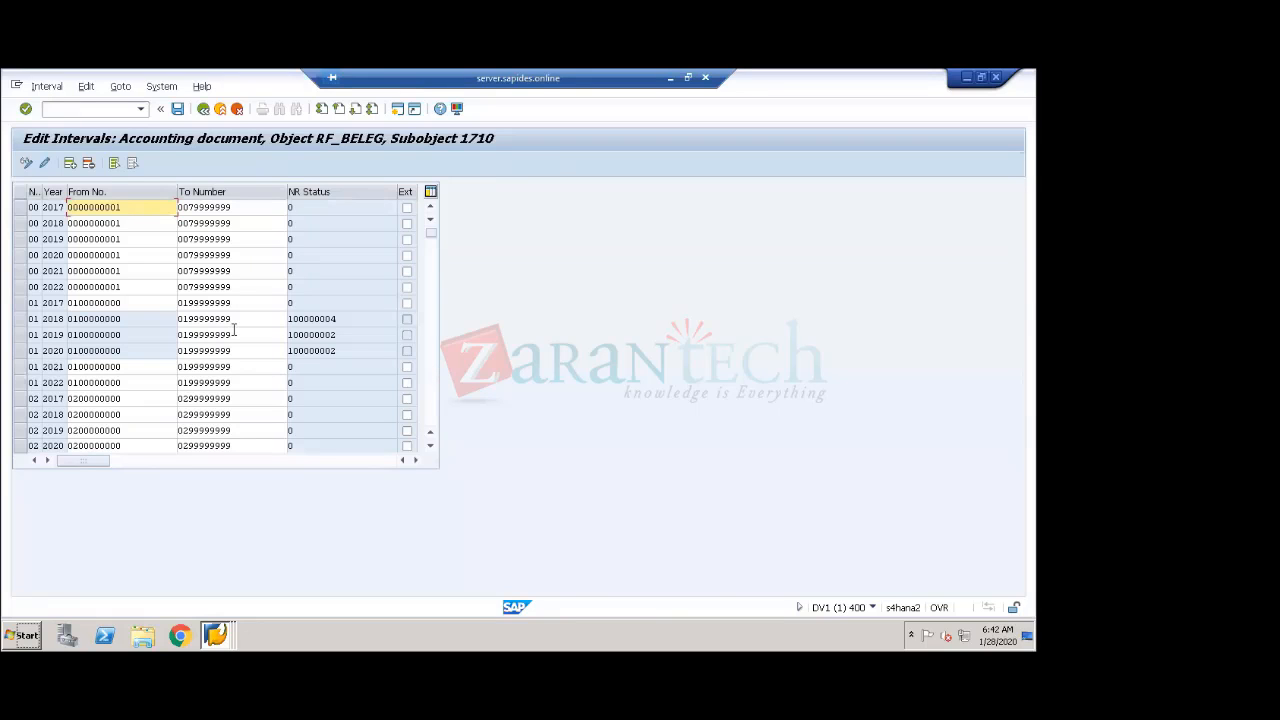
click(205, 110)
click(204, 110)
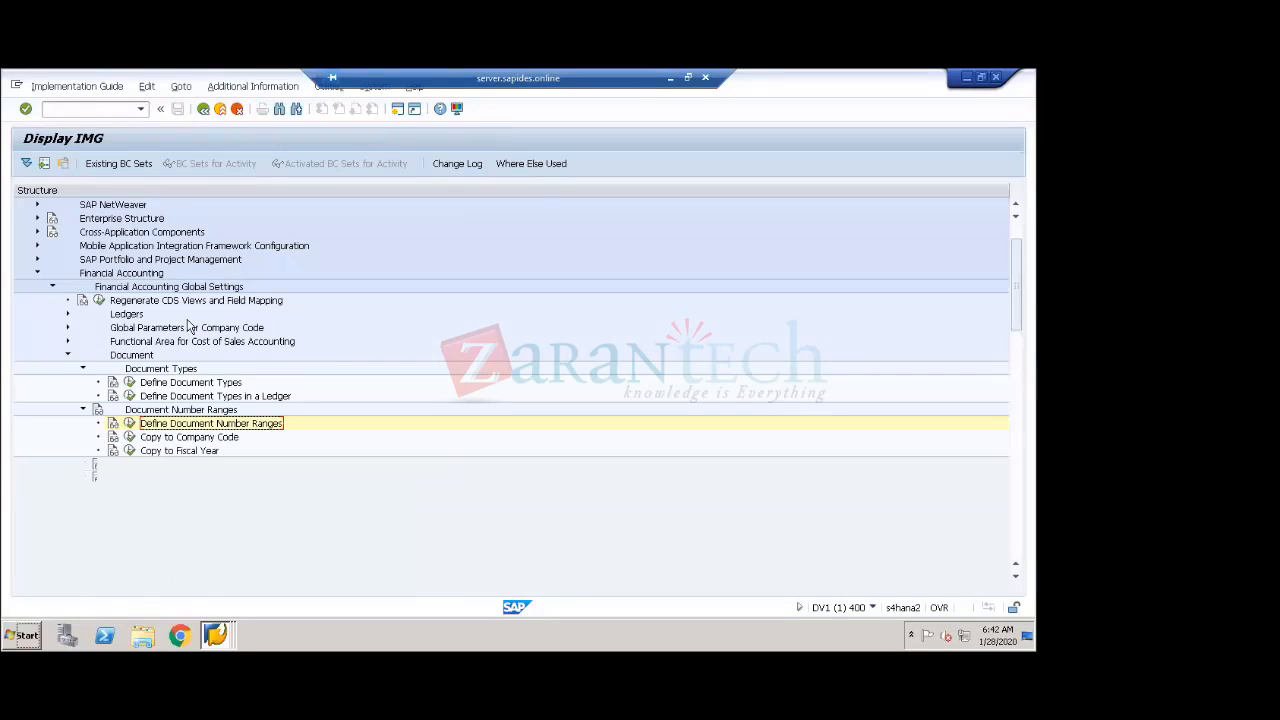
- Start Copy to Company Code and set number range number 01 and fiscal year 2020 as the general selections
click(158, 438)
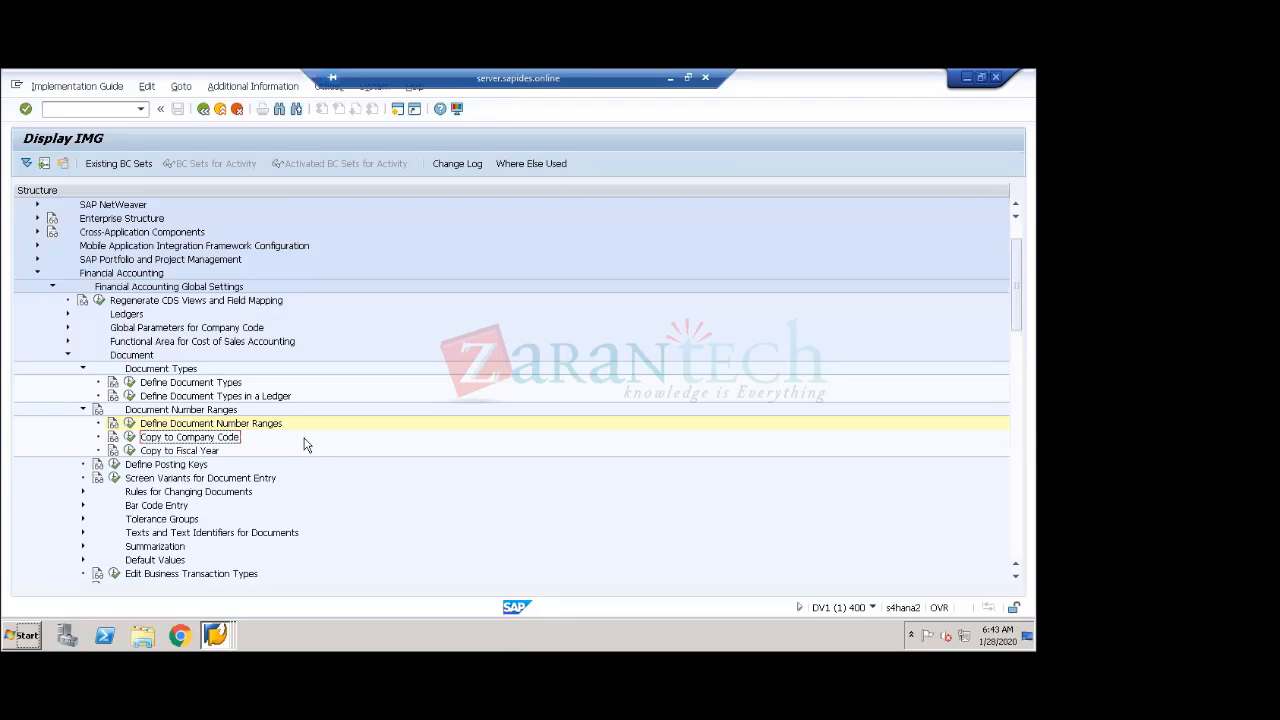
click(132, 440)
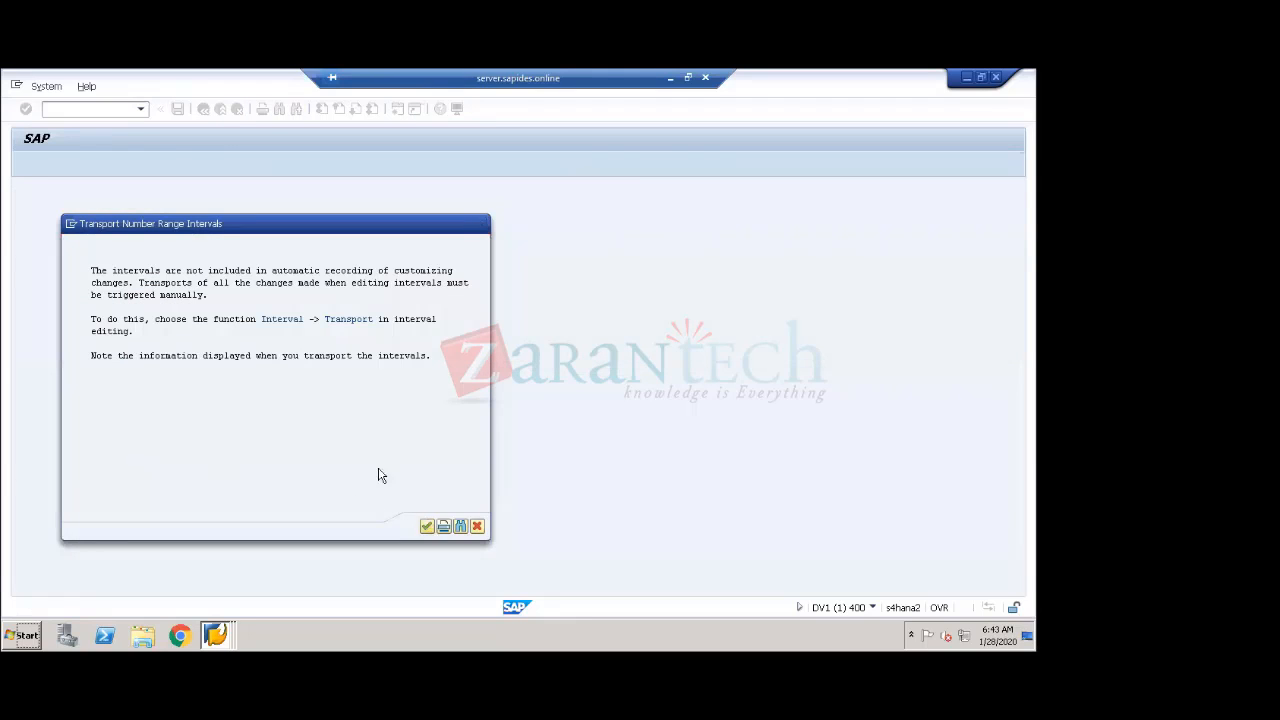
click(427, 527)
drag(122, 207, 24, 207)
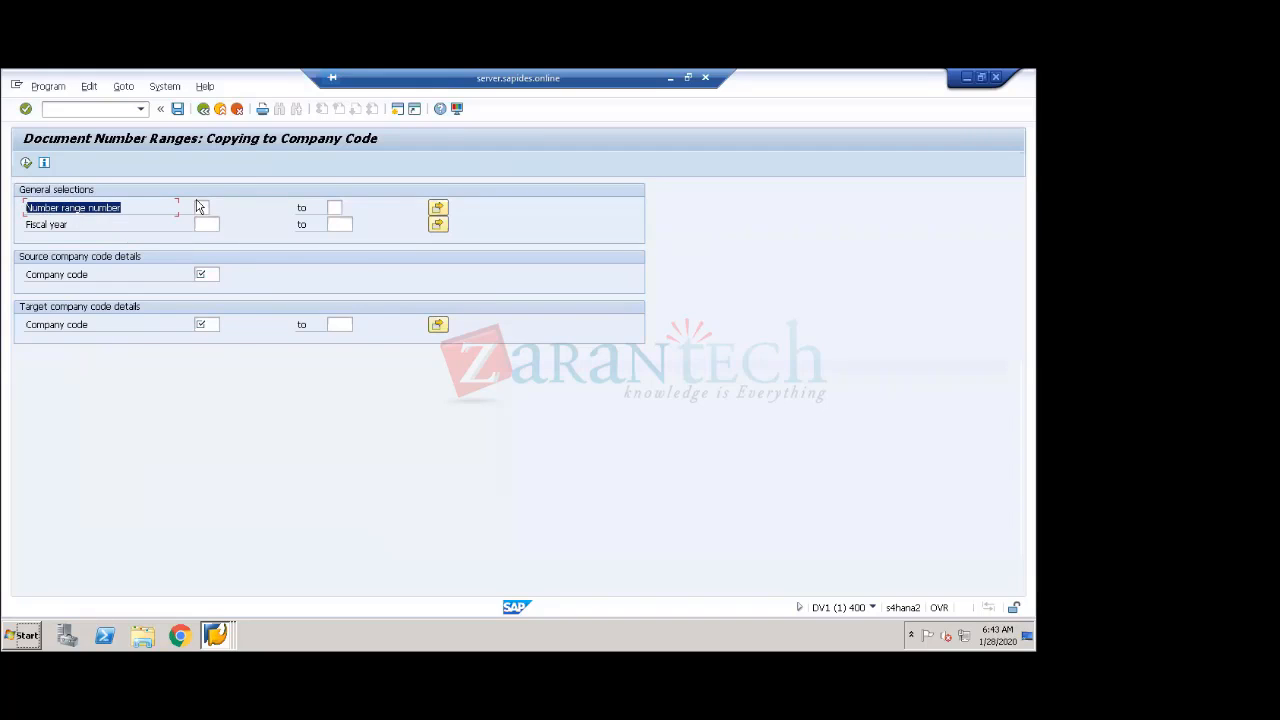
click(201, 207)
text(01)
key(Tab)
key(Tab)
key(Tab)
text(2020)
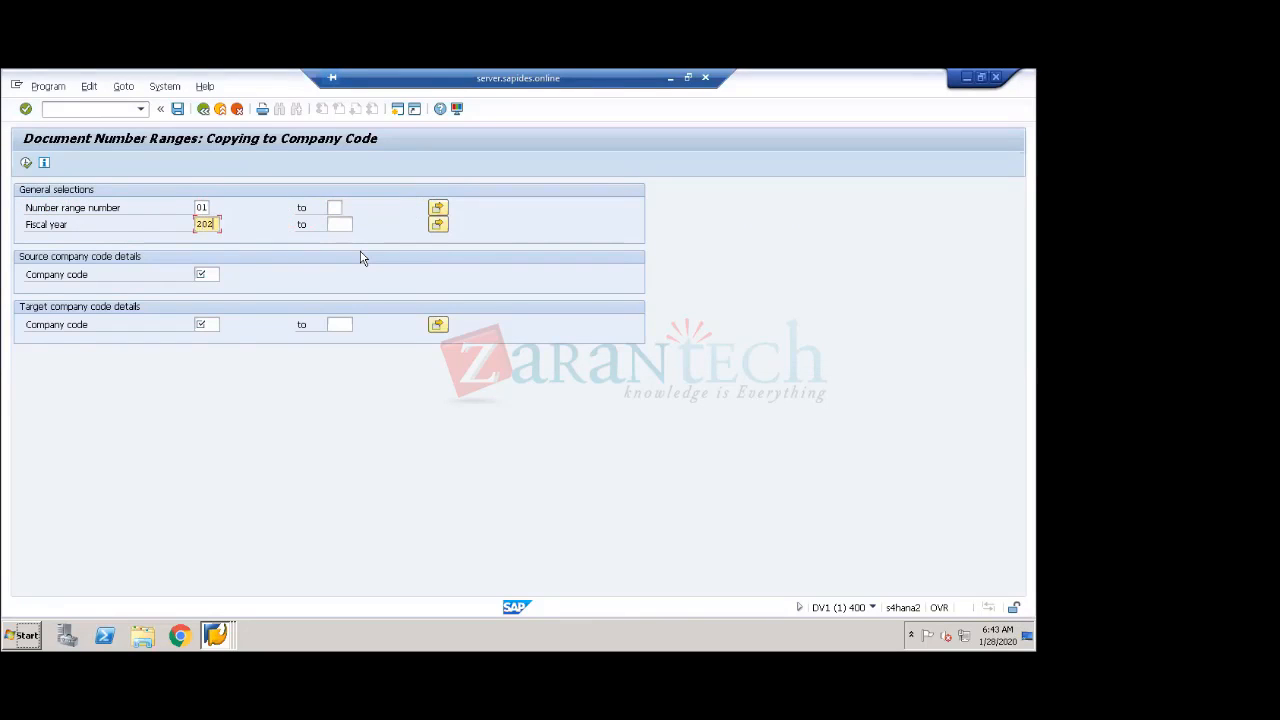
- Enter source company code 1710 and target company code 1810 for the number range copy, and leave without executing it
key(Tab)
key(Tab)
key(Tab)
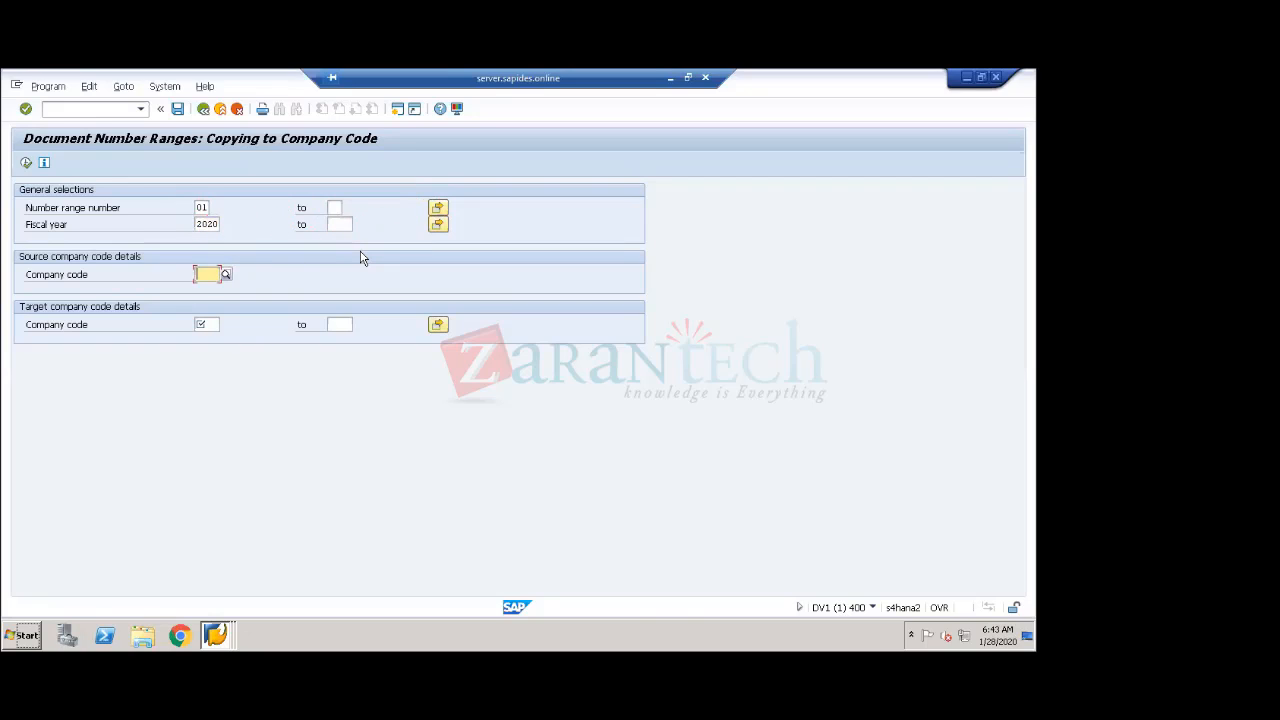
text(1710)
key(Tab)
key(Tab)
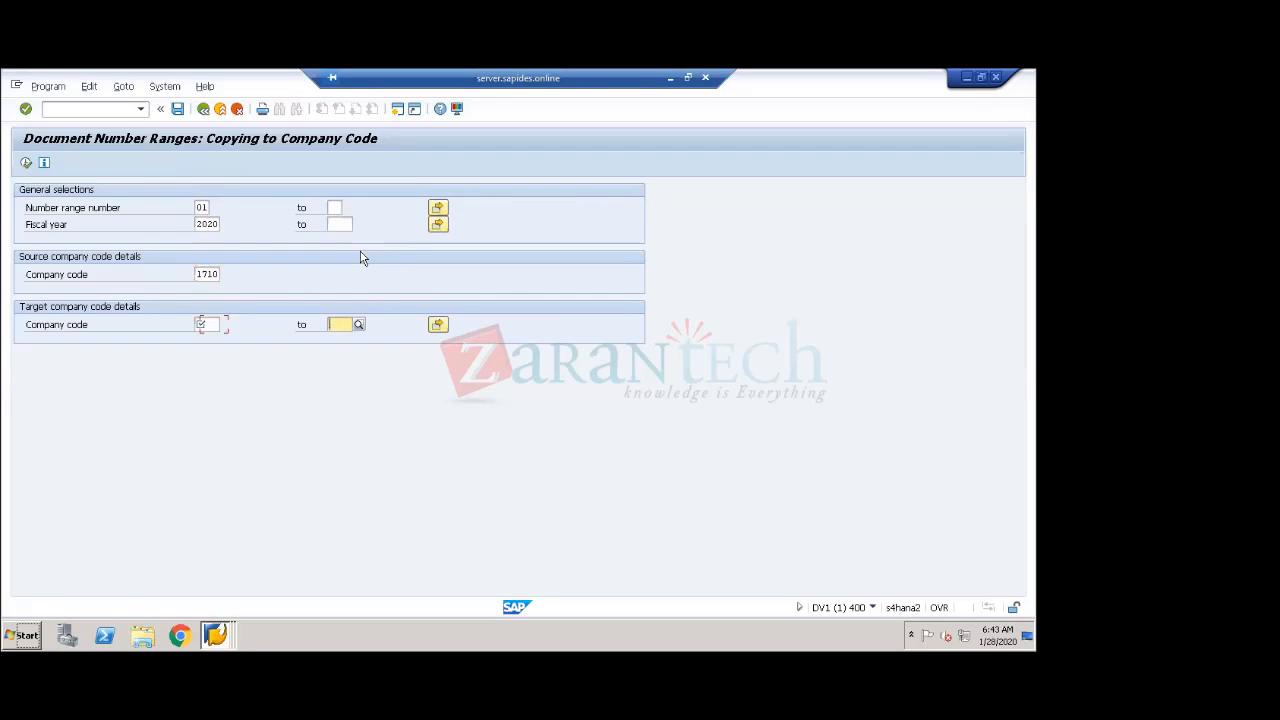
click(212, 326)
text(1810)
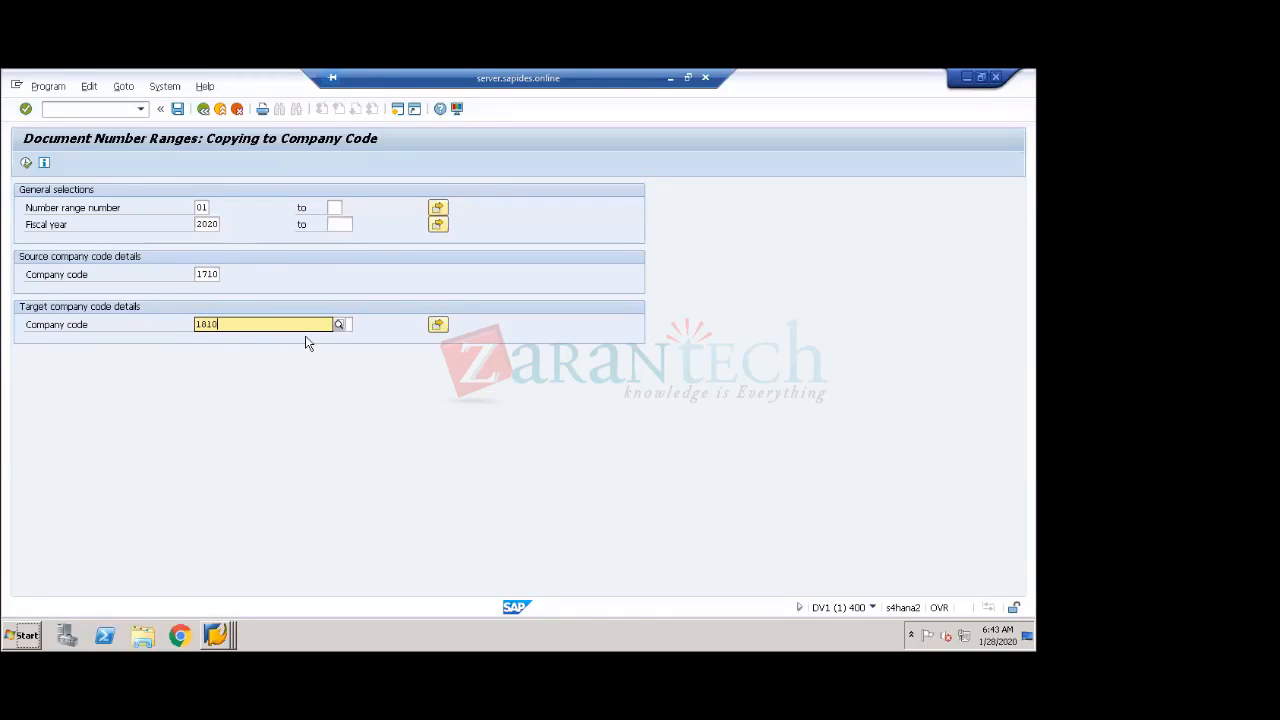
key(Tab)
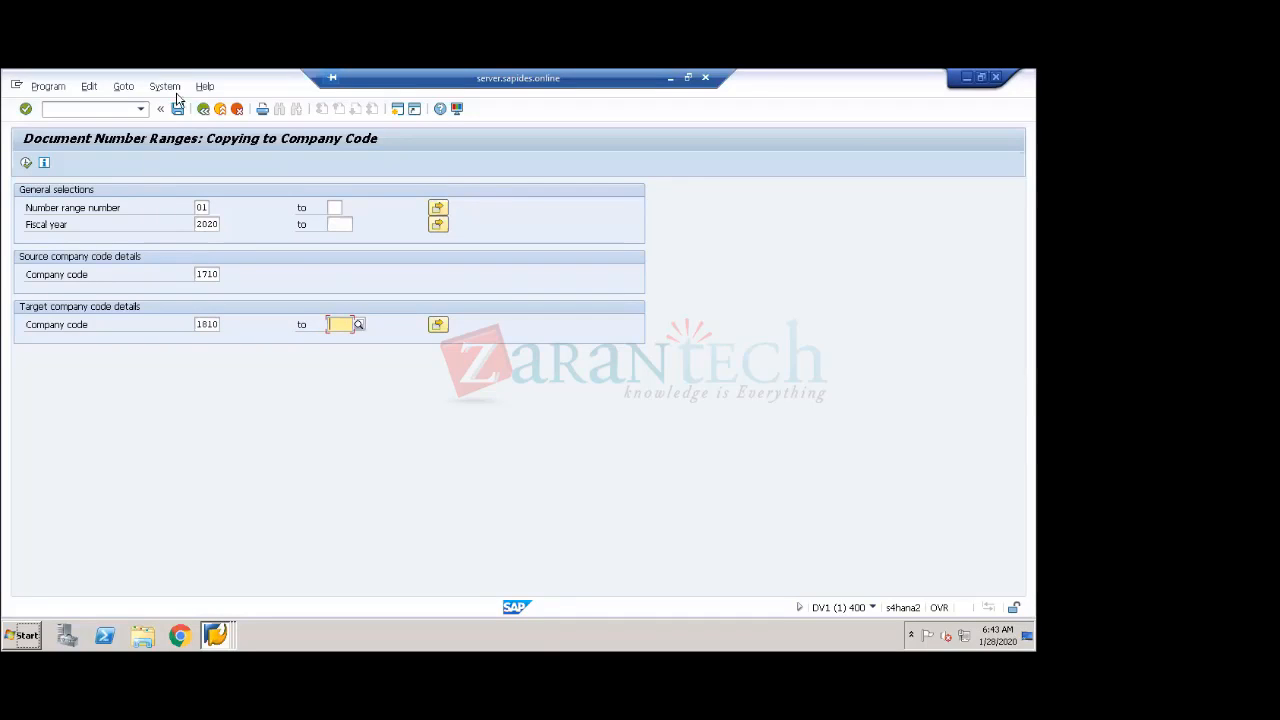
click(204, 108)
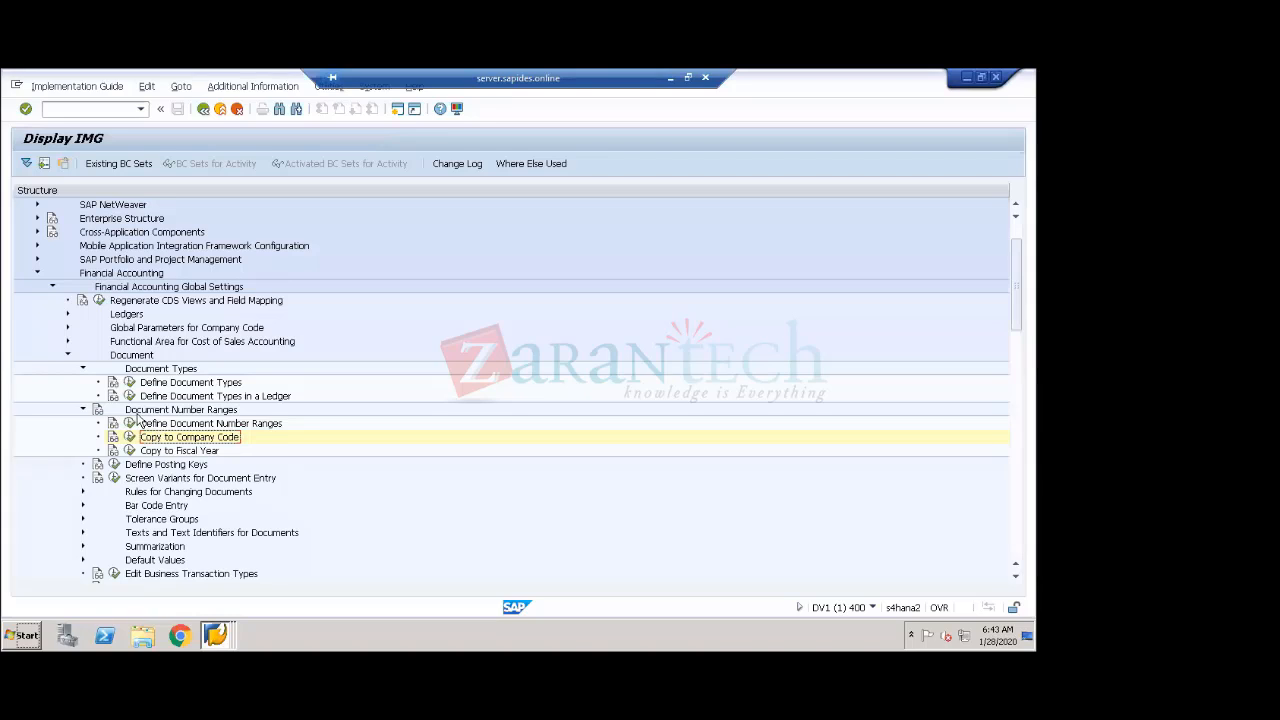
- Open Define Document Number Ranges, enter company code 1810, and go back to Display IMG
click(128, 426)
click(131, 206)
text(1010)
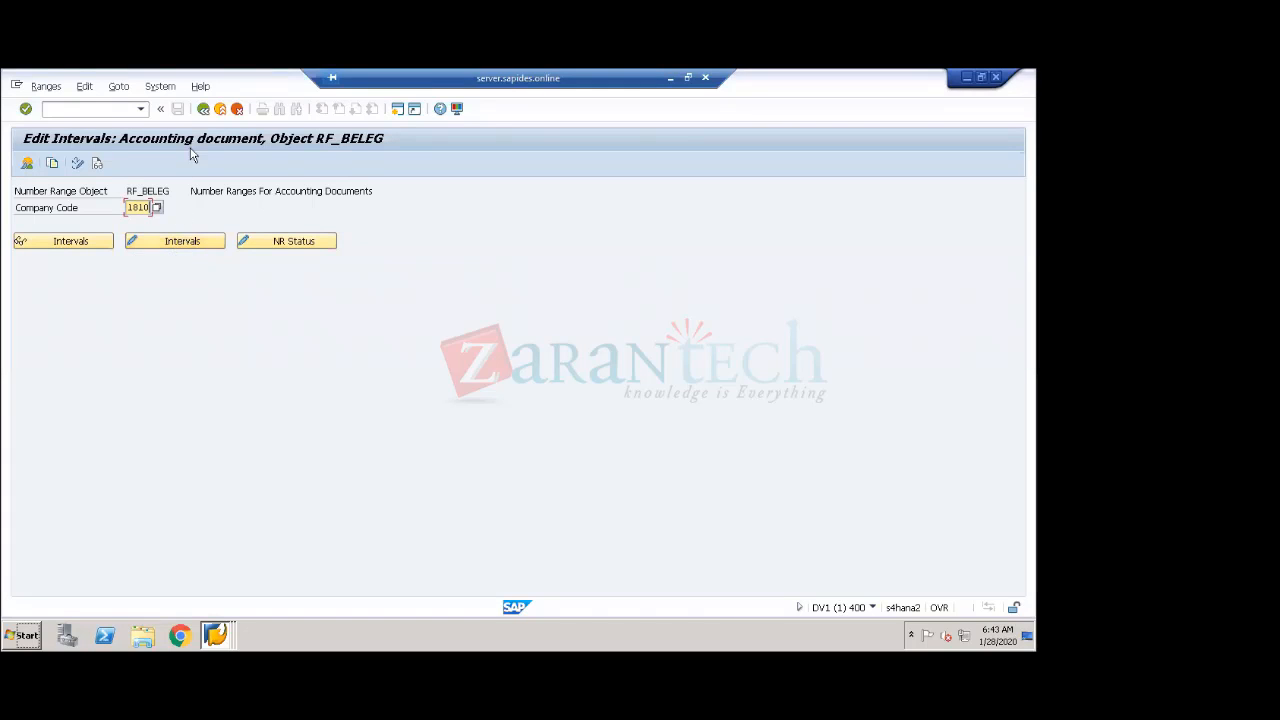
click(203, 109)
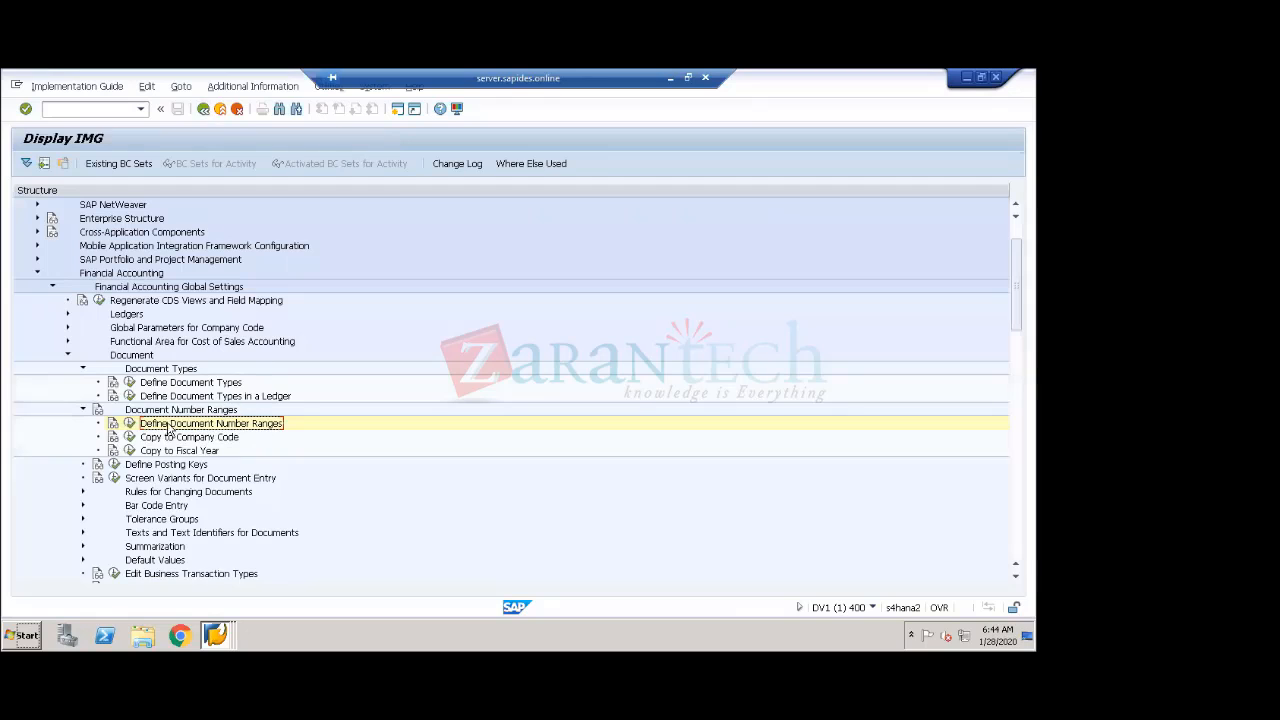
- Reopen Copy to Company Code, enter the number range selection 01 to 99, and leave without executing it
click(157, 439)
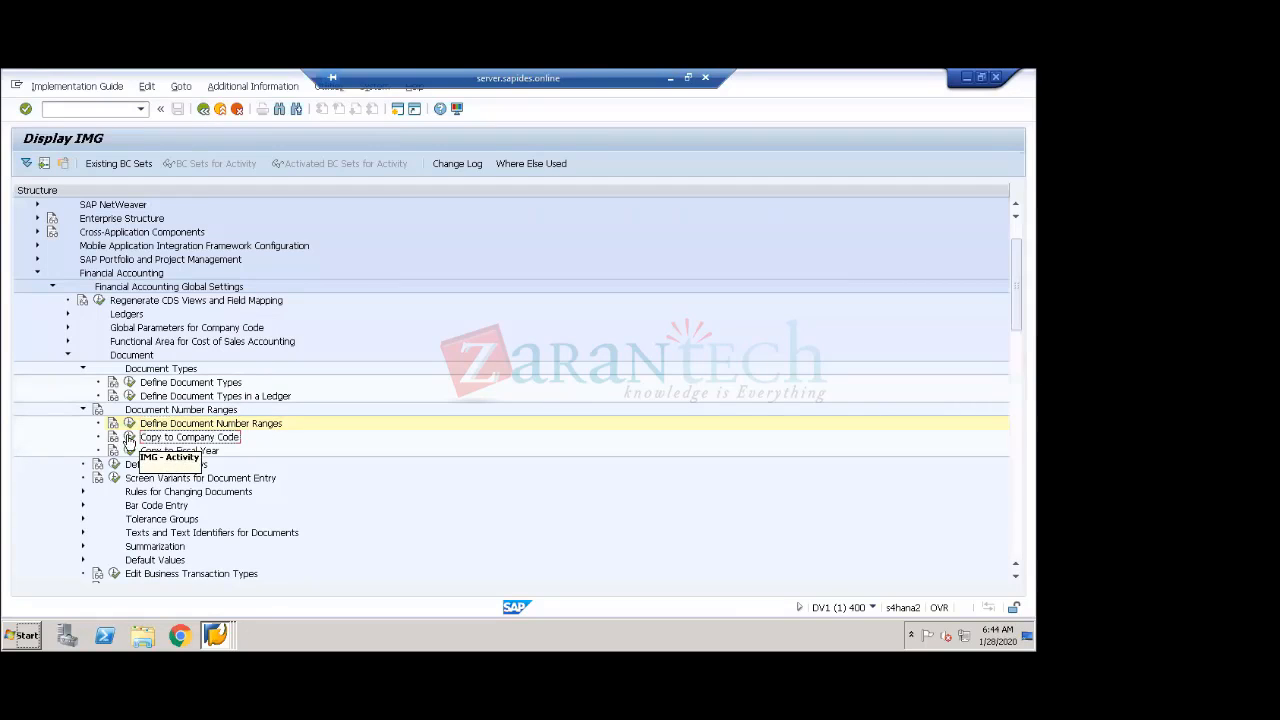
click(130, 438)
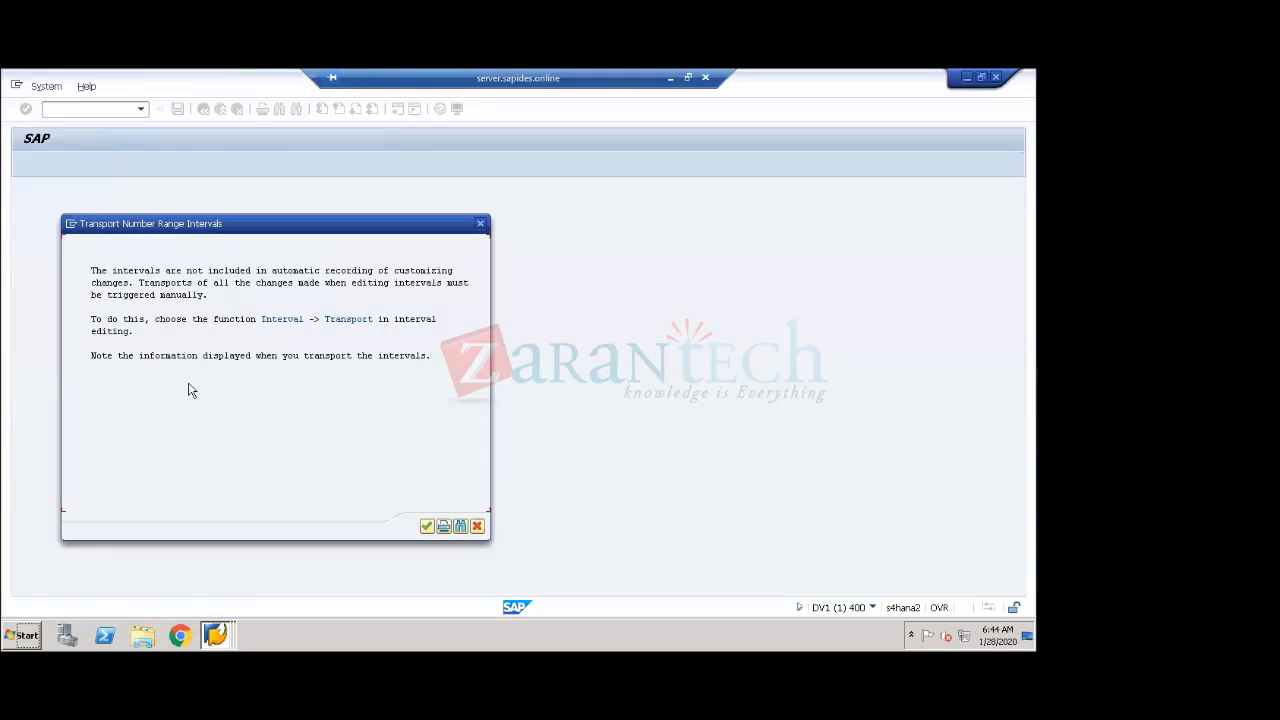
click(426, 526)
text(01)
key(Tab)
text(99)
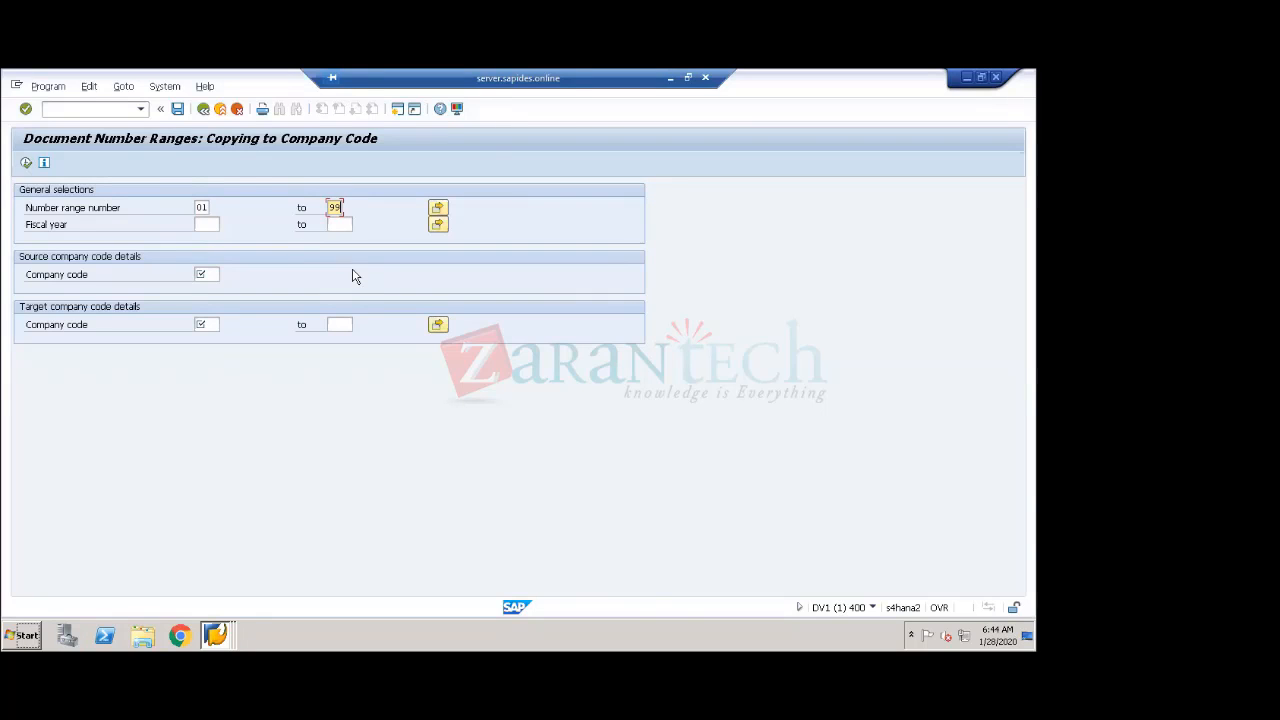
click(204, 109)
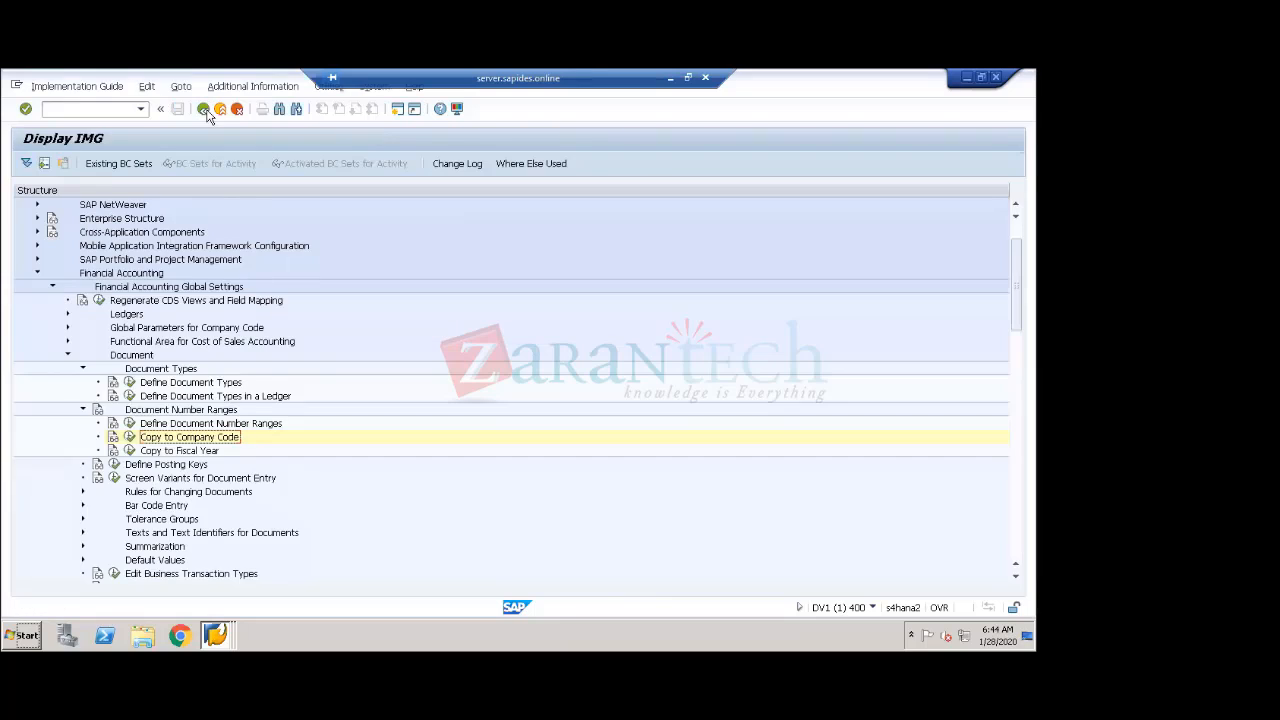
- Display the number range intervals of company code 1710, review the fiscal years of range 01, and leave the interval list
click(129, 423)
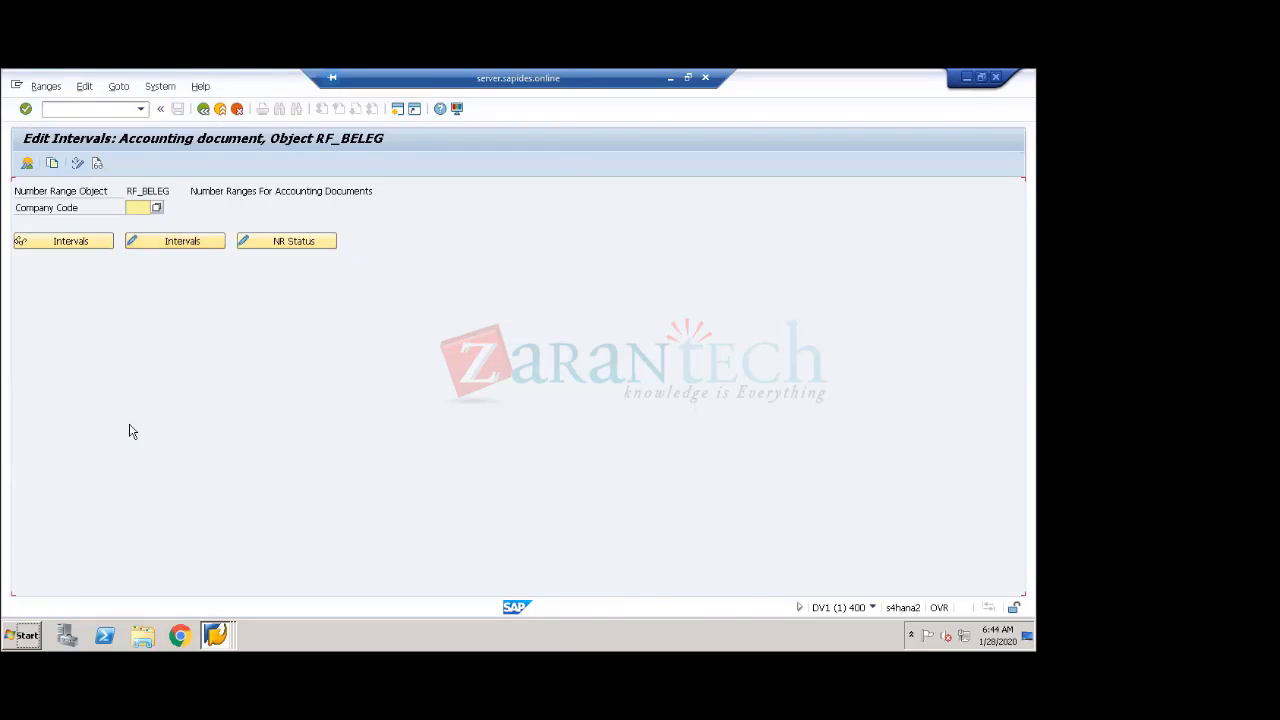
click(141, 208)
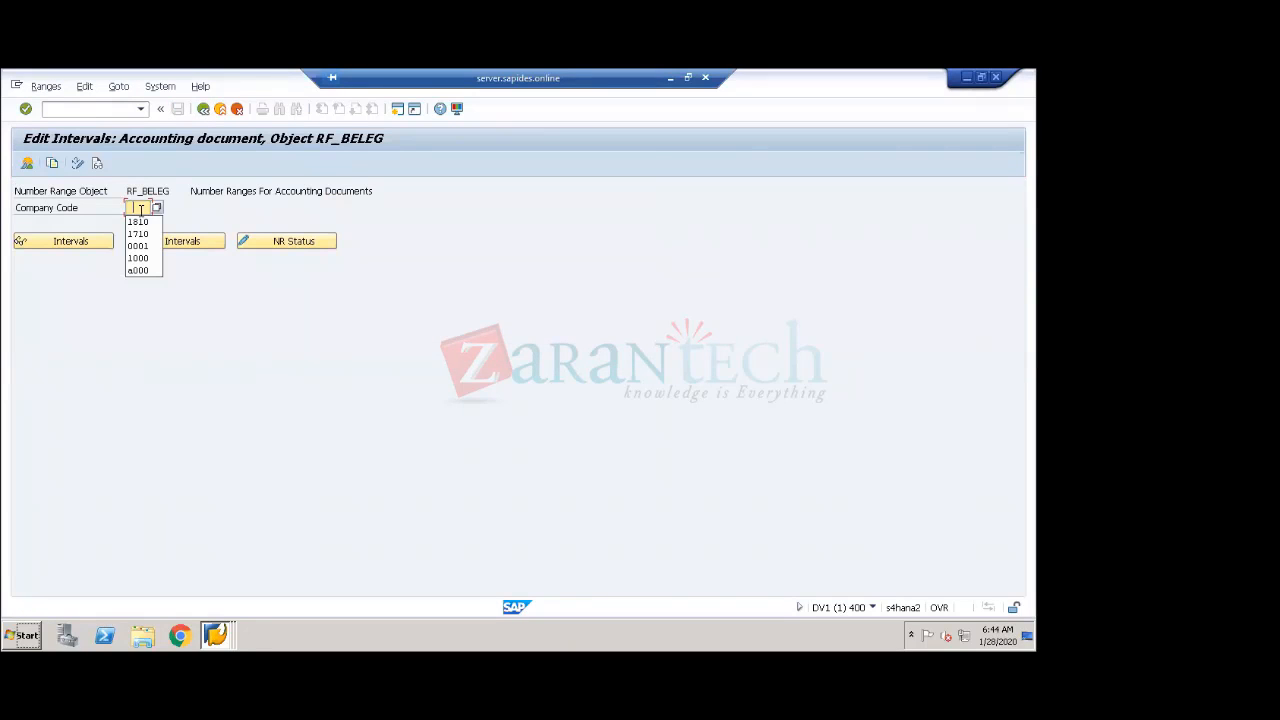
click(140, 230)
click(95, 246)
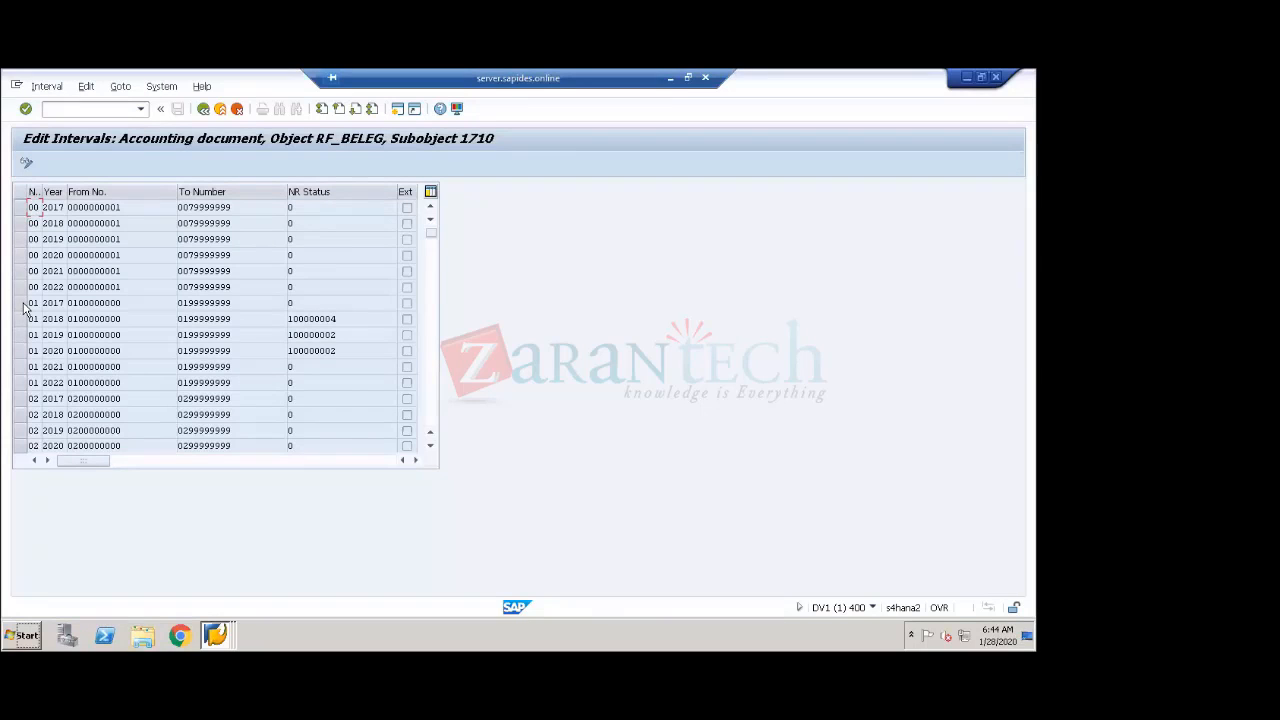
drag(43, 303, 79, 386)
click(203, 108)
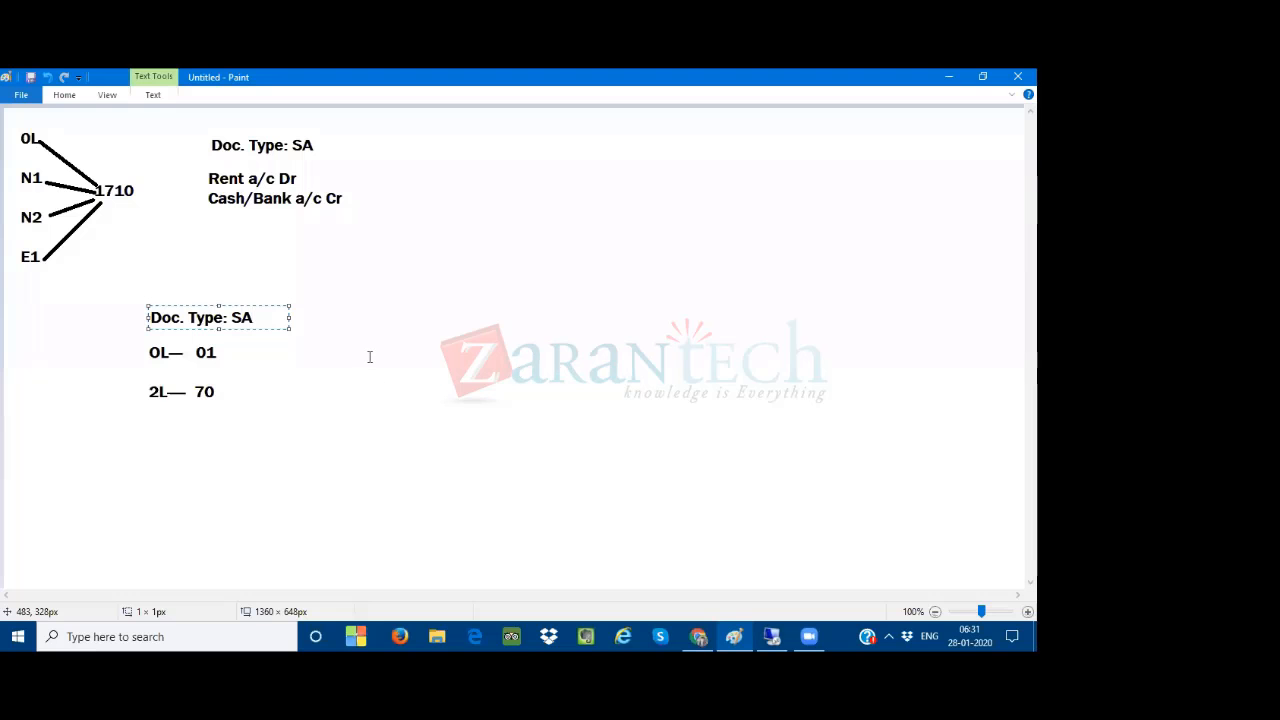
- Add a text note in Paint beside the ledger numbering notes, with 2019 and 2020 separated by a blank line
click(369, 356)
text(2019)
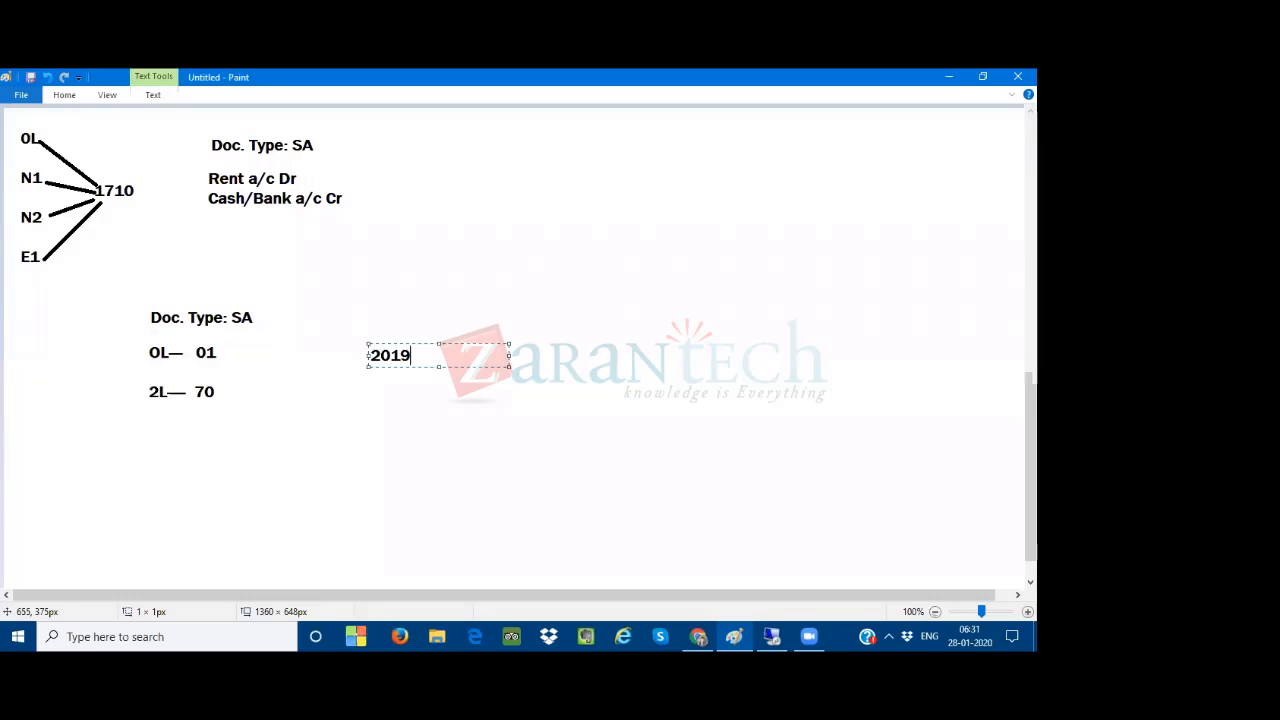
key(Return)
key(Return)
text(2020)
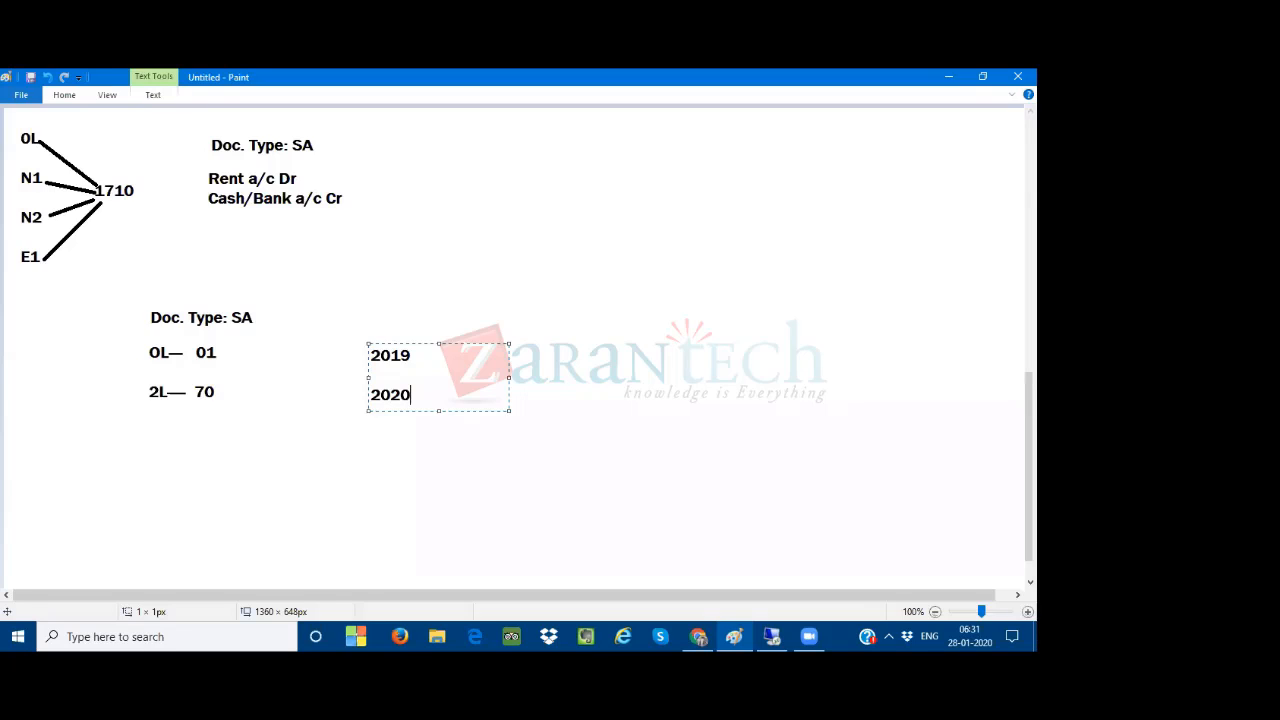
- Switch back to SAP, leave the interval editing screen, and open Copy to Fiscal Year, acknowledging the transport notice
click(771, 636)
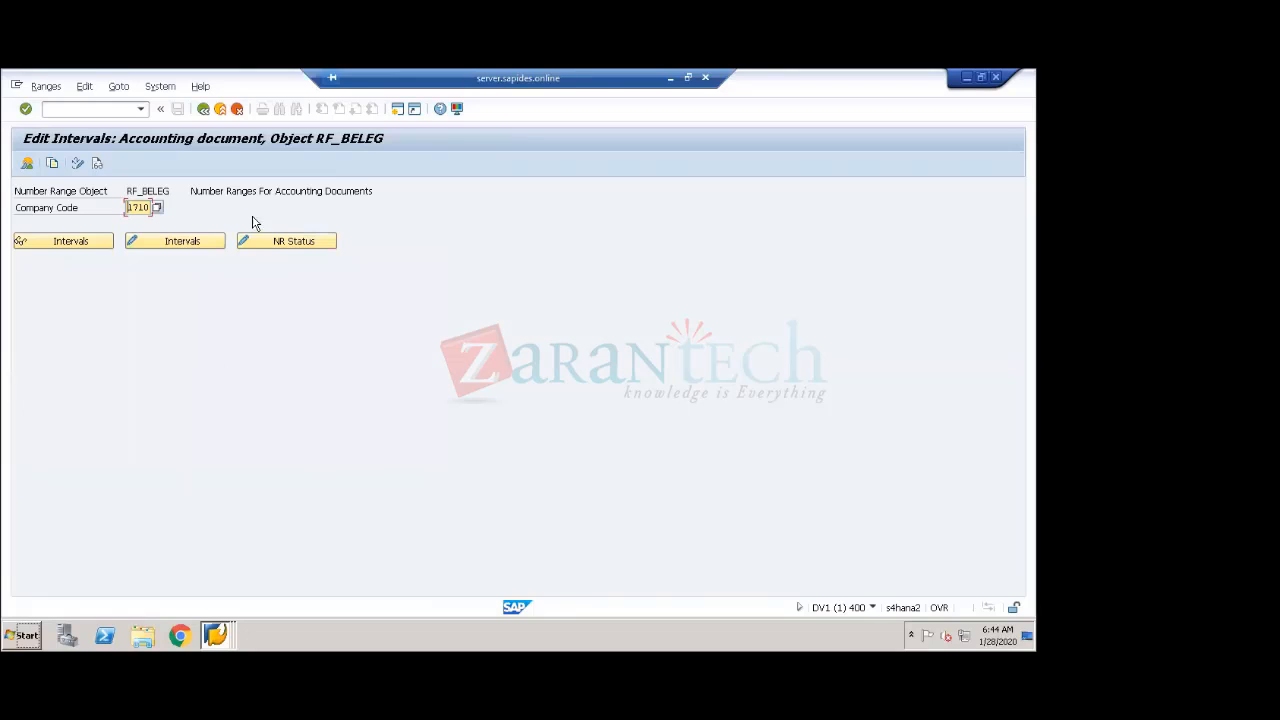
click(203, 108)
click(168, 451)
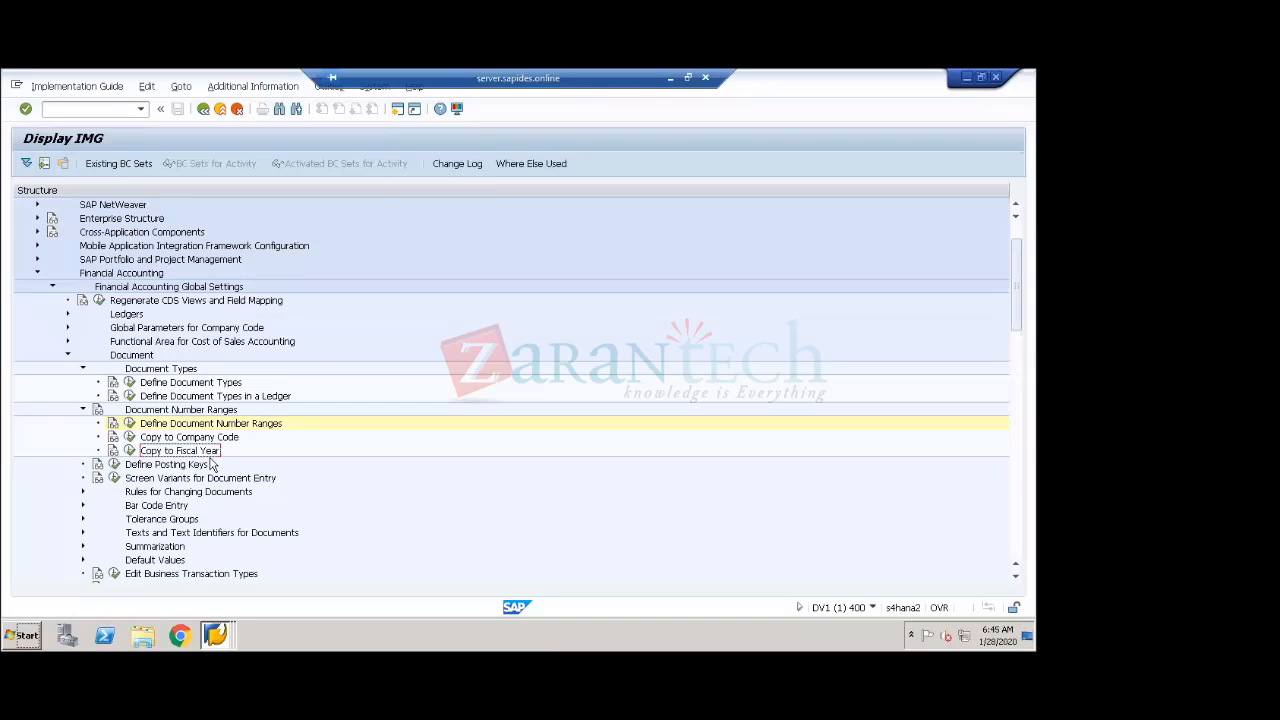
click(131, 452)
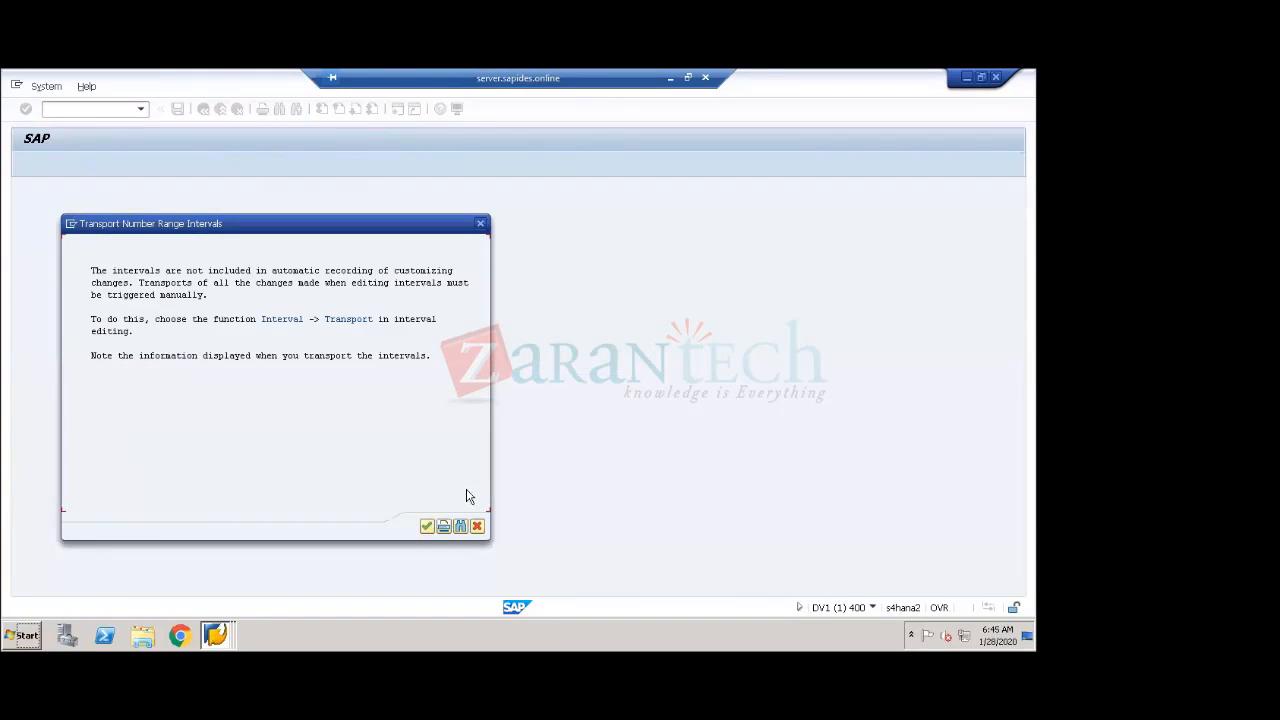
click(425, 527)
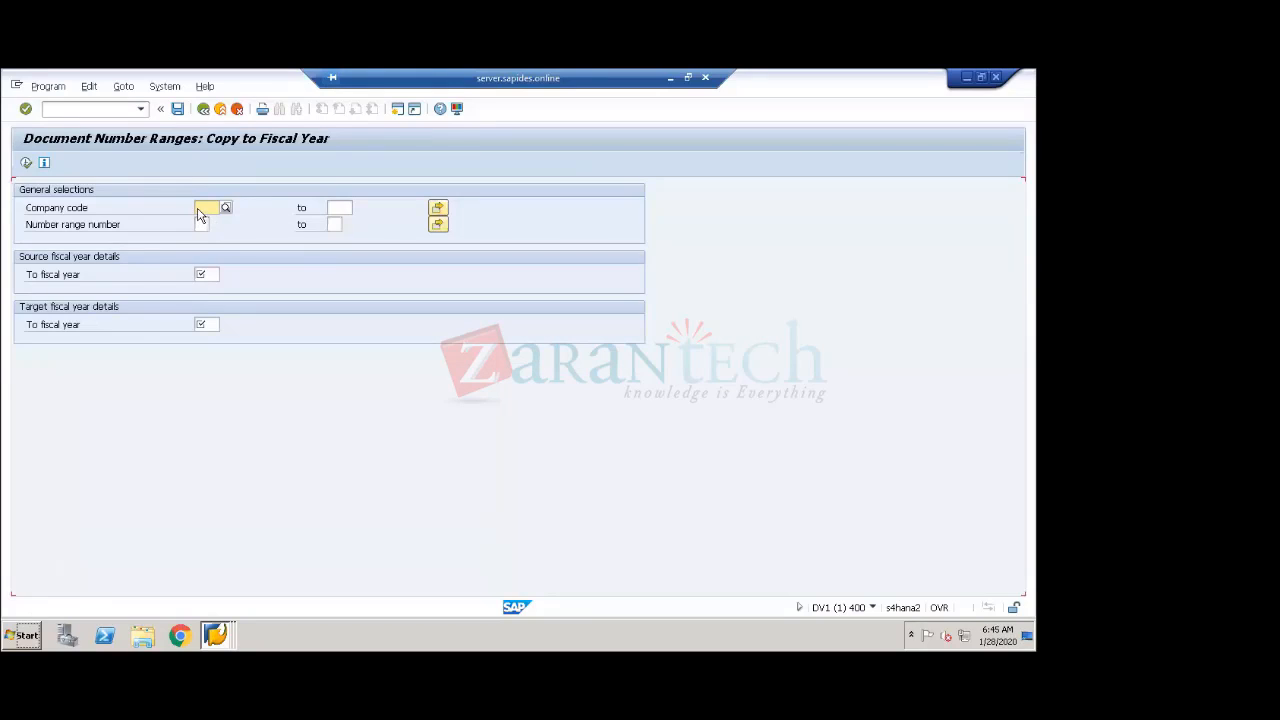
- Enter company code 1710, number ranges 01 to 99, source fiscal year 2019 and target fiscal year 2020, and leave without executing the copy
text(1710)
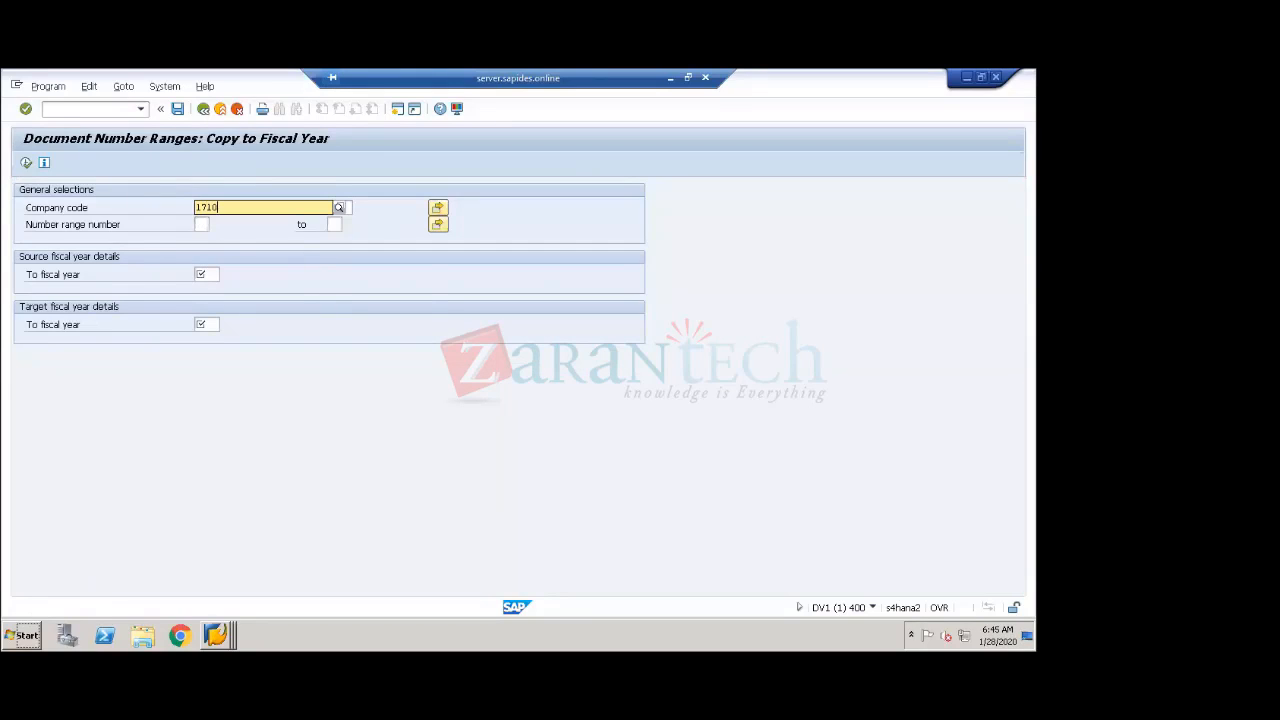
click(213, 238)
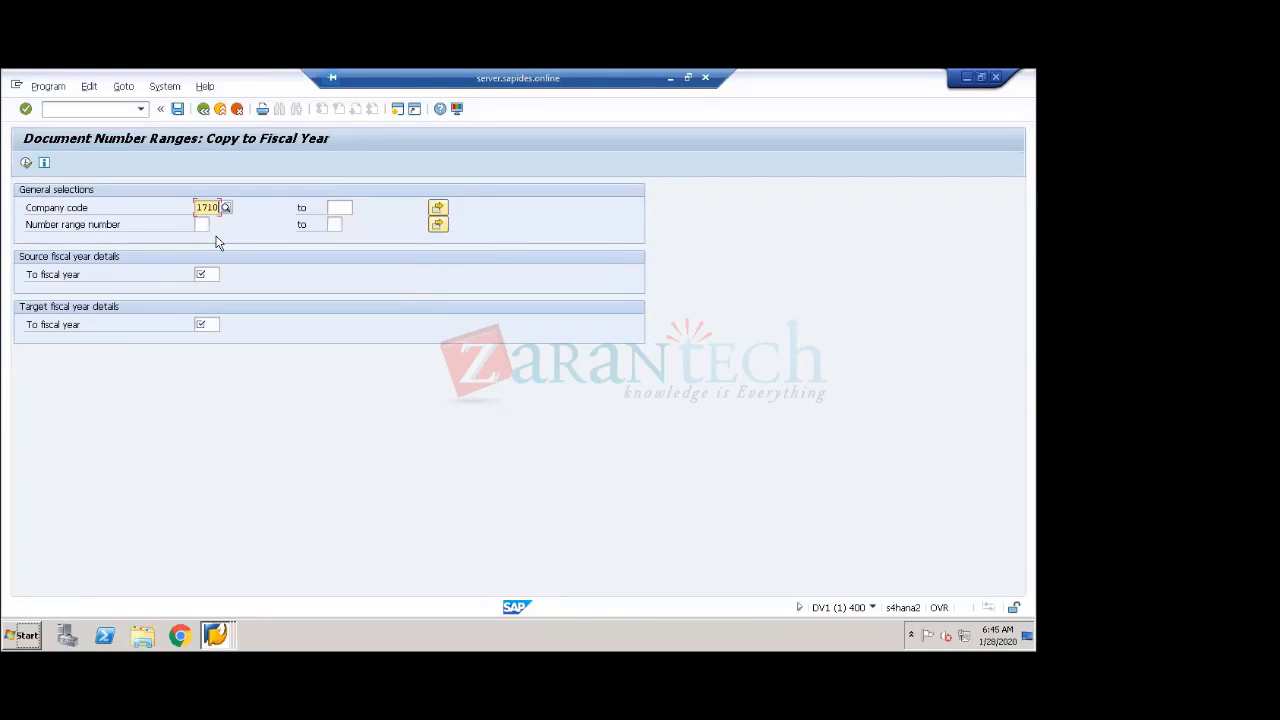
click(203, 225)
text(01)
click(334, 224)
text(99)
drag(90, 275, 10, 272)
click(214, 273)
text(2019)
click(201, 325)
text(2020)
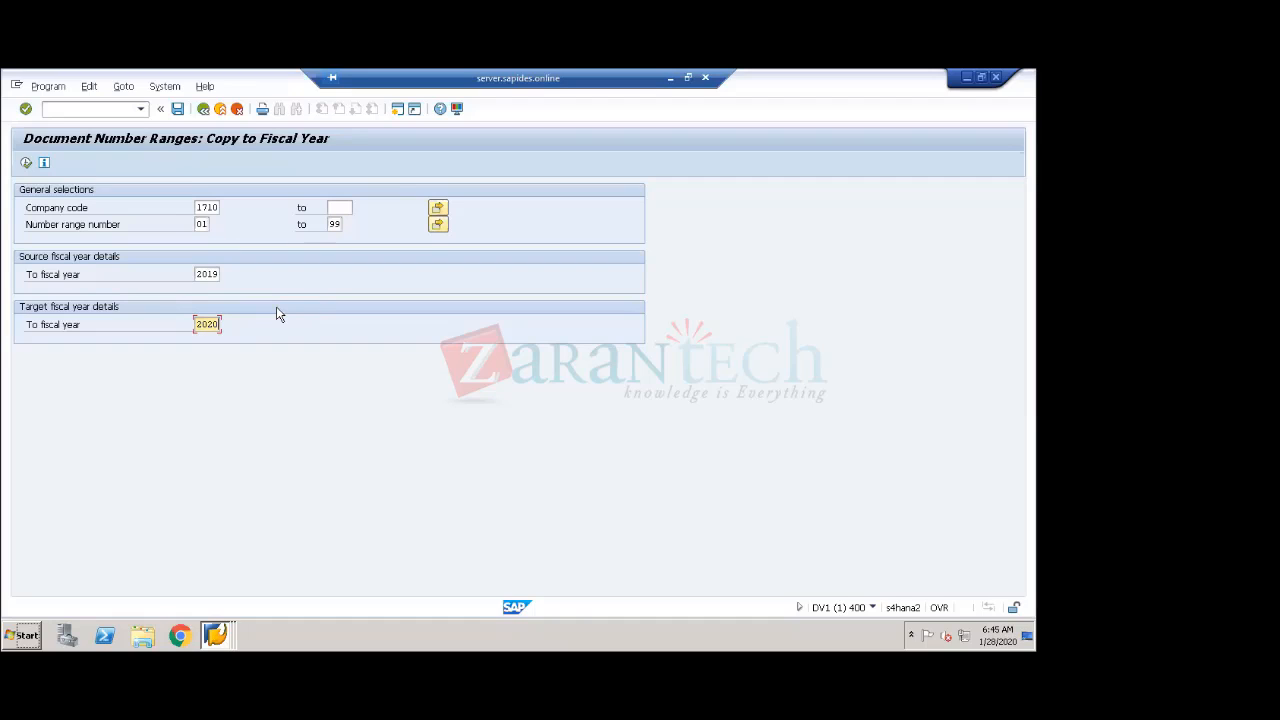
click(220, 108)
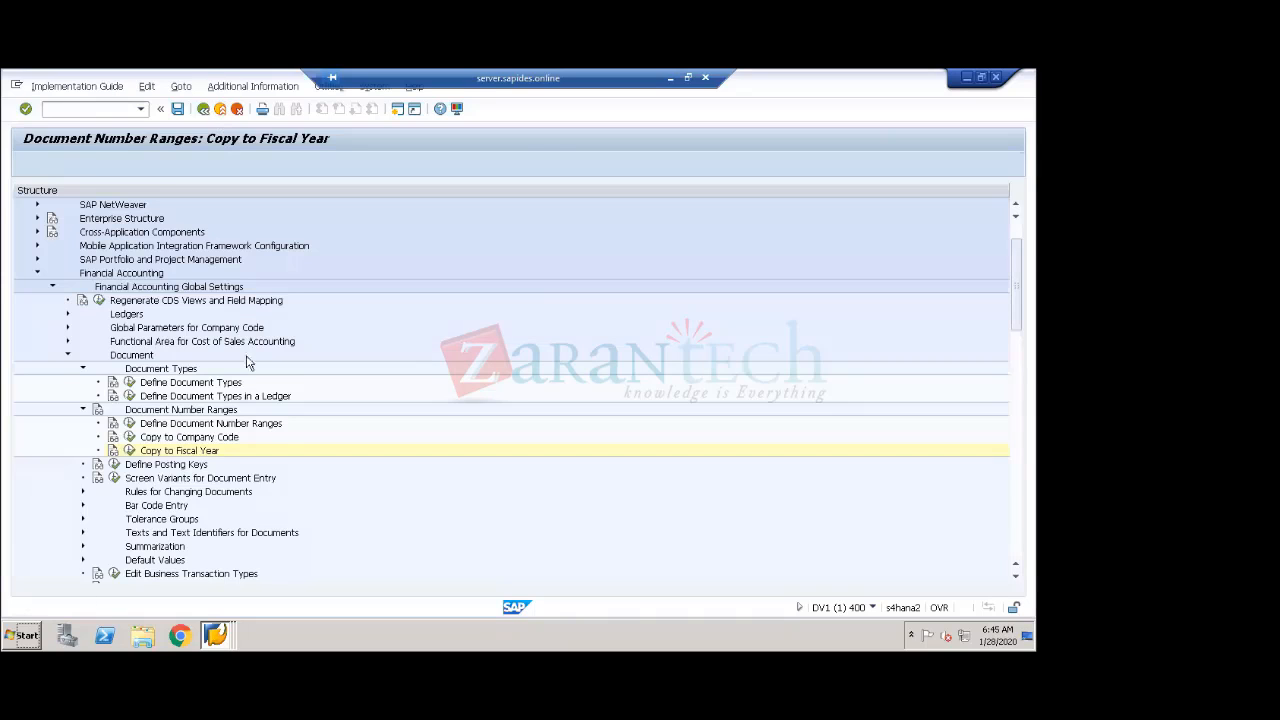
- Display the number range intervals of company code 1710, examine range 01 for fiscal year 2020, and go back to Display IMG
click(129, 450)
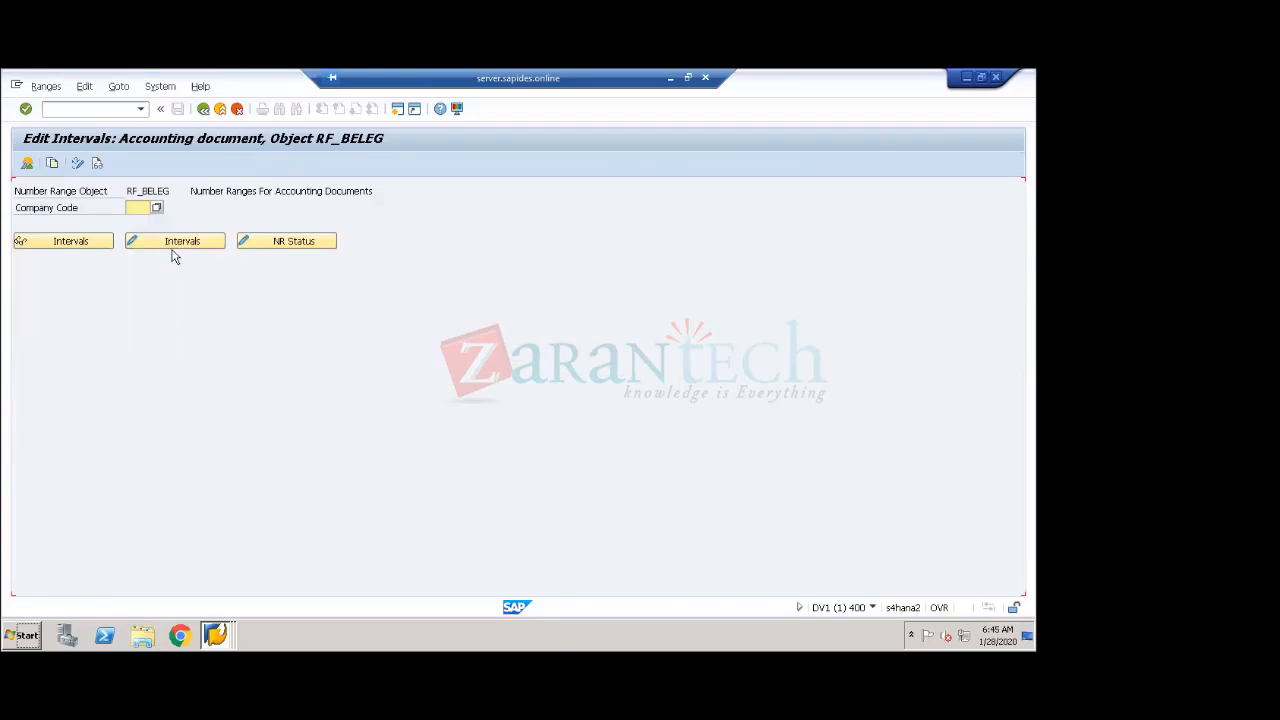
click(150, 209)
click(140, 229)
click(84, 243)
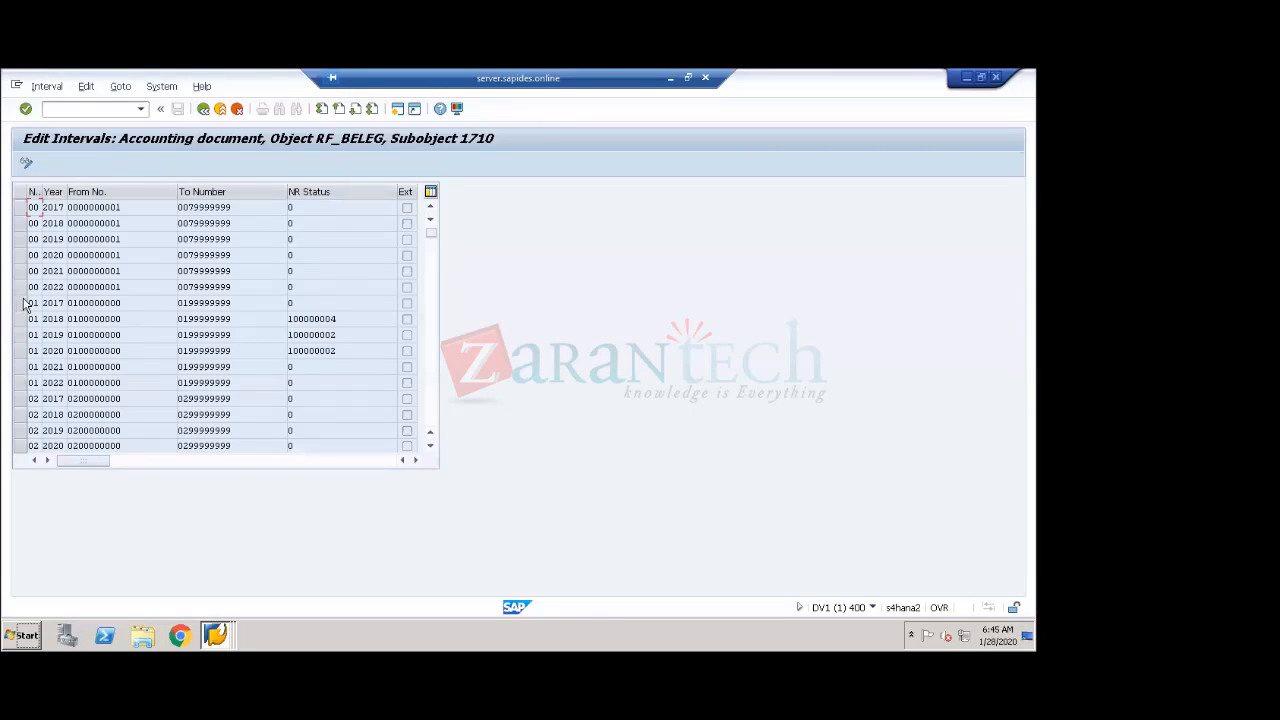
click(34, 350)
drag(126, 350, 48, 348)
drag(43, 350, 68, 353)
click(203, 109)
click(203, 109)
click(180, 451)
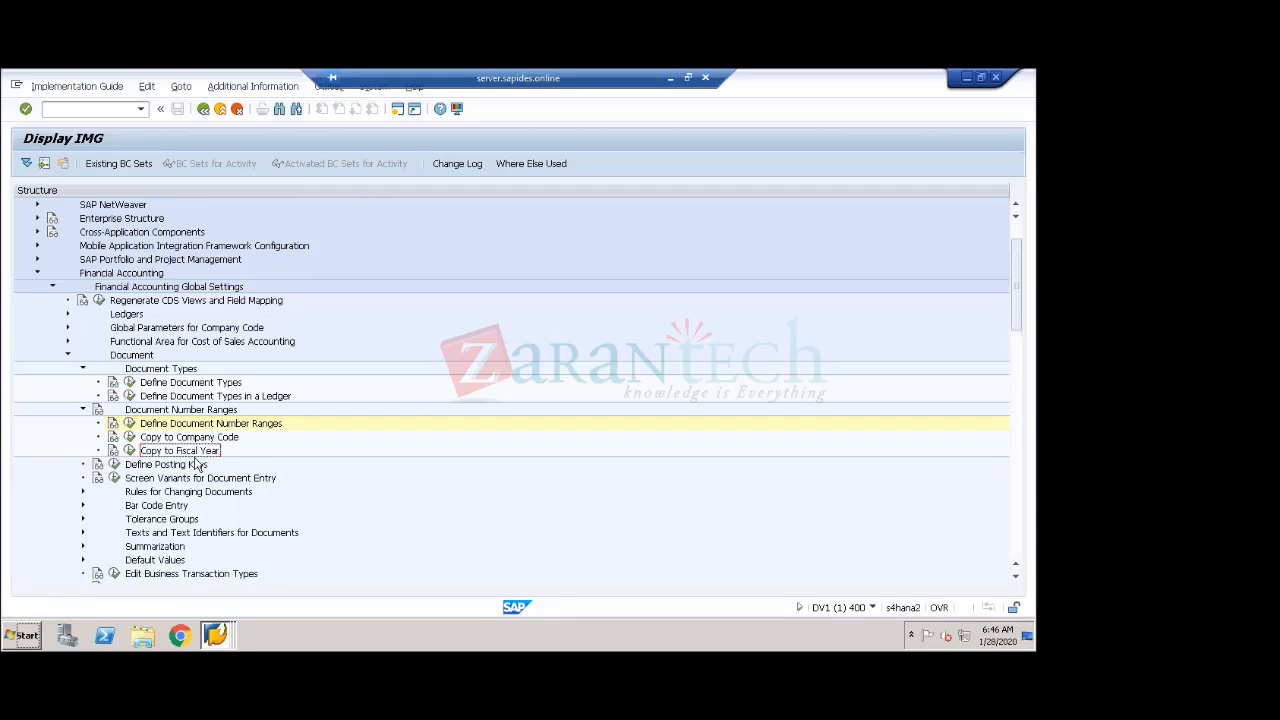
- Switch to the SAP session showing the posted document and open the Enter G/L Account Posting header screen
click(220, 636)
click(228, 605)
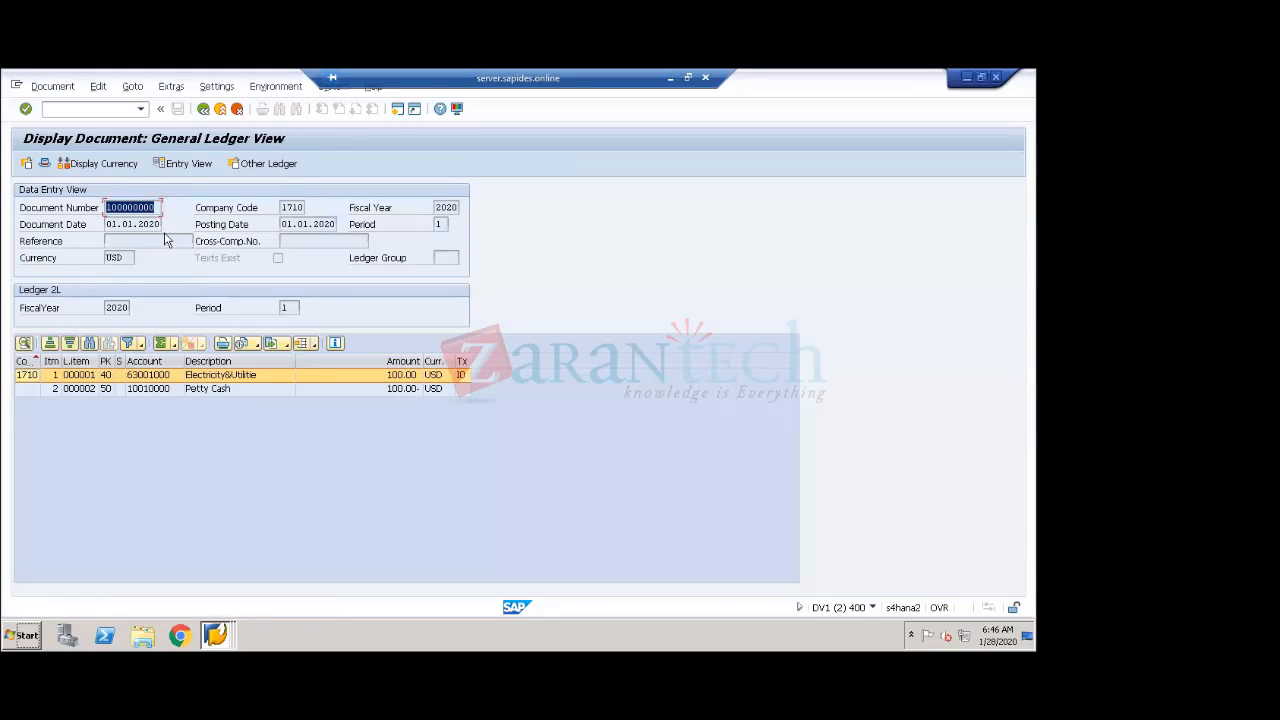
click(117, 107)
text(/NFB50)
key(Return)
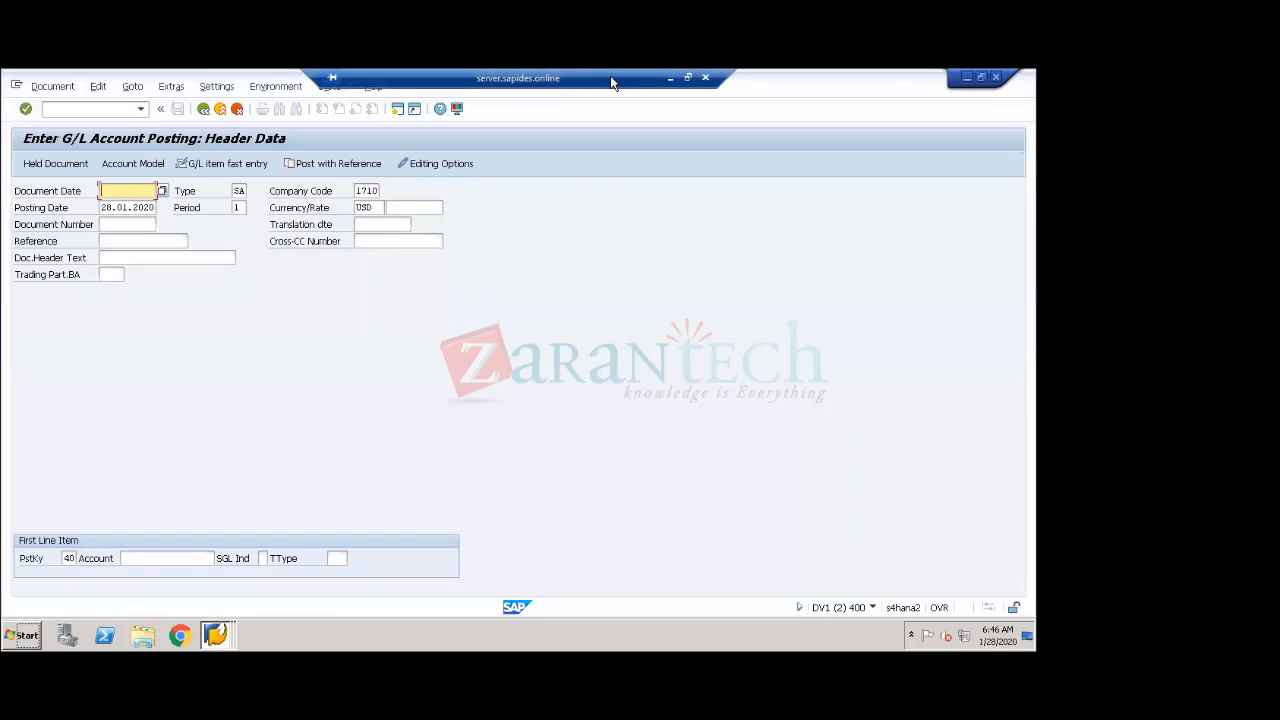
- Enter the document date 01.01.2020 in the posting header and check the document date and period fields
text(01.01.2020)
key(Tab)
key(Tab)
key(Tab)
key(Tab)
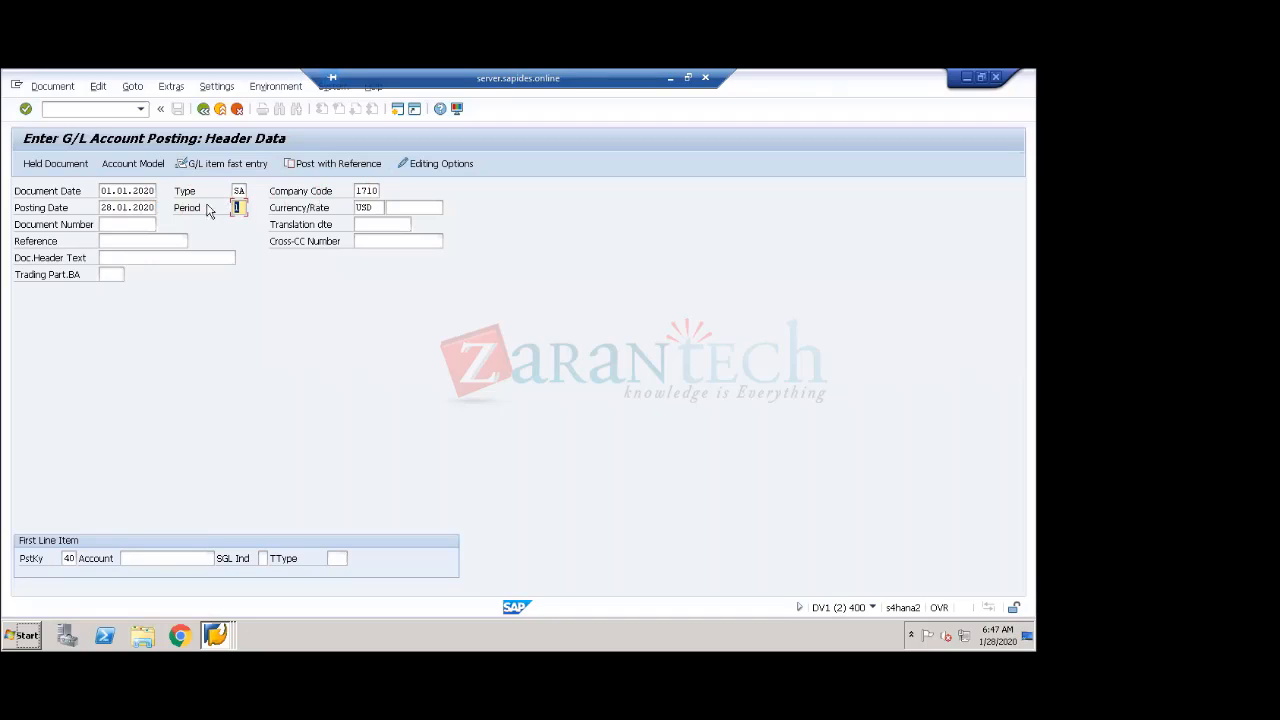
drag(134, 190, 157, 190)
click(237, 207)
- Return to the G/L account posting session and display the posted document in Data Entry View
key(alt+Tab)
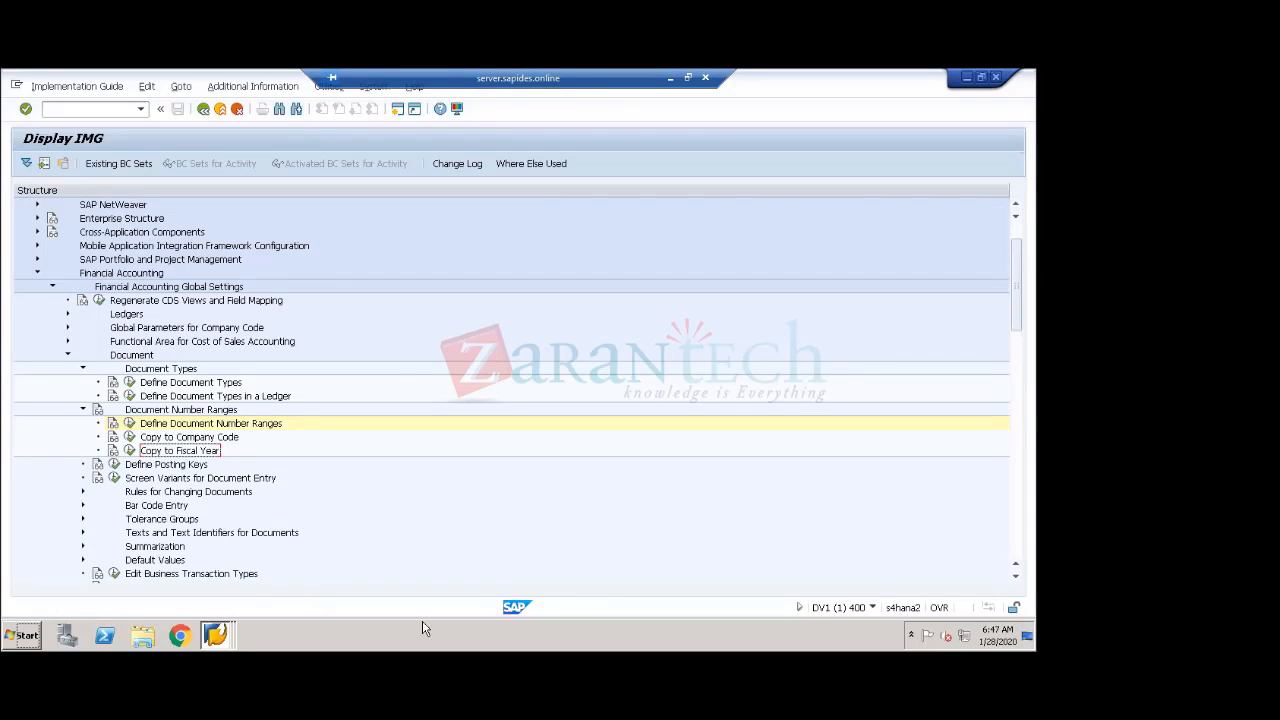
click(219, 640)
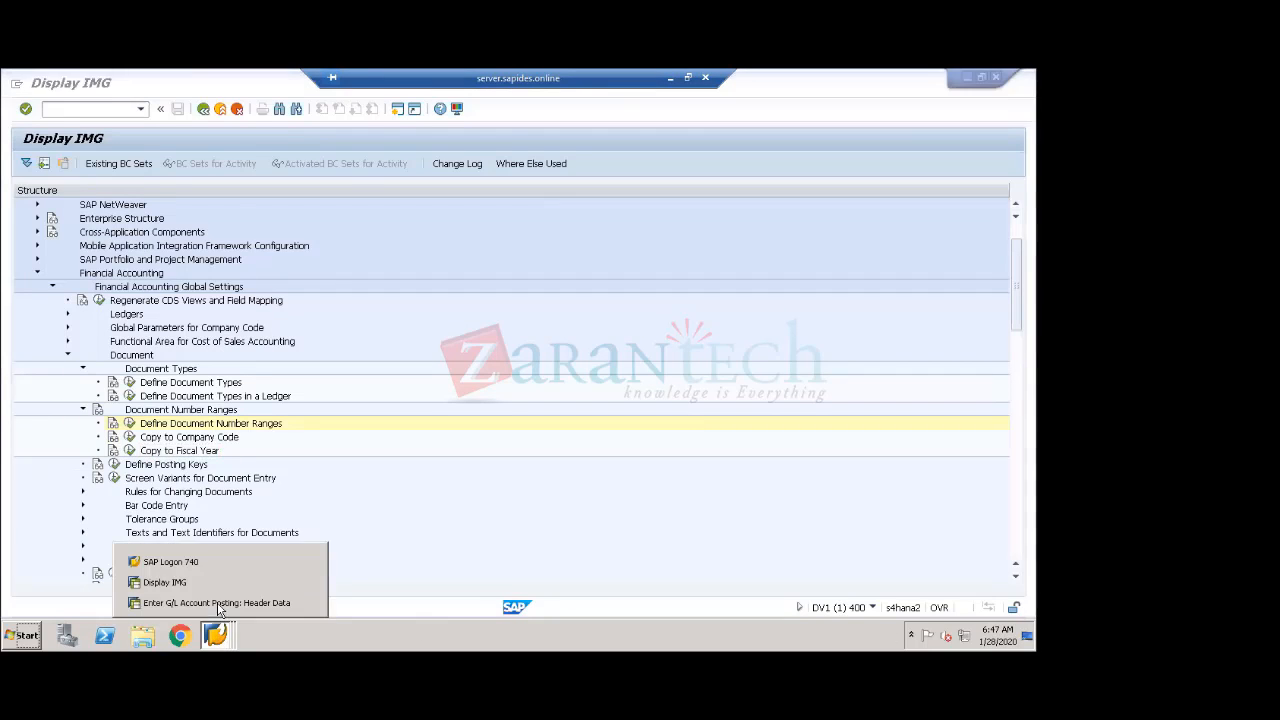
click(308, 603)
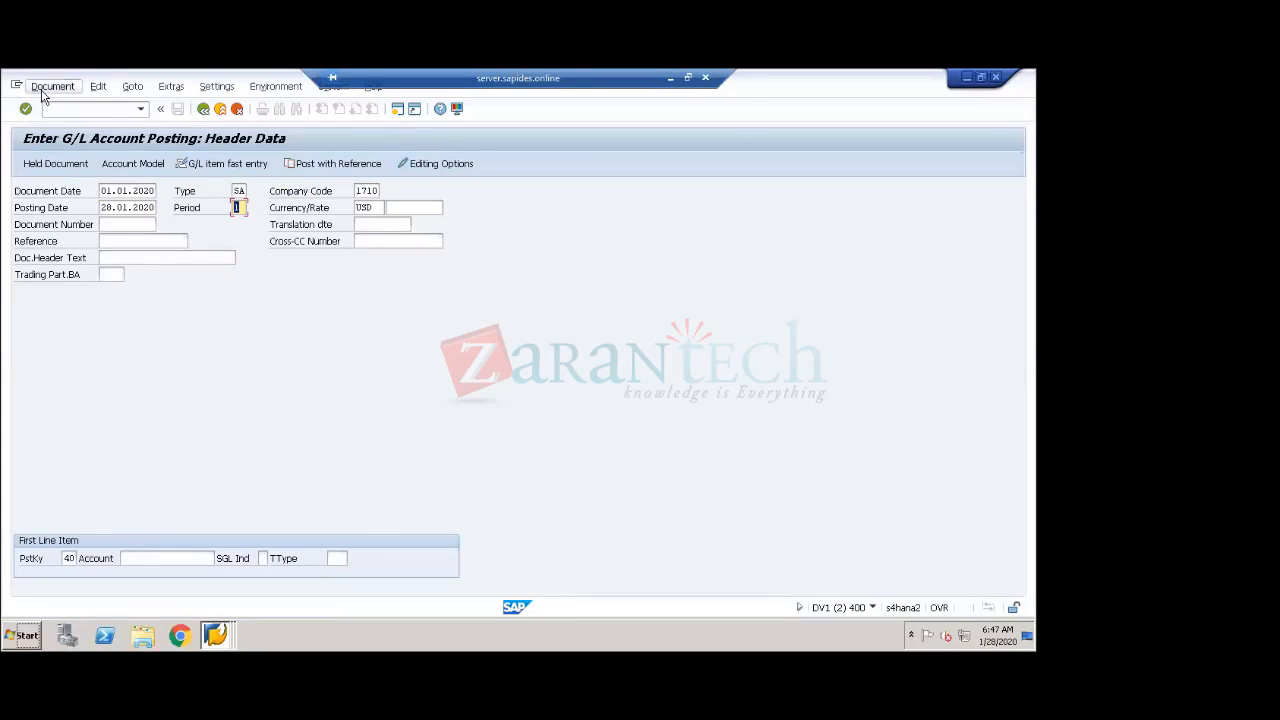
click(32, 86)
click(275, 297)
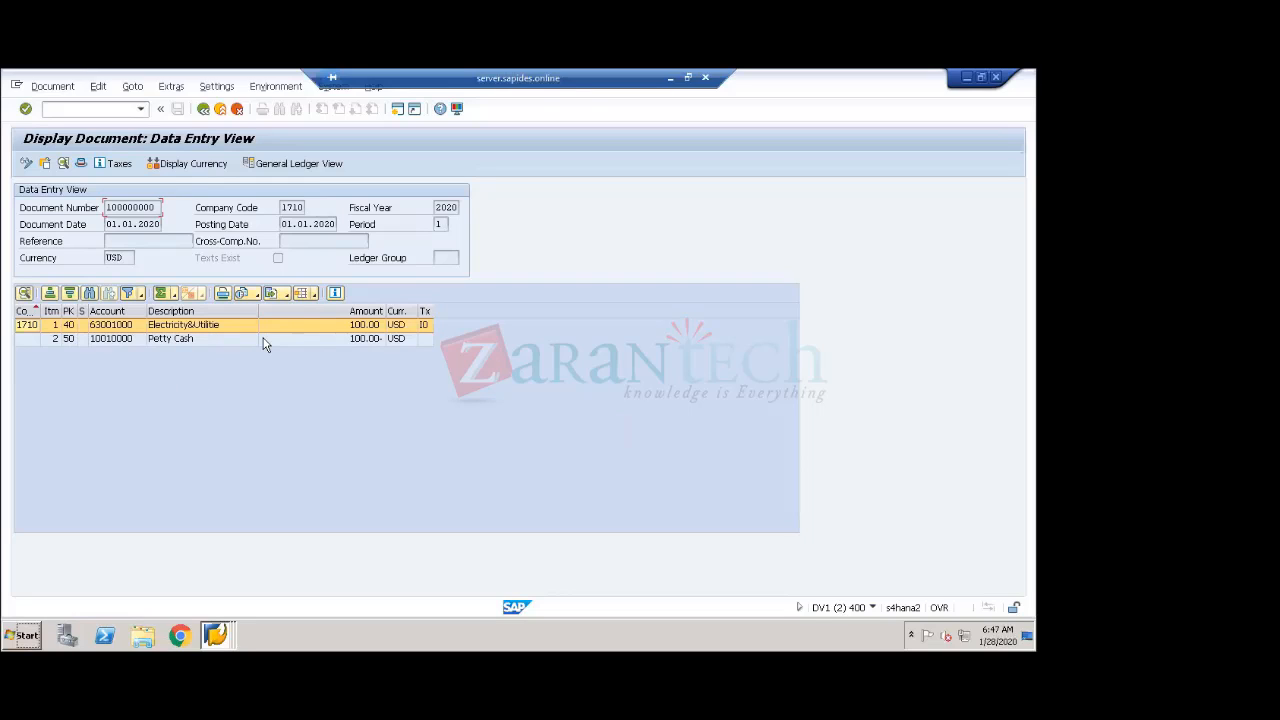
- Examine the accounts, descriptions and posting keys of both line items, and widen the posting key column slightly
click(117, 328)
click(122, 339)
click(168, 330)
click(172, 339)
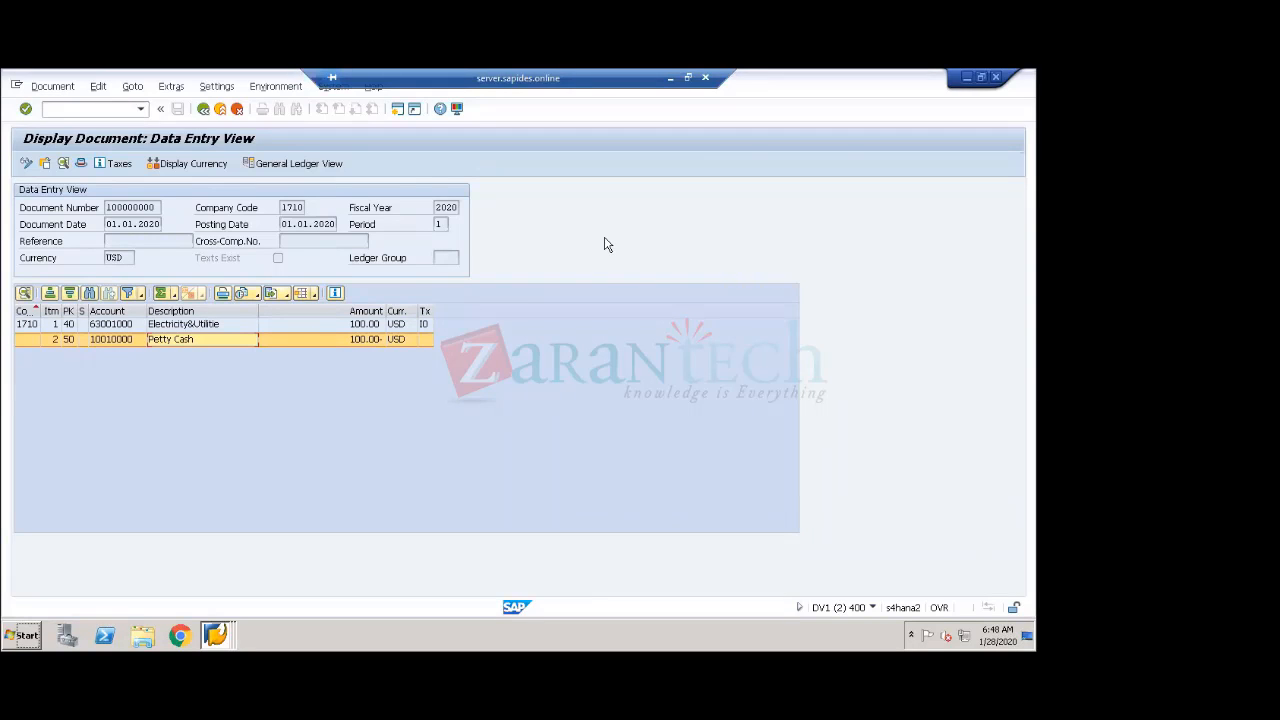
click(67, 328)
click(67, 338)
click(99, 329)
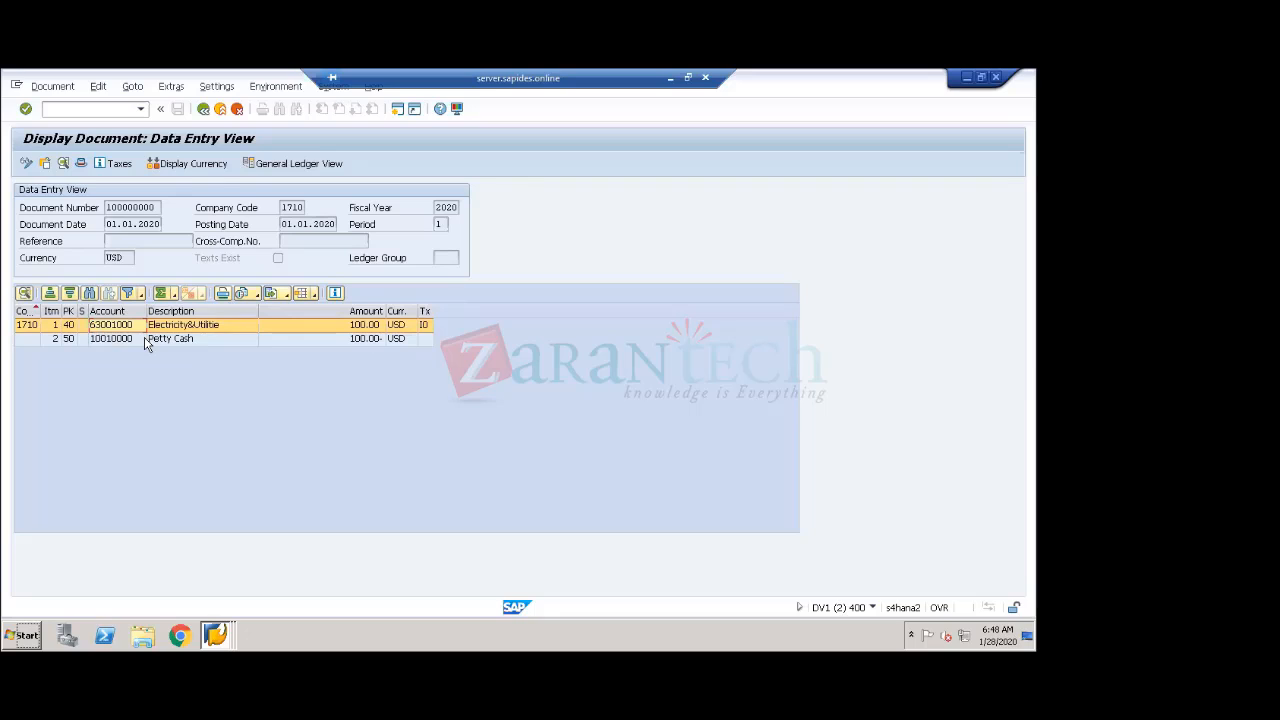
drag(75, 314, 81, 314)
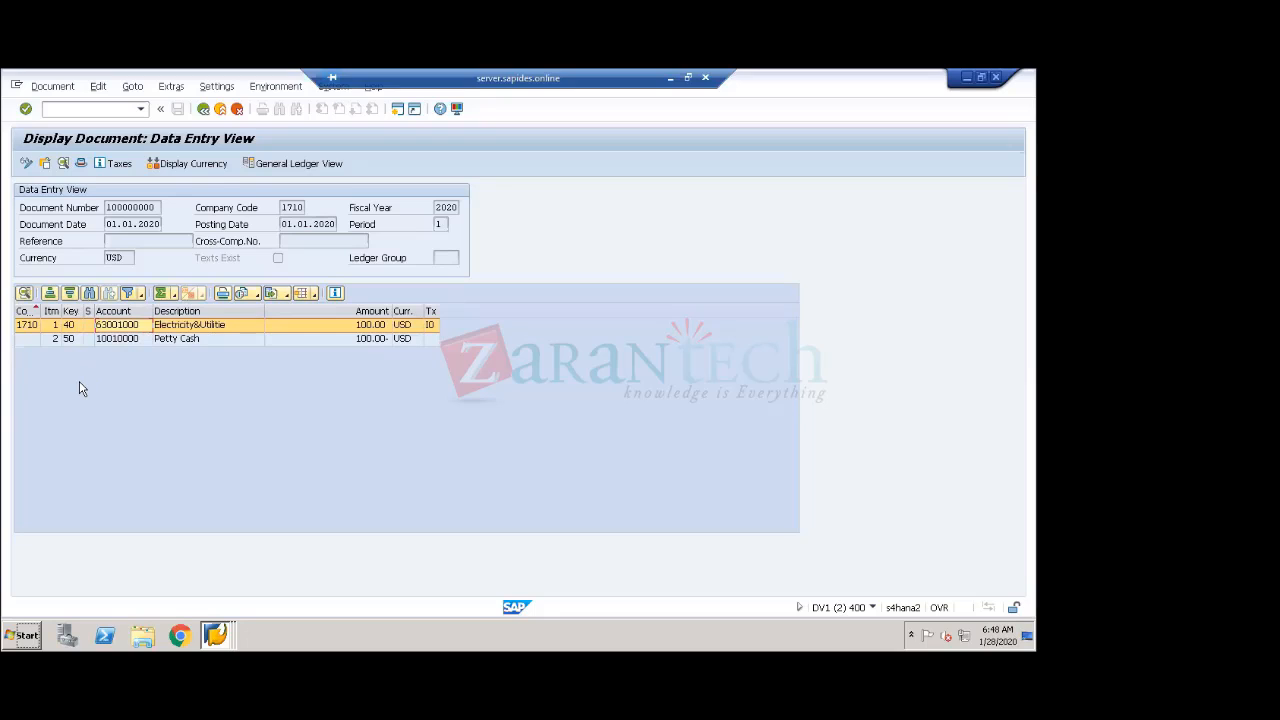
- Switch to Paint and add a text note listing S, K, D and A, each separated by a blank line
click(670, 78)
click(576, 252)
click(575, 250)
text(S)
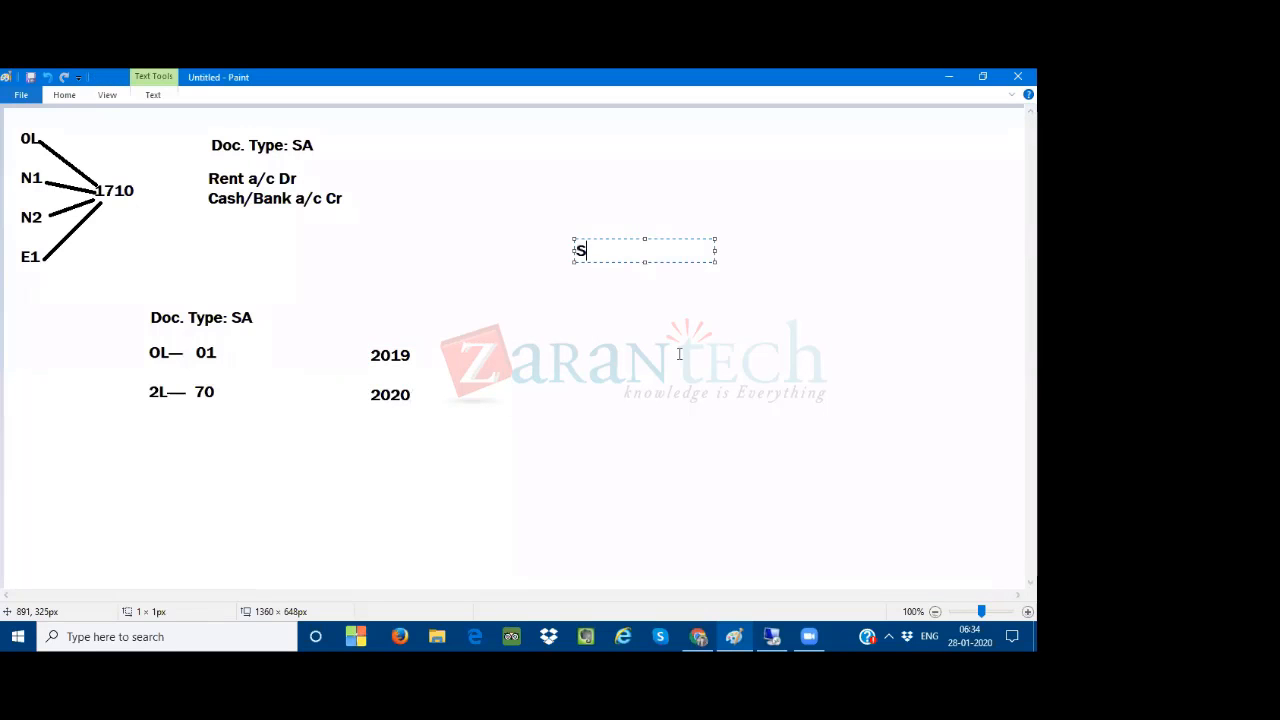
key(Return)
key(Return)
text(K)
key(Return)
key(Return)
text(D)
key(Return)
key(Return)
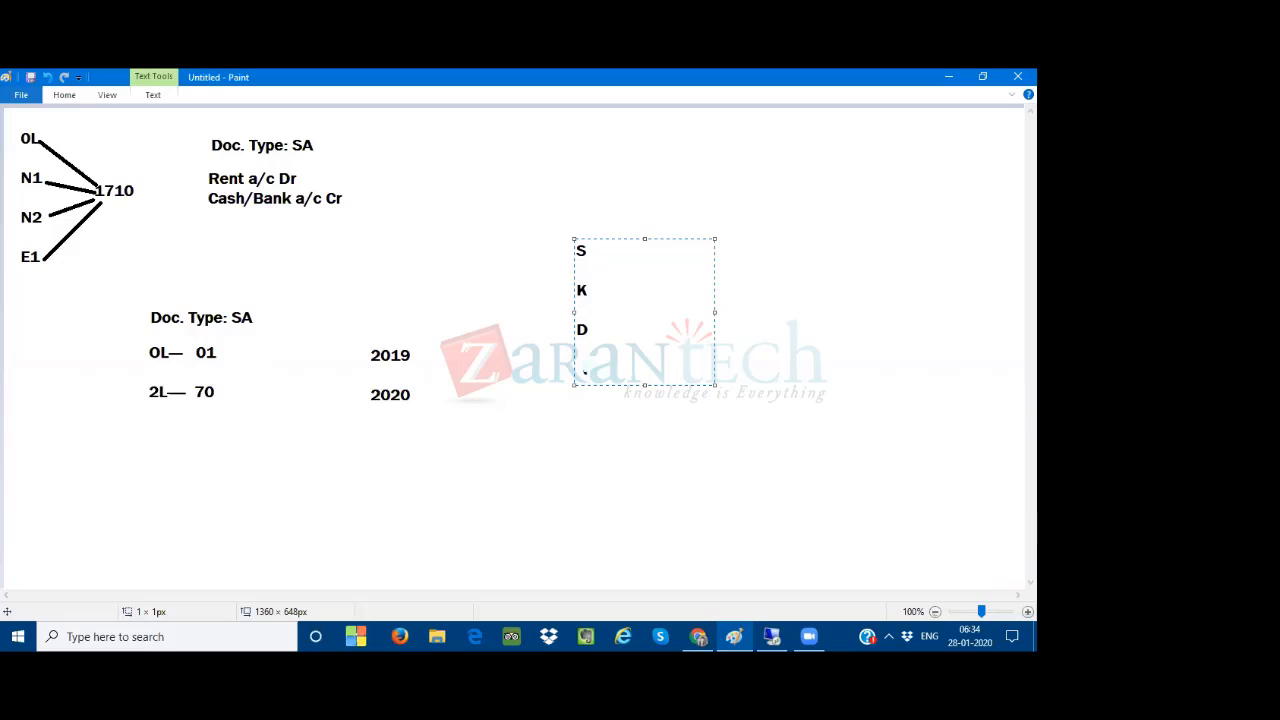
text(A)
- Extend the S line of the new text note to read "S- Posting Keys"
drag(594, 250, 558, 250)
drag(603, 292, 557, 294)
click(603, 247)
text(- Postin)
text(g )
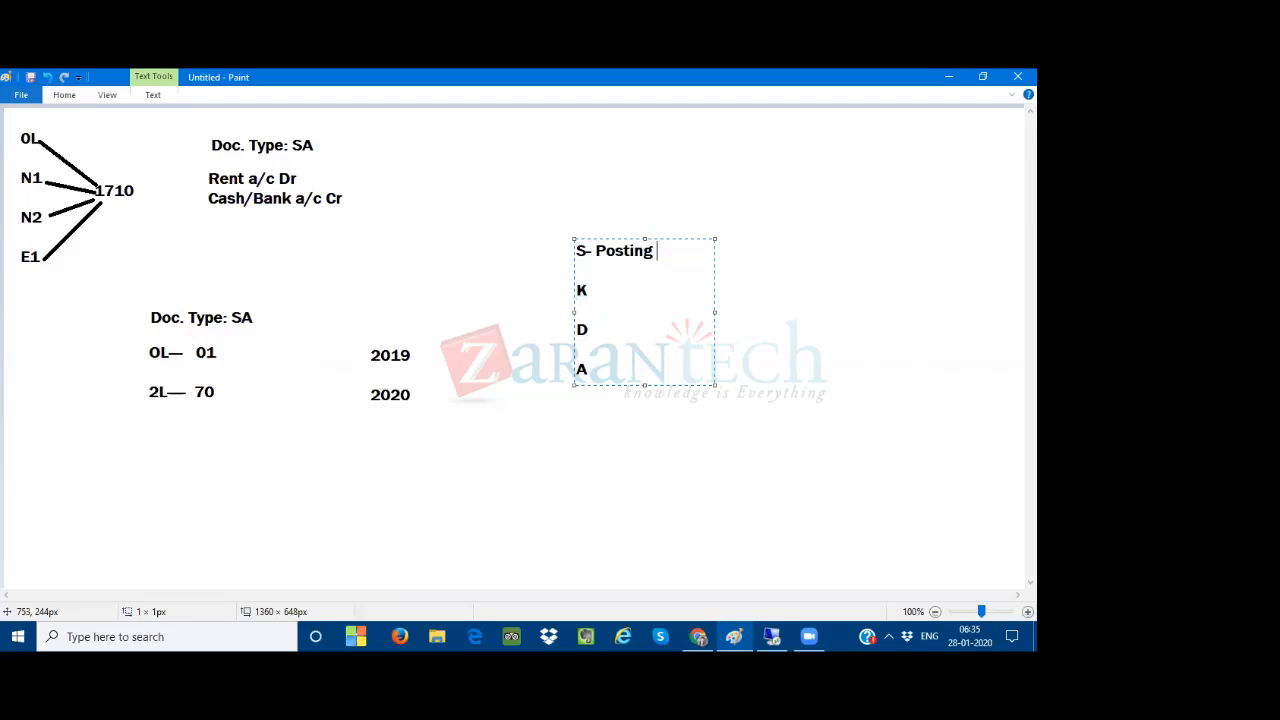
text(Keys)
- Add posting key 40 beside the Rent a/c Dr line and 50 beside the Cash/Bank a/c Cr line
click(172, 181)
click(172, 181)
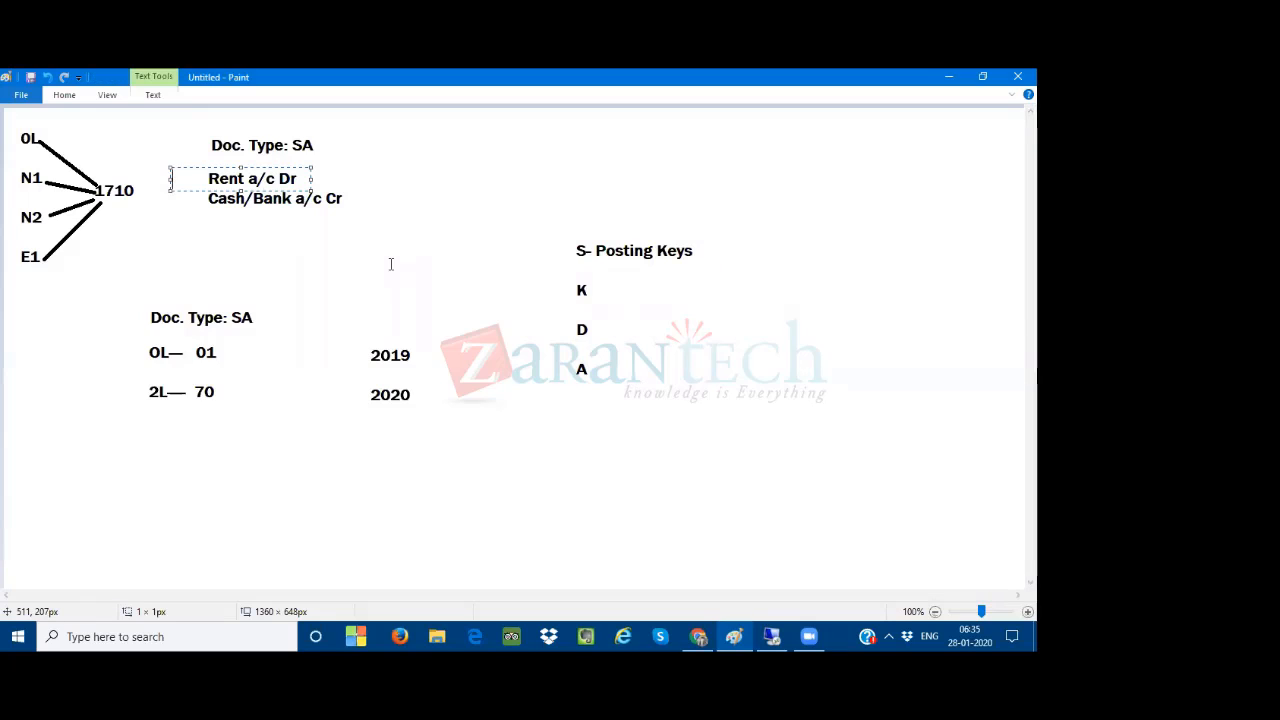
text(4)
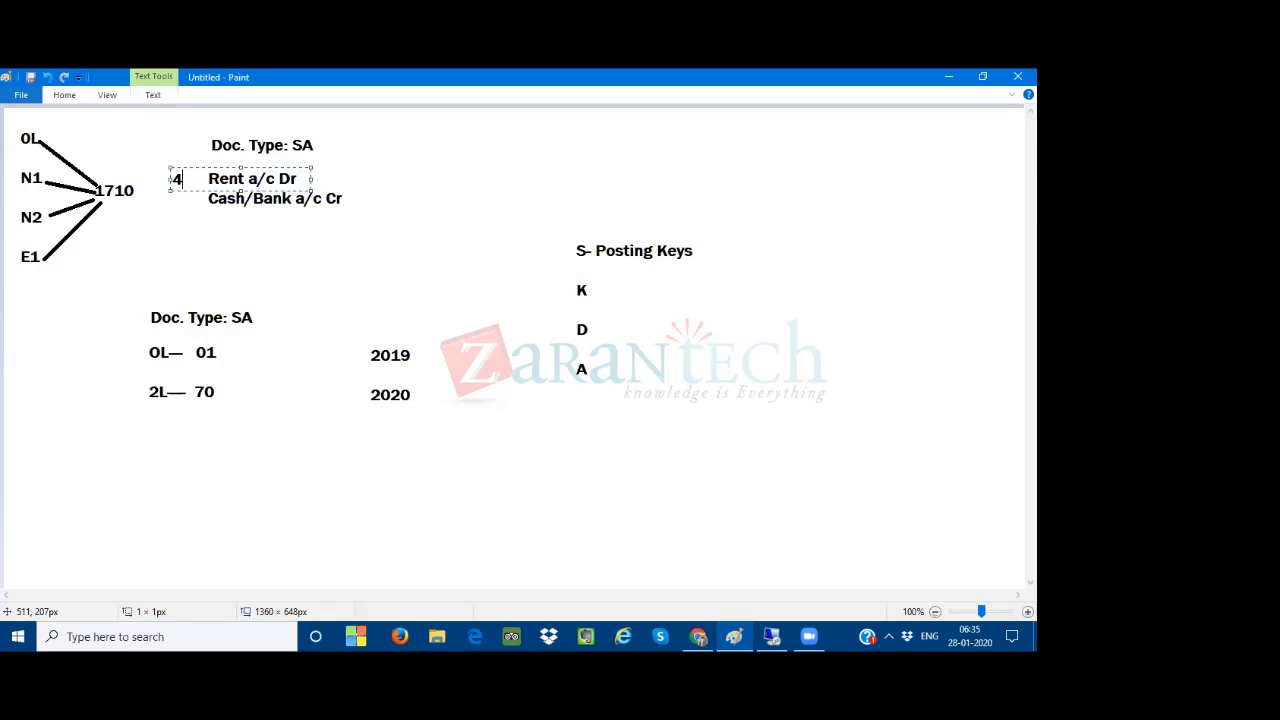
text(0)
key(Return)
text(50)
click(624, 290)
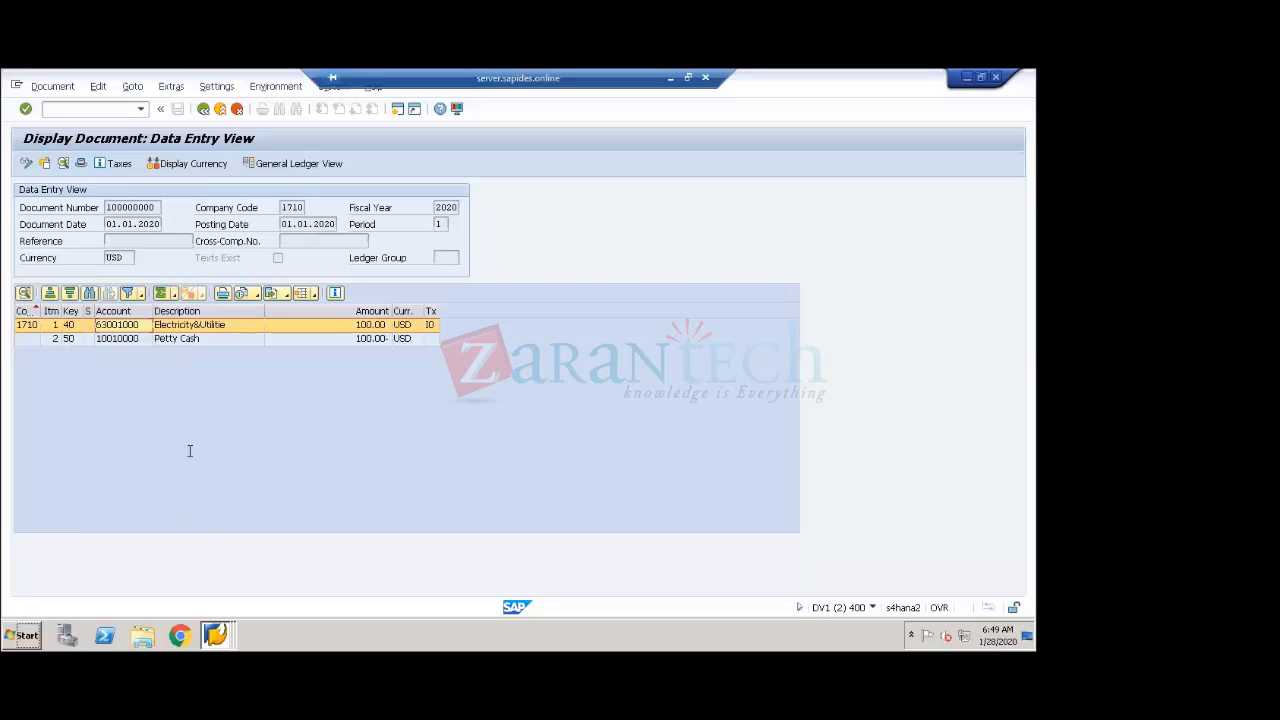
- Examine the posting keys, descriptions, item numbers and amount of the Electricity and Petty Cash line items in the SAP document
click(68, 327)
click(70, 342)
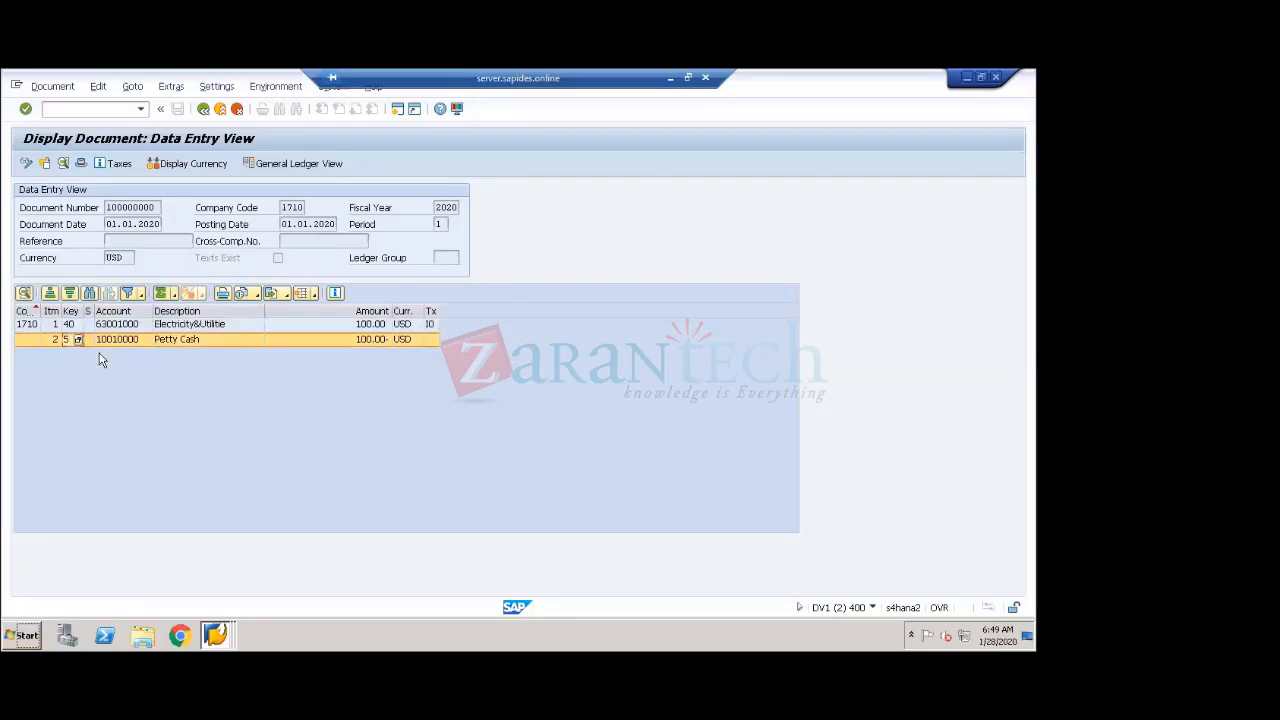
click(181, 331)
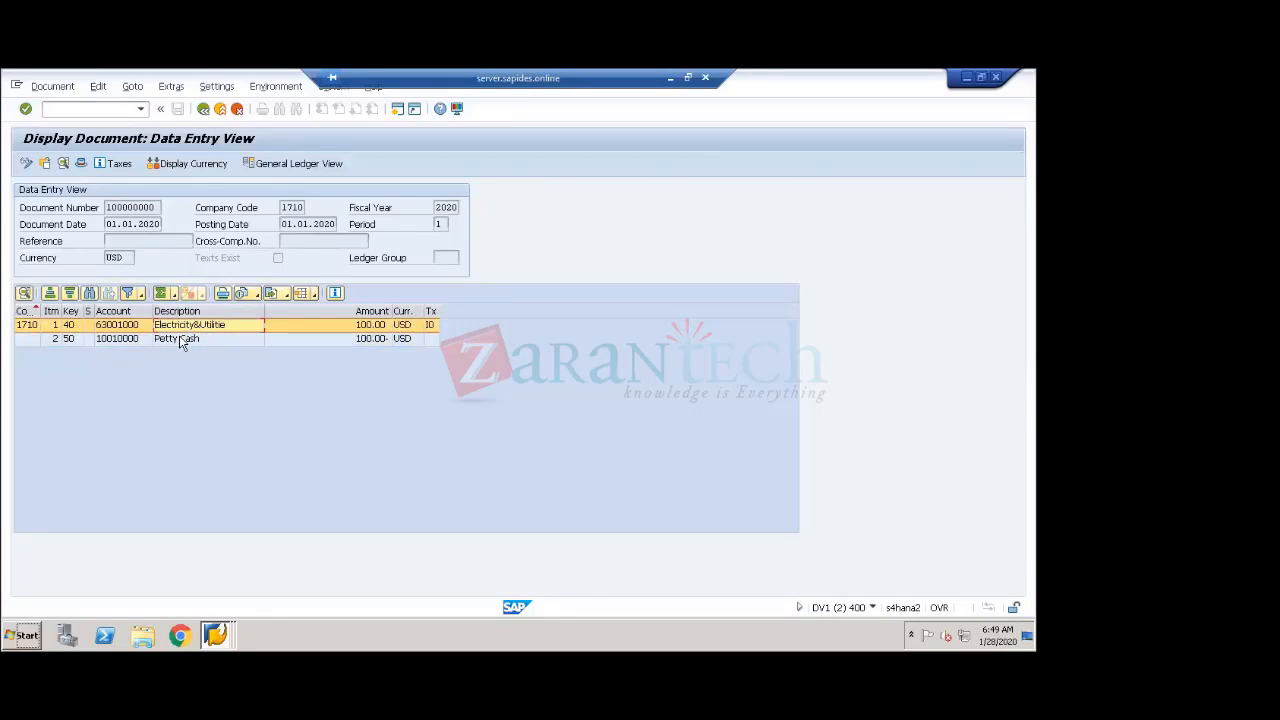
click(176, 340)
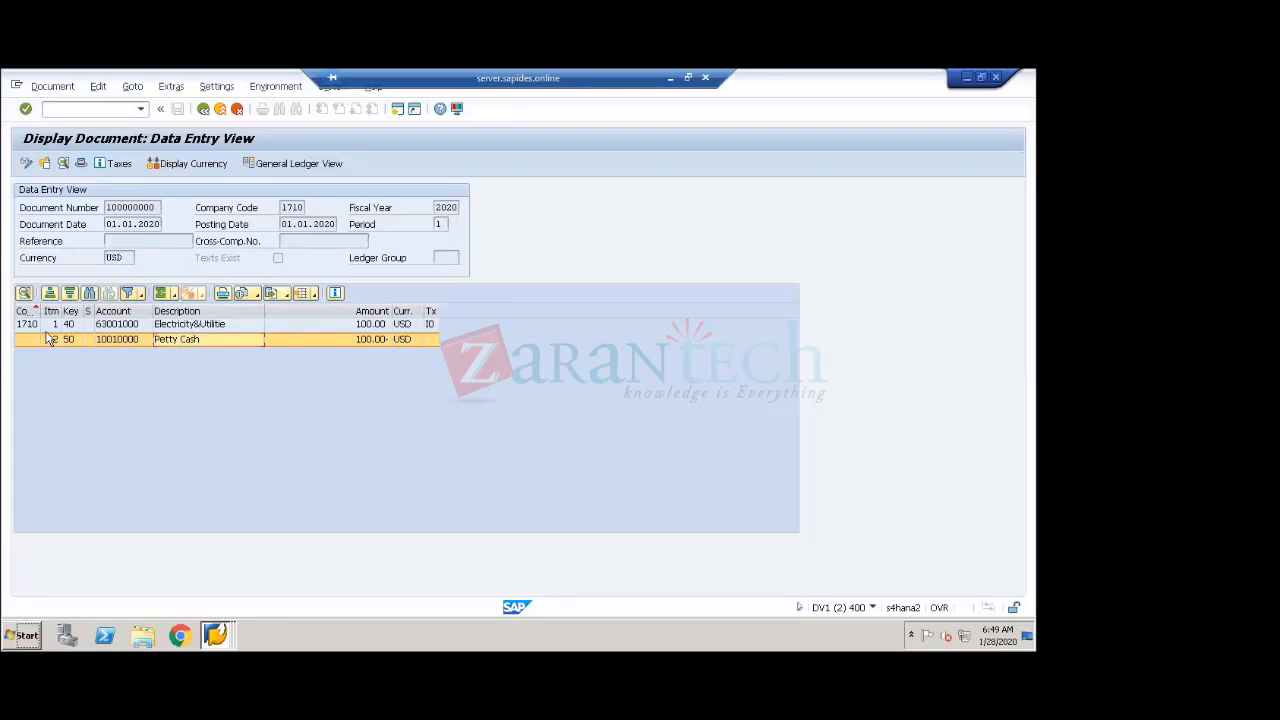
click(54, 325)
click(54, 340)
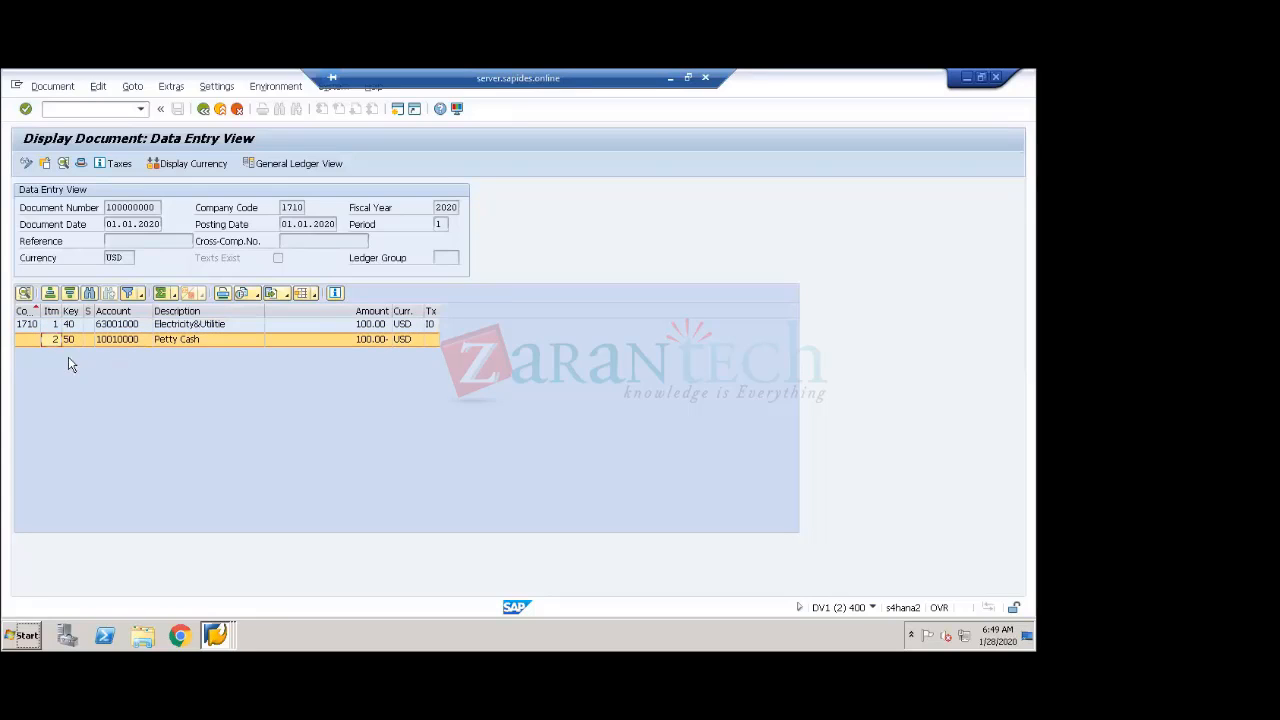
click(53, 326)
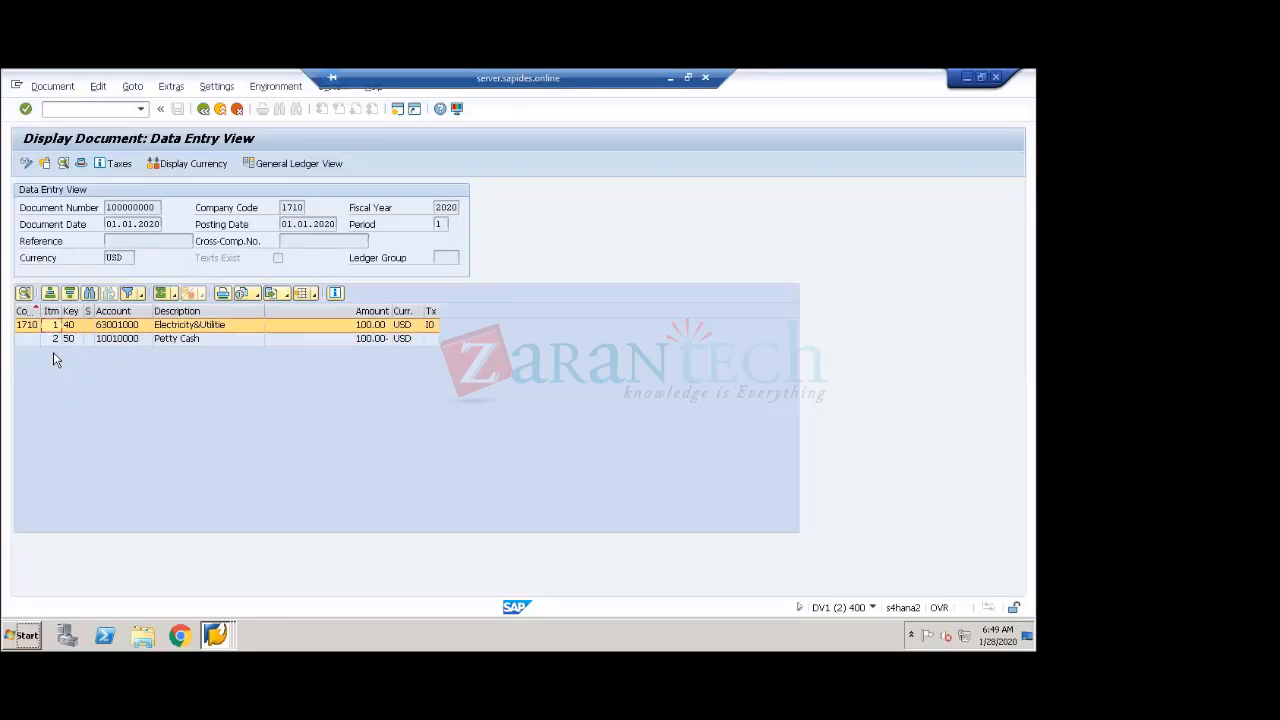
click(53, 340)
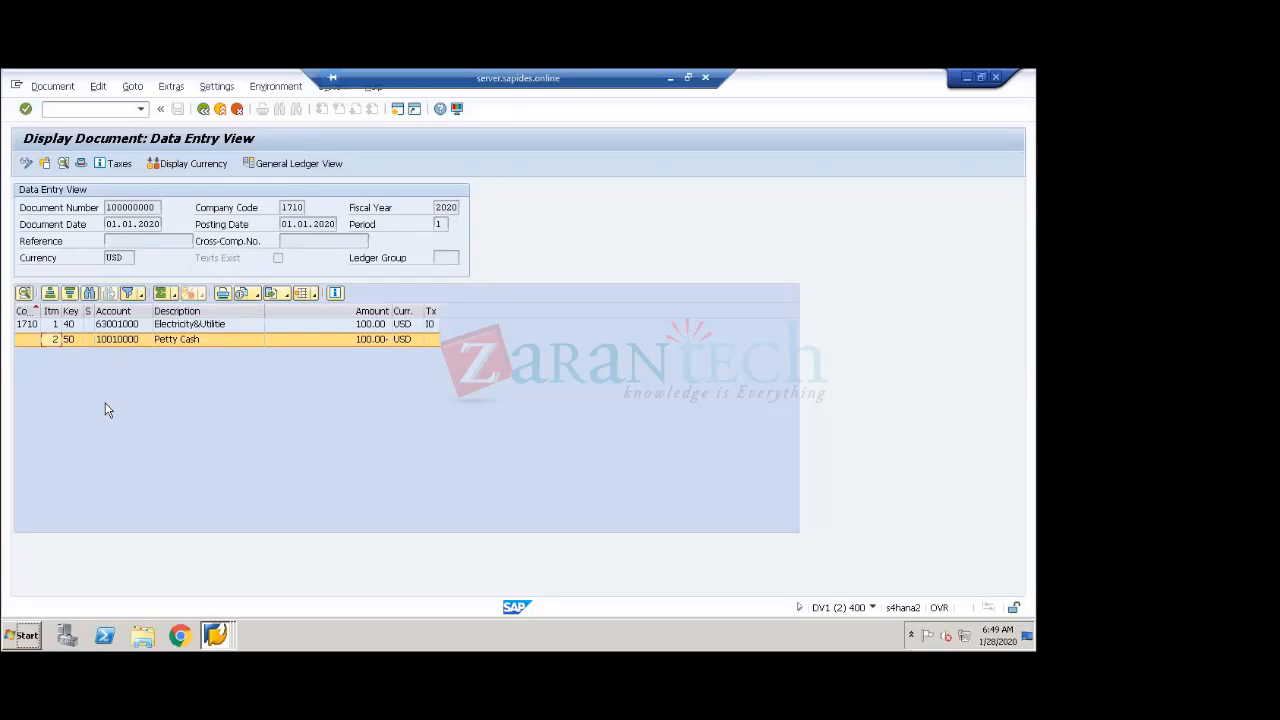
click(389, 328)
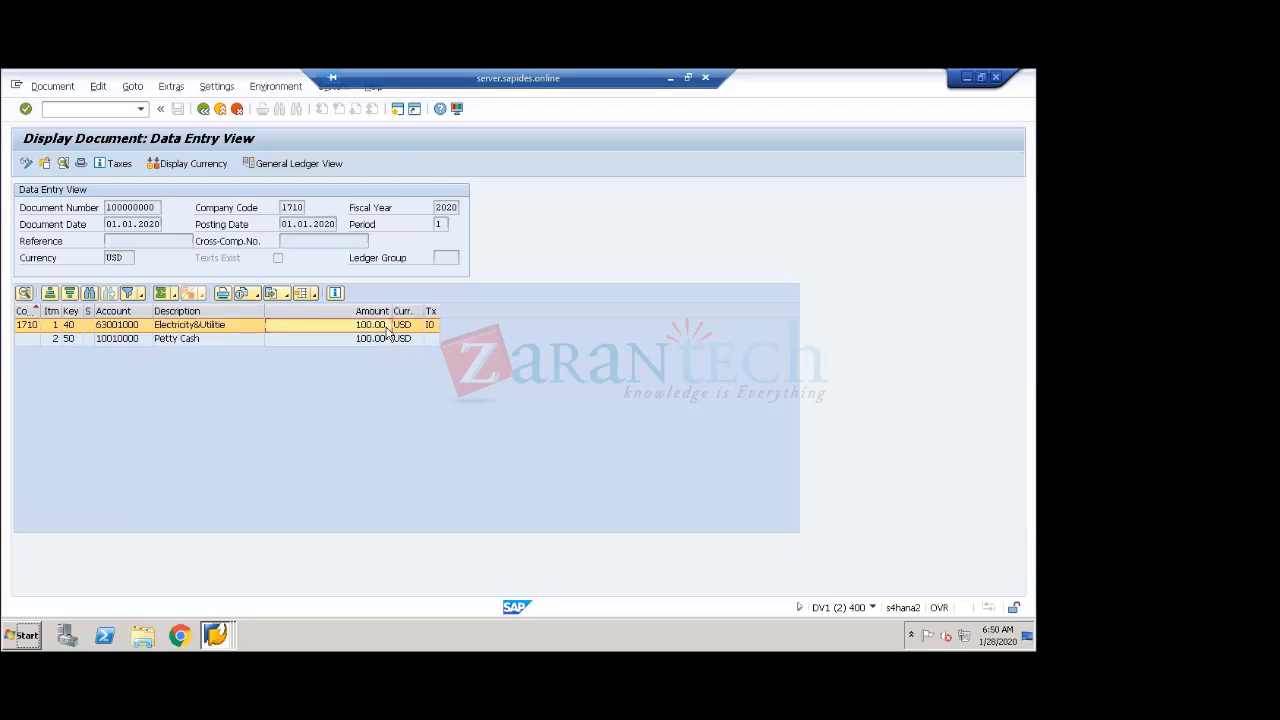
- Switch to the Display IMG session and collapse the Document Number Ranges and Document Types nodes
click(203, 637)
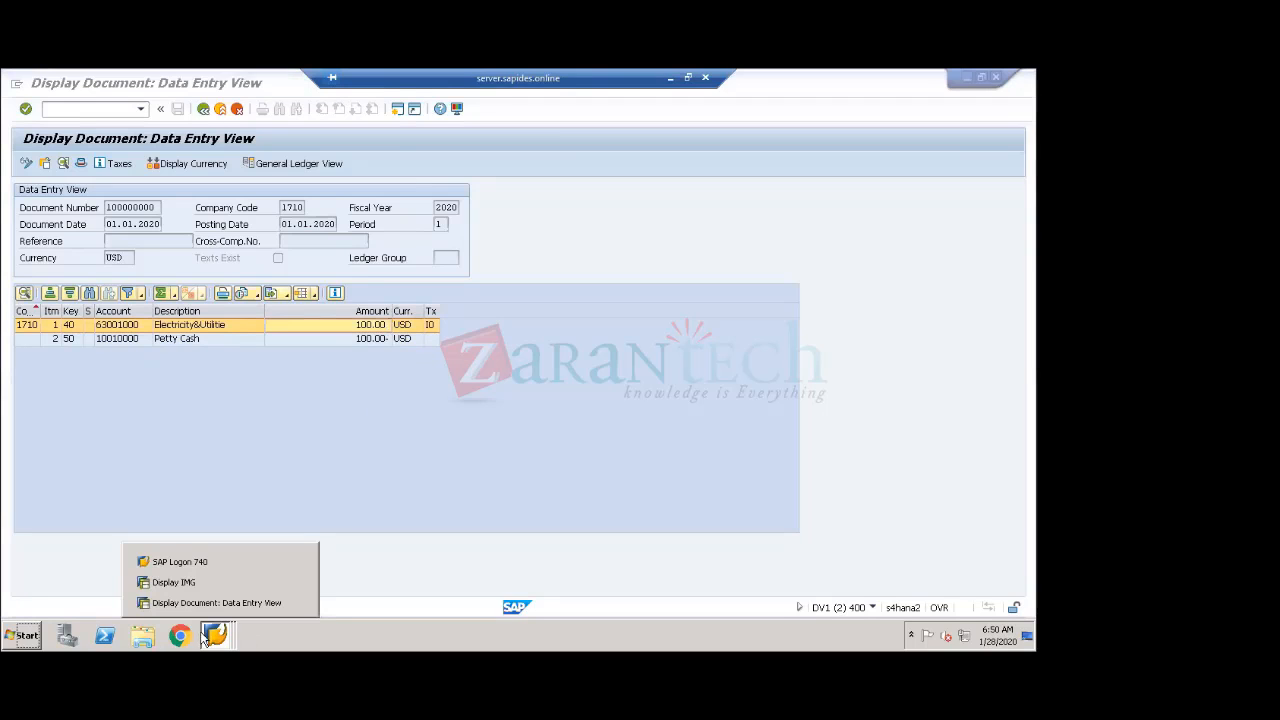
click(207, 582)
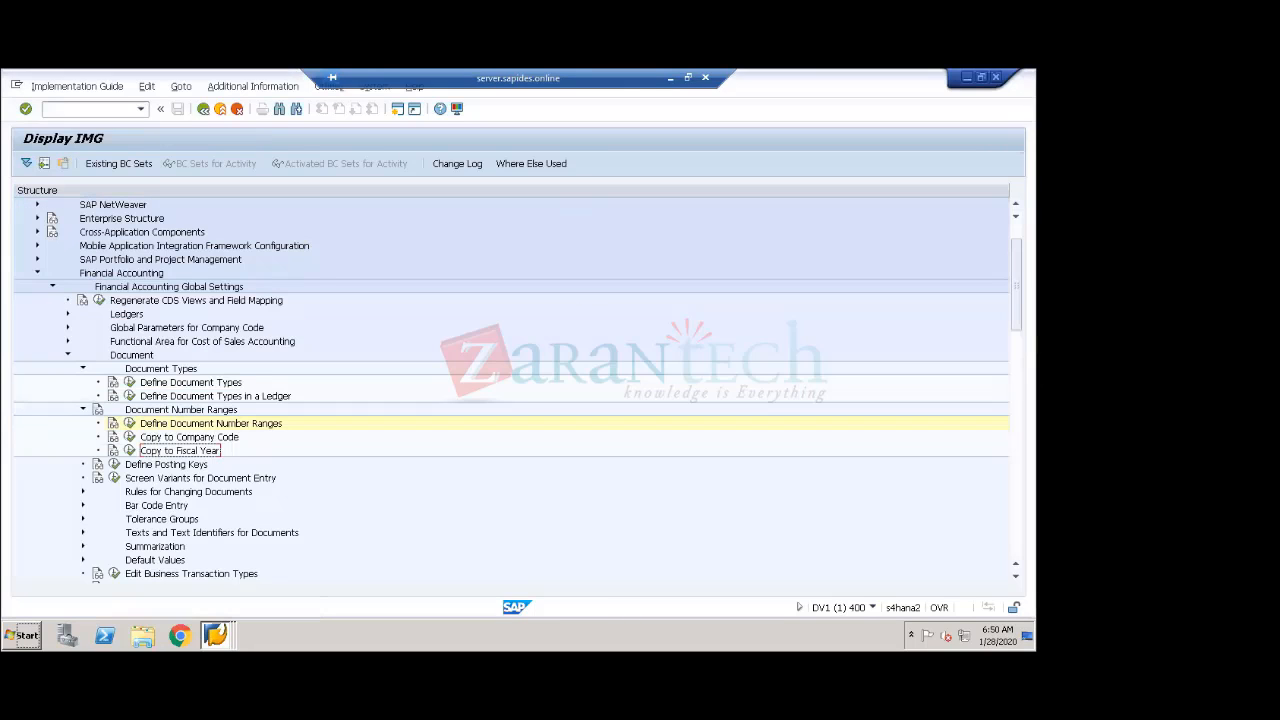
click(83, 410)
click(82, 368)
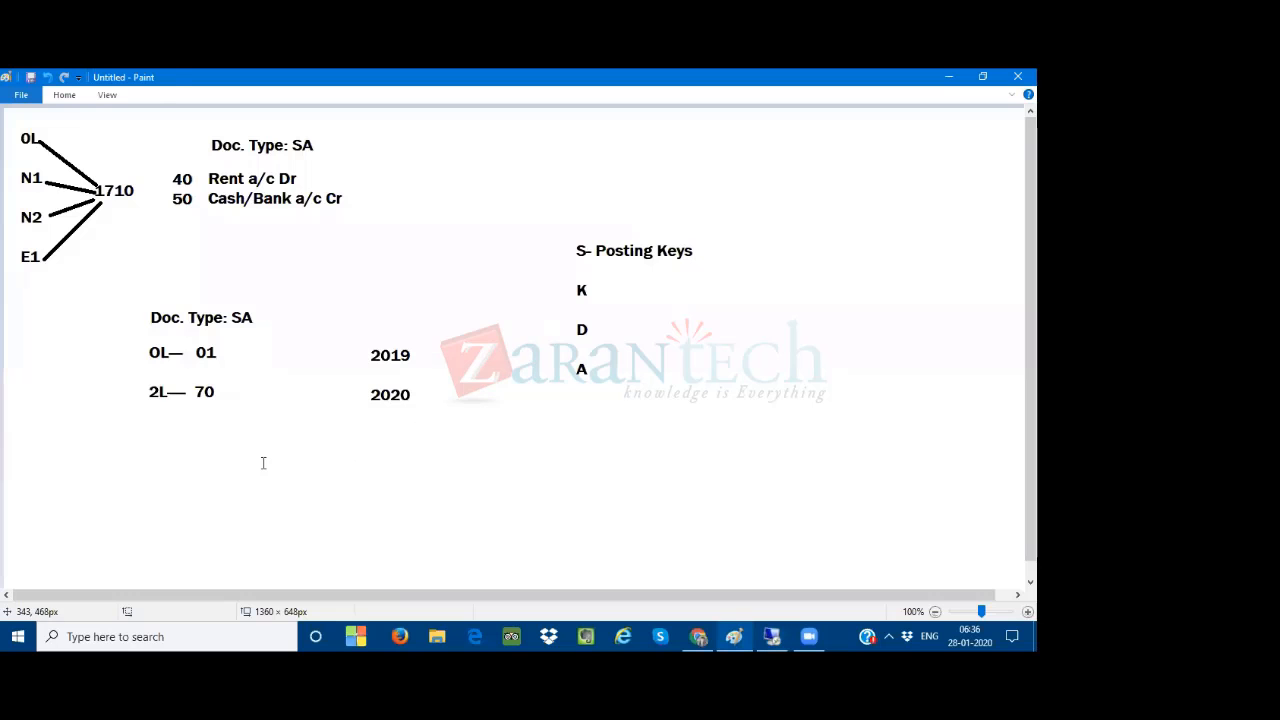
- In Paint, add the note "Posting Keys are control indicat. for FI" below the year list, widened to fit on one line
click(262, 455)
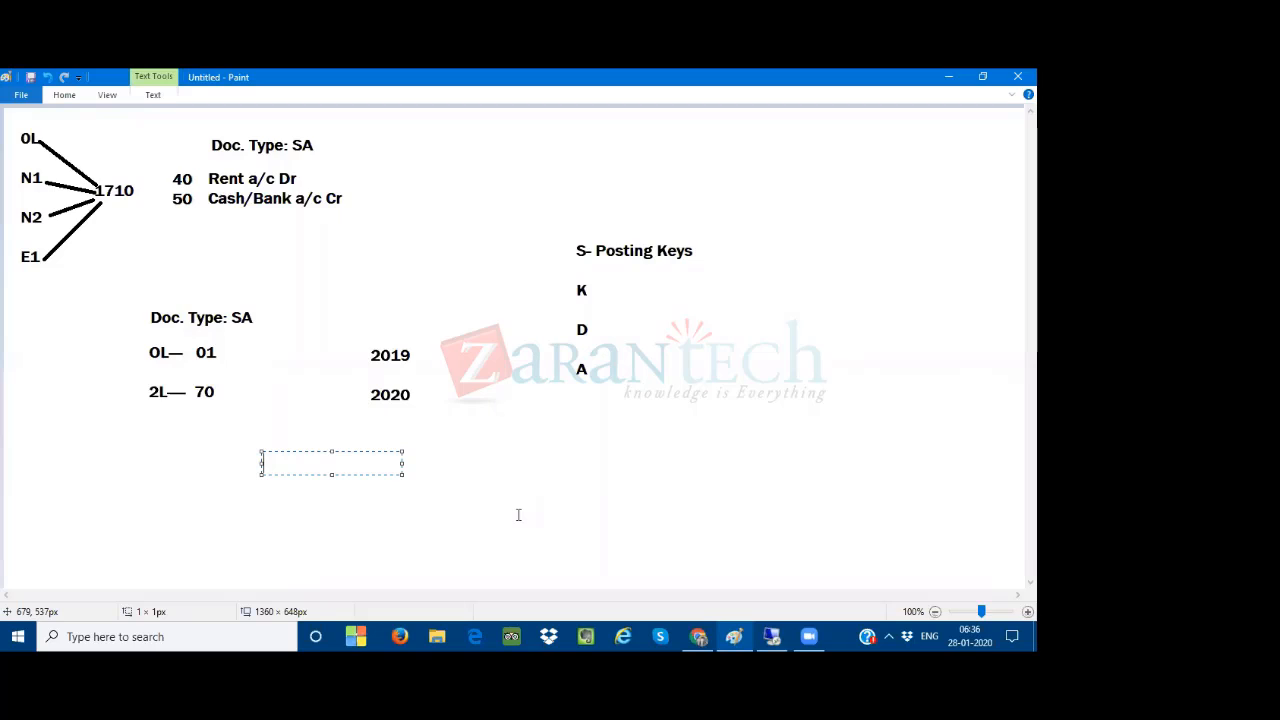
text(Posting Keys )
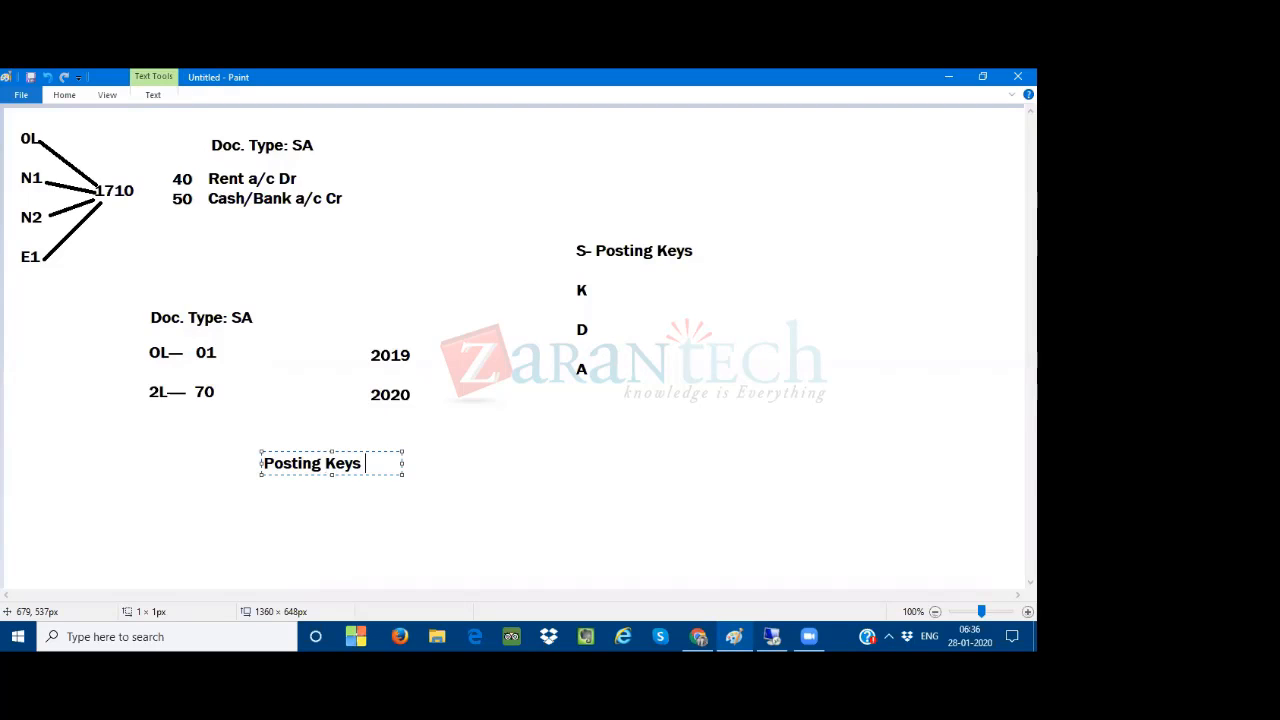
text(are contro)
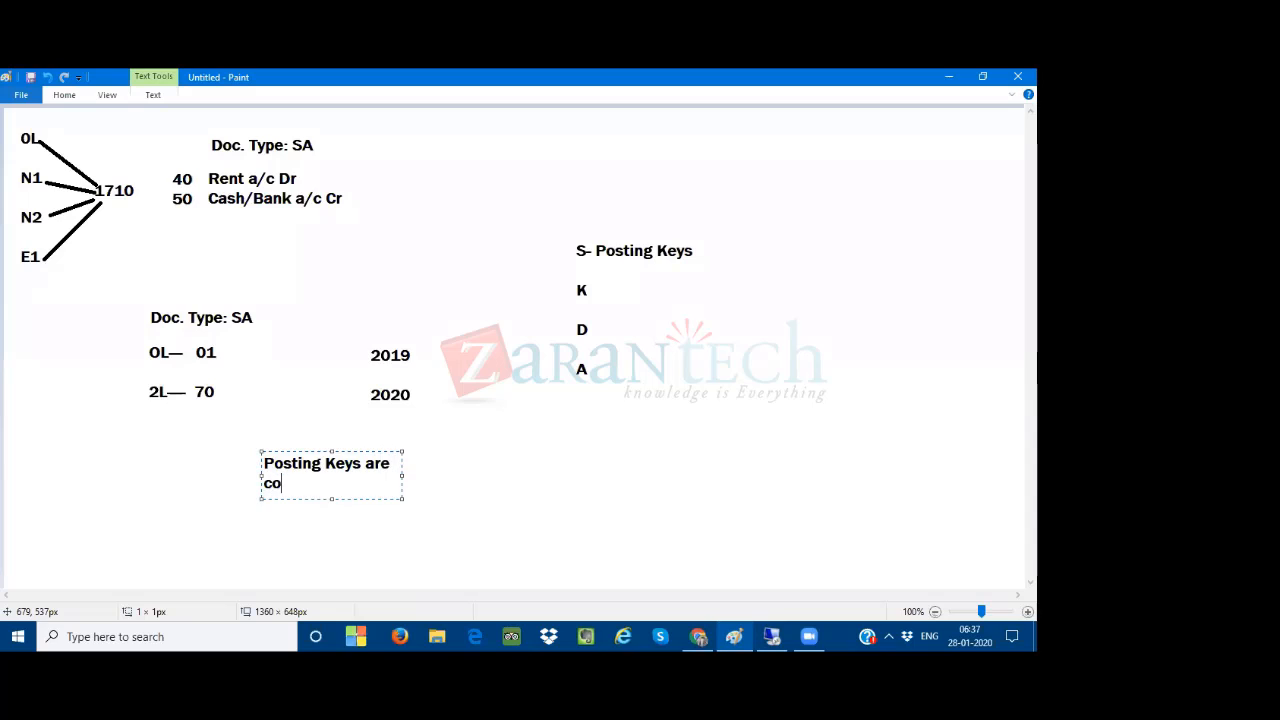
text(l indicat. for FI)
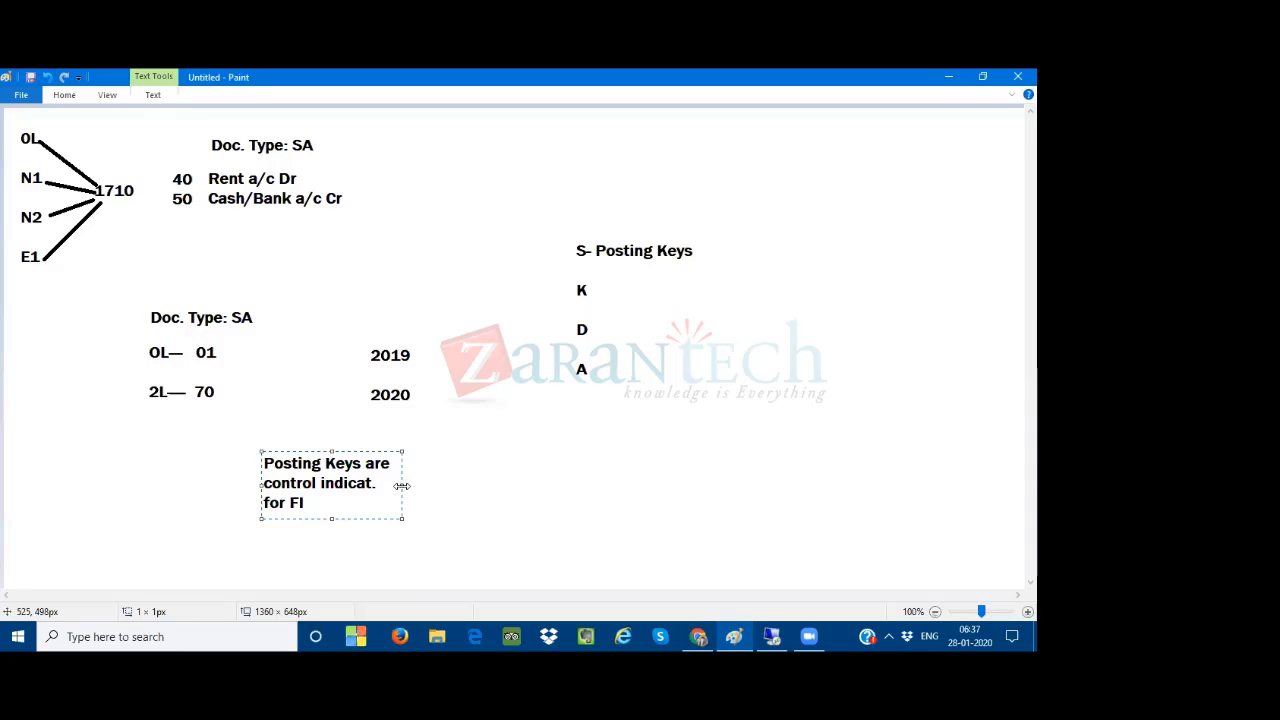
drag(401, 486, 560, 486)
click(624, 487)
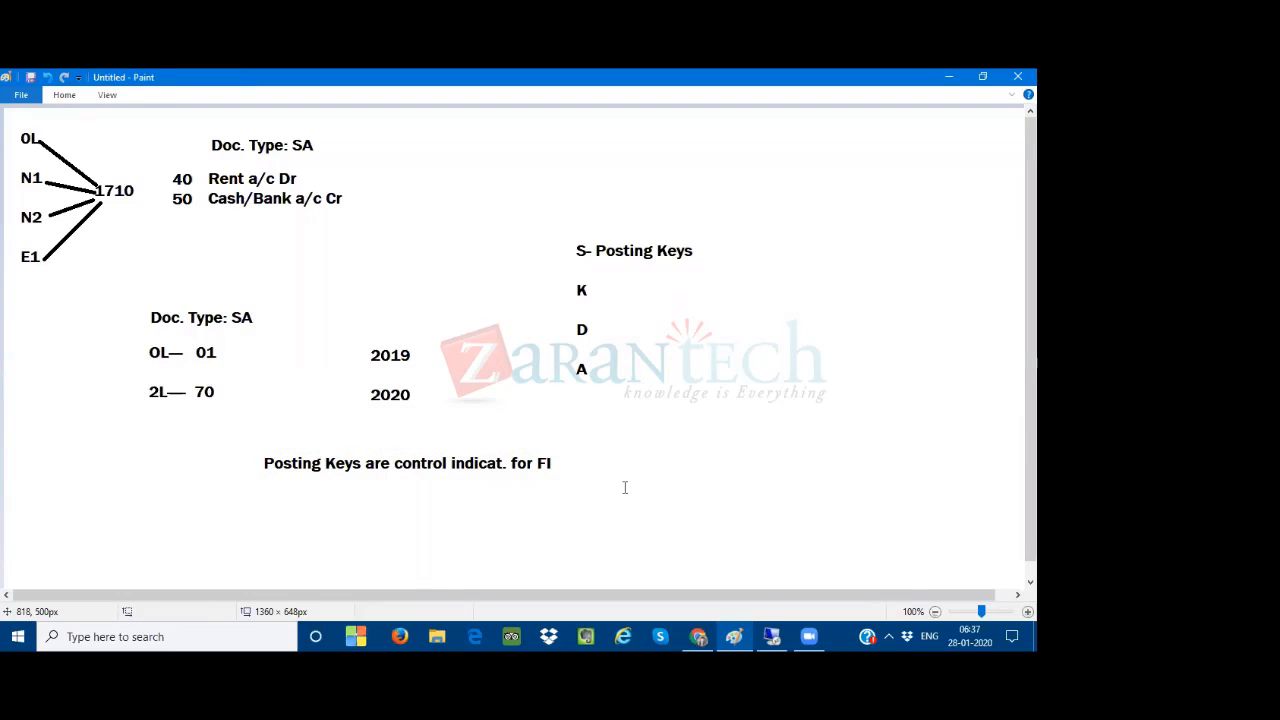
- Switch back to SAP and start transaction /NF-02 in the session that displays the posted document
click(772, 635)
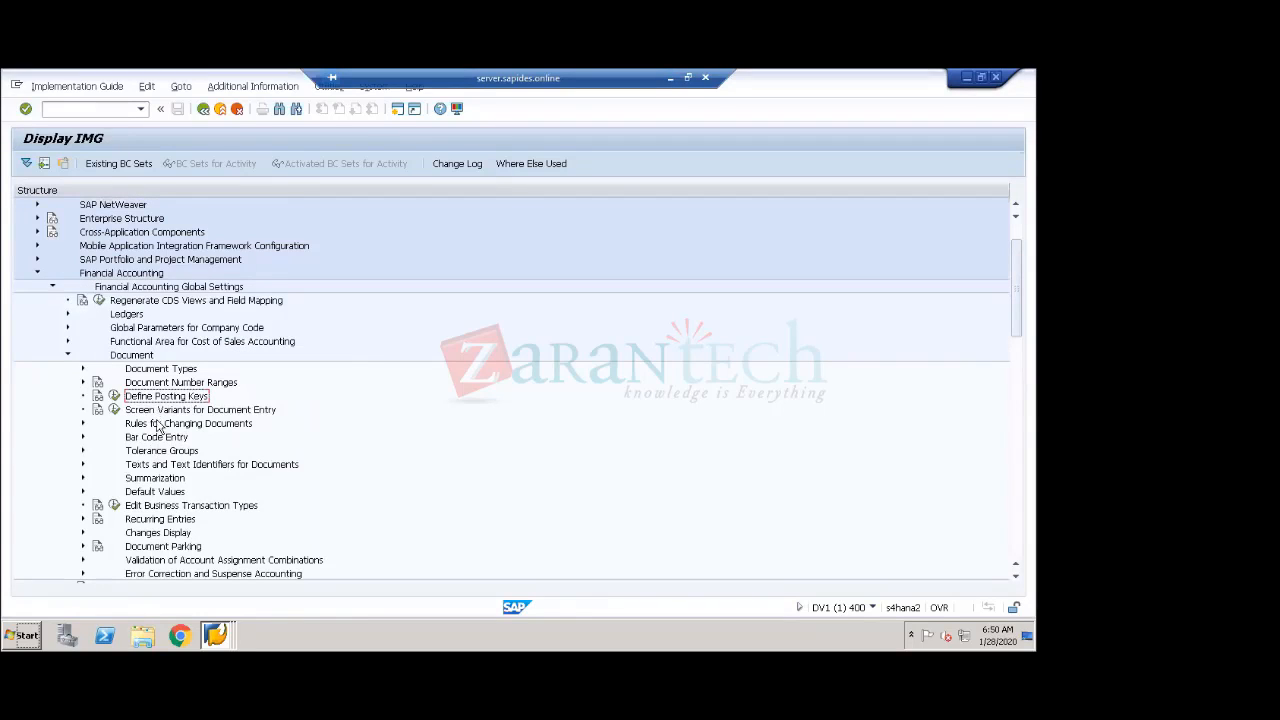
click(215, 635)
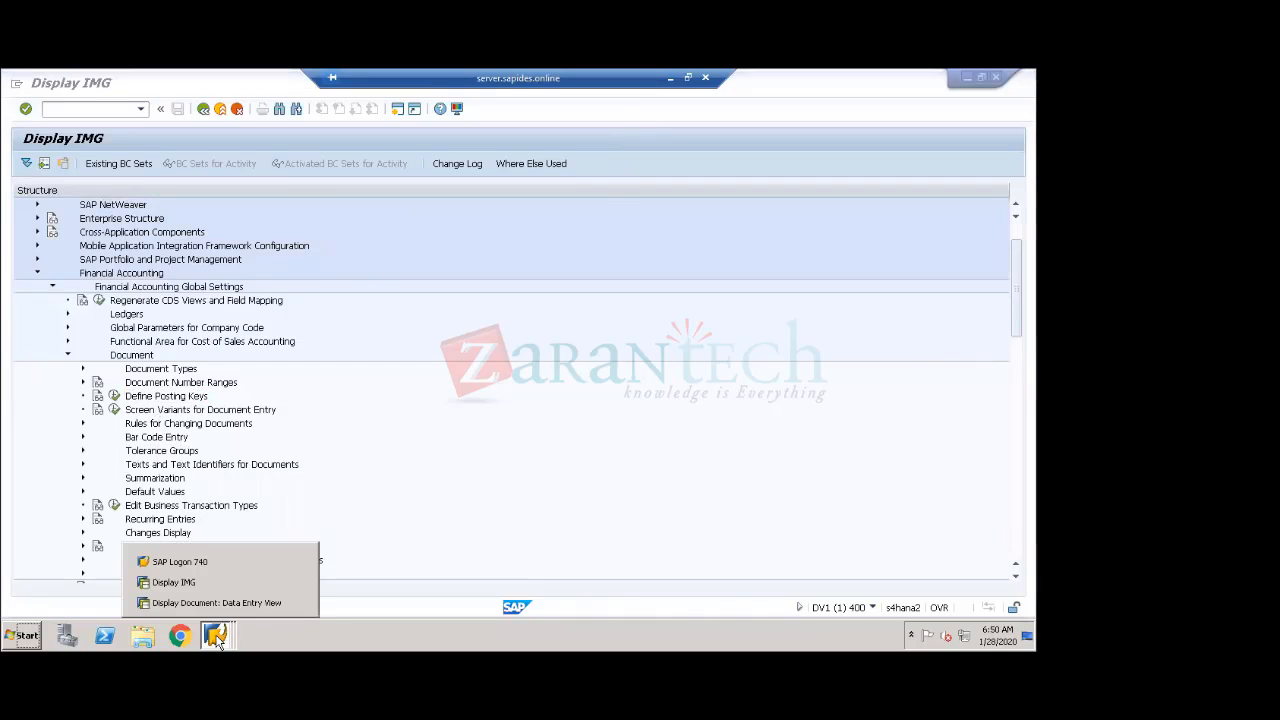
click(212, 601)
click(85, 109)
text(/NF-02)
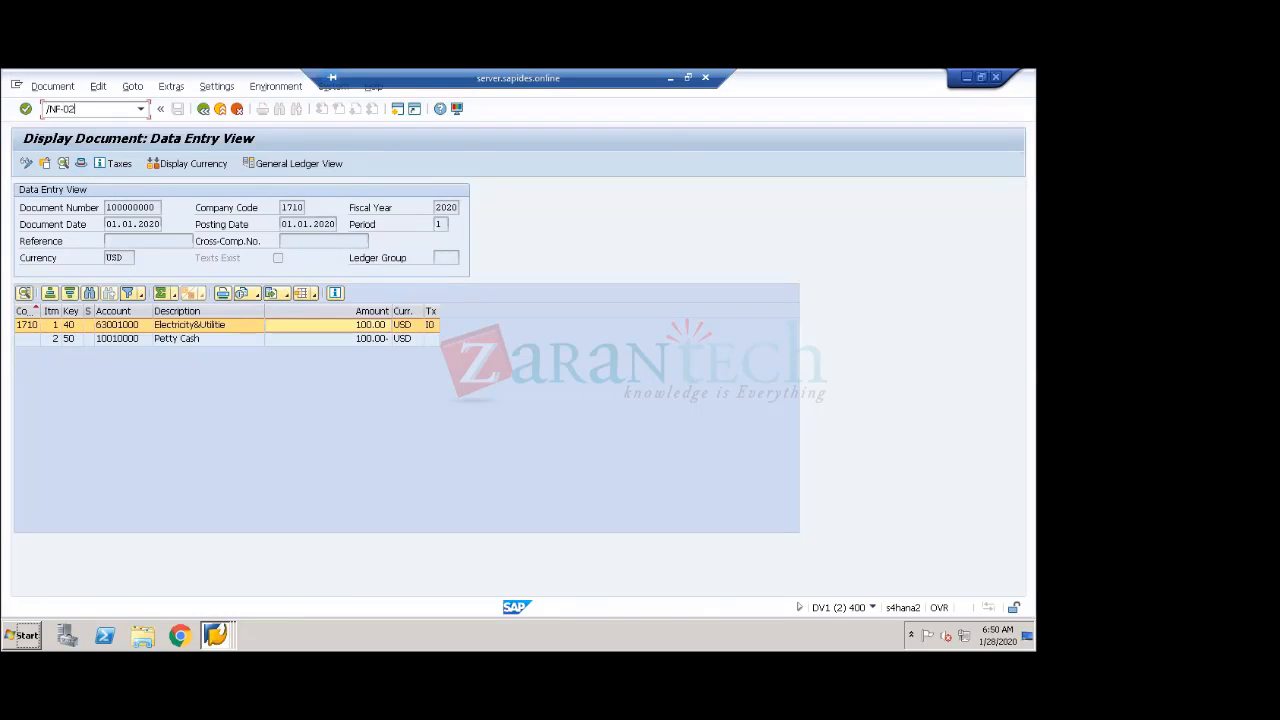
key(Return)
- Set the document date to 28.01.2020 and go through the remaining header fields to the first line item's posting key
text(28.01.202)
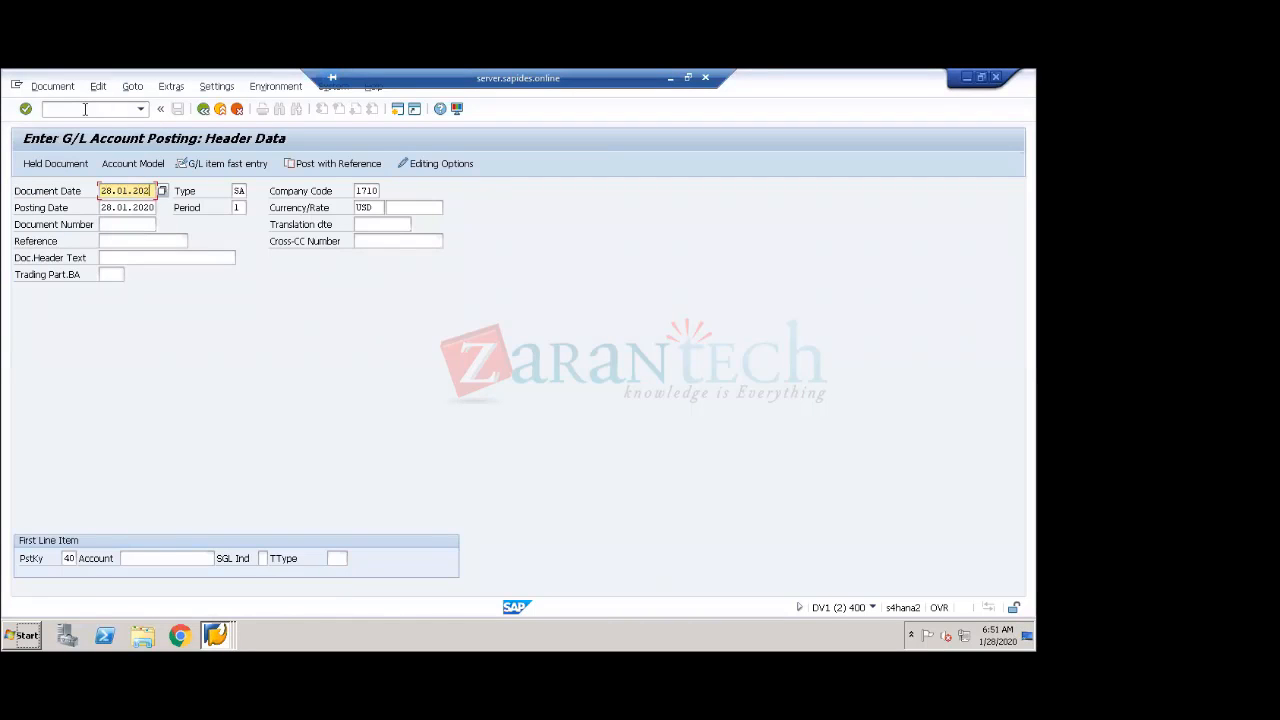
text(0)
key(Tab)
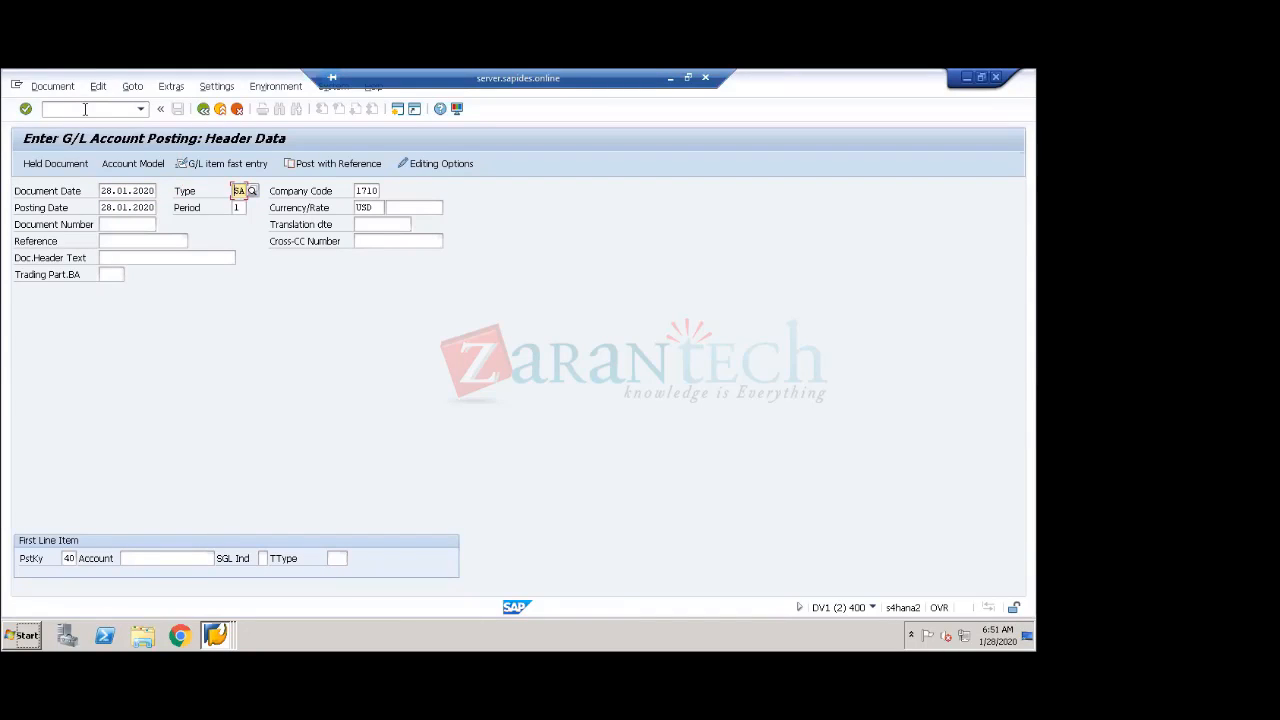
key(Tab)
key(Tab)
key(Tab)
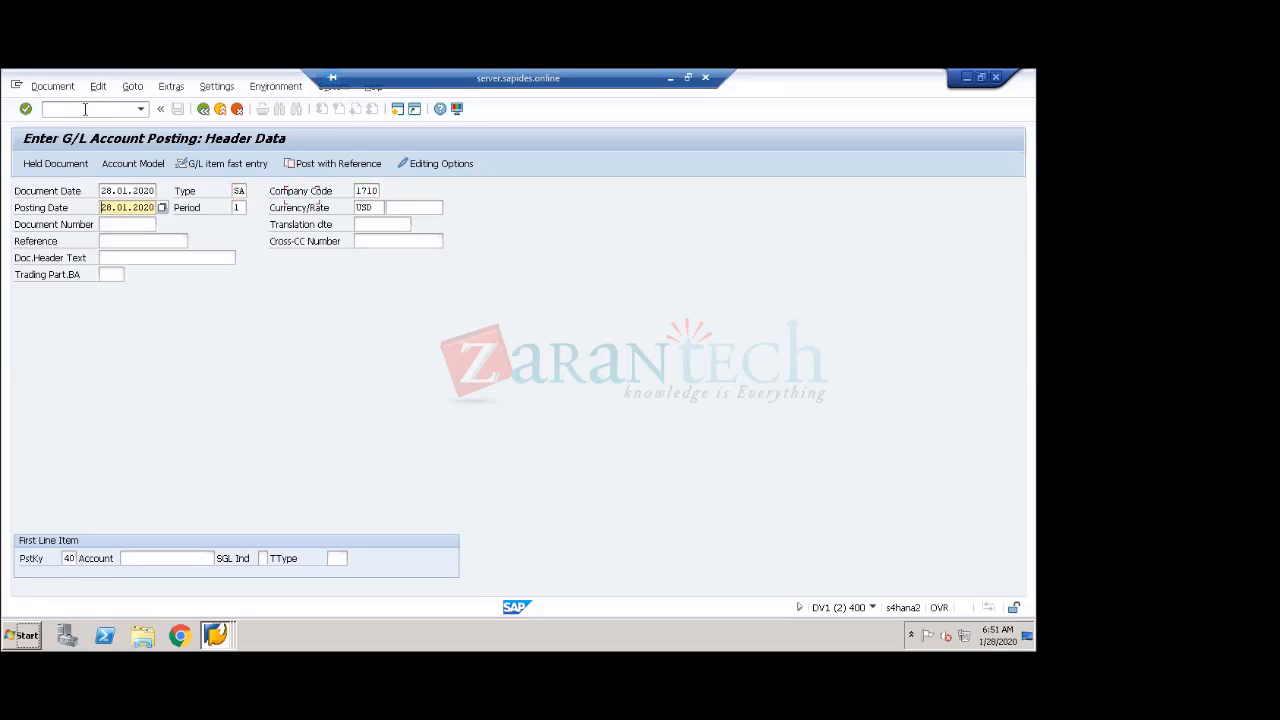
key(Tab)
key(Tab)
key(Tab)
key(Tab)
key(Tab)
key(Tab)
key(Tab)
key(Tab)
- Try posting key 50 for the first line item, and set it back to 40
key(BackSpace)
key(BackSpace)
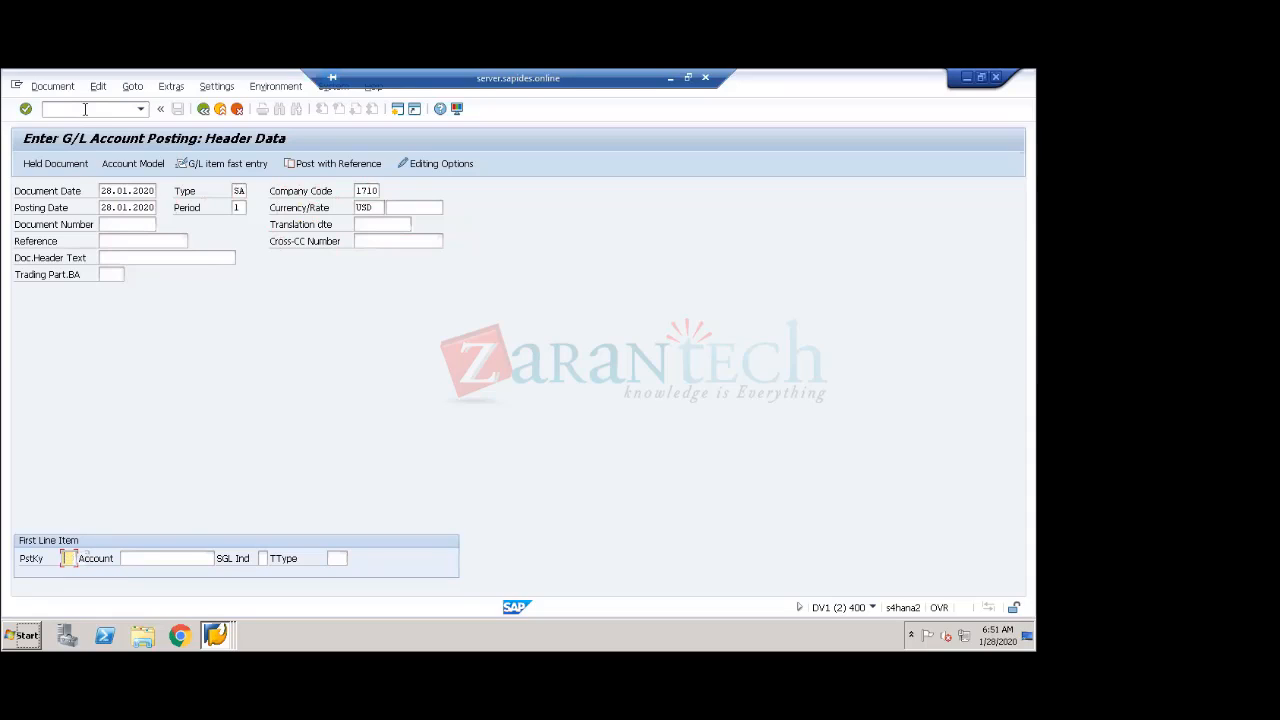
text(50)
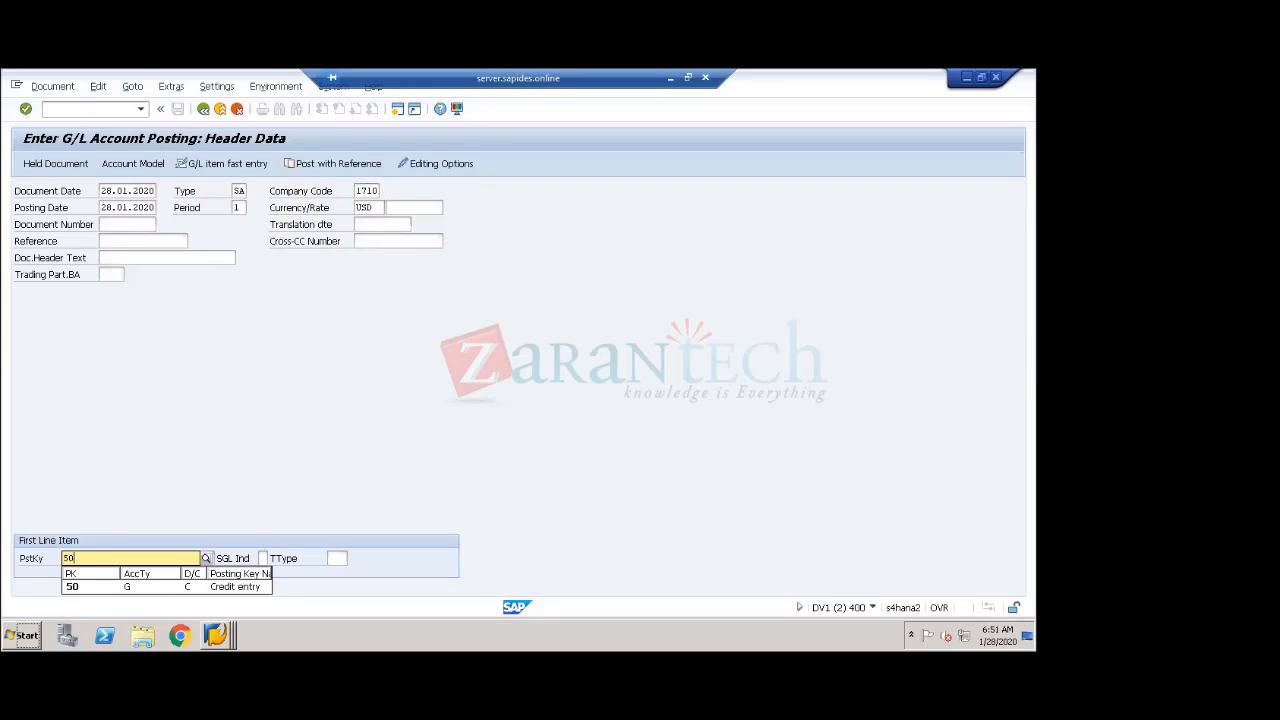
key(BackSpace)
key(BackSpace)
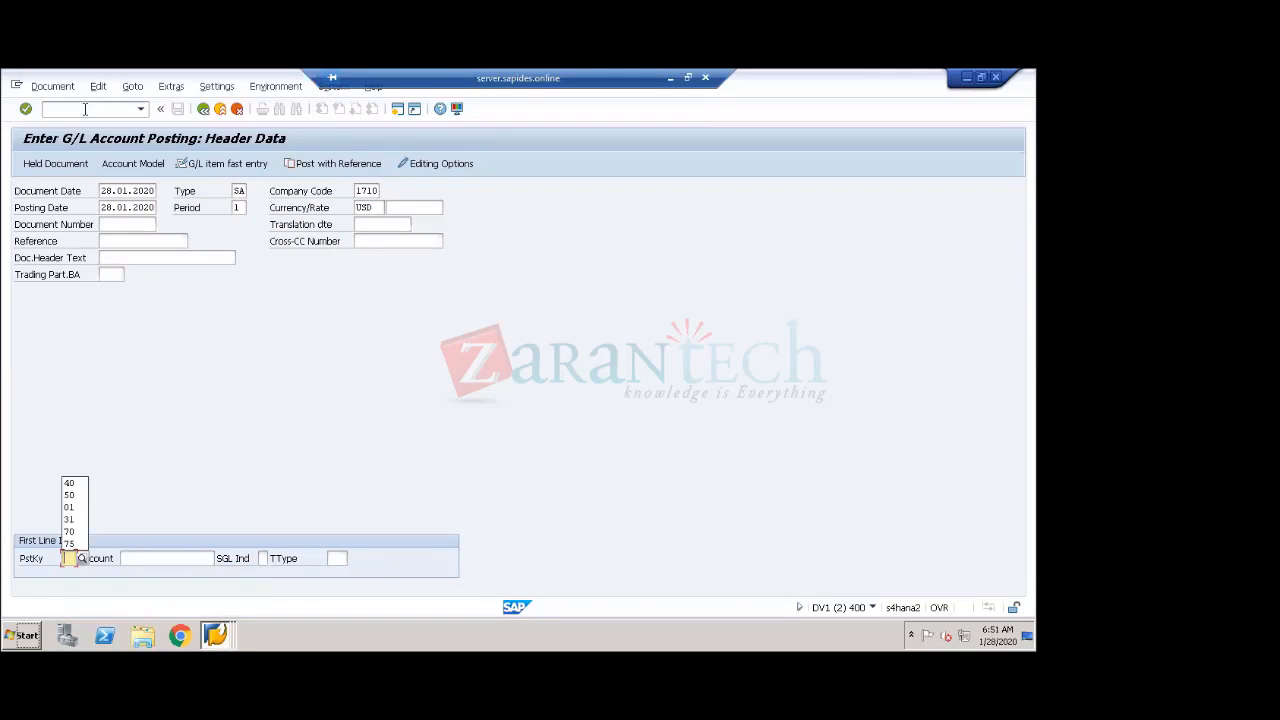
text(40)
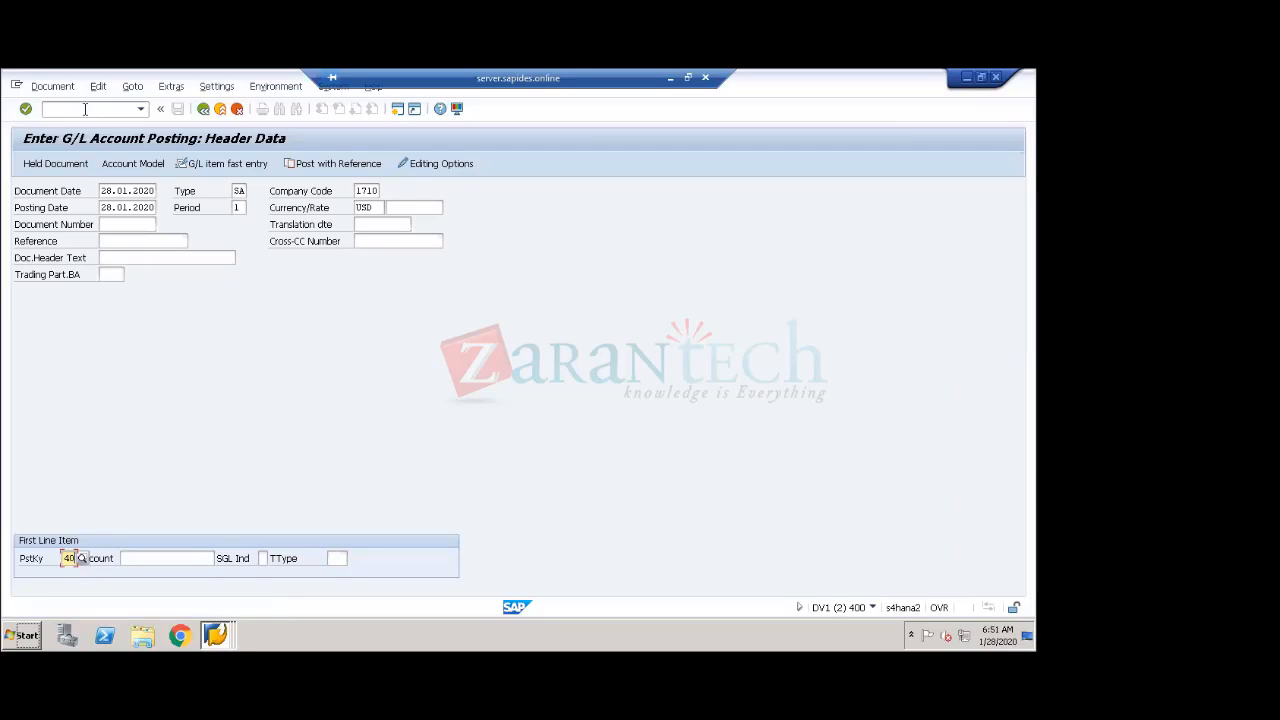
- Choose account 63001000 for the first line item with posting key 40 and proceed to its item details
key(Tab)
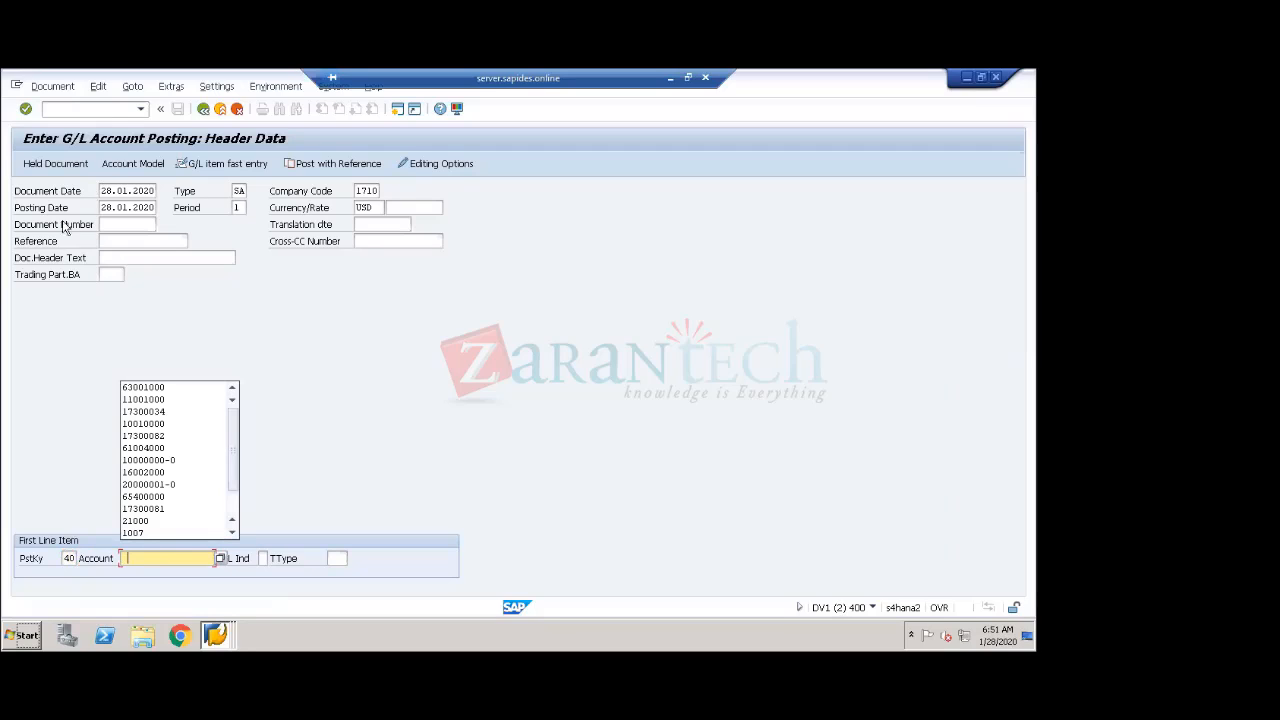
click(147, 388)
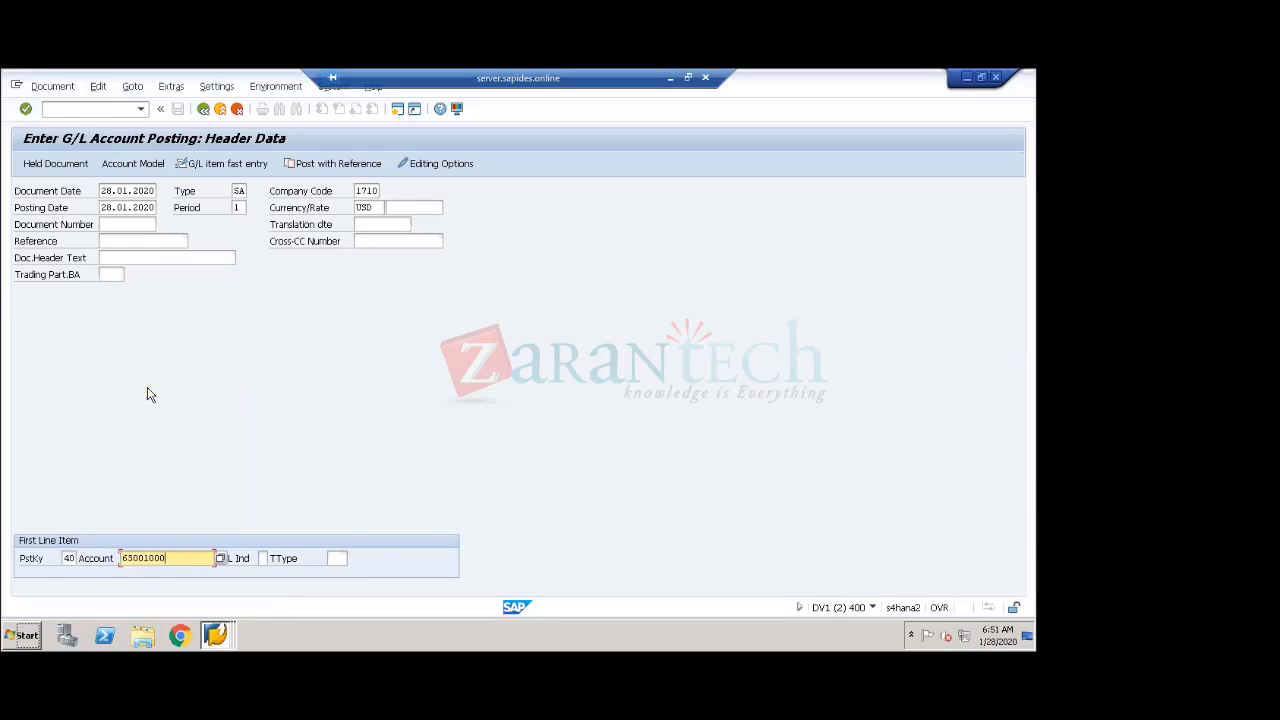
drag(170, 558, 119, 558)
click(68, 558)
drag(70, 558, 144, 523)
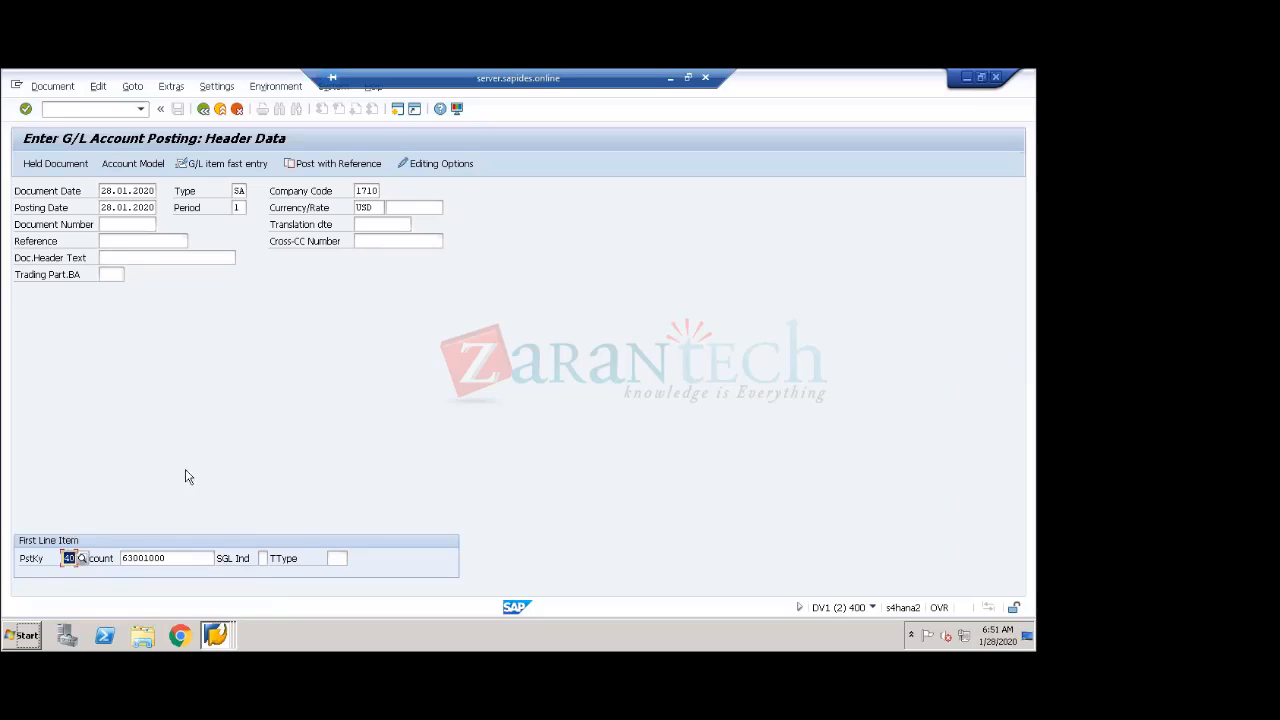
key(Return)
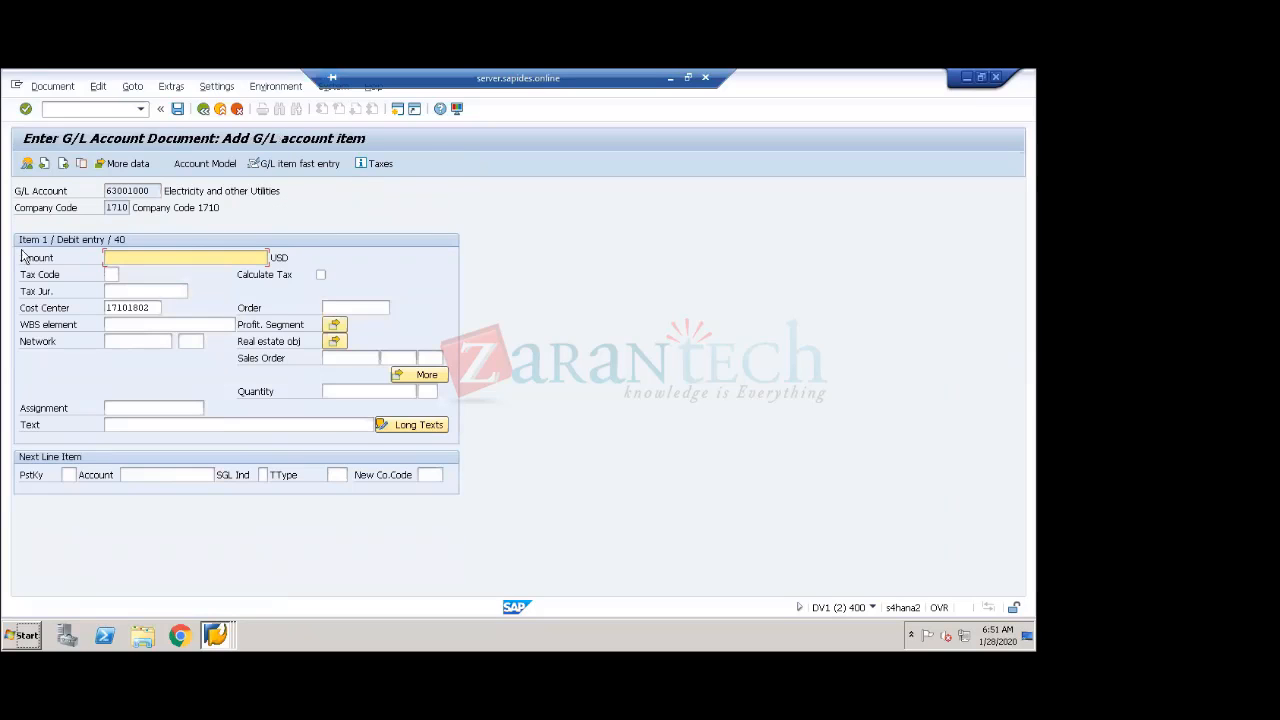
- Review the account, amount, cost center and text fields of the debit item, and enter 1000 as its amount
drag(152, 191, 97, 191)
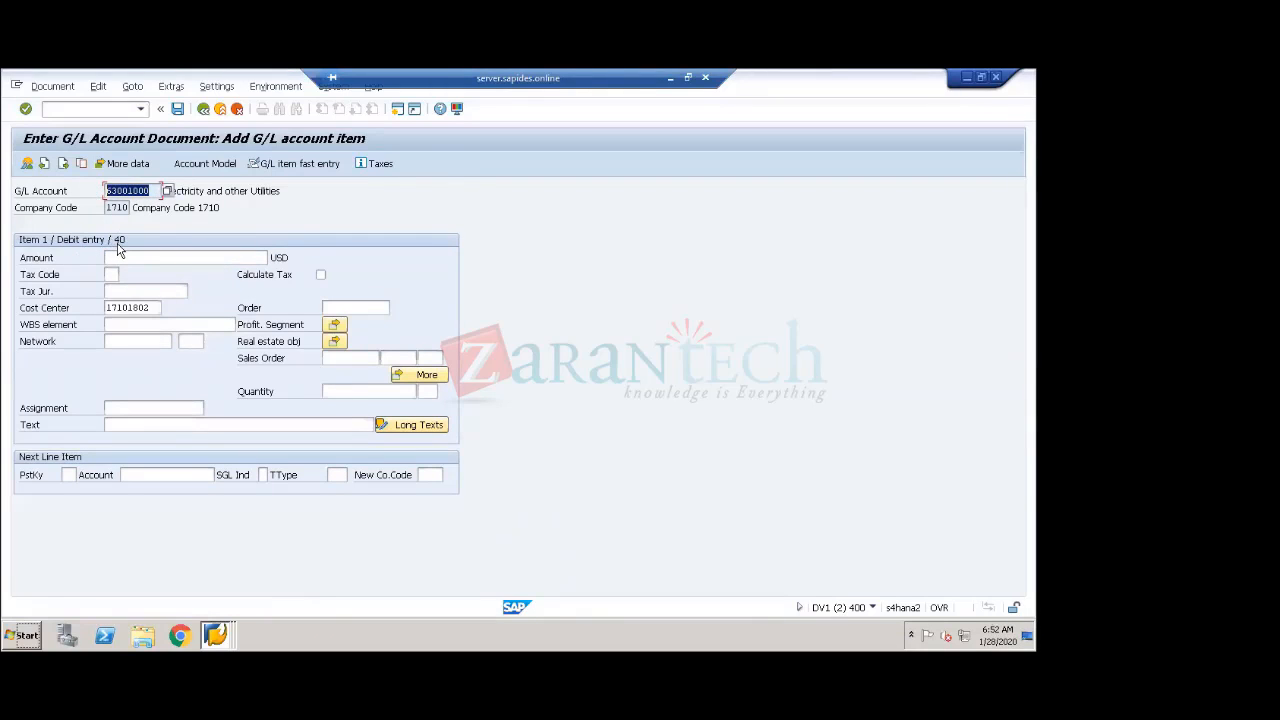
click(42, 260)
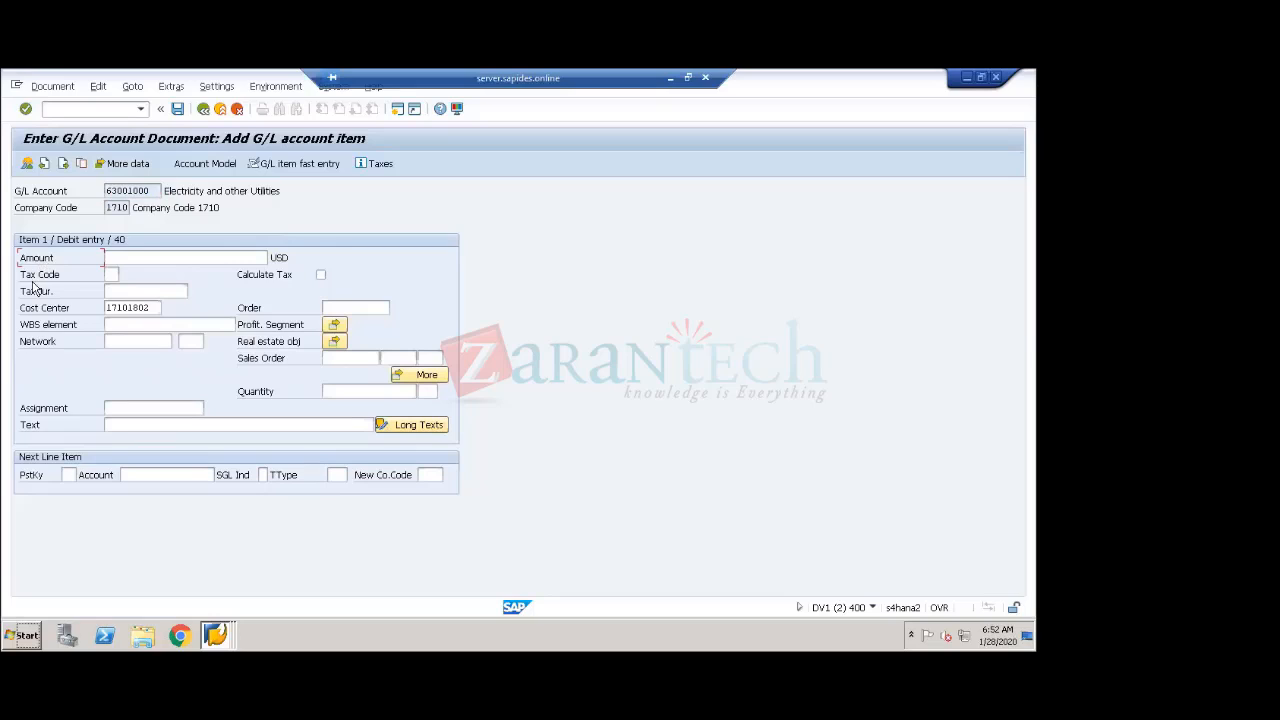
click(38, 311)
click(41, 428)
click(172, 258)
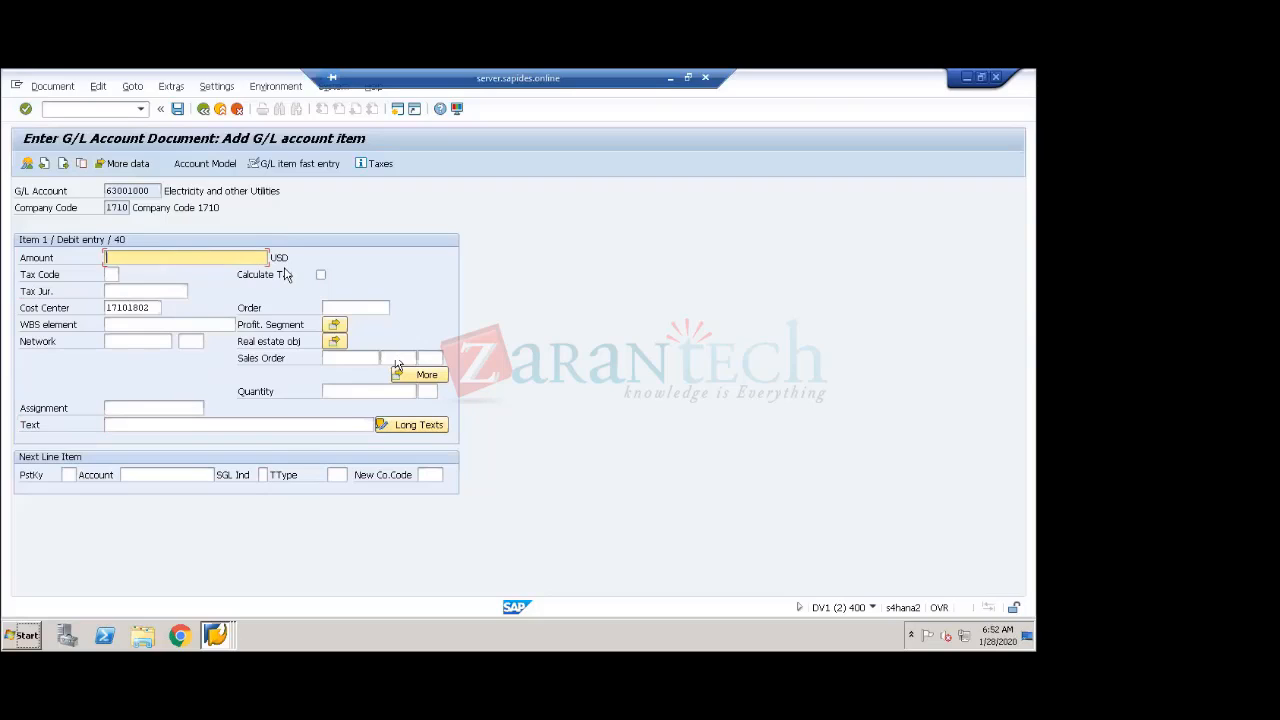
text(1000)
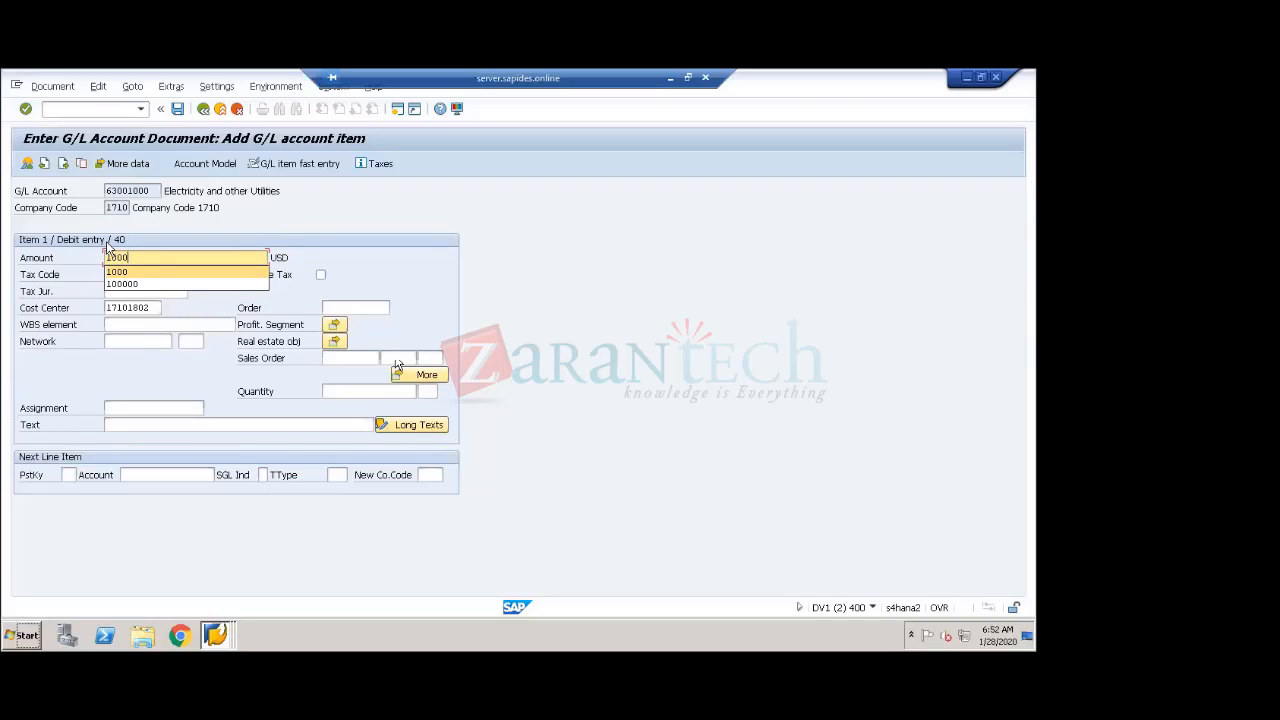
click(151, 229)
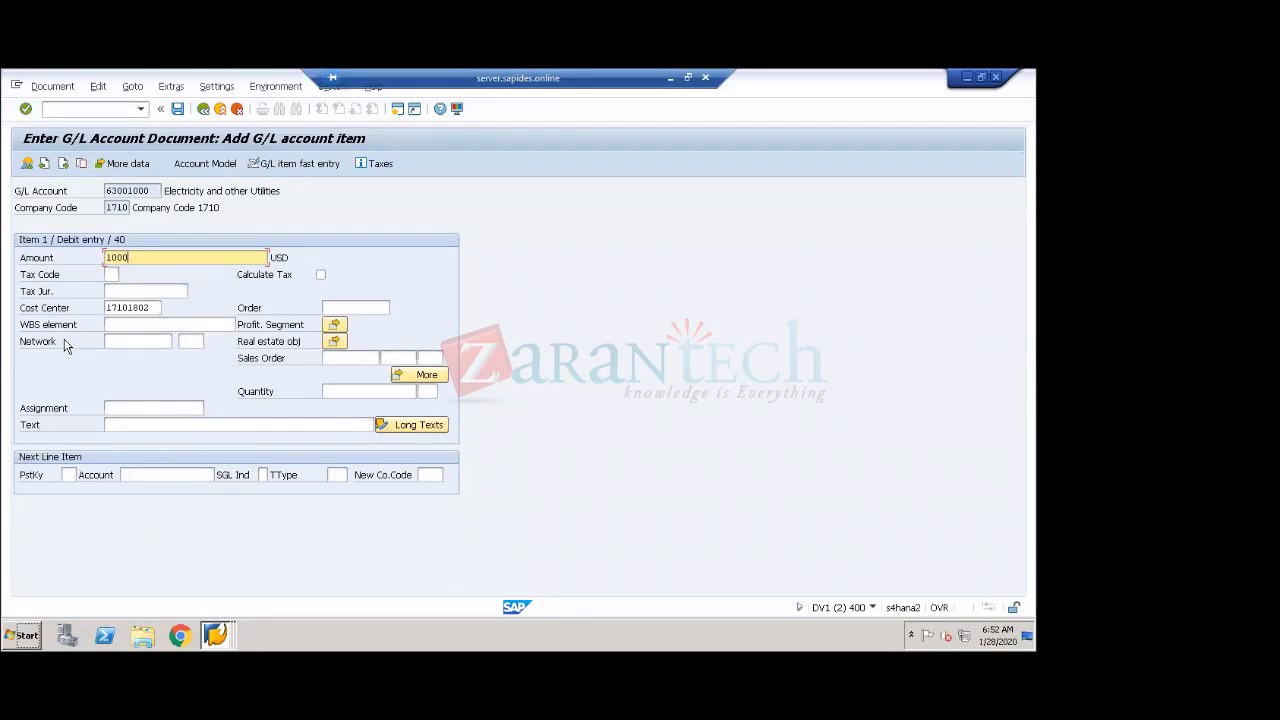
- Open Define Posting Keys from the Display IMG session and browse the list to G/L account keys 40 and 50
click(216, 636)
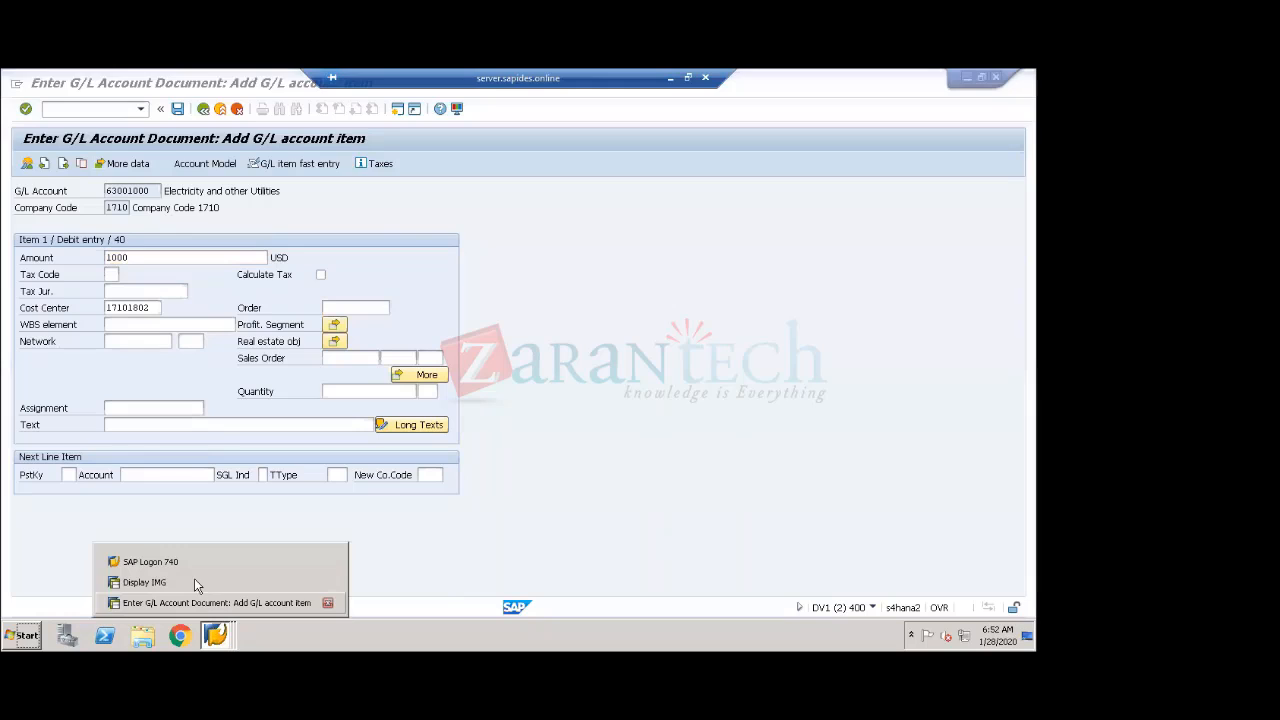
click(194, 582)
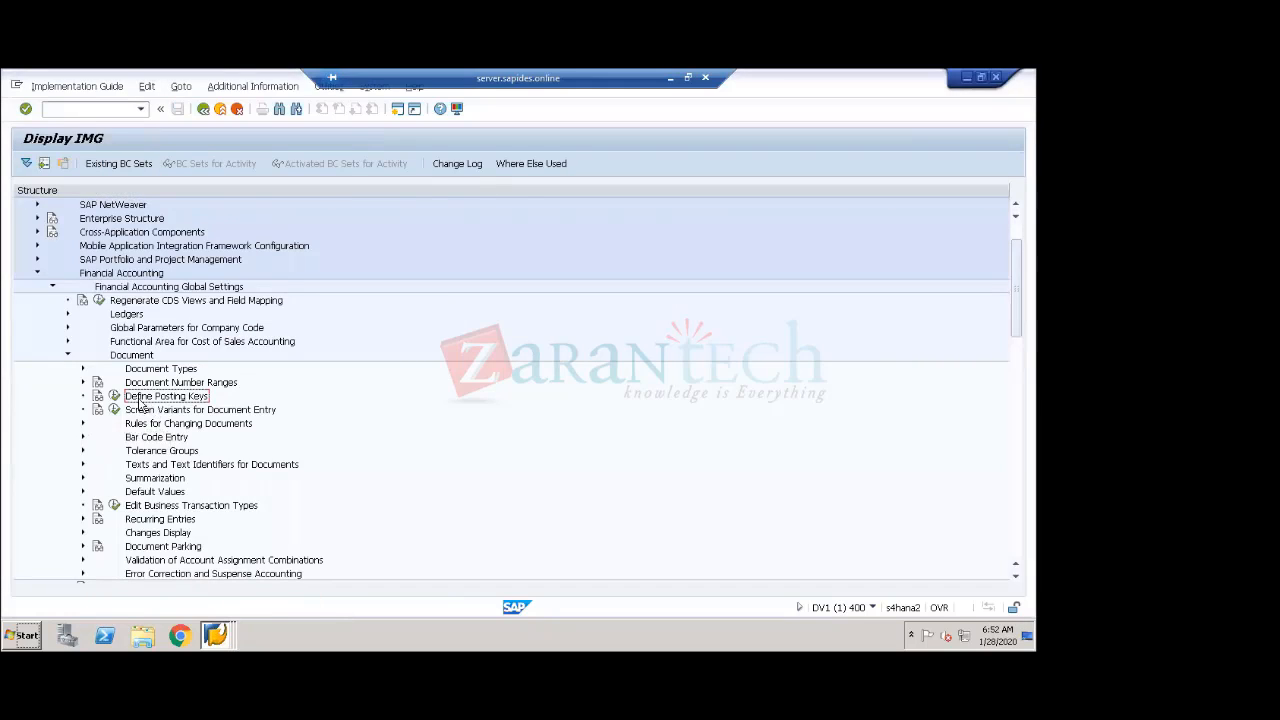
click(114, 396)
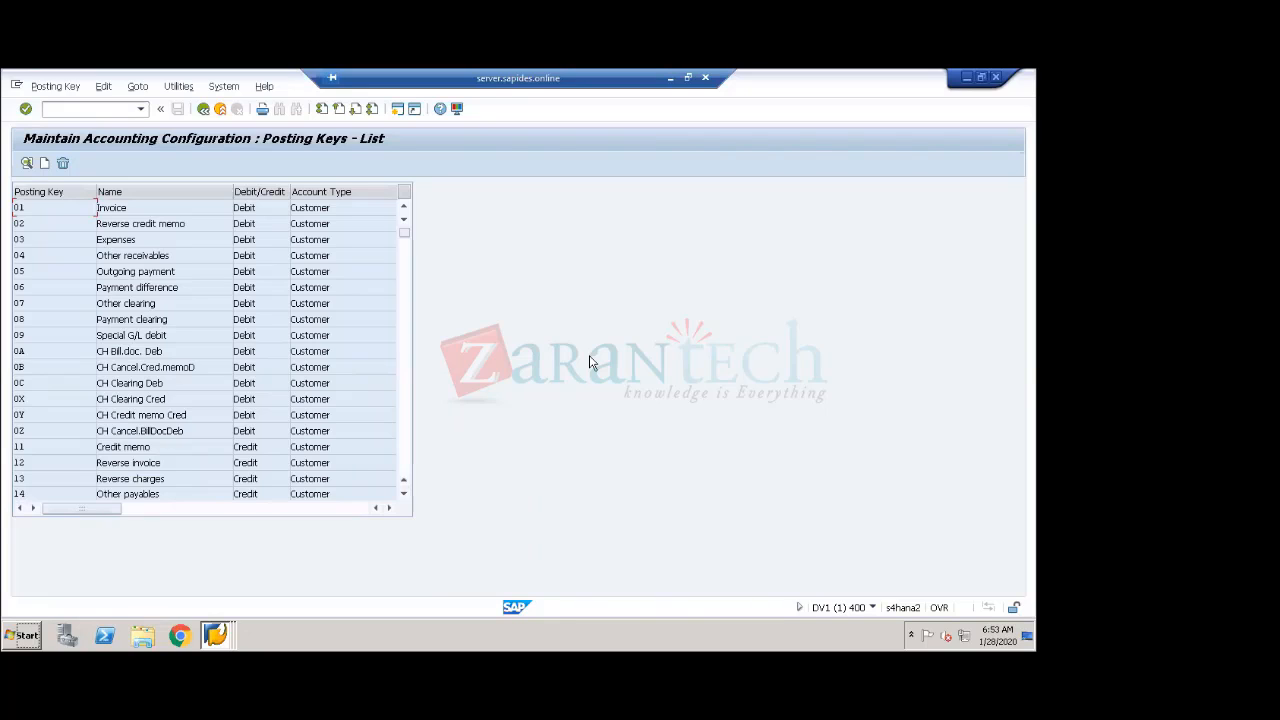
click(407, 459)
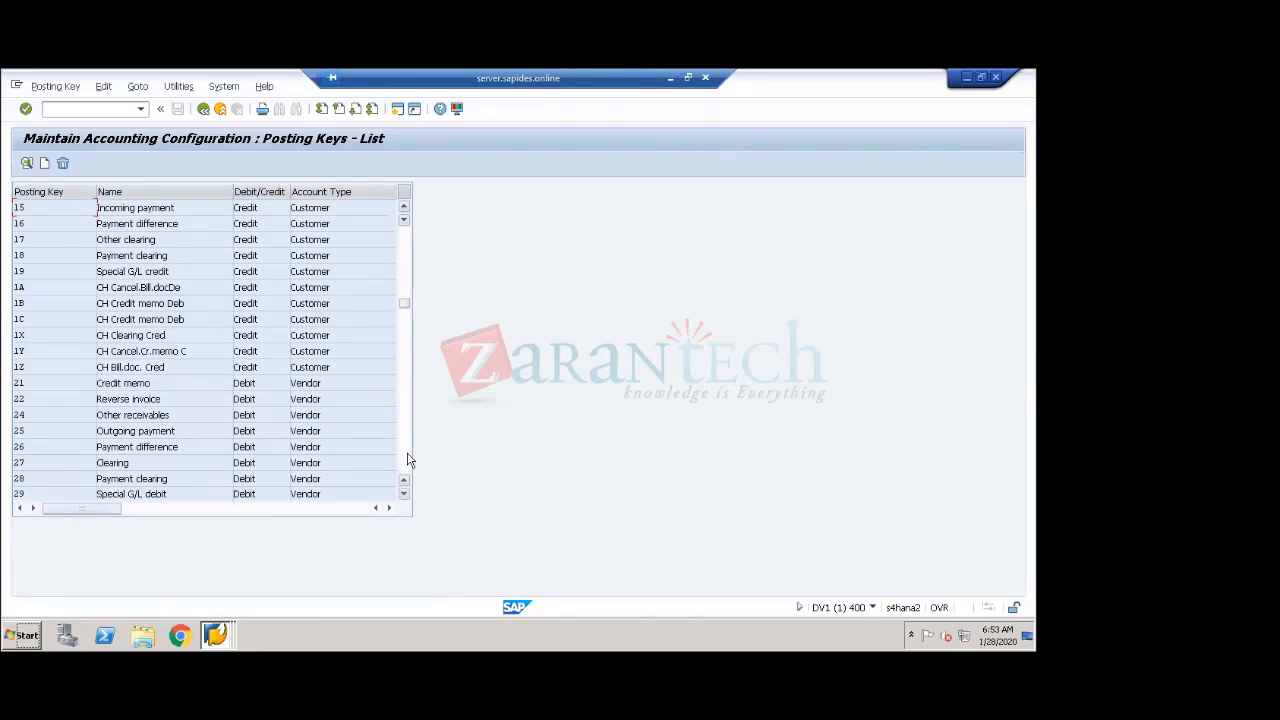
click(407, 459)
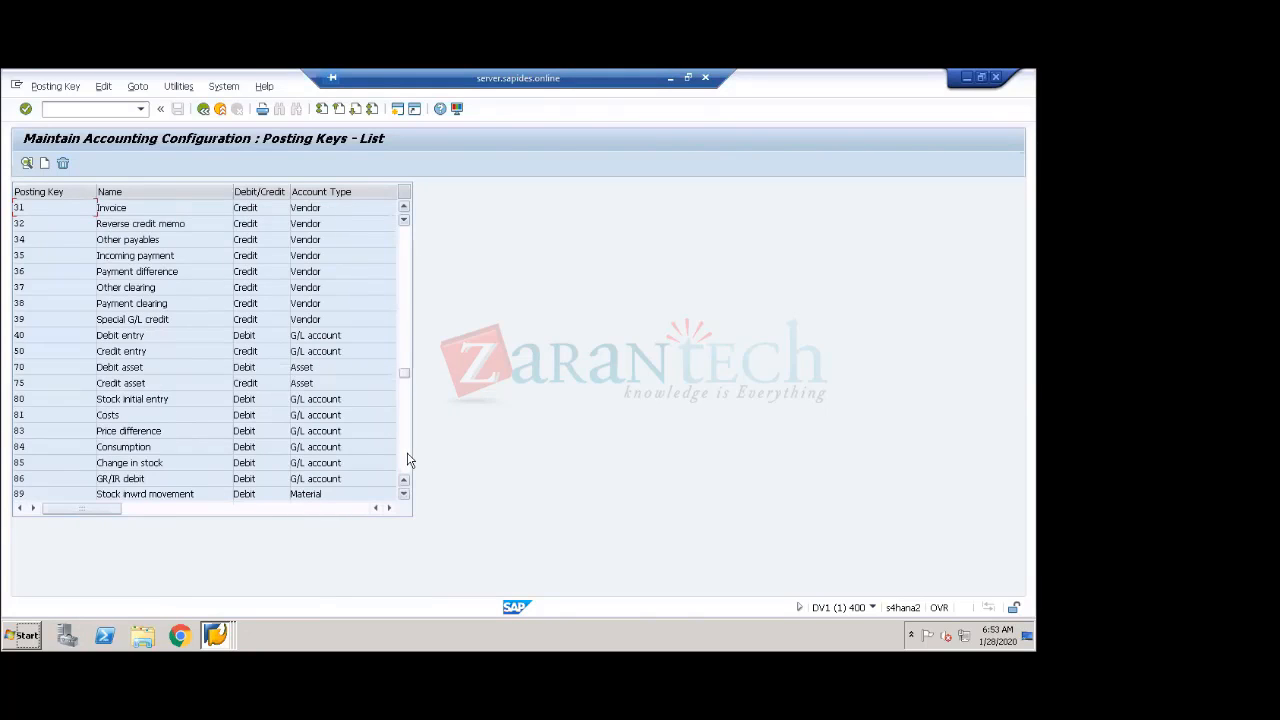
- Check the posting key of the G/L item being entered in the other session, and return to the posting keys list
click(222, 637)
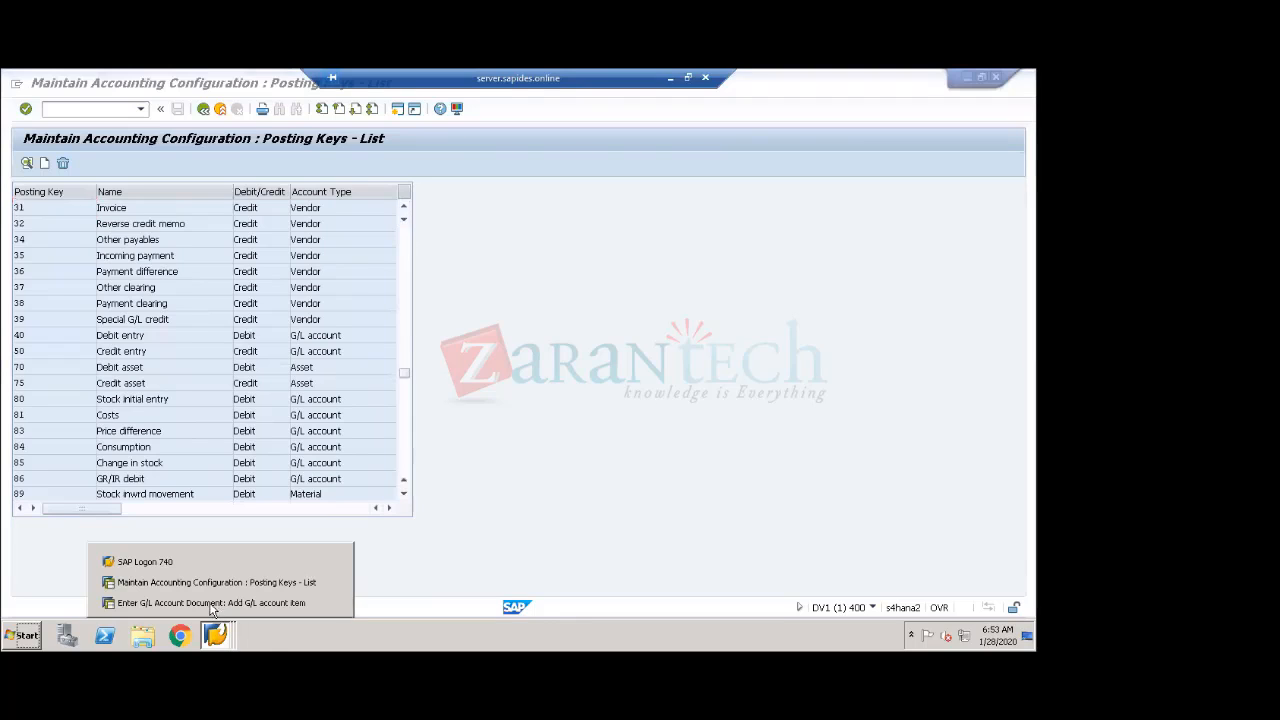
click(211, 604)
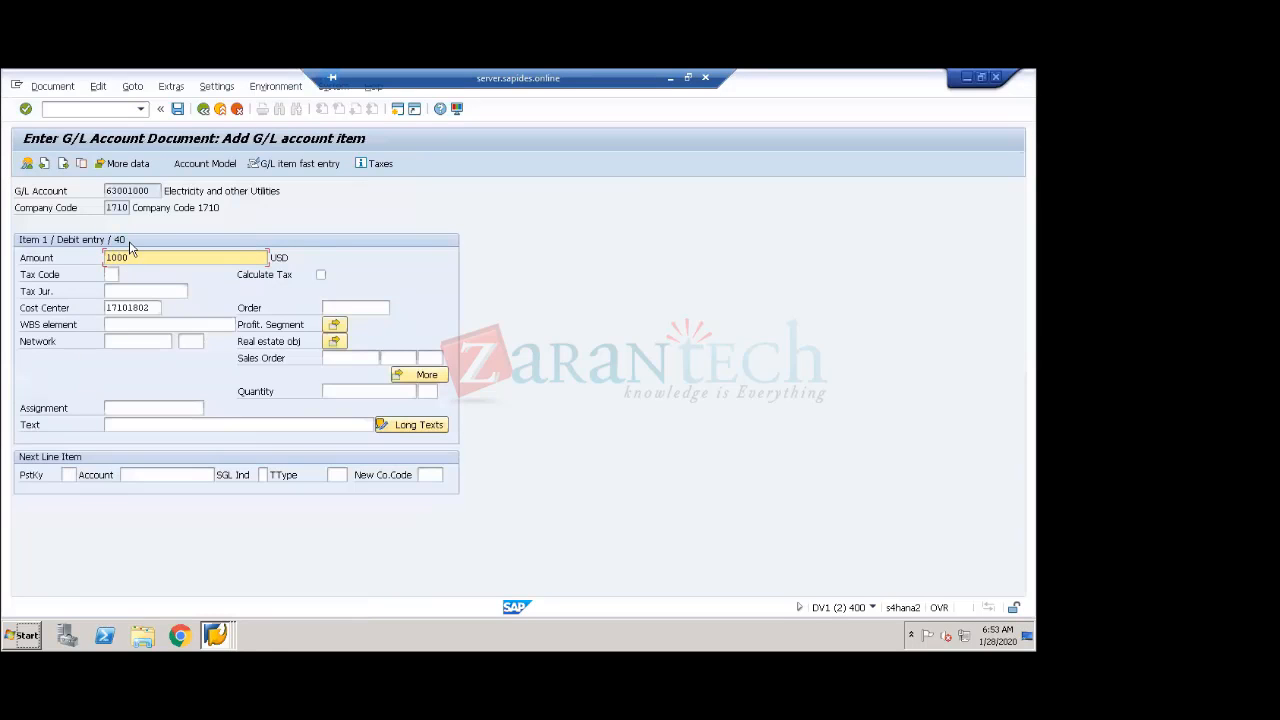
click(216, 638)
click(205, 583)
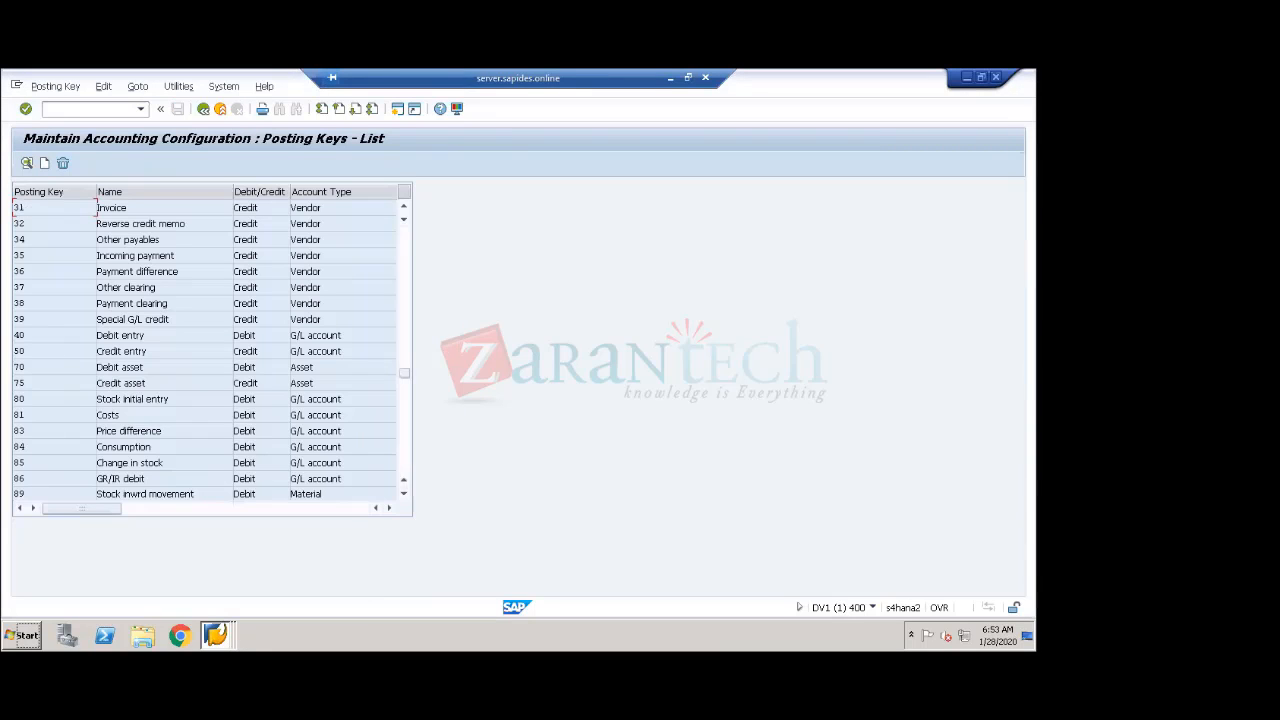
- Examine the name, debit/credit side and account type of posting keys 40 and 50 in the list
drag(23, 336, 8, 360)
drag(149, 335, 79, 335)
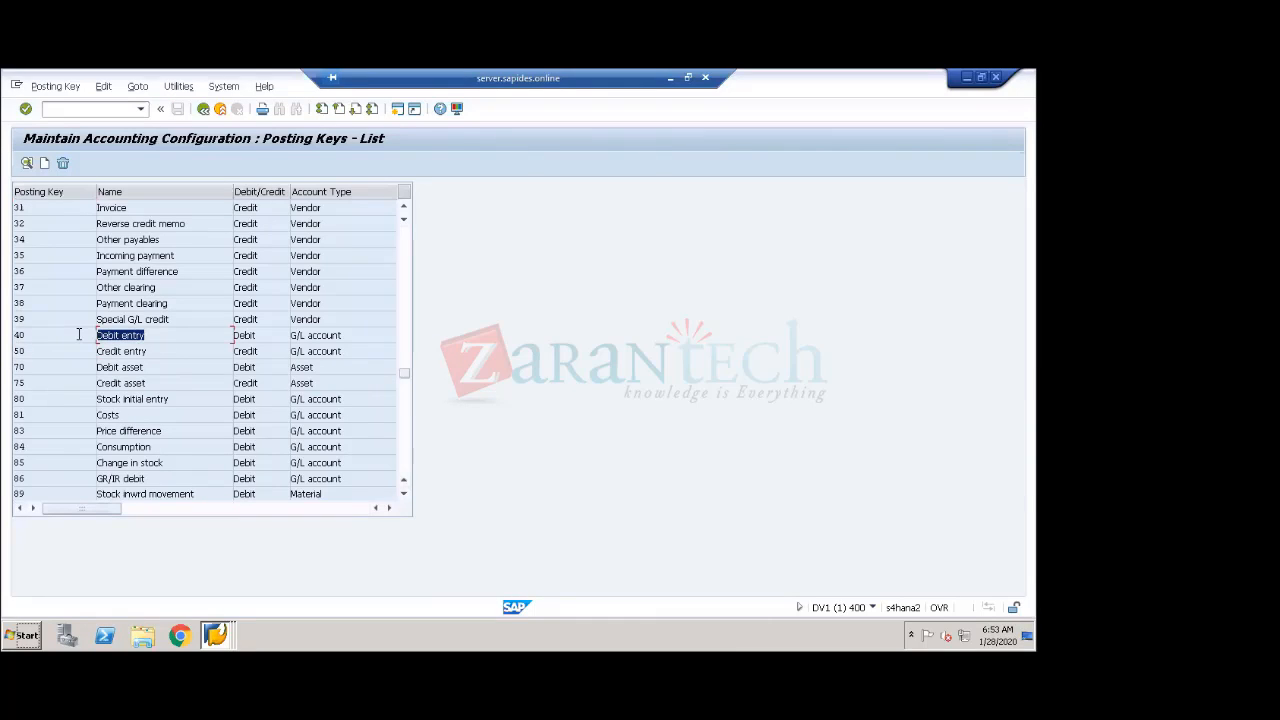
click(255, 335)
drag(346, 335, 285, 338)
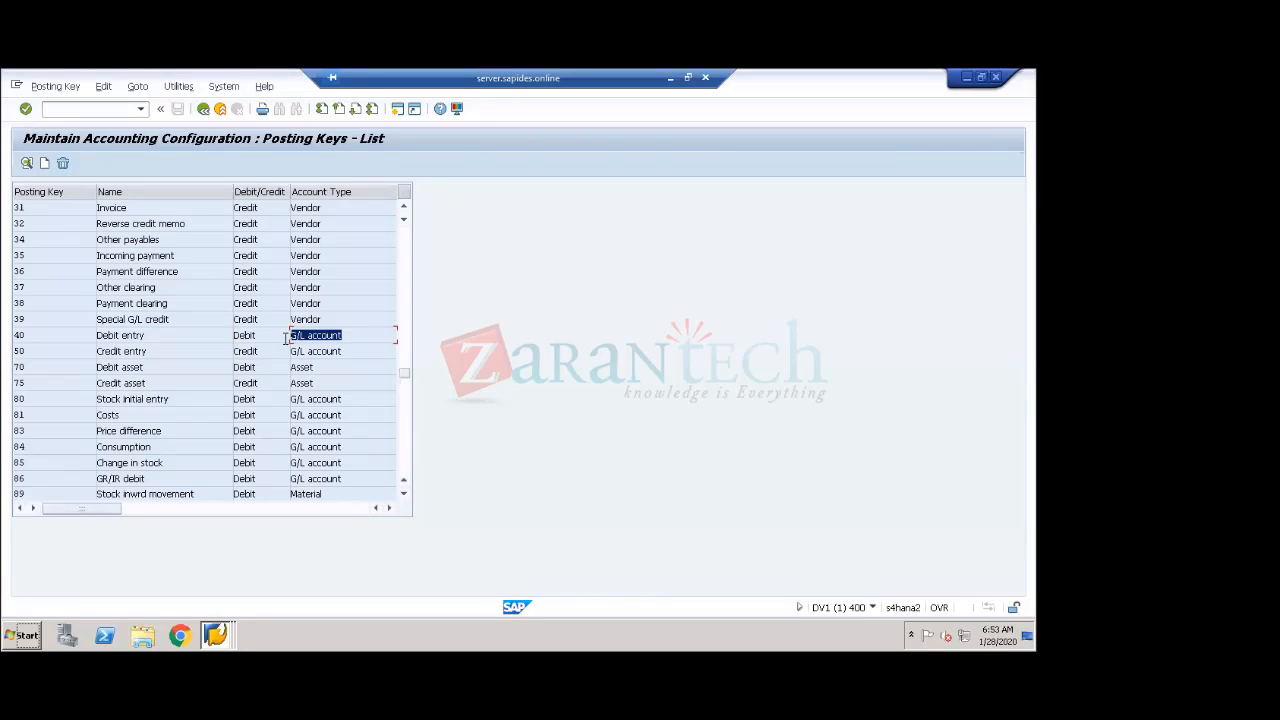
click(169, 350)
drag(150, 352, 86, 357)
click(264, 353)
click(345, 353)
key(shift+Home)
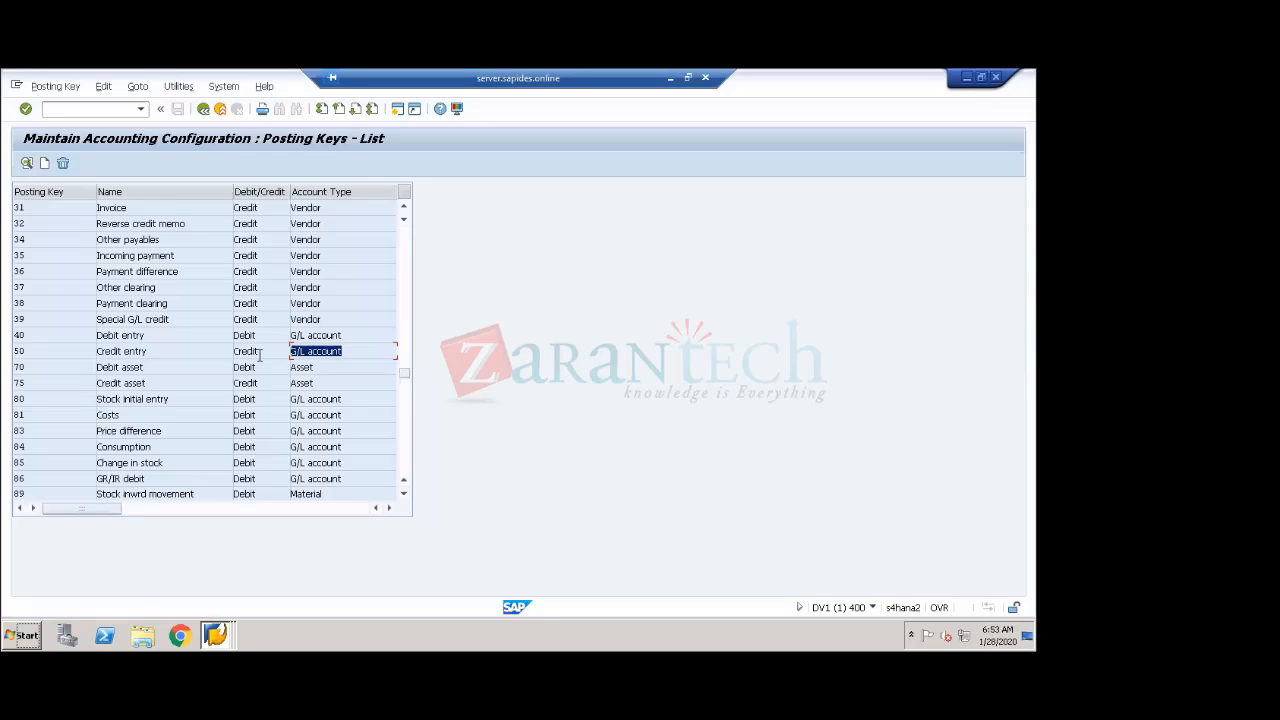
- Open the detail screen of posting key 40 from the list
click(34, 338)
drag(41, 340, 8, 340)
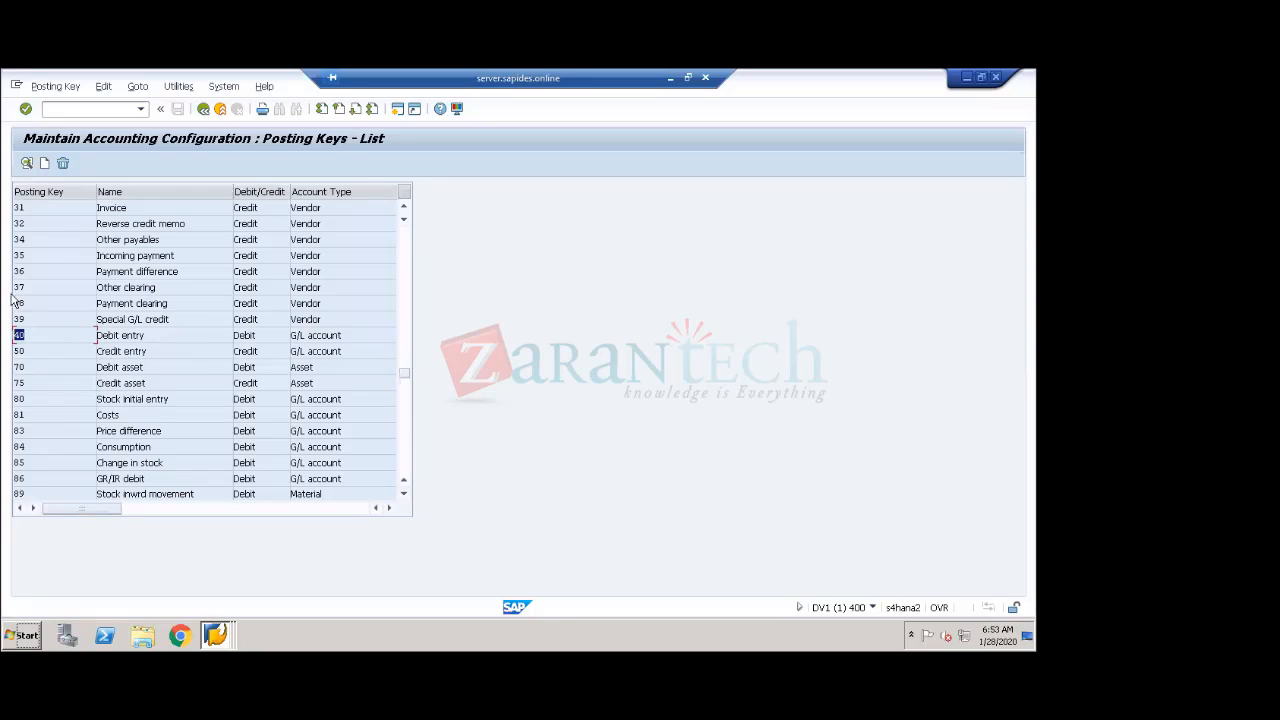
click(27, 164)
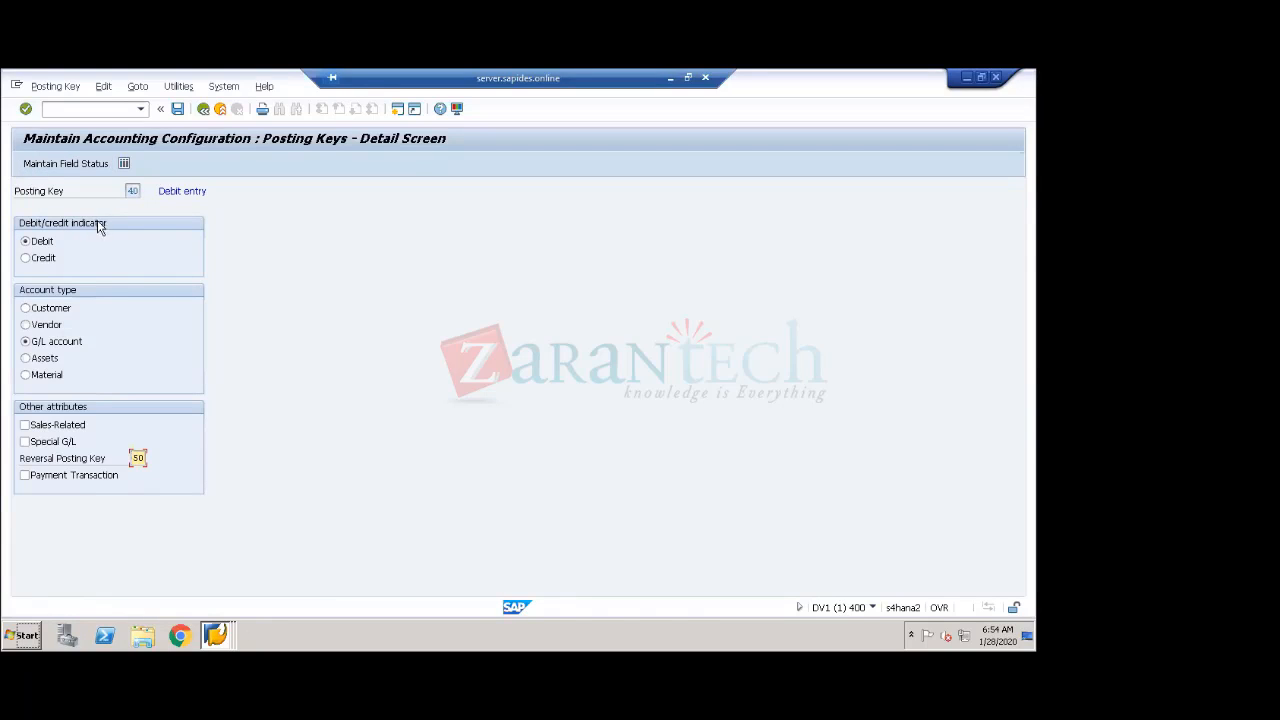
- Examine the debit/credit indicator and the Sales-Related, Special G/L and Payment Transaction attributes of posting key 40
drag(128, 191, 147, 194)
click(29, 244)
click(25, 425)
click(25, 441)
click(25, 475)
click(25, 425)
click(25, 441)
click(25, 475)
click(26, 259)
click(24, 242)
click(26, 258)
click(26, 242)
click(32, 262)
- Compare posting key 40 and its description with the reversal posting key assigned to it
double_click(131, 190)
drag(158, 191, 209, 191)
double_click(128, 191)
click(42, 244)
double_click(130, 192)
click(30, 462)
double_click(137, 458)
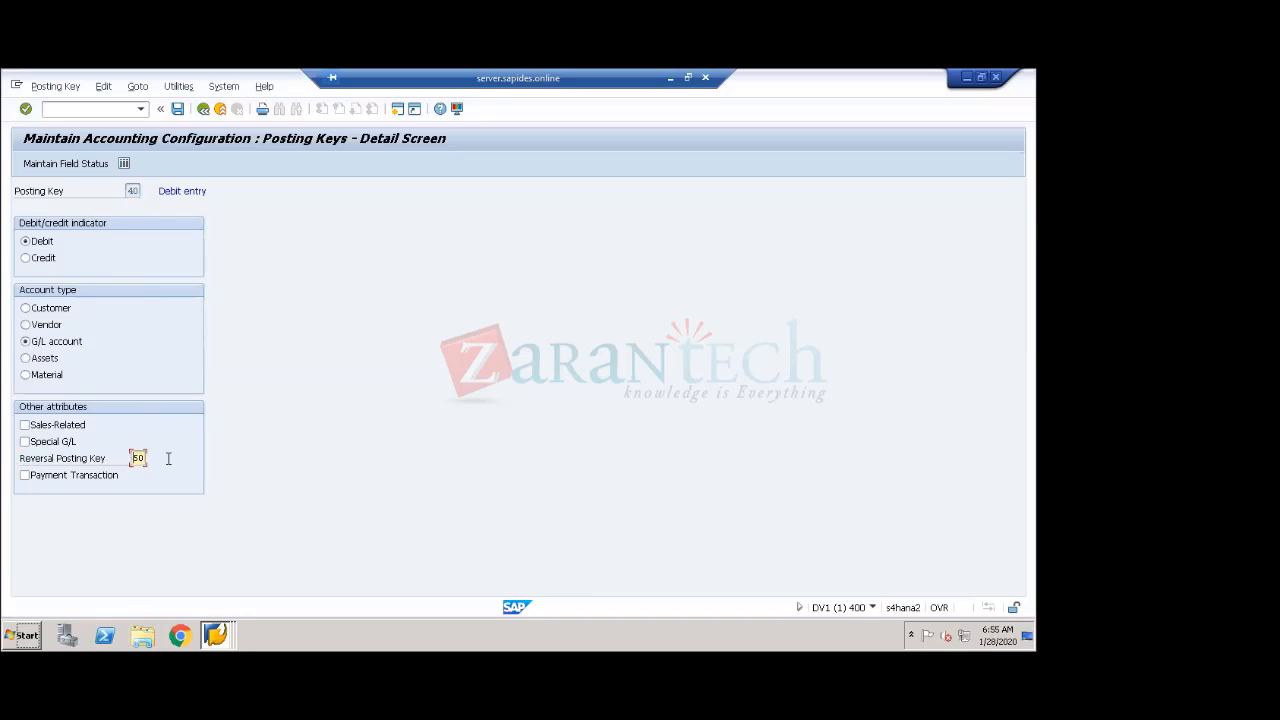
double_click(132, 190)
click(66, 460)
click(136, 457)
- Switch to Paint and add the amount 1000$ after both the Rent a/c Dr and Cash/Bank a/c Cr lines
click(670, 78)
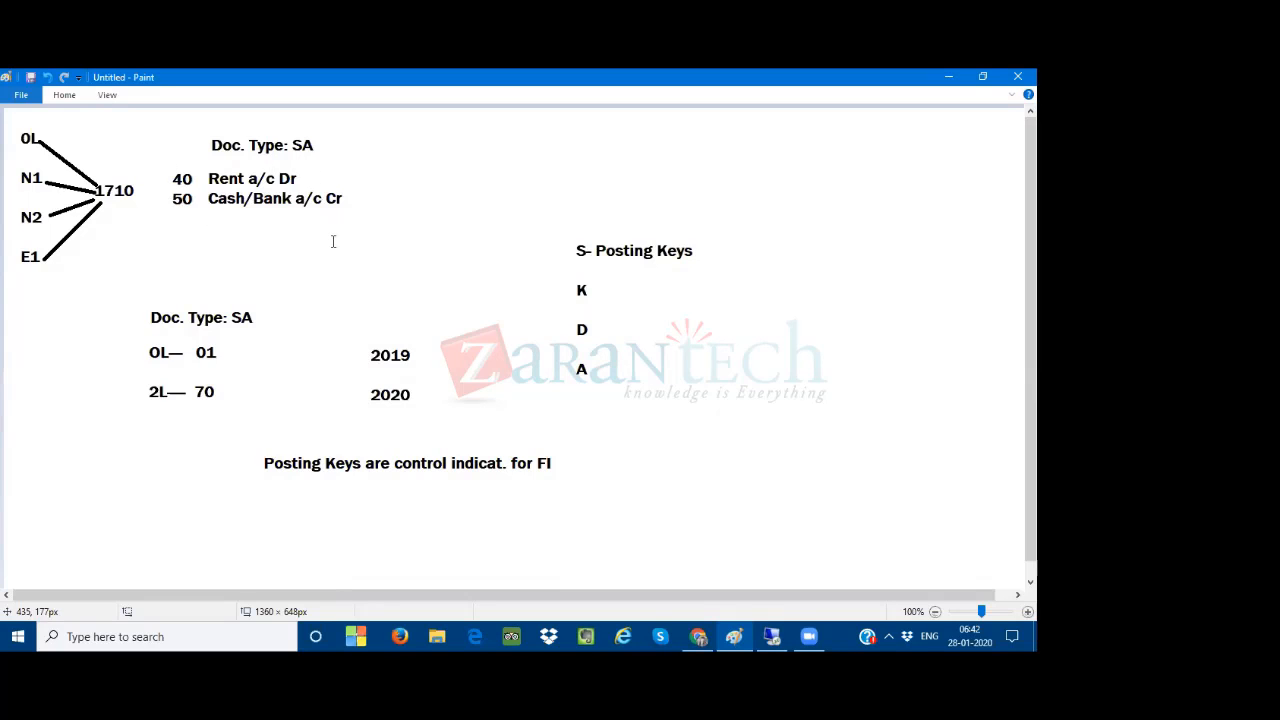
click(312, 179)
text(100)
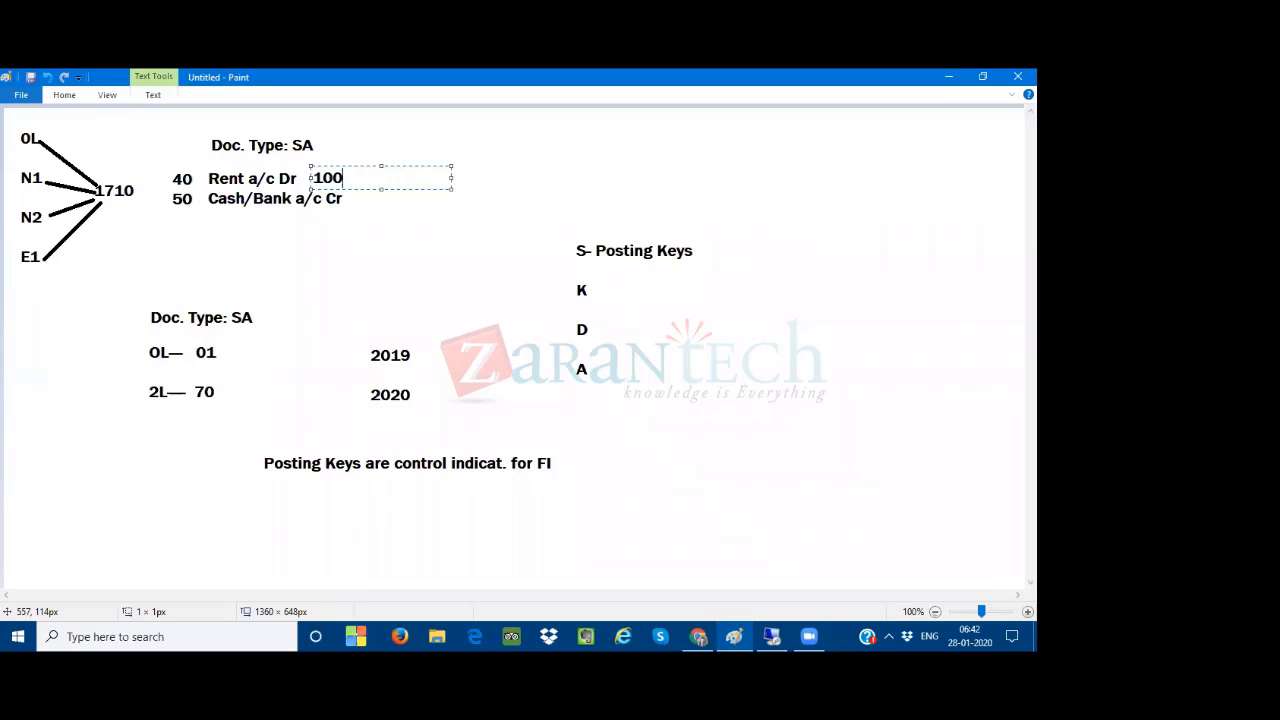
text(0$)
click(360, 195)
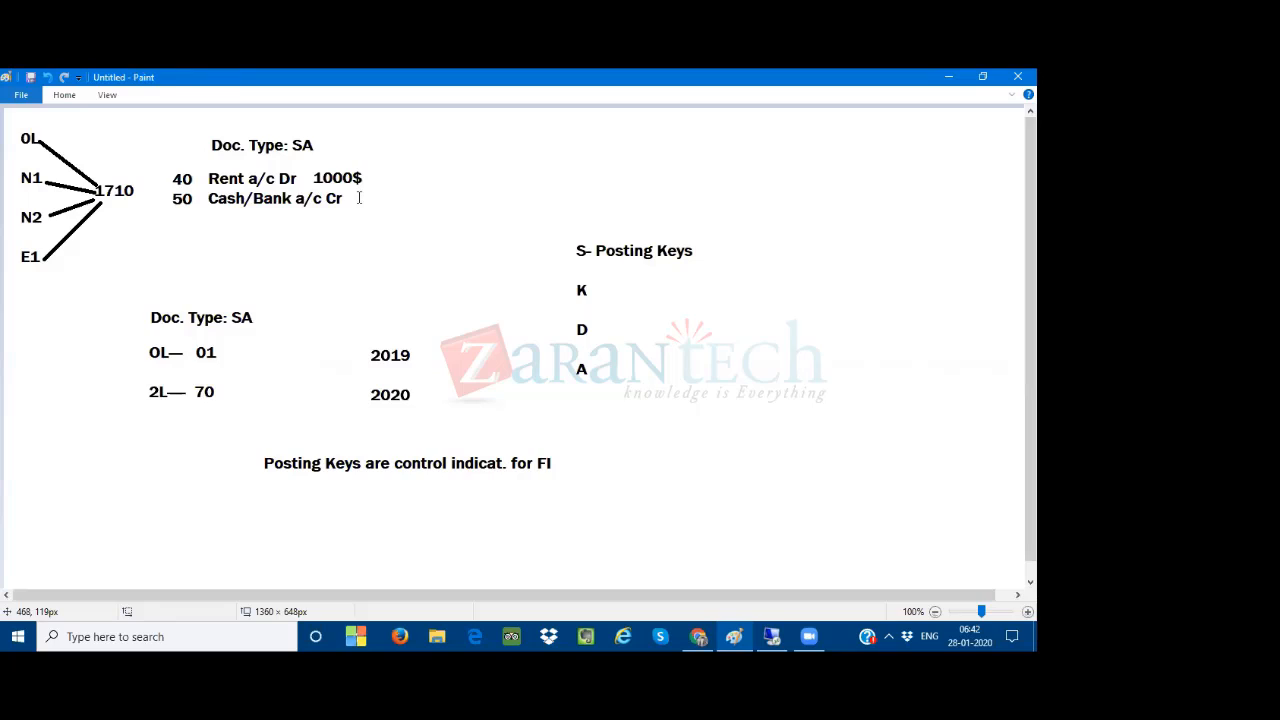
click(358, 197)
text(10)
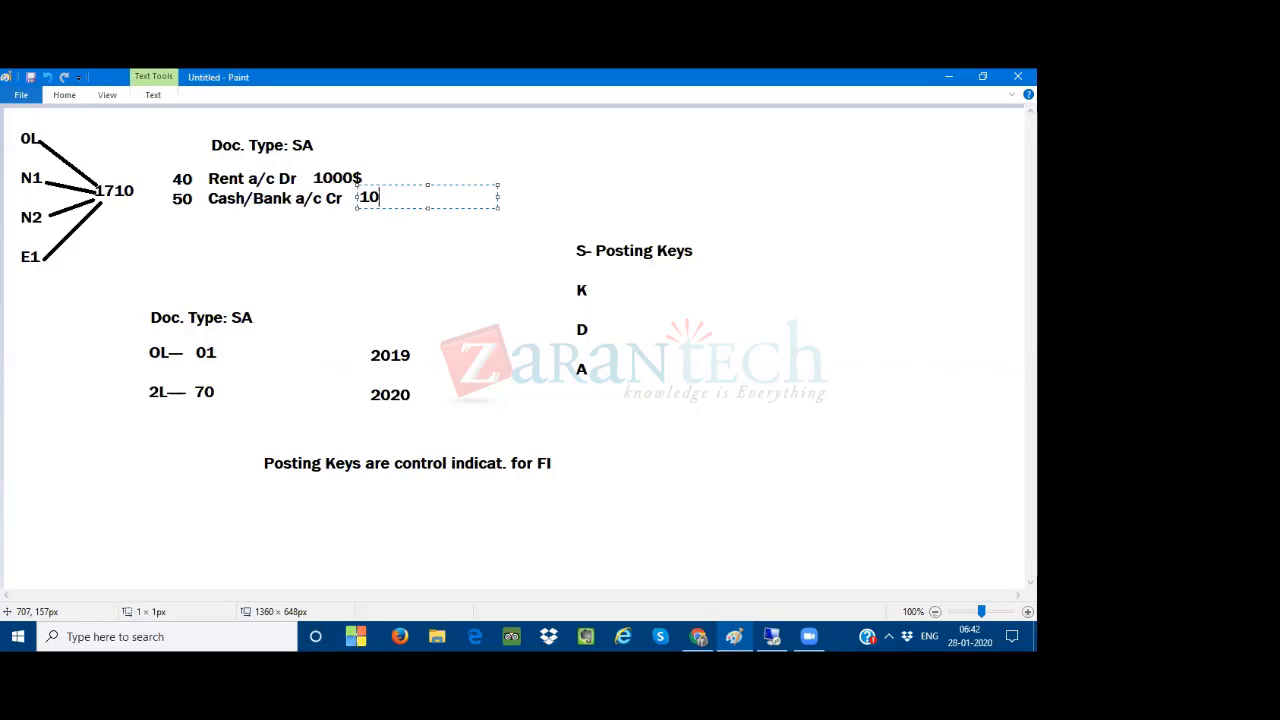
text(00)
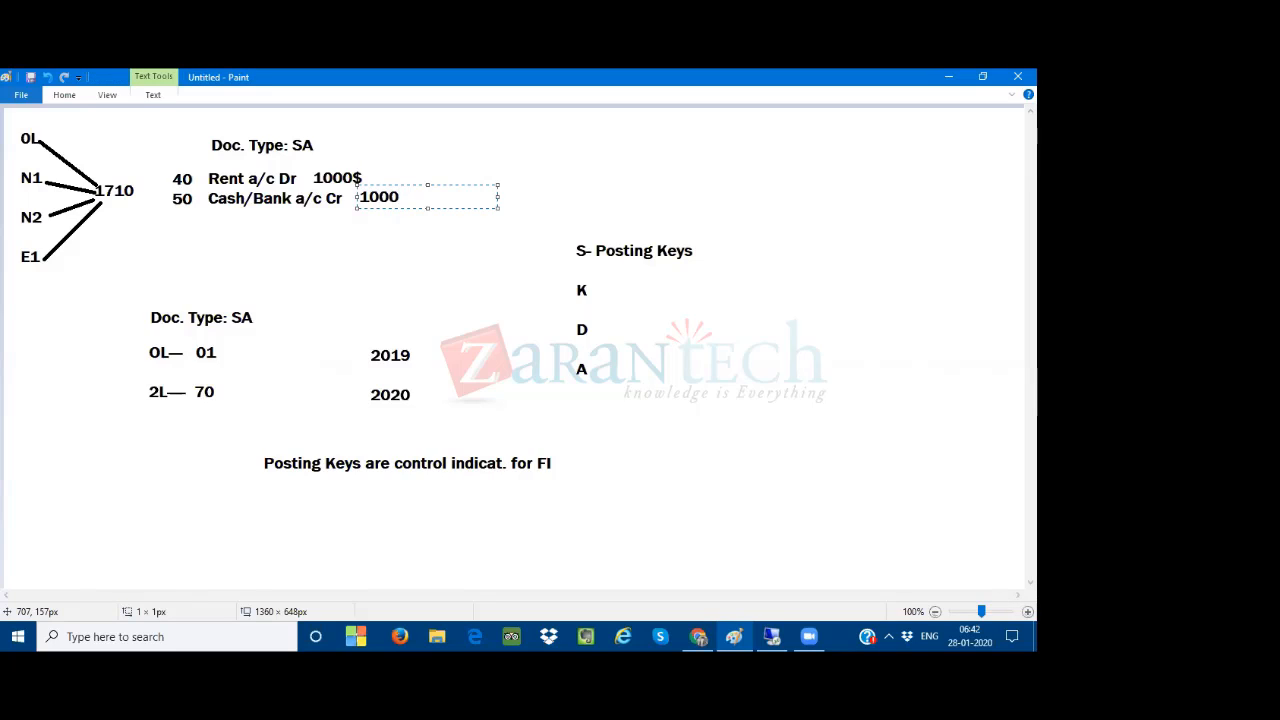
text($)
click(463, 260)
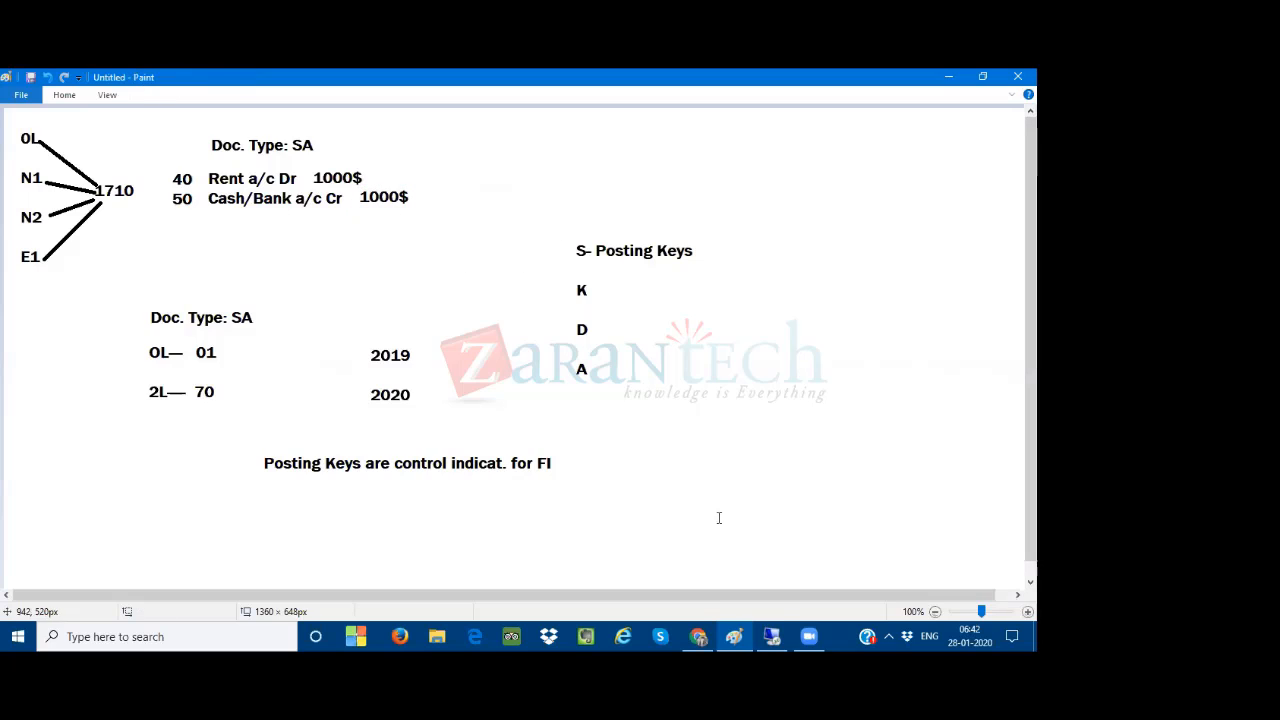
- Return to the SAP G/L account document session and exit to SAP Easy Access, discarding the unposted debit item
click(767, 632)
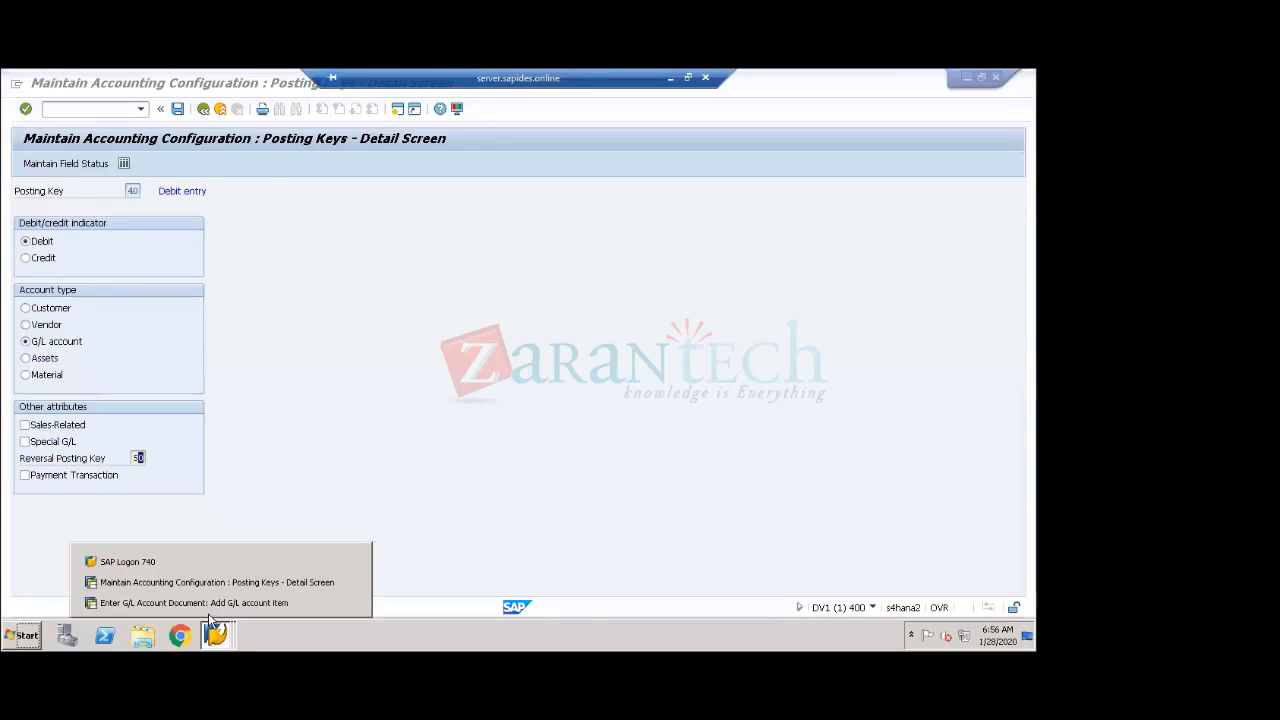
click(200, 602)
drag(143, 258, 52, 250)
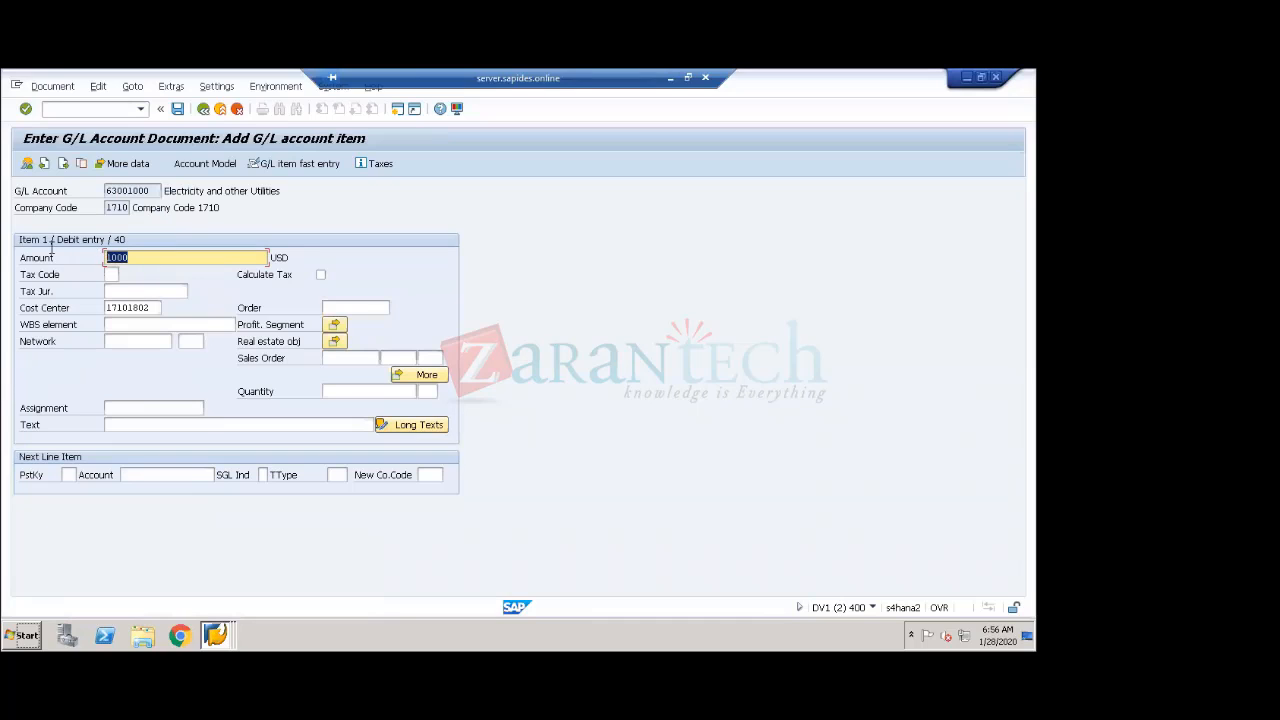
click(136, 258)
click(238, 112)
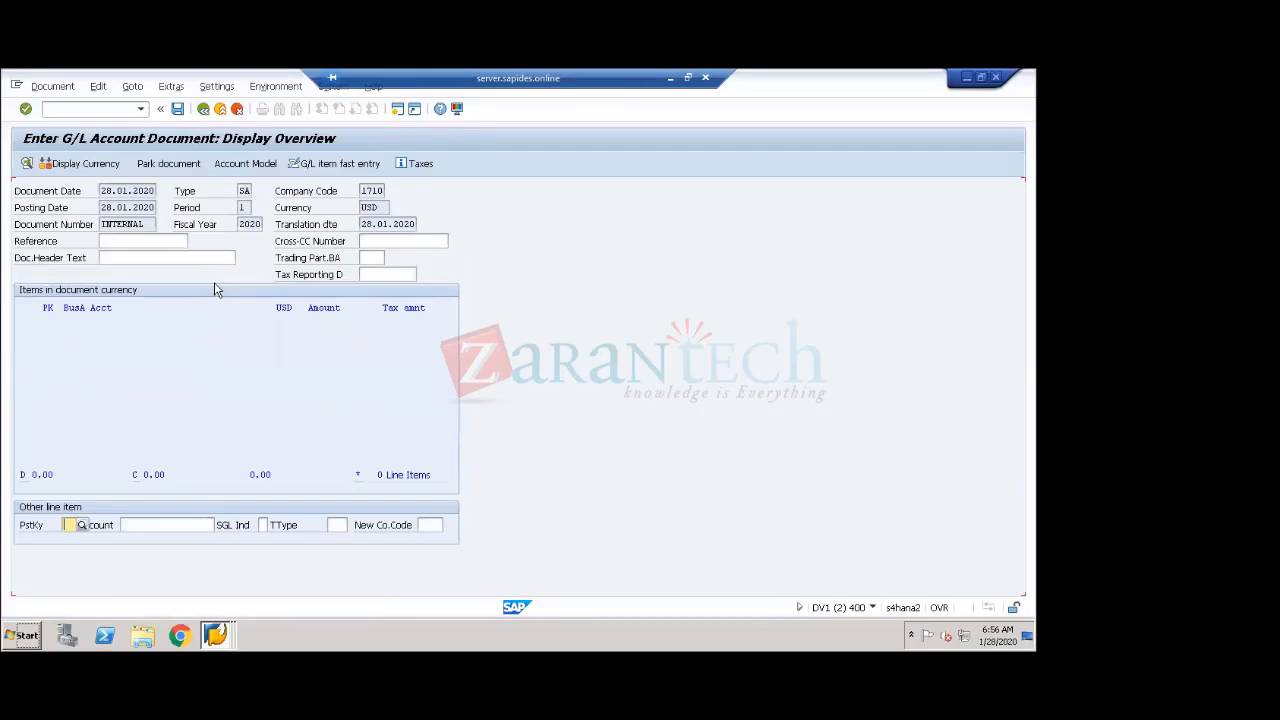
click(203, 108)
click(217, 380)
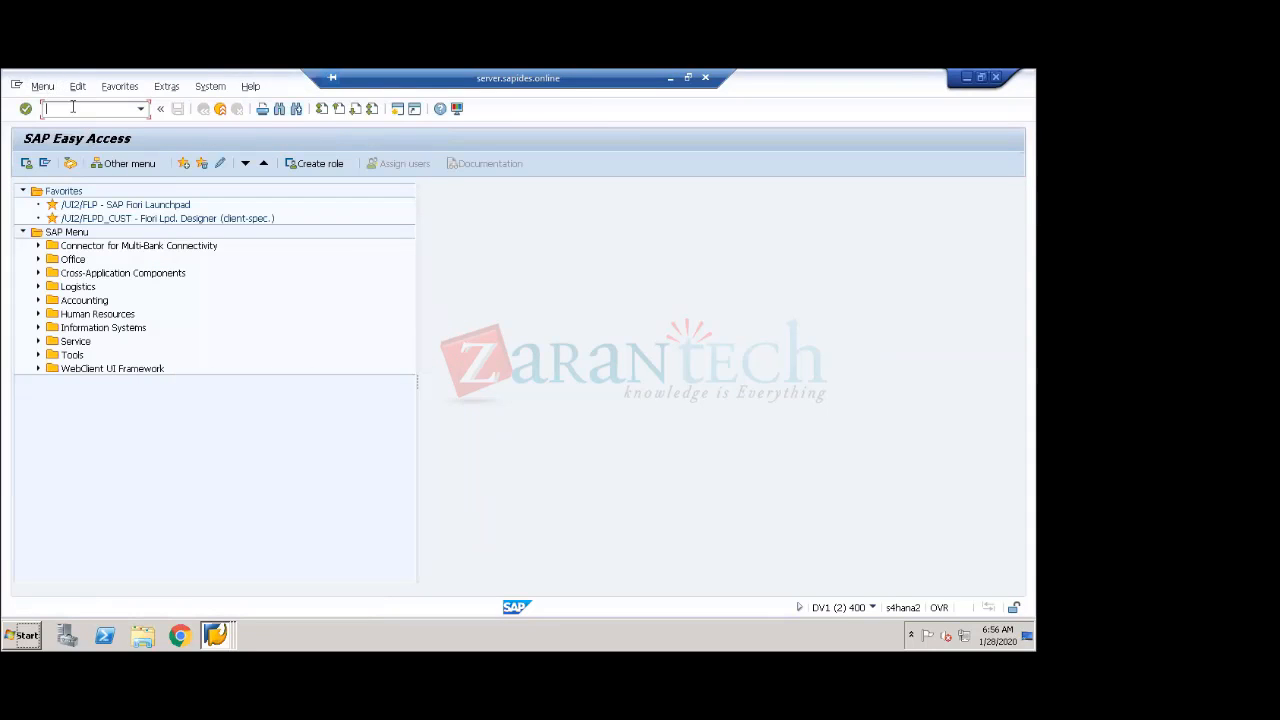
- Display document 100000000 of company code 1710 for fiscal year 2020 with transaction FB03
text(FB03)
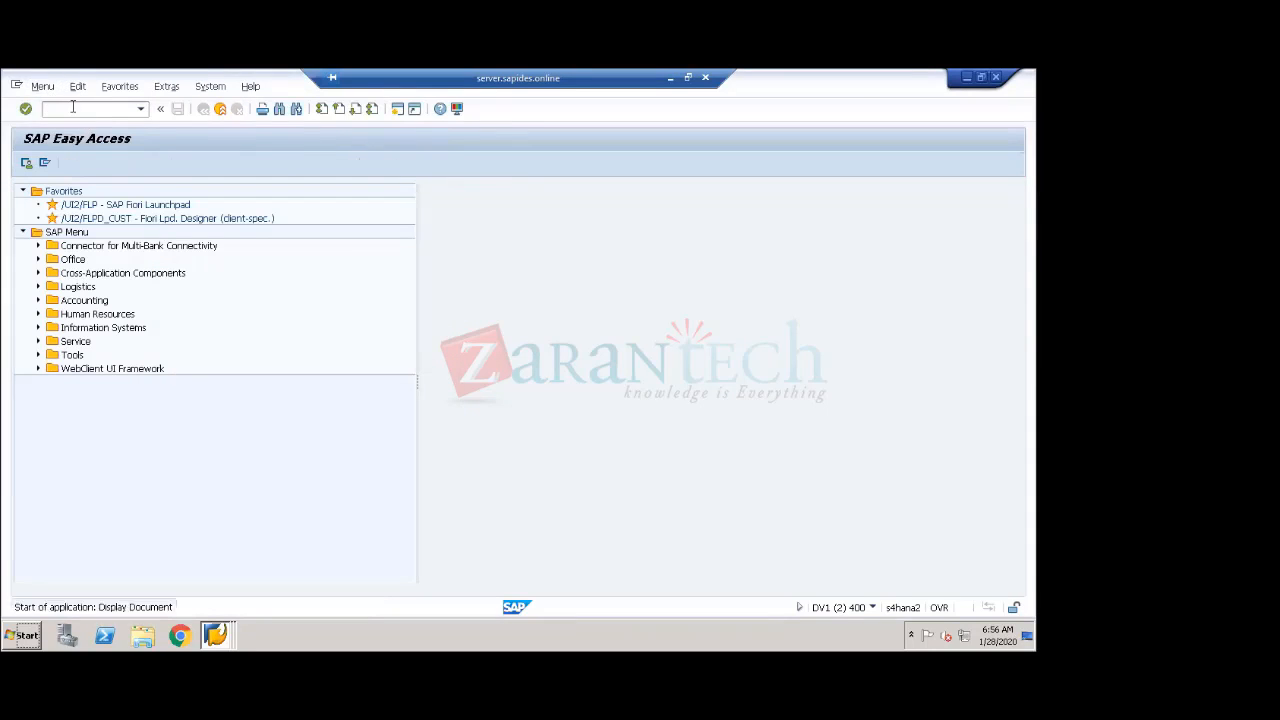
key(Return)
click(159, 257)
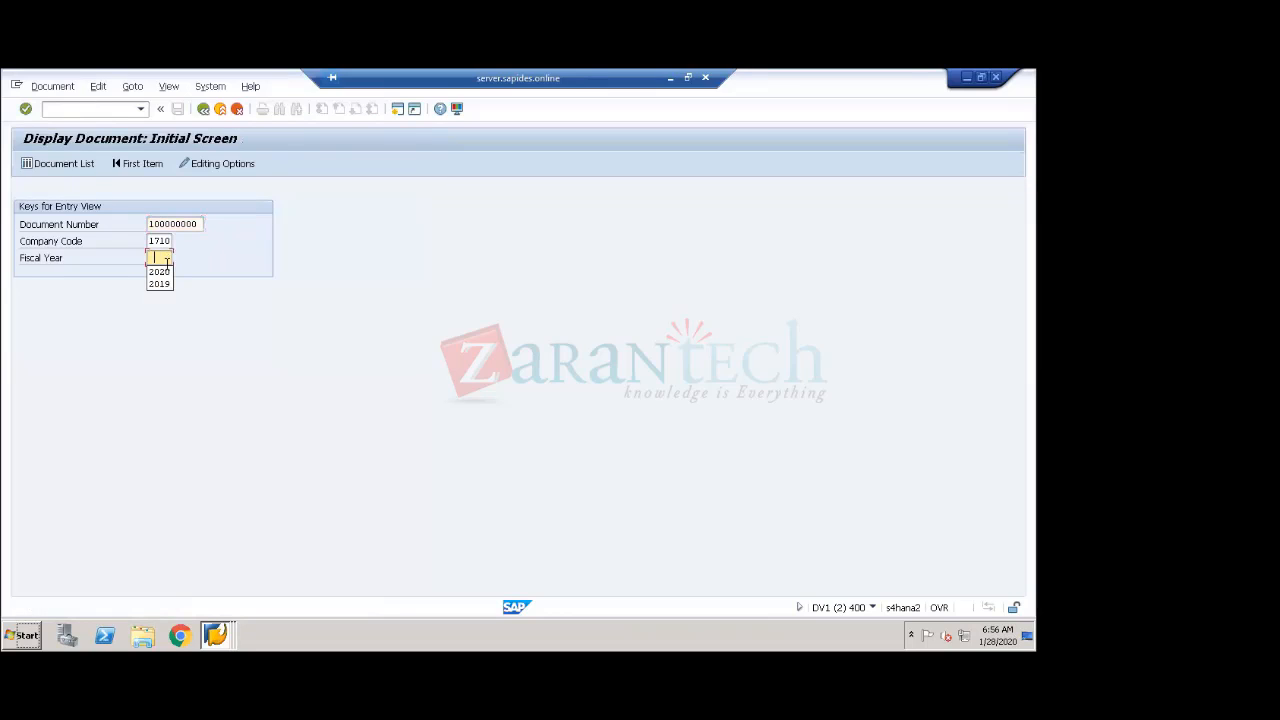
click(165, 272)
key(Return)
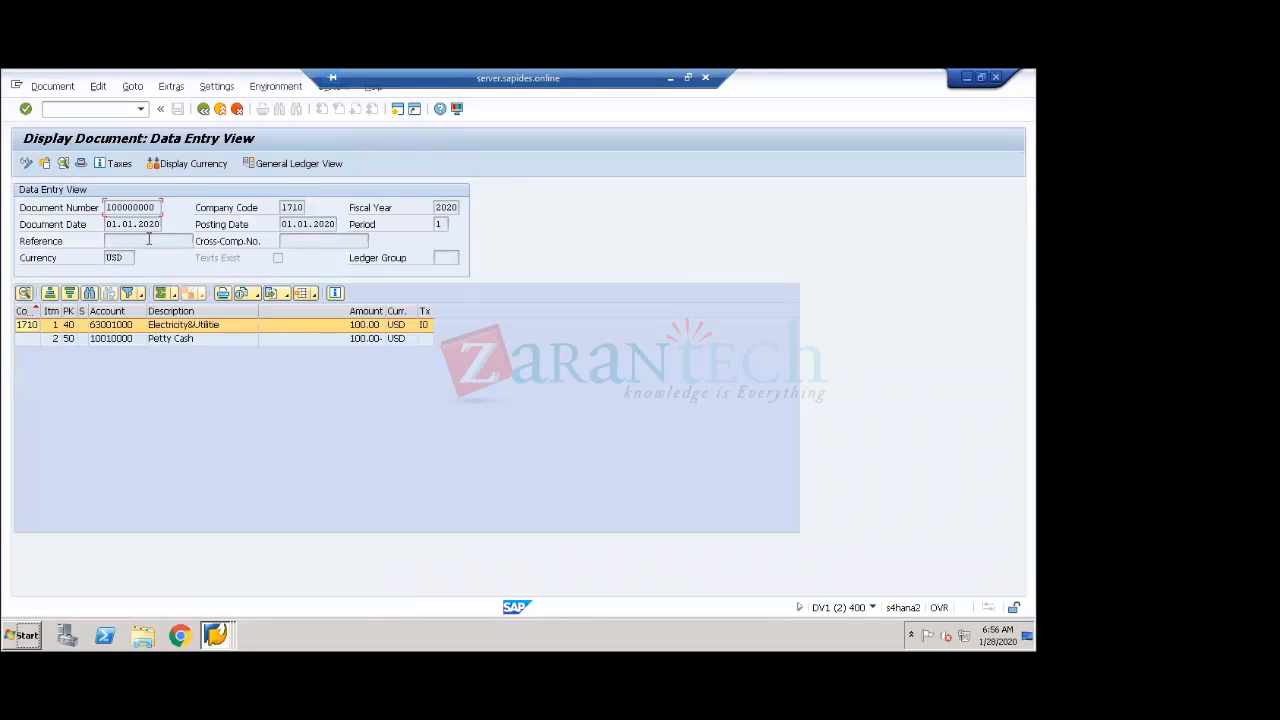
- Switch the document to change mode and open line item 1, the Electricity and Utilities posting
click(62, 88)
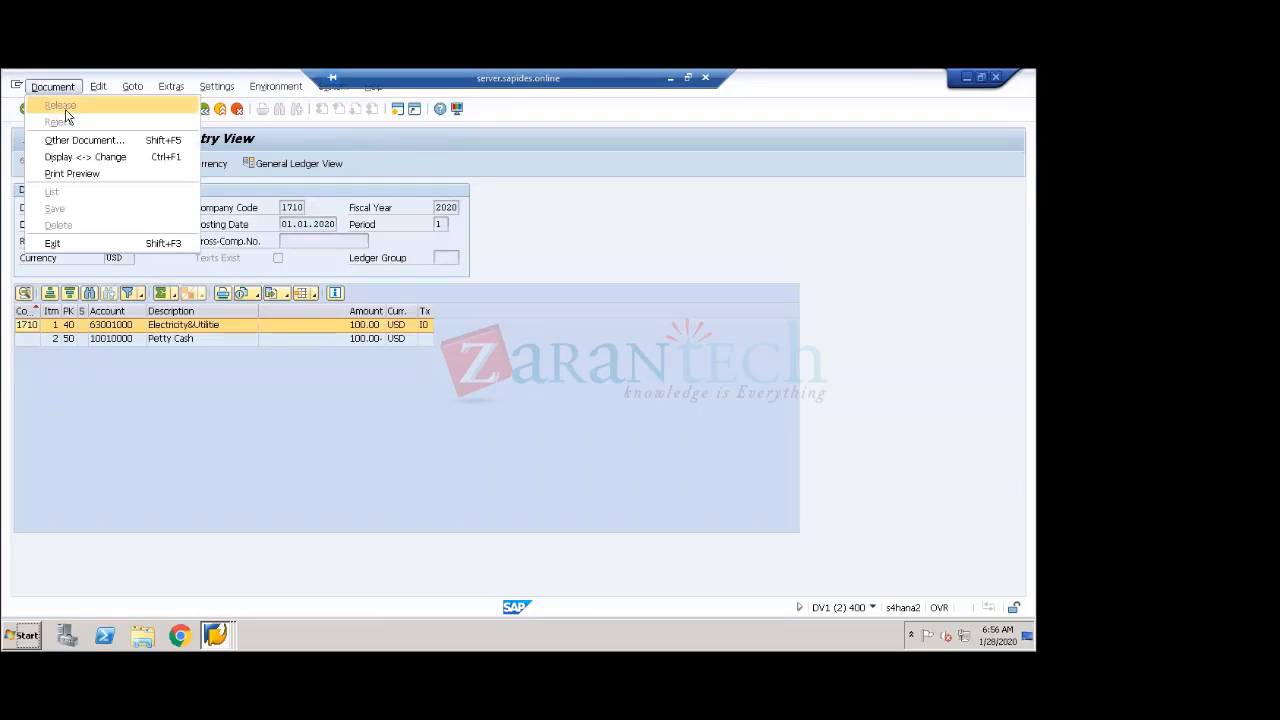
click(106, 163)
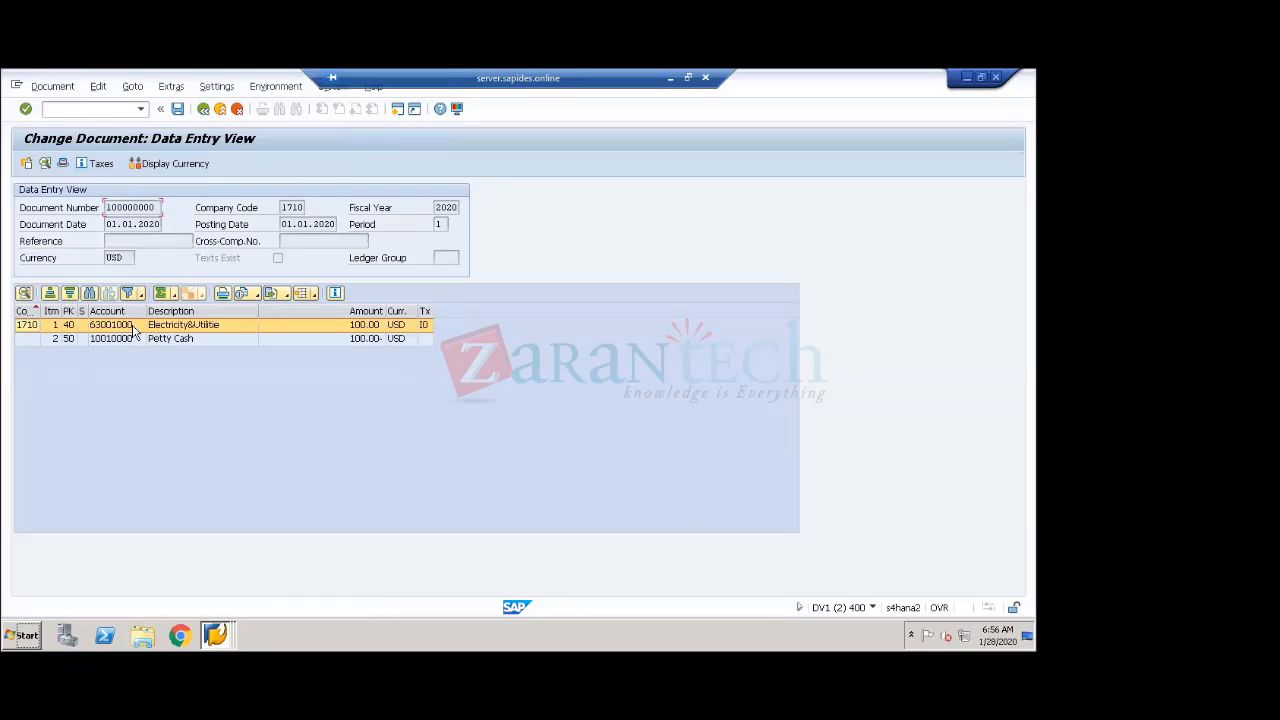
double_click(140, 326)
- Check which fields of the posted debit item can be changed, comparing the amount, tax code and text
click(151, 258)
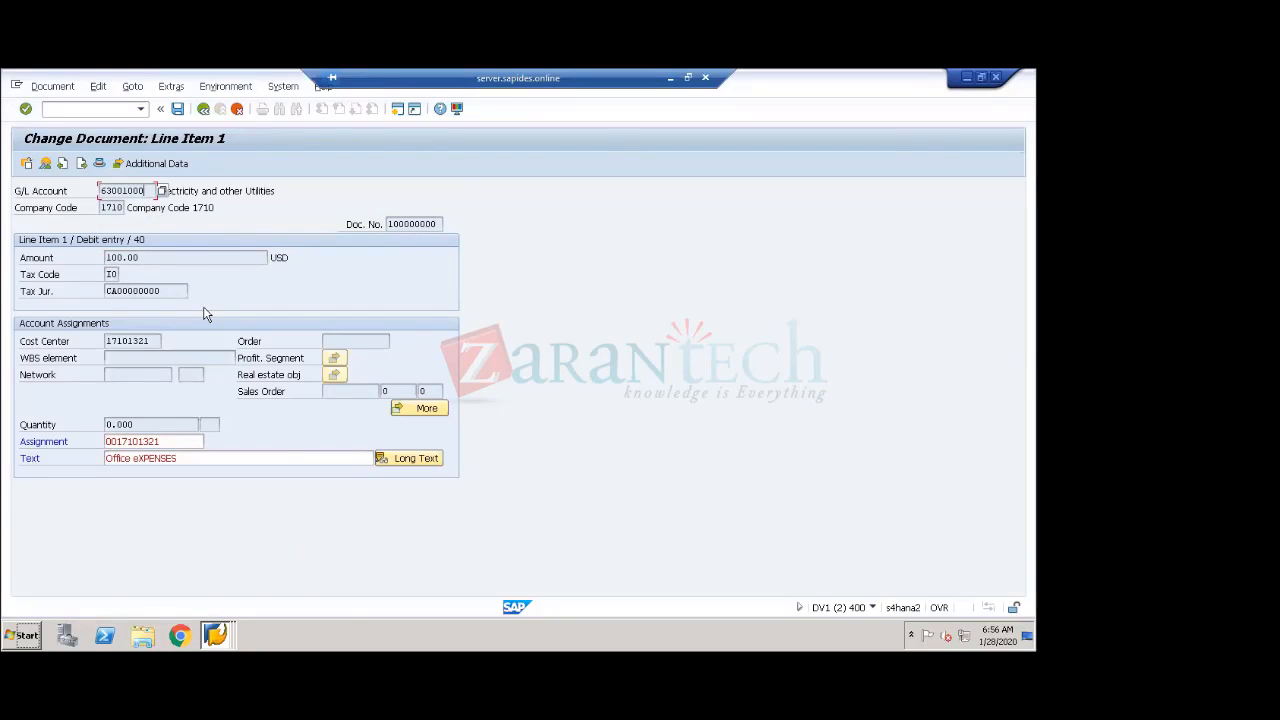
click(131, 279)
click(38, 460)
click(200, 457)
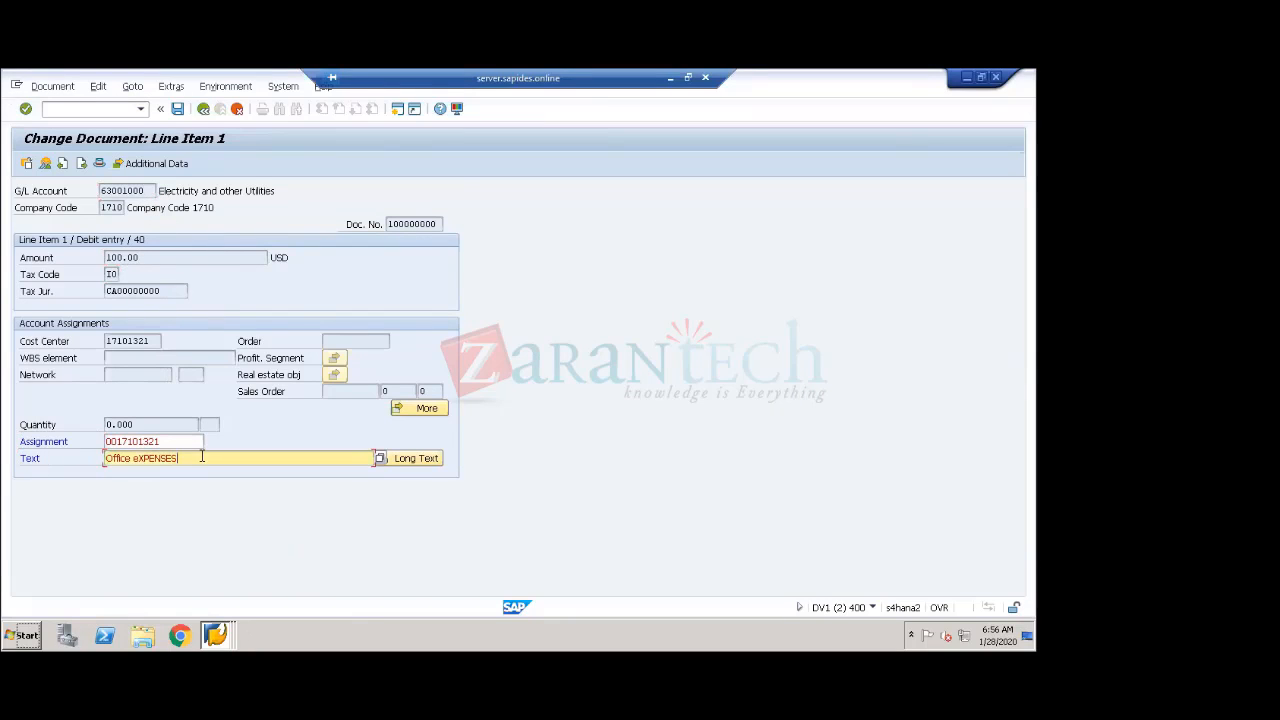
click(43, 258)
click(164, 257)
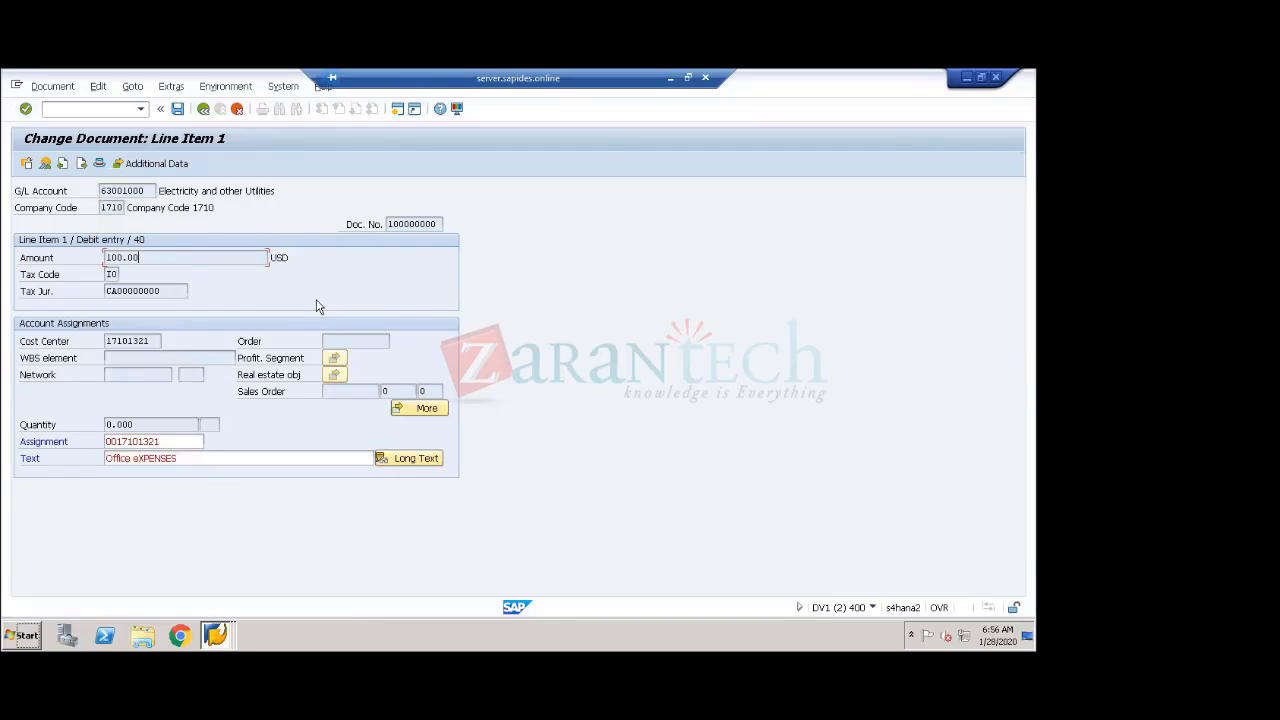
drag(438, 225, 381, 229)
drag(150, 257, 103, 259)
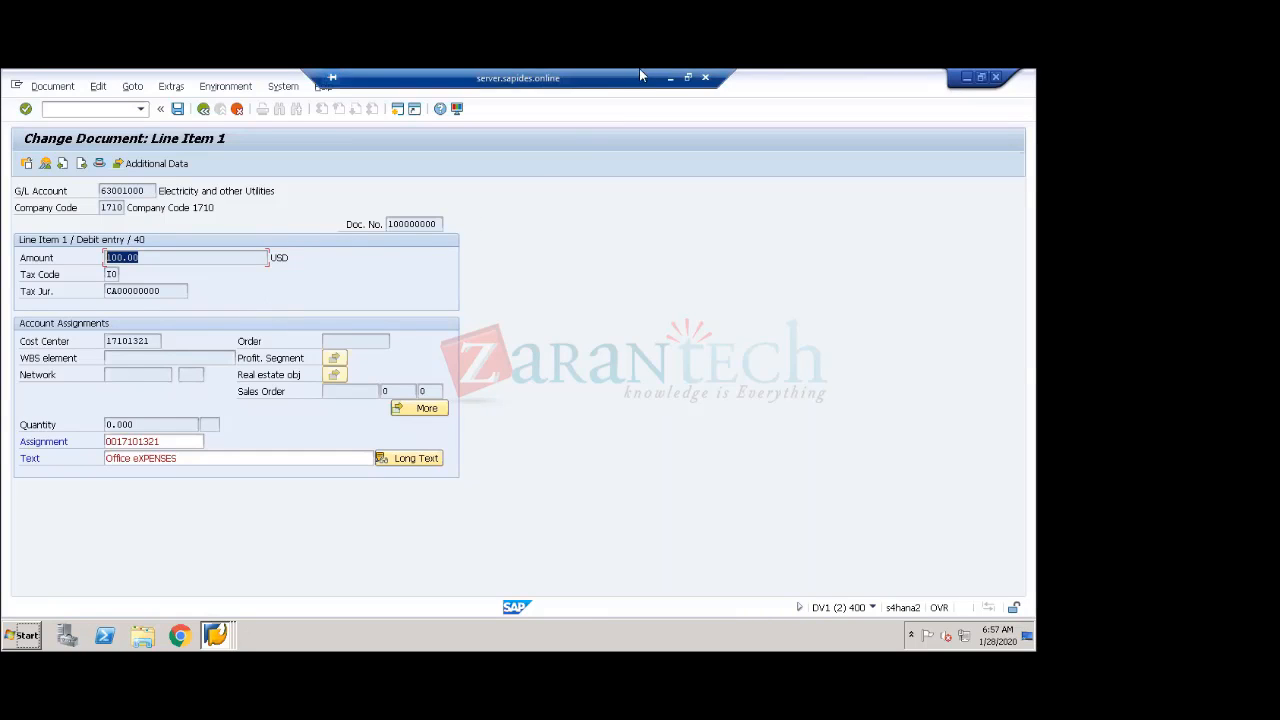
- Check the posted document's number and note 100000000 beside Doc. Type: SA in Paint
click(670, 77)
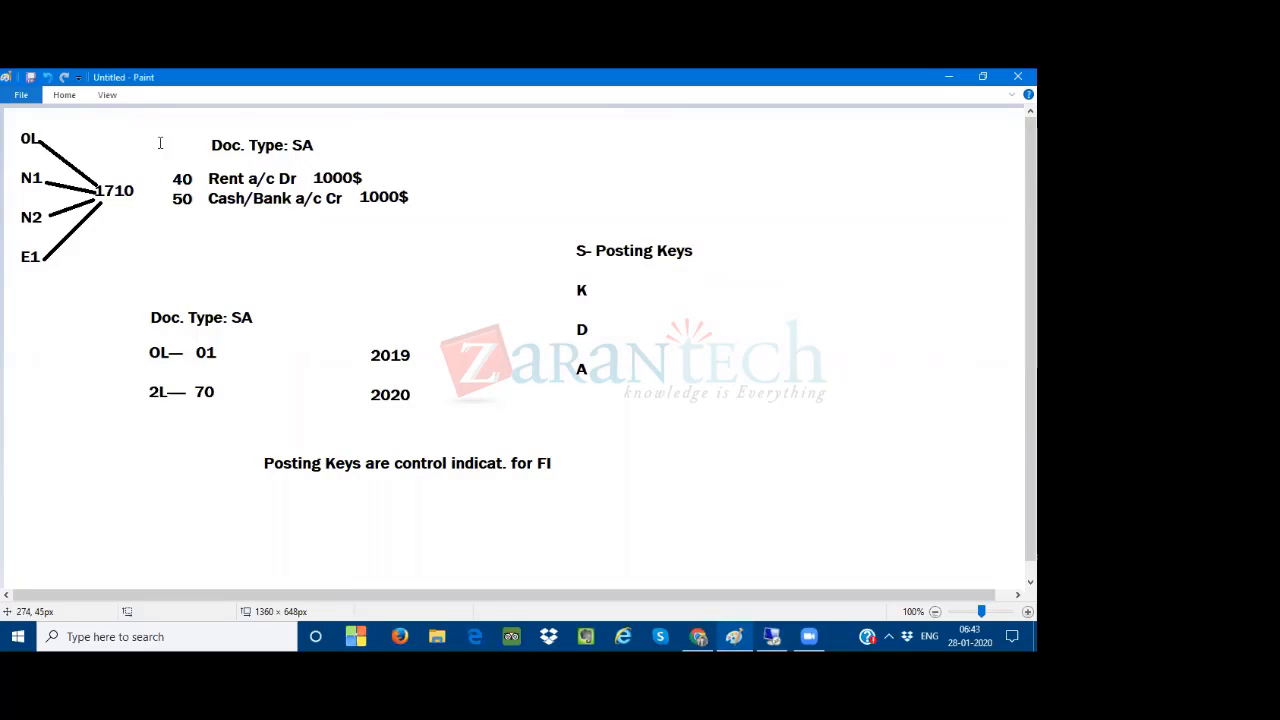
click(766, 636)
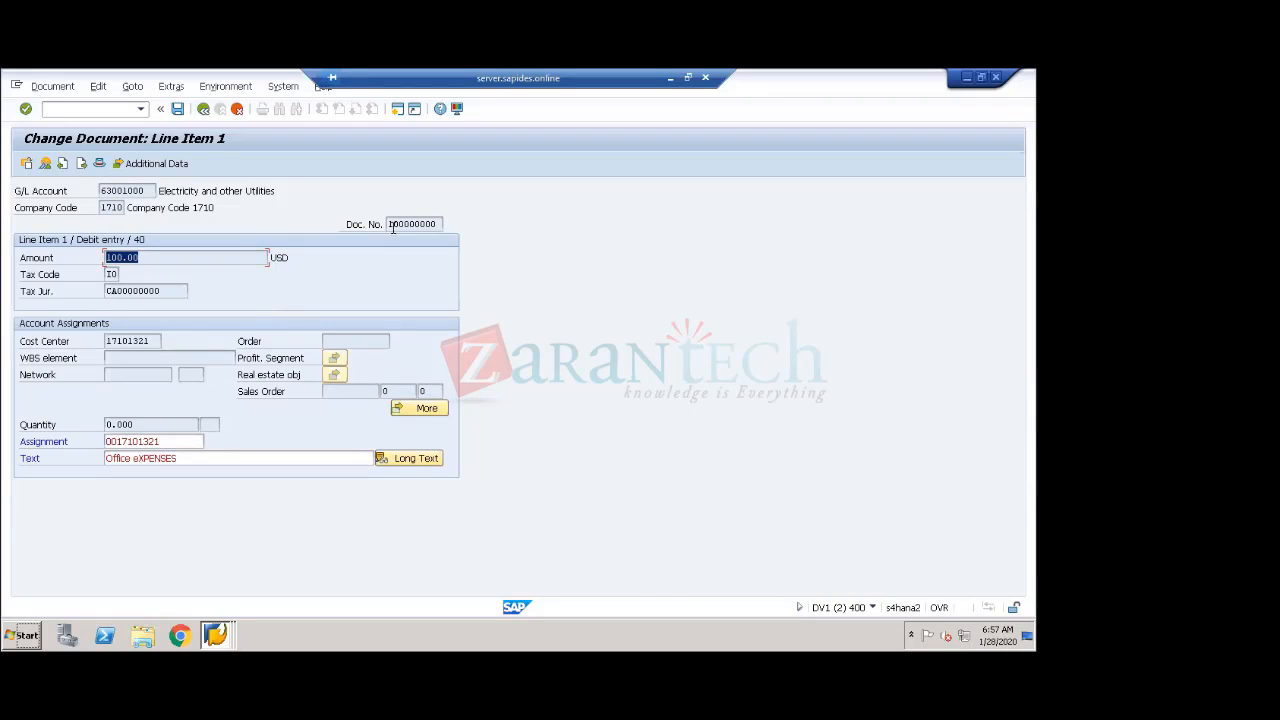
drag(388, 224, 451, 230)
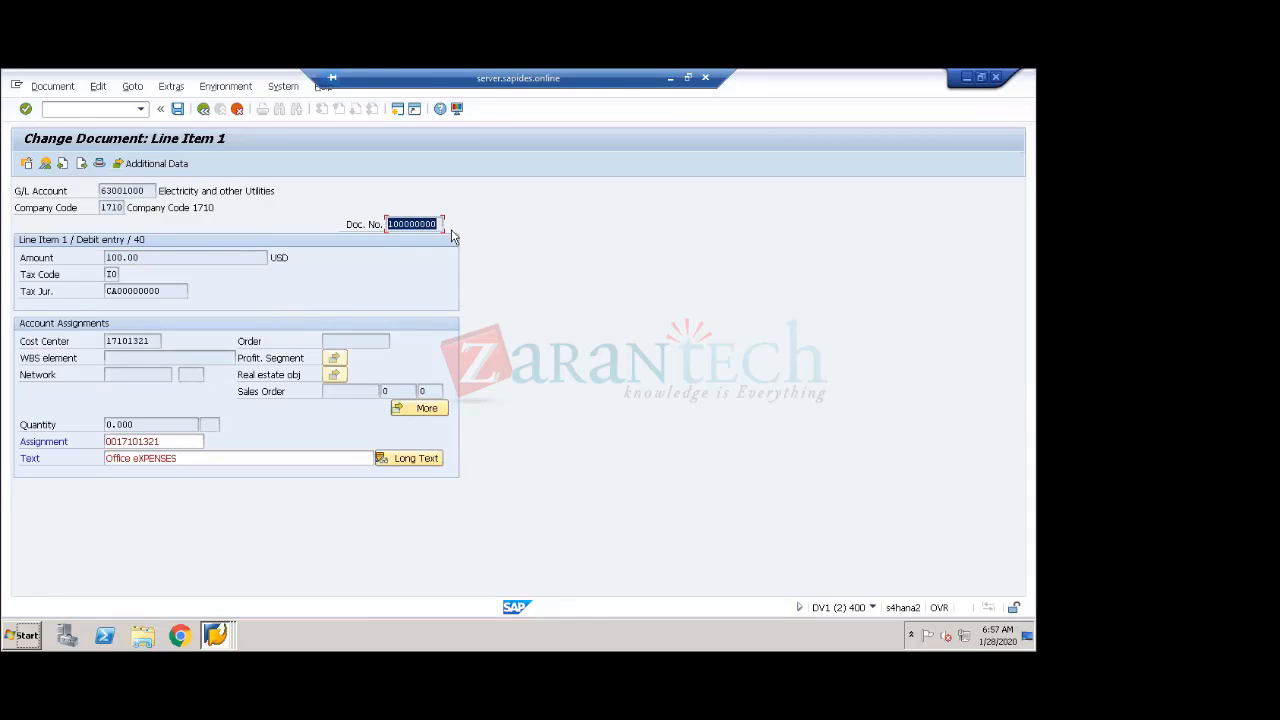
click(451, 229)
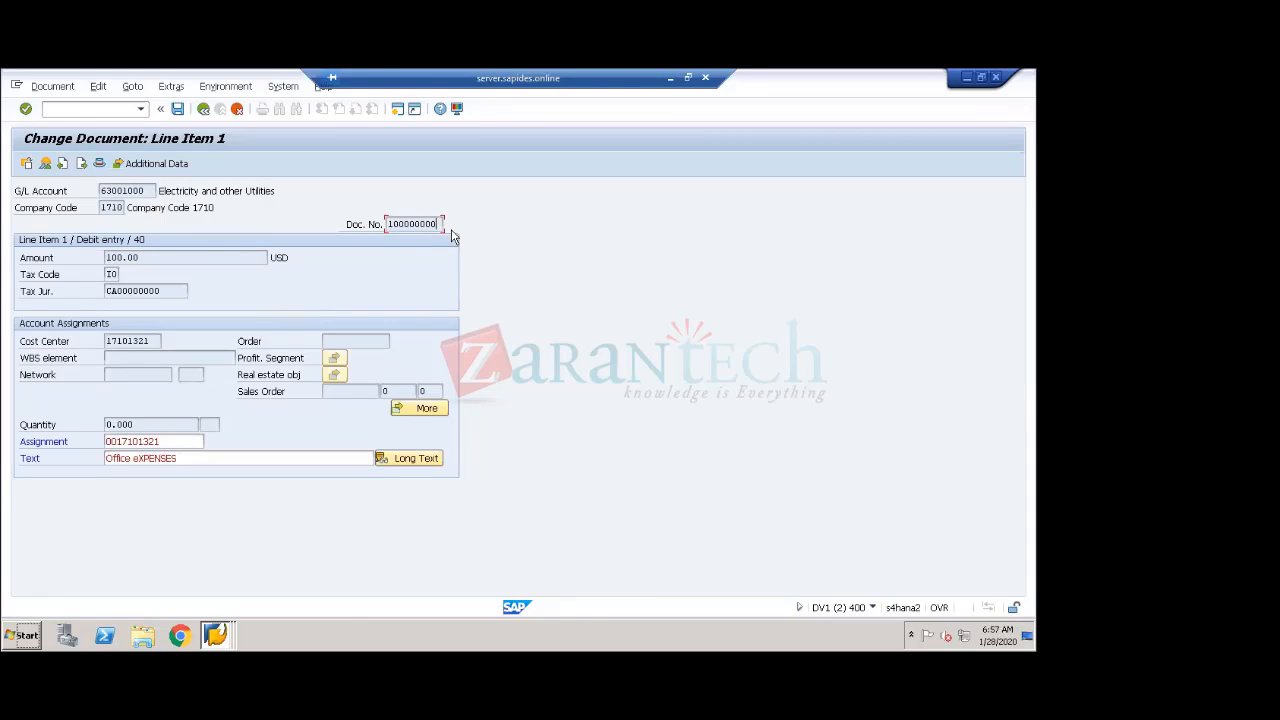
click(670, 78)
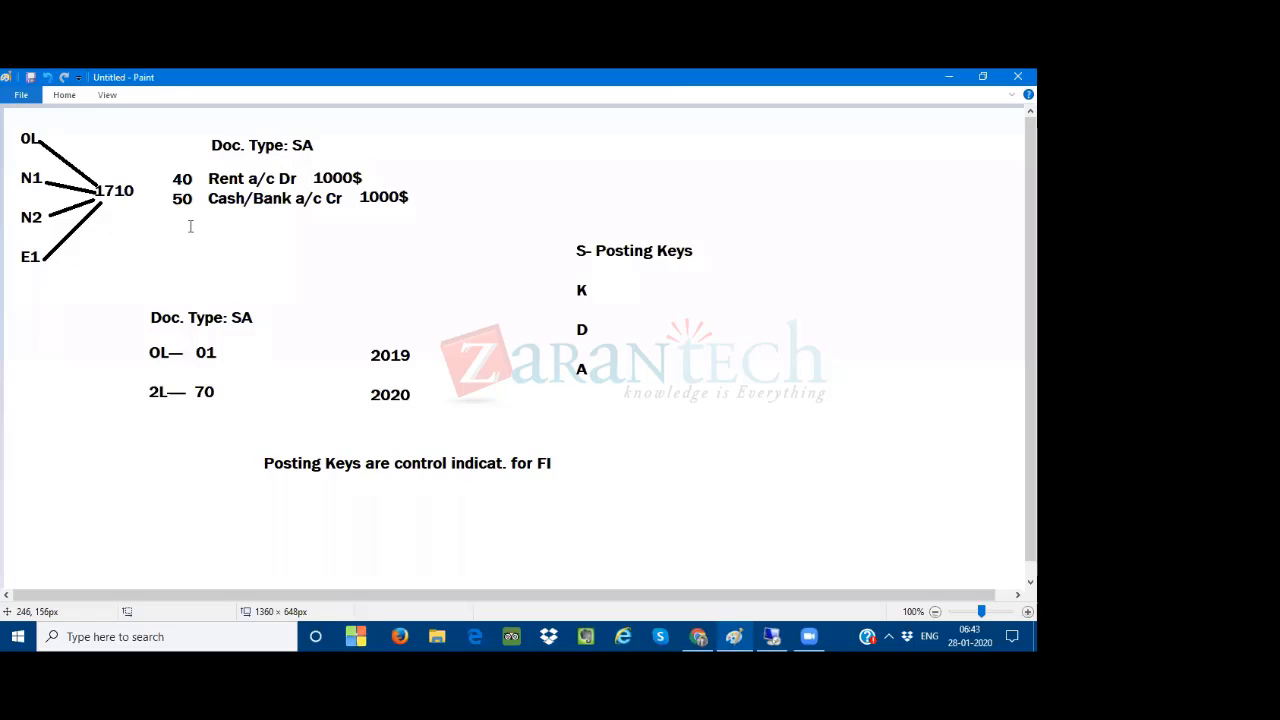
click(397, 147)
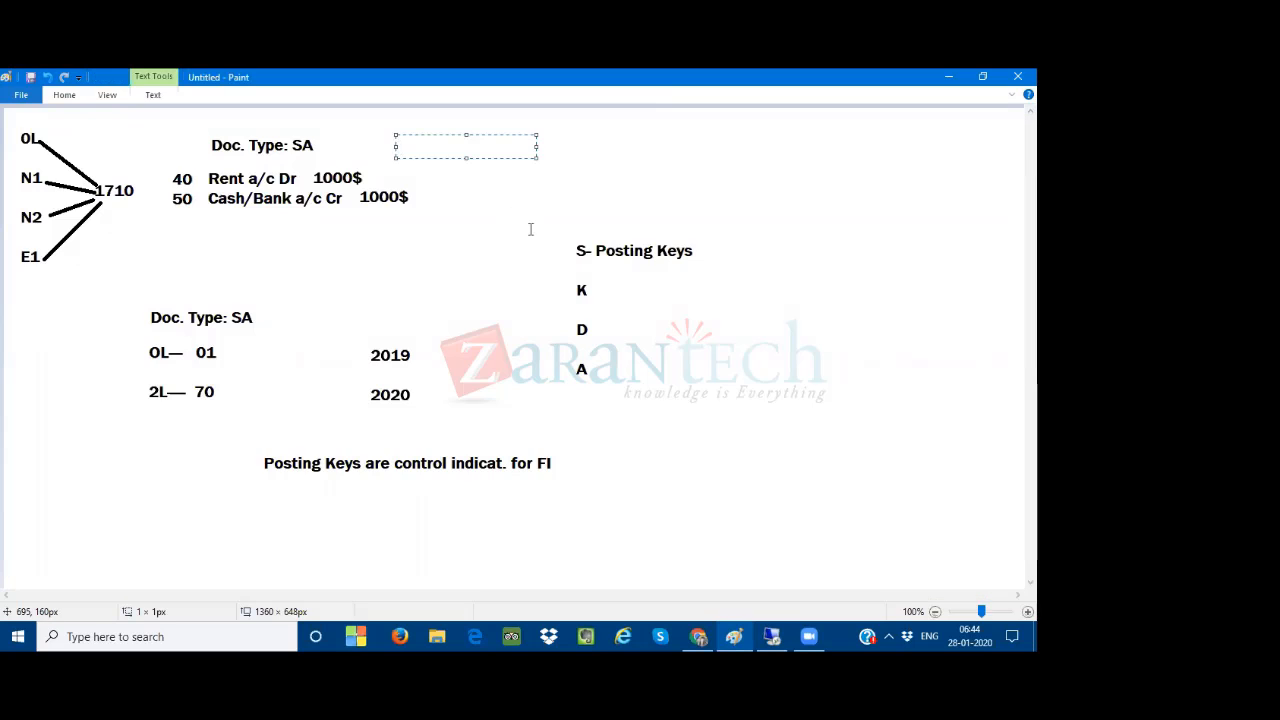
text(100000000)
click(211, 176)
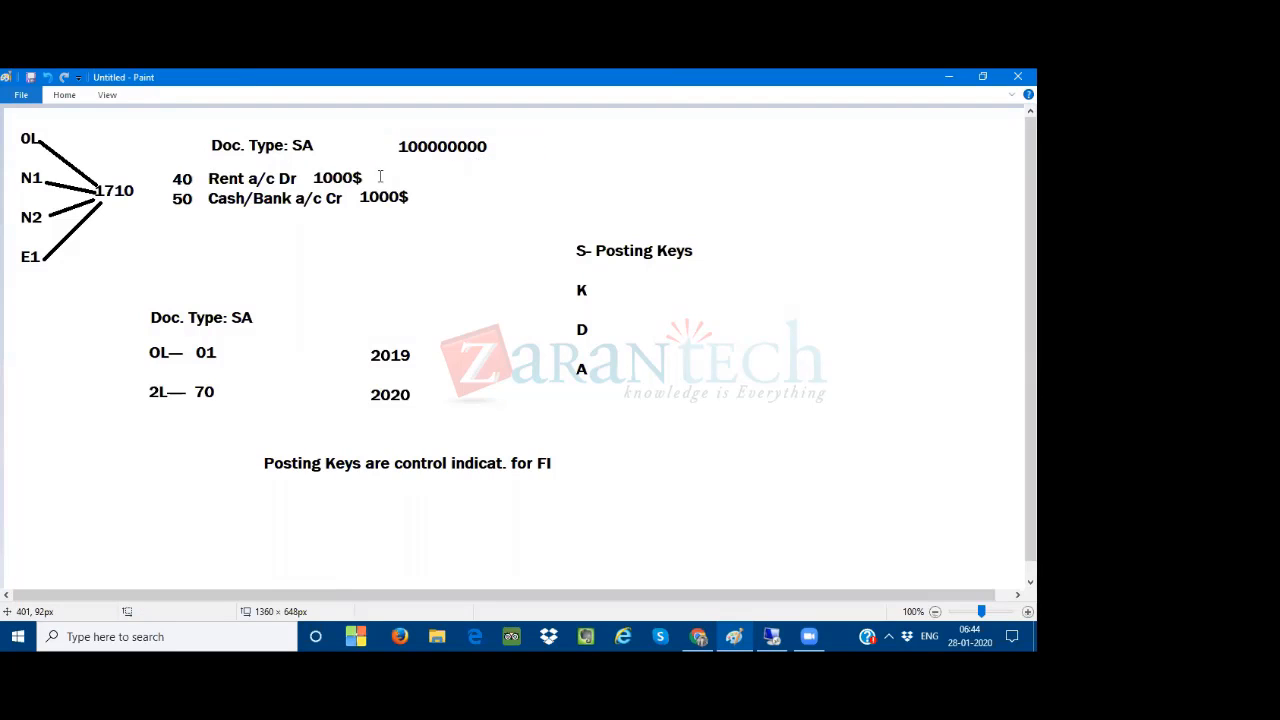
- Add the reversal line "50- Rent a/c" below the document number in Paint
click(485, 173)
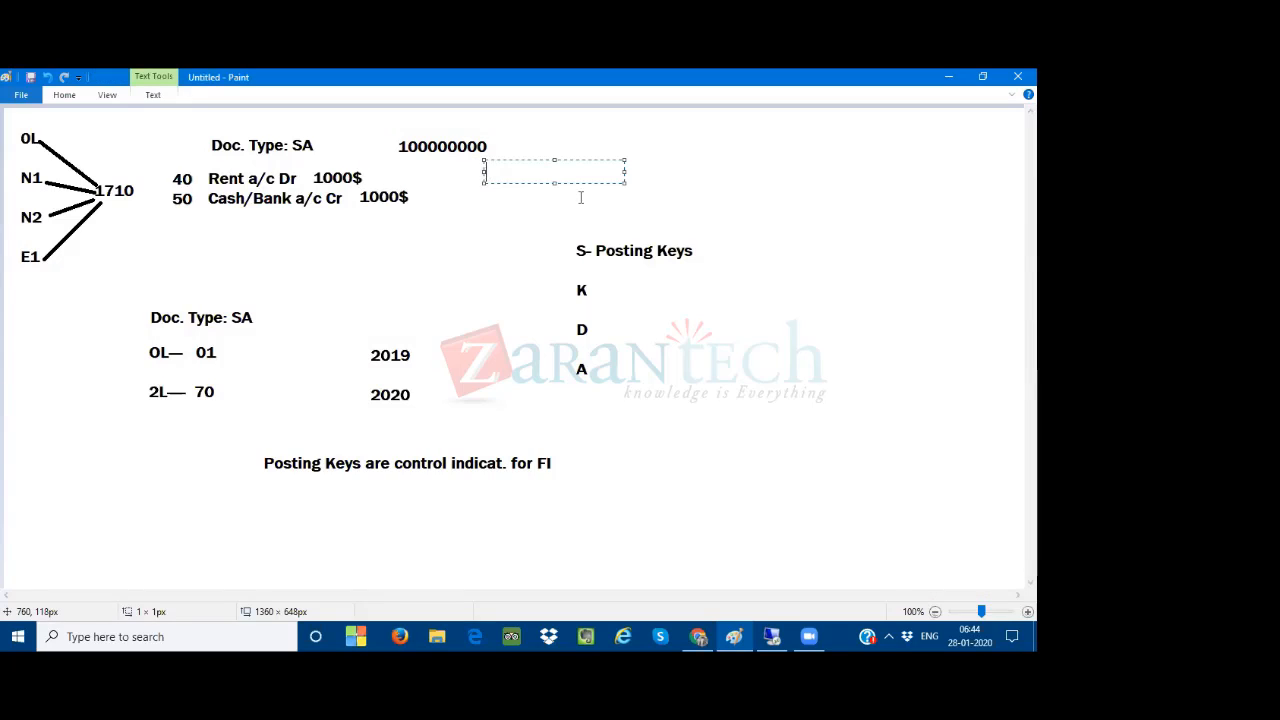
text(50- Rent a/c)
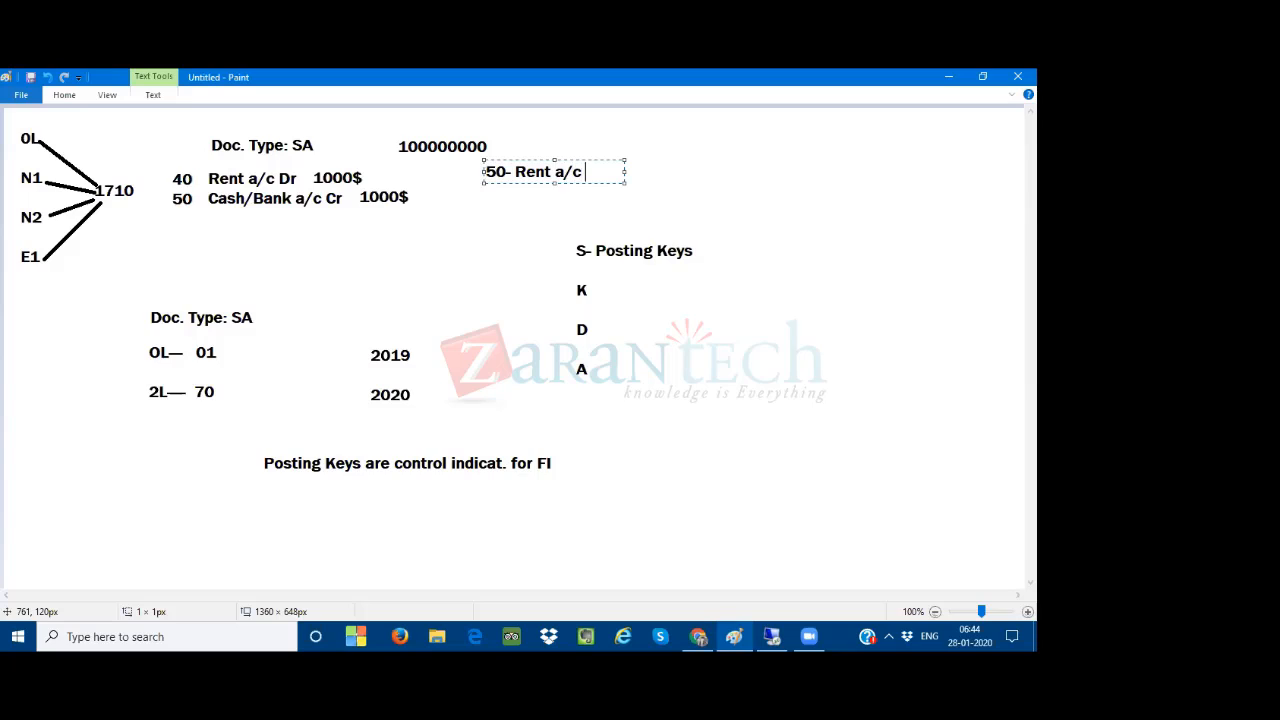
click(480, 200)
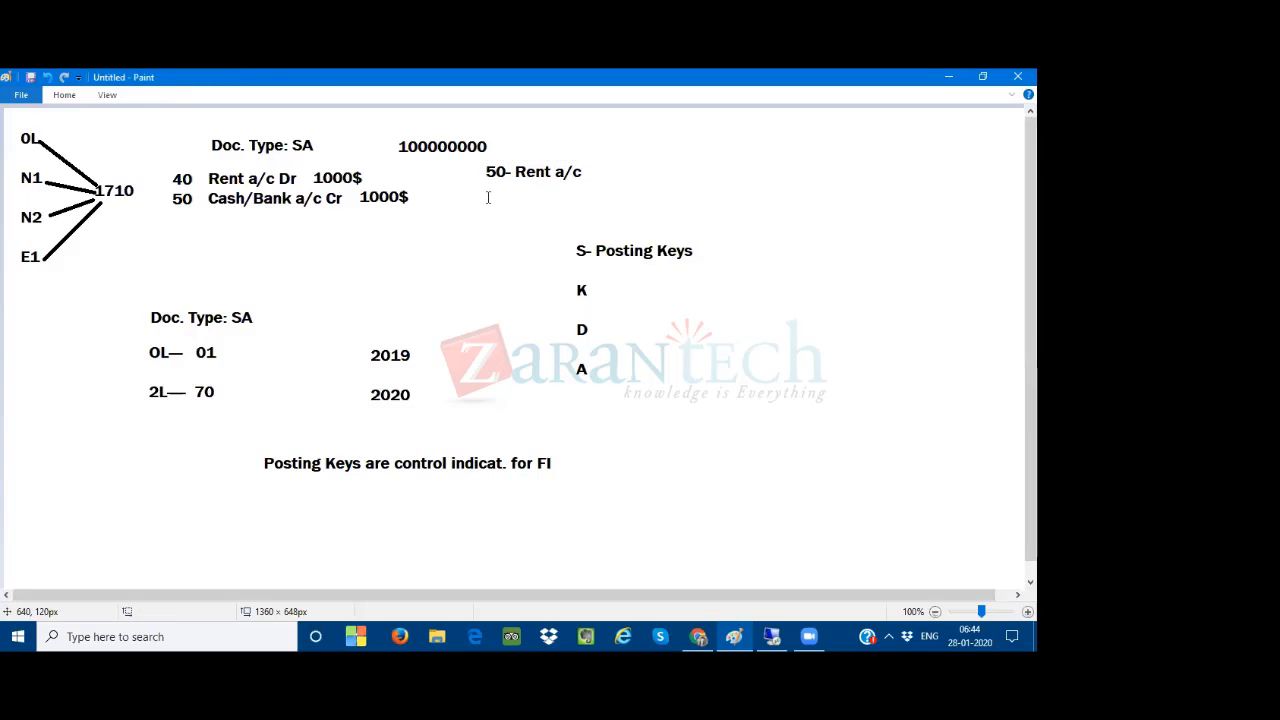
- Add the reversal line "40- Cash/Bank a/c" below "50- Rent a/c" in the Paint notes
click(487, 196)
text(40-)
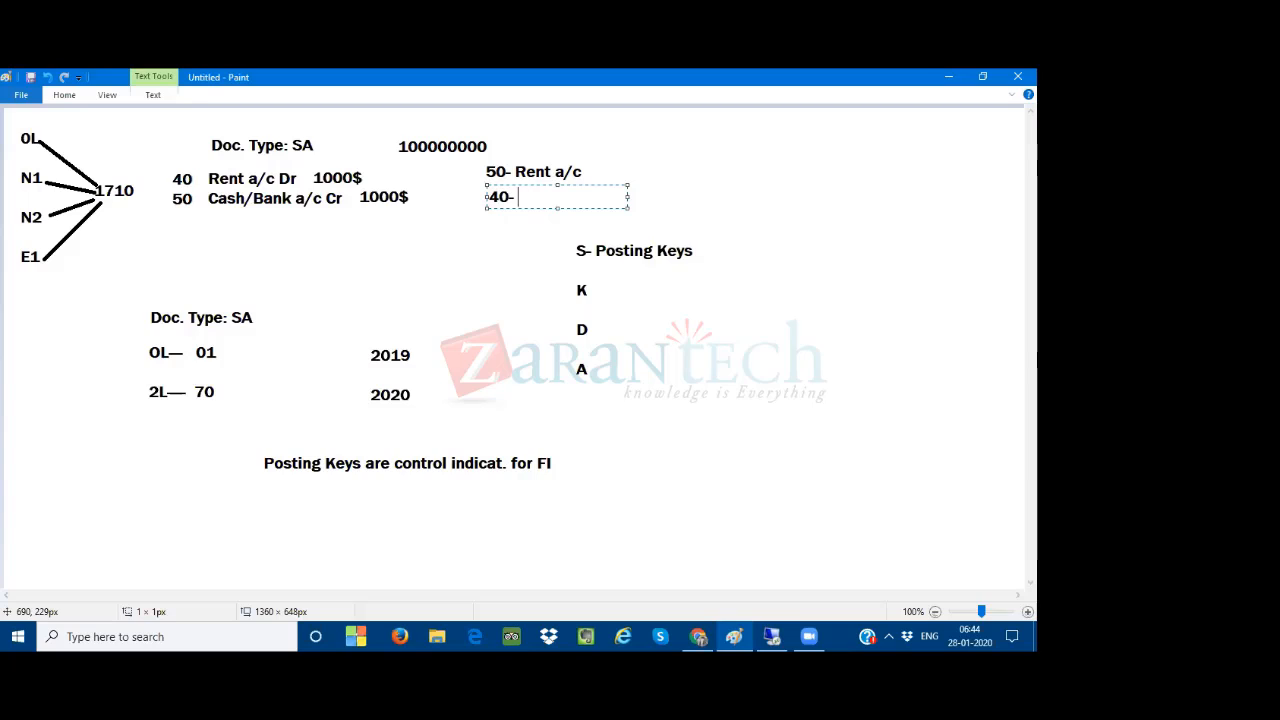
text( Cash/Ban)
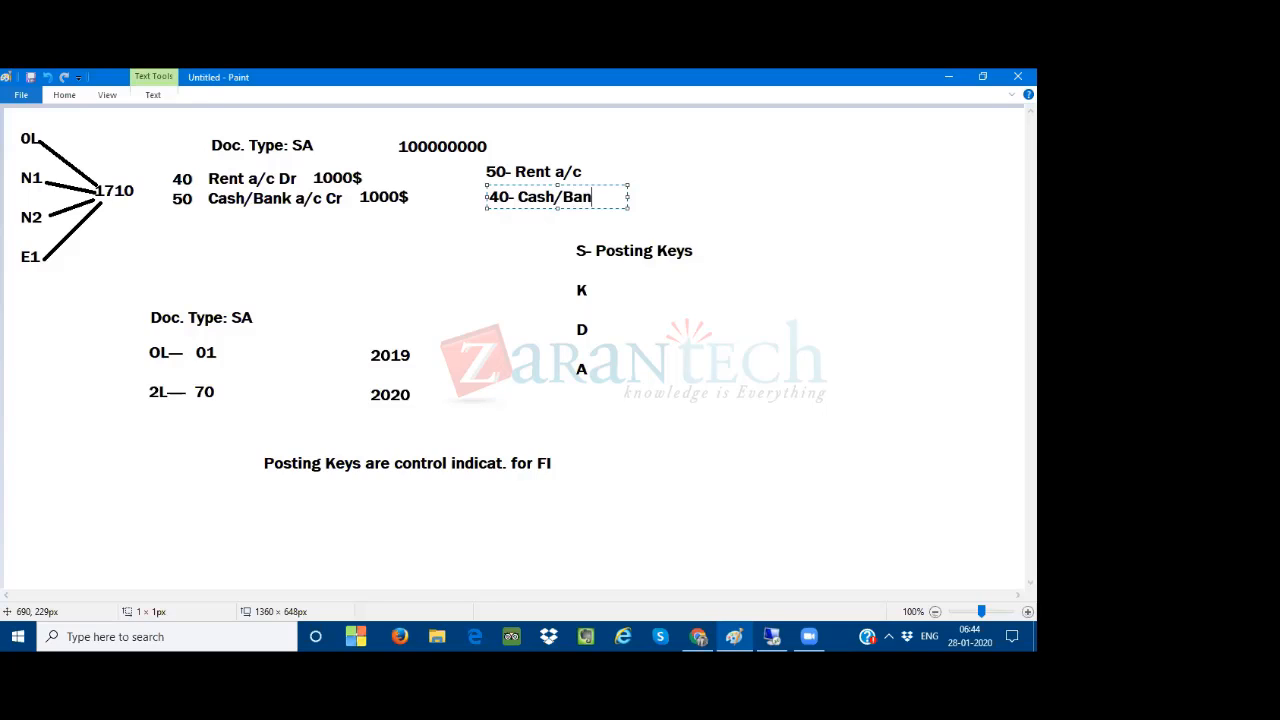
text(k a/c)
drag(630, 207, 657, 206)
click(399, 145)
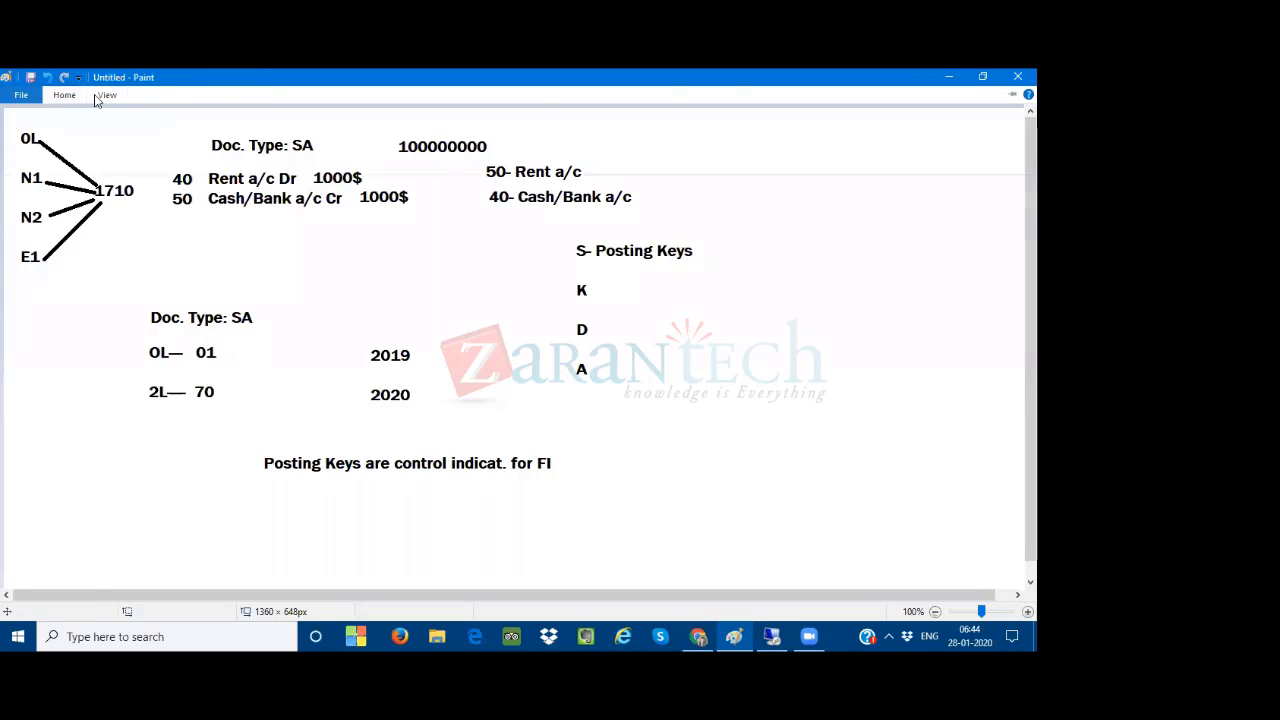
- Cross out the original Doc. Type: SA entry with two diagonal black lines
click(66, 96)
click(291, 116)
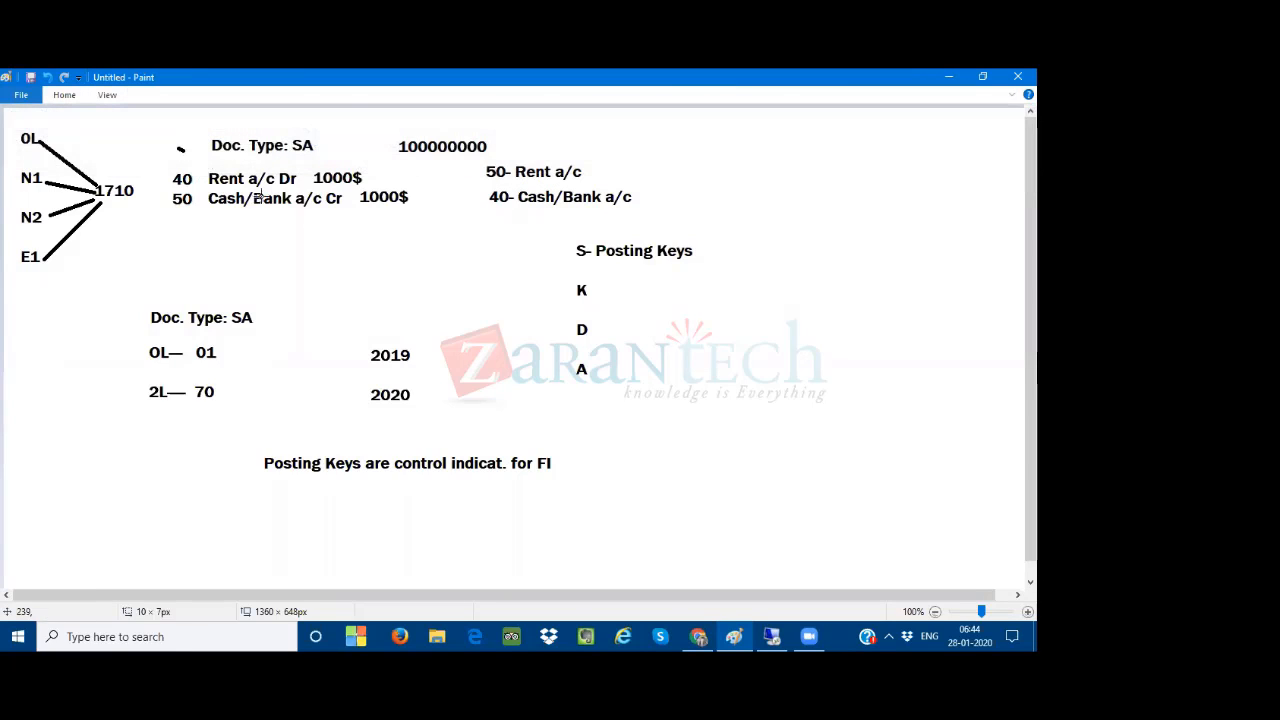
drag(177, 148, 364, 251)
drag(341, 114, 209, 240)
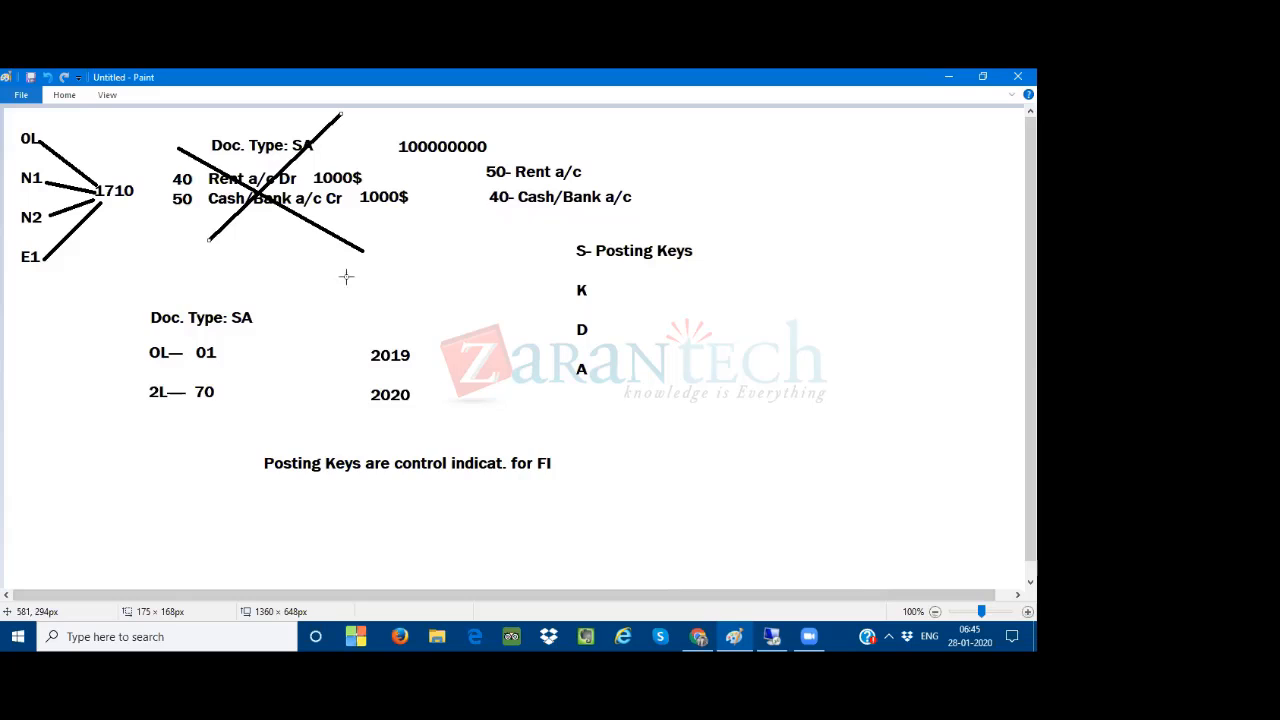
click(64, 95)
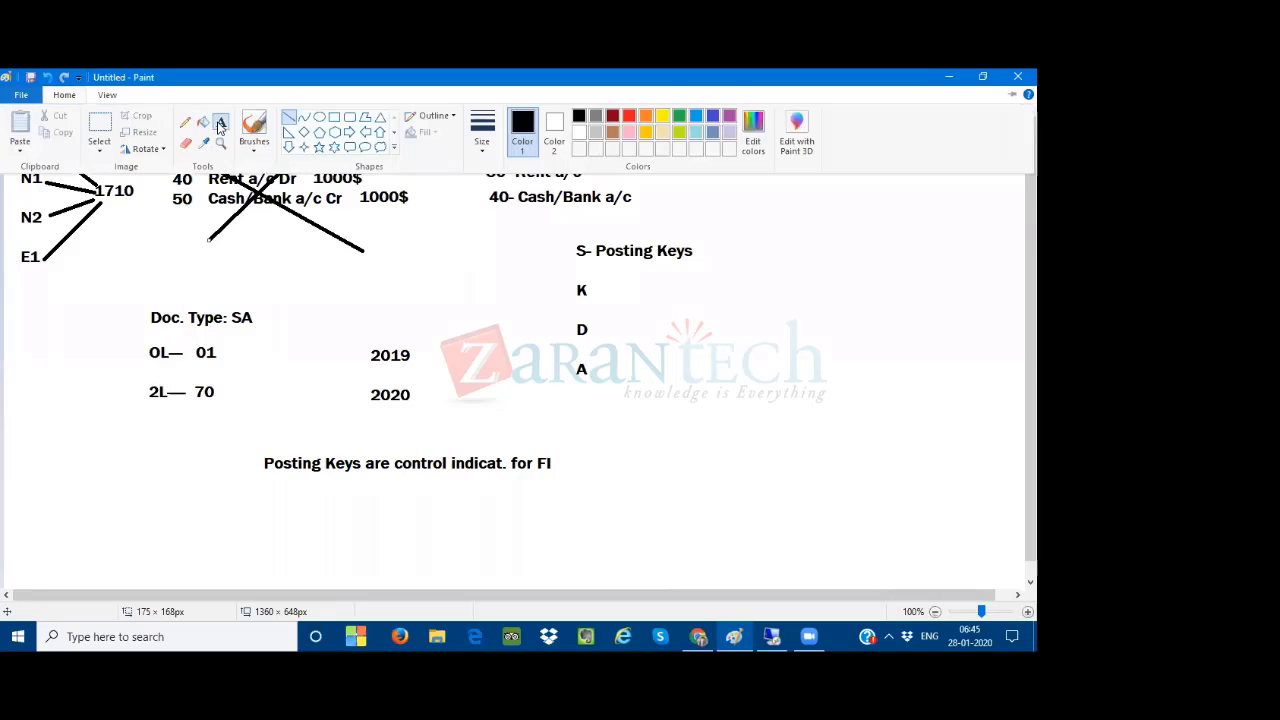
click(220, 122)
click(644, 340)
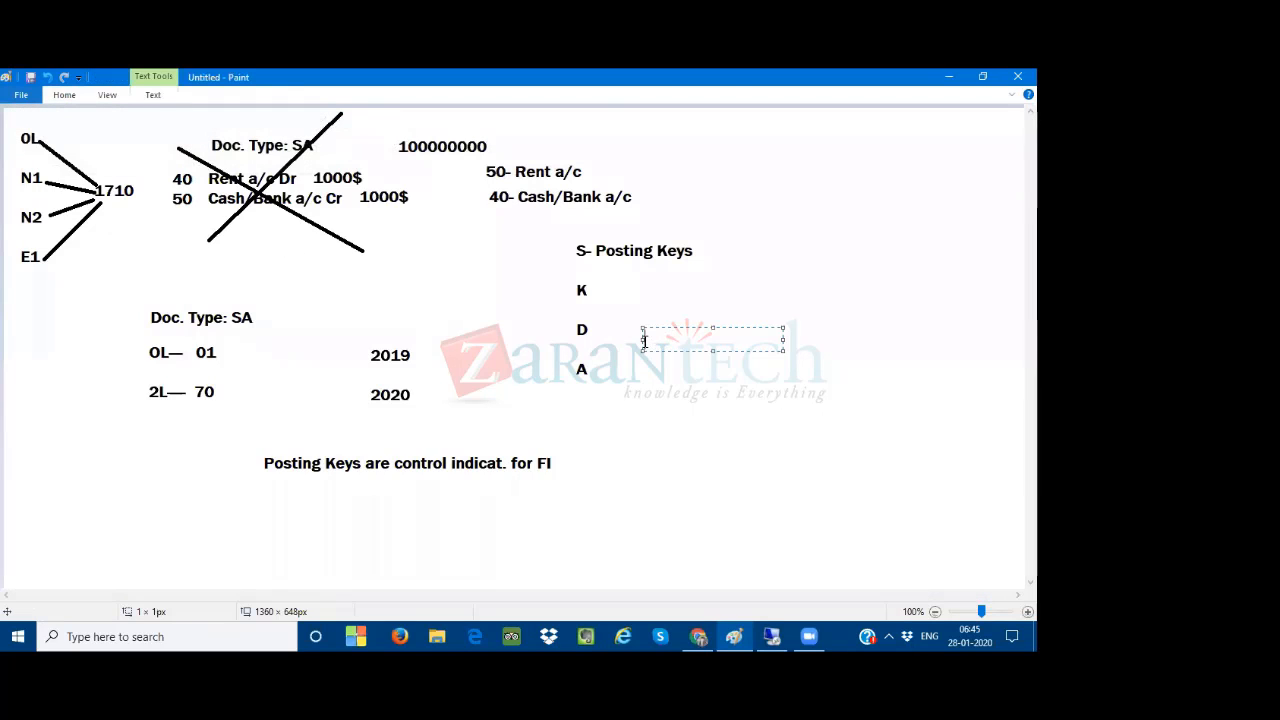
text(01)
text(-2020)
text(--)
text( 10000)
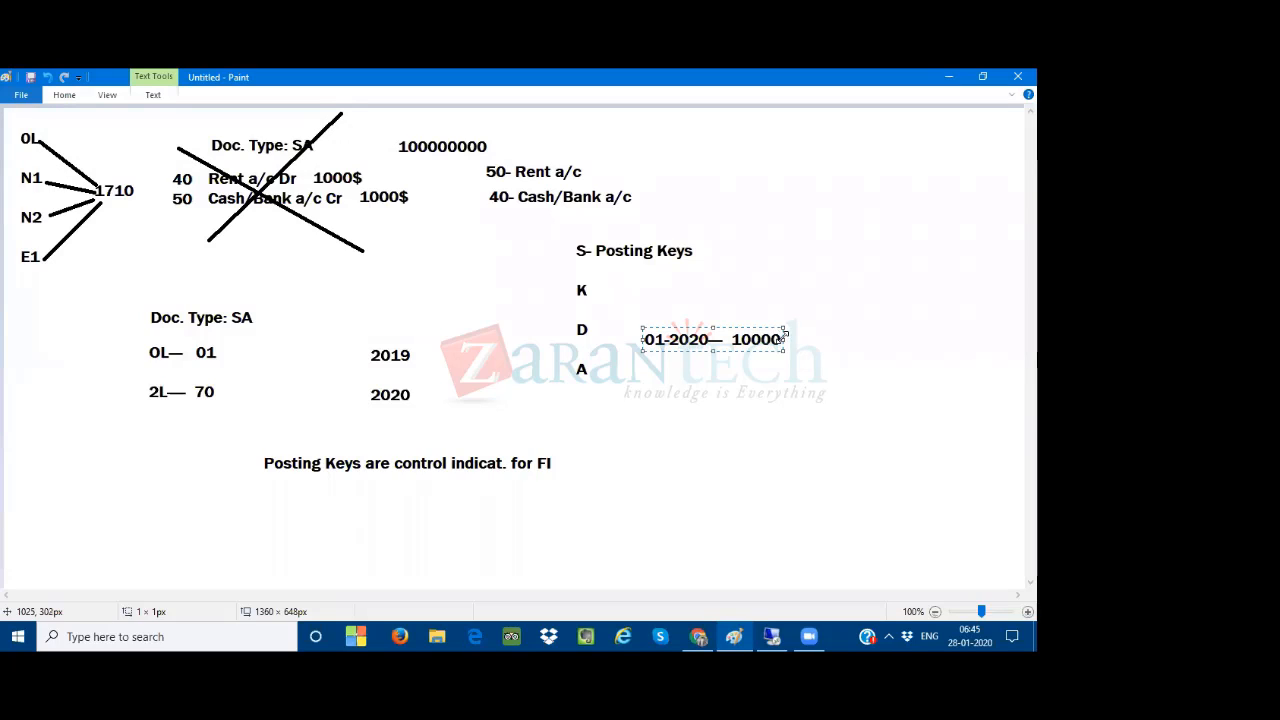
drag(785, 336, 983, 373)
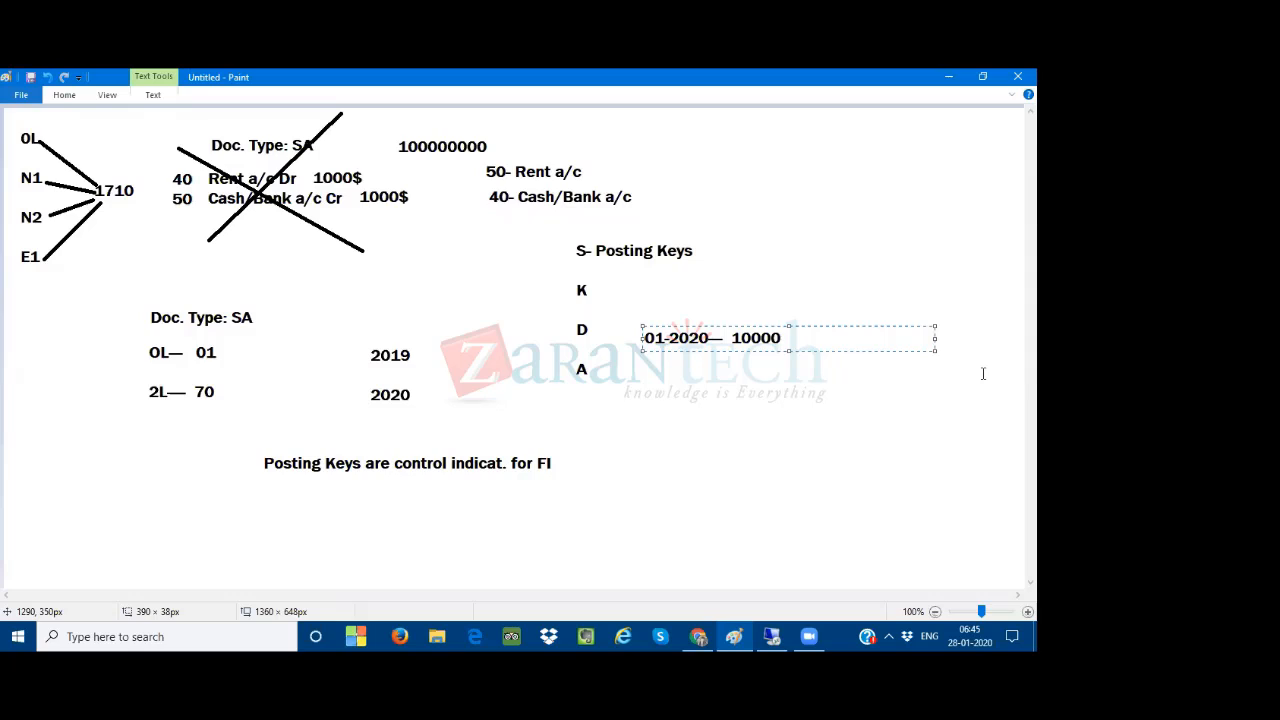
text(- 10100- 100010)
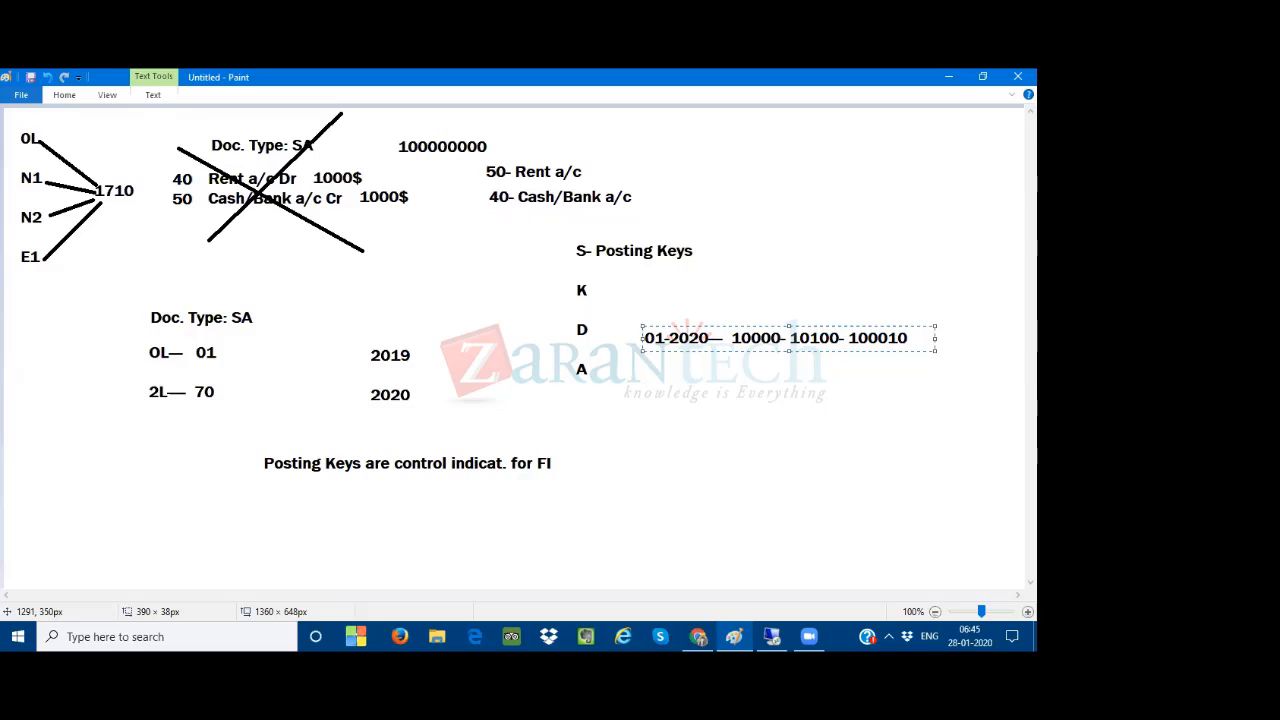
drag(910, 338, 850, 338)
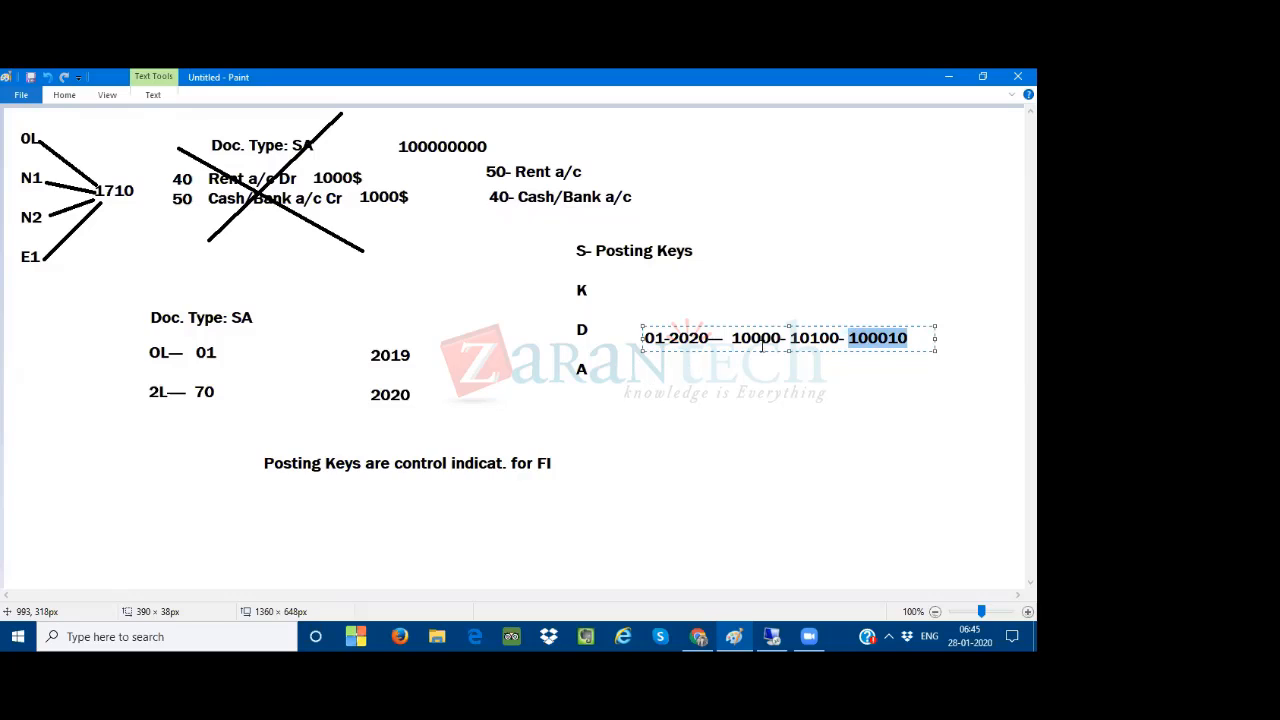
- Copy 10000 from the range note and paste it eight times as a column below the note
drag(783, 338, 731, 341)
key(ctrl+c)
click(660, 380)
click(660, 380)
key(ctrl+v)
key(Return)
key(ctrl+v)
key(Return)
key(ctrl+v)
key(Return)
key(ctrl+v)
key(Return)
key(ctrl+v)
key(Return)
key(ctrl+v)
key(Return)
key(ctrl+v)
key(Return)
key(ctrl+v)
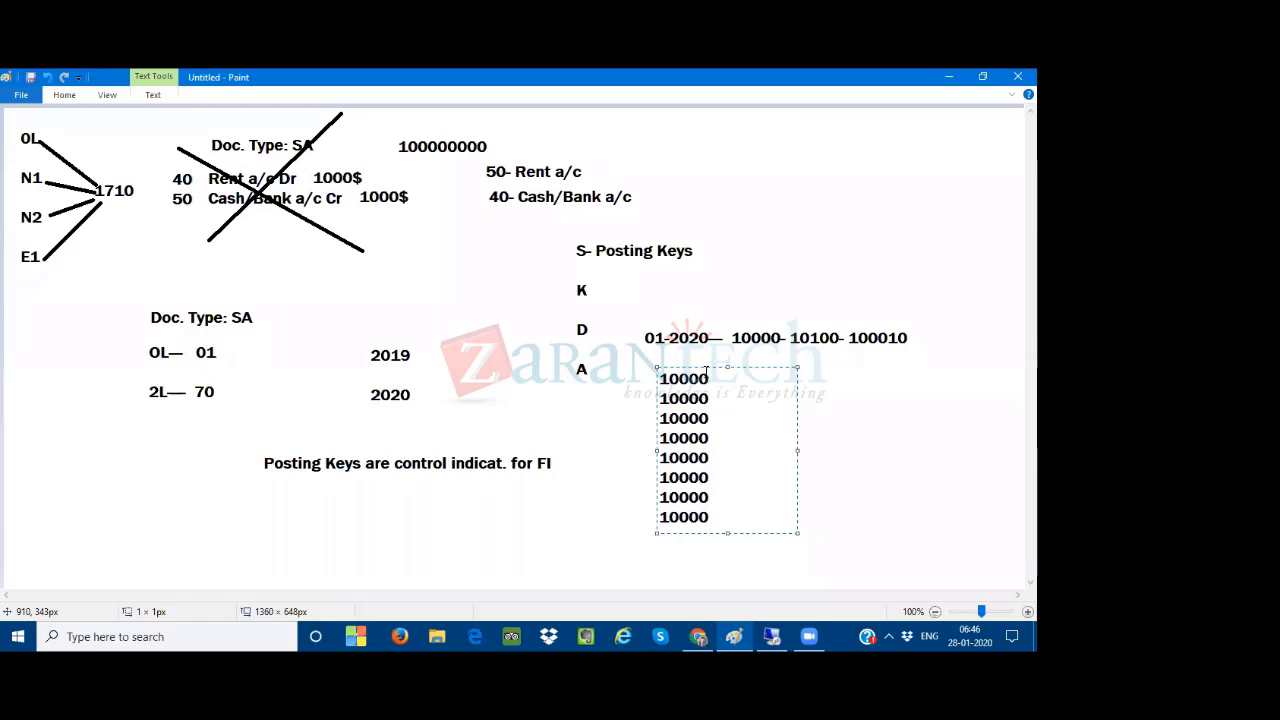
- Renumber the eight pasted entries consecutively from 10001 to 10008
key(BackSpace)
text(1)
click(741, 404)
key(BackSpace)
text(2)
click(711, 418)
key(BackSpace)
text(3)
click(716, 438)
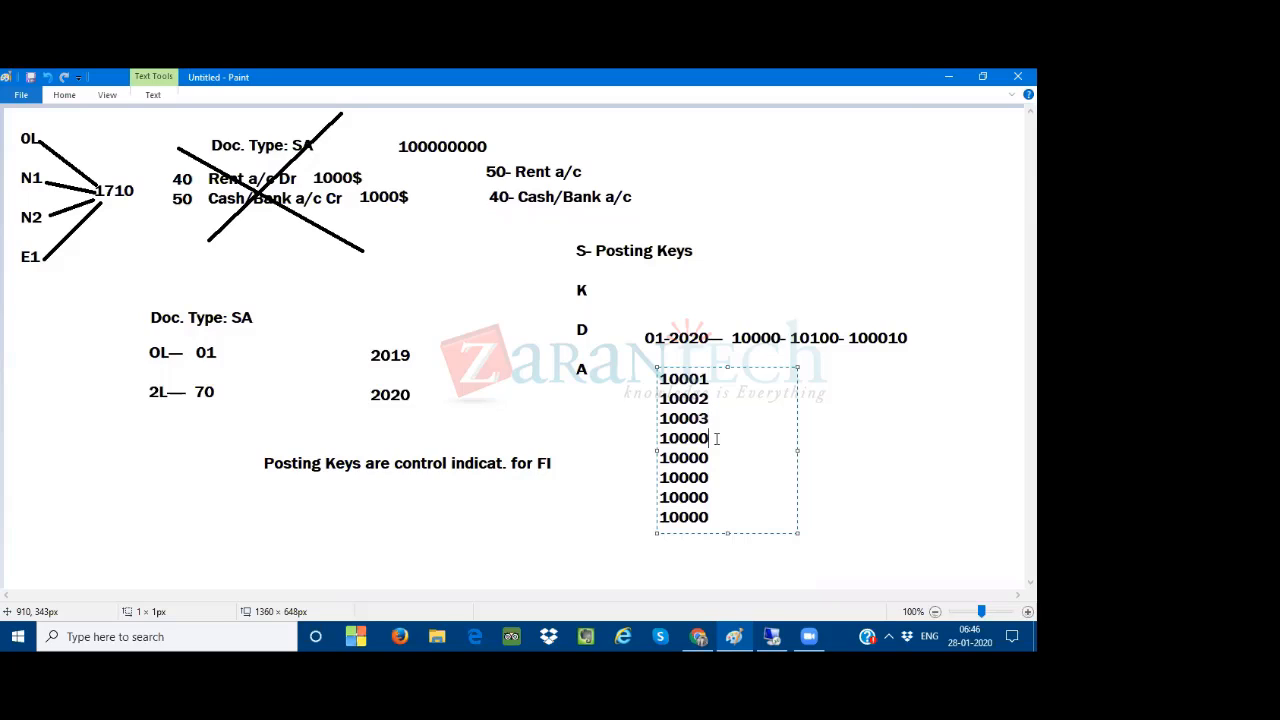
key(BackSpace)
text(4)
click(717, 458)
key(BackSpace)
text(5)
click(710, 477)
key(BackSpace)
text(6)
click(710, 497)
key(BackSpace)
text(7)
click(711, 516)
key(BackSpace)
text(8)
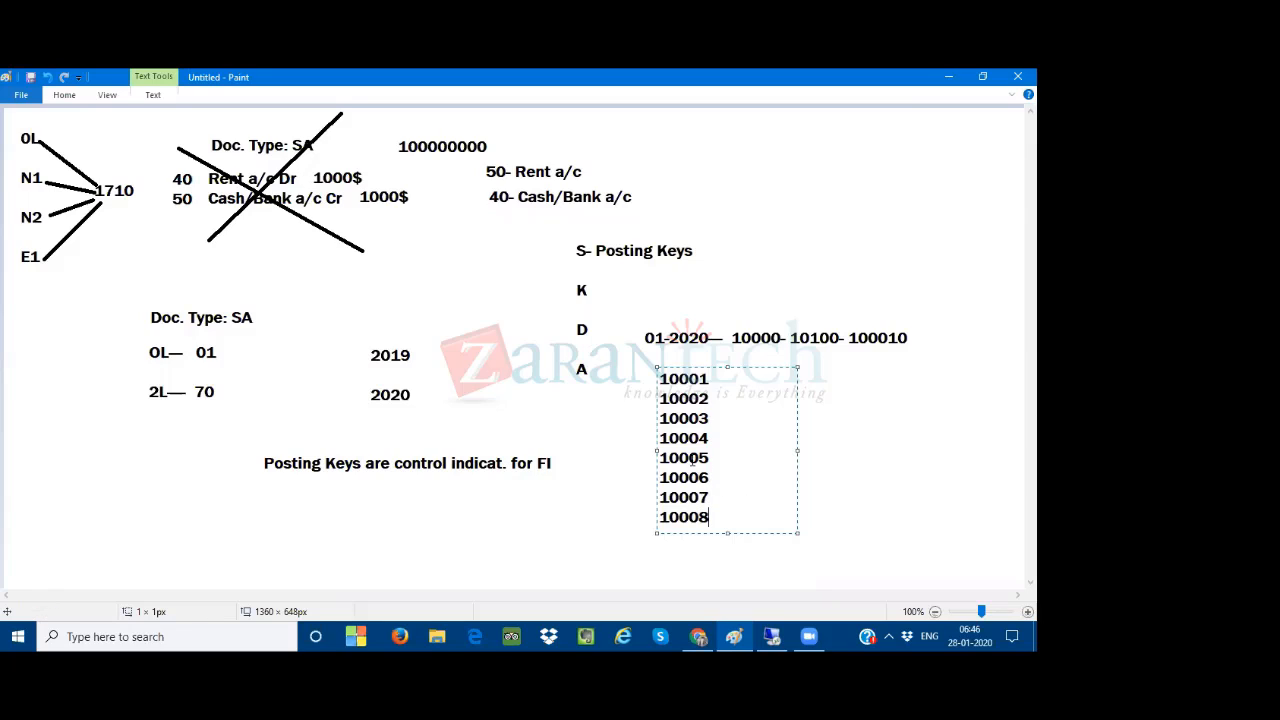
- Color the number 10005 in the column red
drag(711, 457, 656, 458)
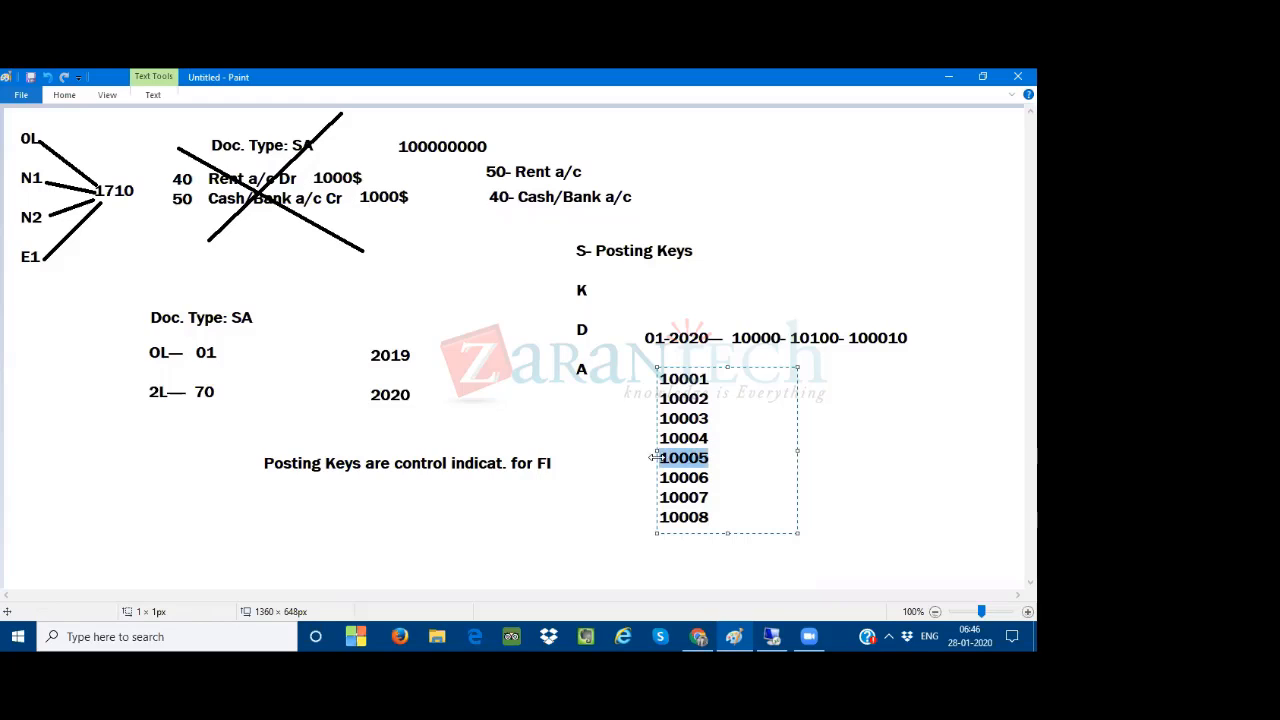
click(64, 99)
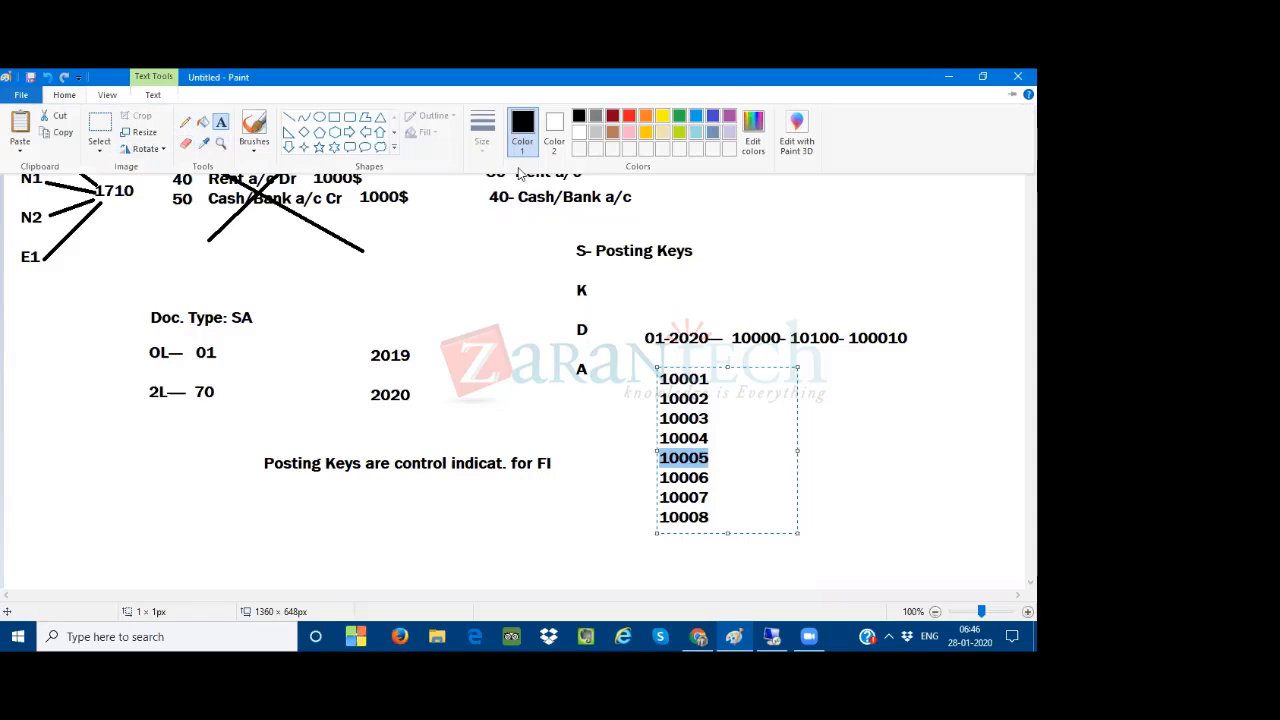
click(629, 116)
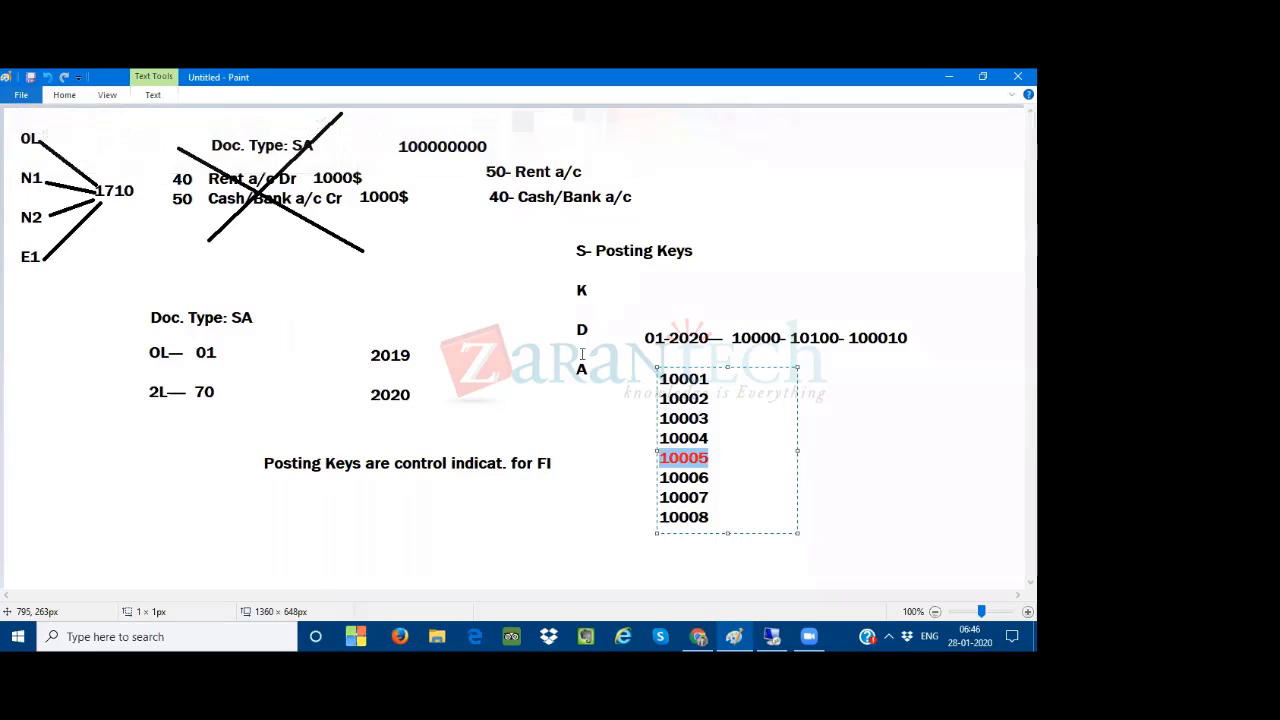
click(569, 411)
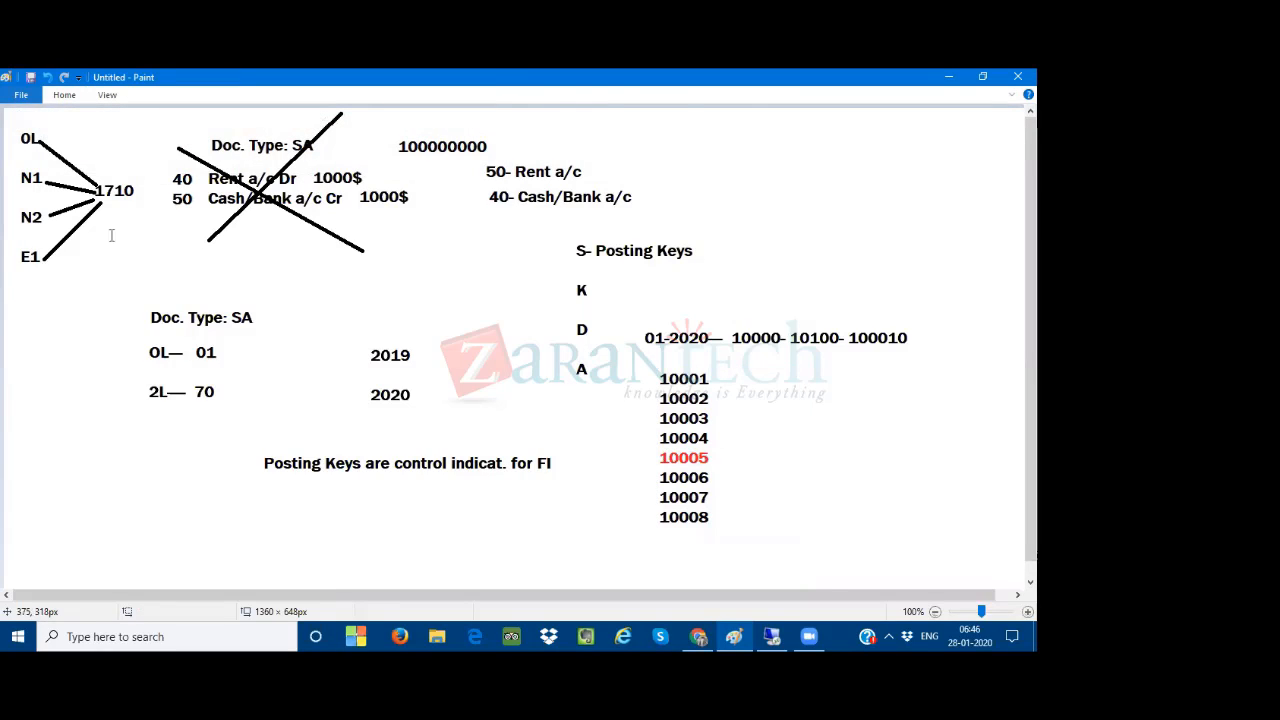
- Strike through 10005 with a red line
click(64, 100)
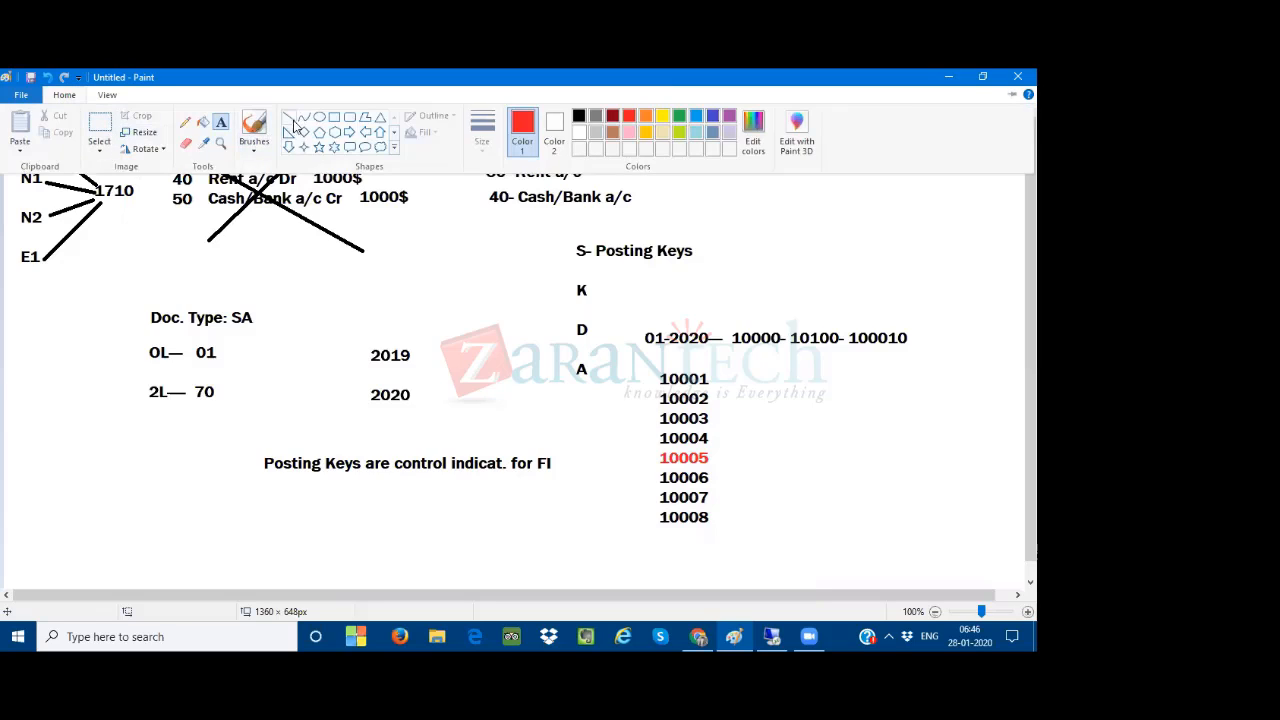
click(660, 436)
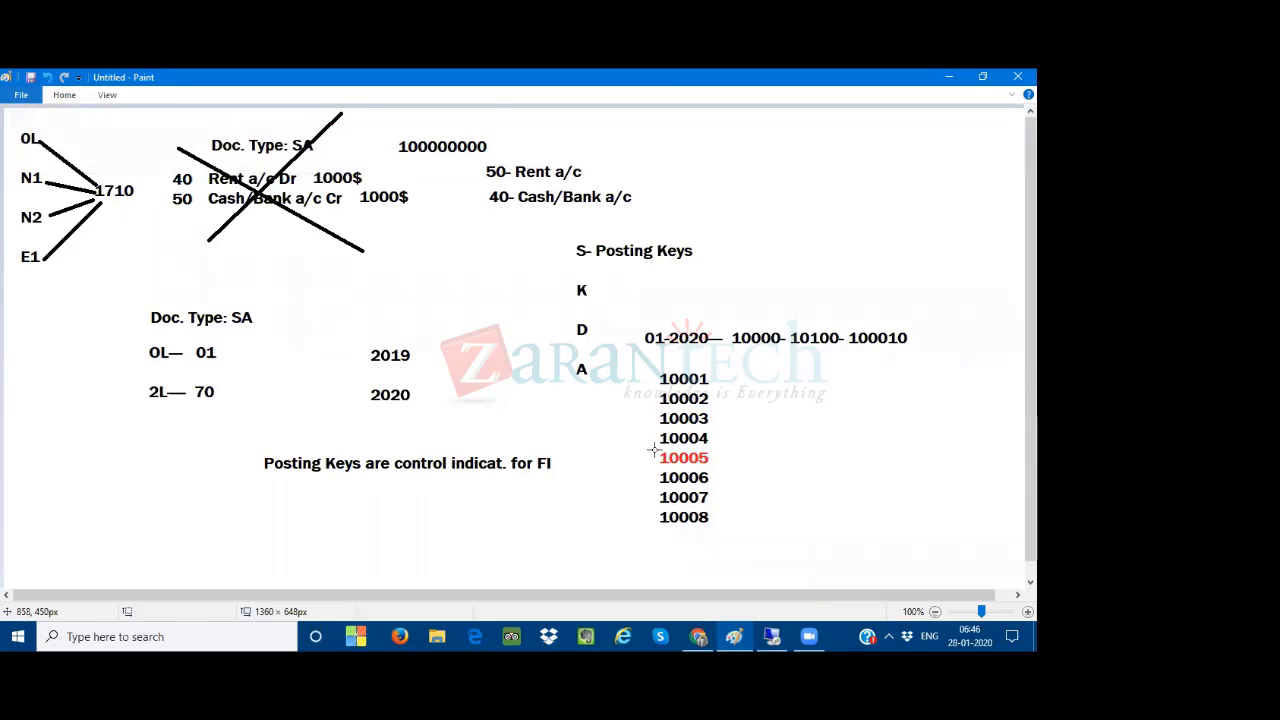
drag(650, 457, 720, 461)
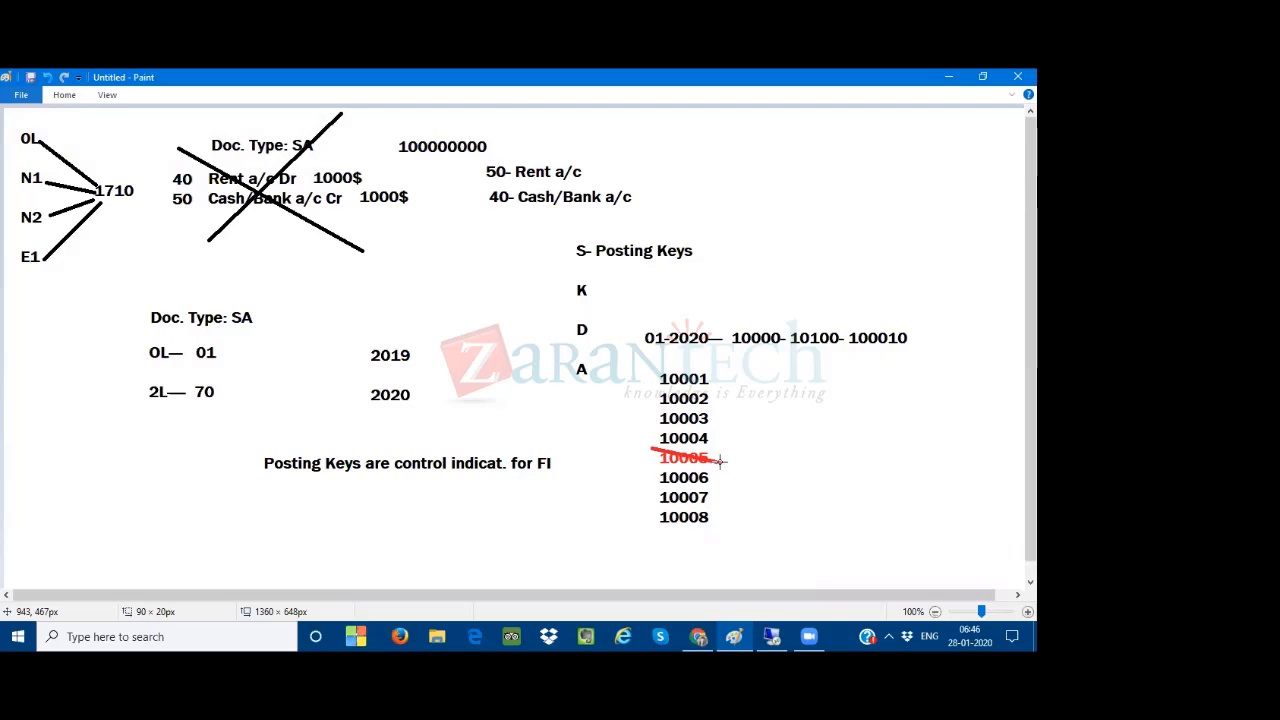
click(917, 515)
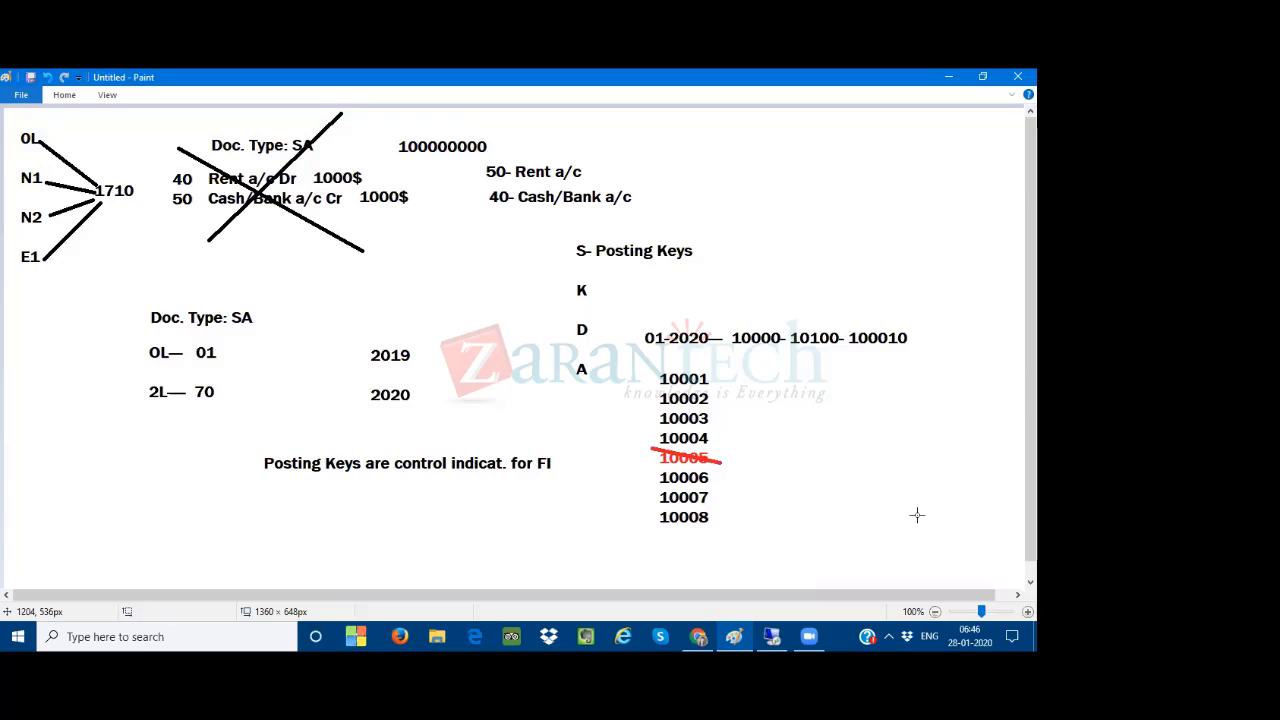
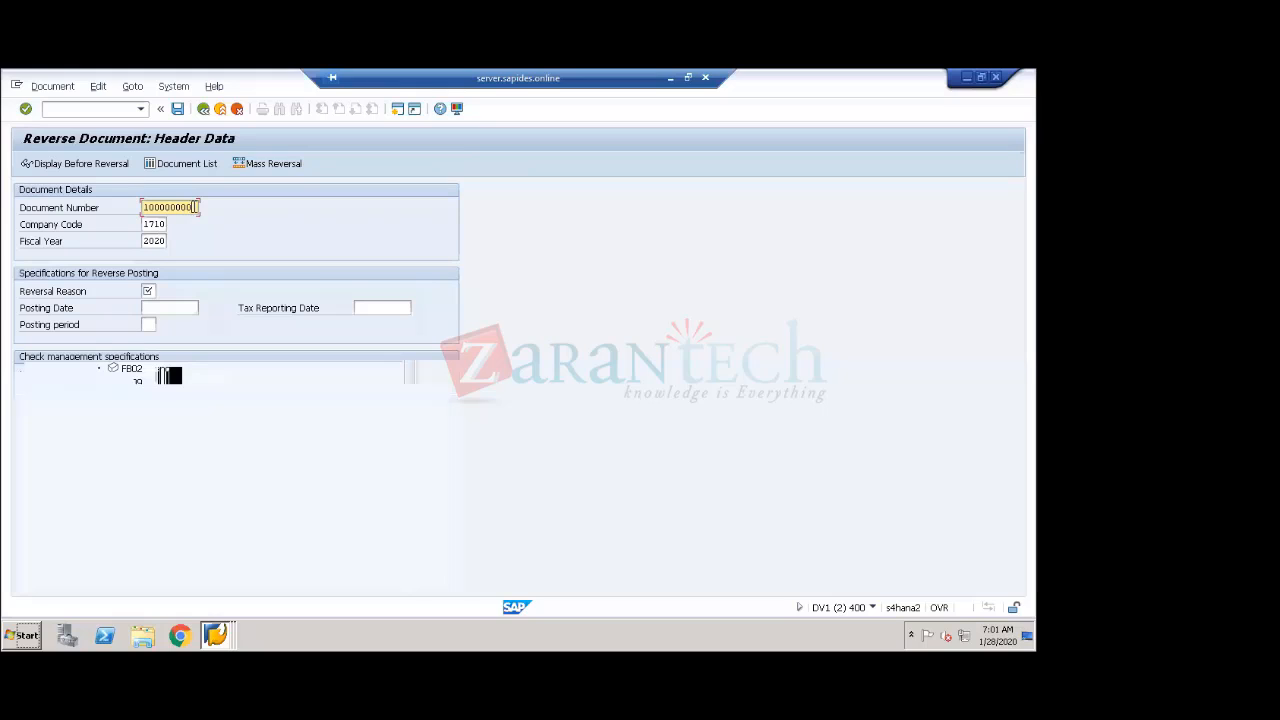
- In SAP's Reverse Document screen, set the reversal reason for document 100000000 to 01, Wrong posting
key(Tab)
key(Tab)
key(Tab)
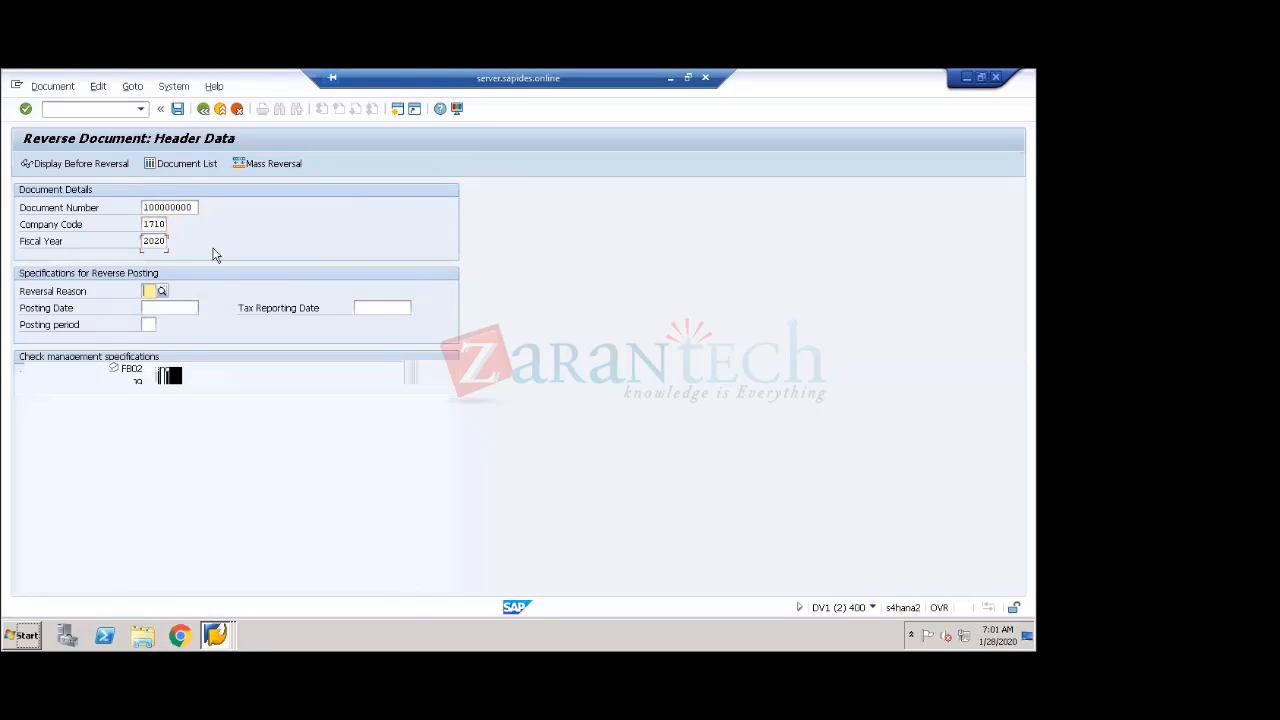
click(162, 290)
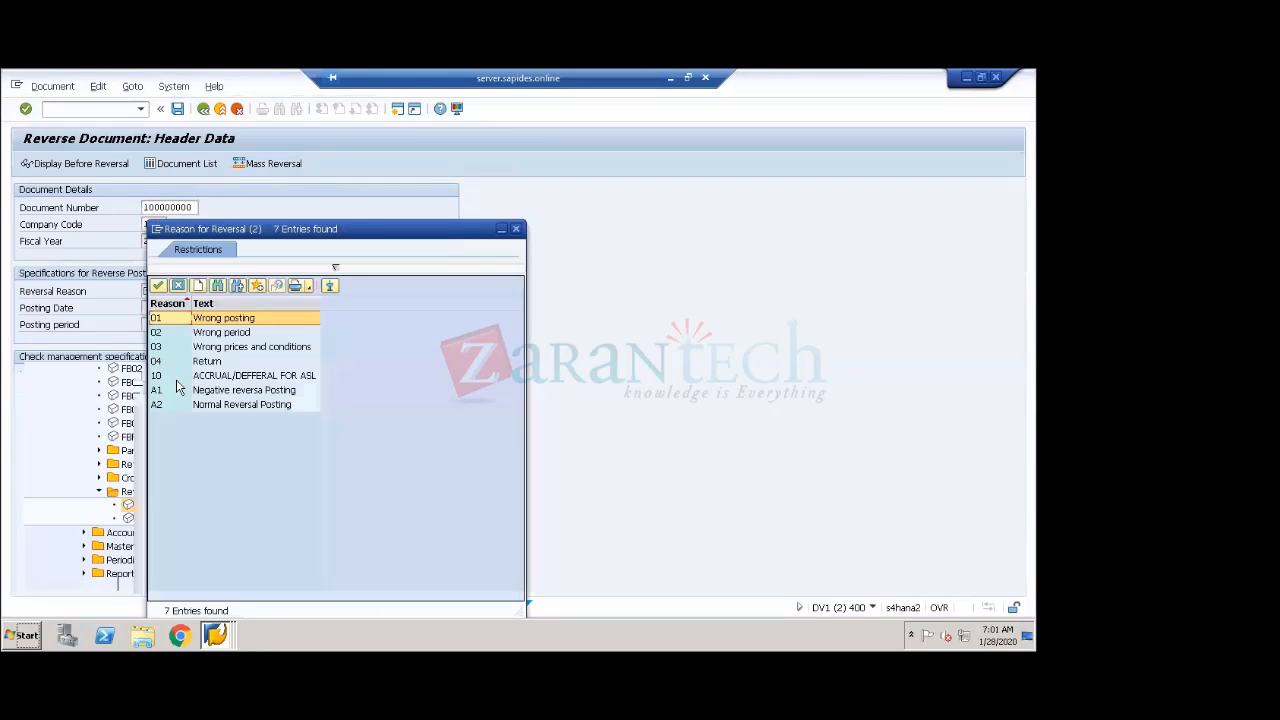
double_click(231, 321)
double_click(156, 320)
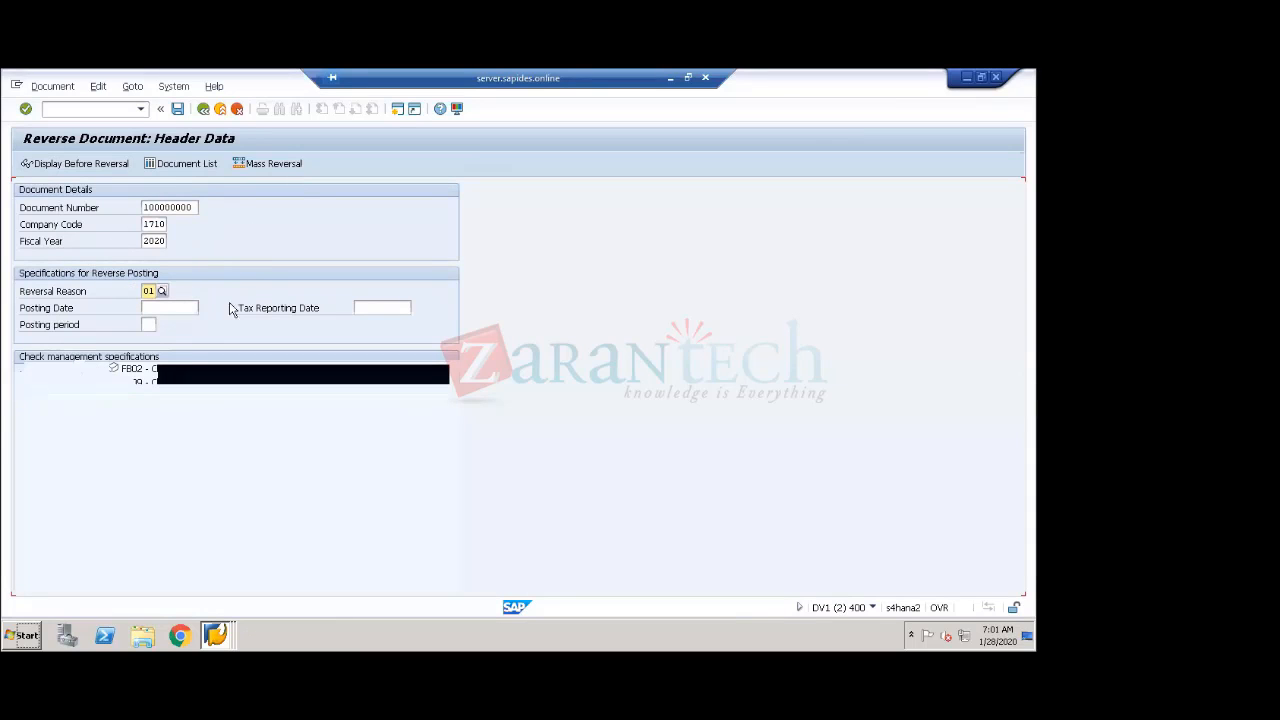
- Display the document before reversal, check its line items' posting keys, accounts and amounts, and return to the reversal header data
click(80, 164)
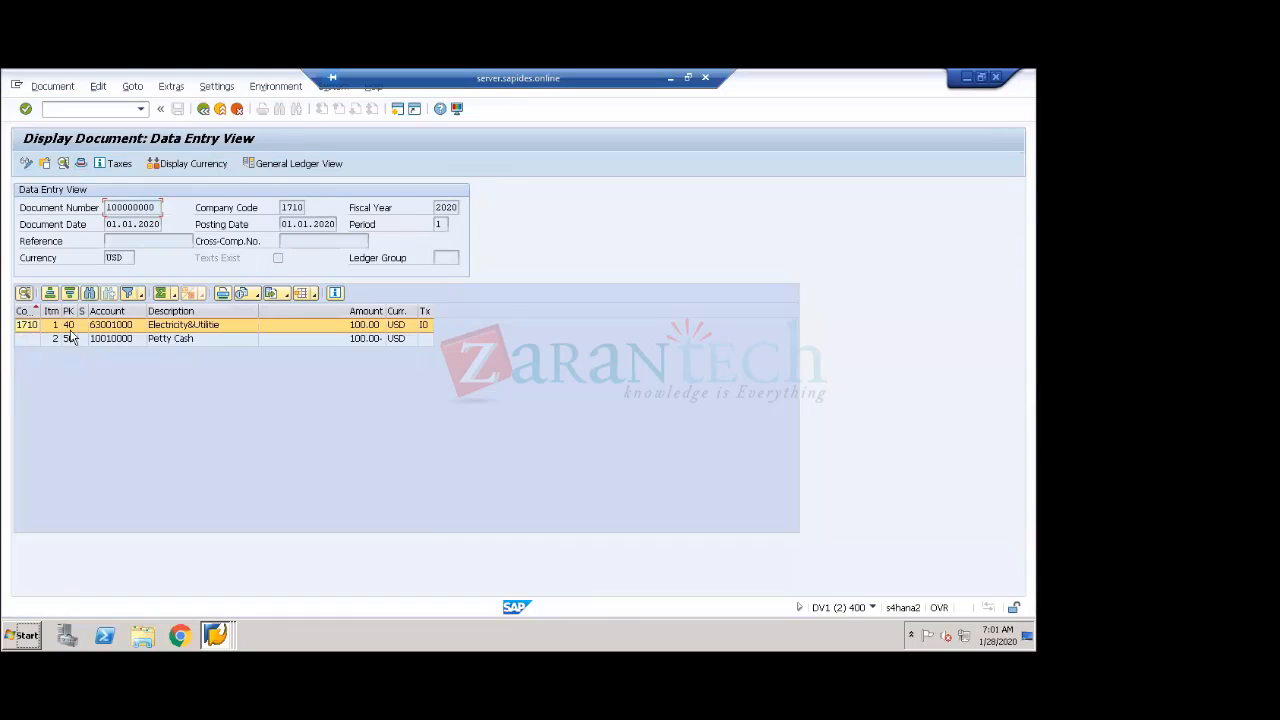
click(155, 328)
click(152, 341)
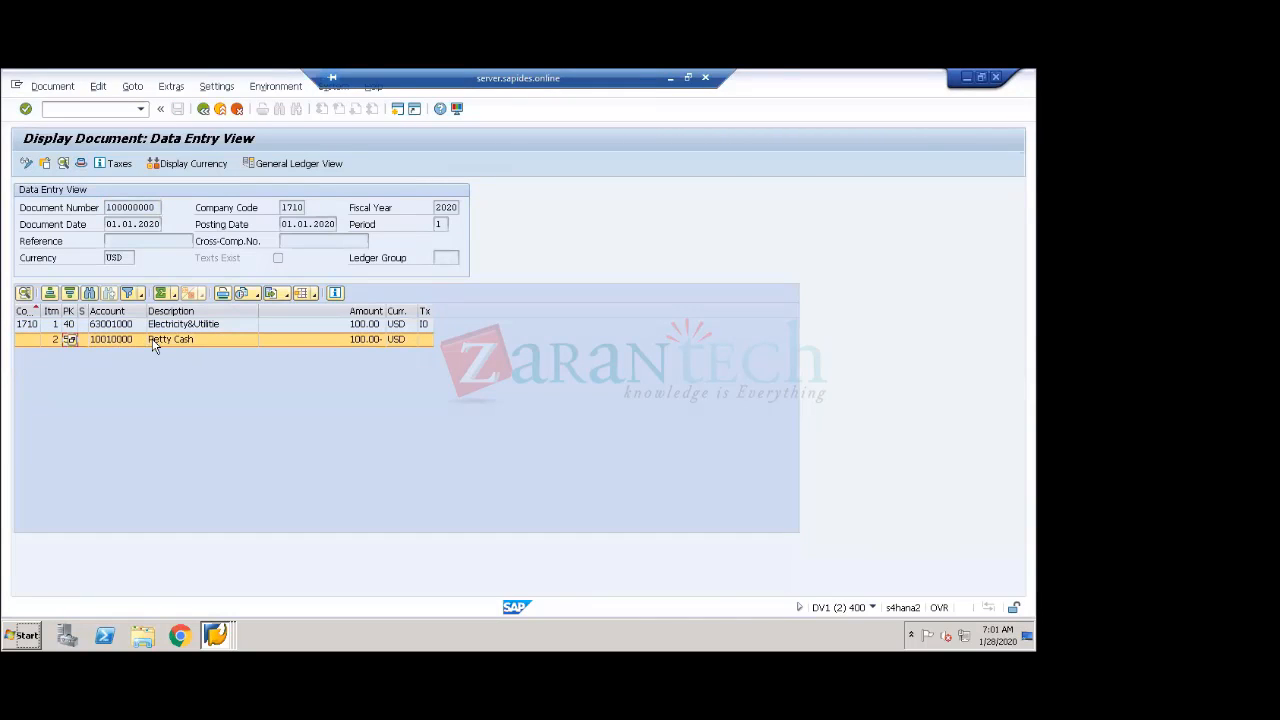
click(362, 325)
click(364, 340)
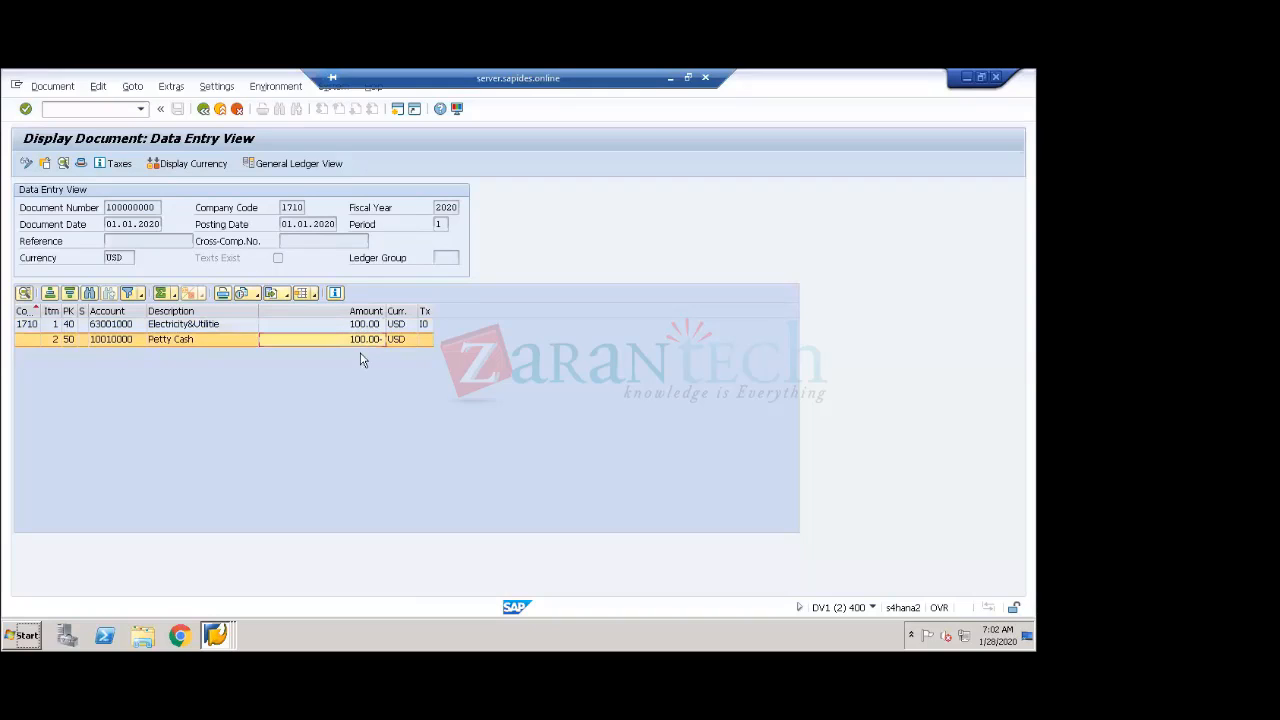
click(204, 110)
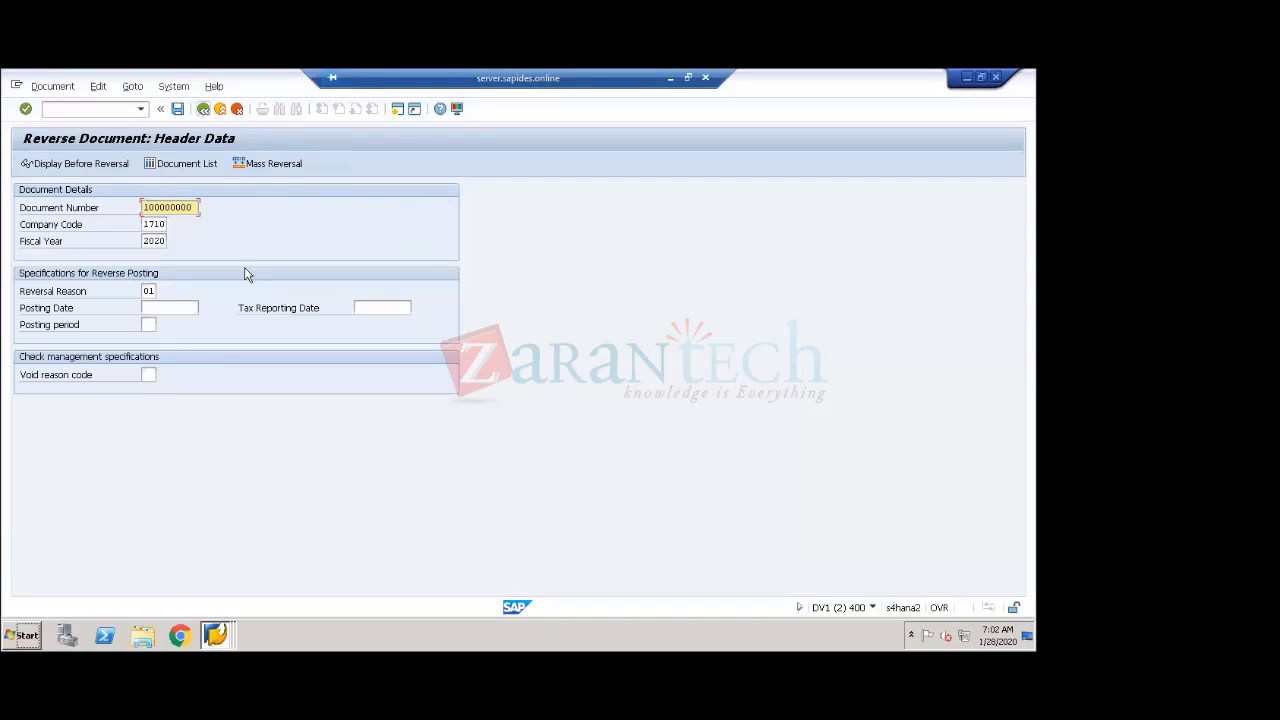
- Post the reversal of document 100000000 and exit the reversal transaction
click(178, 109)
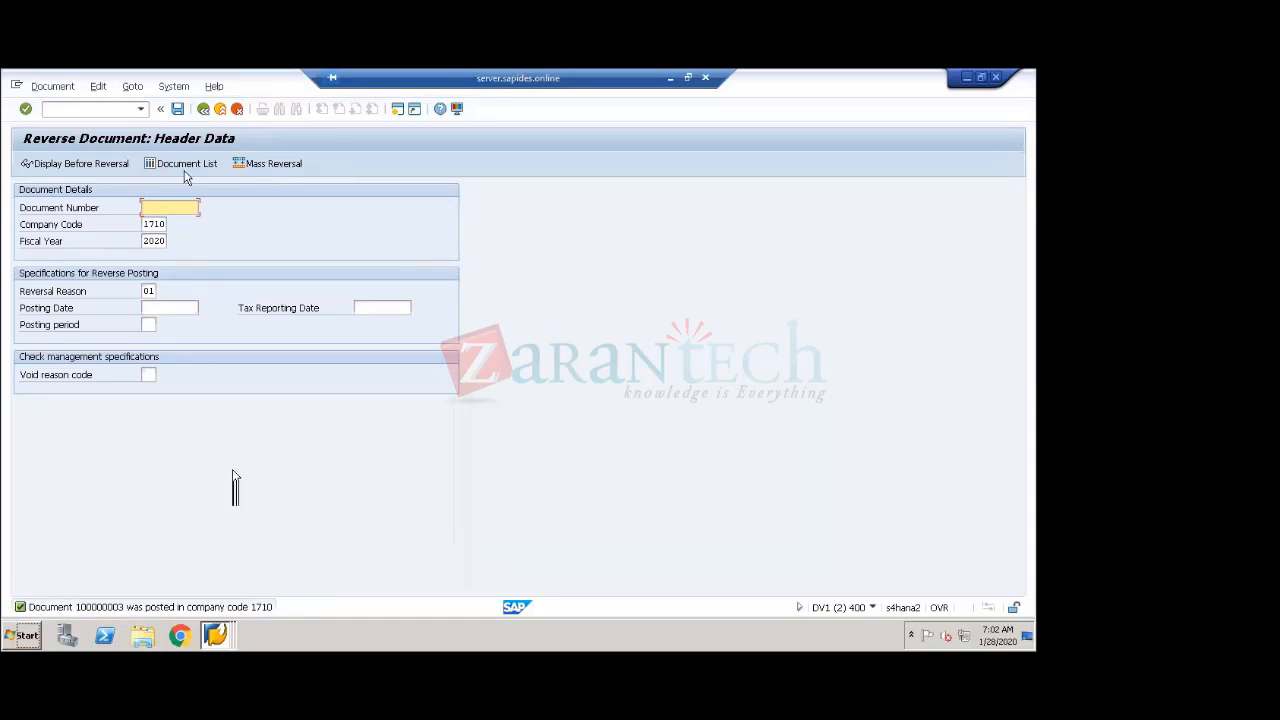
click(220, 108)
click(251, 382)
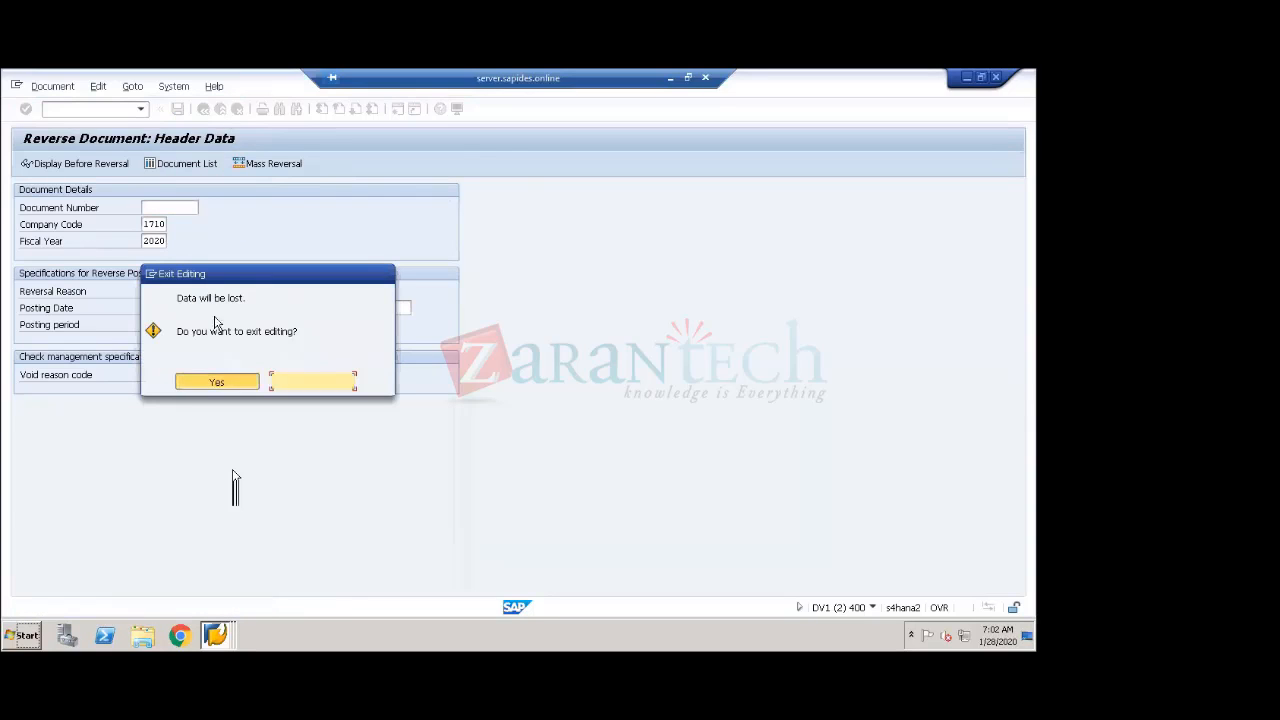
- Start the FB03 document display and enter fiscal year 2020 for document 100000003 in company code 1710
click(95, 109)
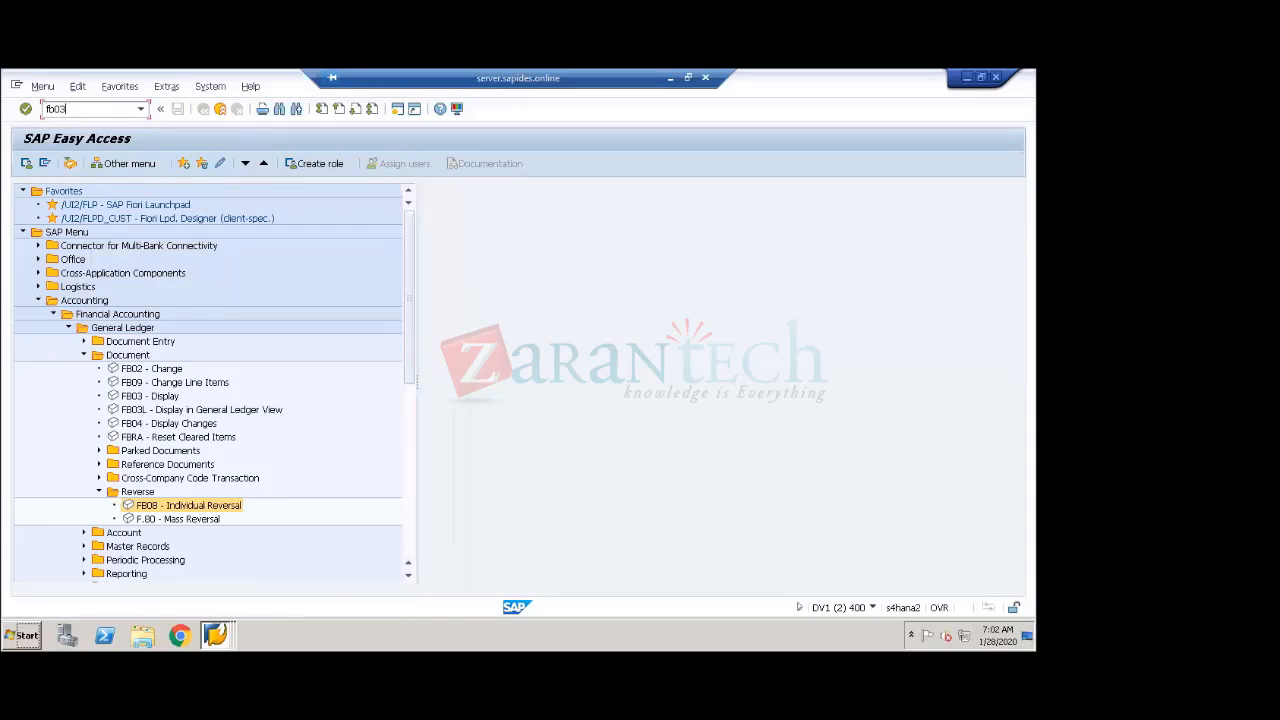
text(fb03)
key(Return)
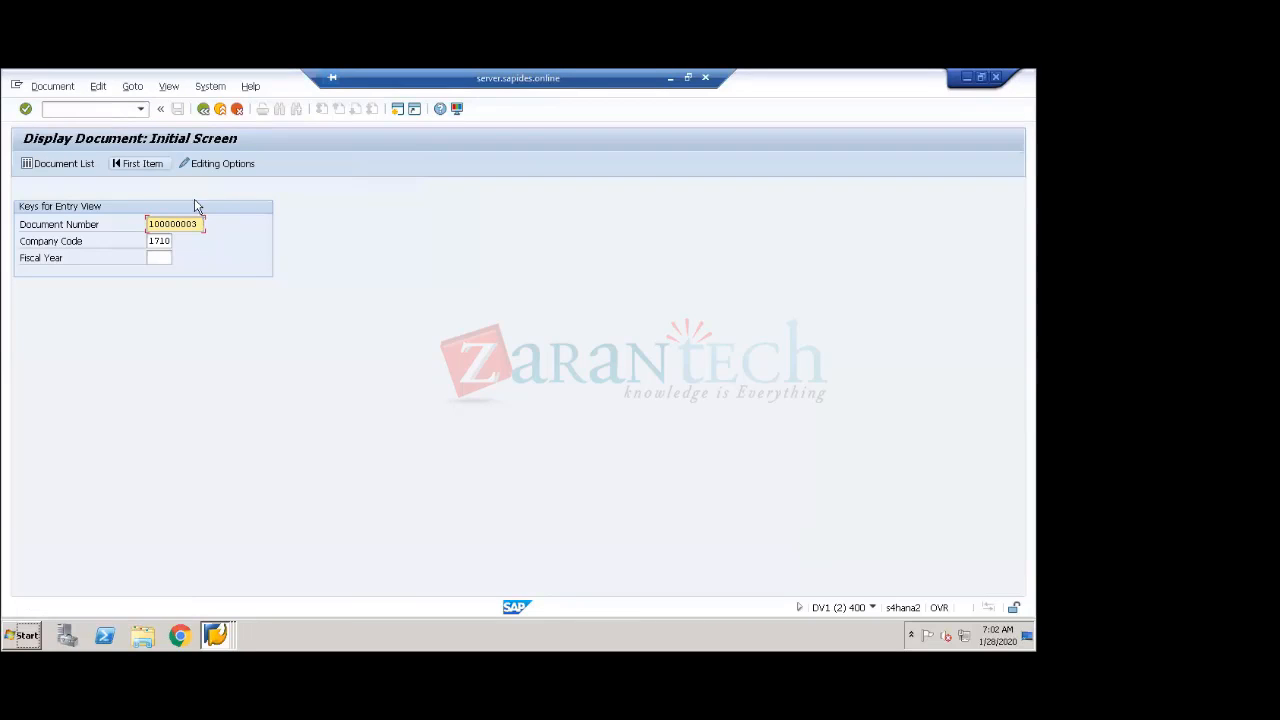
drag(203, 224, 140, 225)
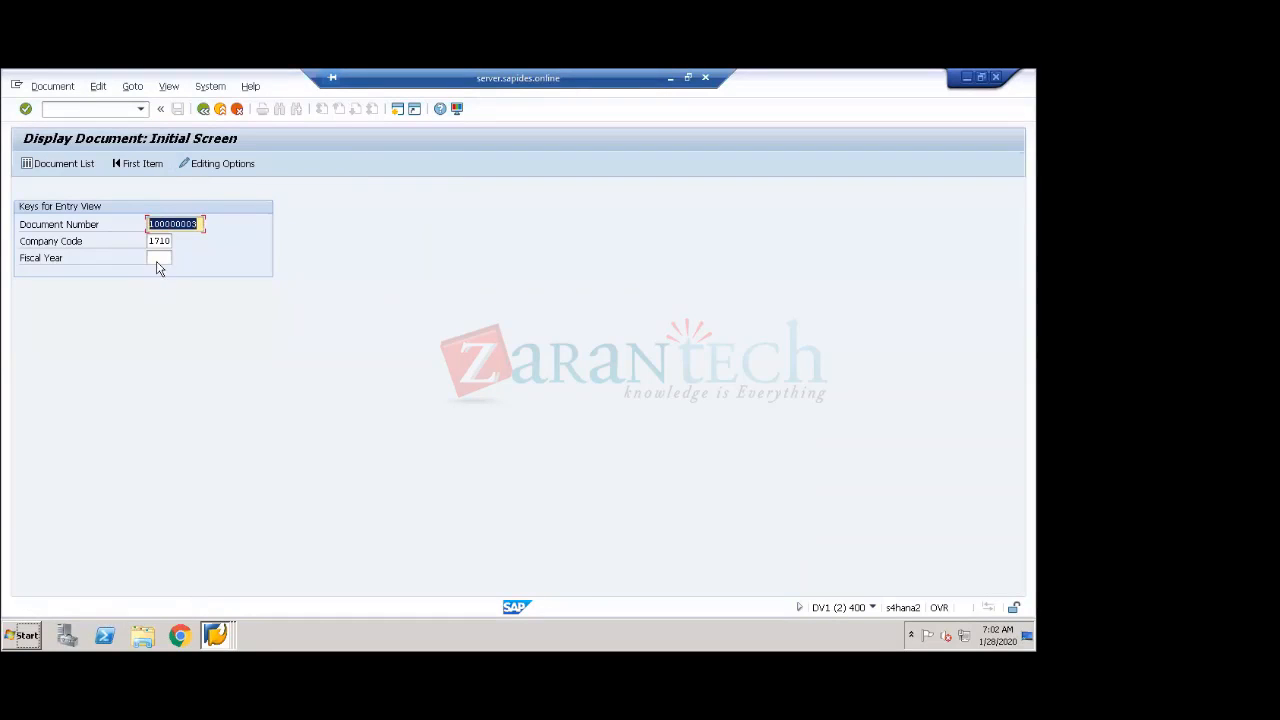
click(168, 259)
text(2020)
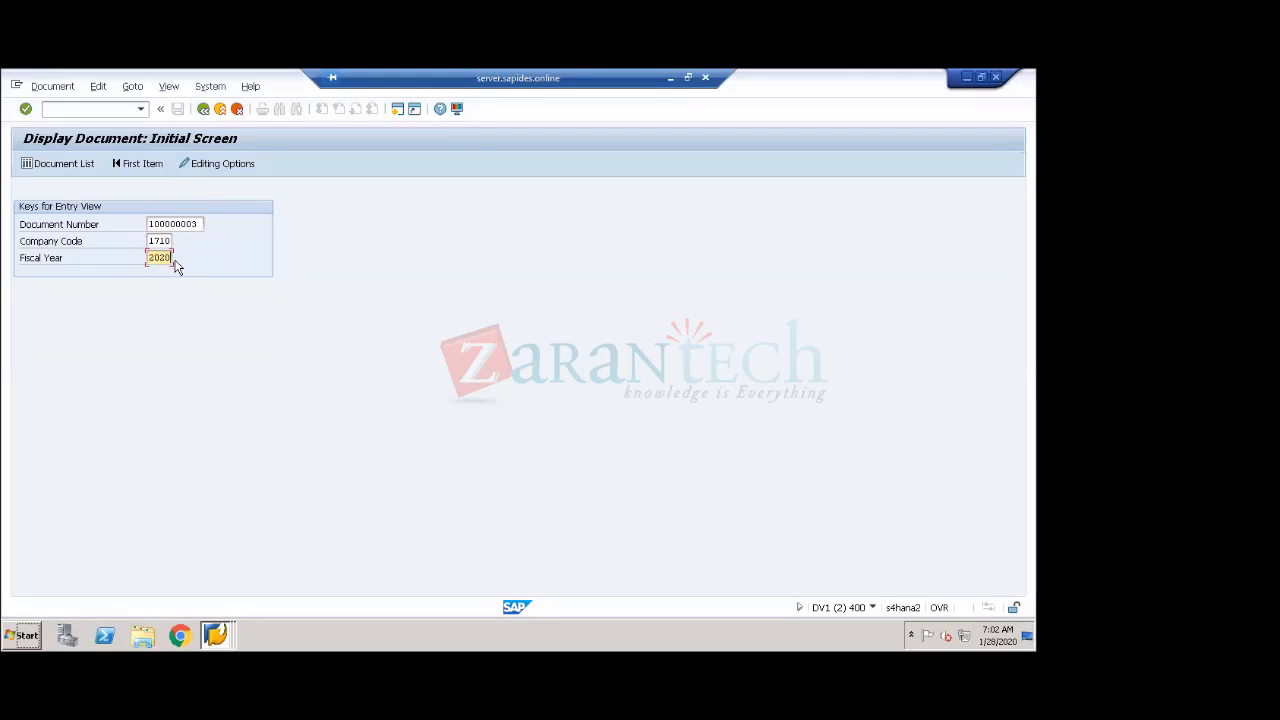
- Open a new session, start FB03 there and set the document number to 100000000
click(398, 110)
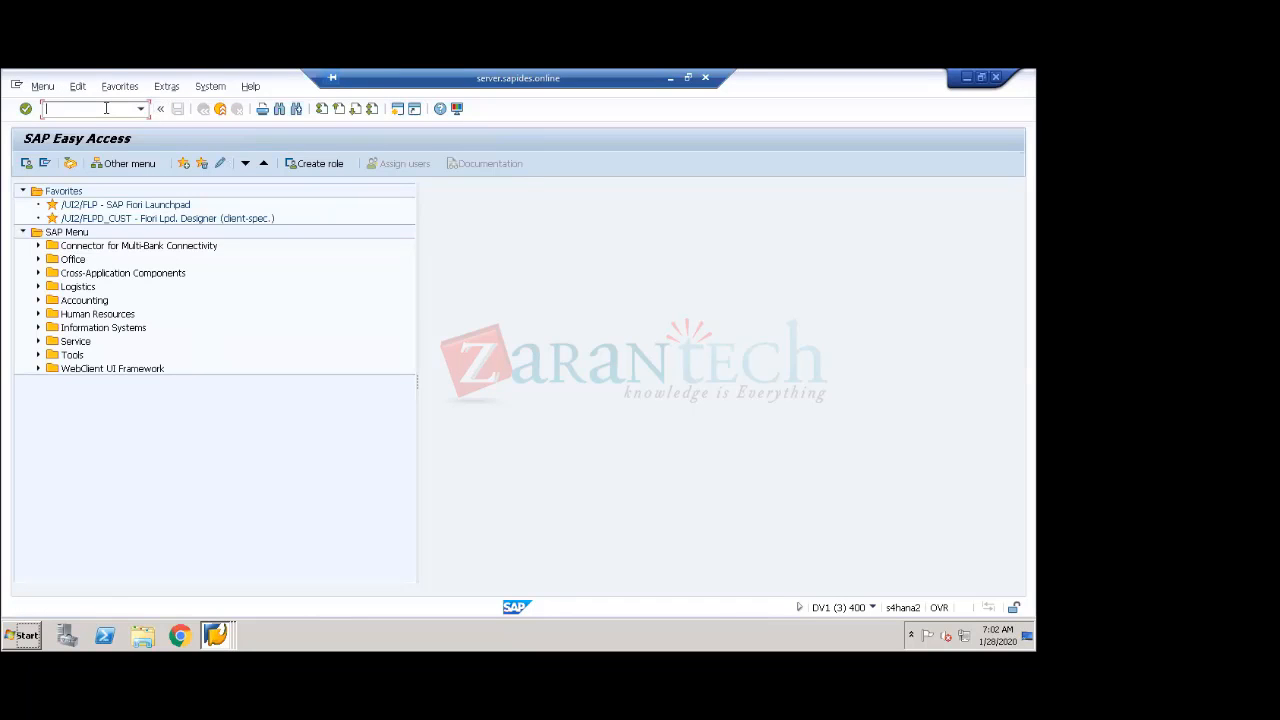
text(fb03)
key(Return)
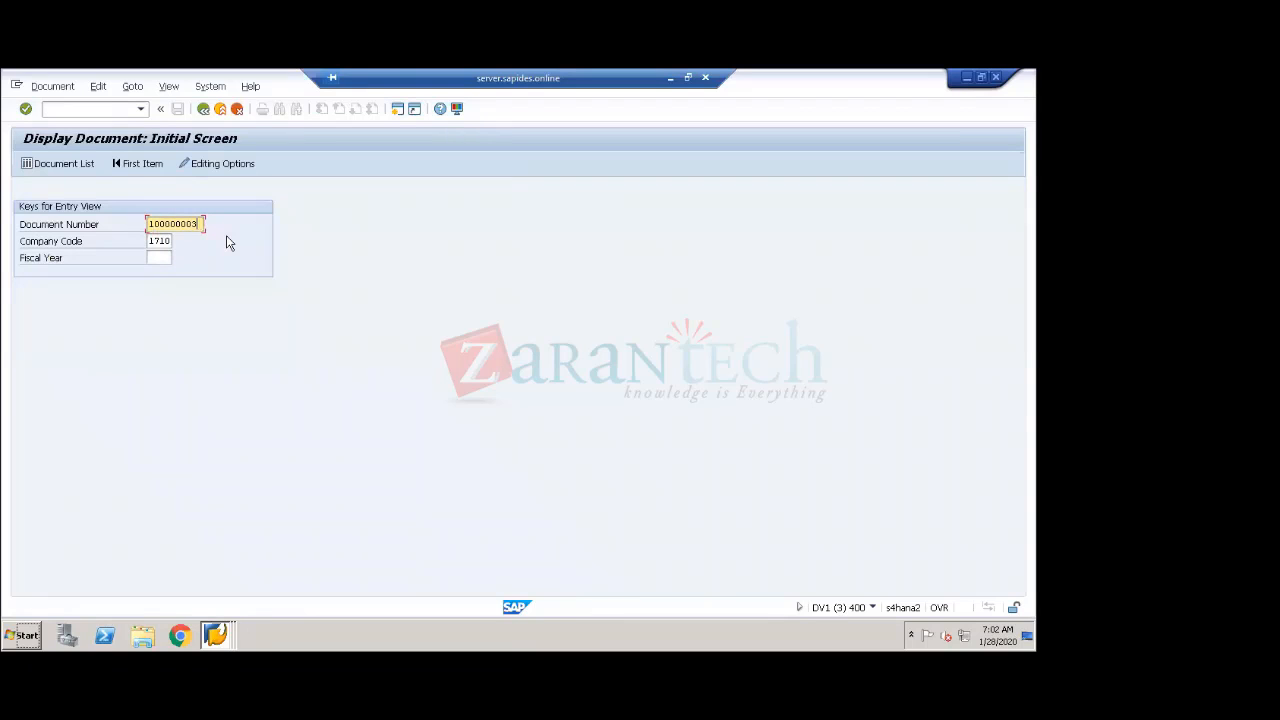
click(155, 258)
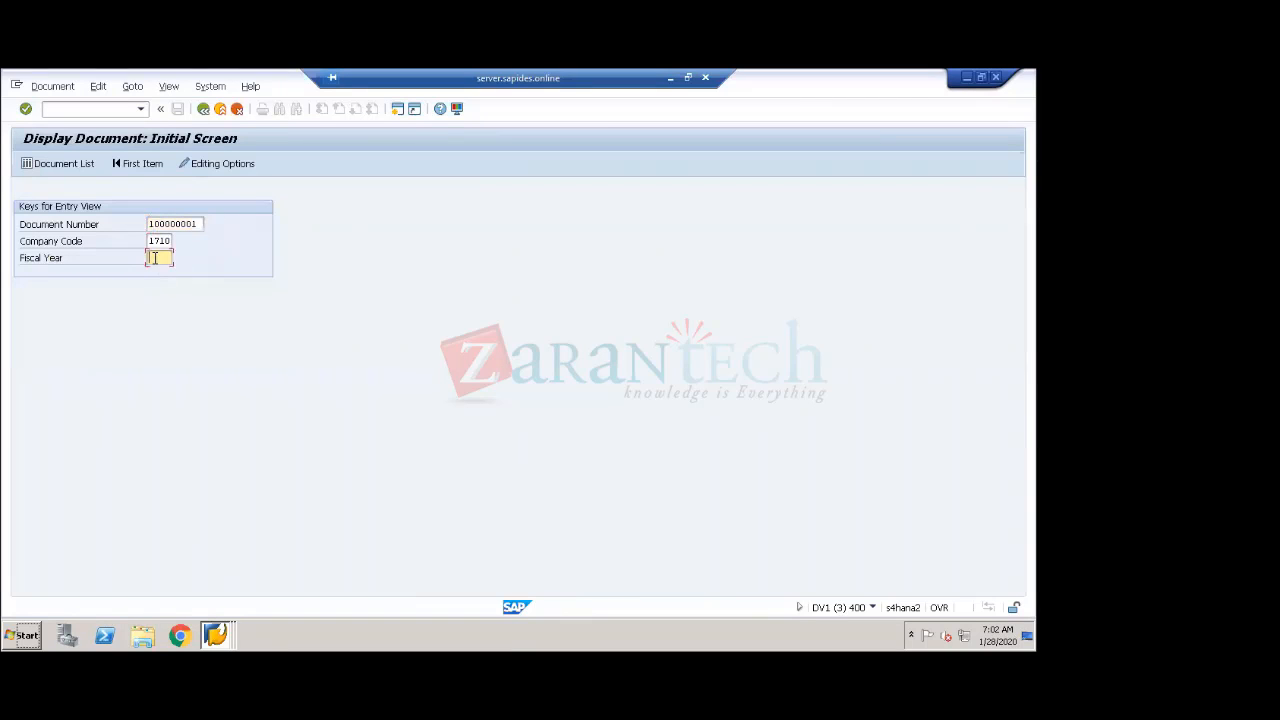
click(202, 224)
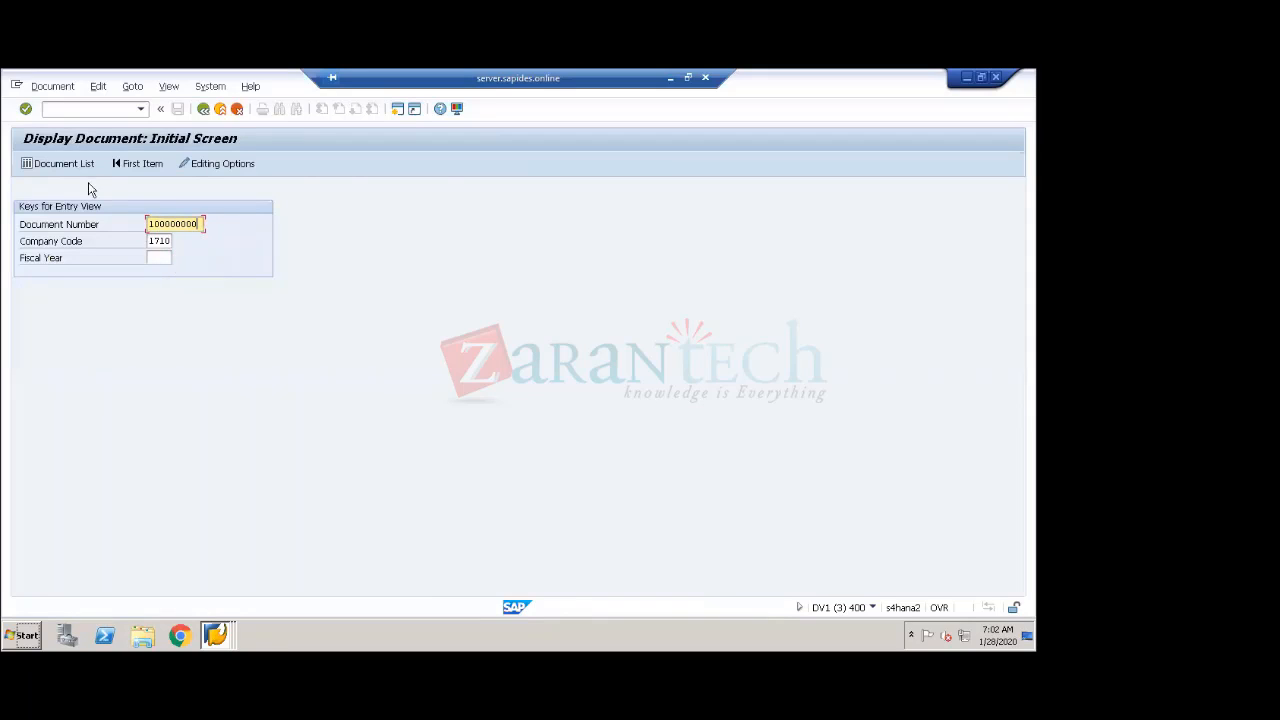
- Run the document list for company code 1710, fiscal year 2020 and document type SA
click(80, 164)
click(203, 226)
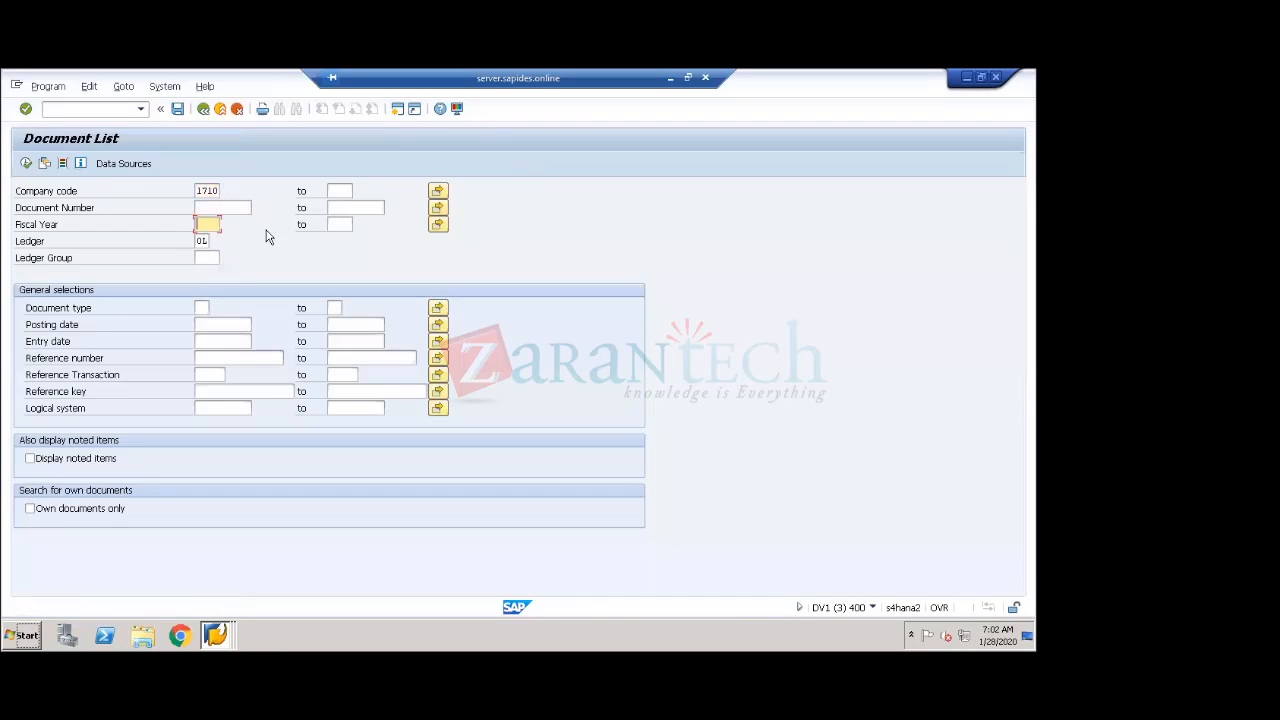
text(202)
key(Tab)
key(Tab)
key(Tab)
text(s)
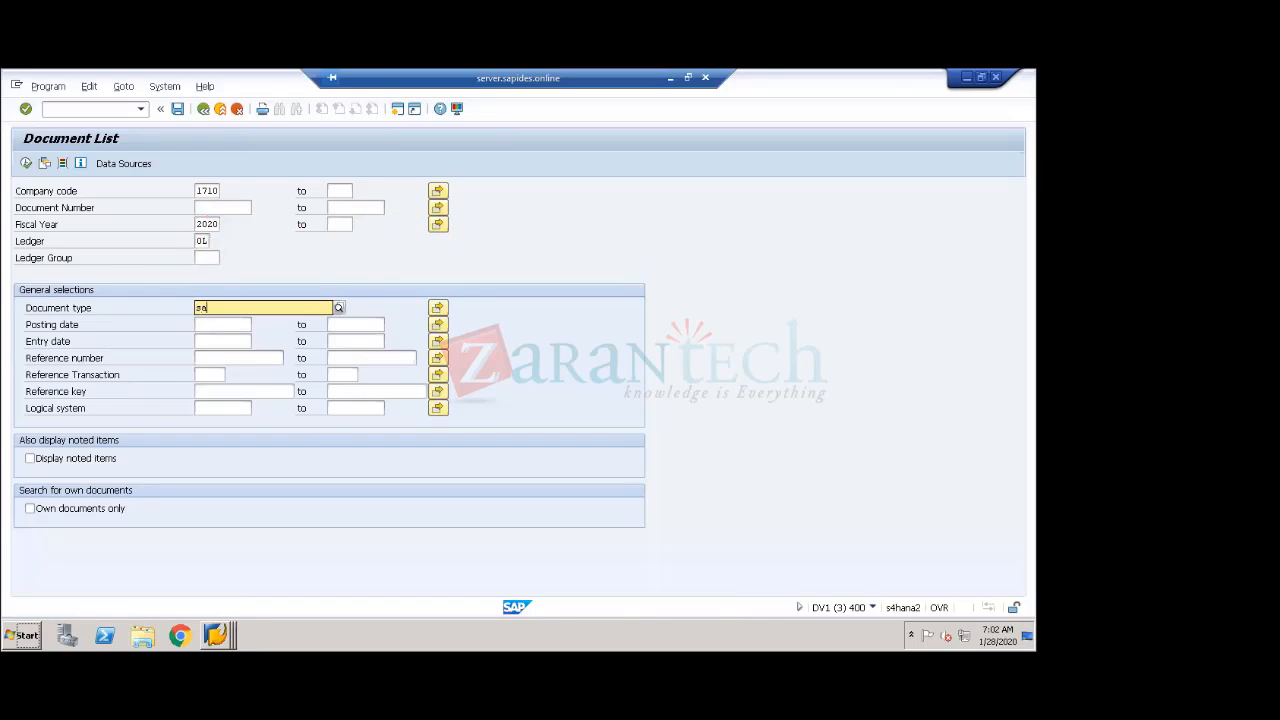
key(Return)
key(F8)
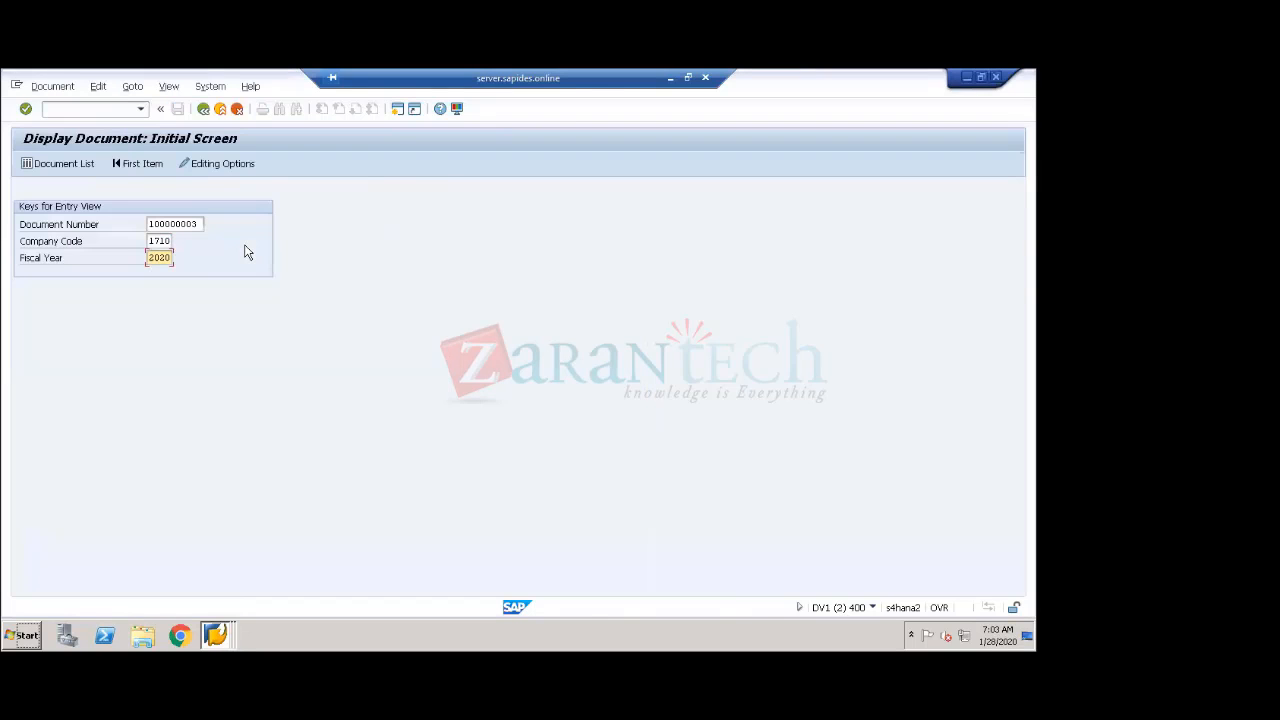
- Display document 100000003, compare the posting keys of its Electricity and Petty Cash items, and view the details of line item 1
click(130, 166)
click(62, 166)
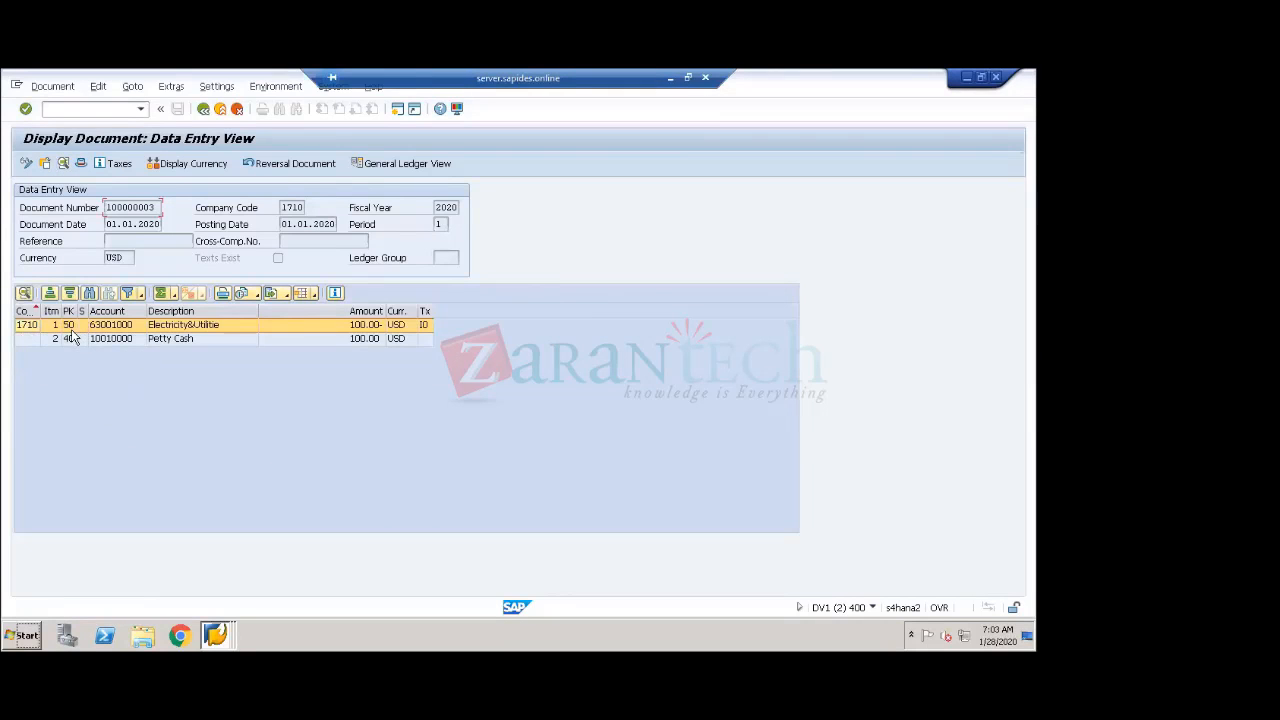
click(175, 330)
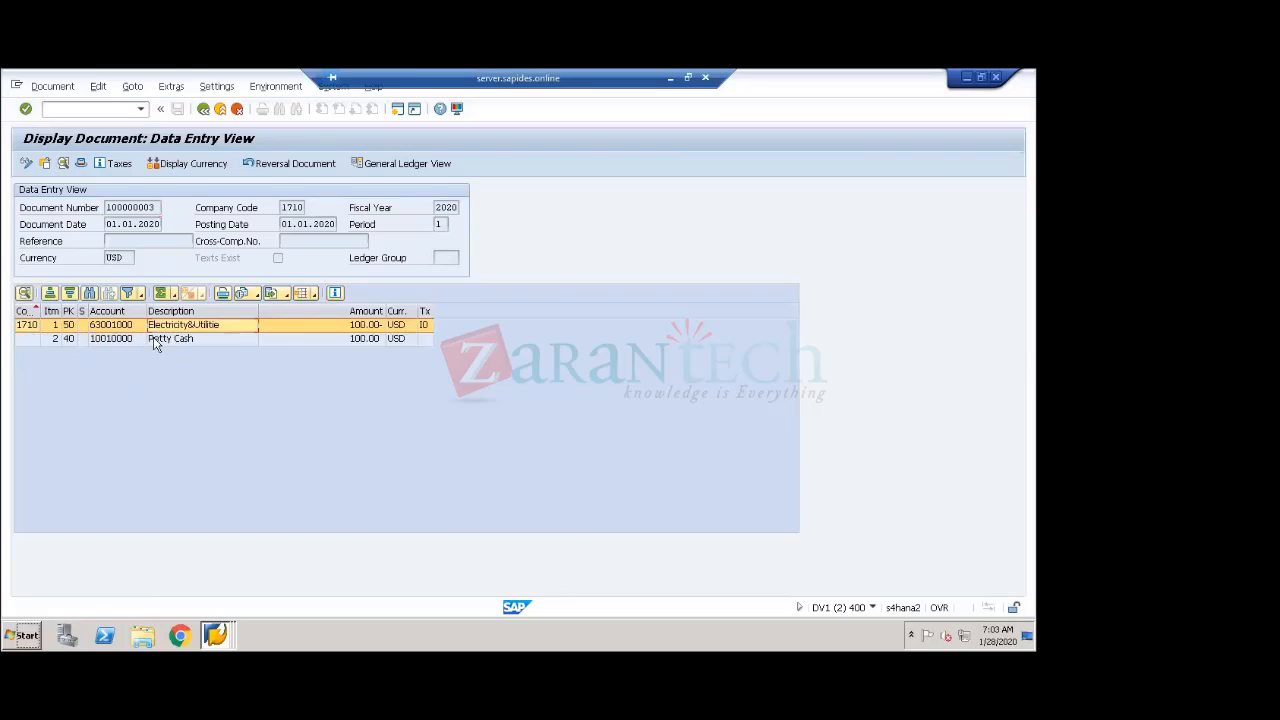
click(70, 341)
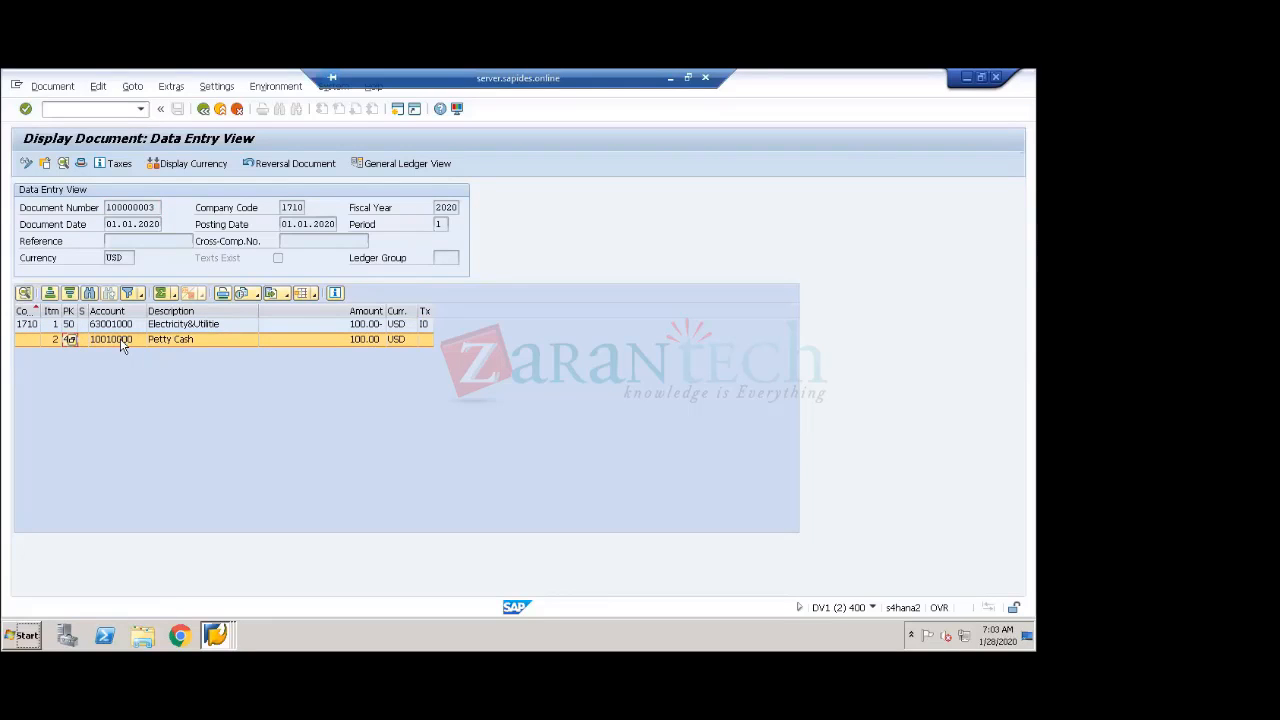
click(70, 326)
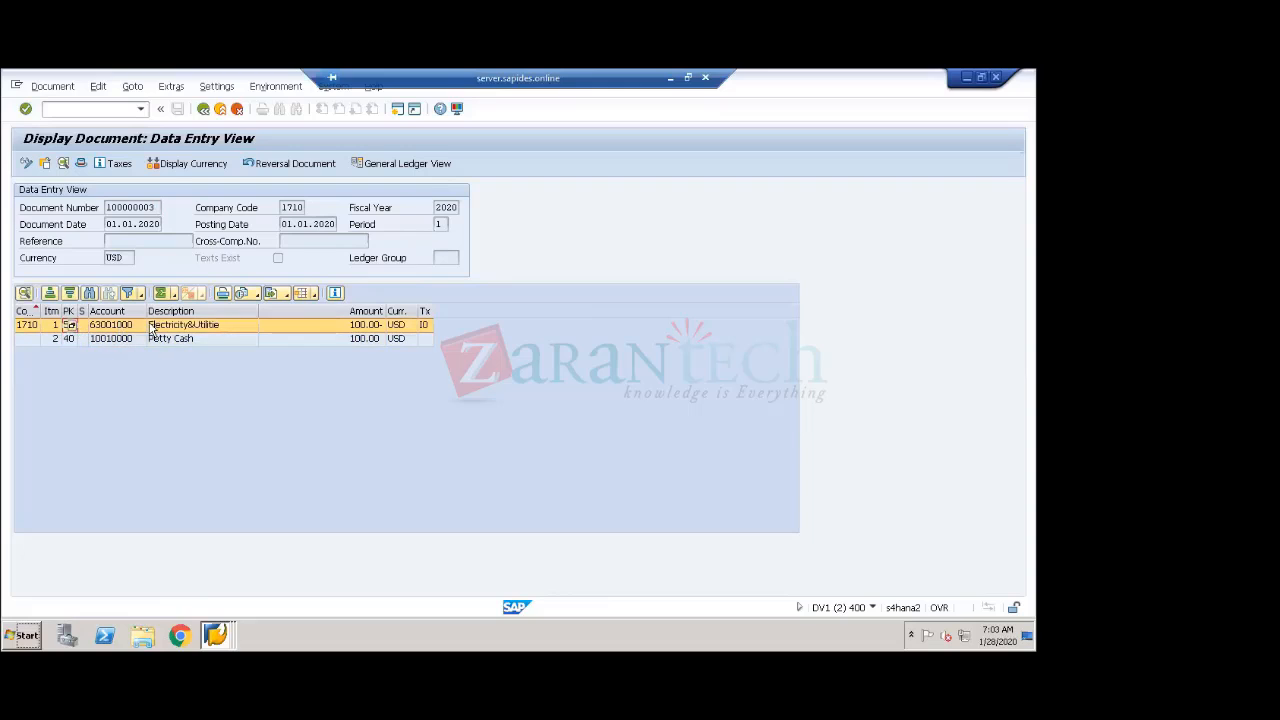
click(70, 340)
click(175, 341)
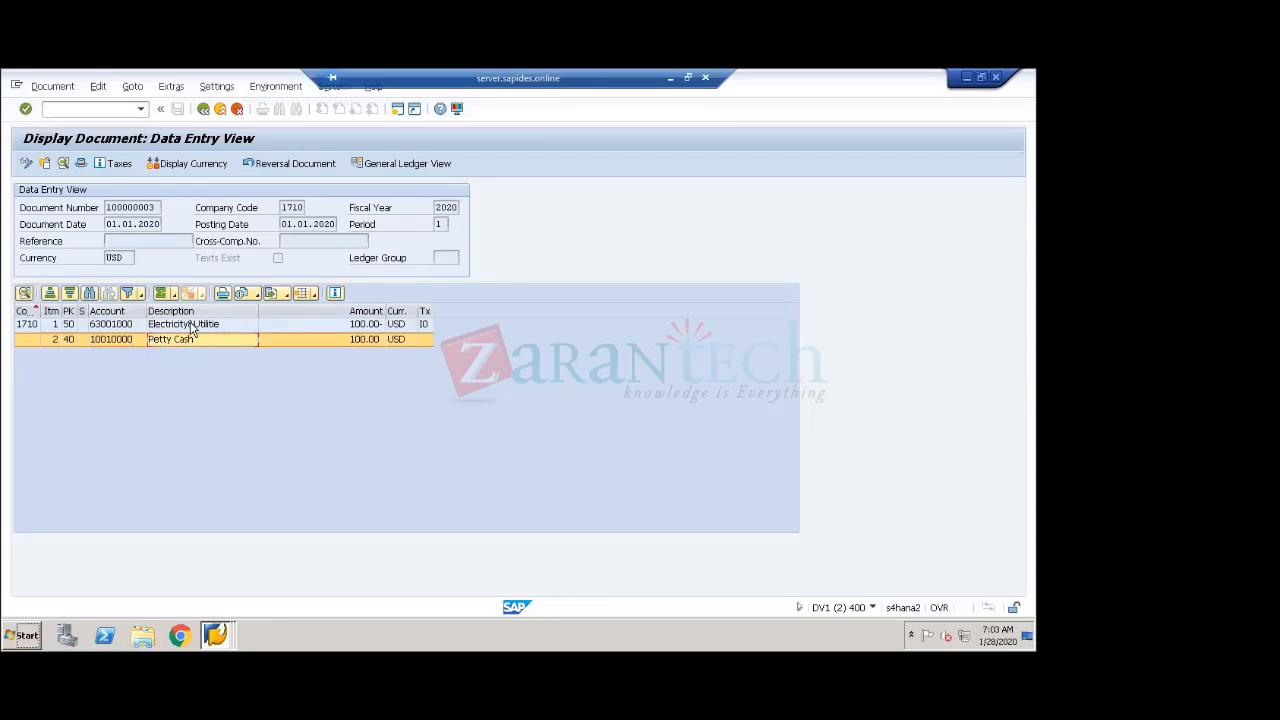
double_click(85, 324)
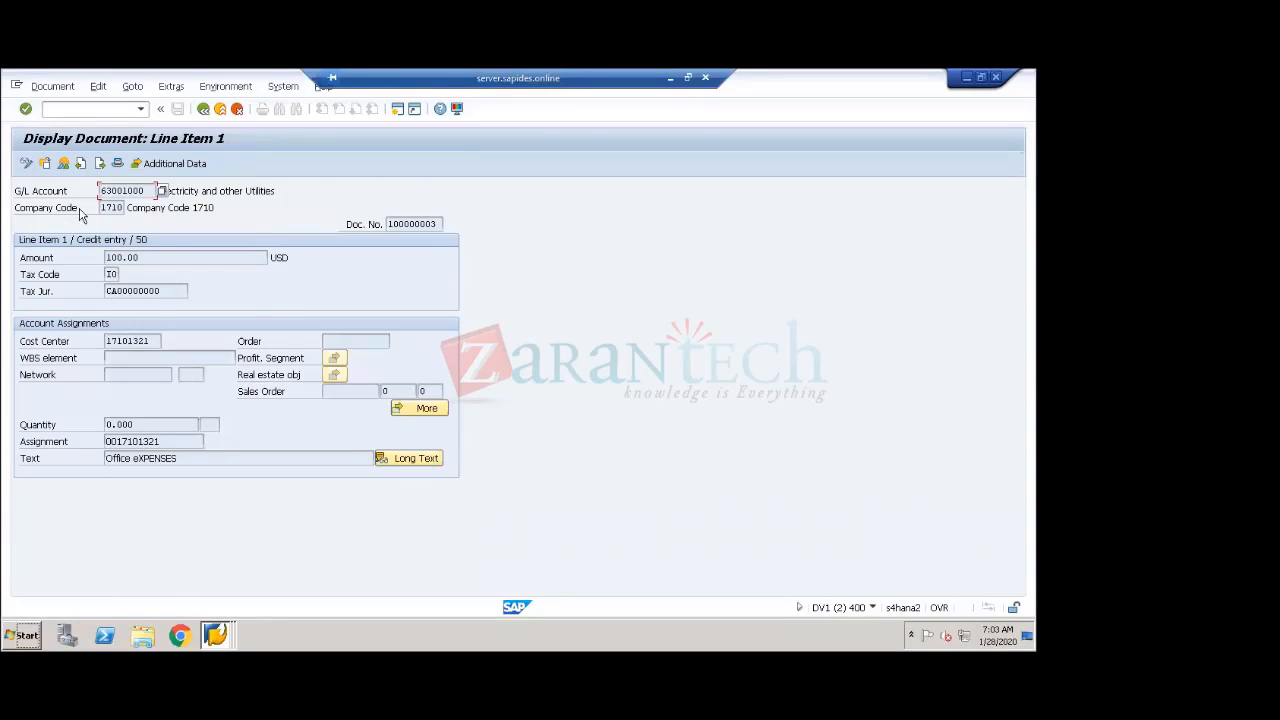
key(F3)
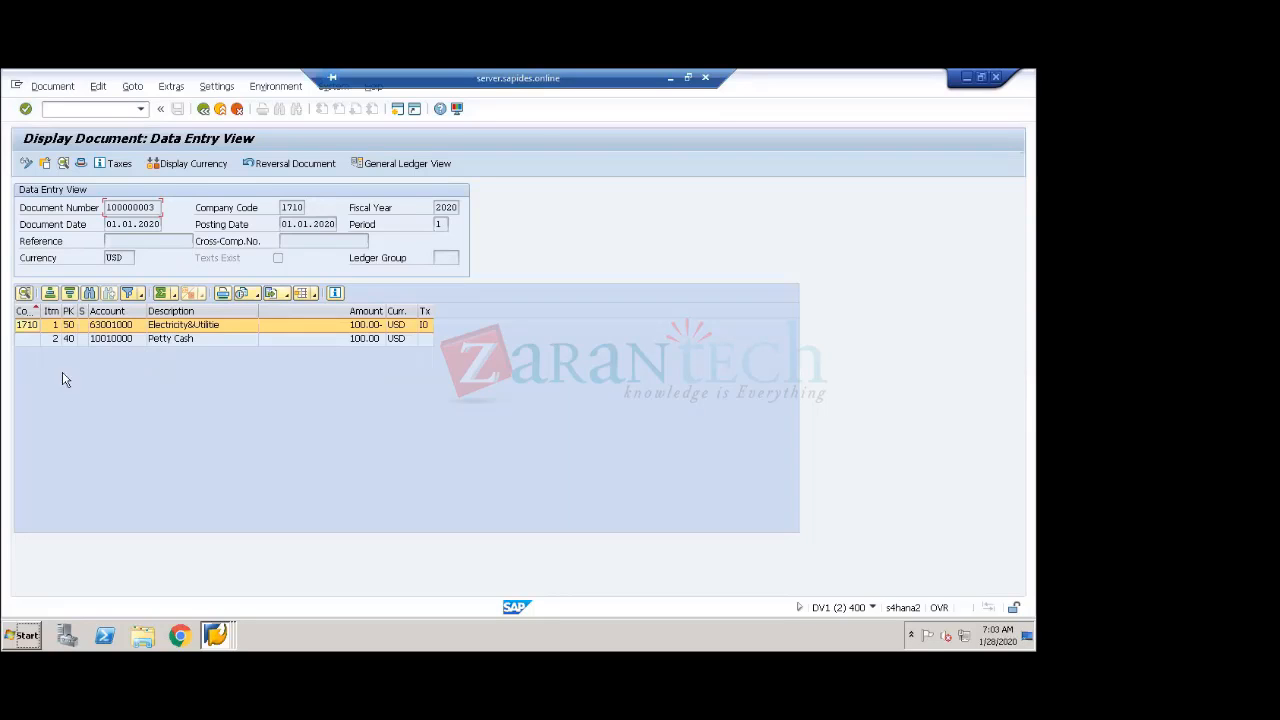
- Open the linked reversal document from document 100000003 and check its document number and posting keys
drag(157, 207, 90, 207)
click(283, 163)
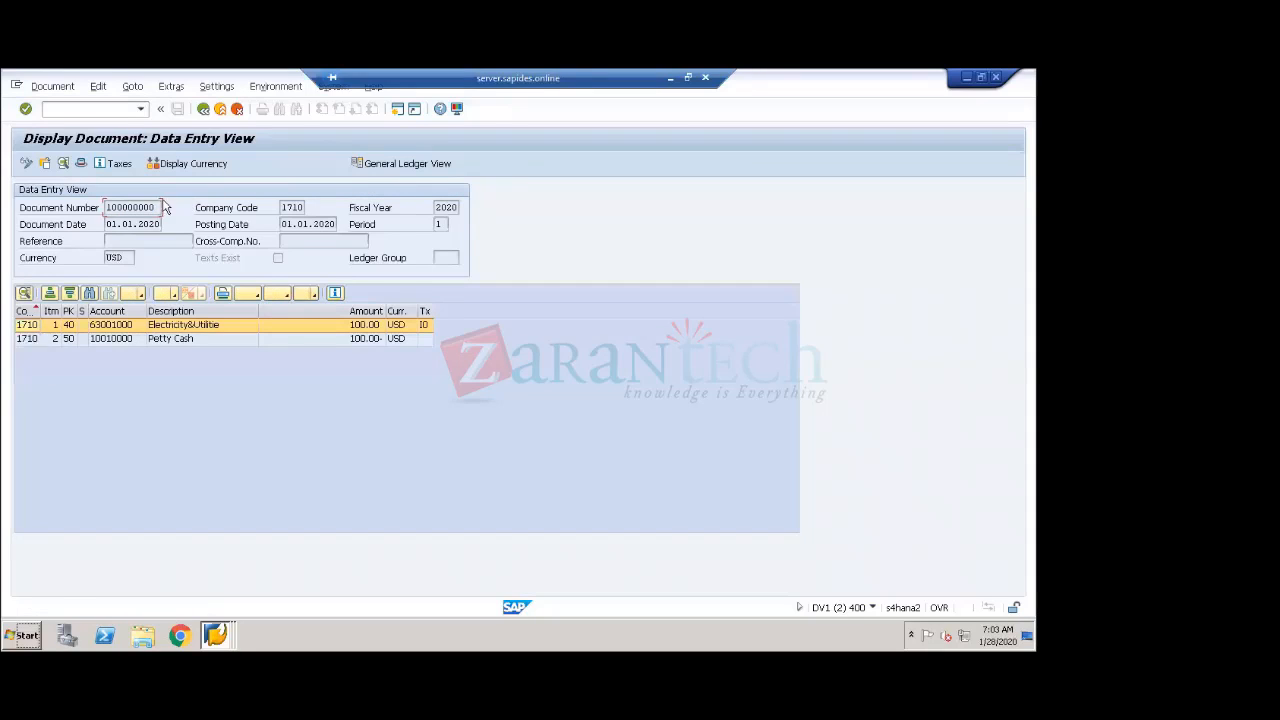
drag(160, 208, 104, 207)
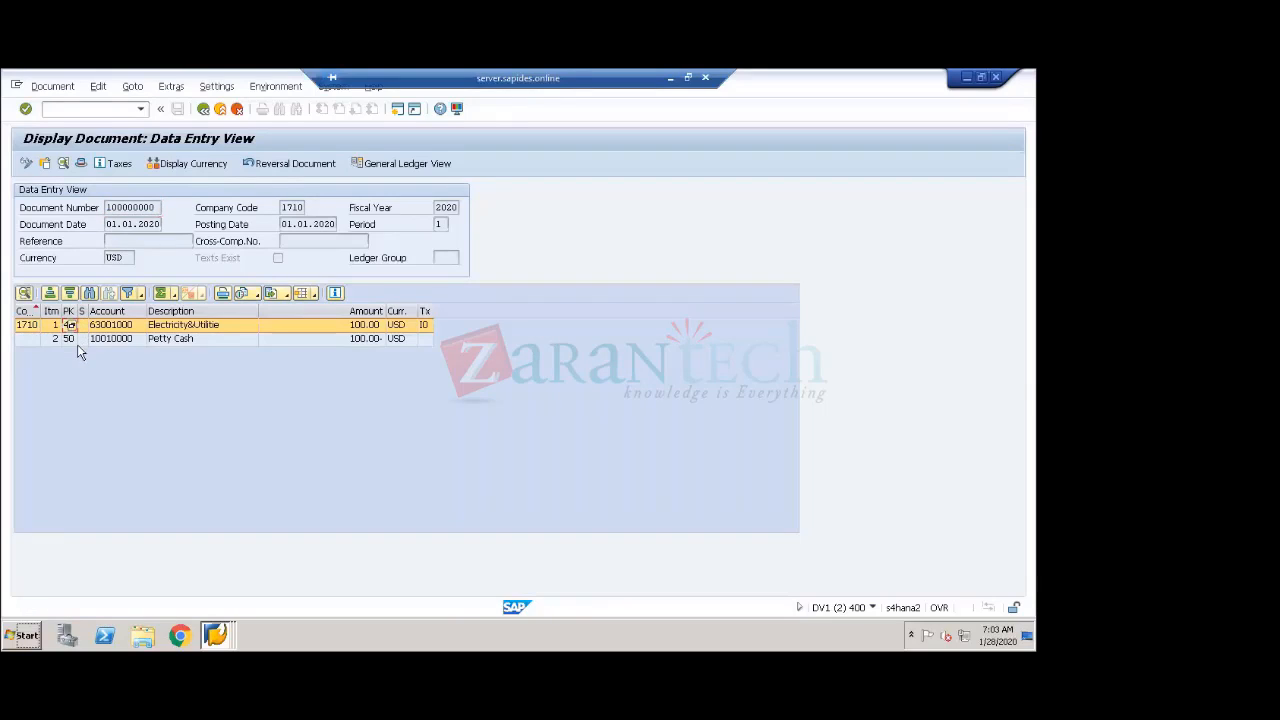
- Open the reversal document that belongs to the displayed electricity and petty cash document
click(170, 342)
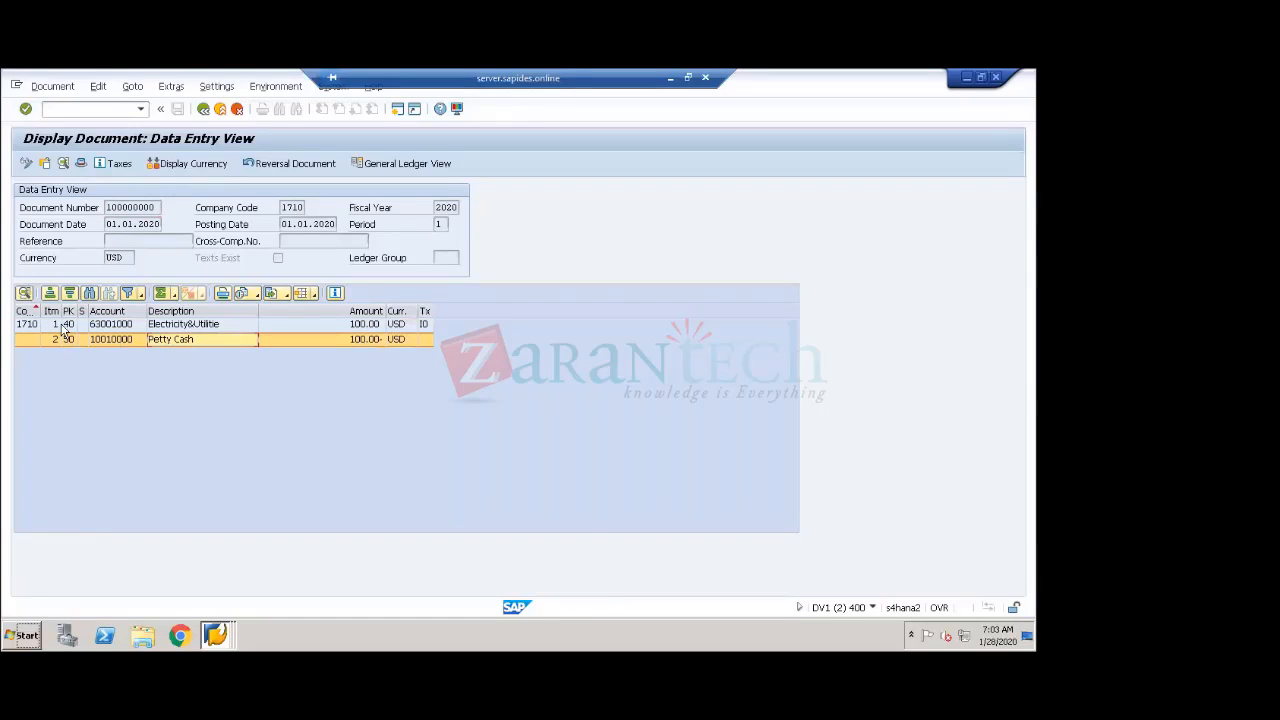
click(273, 168)
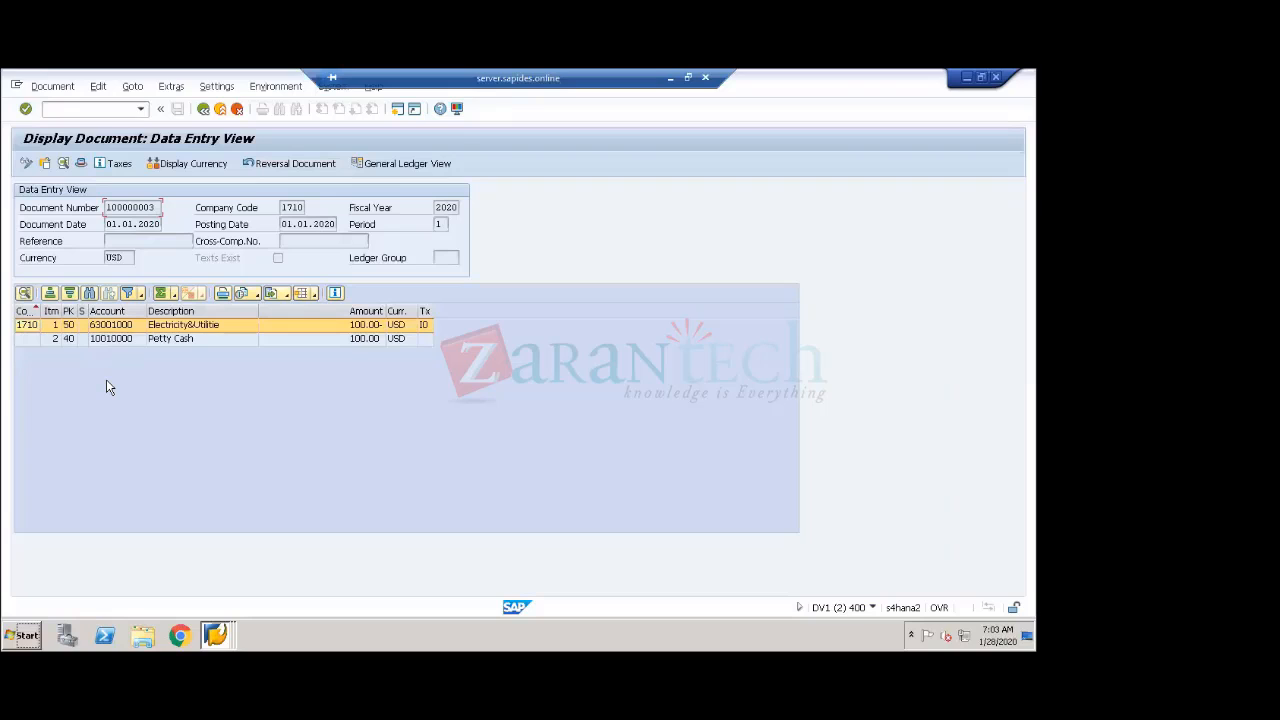
- Switch to the Document List session and run it for company code 1710, fiscal year 2020, ledger 0L and document type SA
click(215, 634)
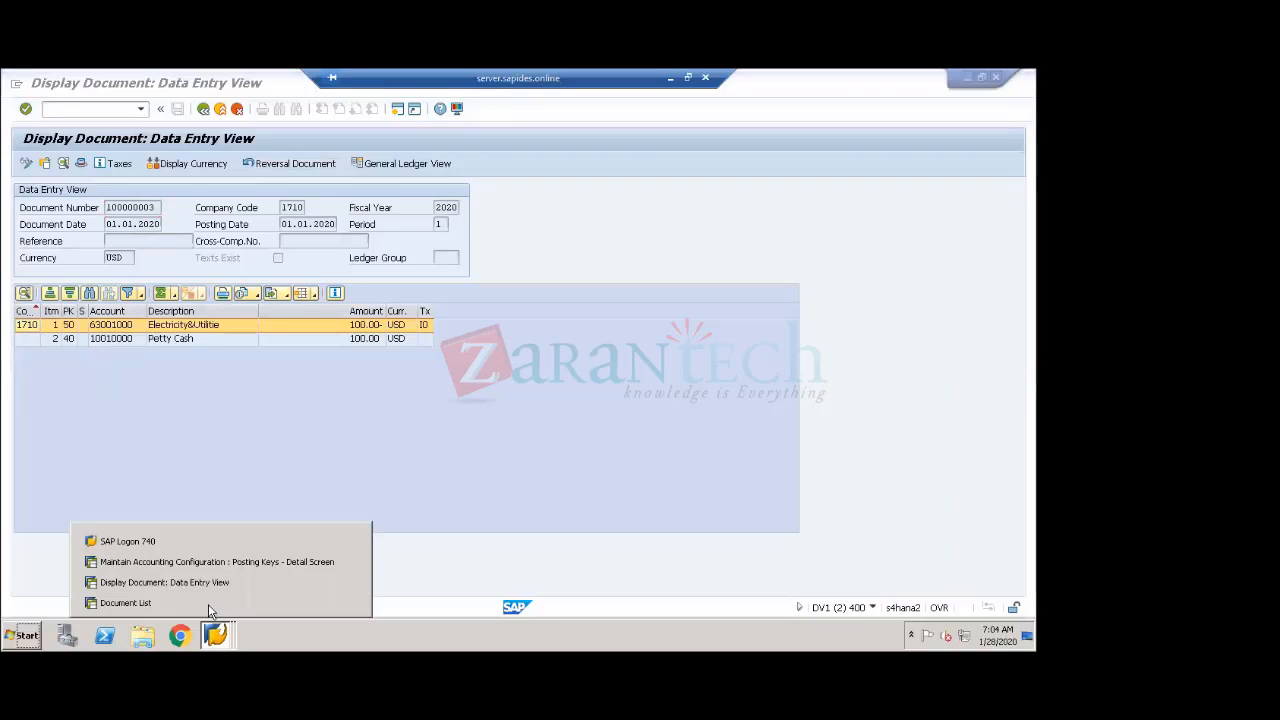
click(202, 602)
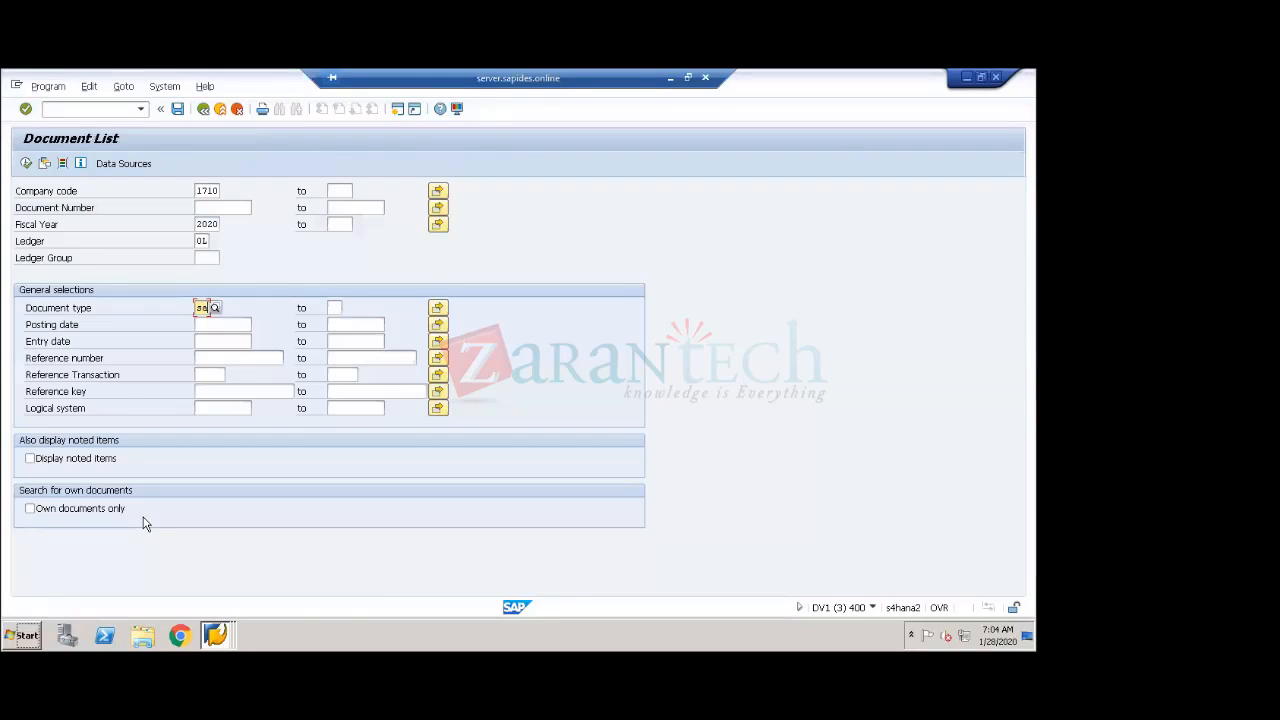
click(26, 164)
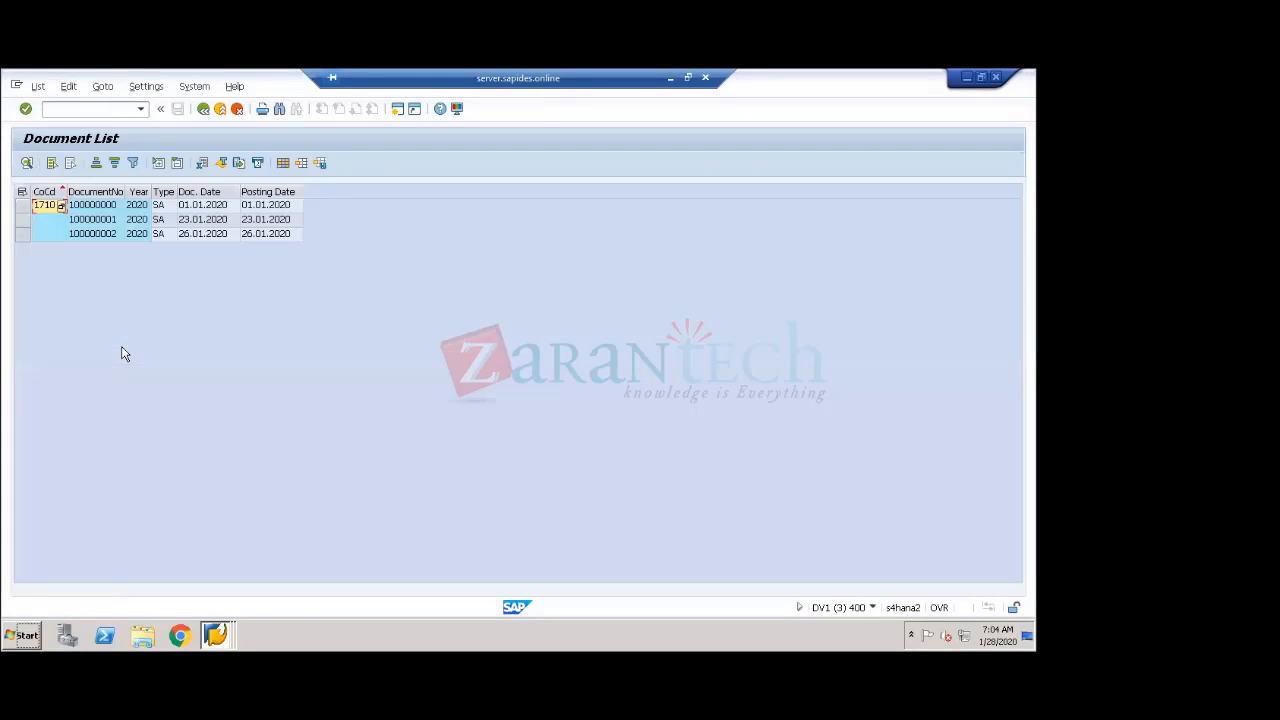
click(104, 206)
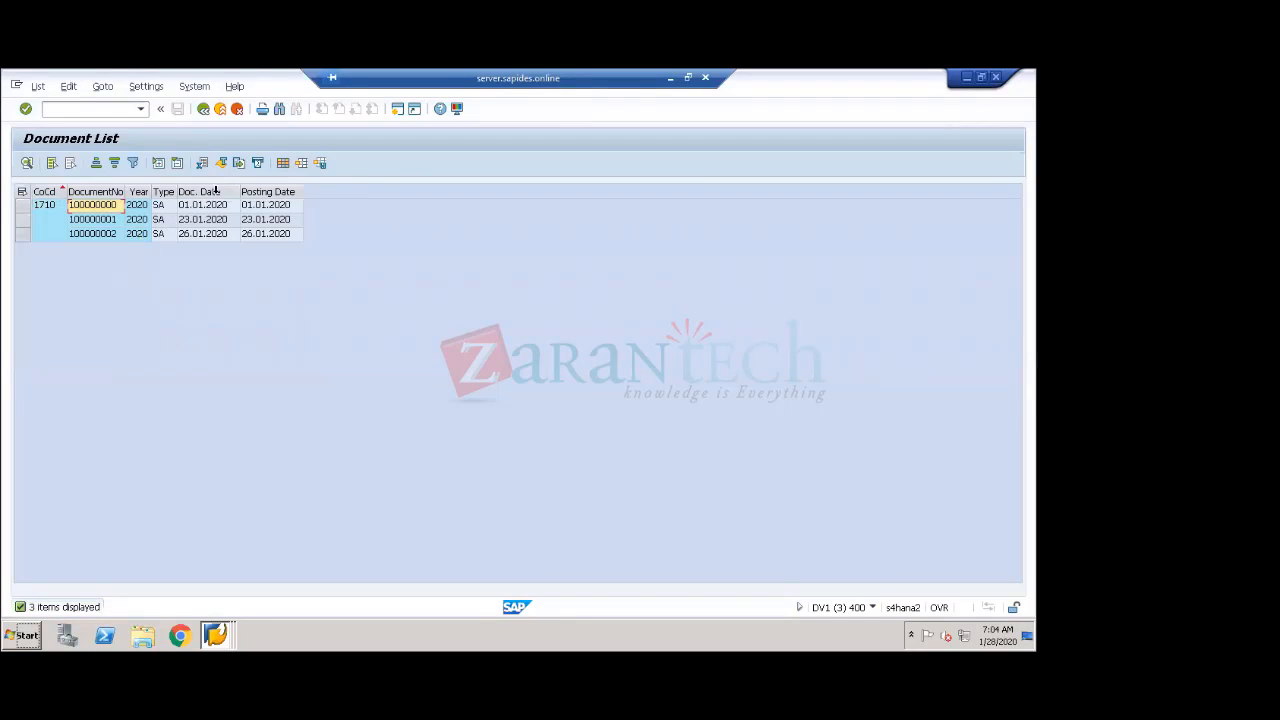
- Search the layout's column set for "reversal" and add Reversal Flag and Reverse Posting Date to the displayed columns
click(284, 164)
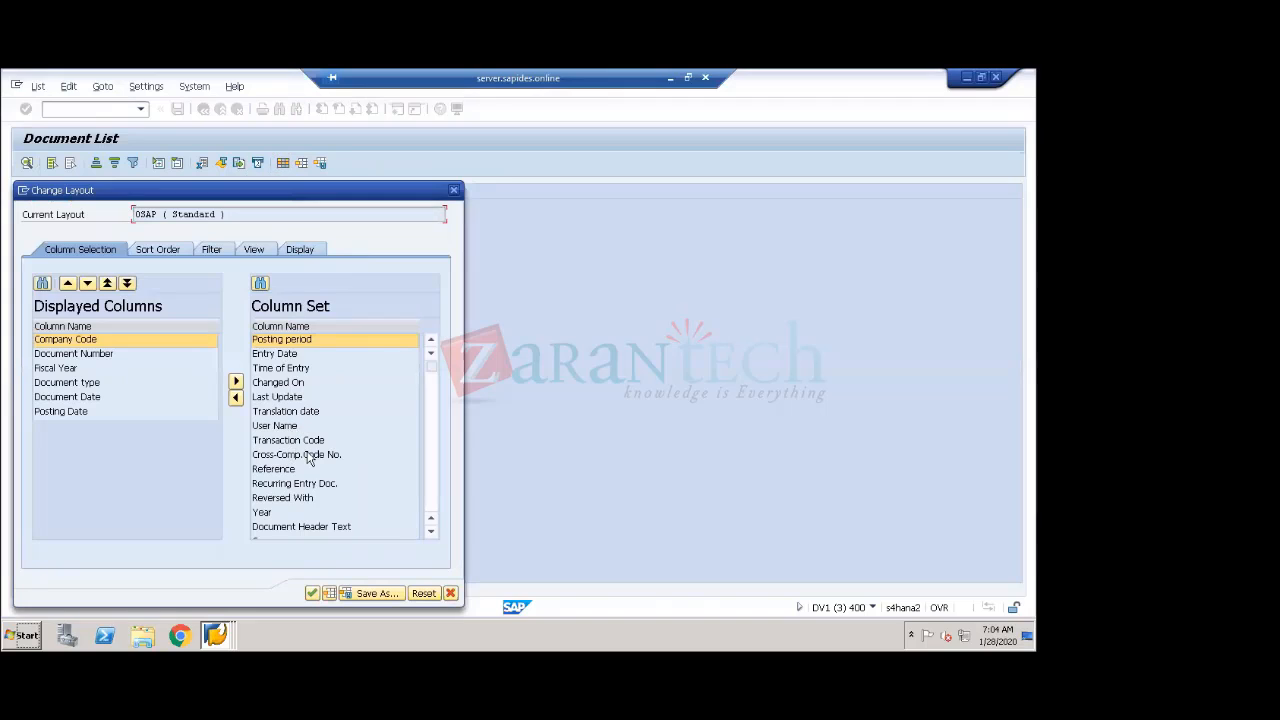
click(260, 284)
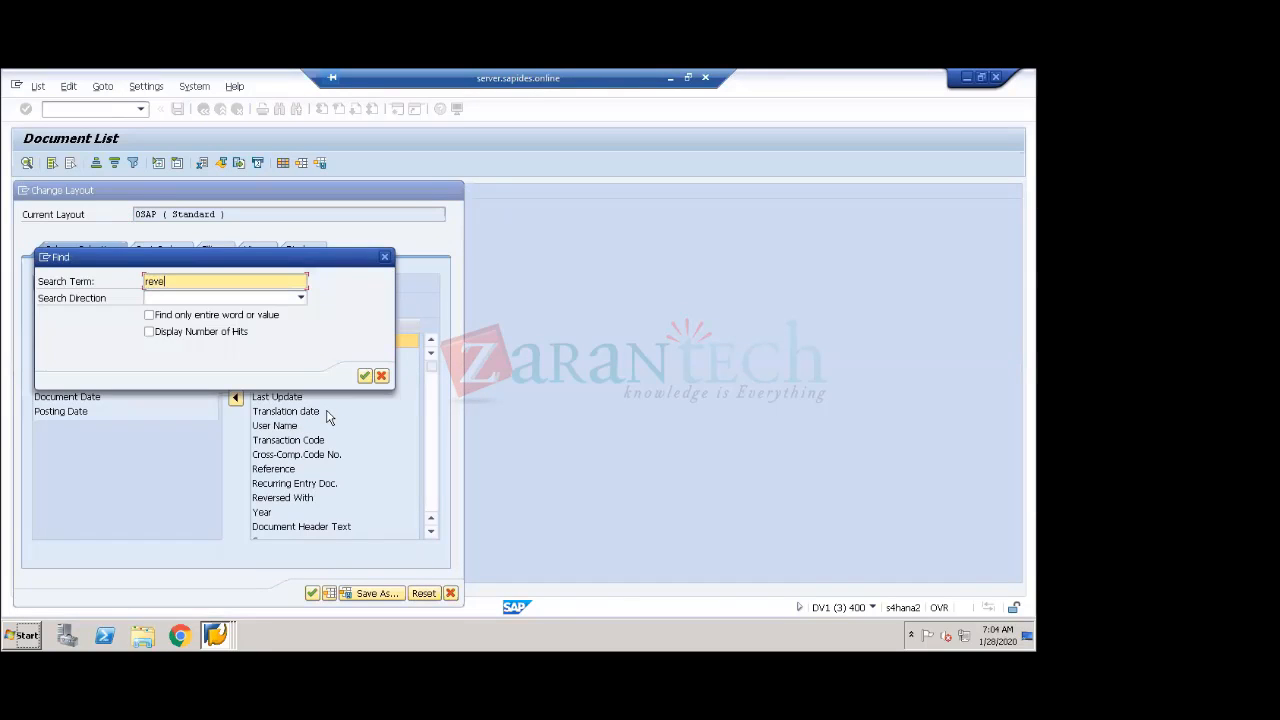
key(Return)
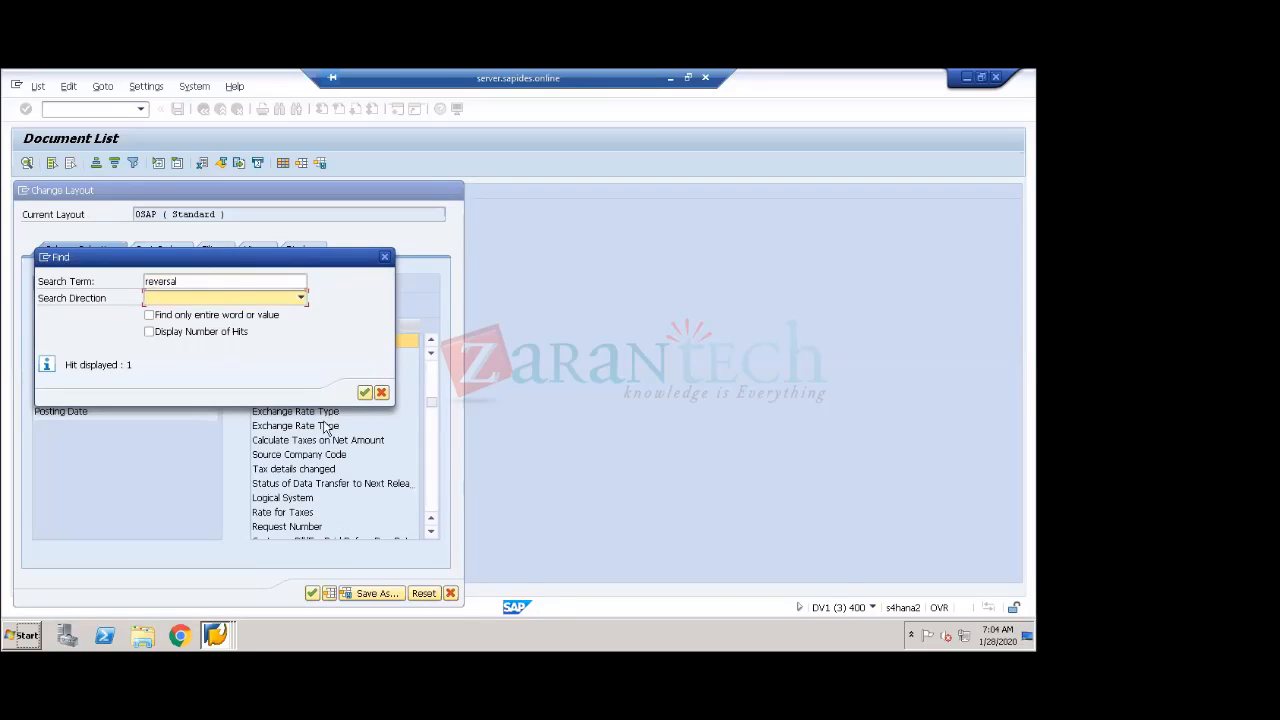
click(381, 394)
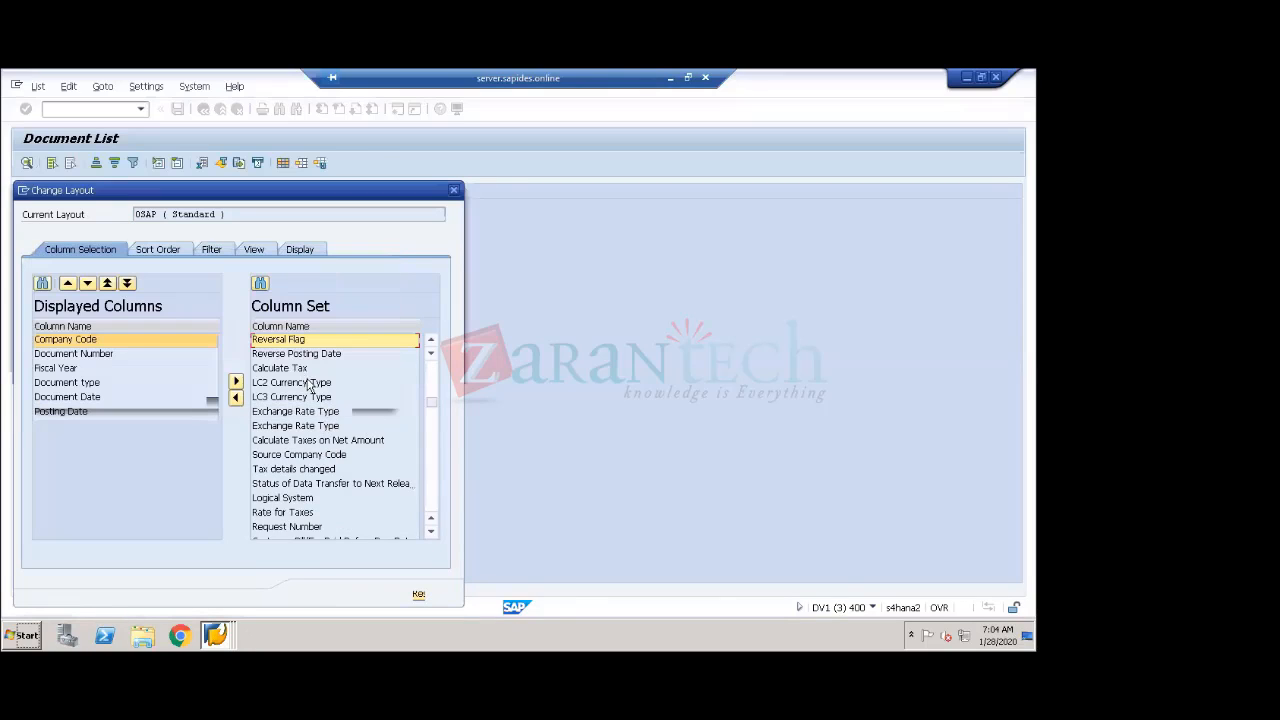
click(279, 340)
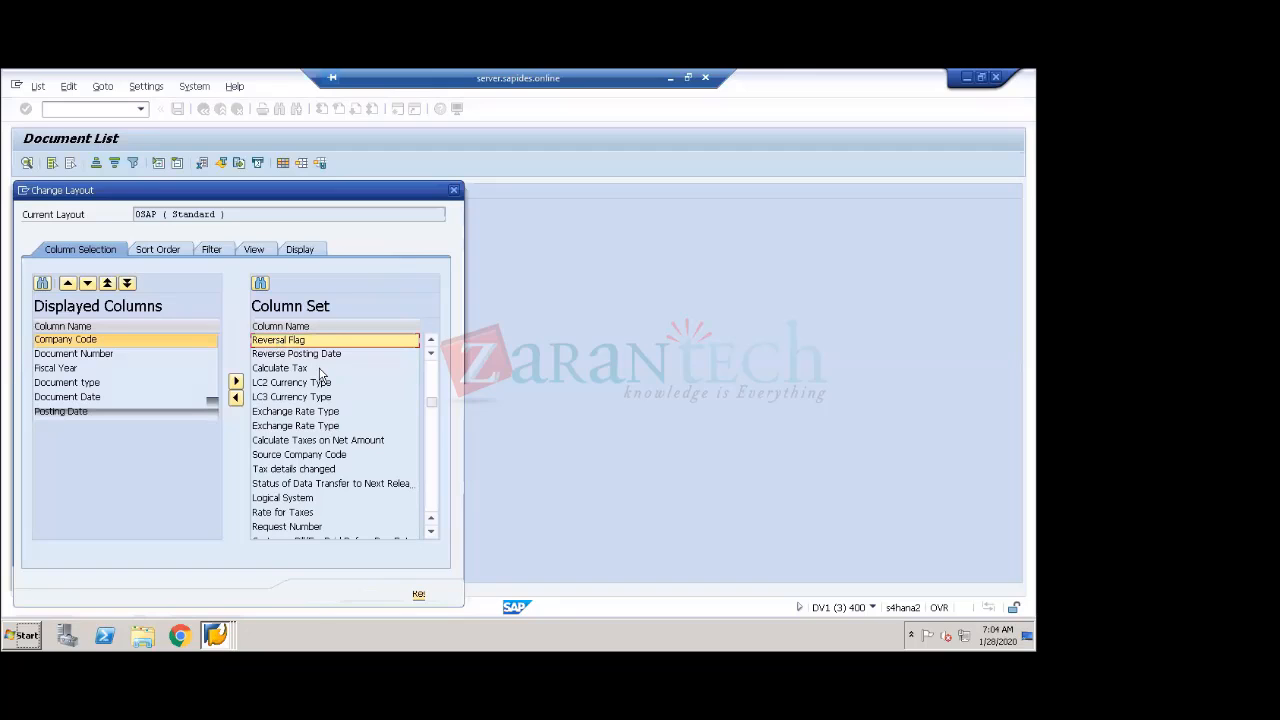
click(236, 399)
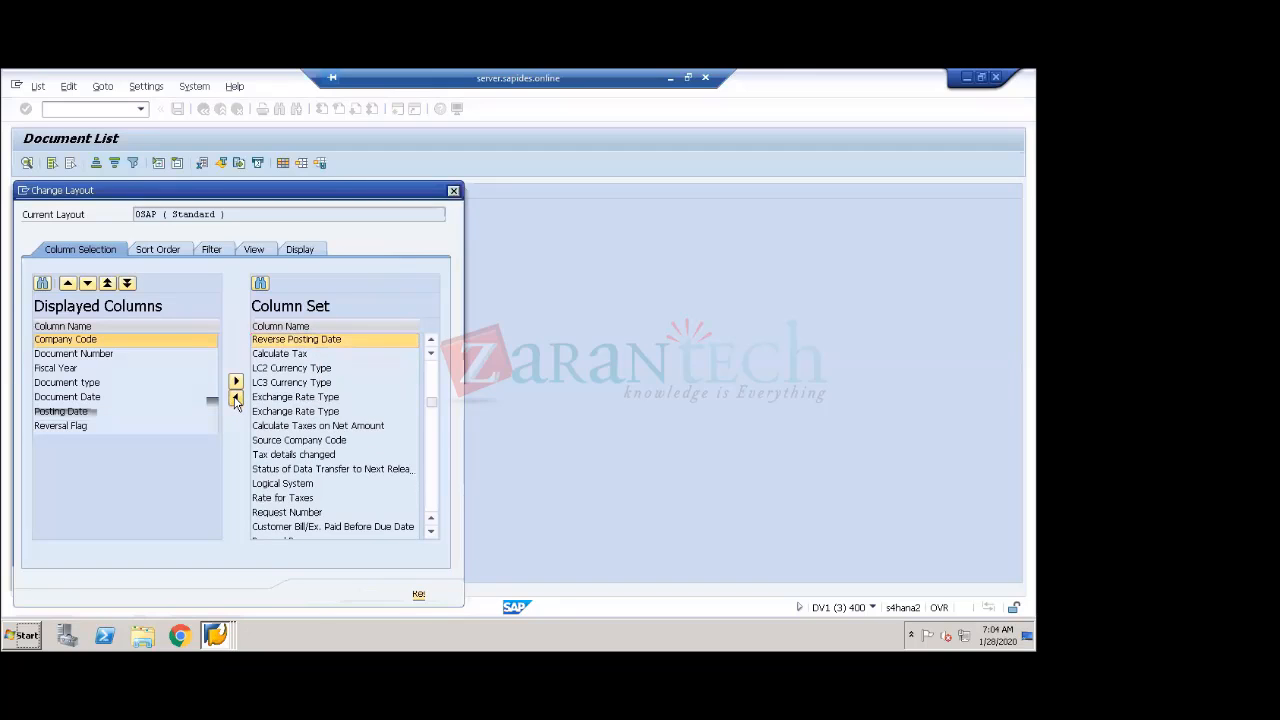
click(236, 399)
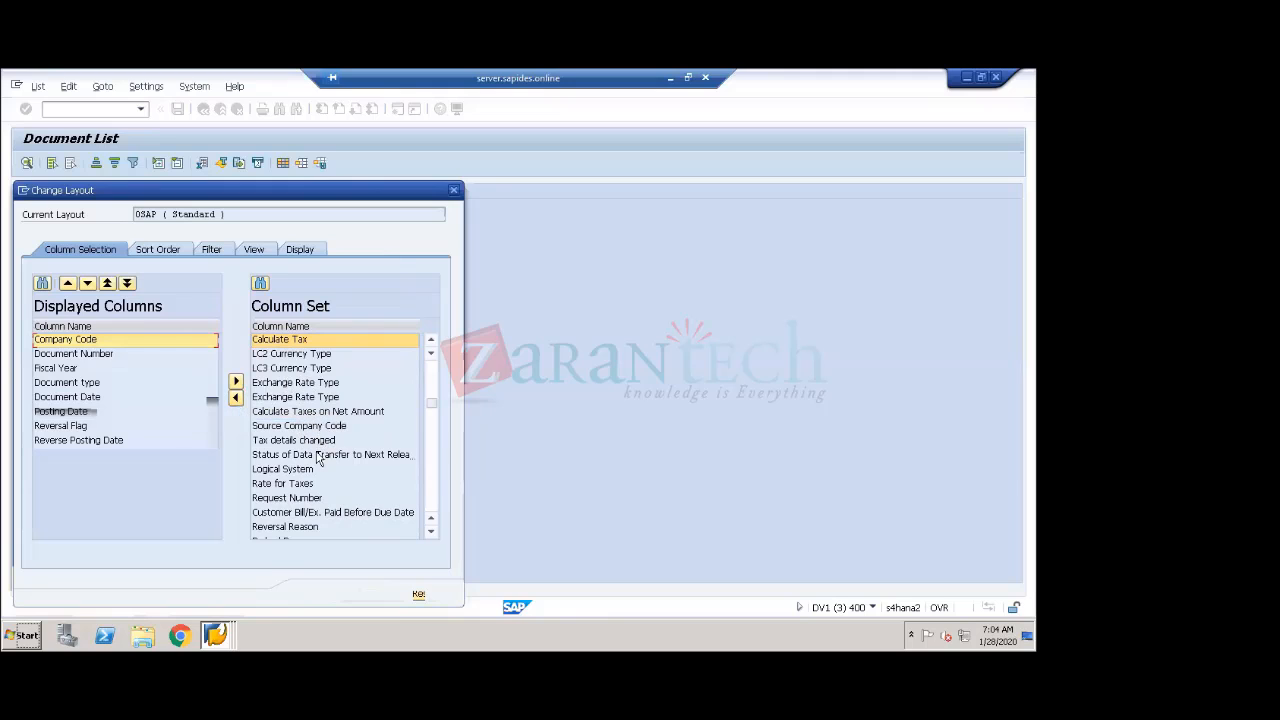
- Sort the layout's column set alphabetically by column name and add Reversed to the displayed columns
click(431, 531)
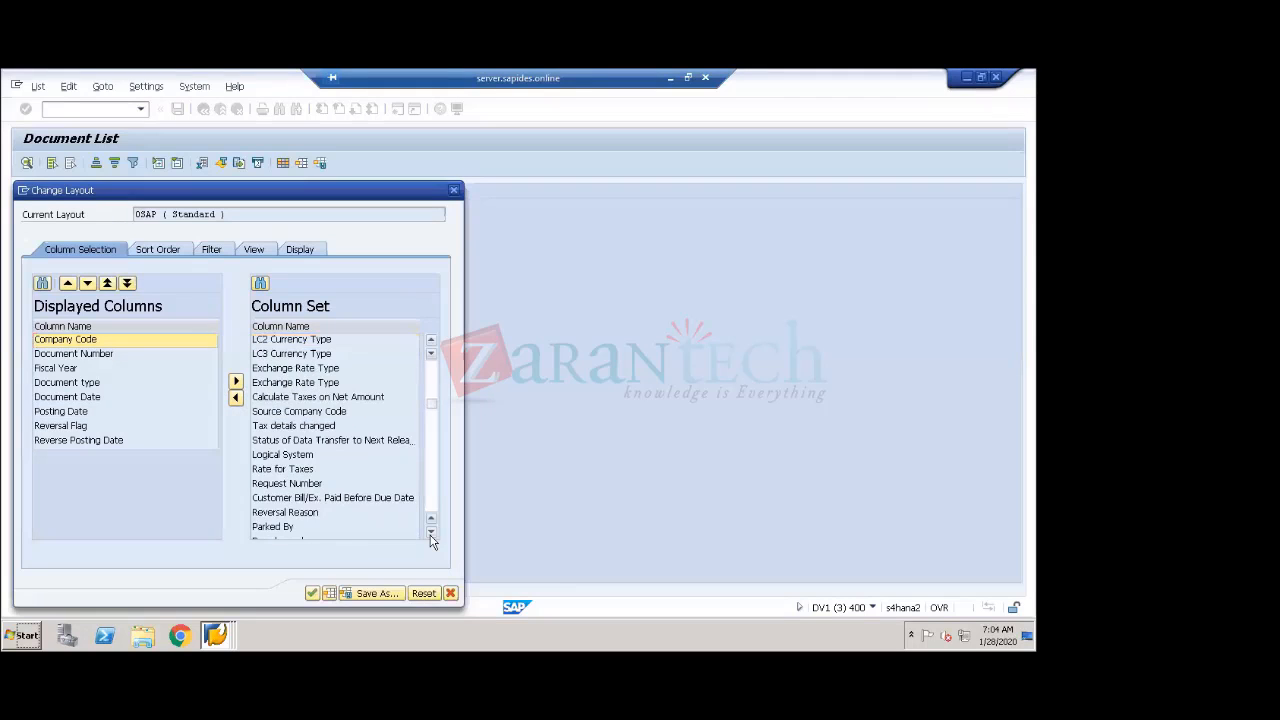
click(431, 531)
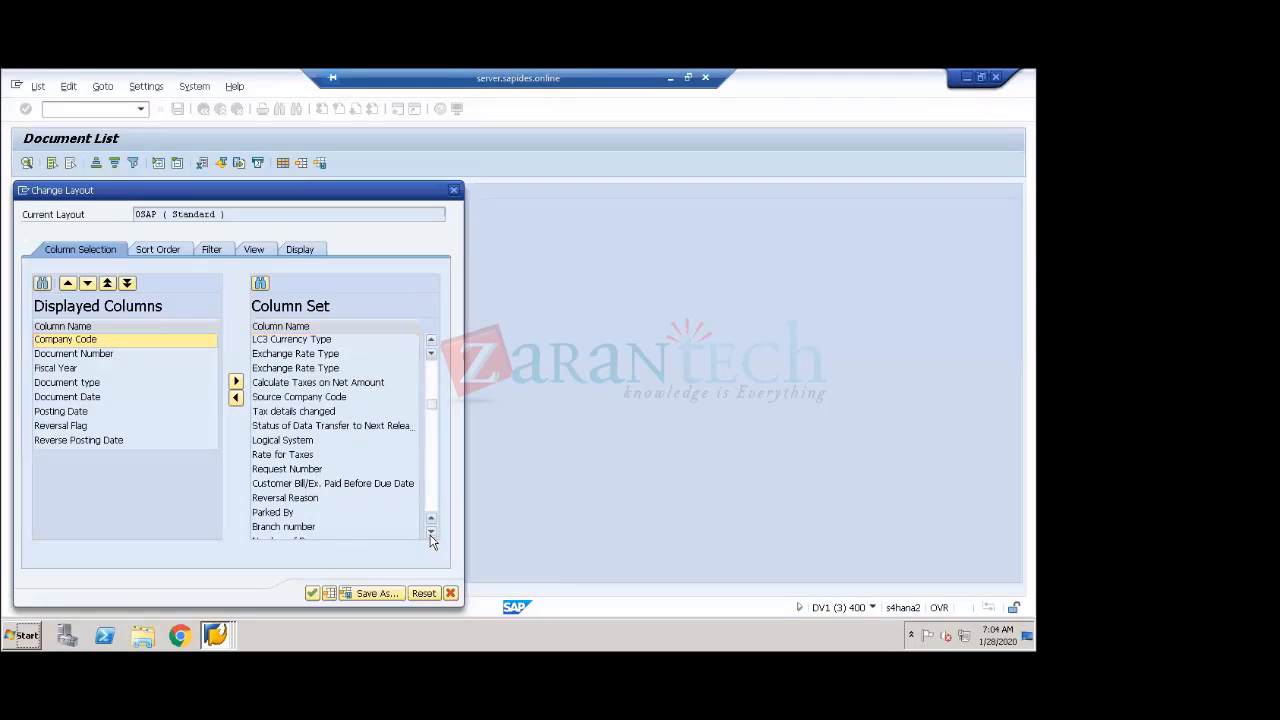
click(284, 325)
drag(434, 405, 434, 459)
scroll(352, 445, down, 6)
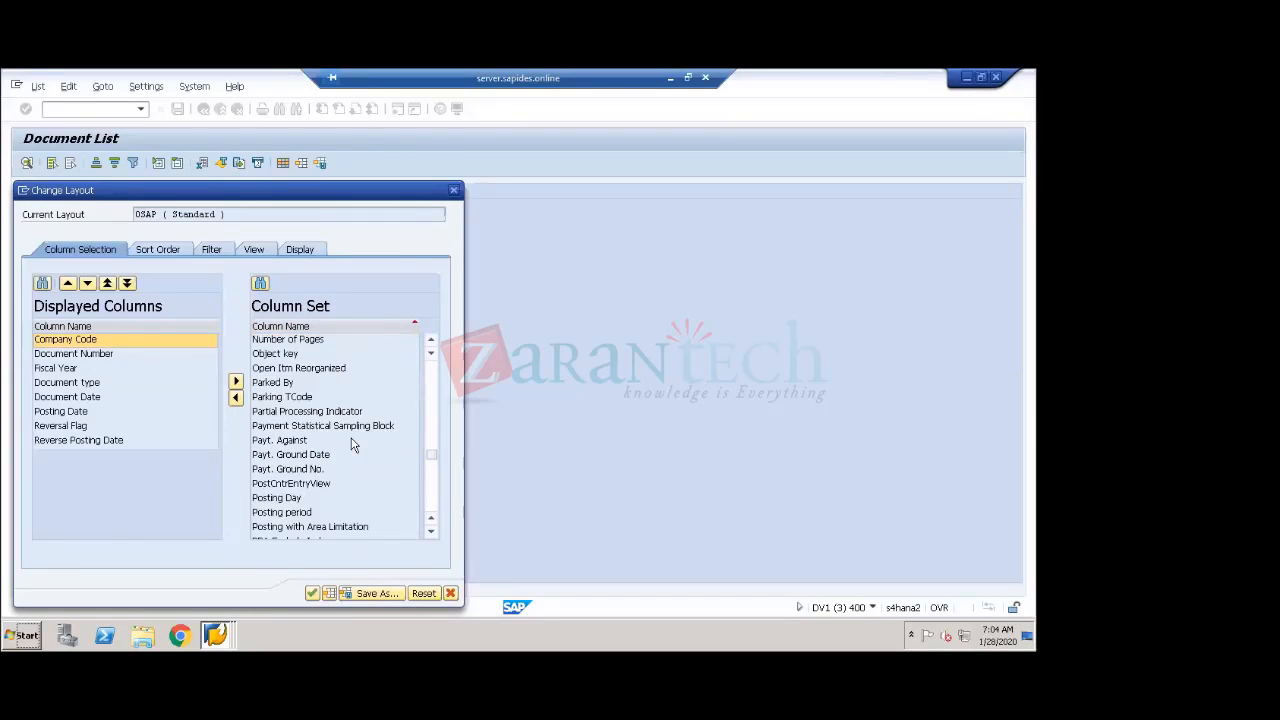
scroll(352, 445, down, 5)
scroll(322, 426, down, 1)
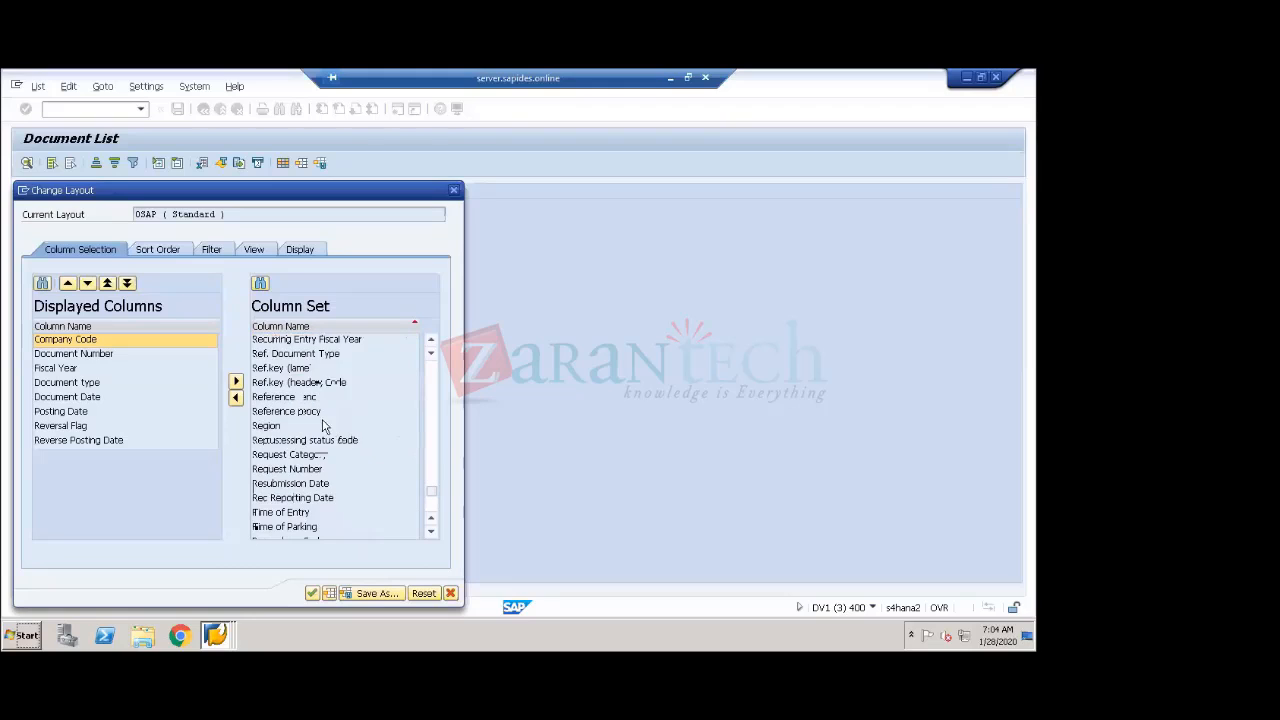
scroll(323, 428, up, 1)
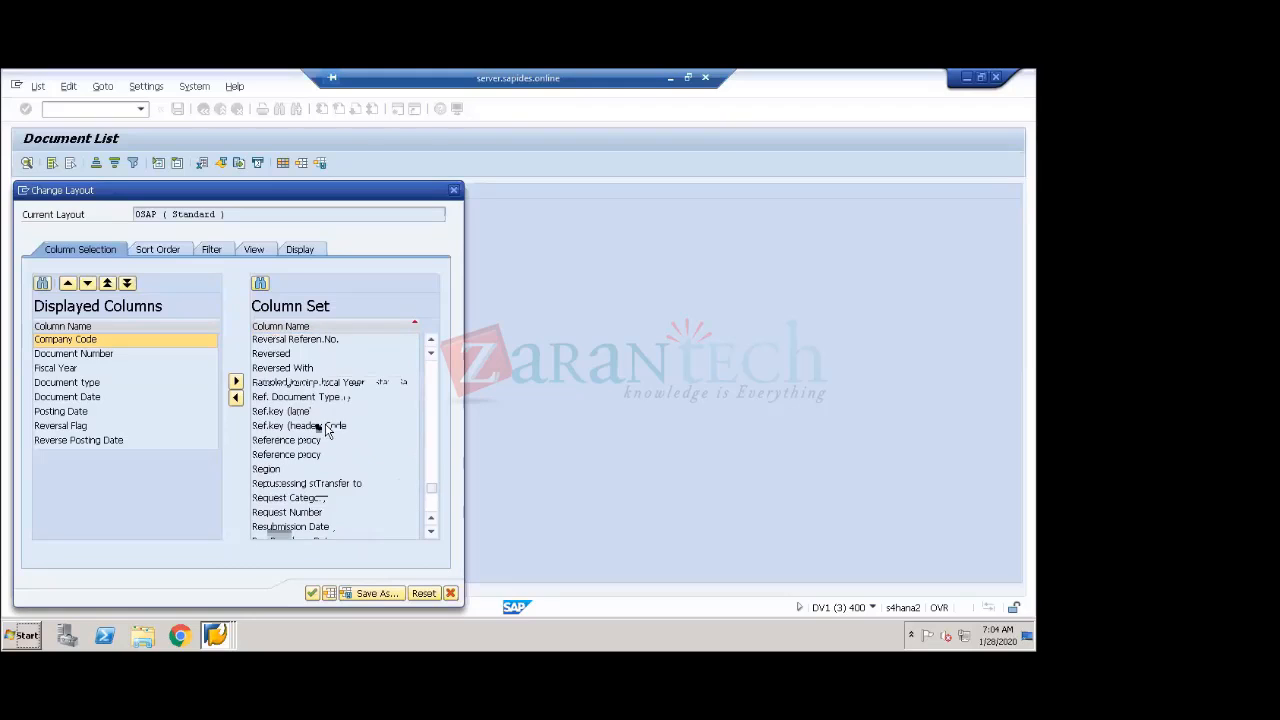
click(275, 358)
click(236, 398)
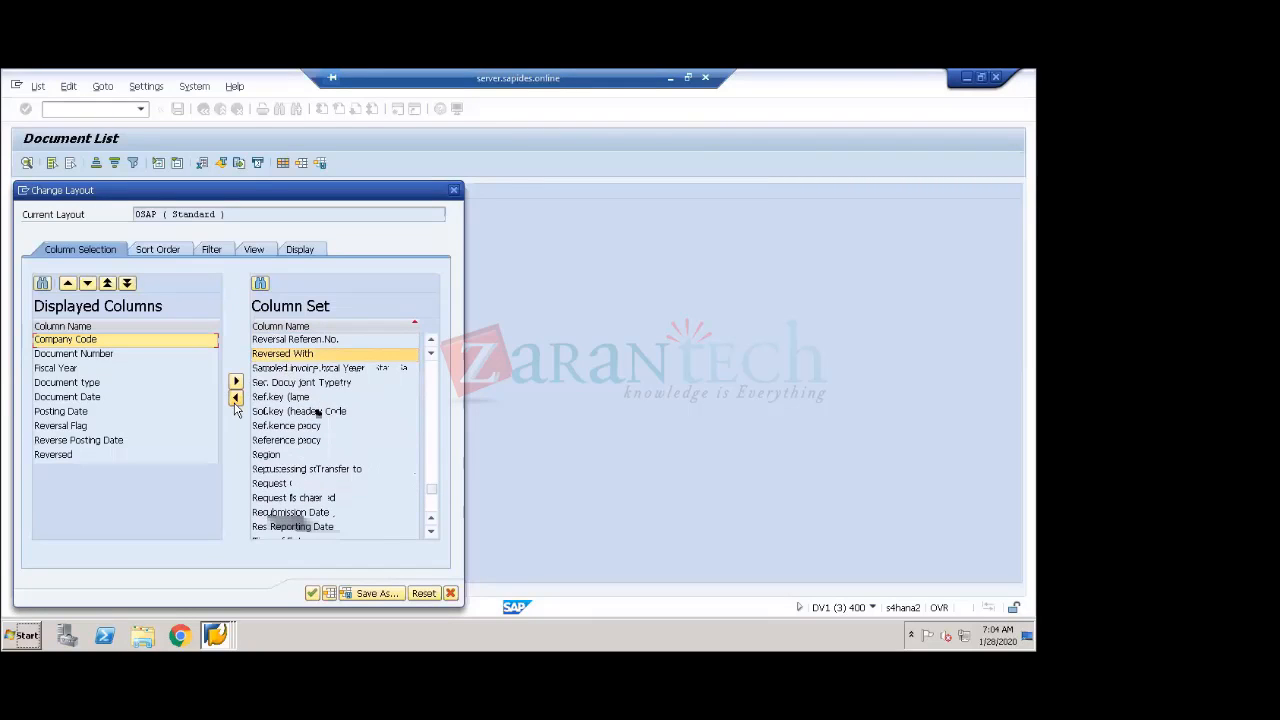
- Add Reversal Reason from the column set to the layout's displayed columns
click(284, 386)
scroll(284, 388, up, 1)
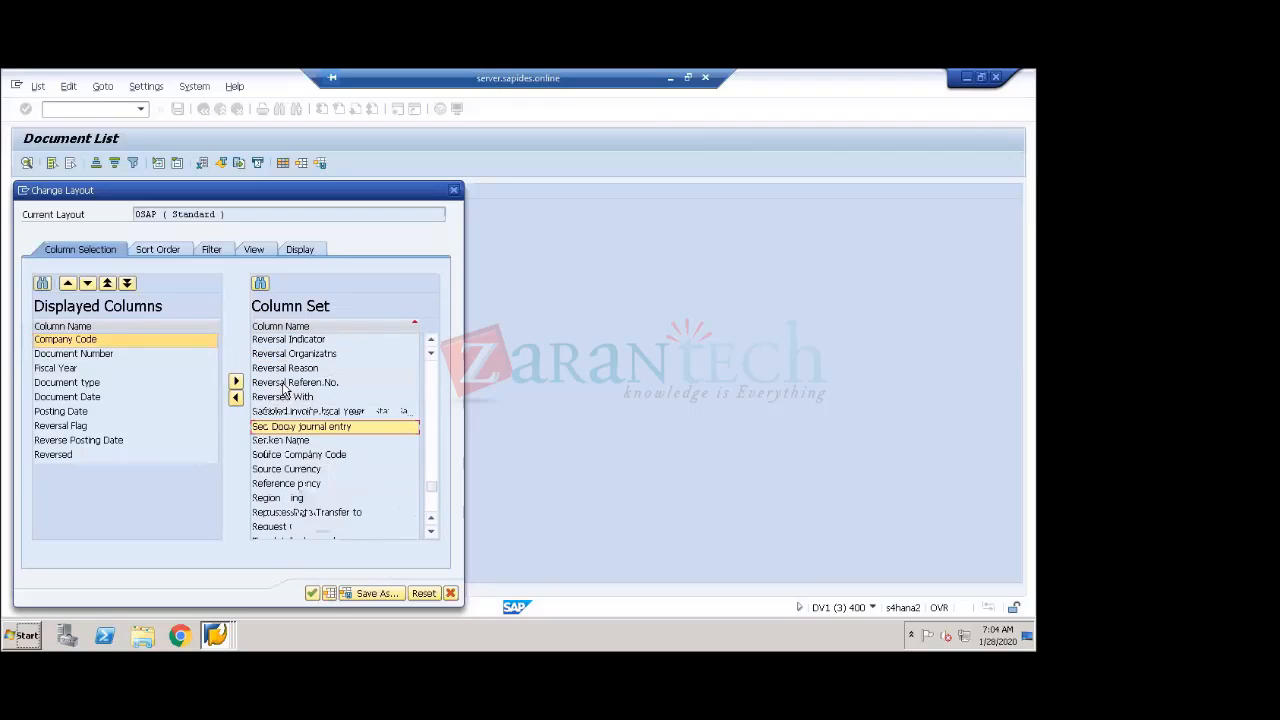
scroll(286, 388, up, 1)
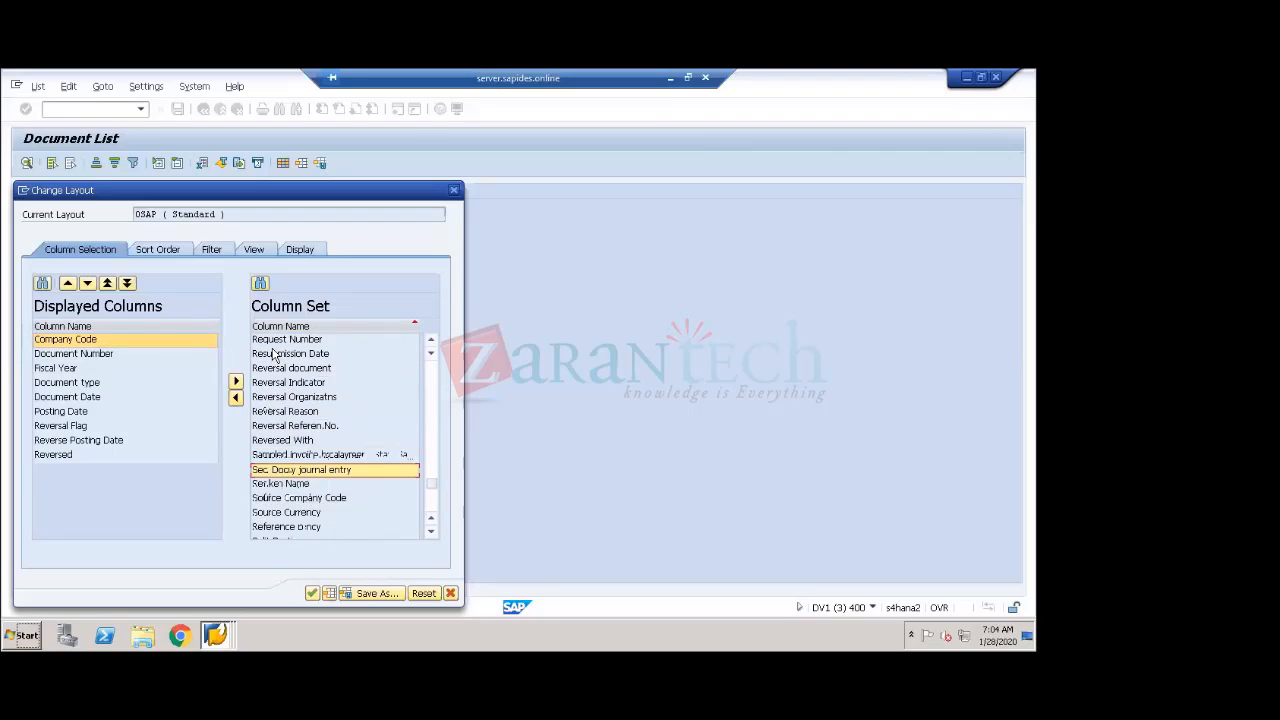
click(280, 384)
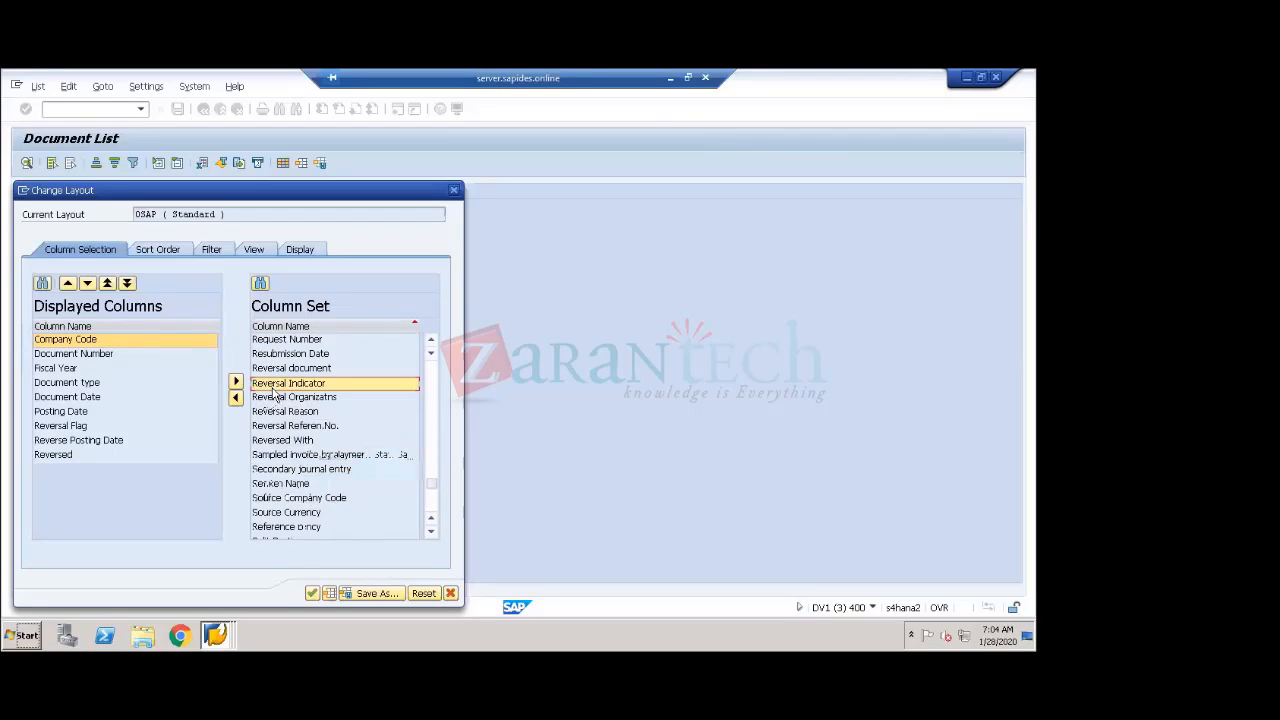
click(273, 398)
click(276, 411)
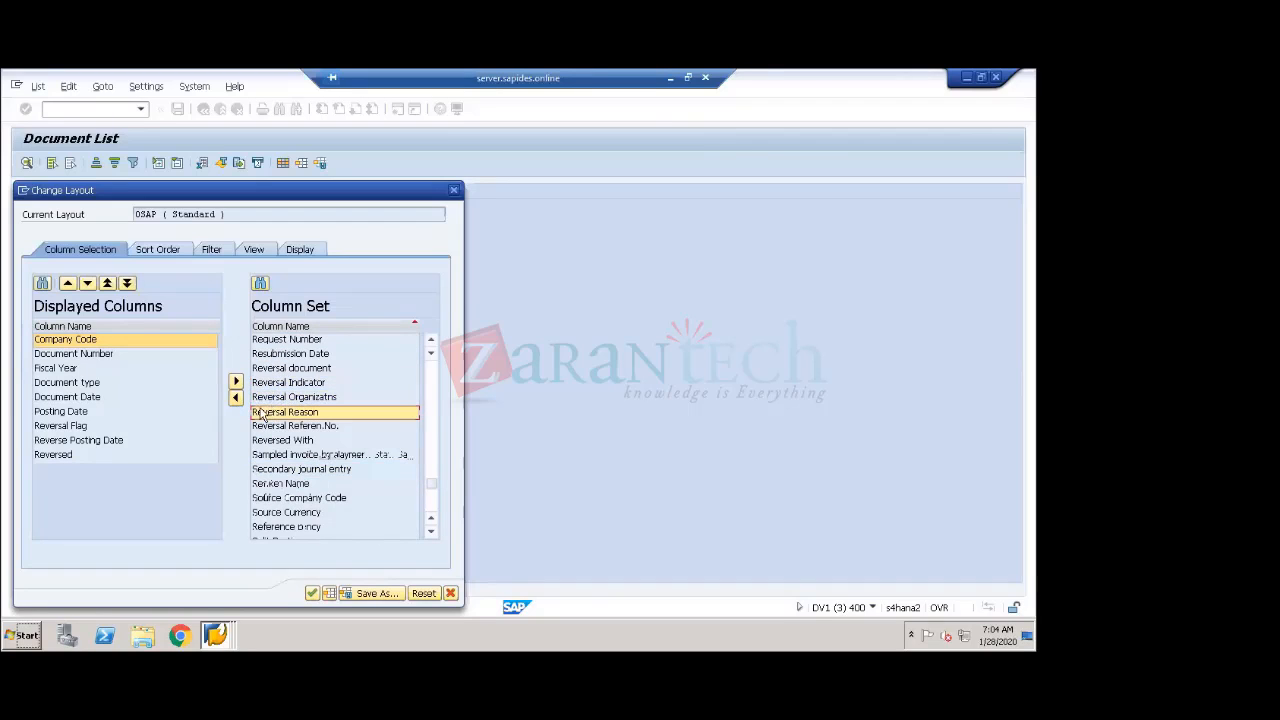
click(236, 397)
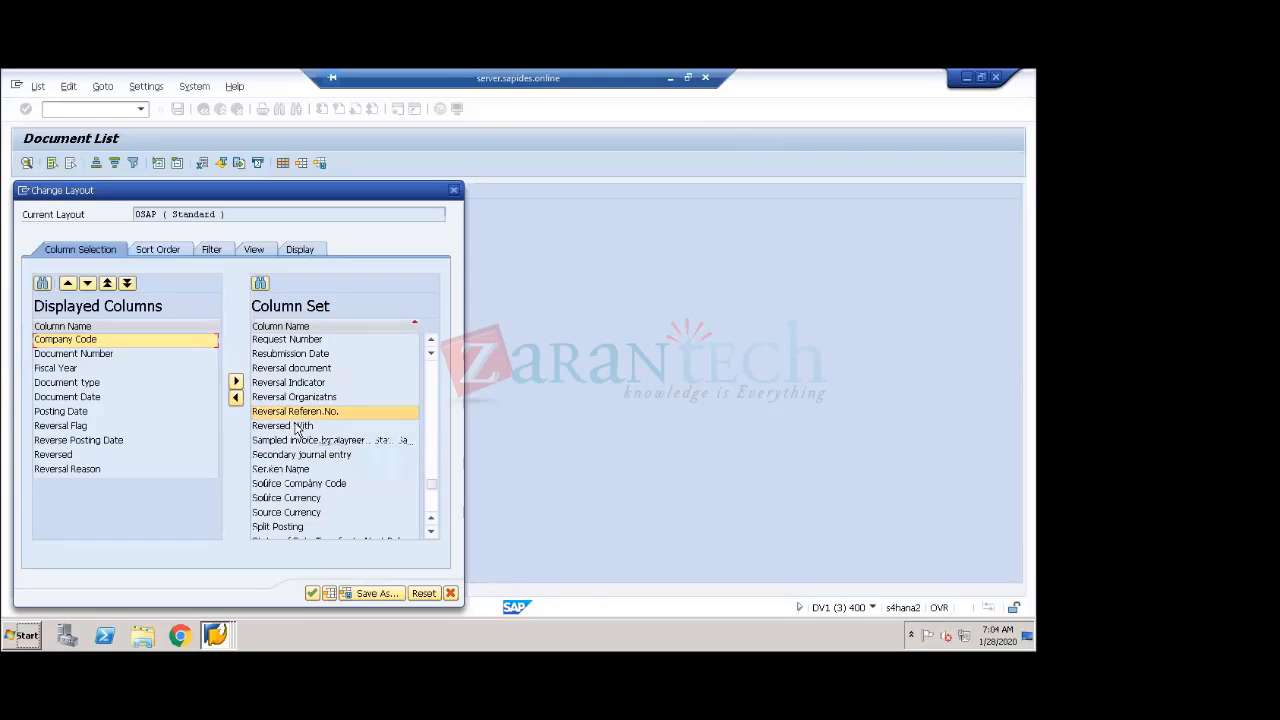
- Apply the changed layout to the document list and widen the Reversal Date, Reversed and Reason columns
click(70, 427)
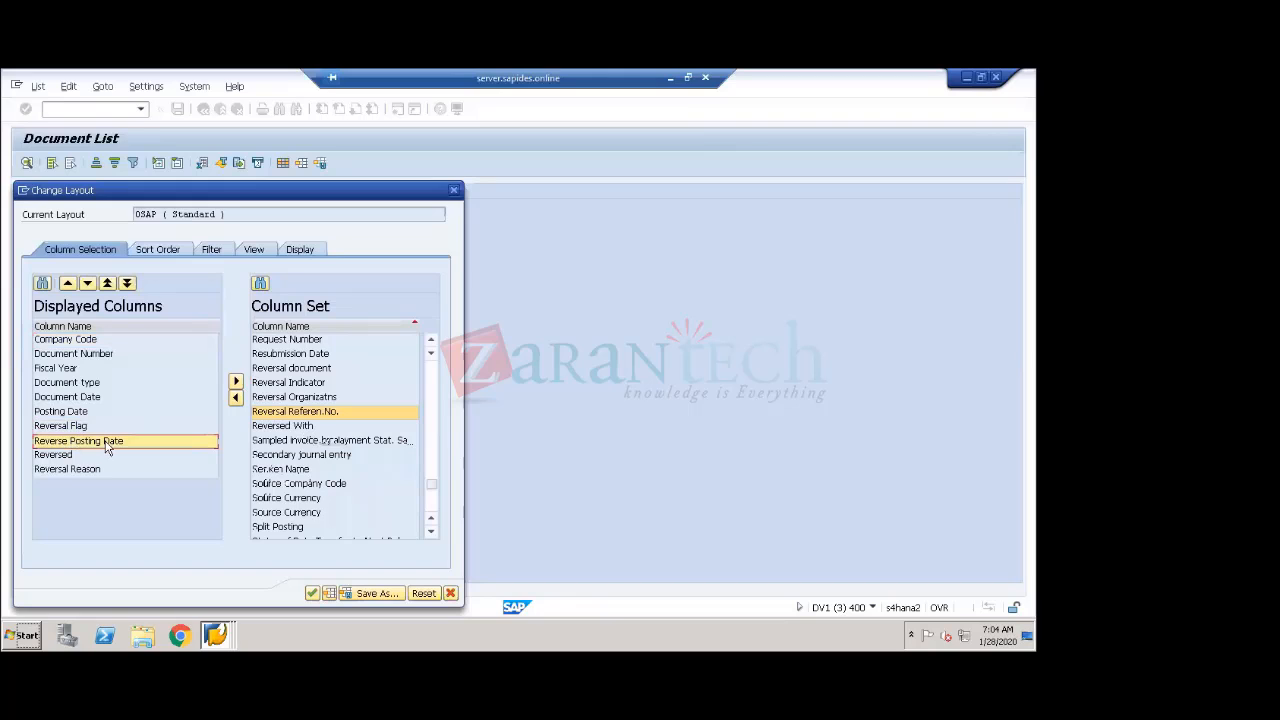
click(69, 456)
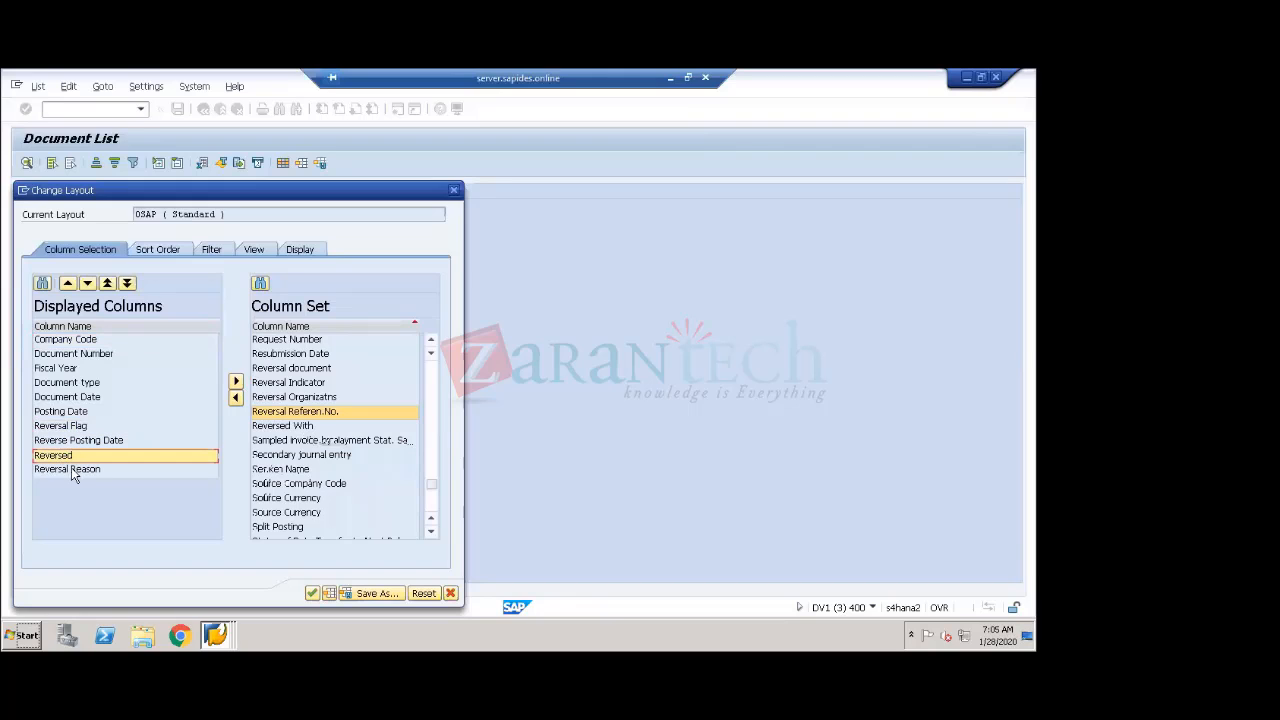
click(71, 473)
click(312, 593)
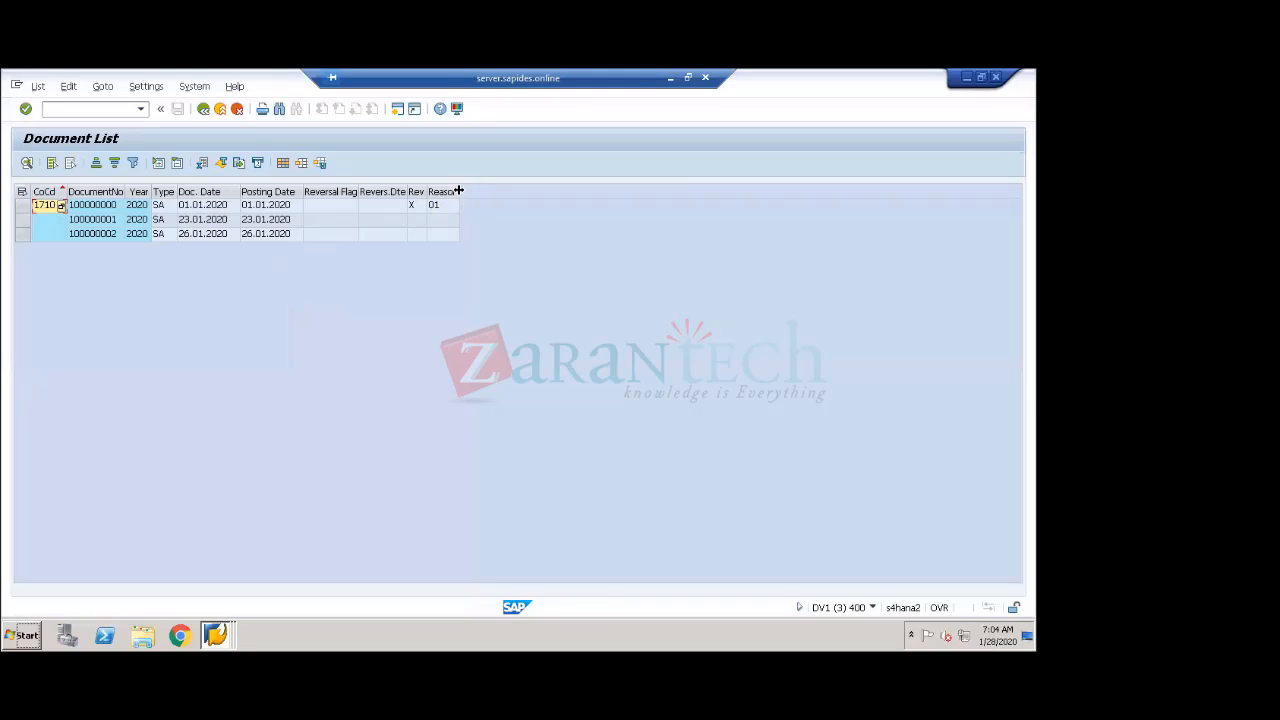
drag(459, 190, 431, 191)
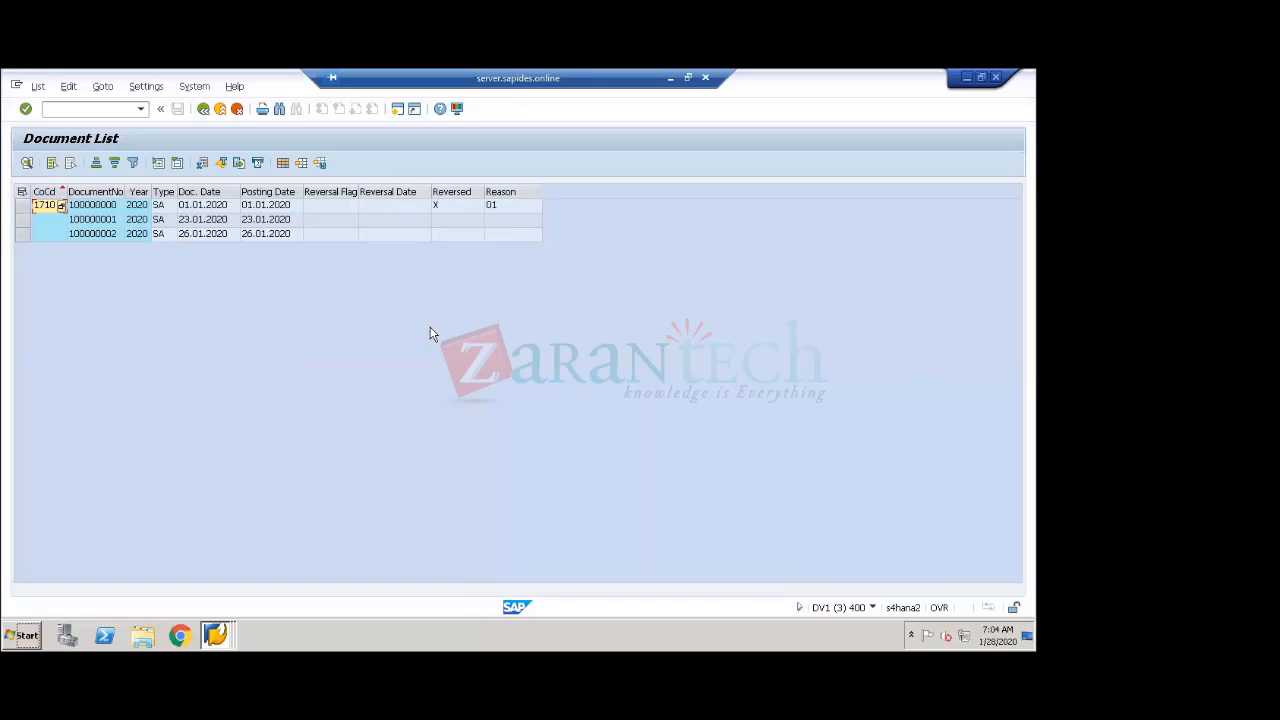
- Compare the reversal entries of the listed documents and look up the possible values of the Reversed indicator
click(440, 206)
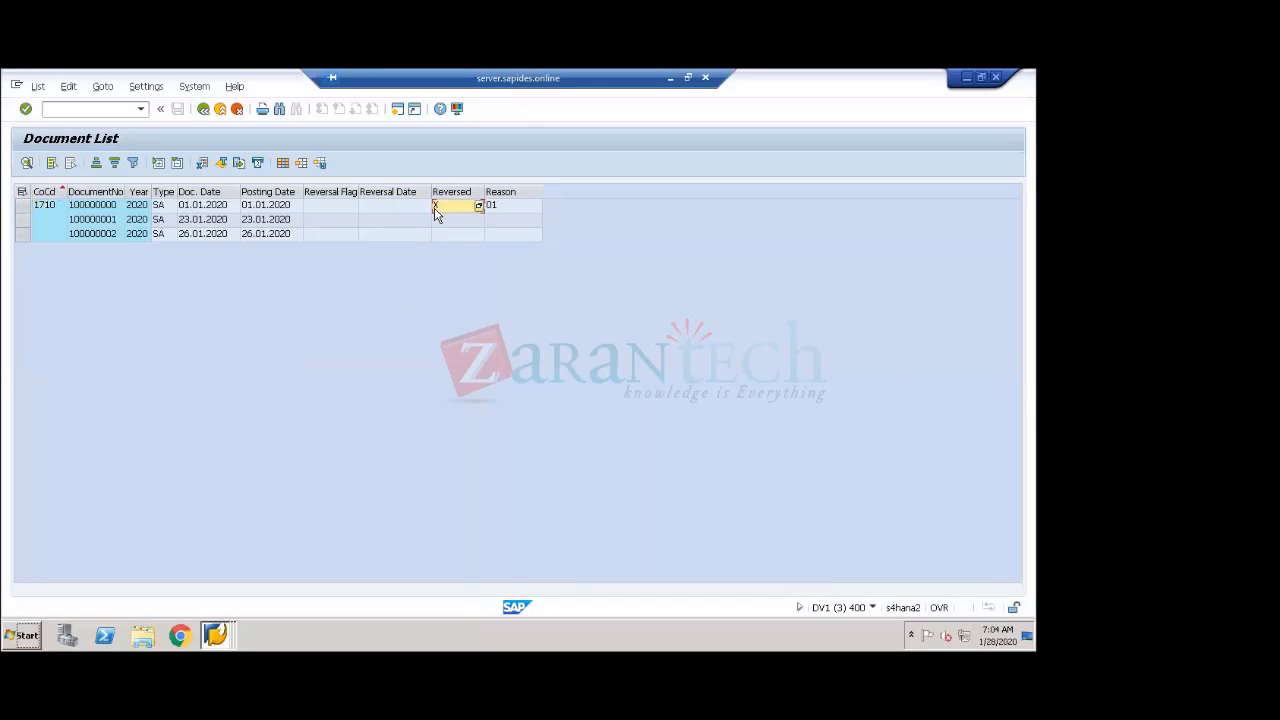
click(87, 206)
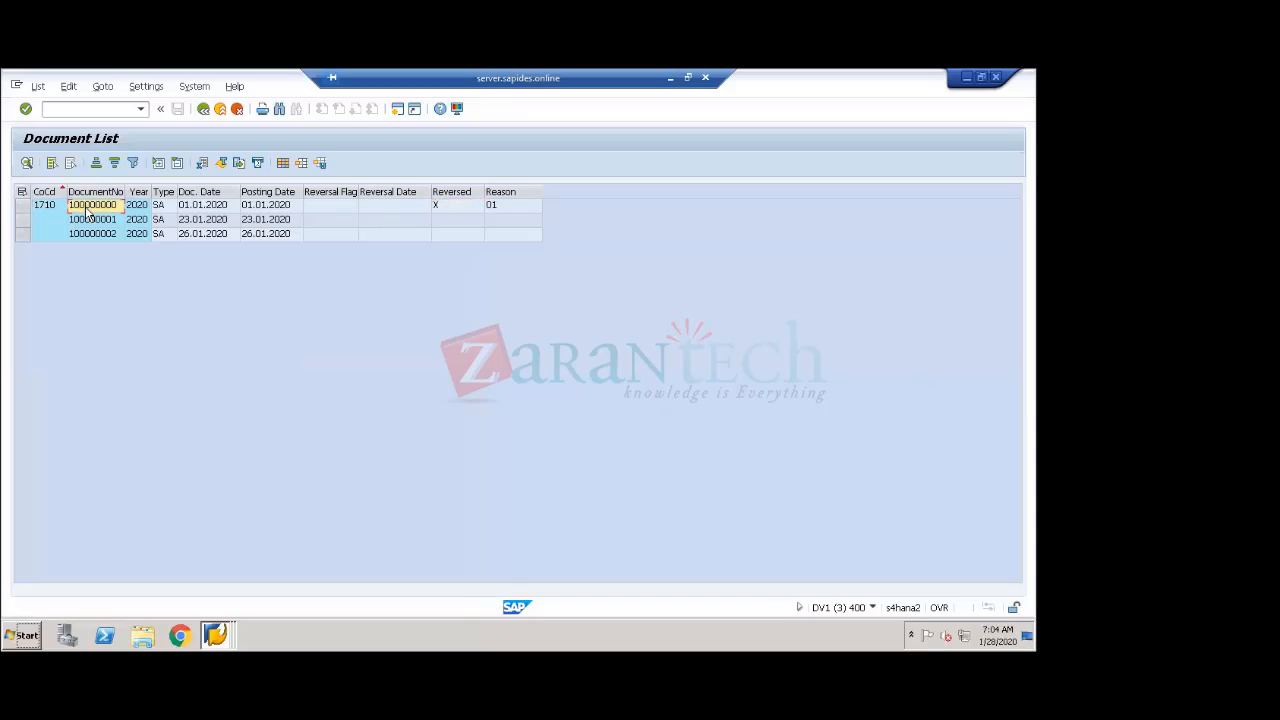
click(110, 219)
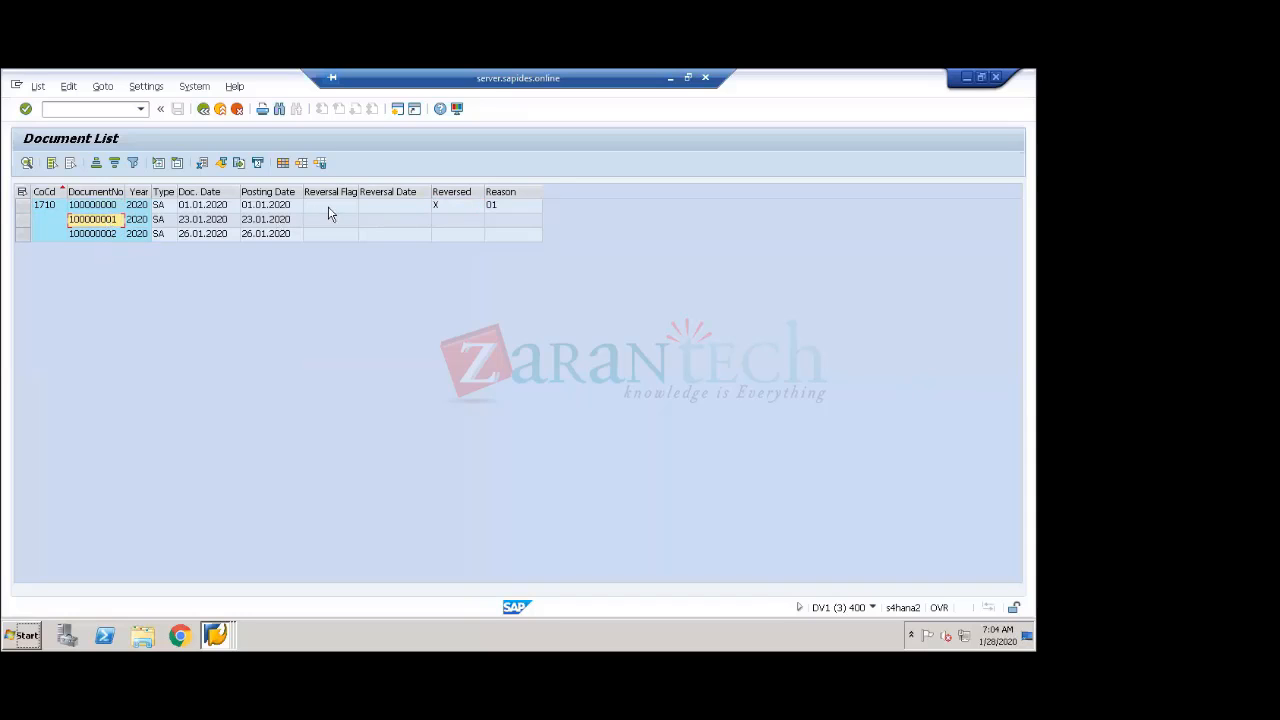
click(457, 206)
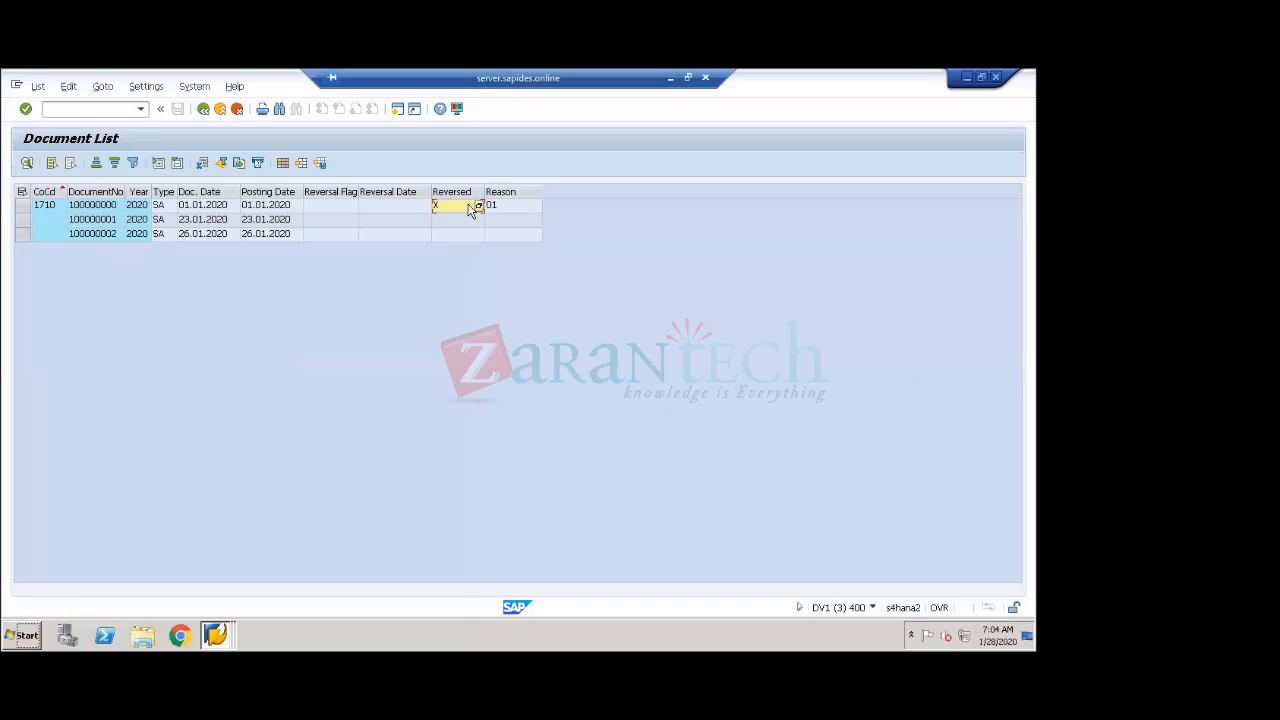
click(478, 206)
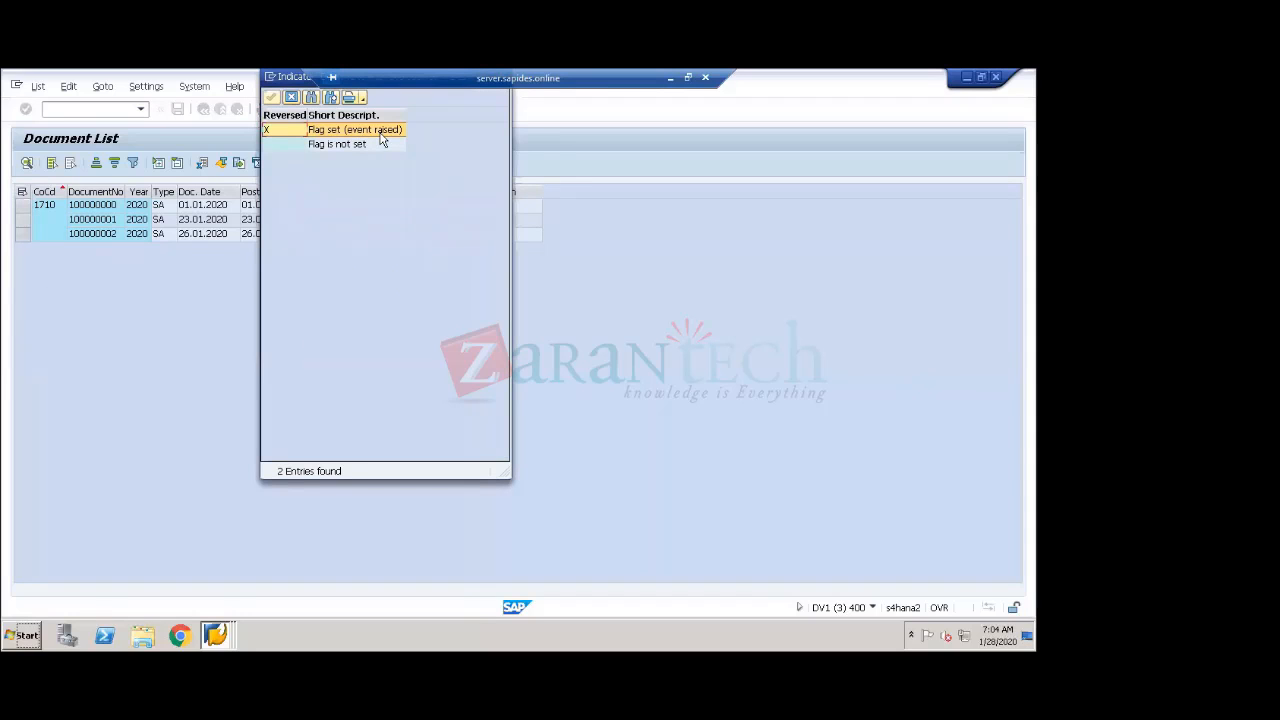
click(291, 98)
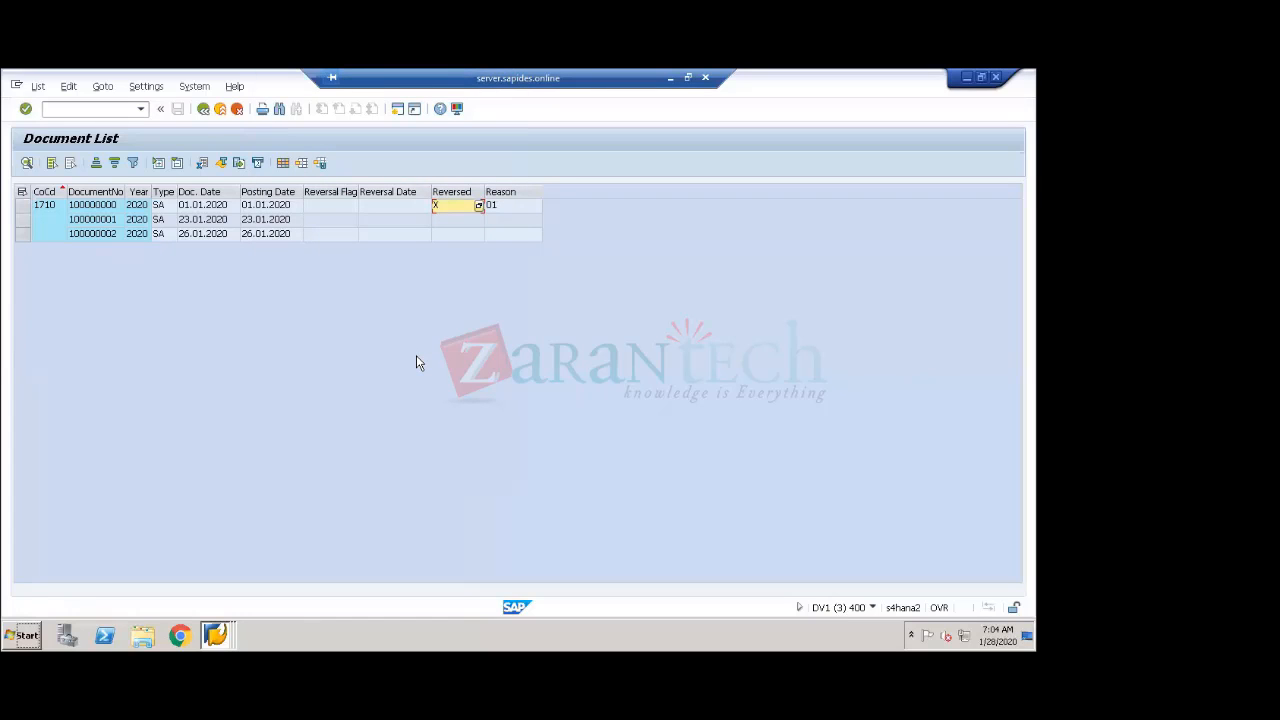
- Open the document posted on 01.01.2020 from the document list
click(100, 206)
double_click(100, 206)
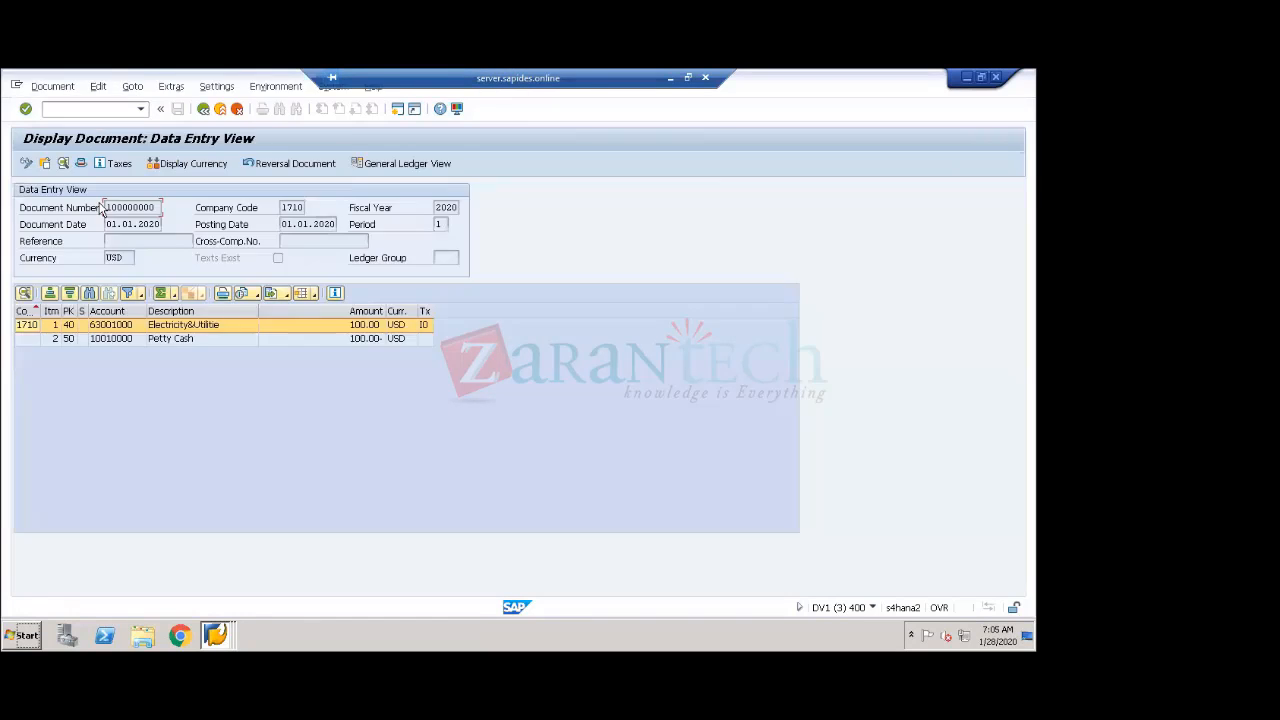
- Open the reversal document of the displayed posting and review its document type and reversal details in the document header
click(262, 164)
drag(157, 208, 95, 209)
click(81, 163)
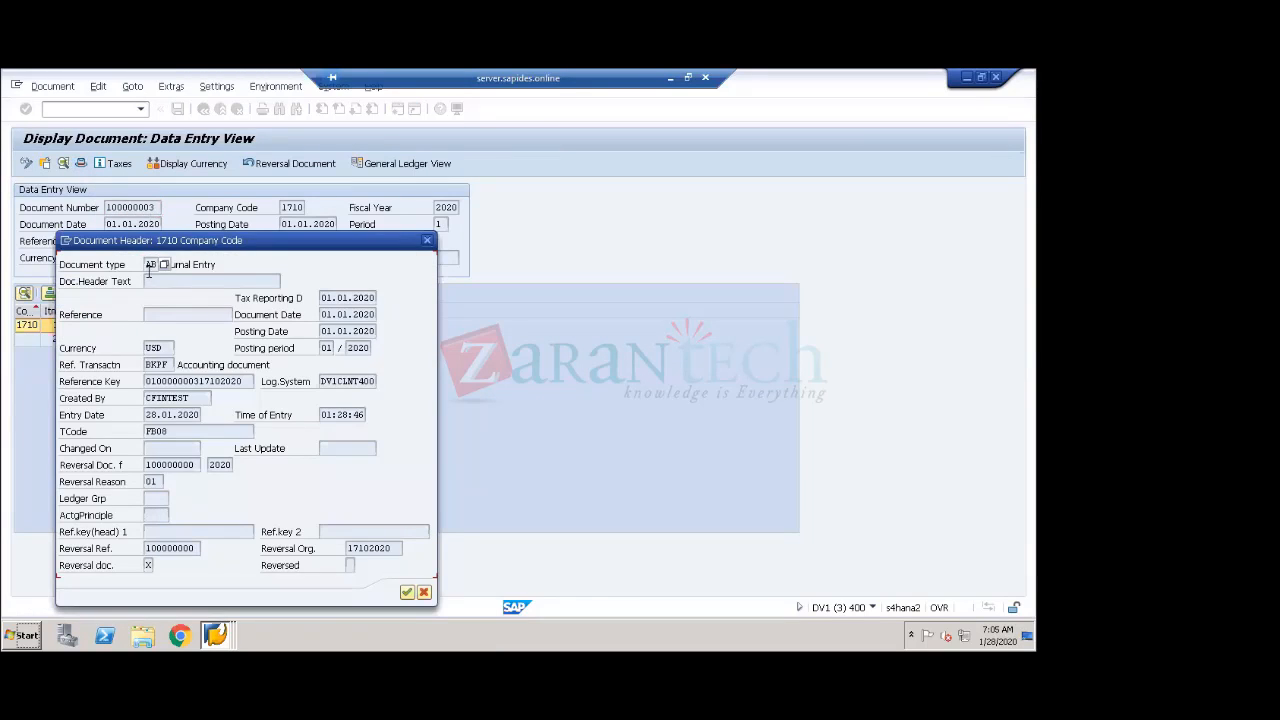
double_click(149, 265)
click(407, 594)
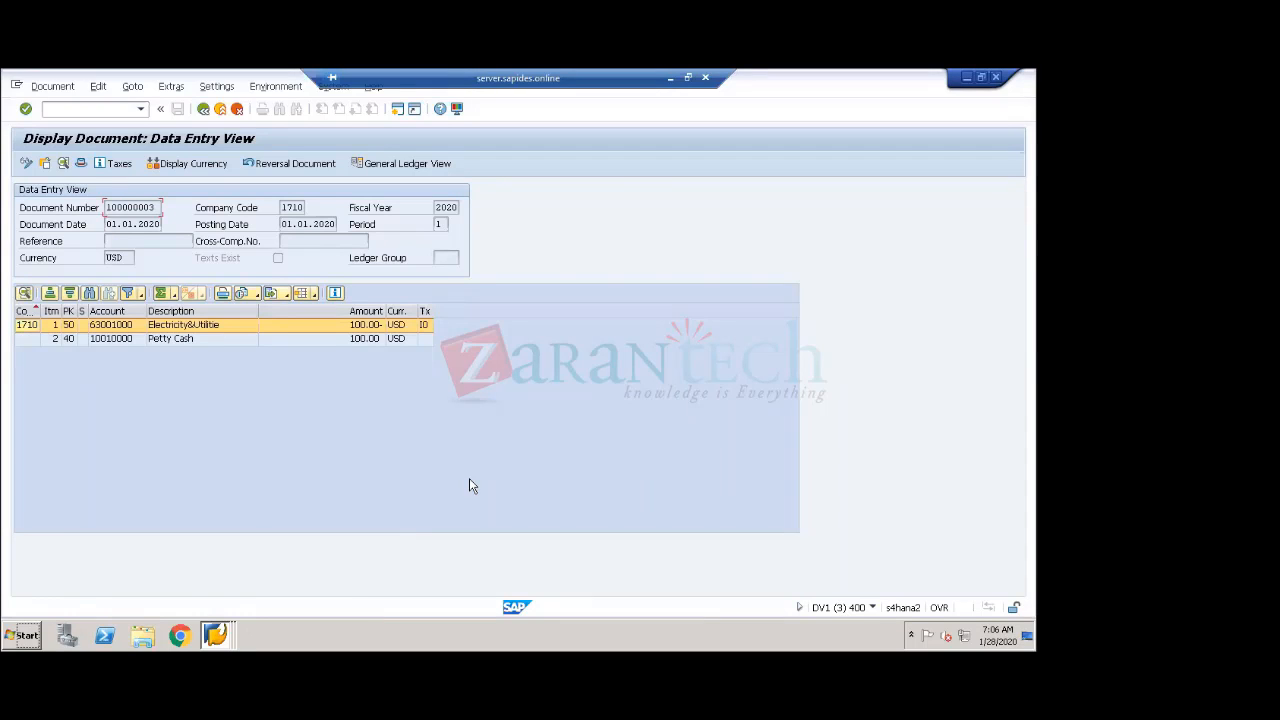
- Go back from the reversal document to the original document and copy the original's document number
click(303, 166)
drag(157, 207, 104, 212)
key(ctrl+c)
click(55, 88)
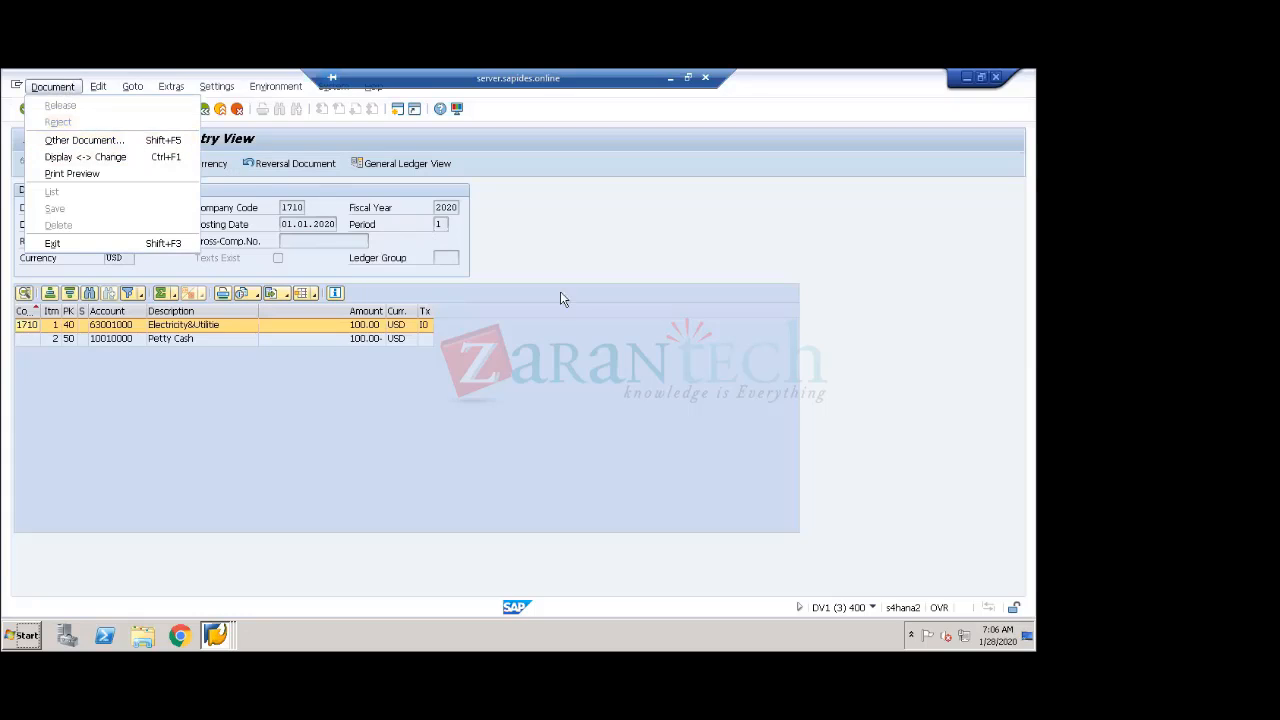
click(598, 337)
- Start the G/L account posting transaction F-02 and choose to post with reference to an existing document
click(88, 108)
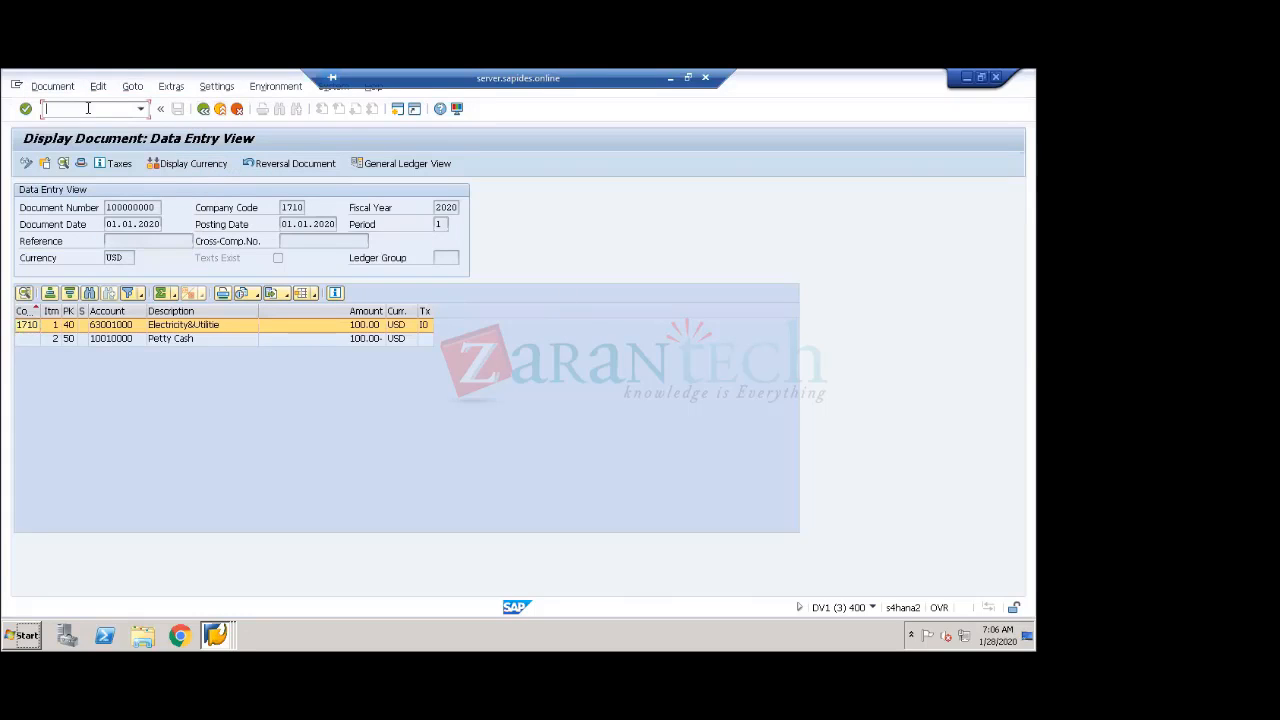
text(/nf02)
key(Return)
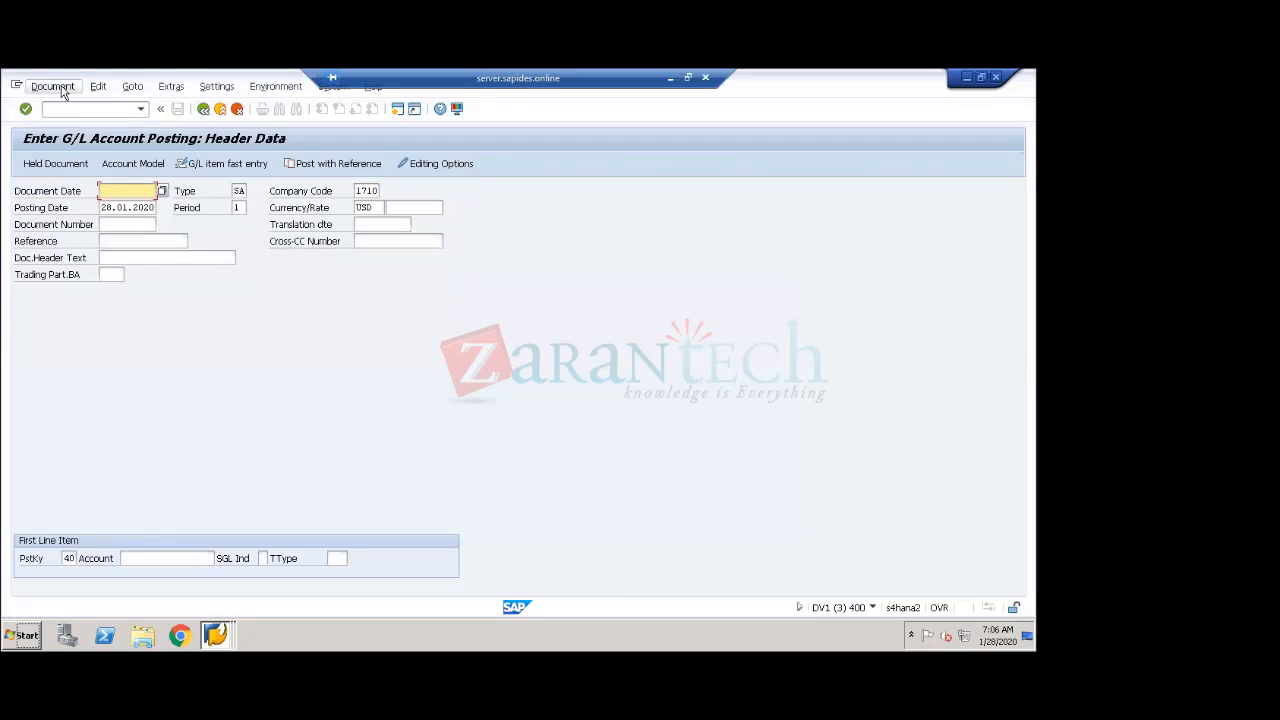
click(55, 87)
click(87, 155)
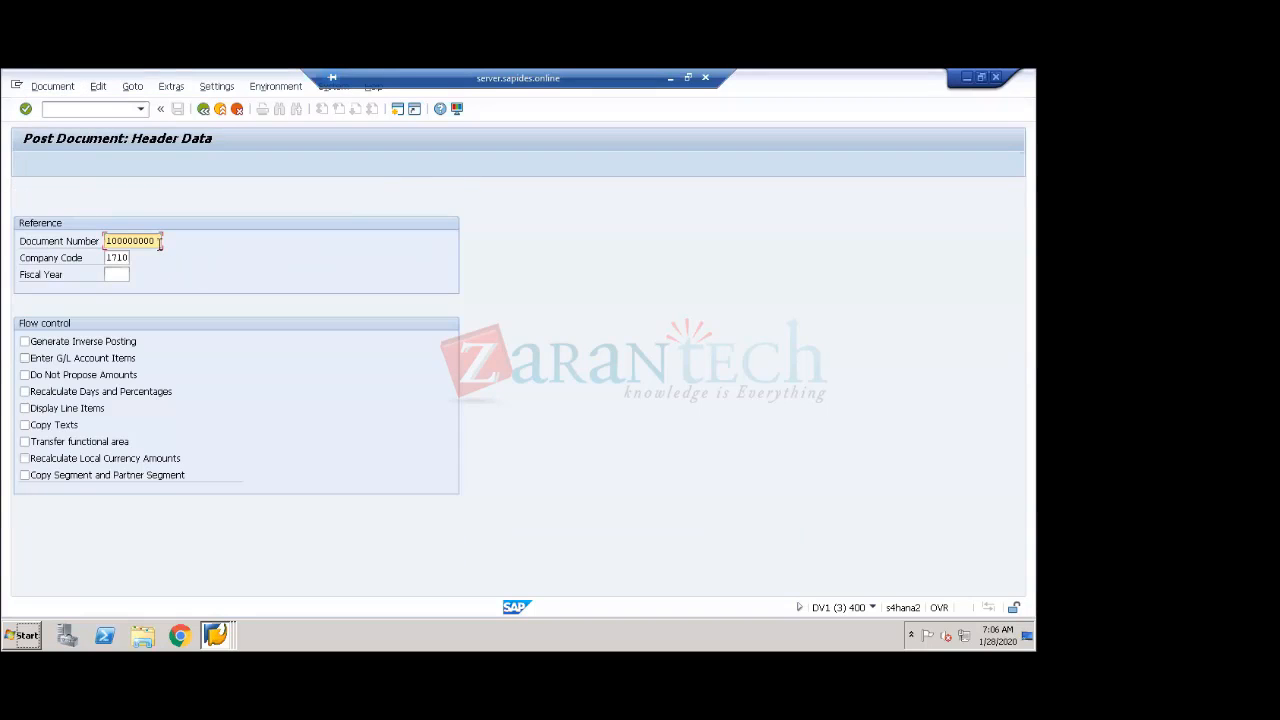
- Reference the original document with fiscal year 2020, enable Display Line Items and proceed to the posting header
drag(158, 241, 101, 241)
click(118, 274)
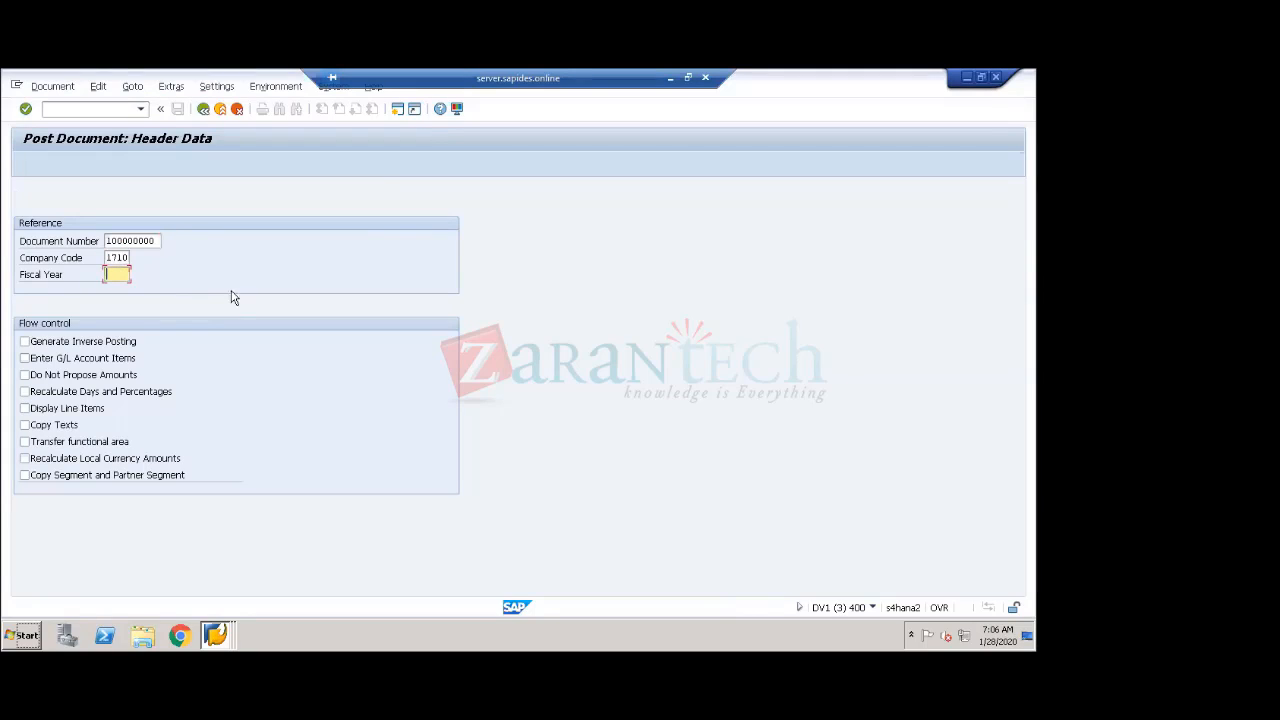
text(2020)
click(48, 410)
key(Return)
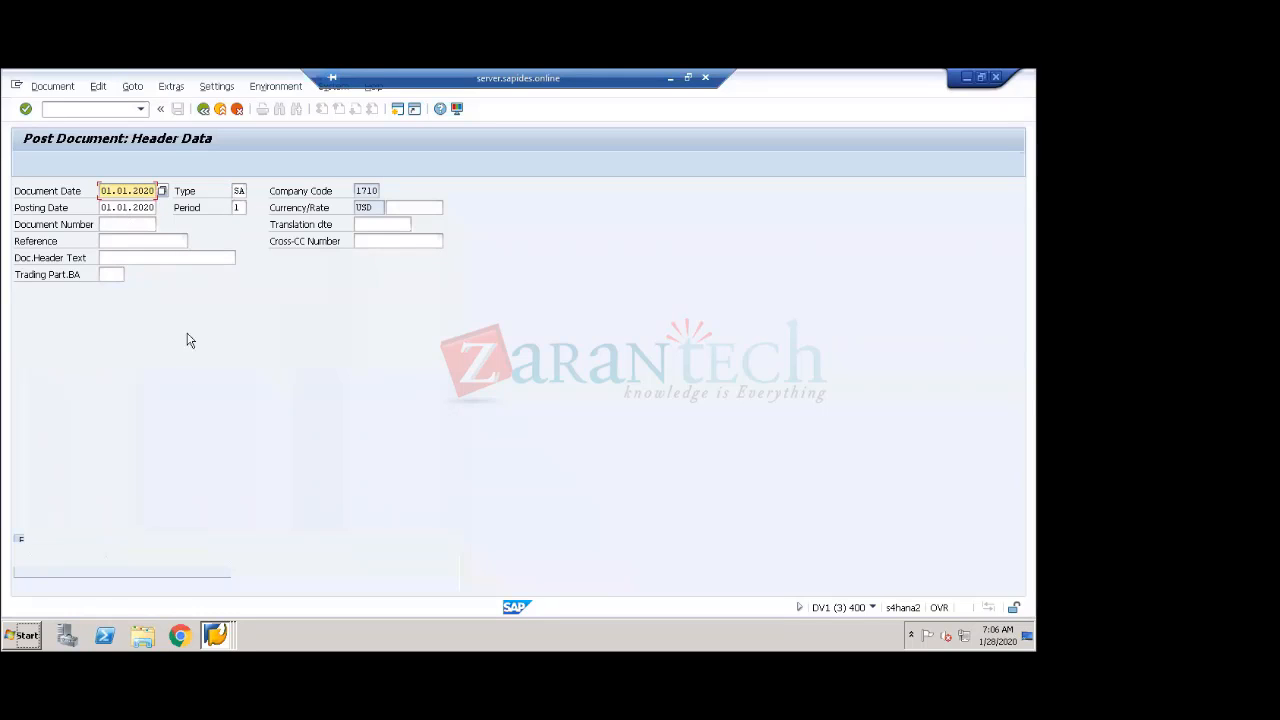
- Accept the copied header data, set the Electricity and other Utilities debit item's amount to 1000 USD and continue to the next item
click(183, 560)
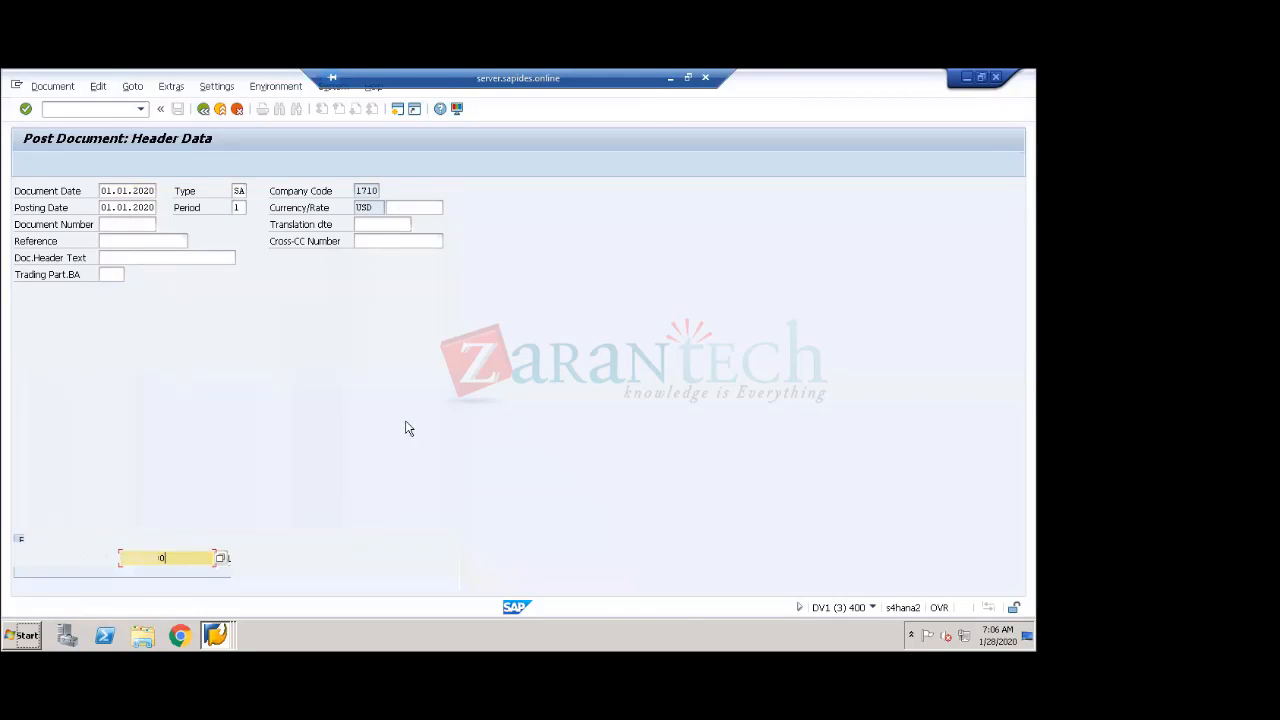
key(Return)
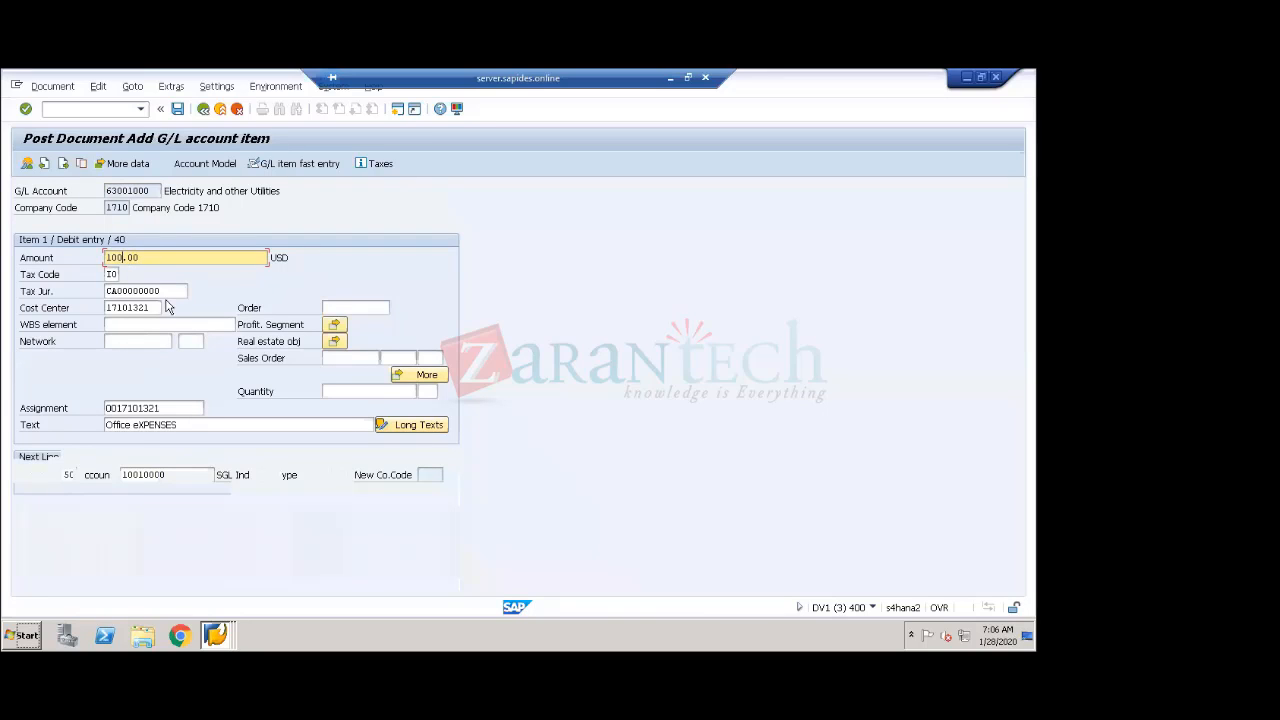
text(0)
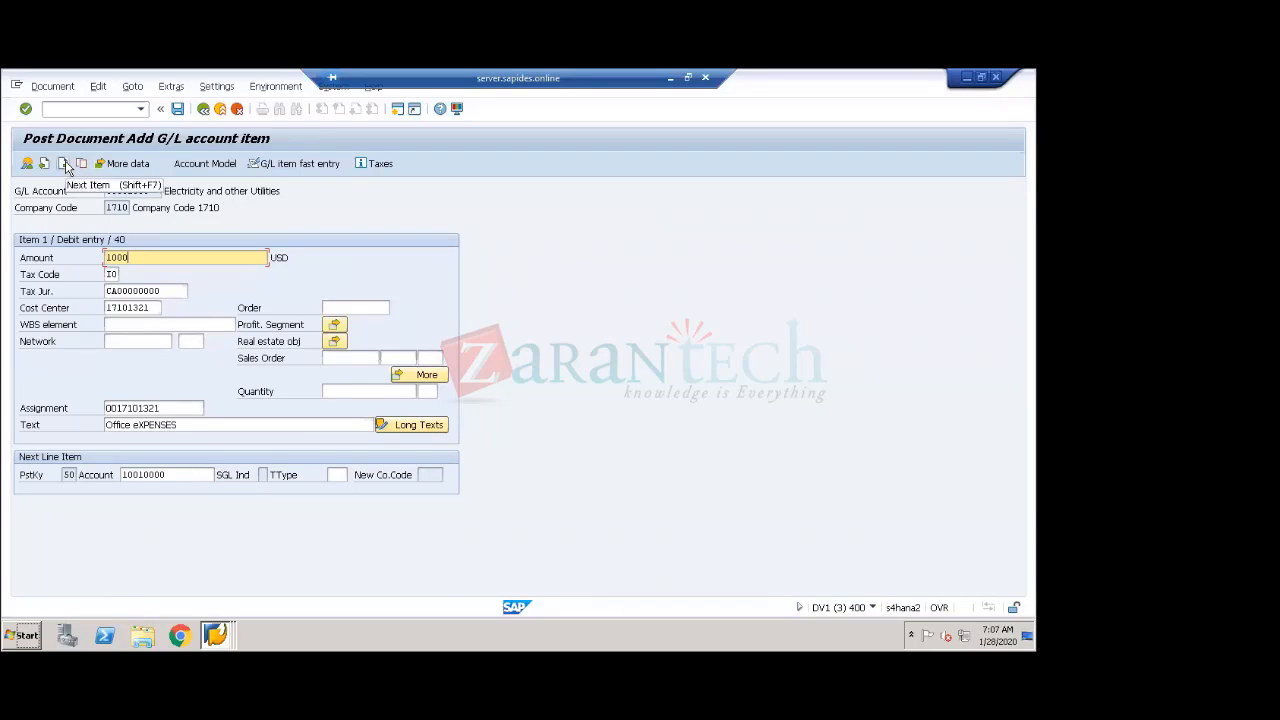
click(63, 167)
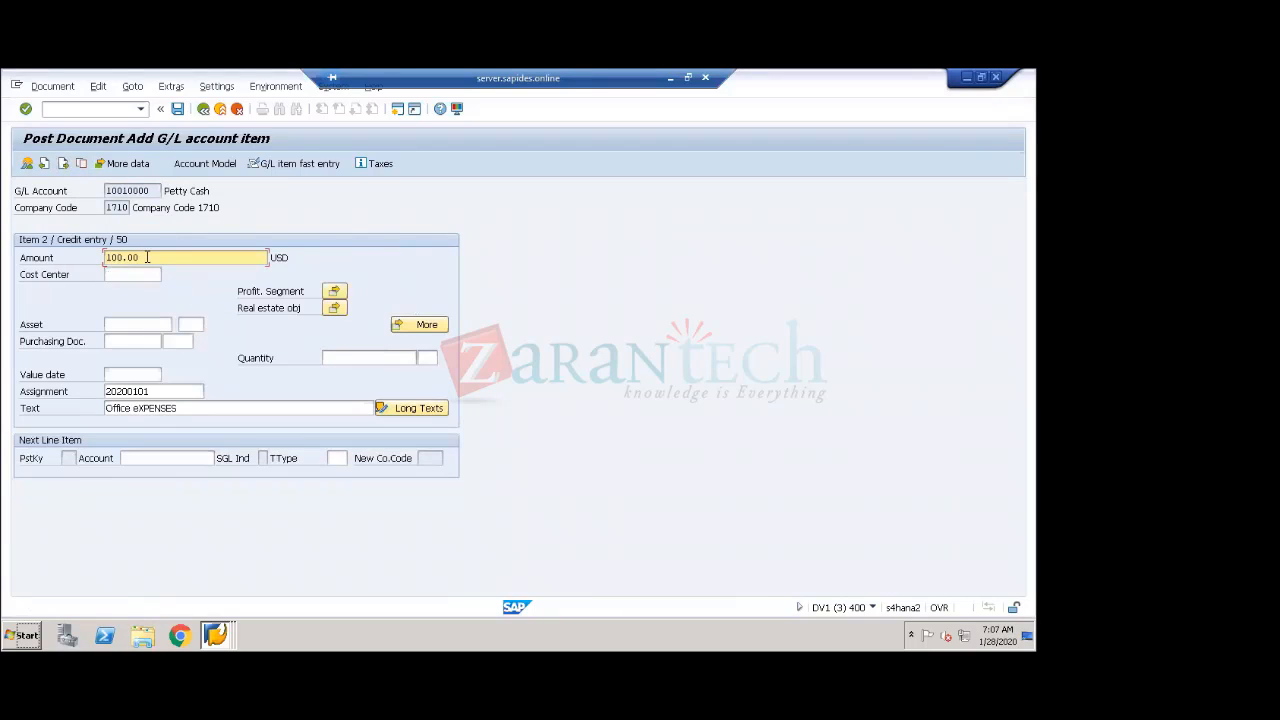
- Set the Petty Cash credit item's amount to 1000 USD and show the document overview
key(BackSpace)
key(BackSpace)
key(BackSpace)
key(BackSpace)
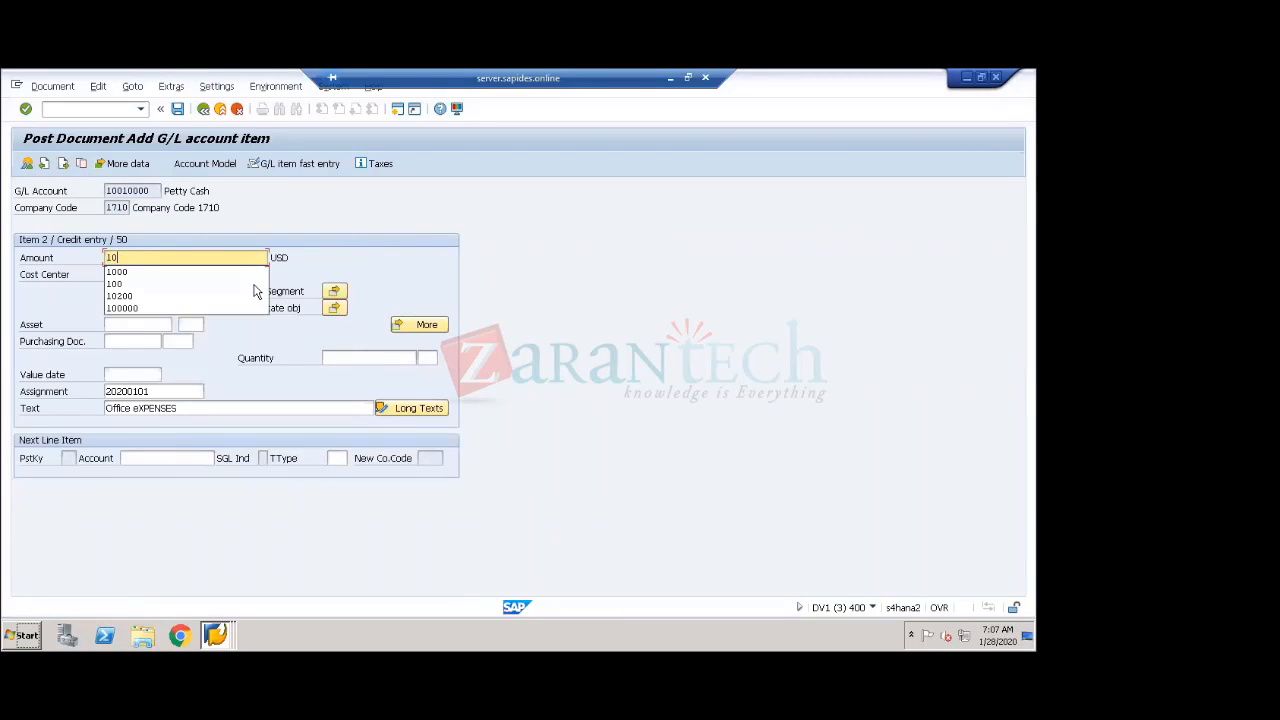
text(00)
click(270, 189)
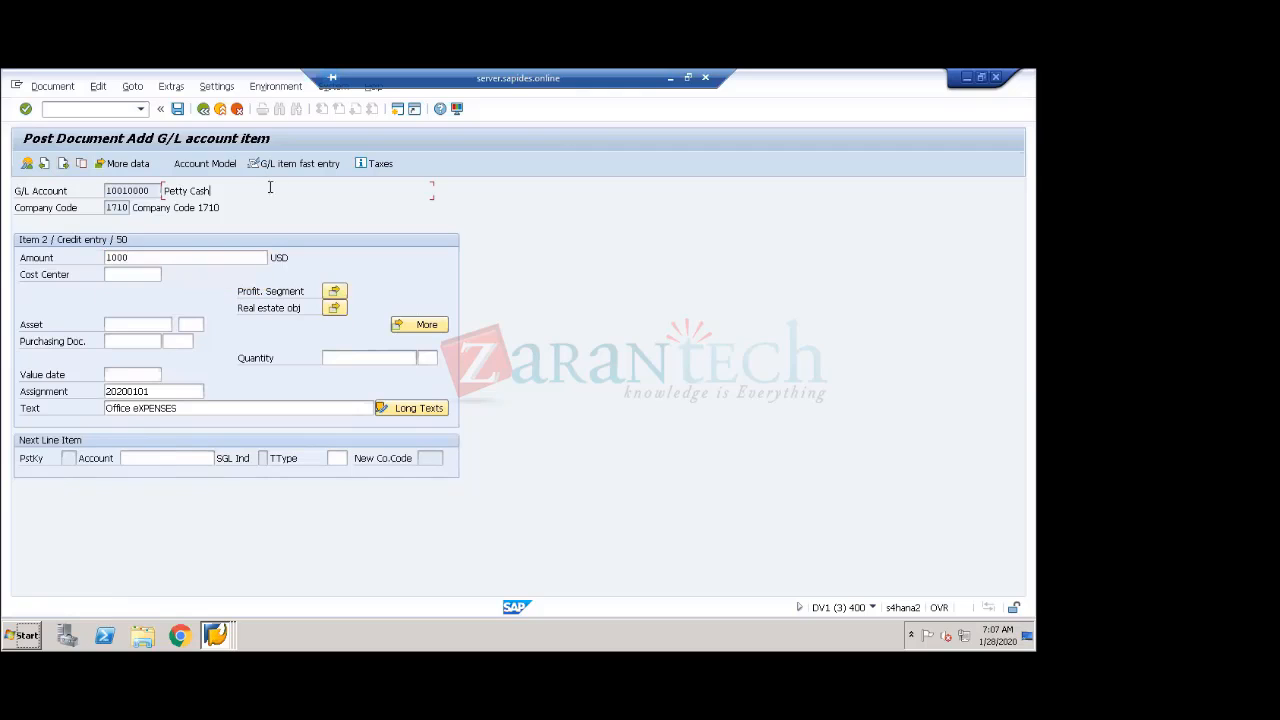
click(30, 165)
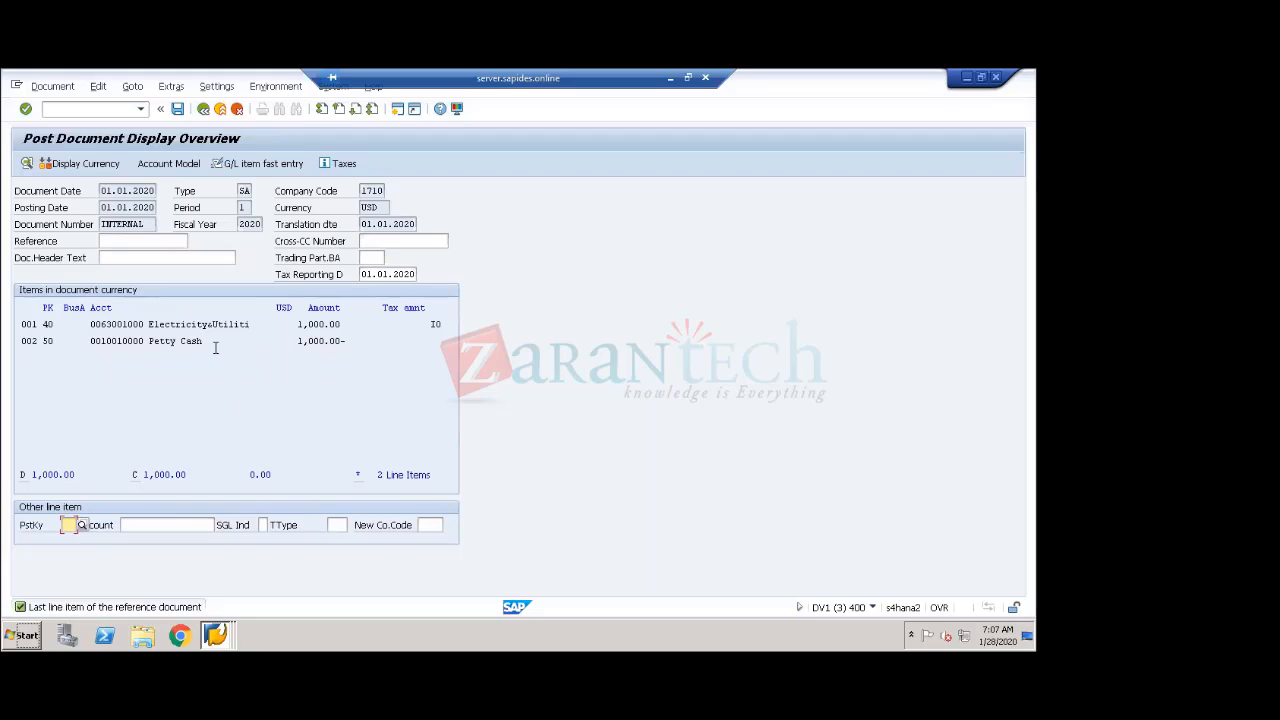
- Post the corrected document in company code 1710 and acknowledge the posting message
click(180, 111)
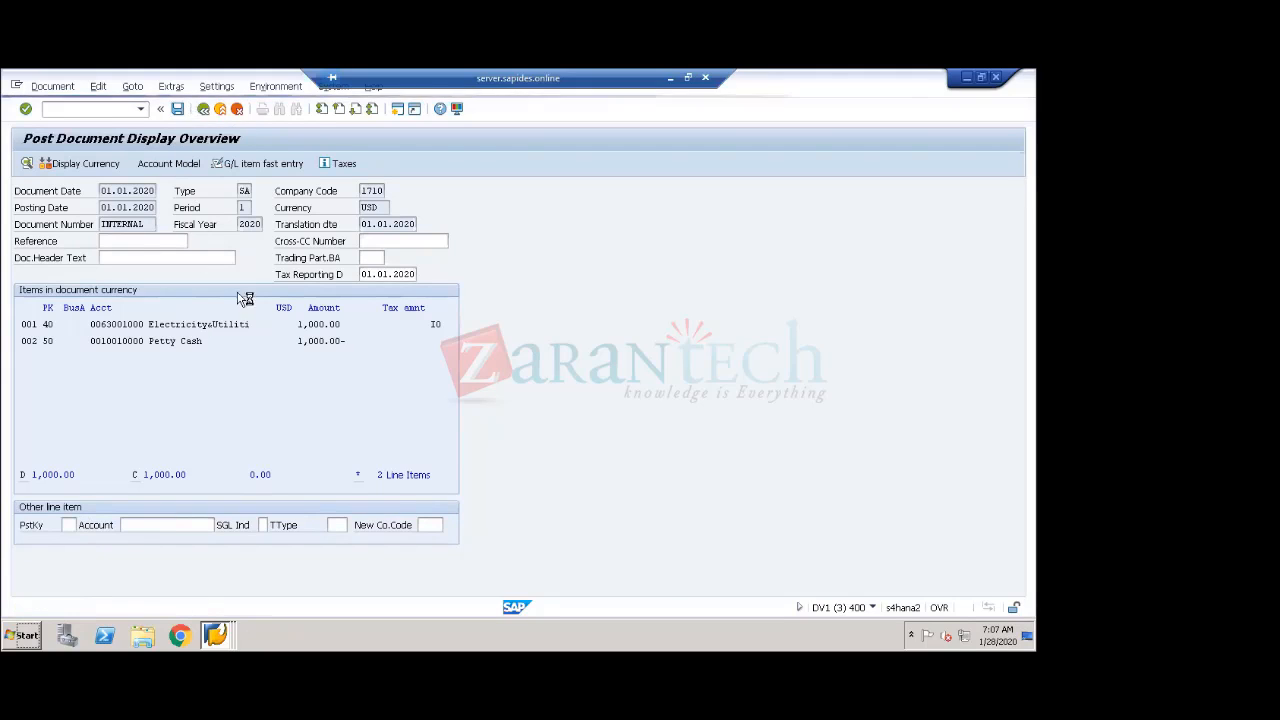
drag(193, 435, 146, 433)
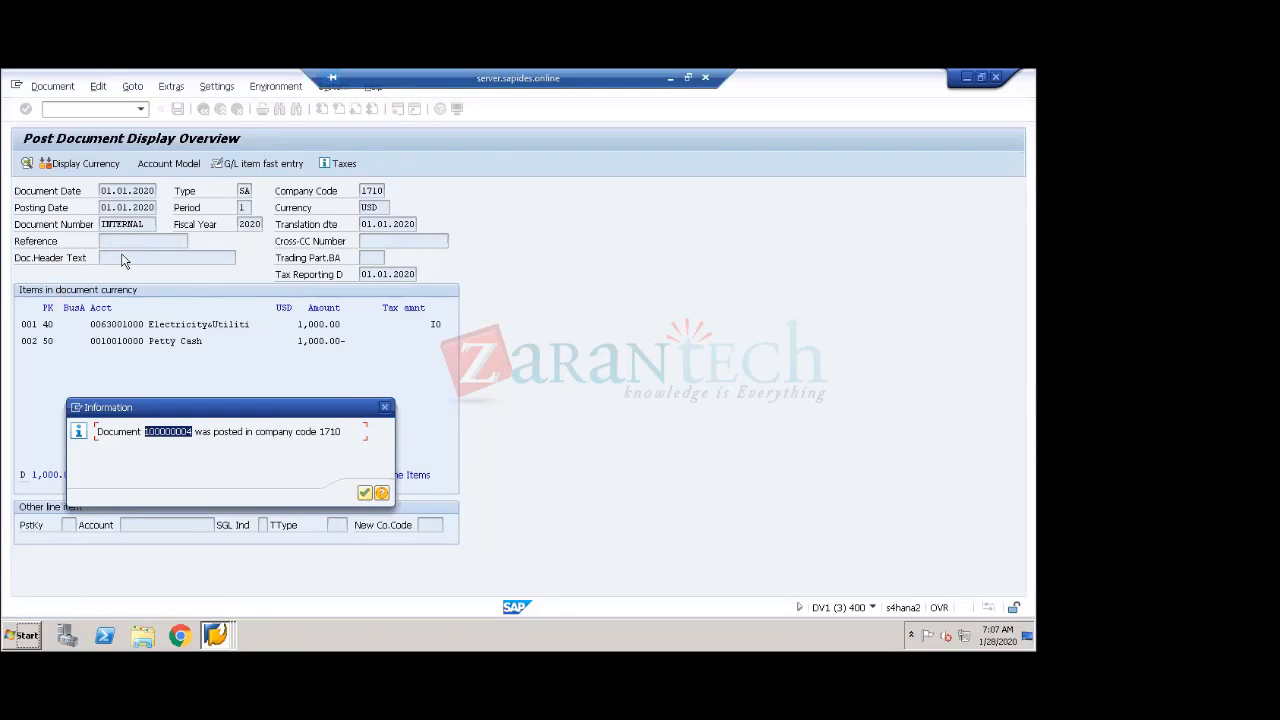
click(366, 492)
click(365, 492)
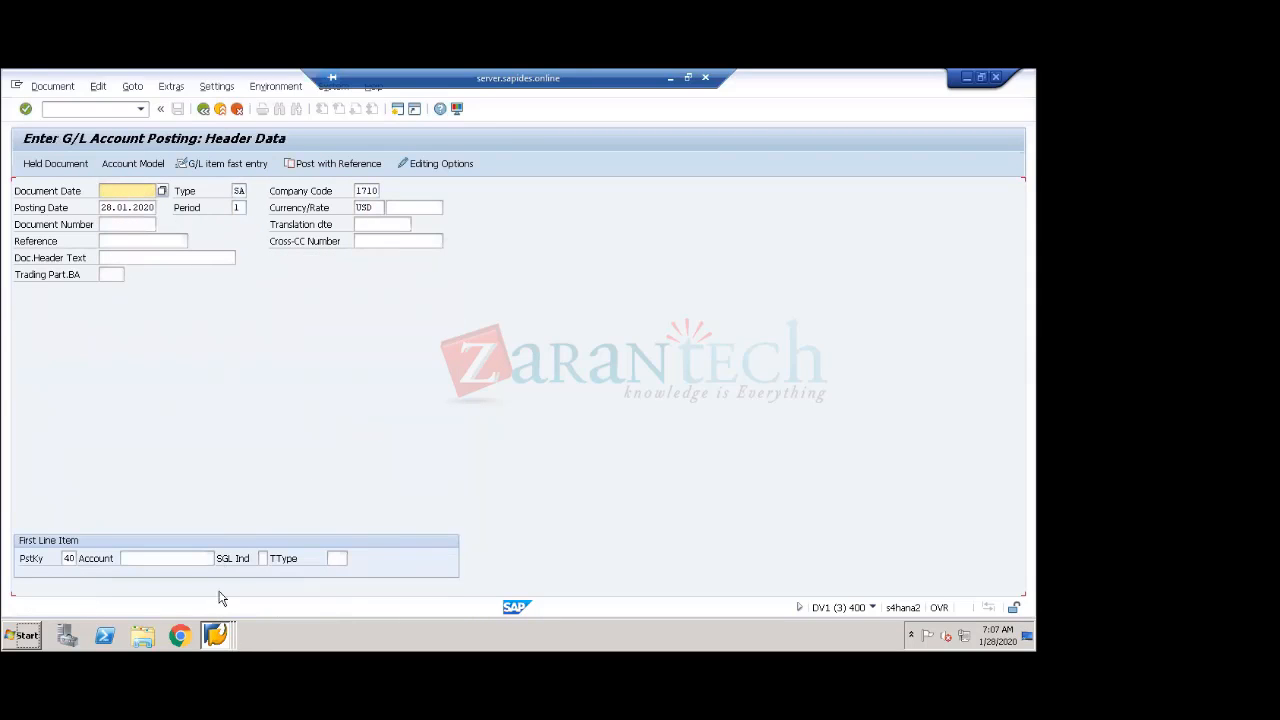
- Switch to the Display Document session showing the reversal document and go back one screen
click(216, 636)
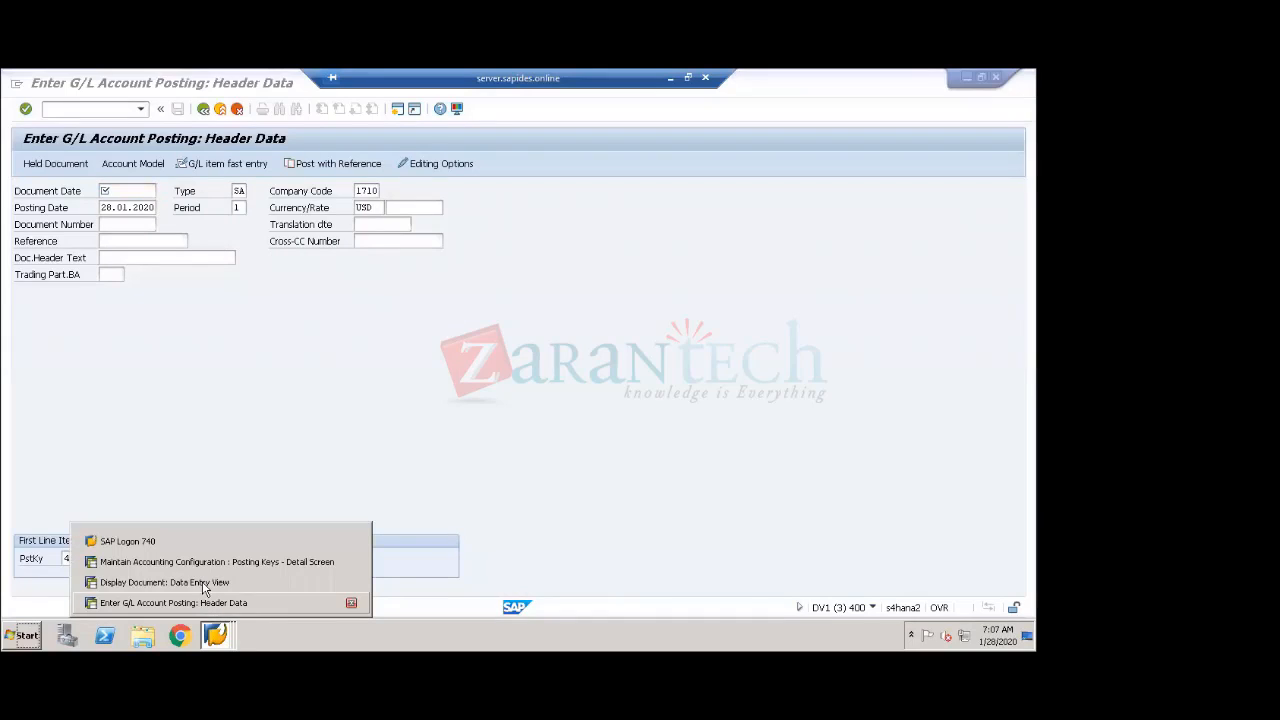
click(205, 602)
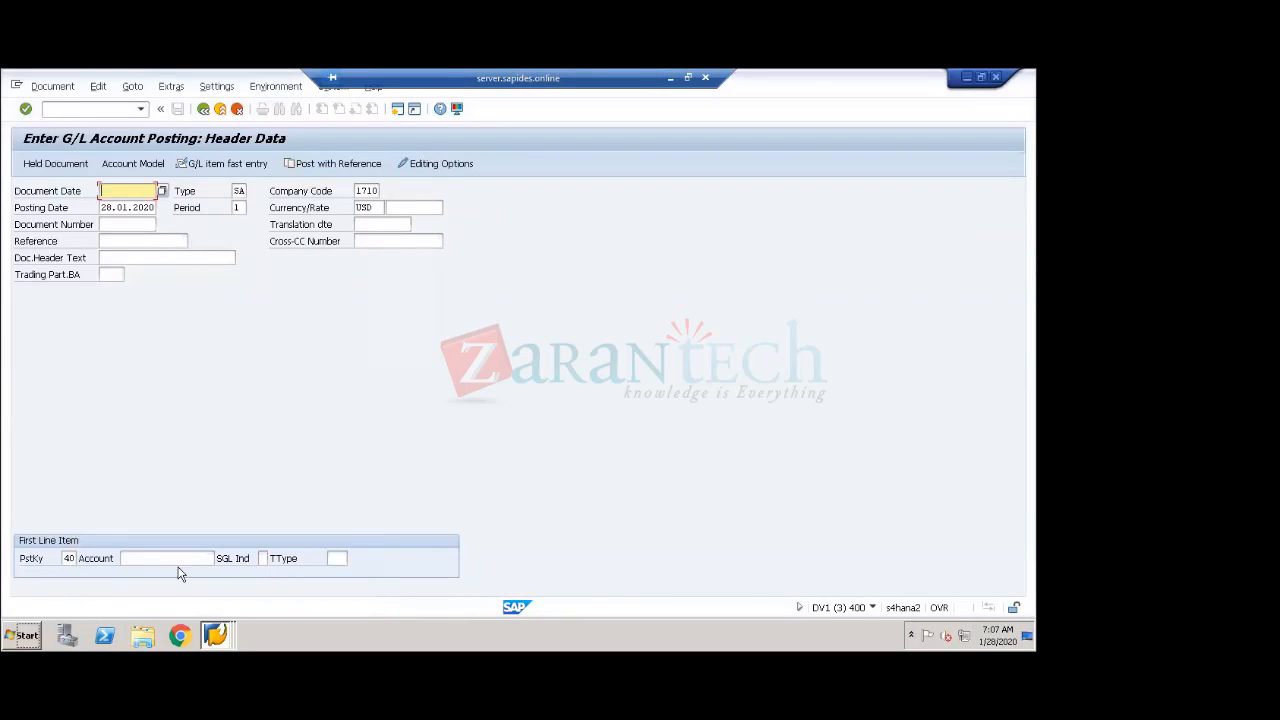
click(218, 636)
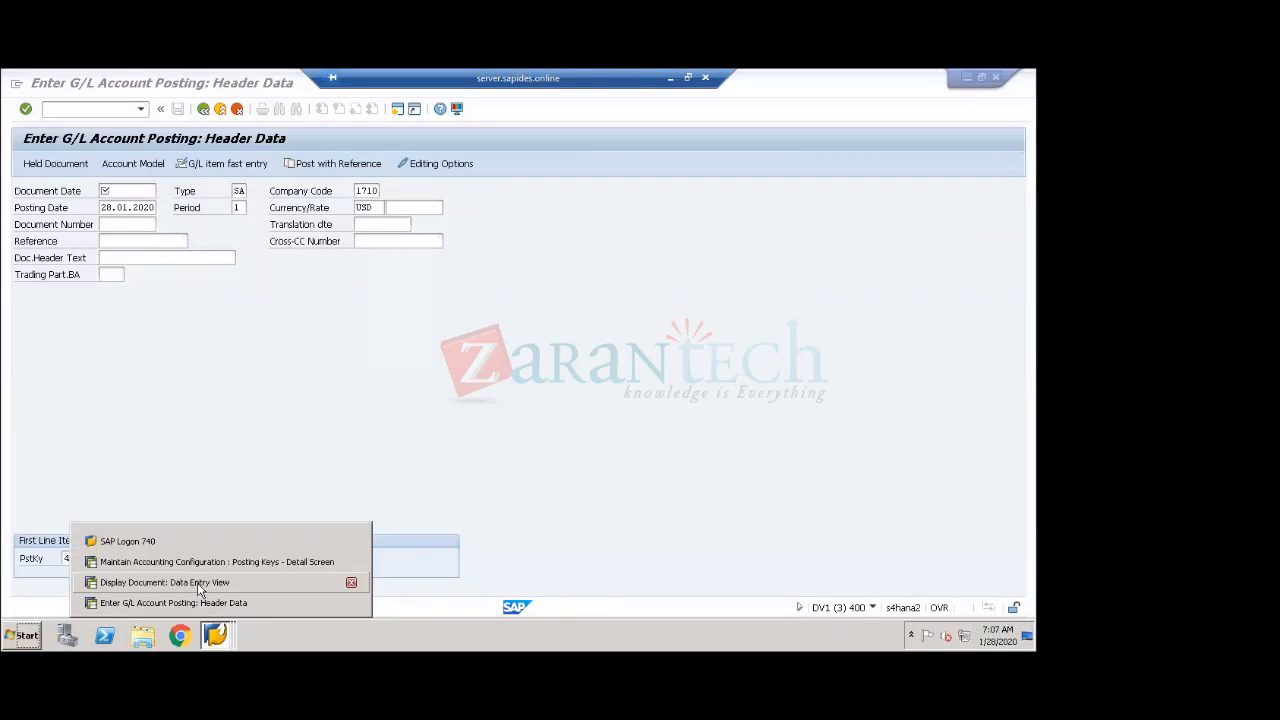
click(200, 582)
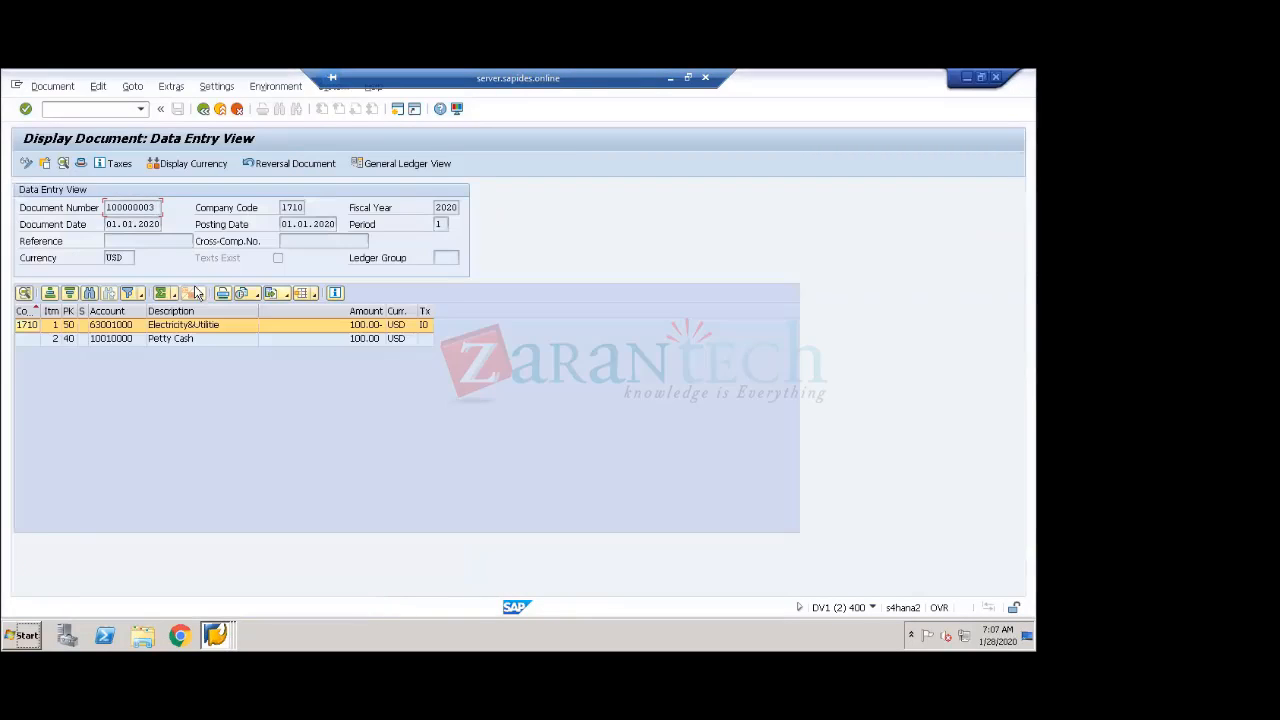
click(205, 109)
- Switch to Paint and add a red text list with 01, 02 and 03 on separate lines beside 2020
click(670, 80)
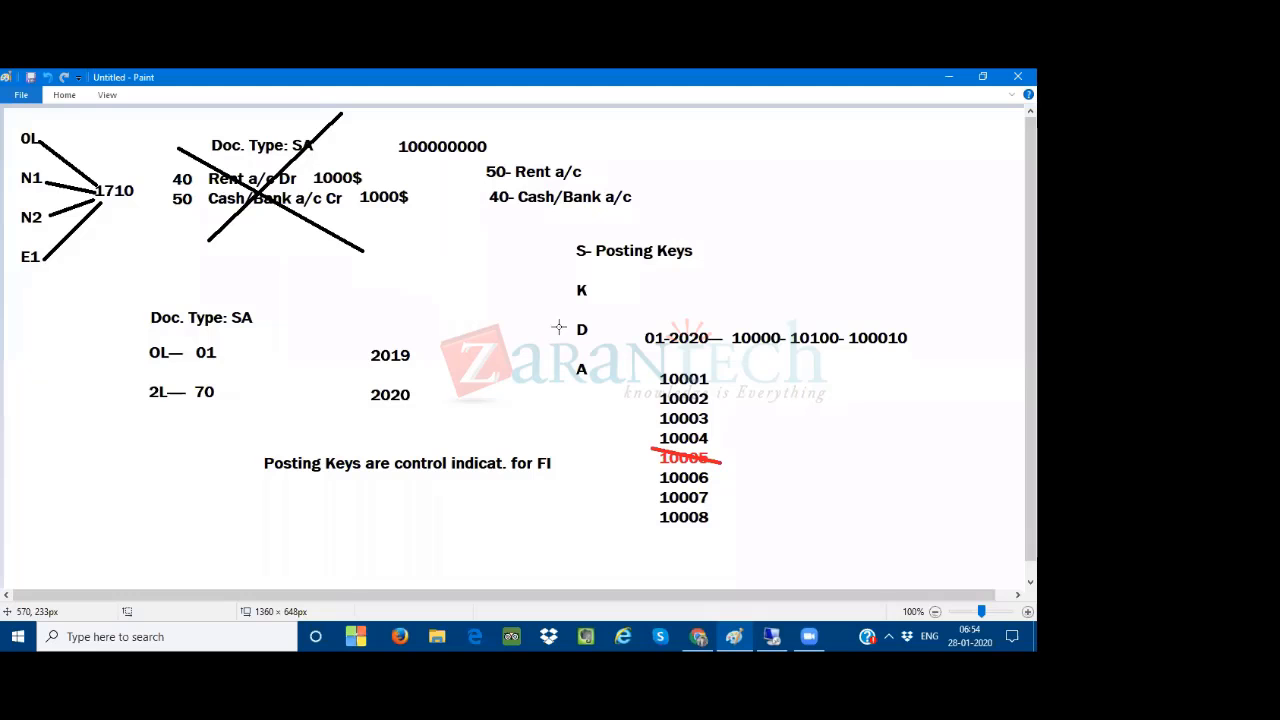
click(66, 98)
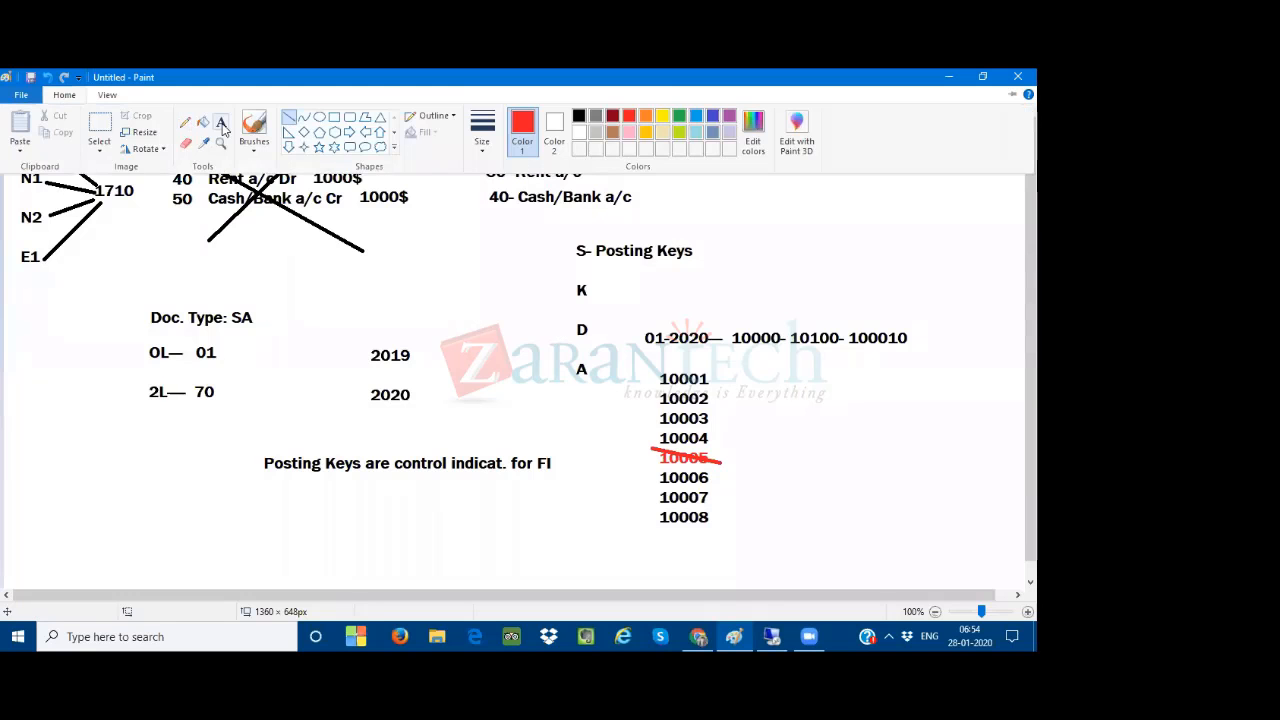
click(220, 124)
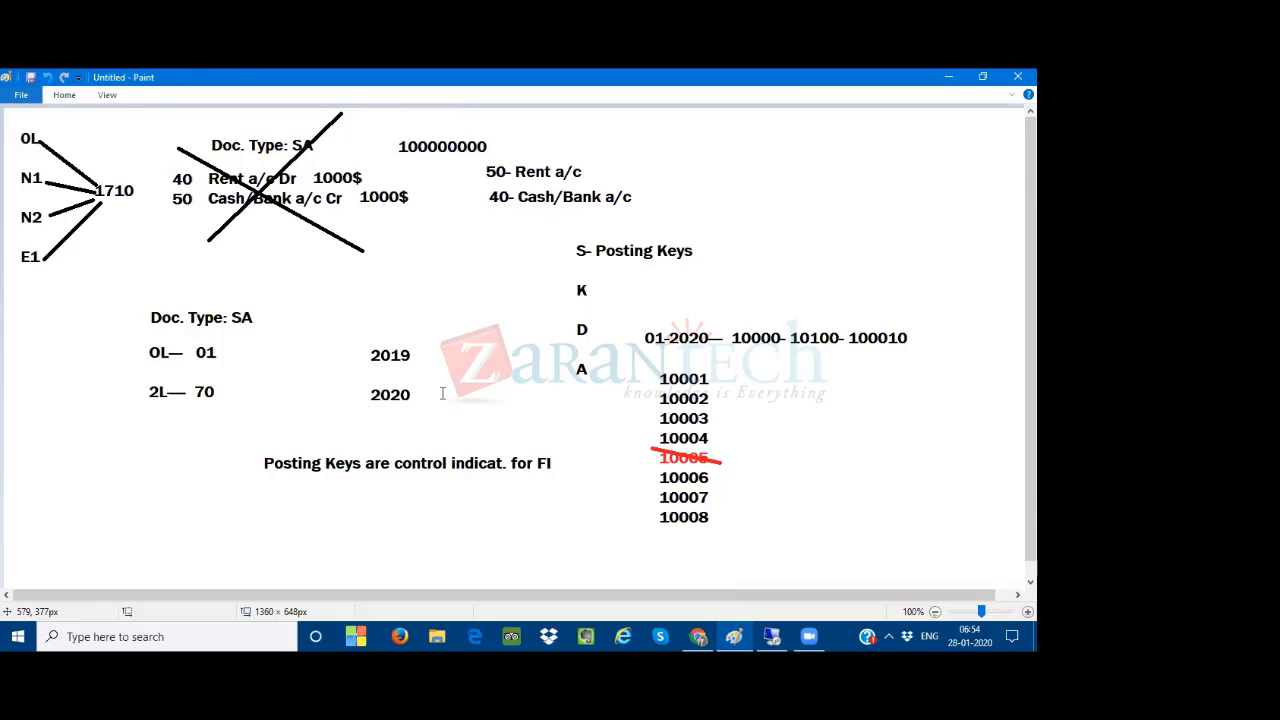
drag(441, 381, 583, 404)
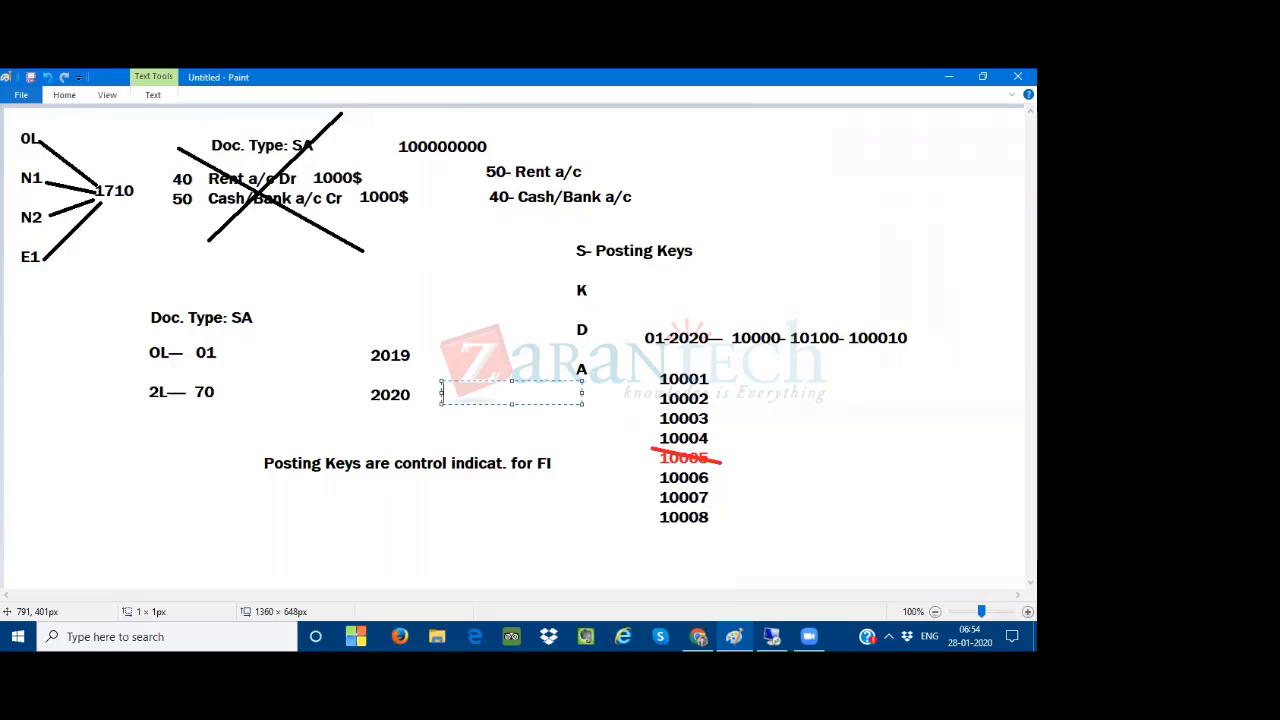
text(01)
key(Return)
text(02)
key(Return)
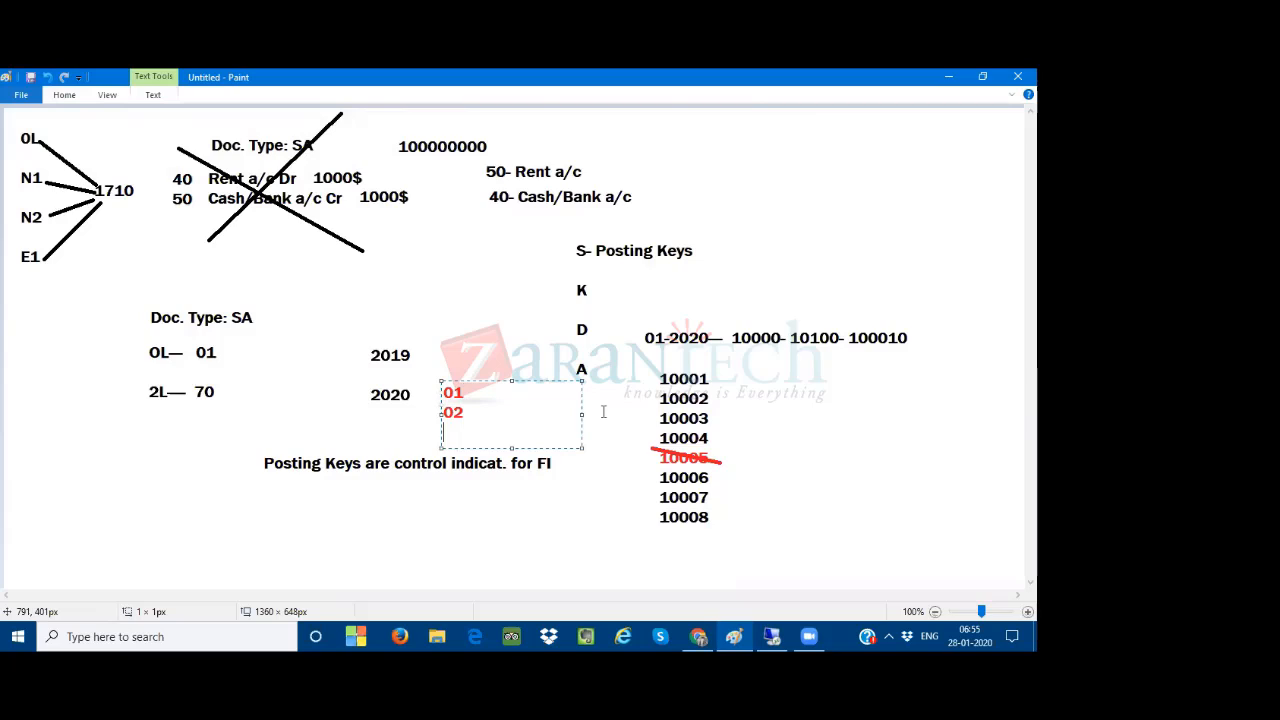
text(03)
drag(466, 433, 438, 433)
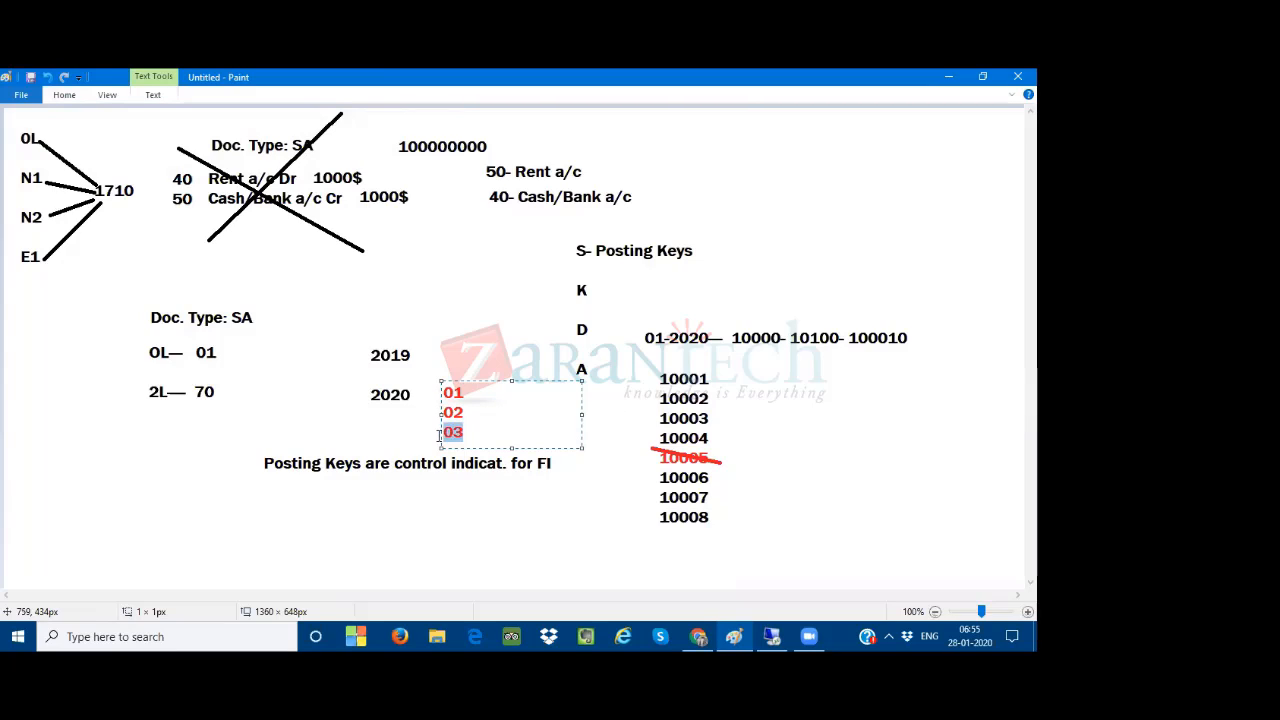
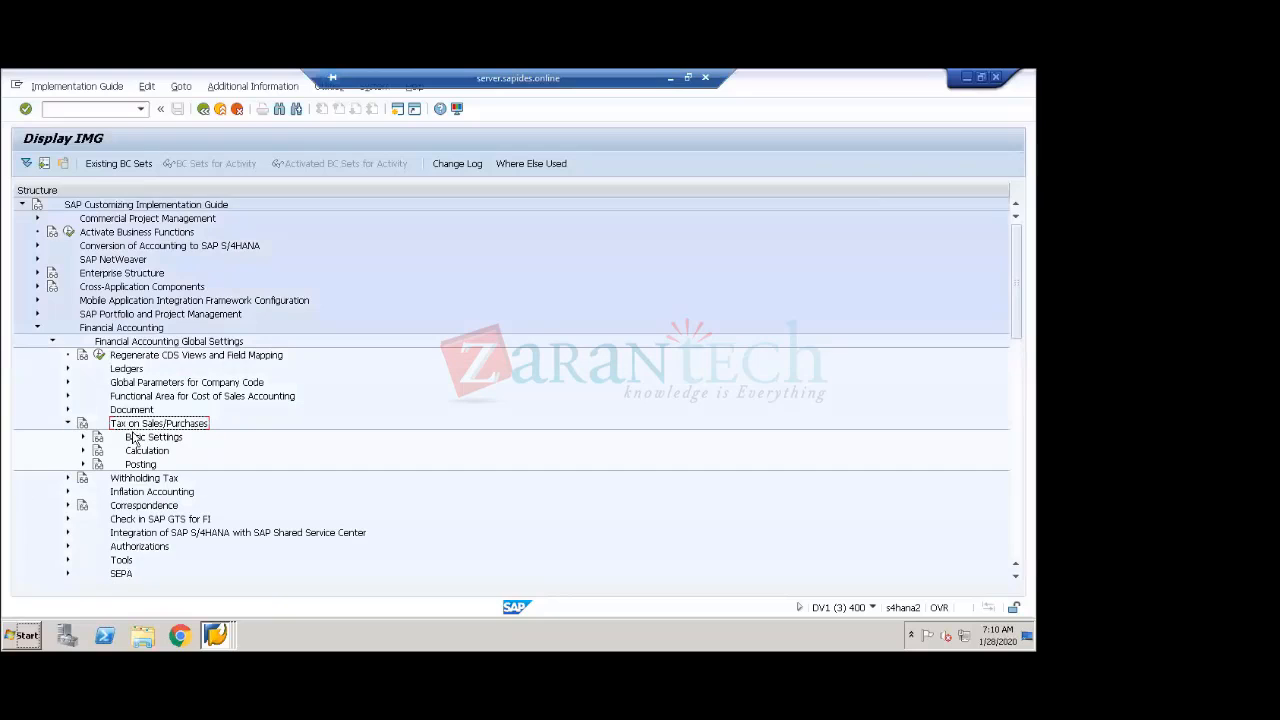
- Open the Assign Country to Calculation Procedure activity from Basic Settings of Tax on Sales/Purchases in the IMG
click(178, 442)
click(83, 440)
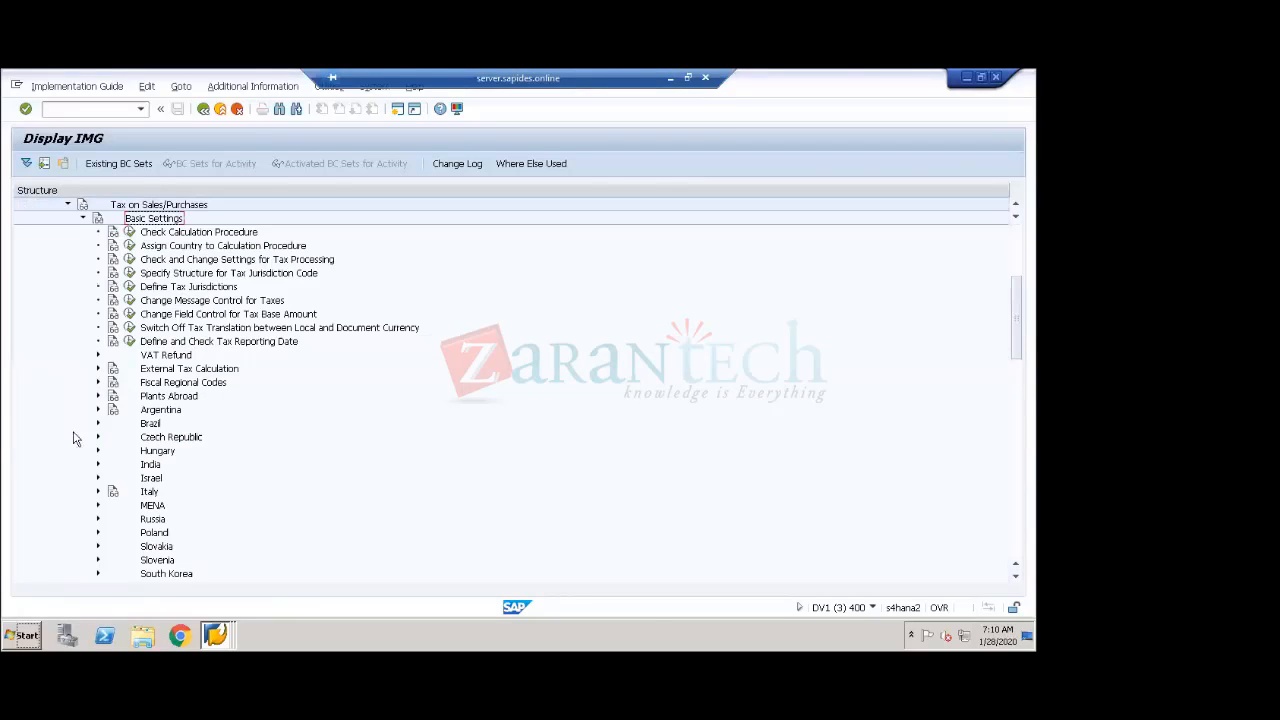
click(157, 249)
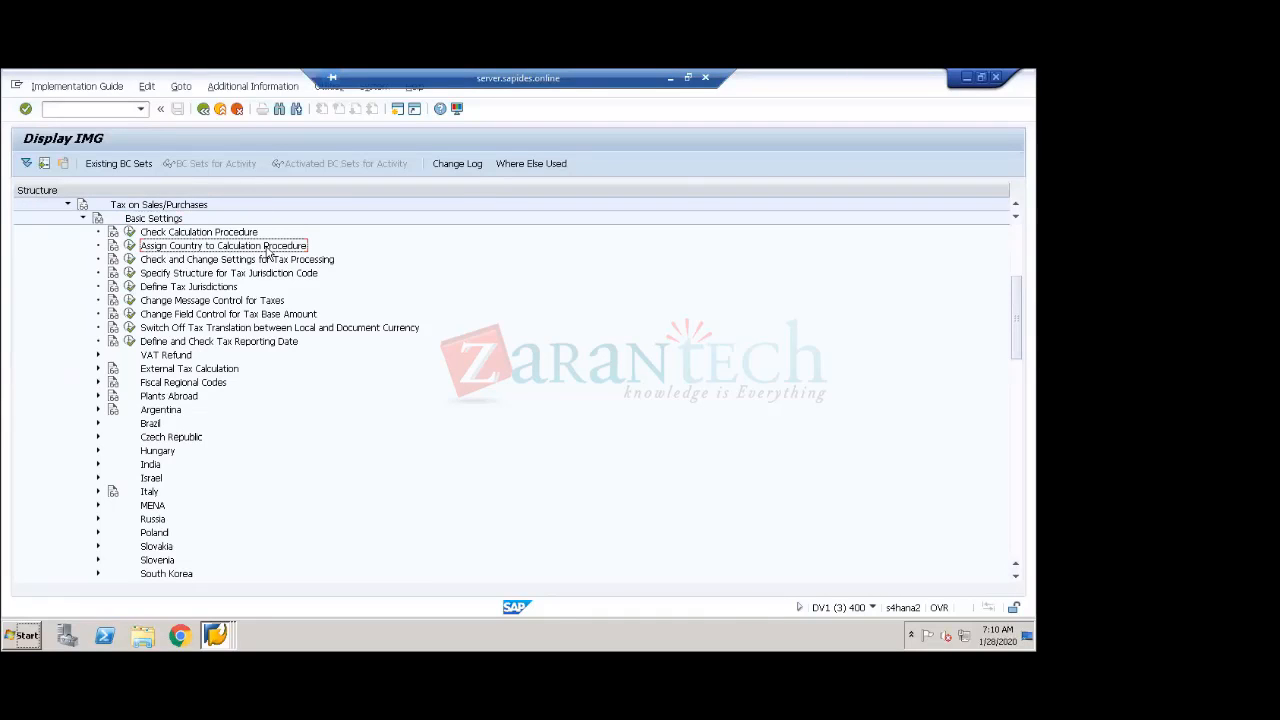
click(130, 247)
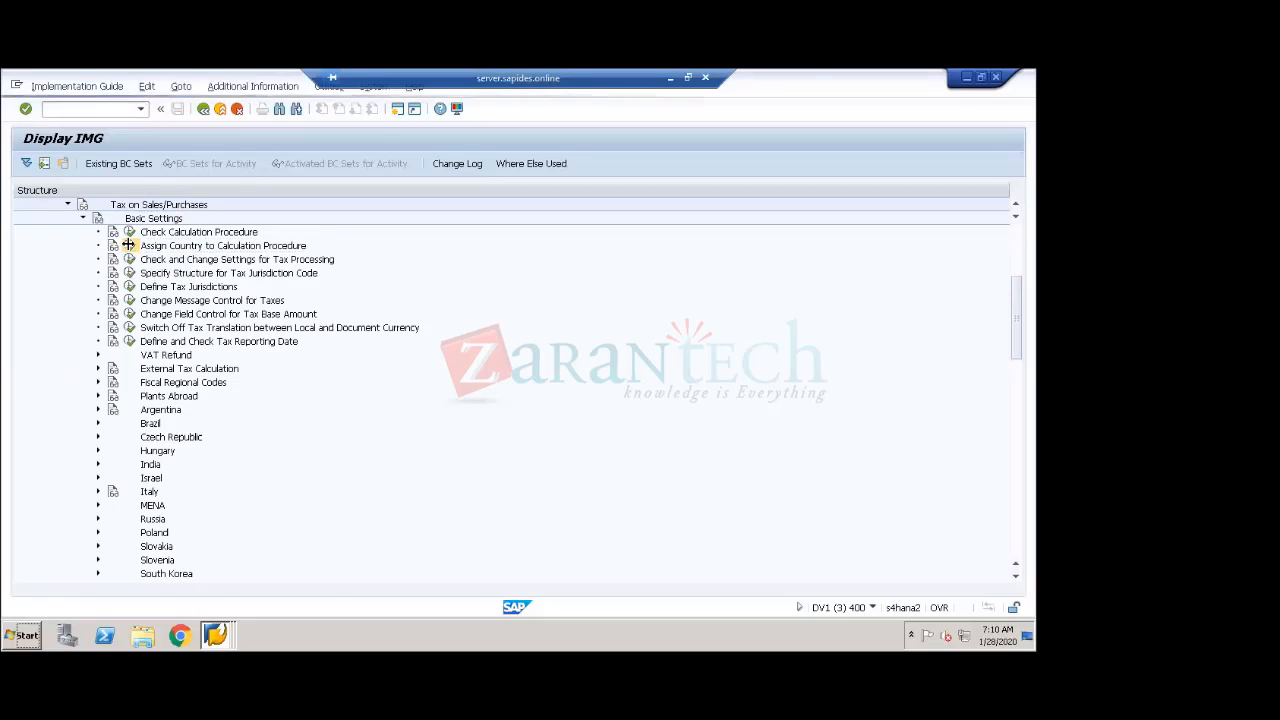
- Position the country list at CA, select Canada's calculation procedure field and narrow the Name column slightly
click(171, 525)
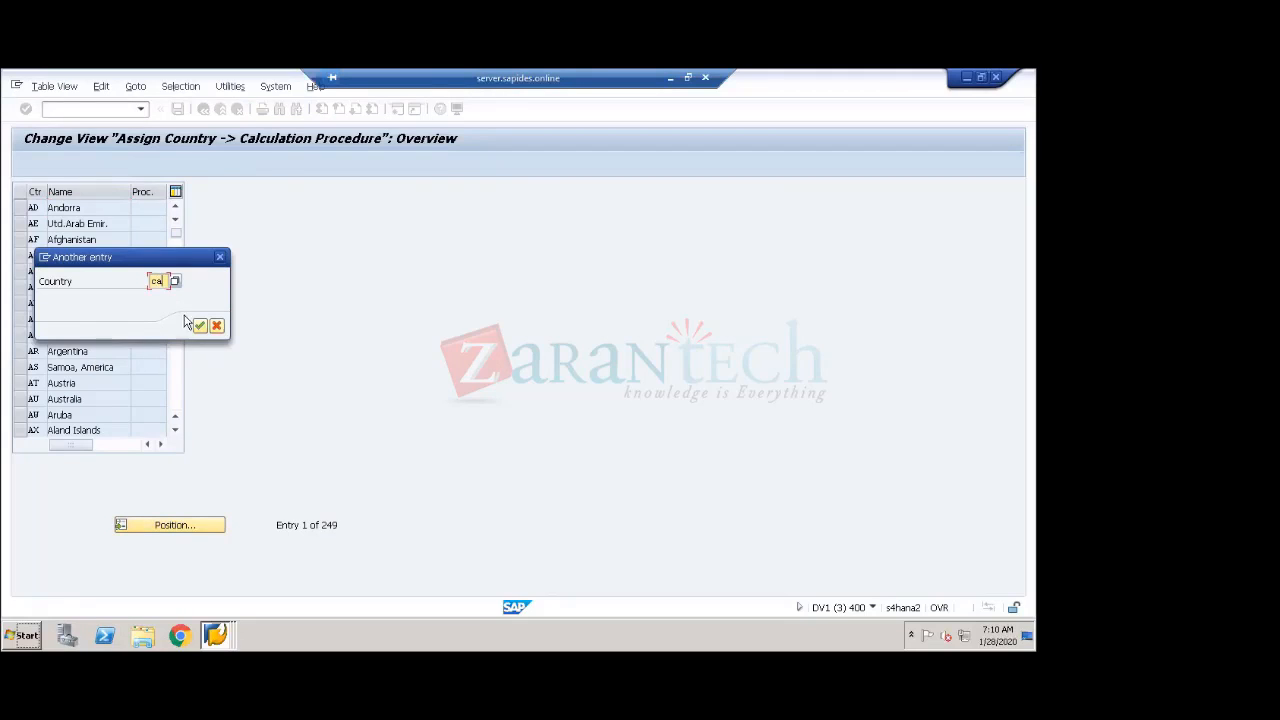
click(199, 326)
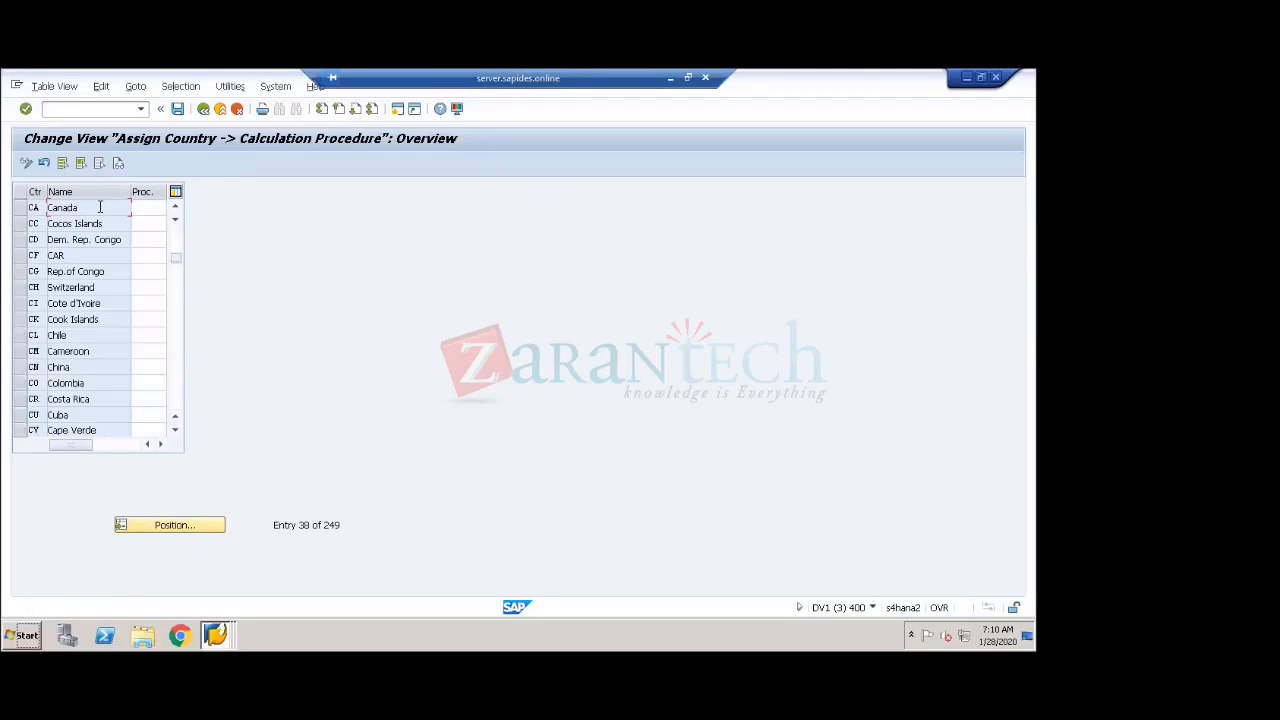
click(139, 205)
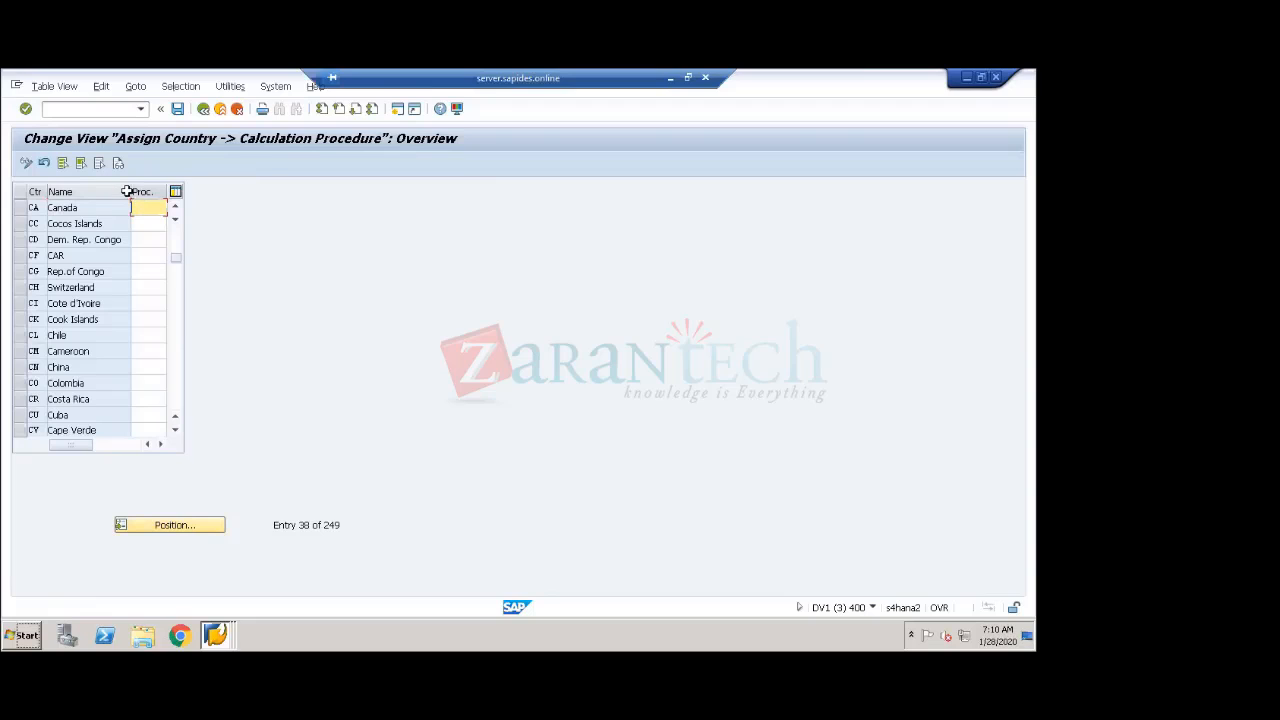
drag(128, 191, 115, 191)
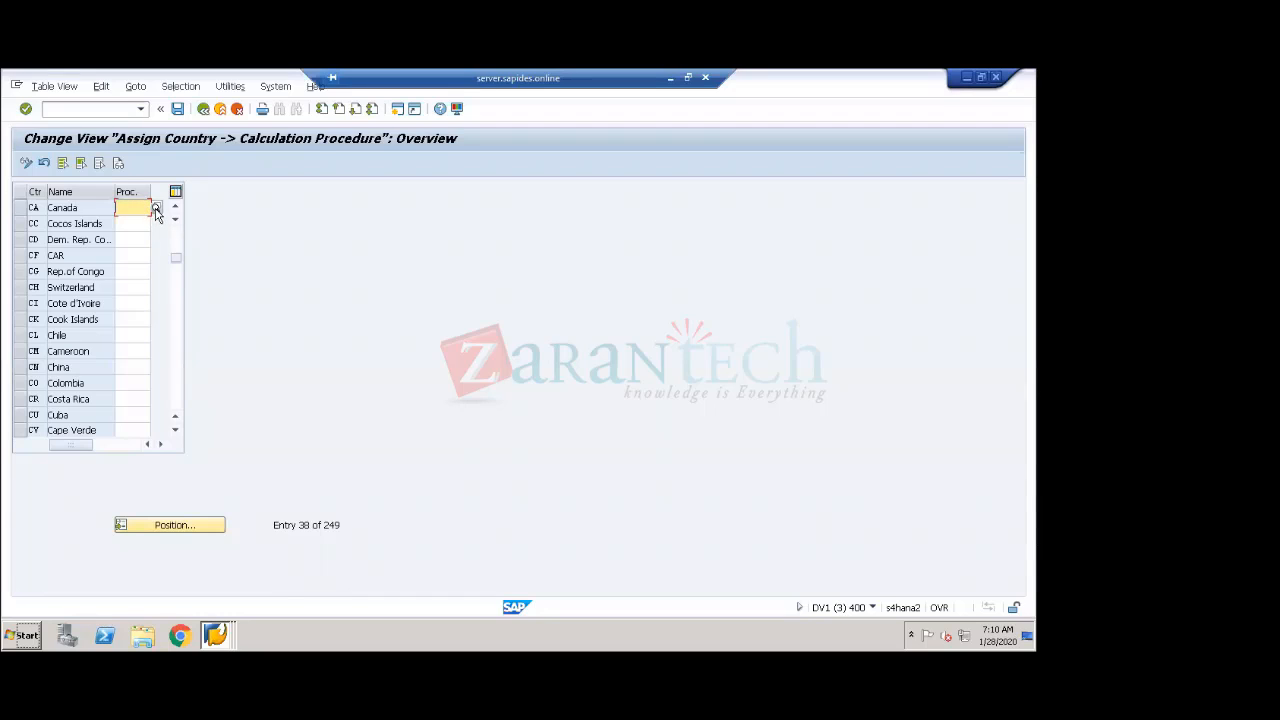
- Leave the country assignment view and collapse Basic Settings and Tax on Sales/Purchases in the IMG
click(201, 109)
click(83, 218)
click(68, 205)
scroll(157, 294, up, 2)
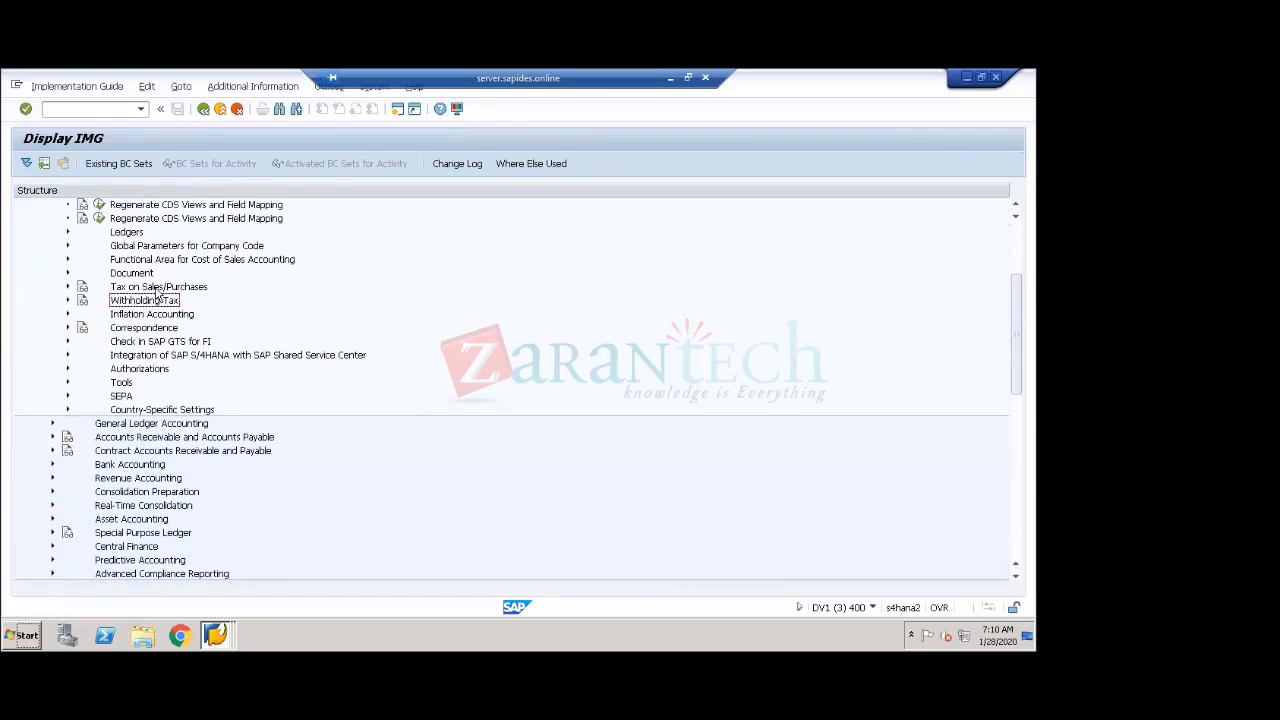
scroll(157, 294, up, 2)
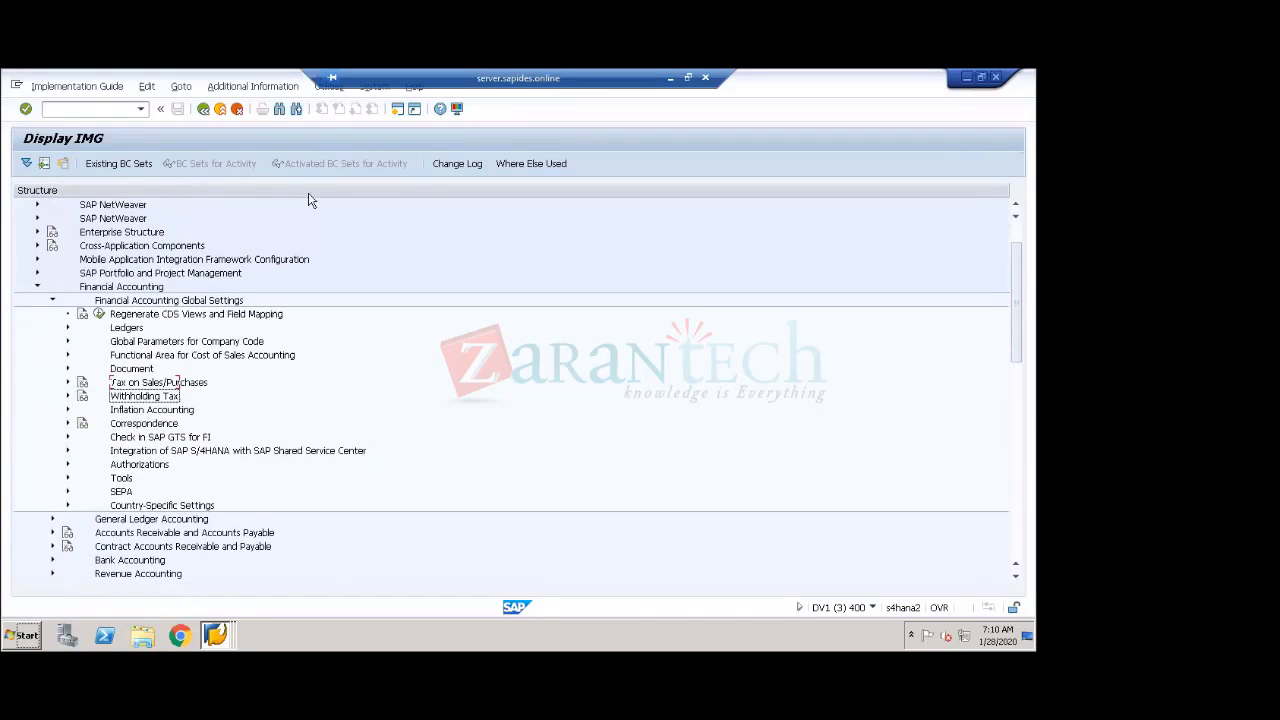
- Minimize the remote session, find and open Remote Desktop Connection, and start a connection to server.sapides.online:12299
click(670, 78)
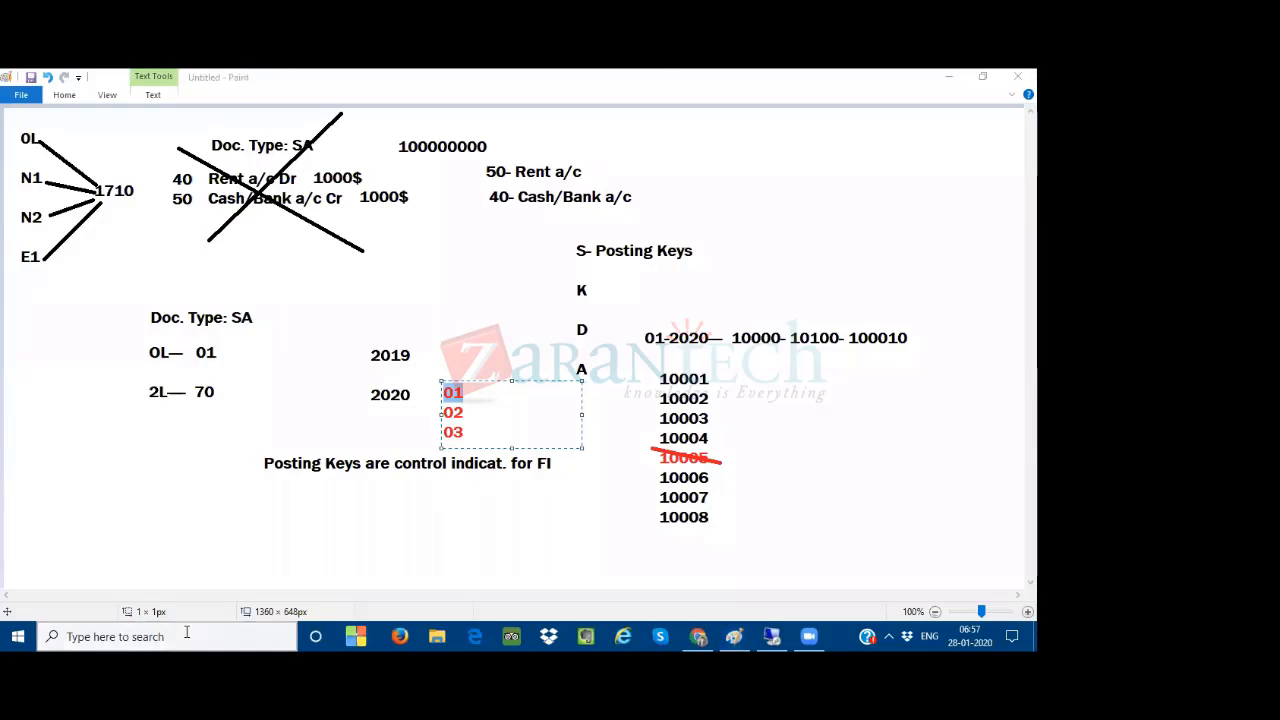
click(186, 632)
text(mt)
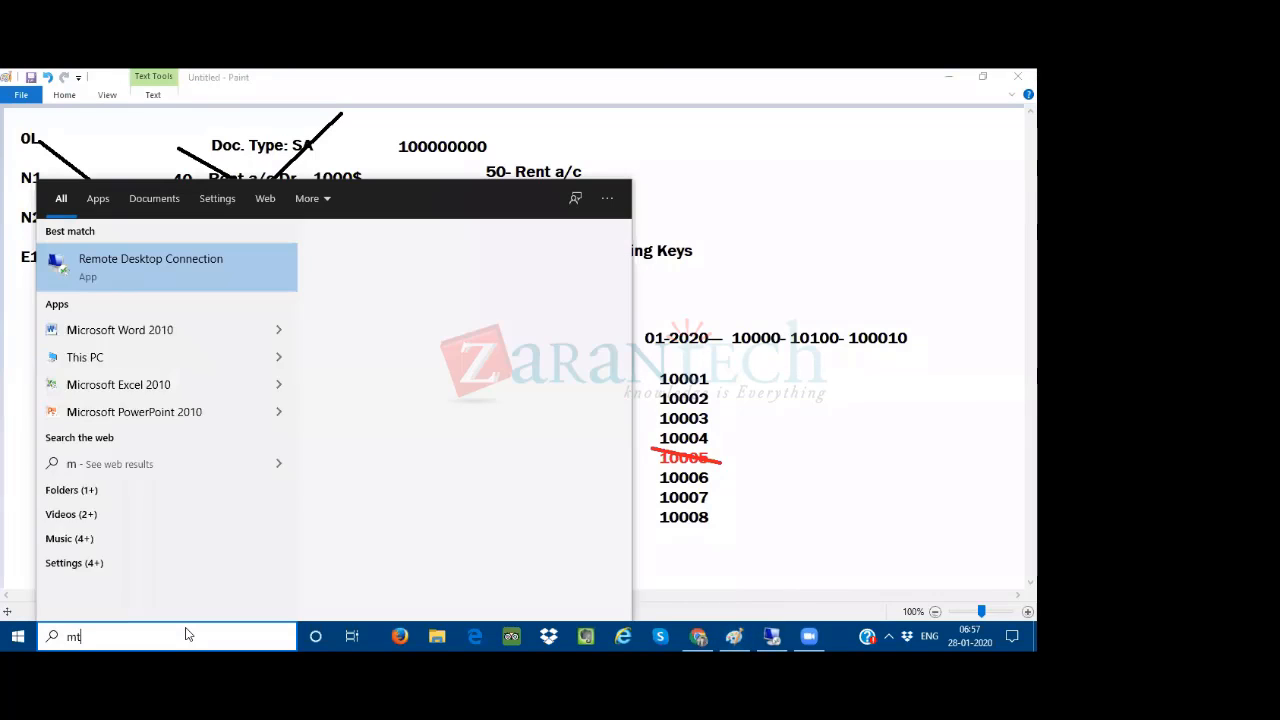
key(Return)
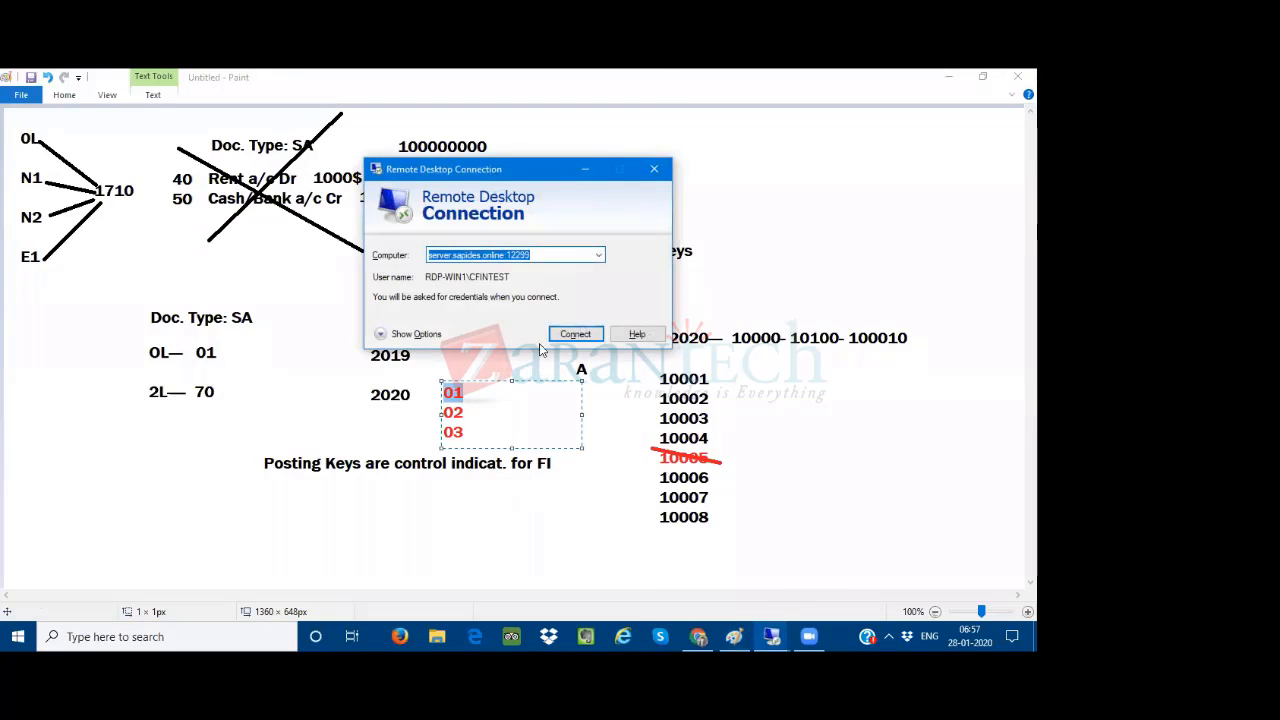
click(559, 336)
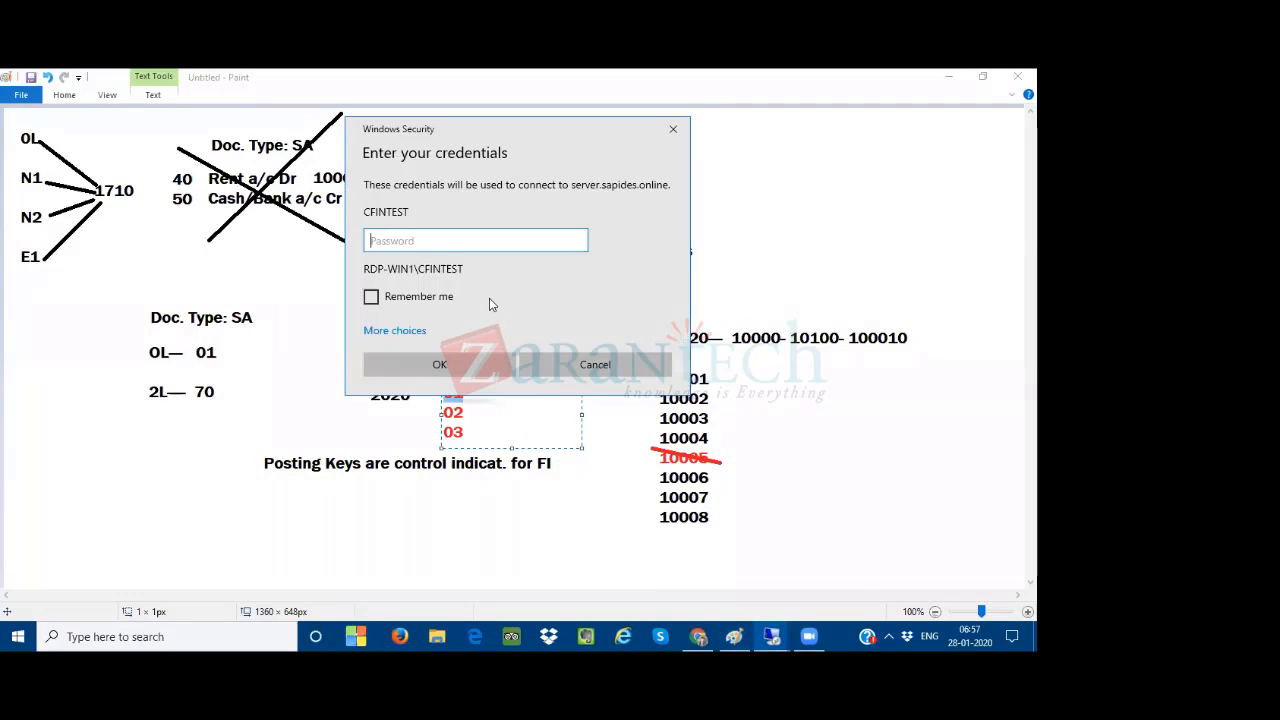
- Choose a different account for the remote connection, enter its username and password, and complete the connection
click(418, 334)
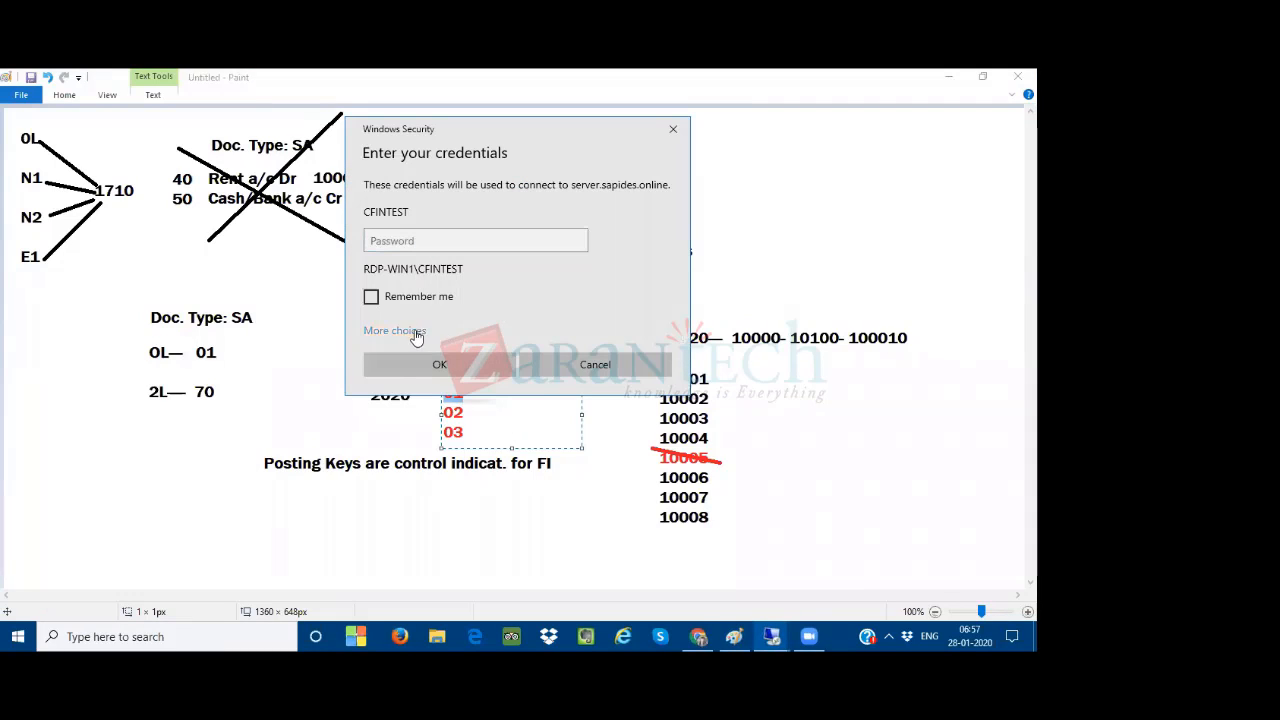
click(446, 408)
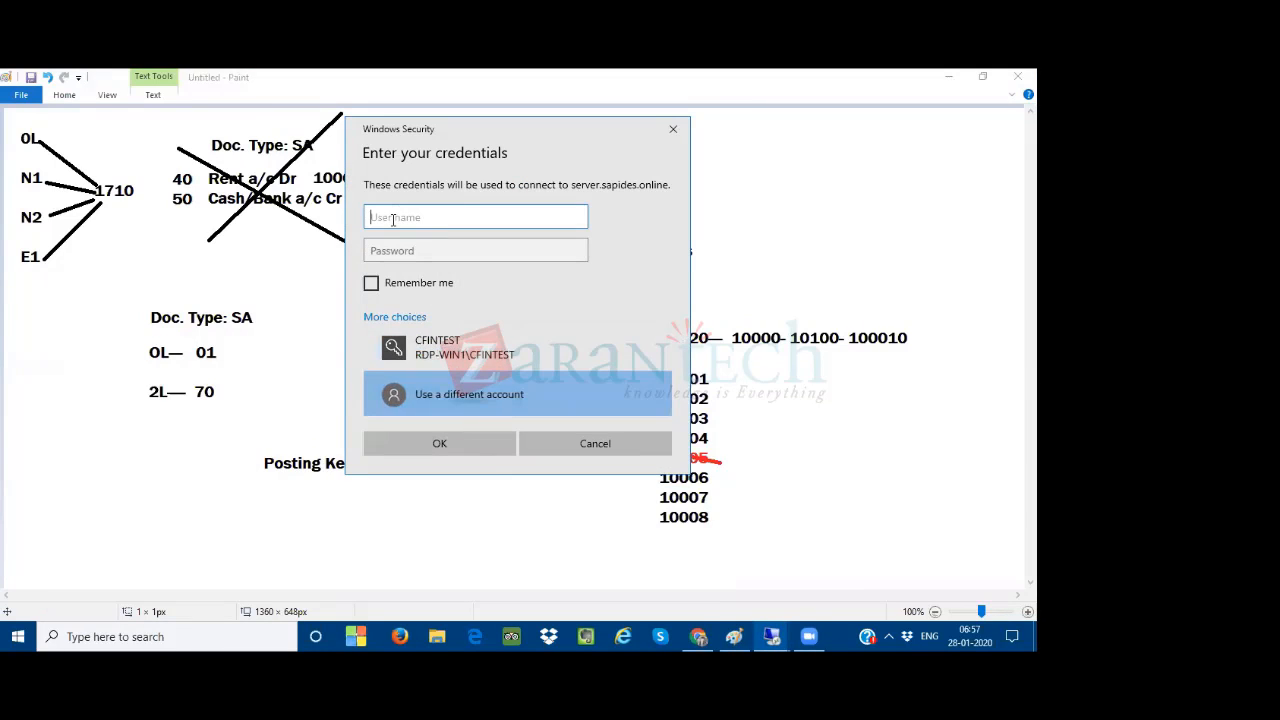
text(ZT)
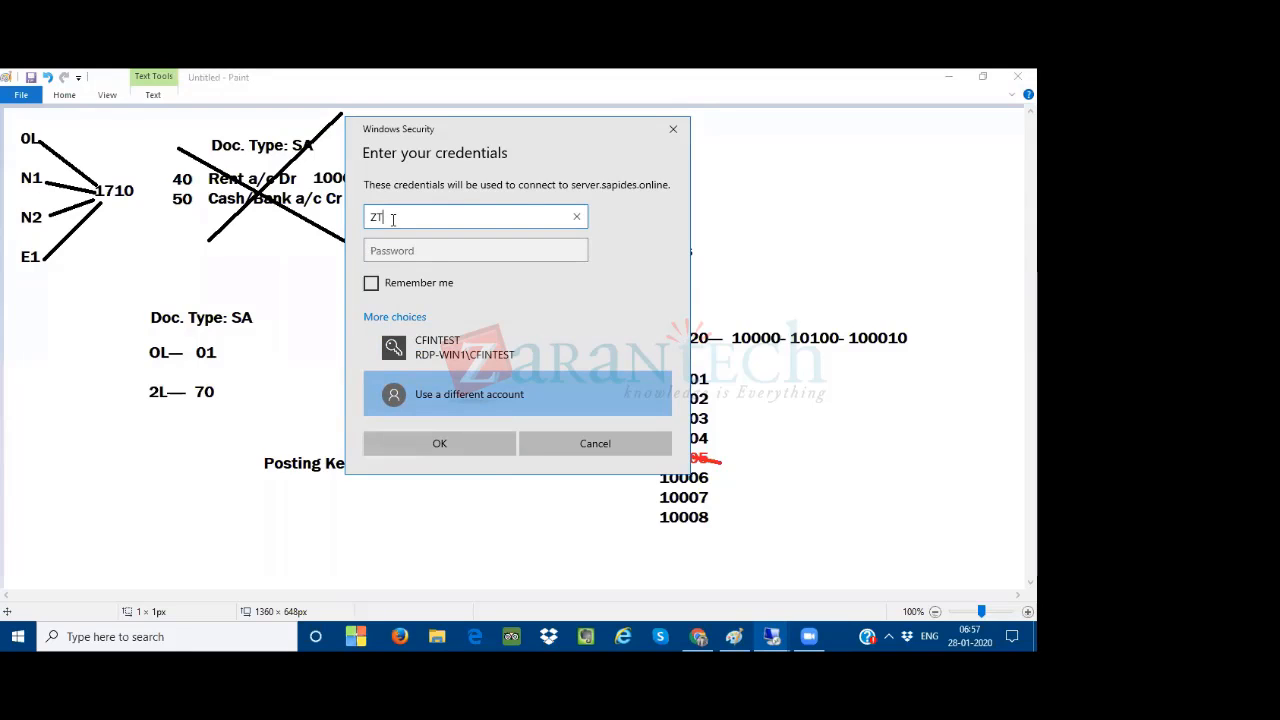
text(RAINER)
key(Tab)
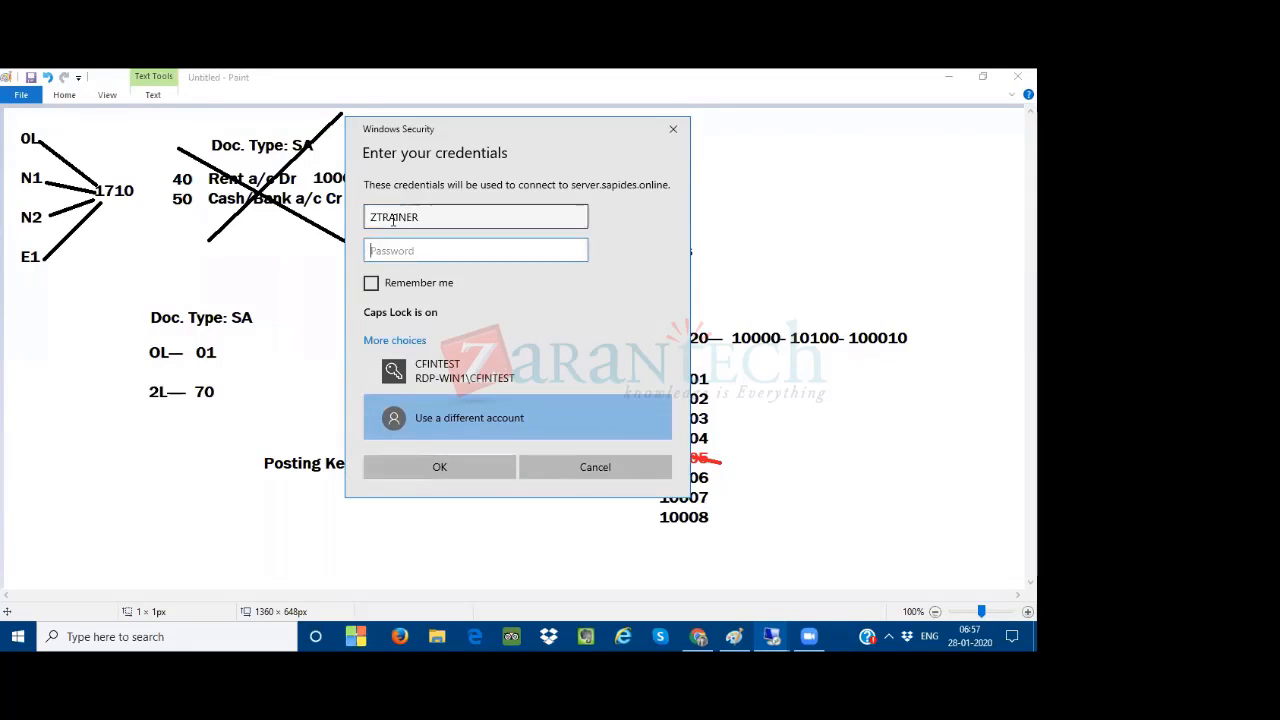
text(•••)
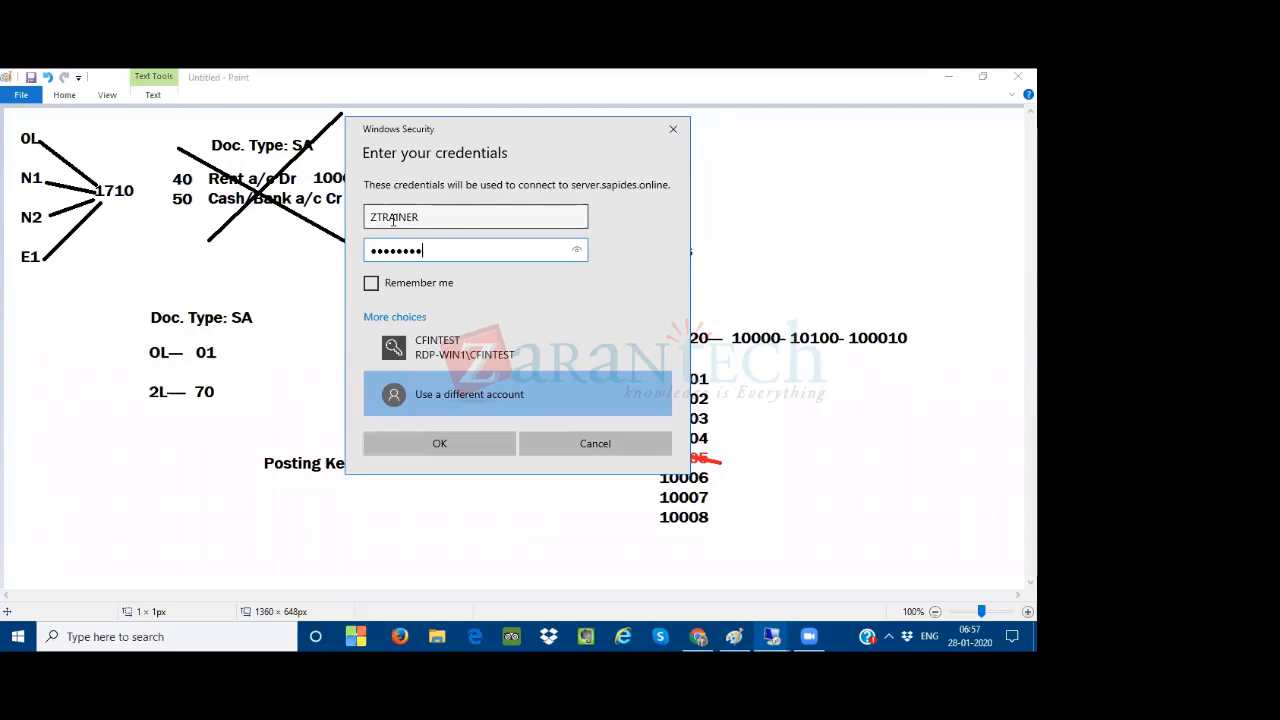
text(••••••)
key(Return)
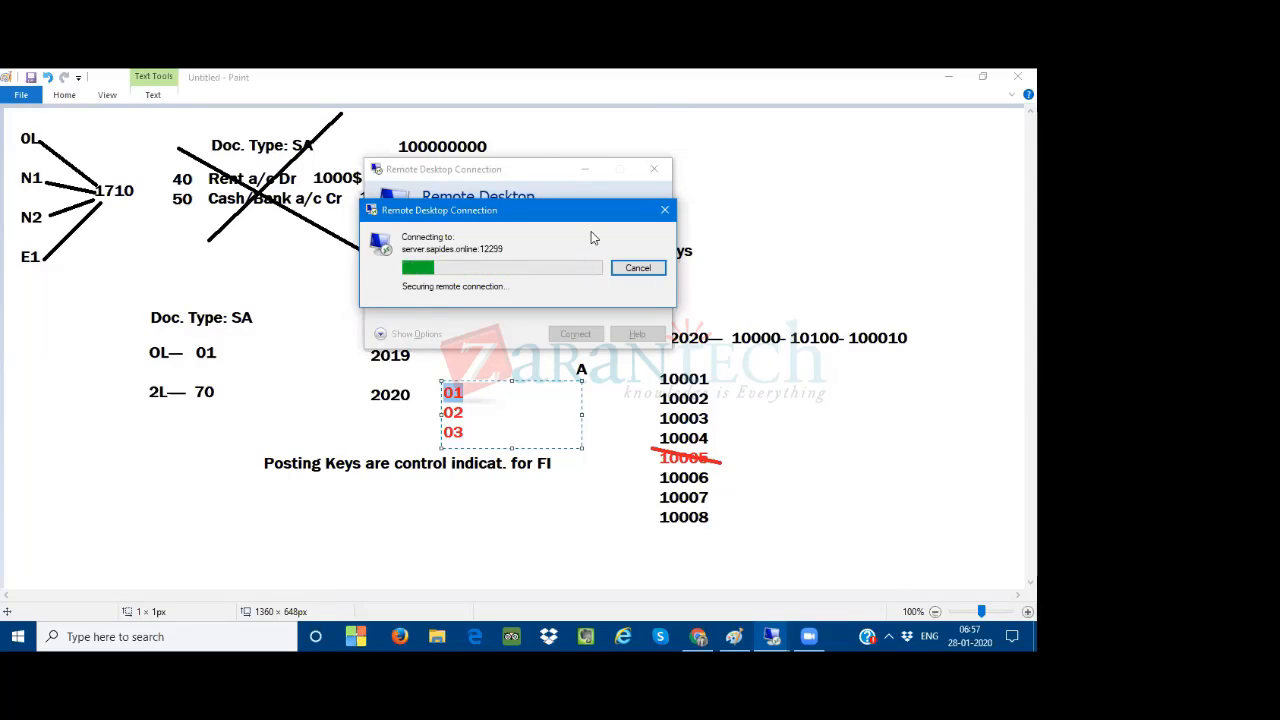
click(570, 386)
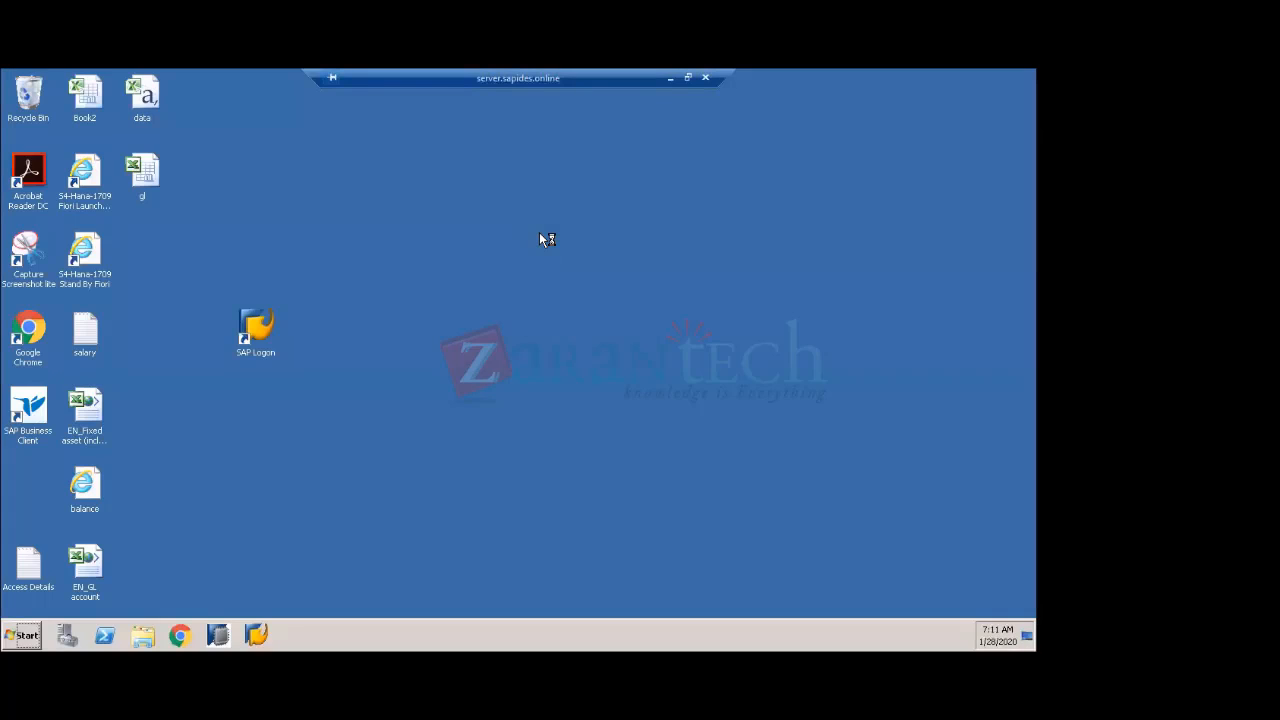
- Launch SAP Logon on the remote desktop and open the logon screen of the S4Hana-1809 system
double_click(258, 326)
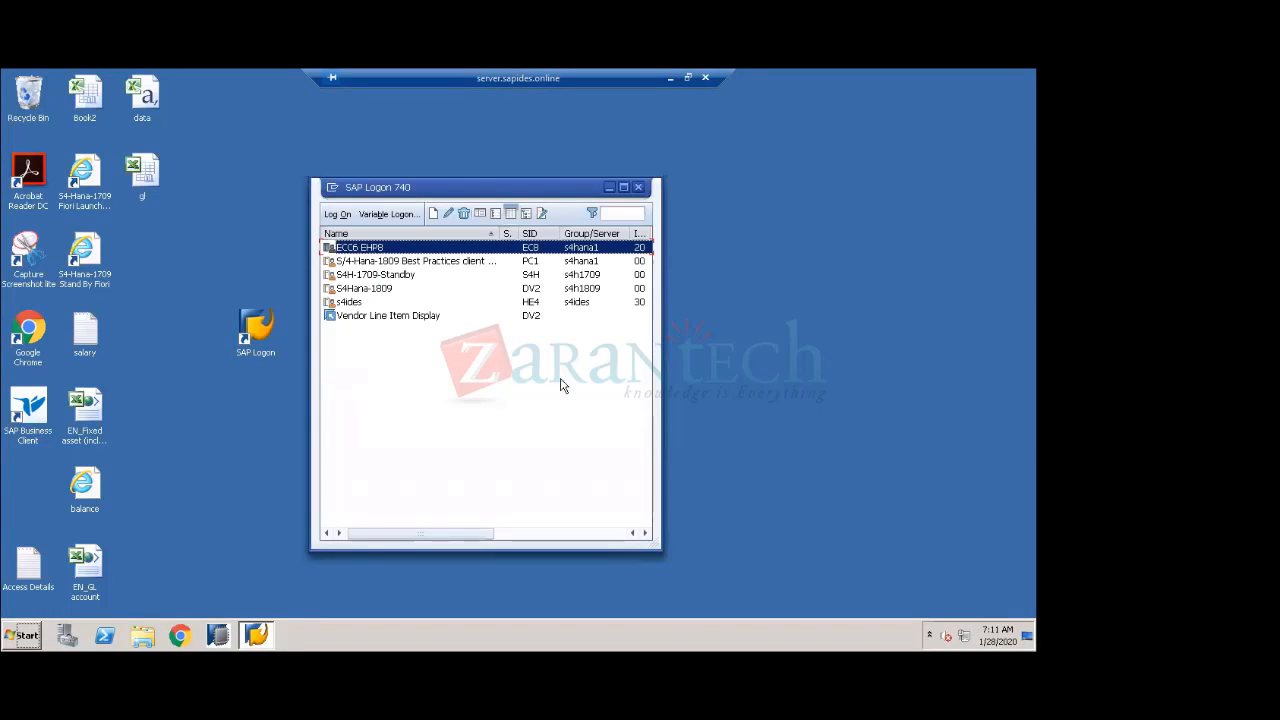
click(363, 290)
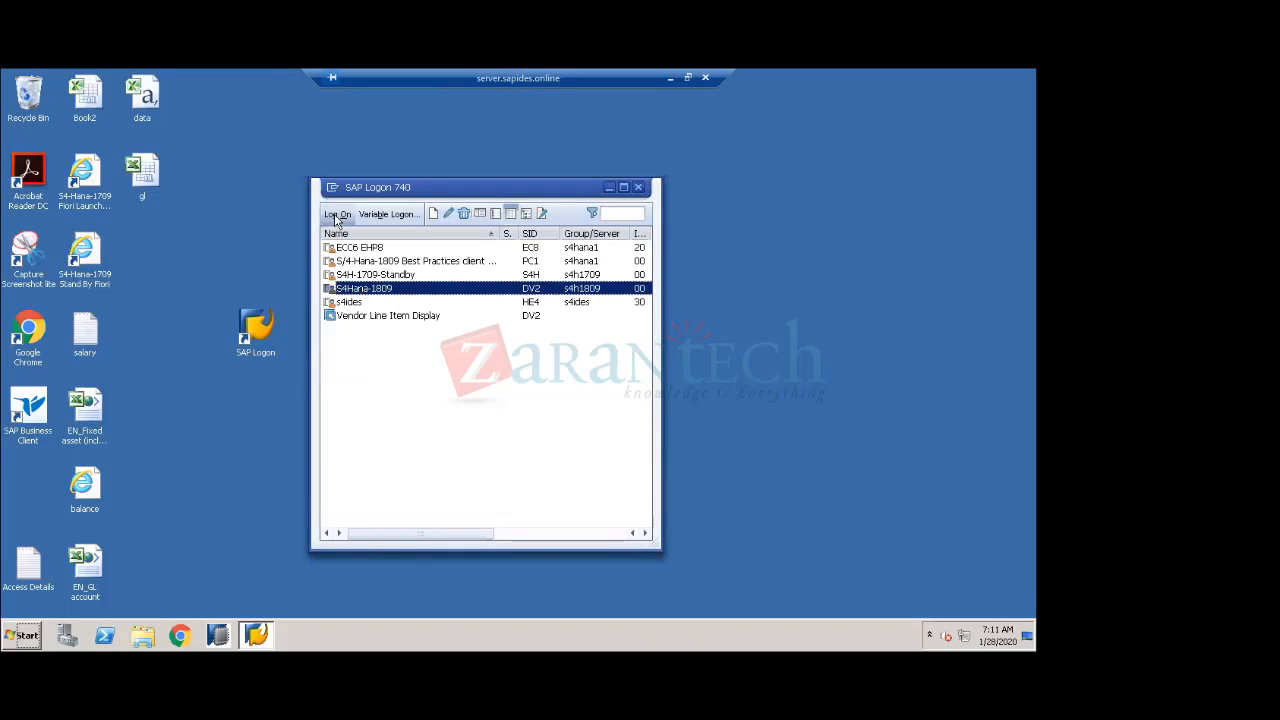
click(337, 217)
- Log on to client 400 with the trainer user and the account password
click(173, 225)
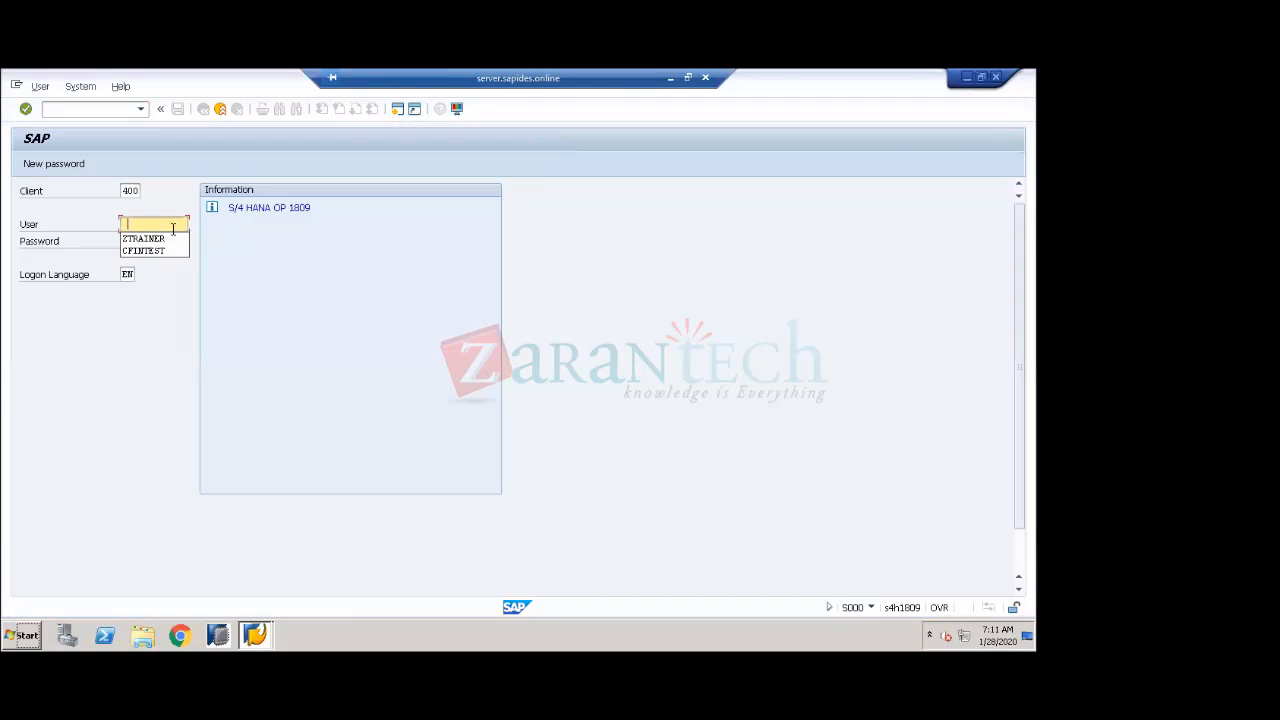
click(156, 239)
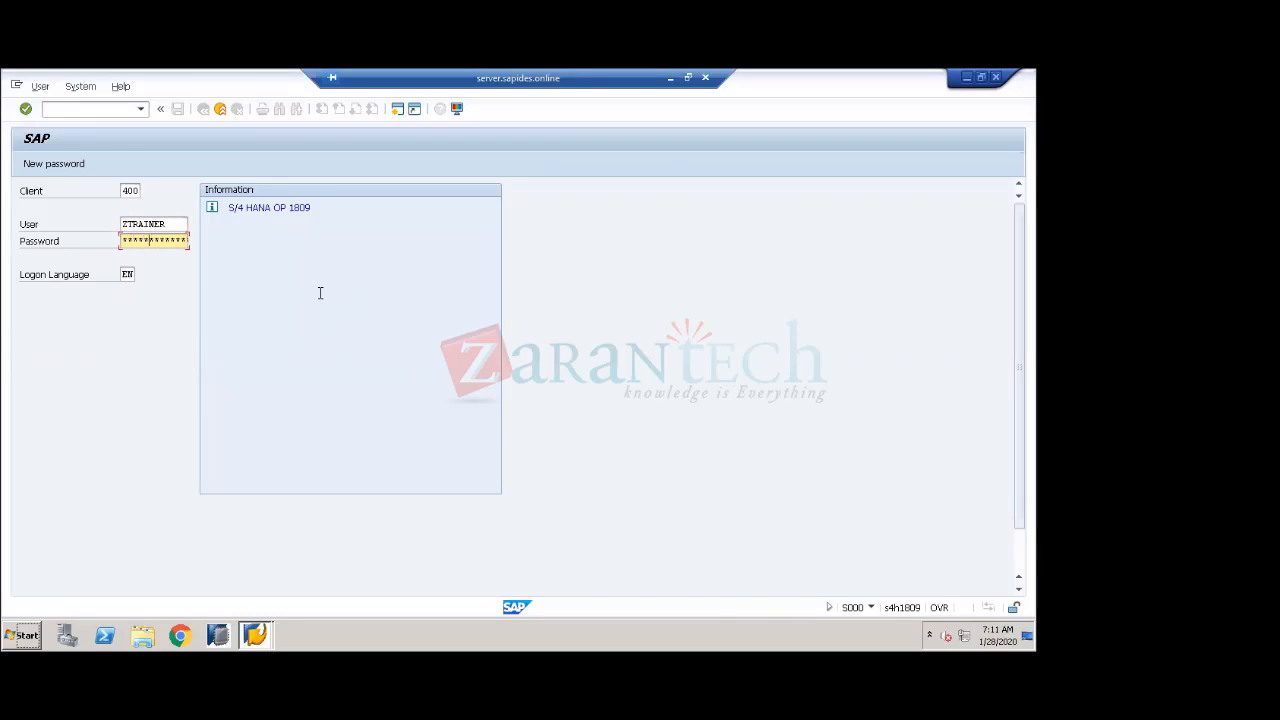
key(Return)
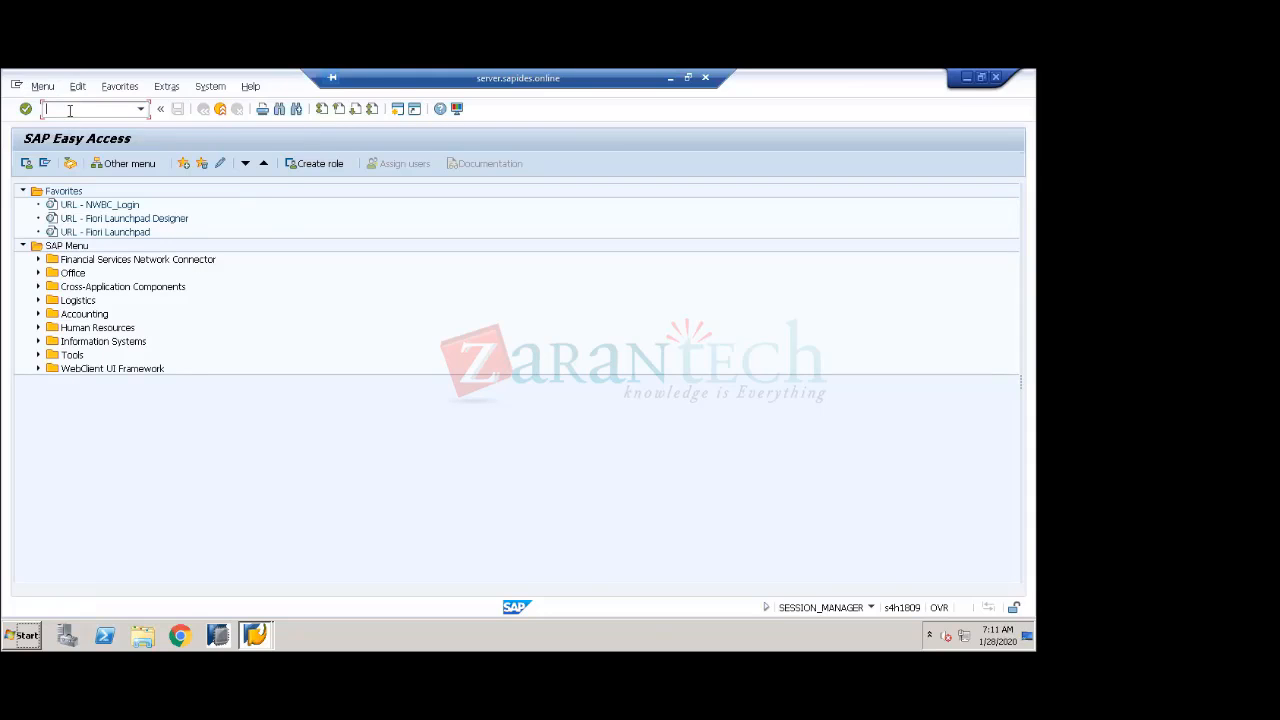
- Run transaction SPRO and display the SAP Reference IMG
text(spro)
key(Return)
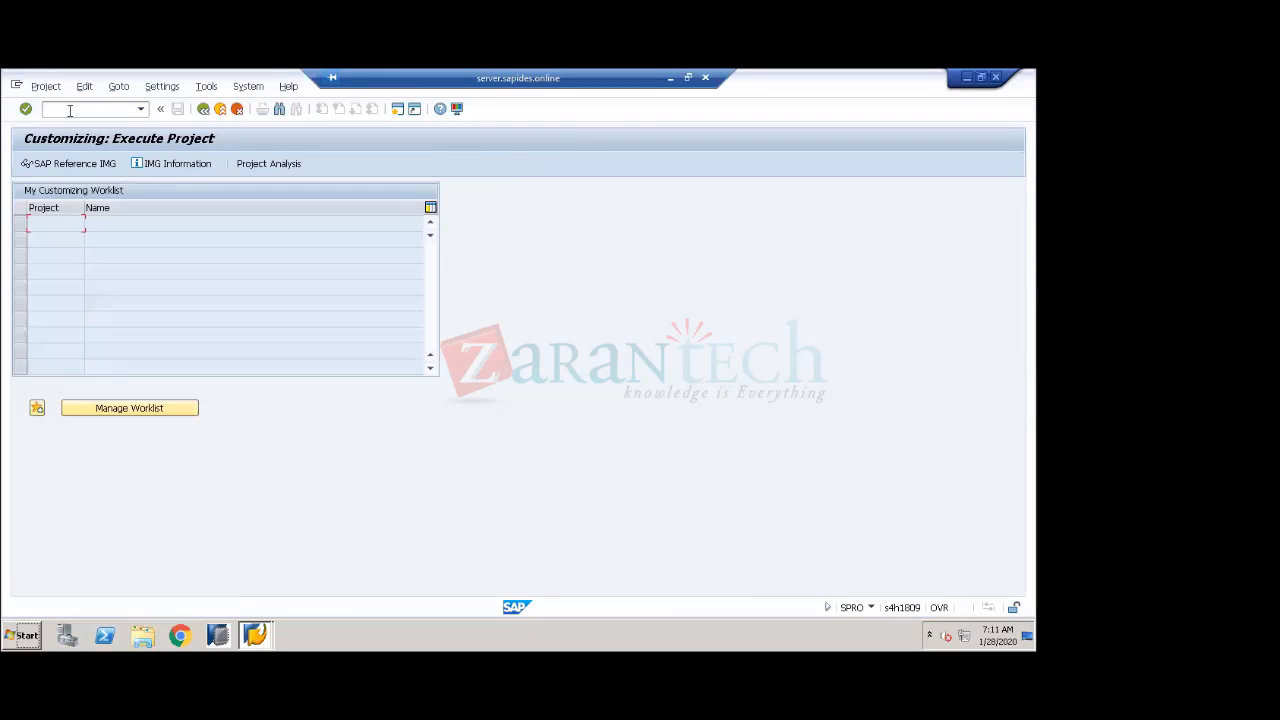
click(70, 163)
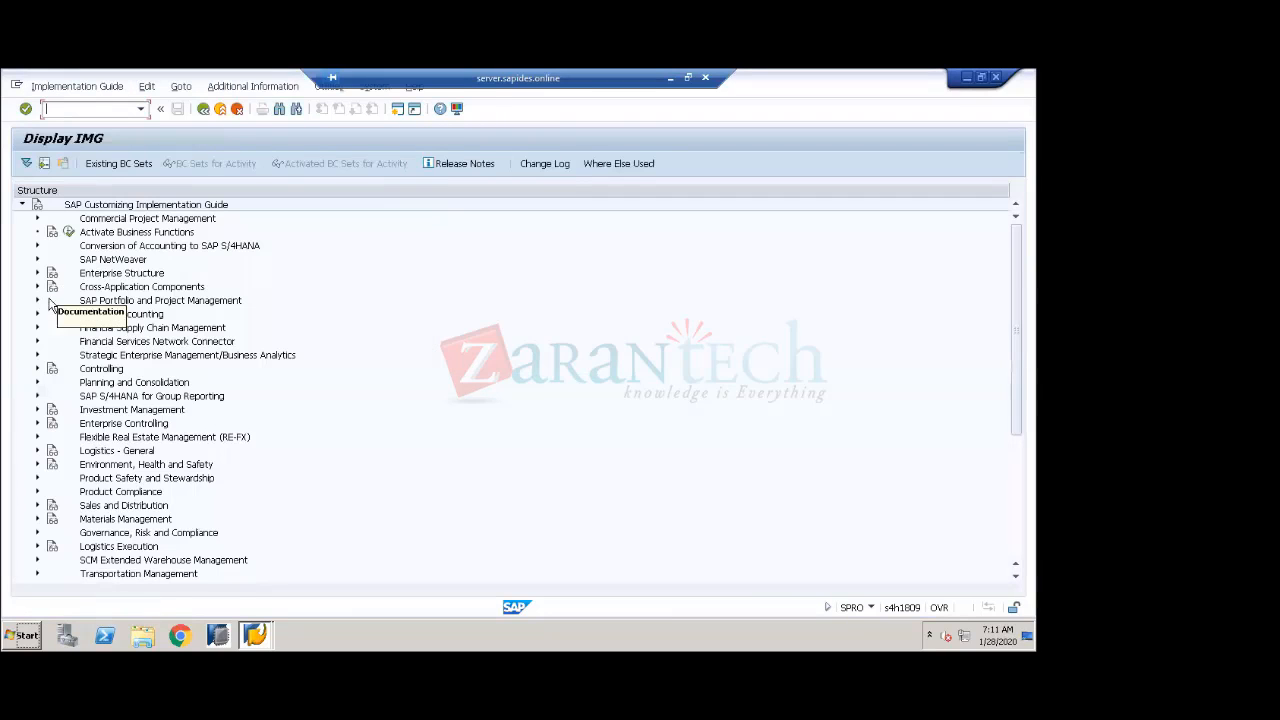
click(37, 315)
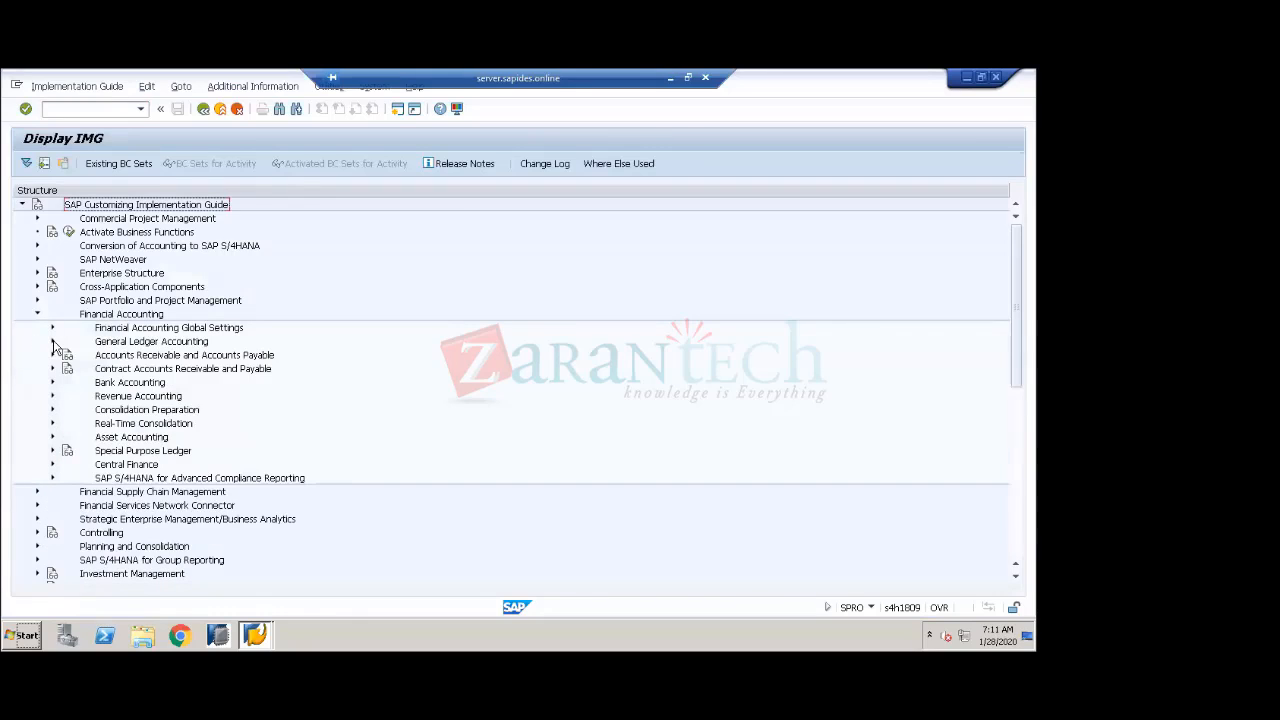
click(53, 342)
click(37, 314)
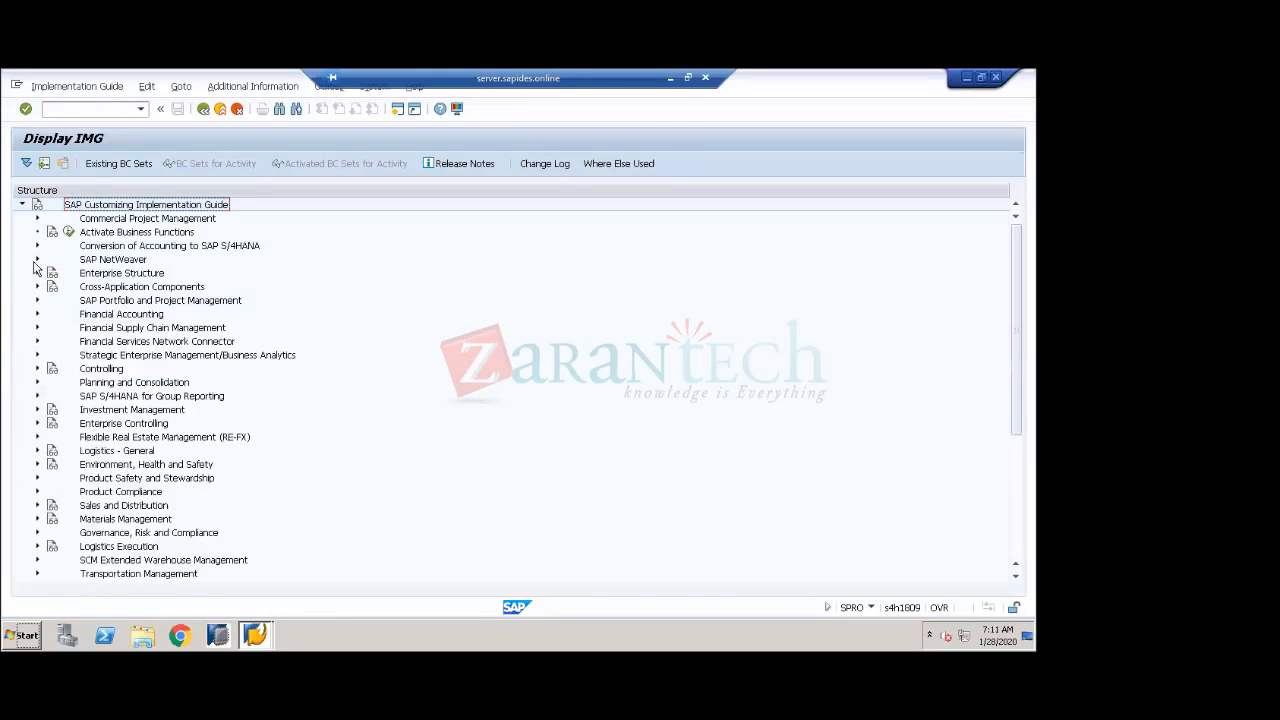
- Open Edit Company Code Data from the company code activity under Enterprise Structure, Definition, Financial Accounting
click(37, 272)
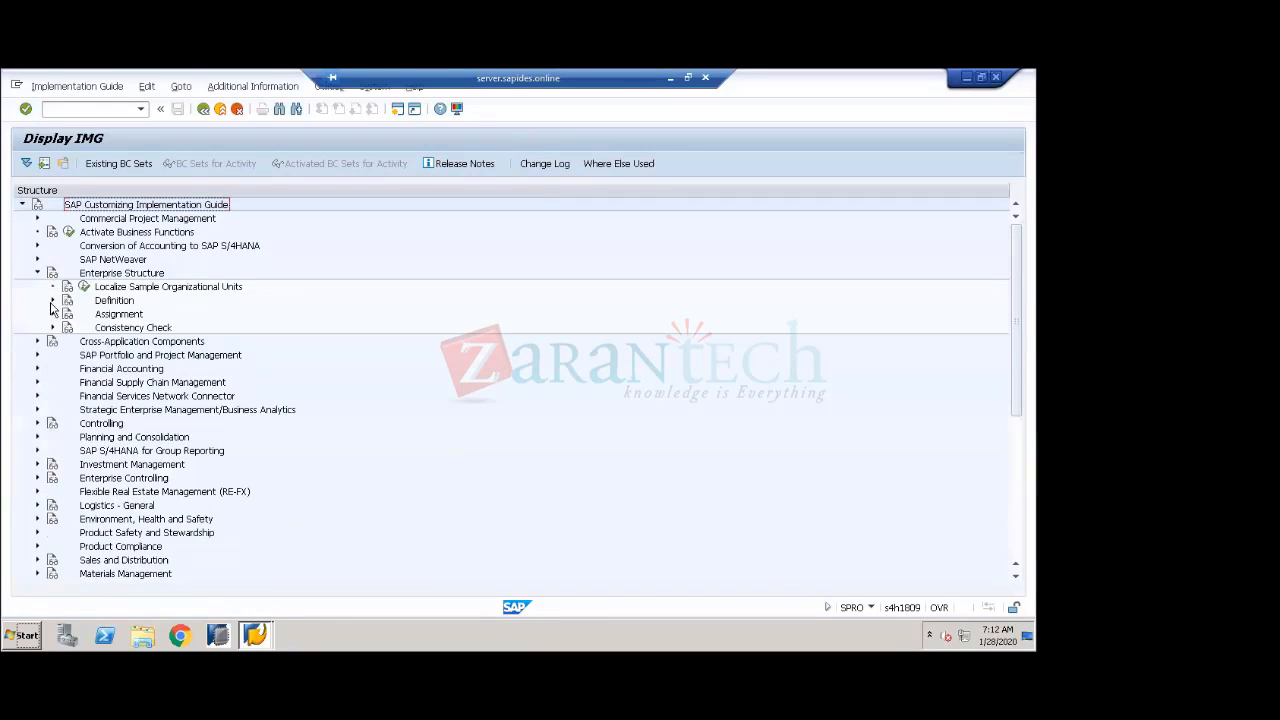
click(52, 300)
click(68, 314)
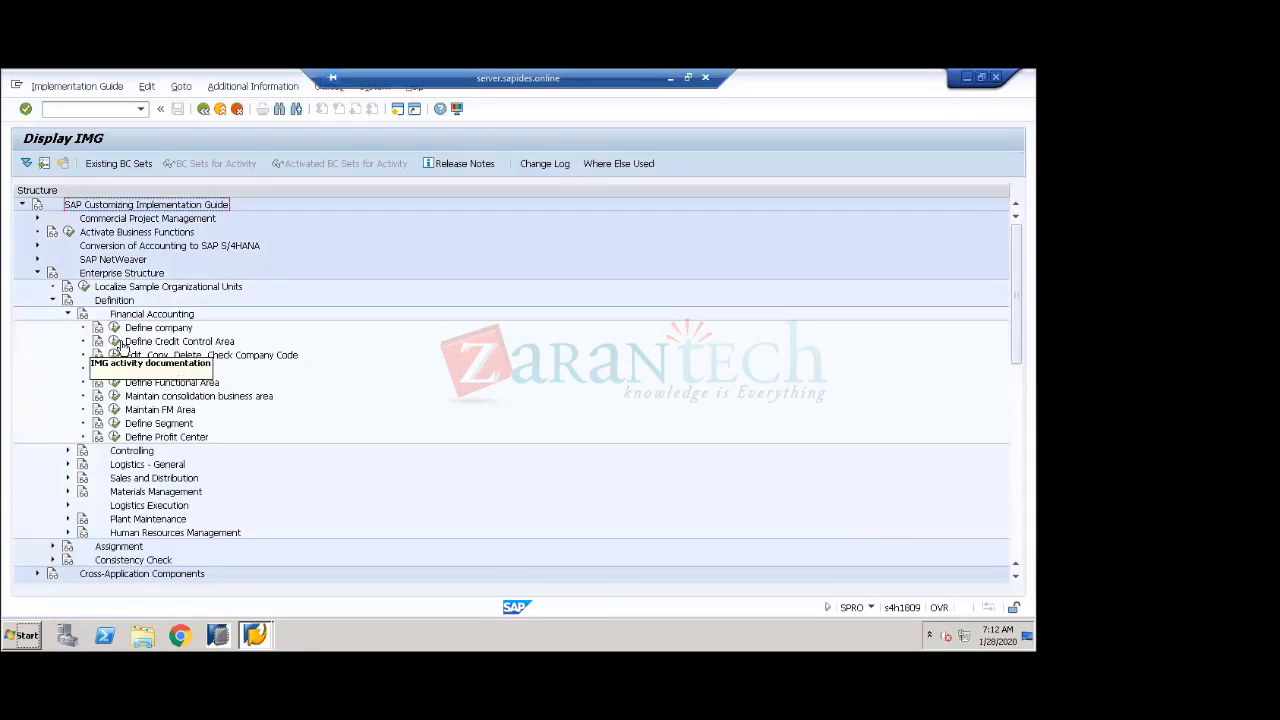
click(114, 355)
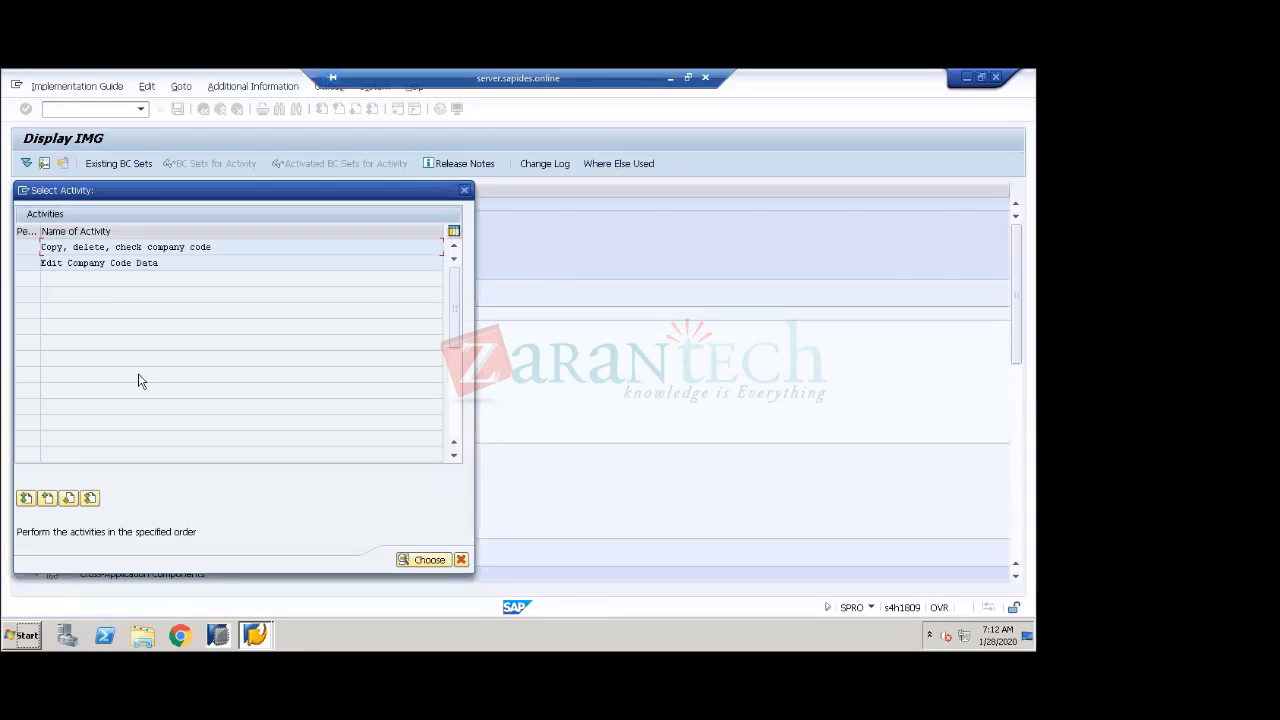
double_click(107, 264)
- Look for company codes starting with JP in the overview, check the preceding entries and return to the IMG
click(178, 508)
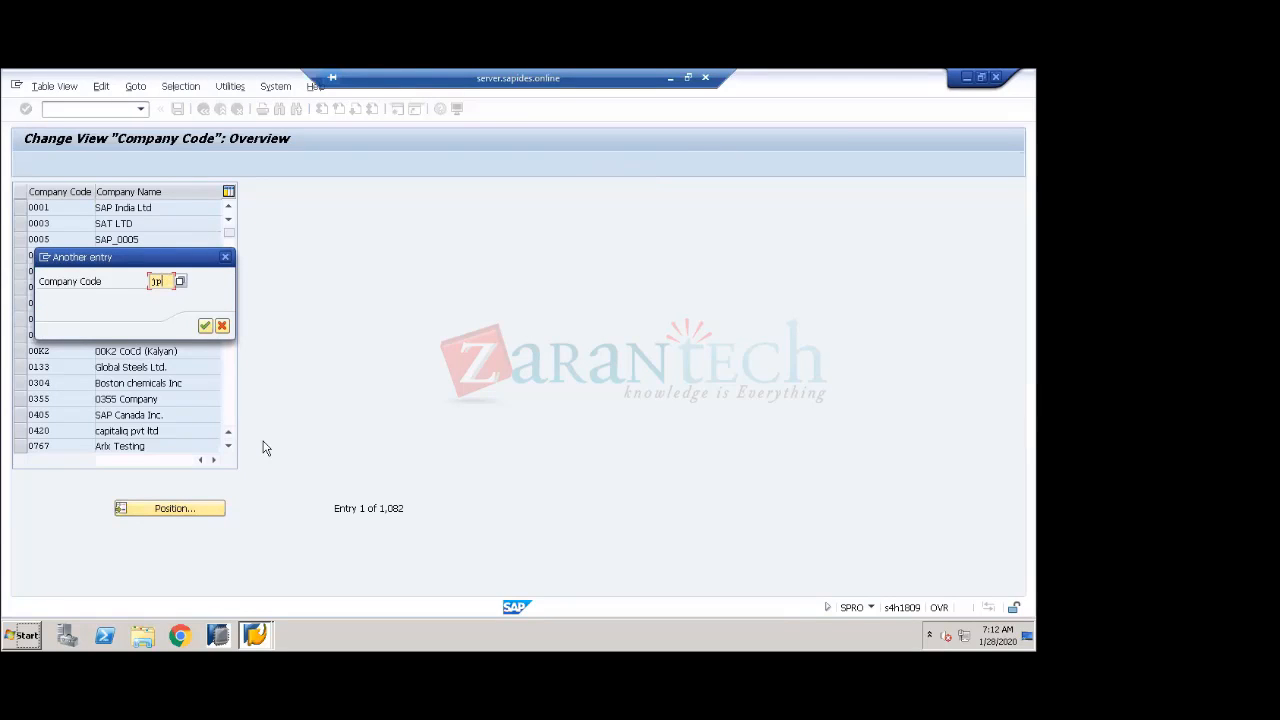
key(Return)
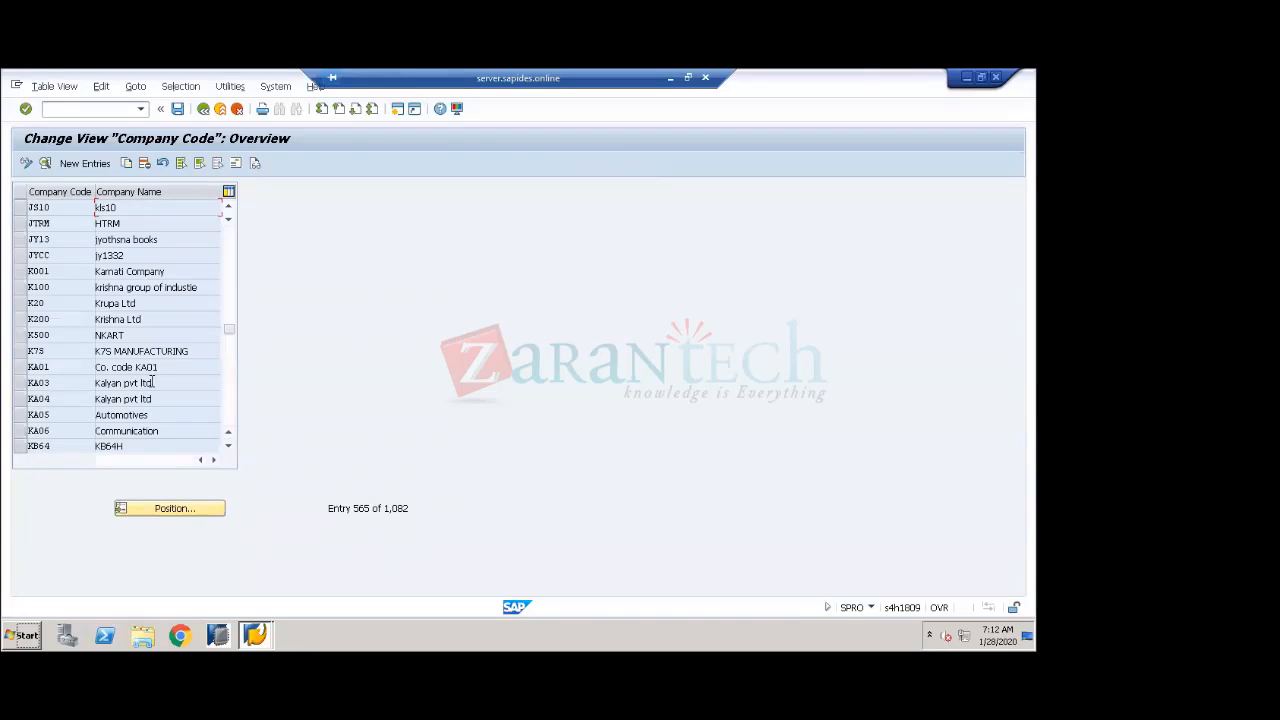
click(227, 208)
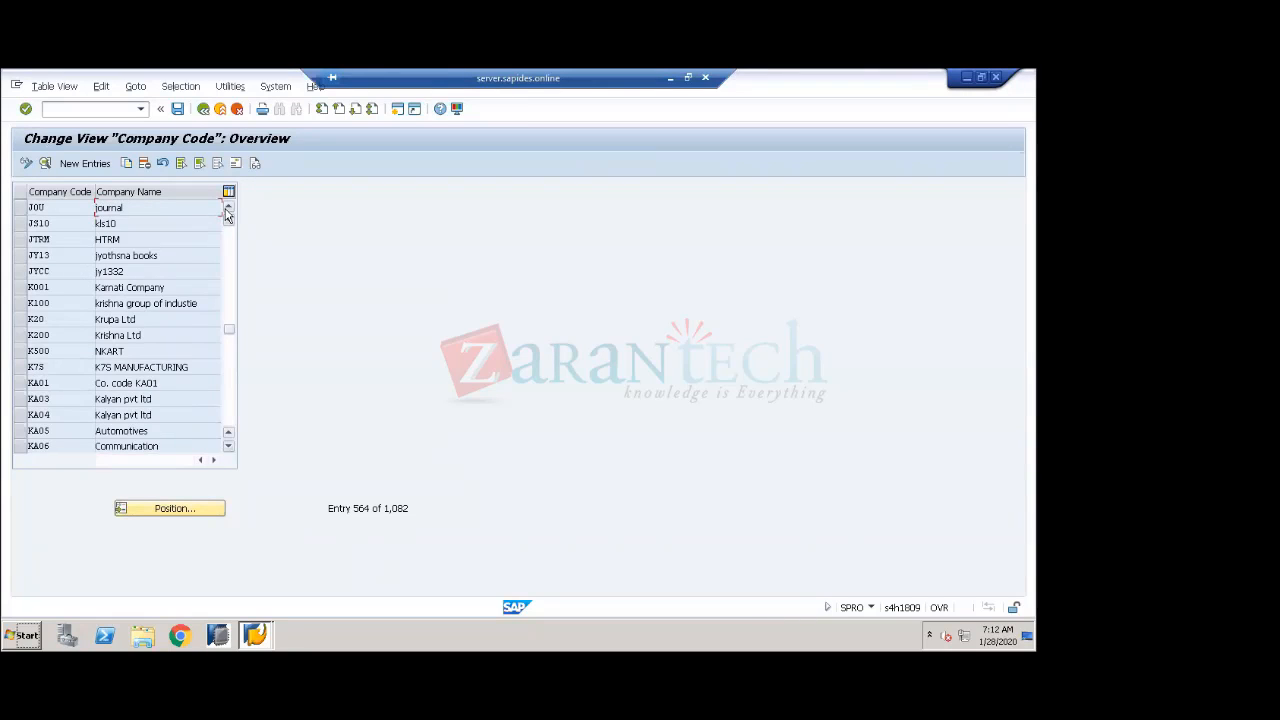
click(228, 209)
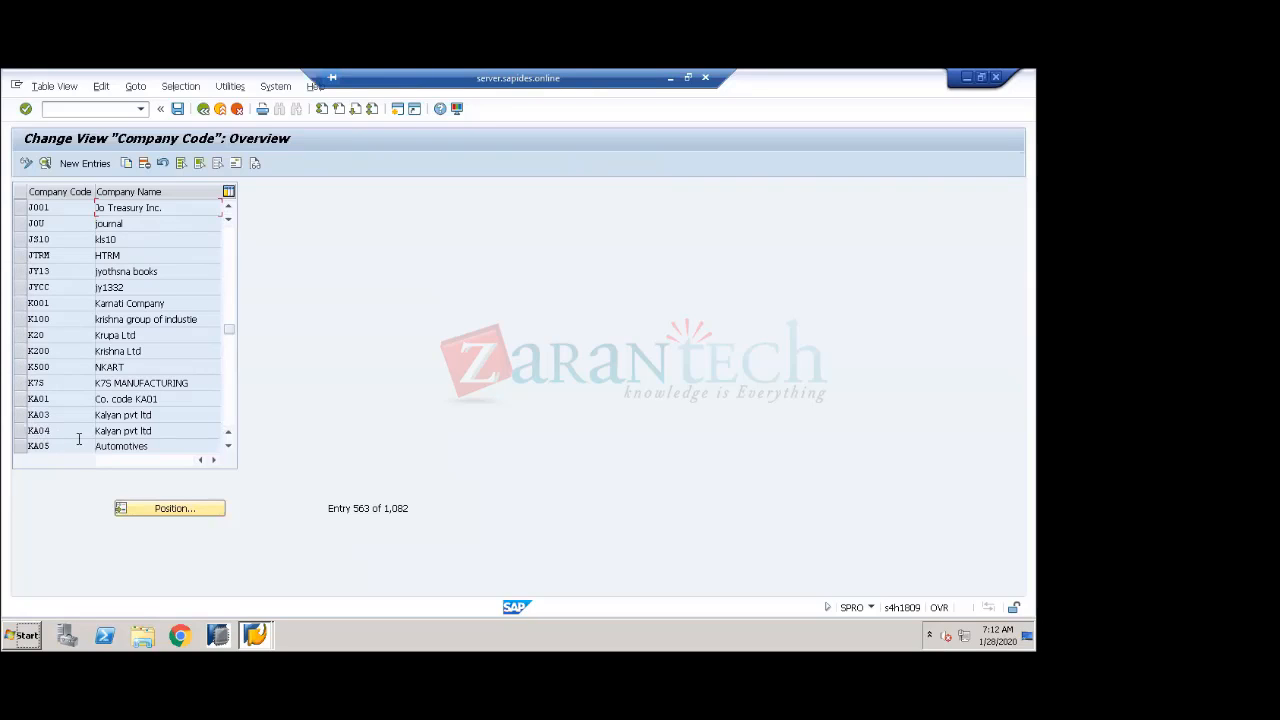
click(203, 108)
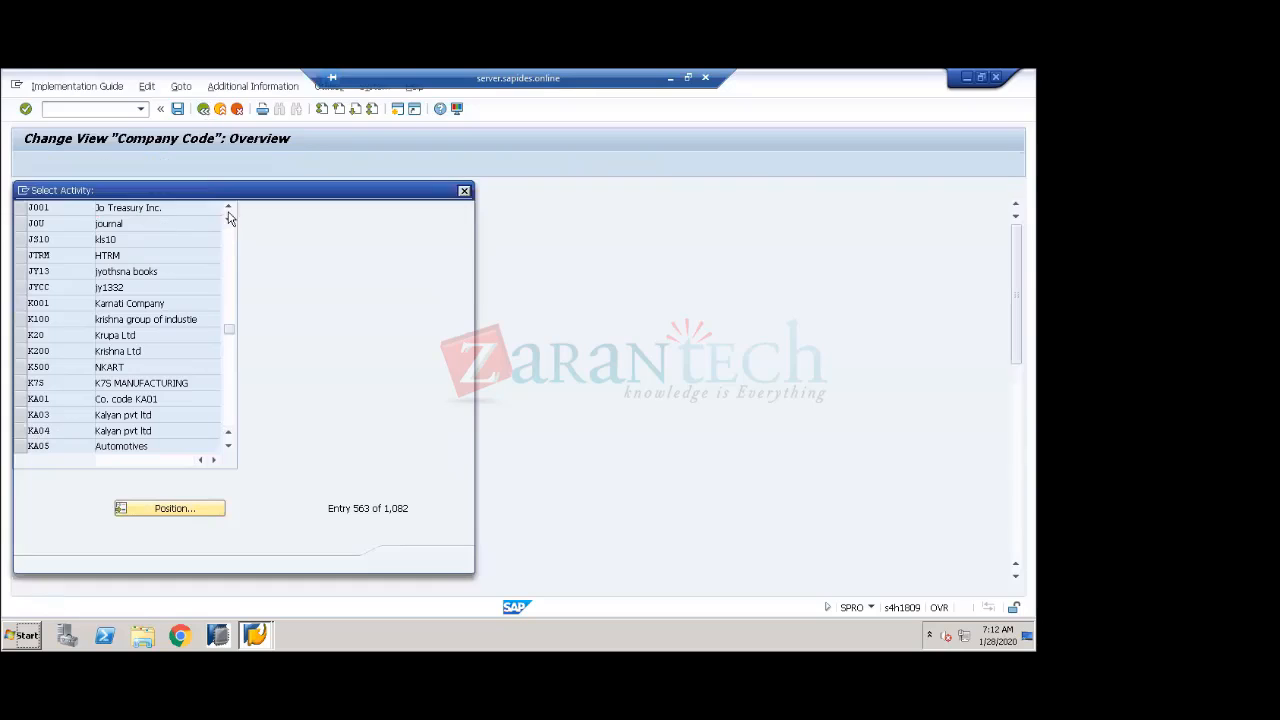
click(463, 559)
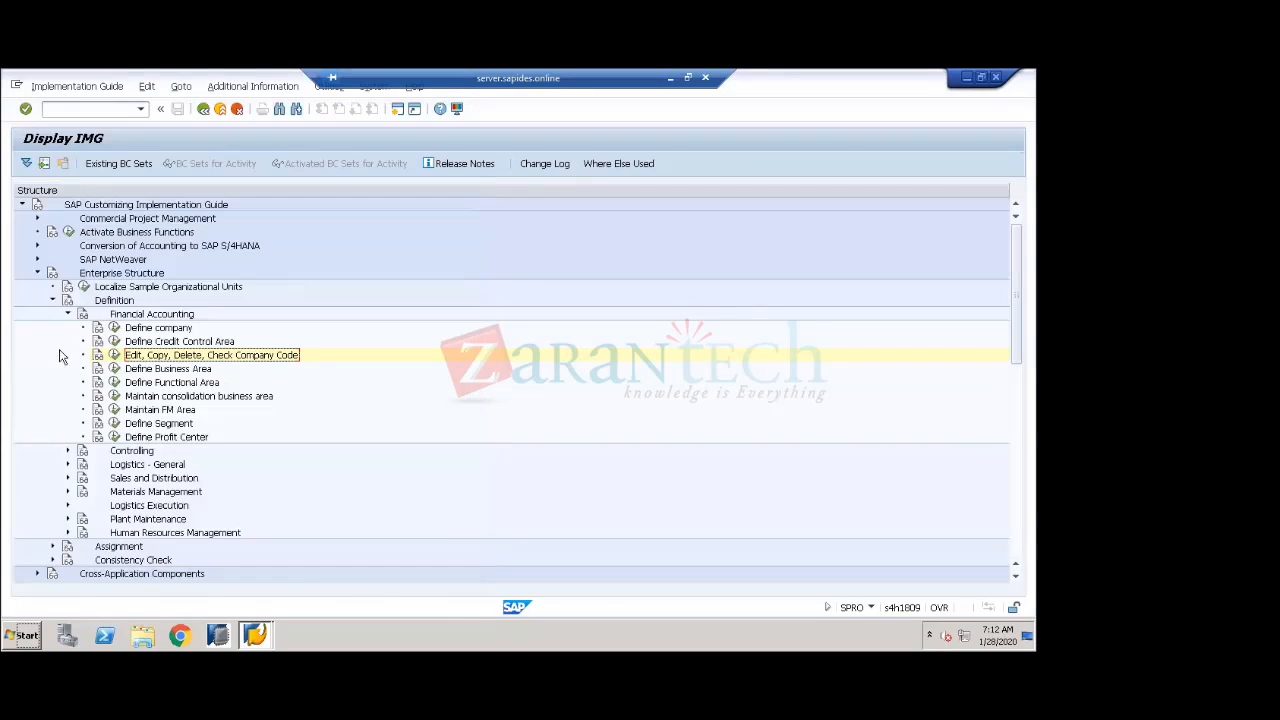
- Collapse Enterprise Structure in the IMG and expand Financial Accounting down to Financial Accounting Global Settings
click(67, 314)
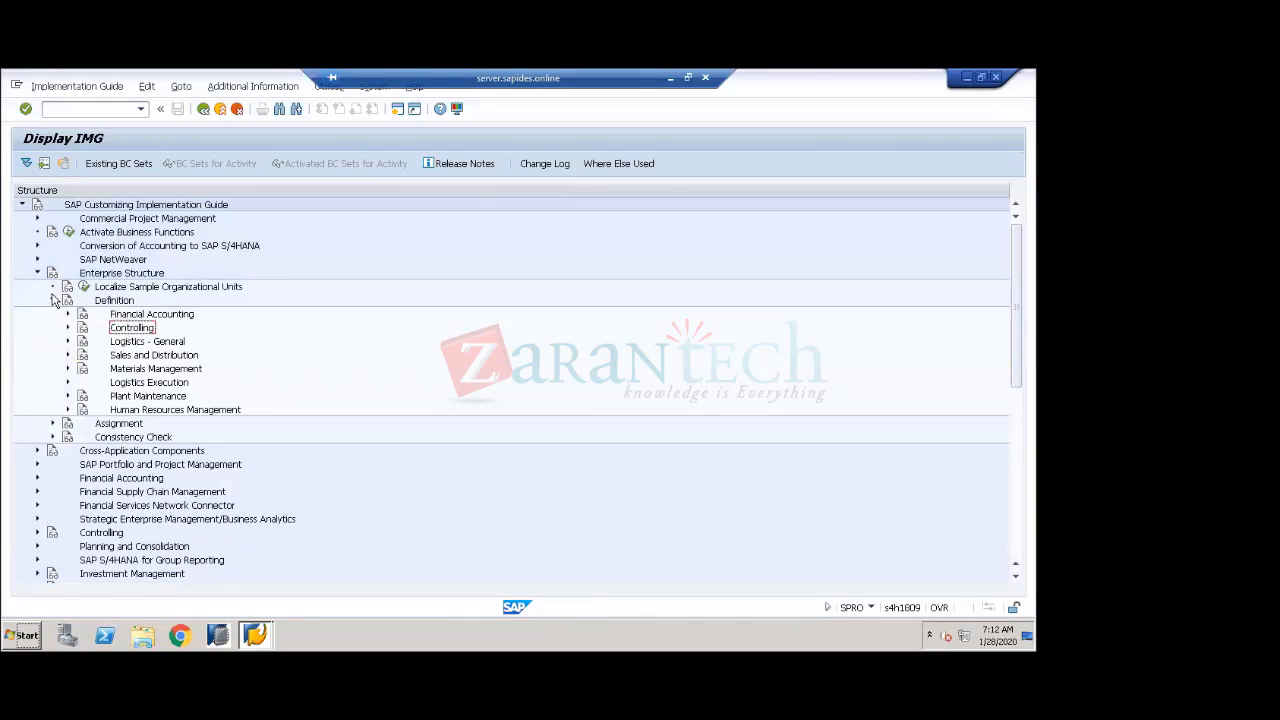
click(53, 300)
click(38, 273)
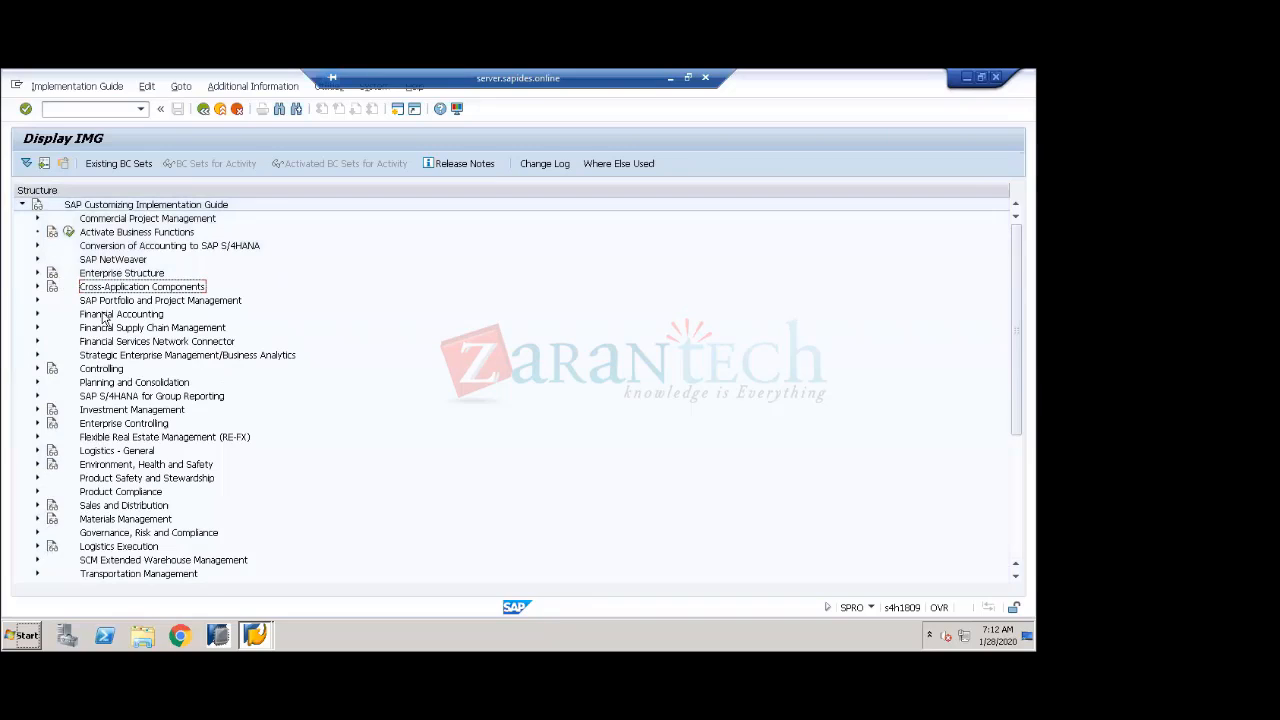
click(38, 316)
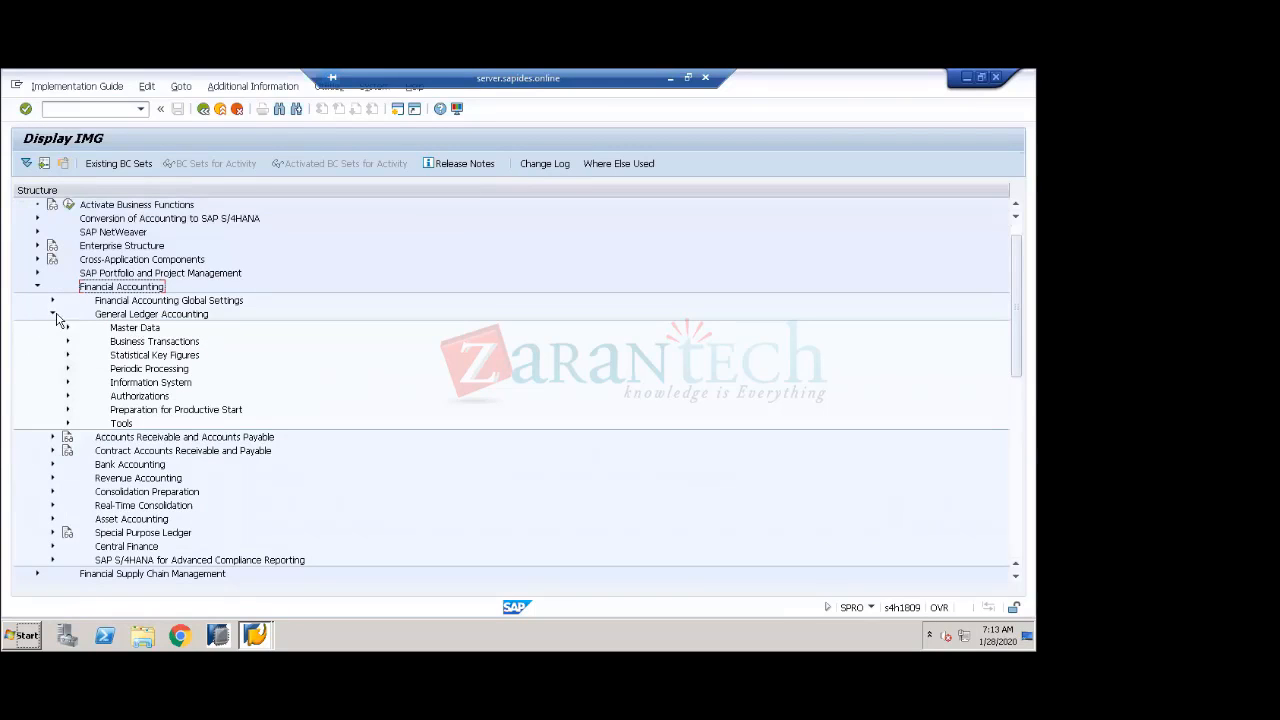
click(52, 315)
click(52, 300)
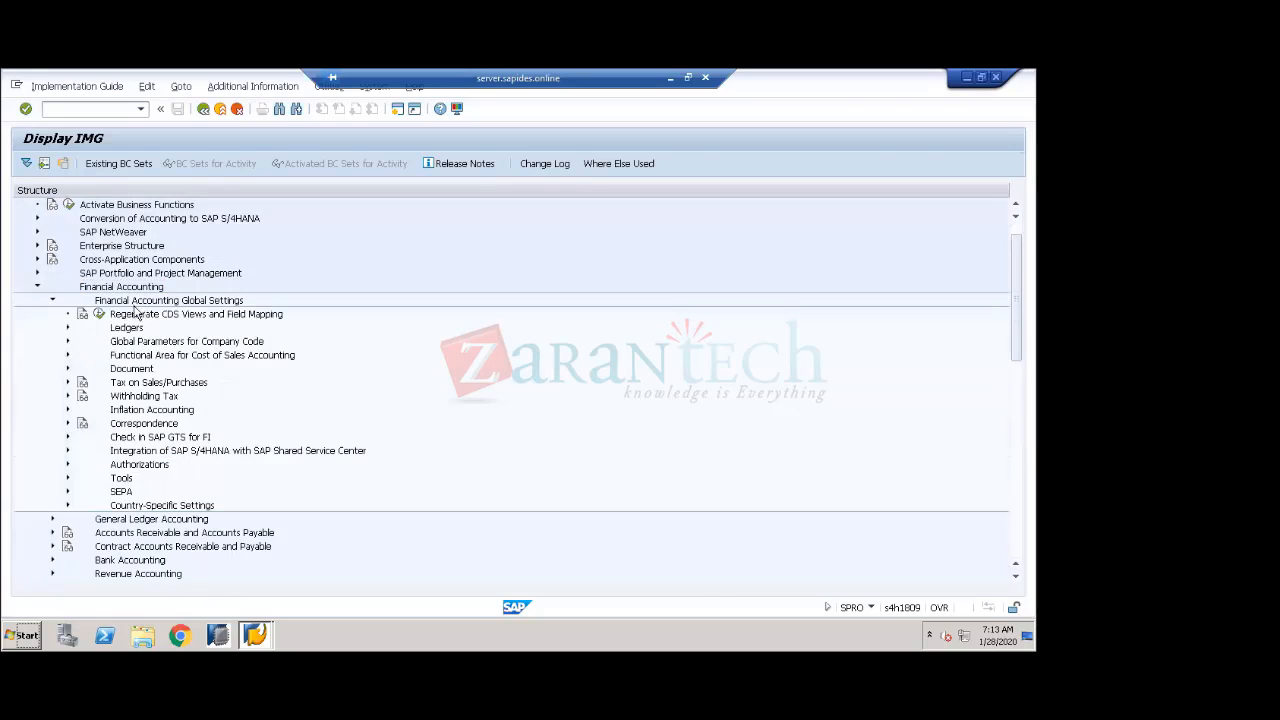
- Open Assign Country to Calculation Procedure from Basic Settings under Tax on Sales/Purchases
click(138, 382)
click(67, 384)
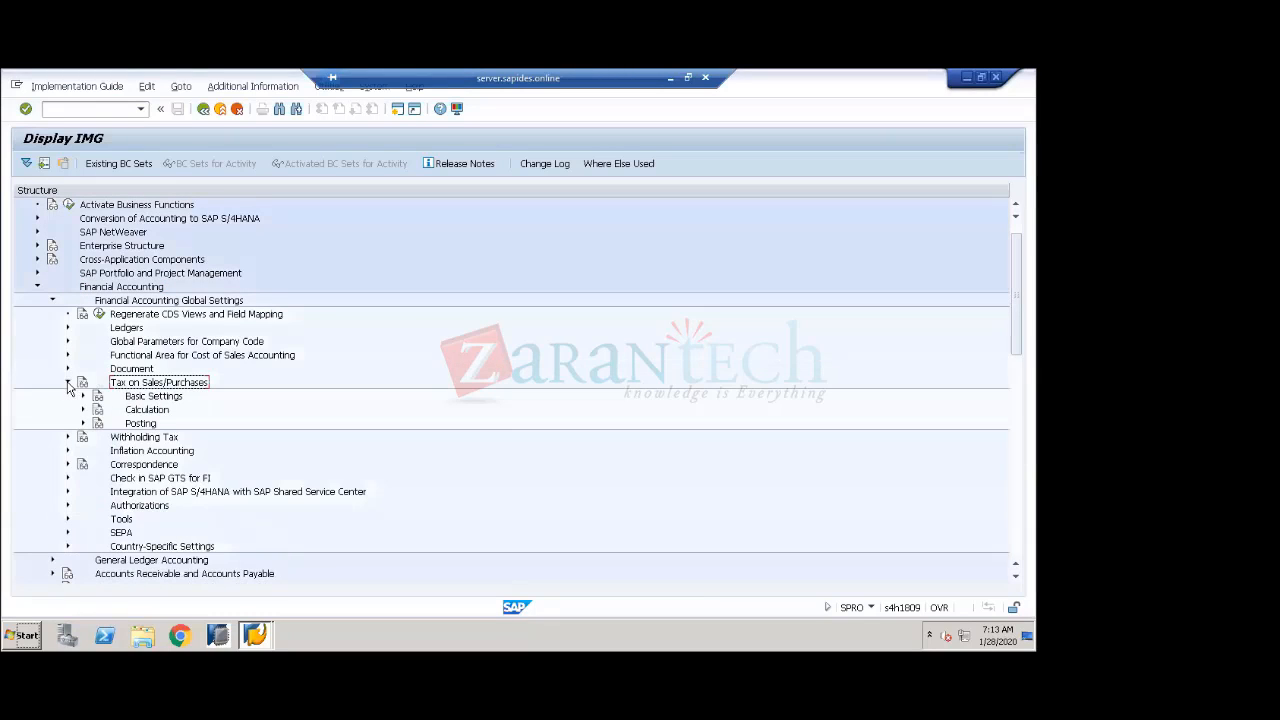
click(85, 399)
click(84, 399)
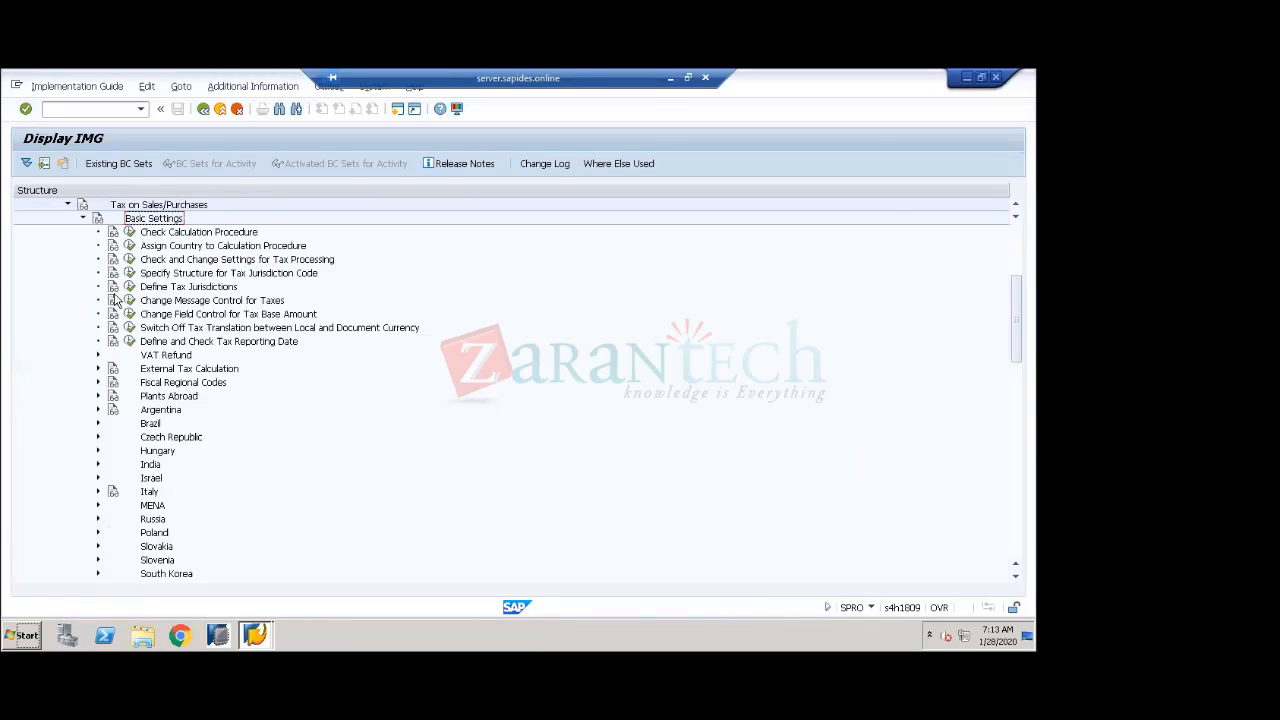
click(150, 247)
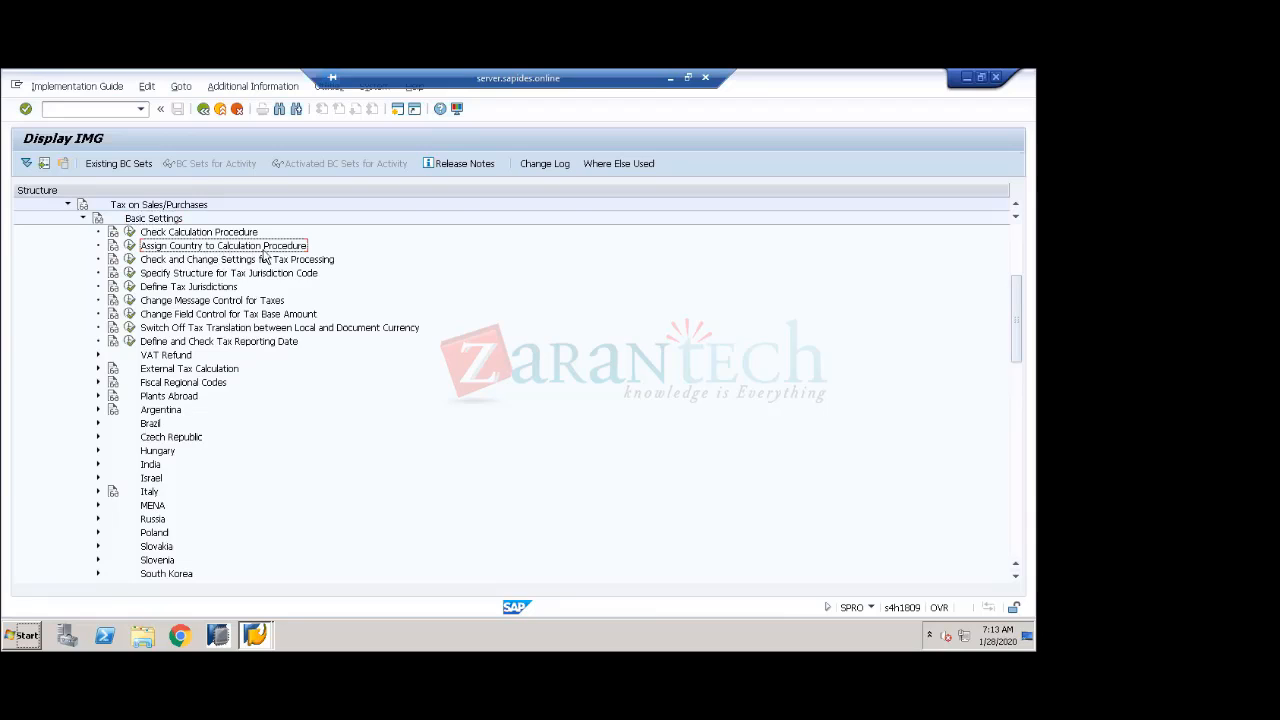
click(129, 245)
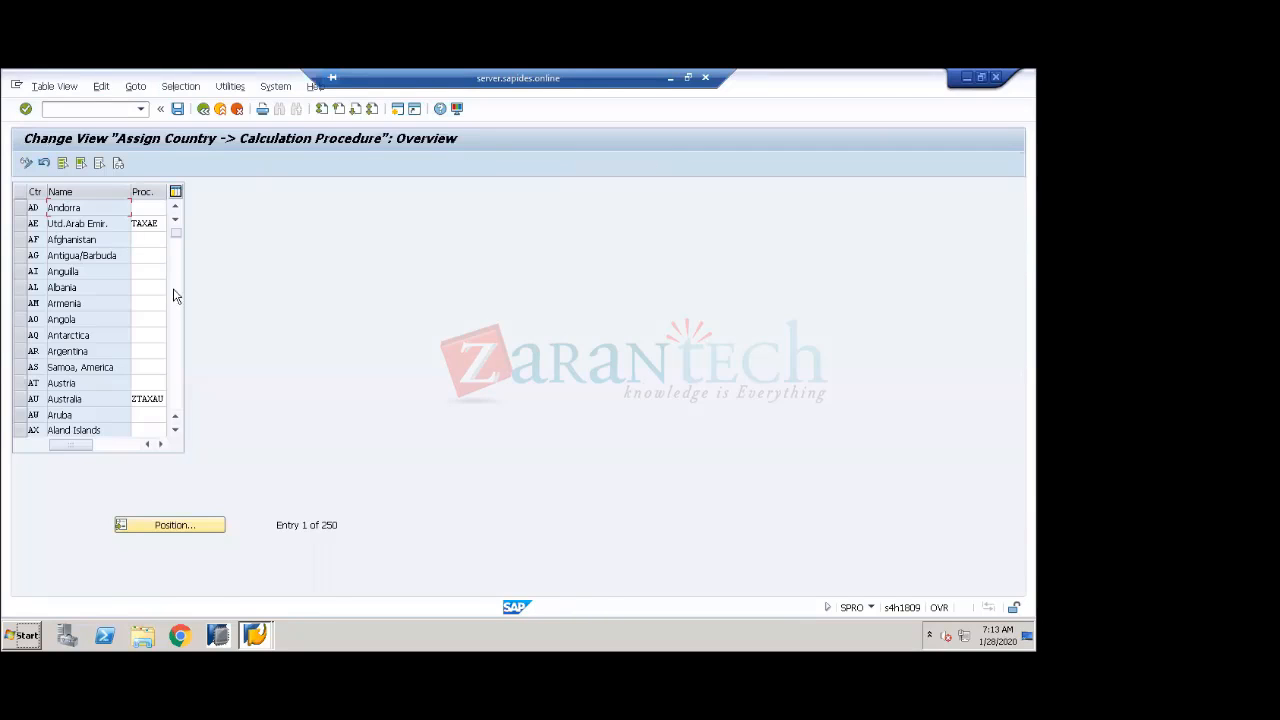
- Position the country list at CA, check the calculation procedures assigned to Canada and Switzerland, and return to the IMG
click(171, 523)
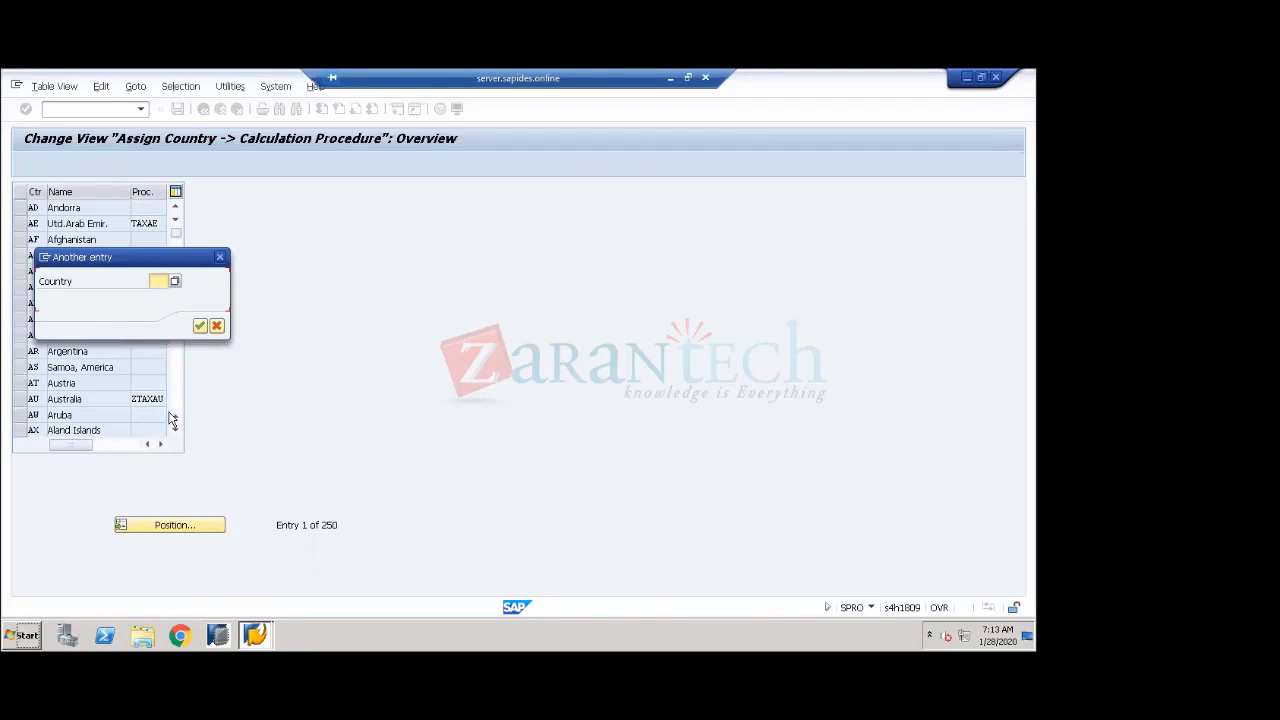
text(CA)
click(200, 326)
click(141, 208)
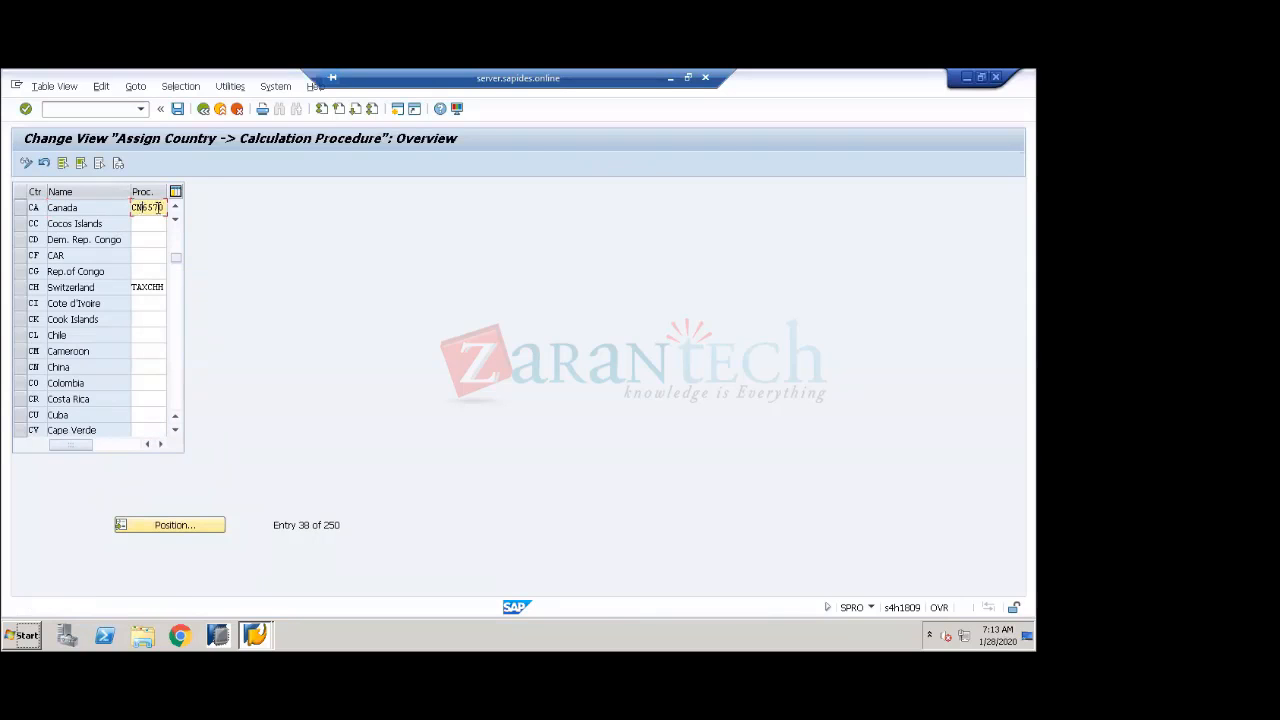
drag(116, 191, 101, 192)
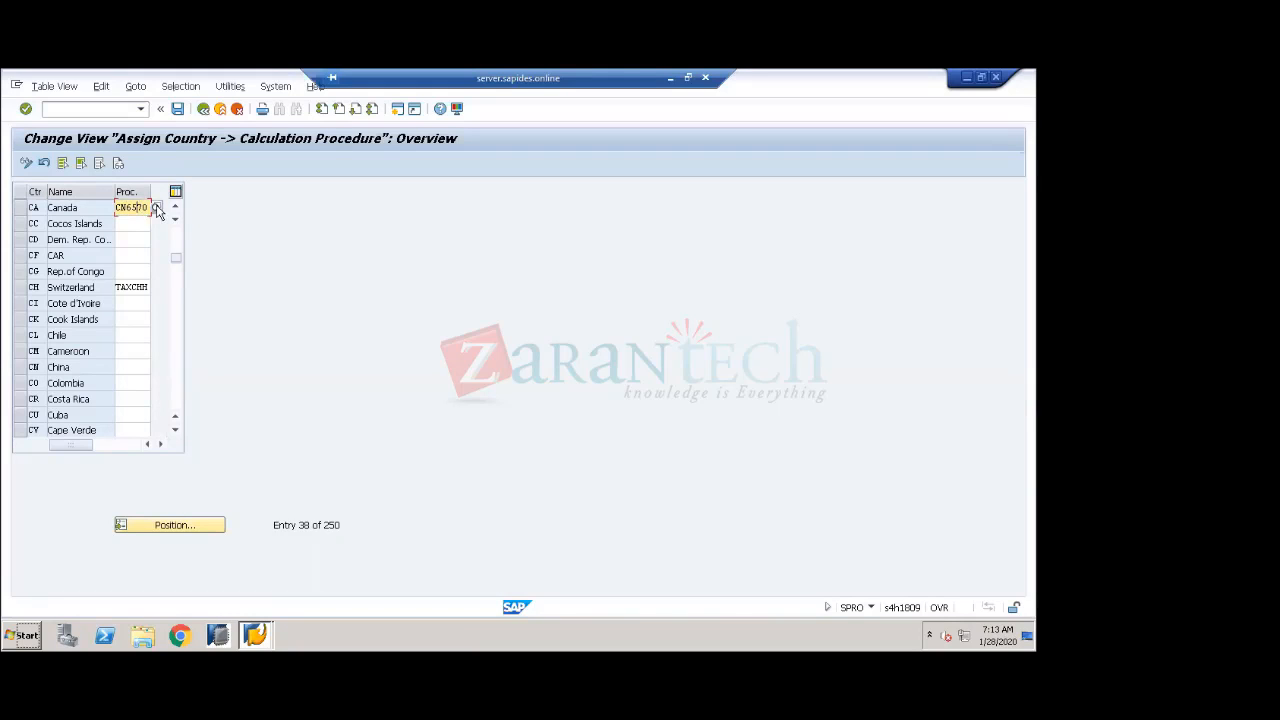
drag(117, 207, 156, 215)
drag(117, 287, 148, 287)
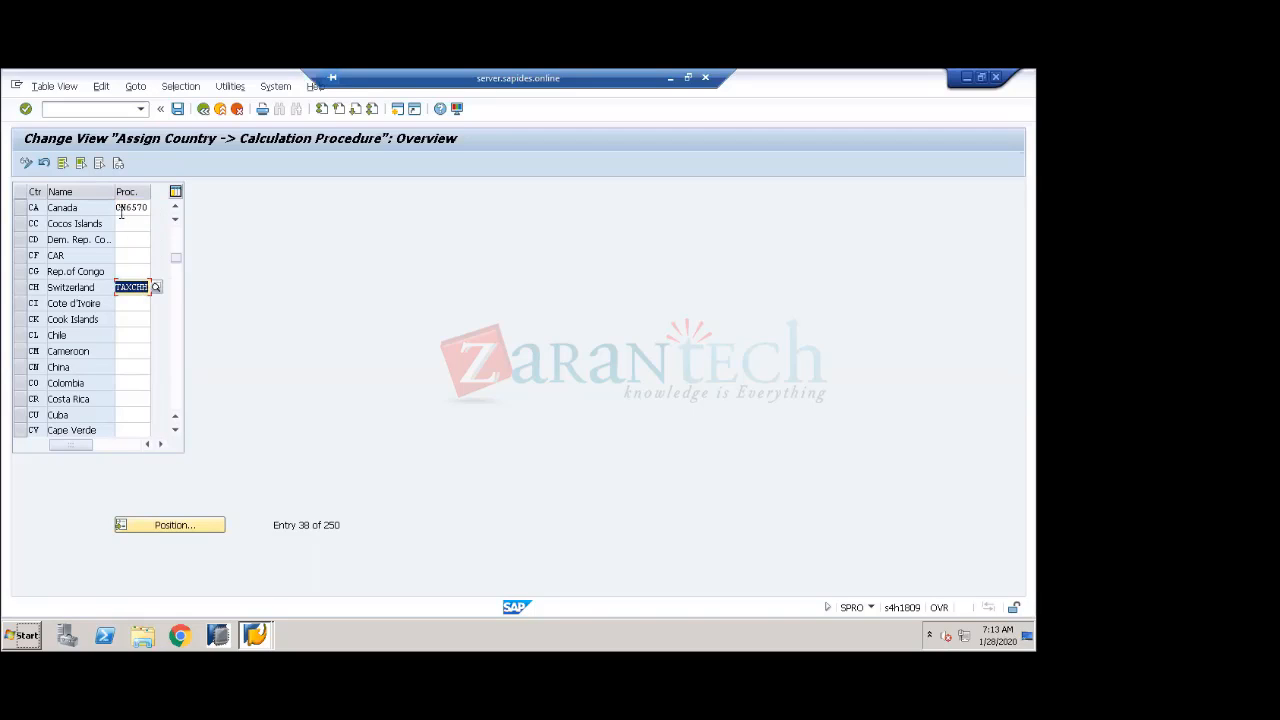
drag(119, 207, 148, 207)
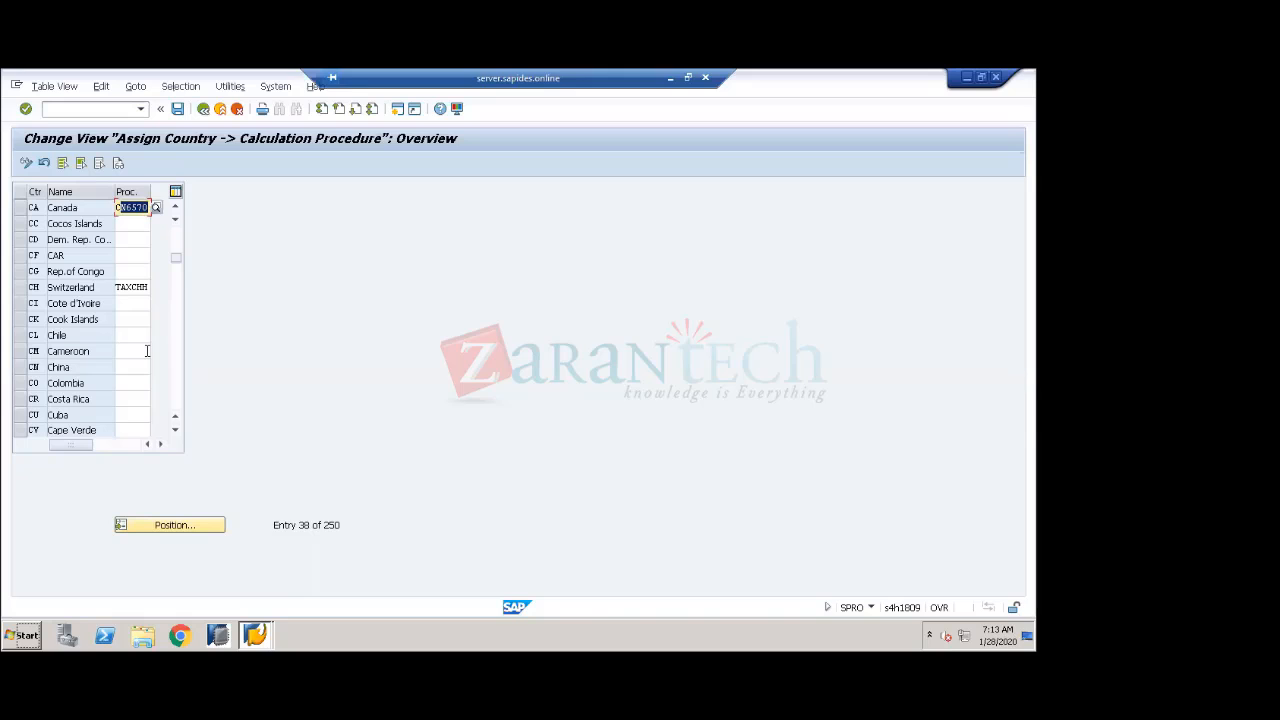
click(205, 110)
- Collapse the Tax on Sales/Purchases node and leave the IMG for the SAP Easy Access screen
click(83, 218)
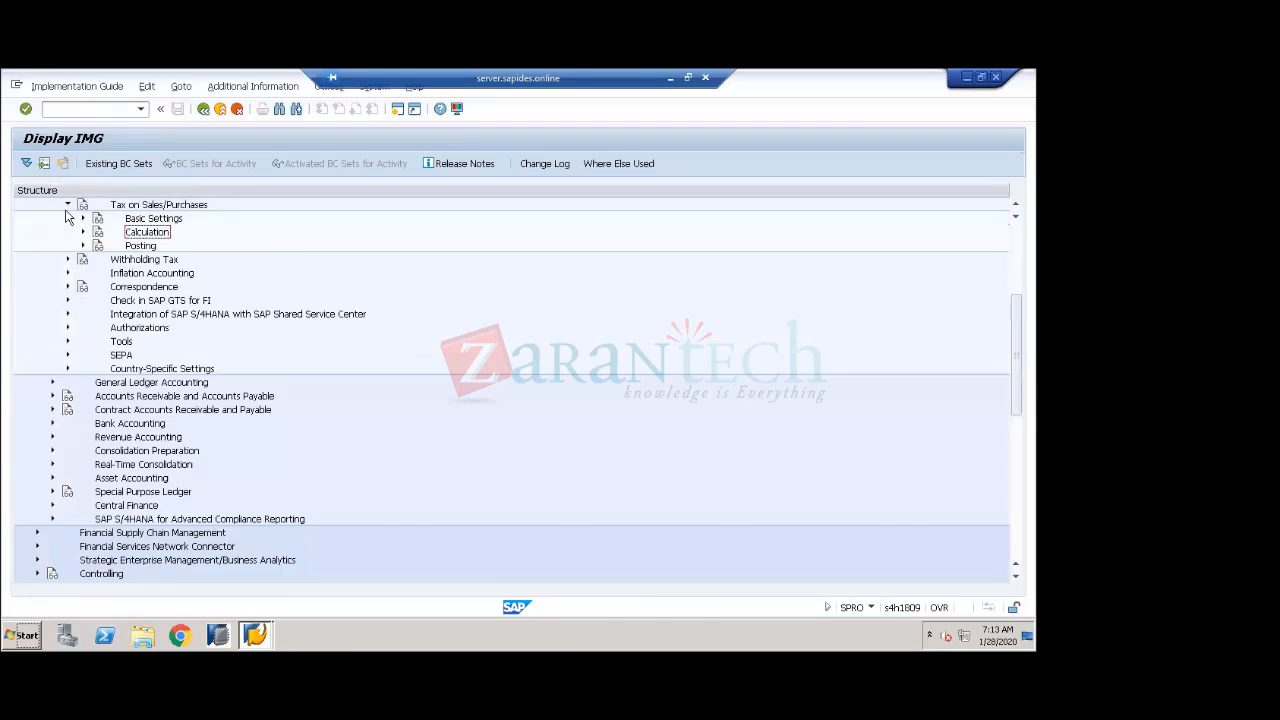
click(68, 205)
scroll(100, 250, up, 3)
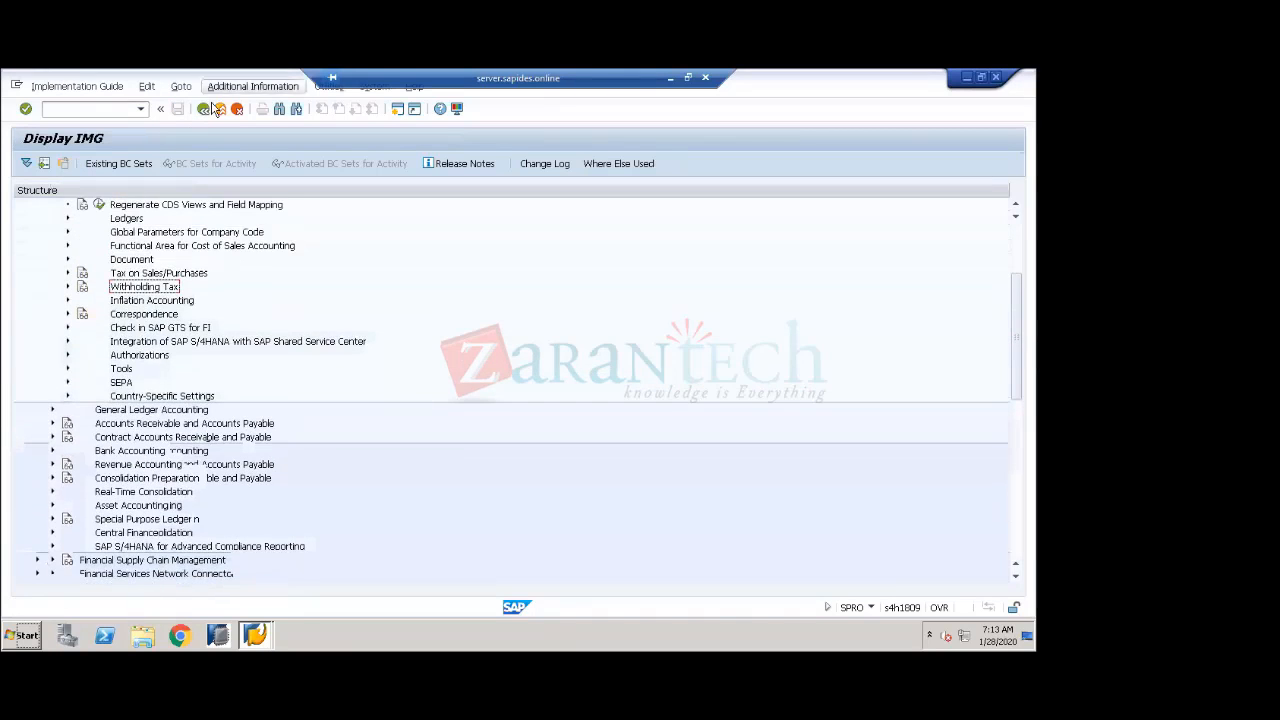
click(204, 110)
click(204, 110)
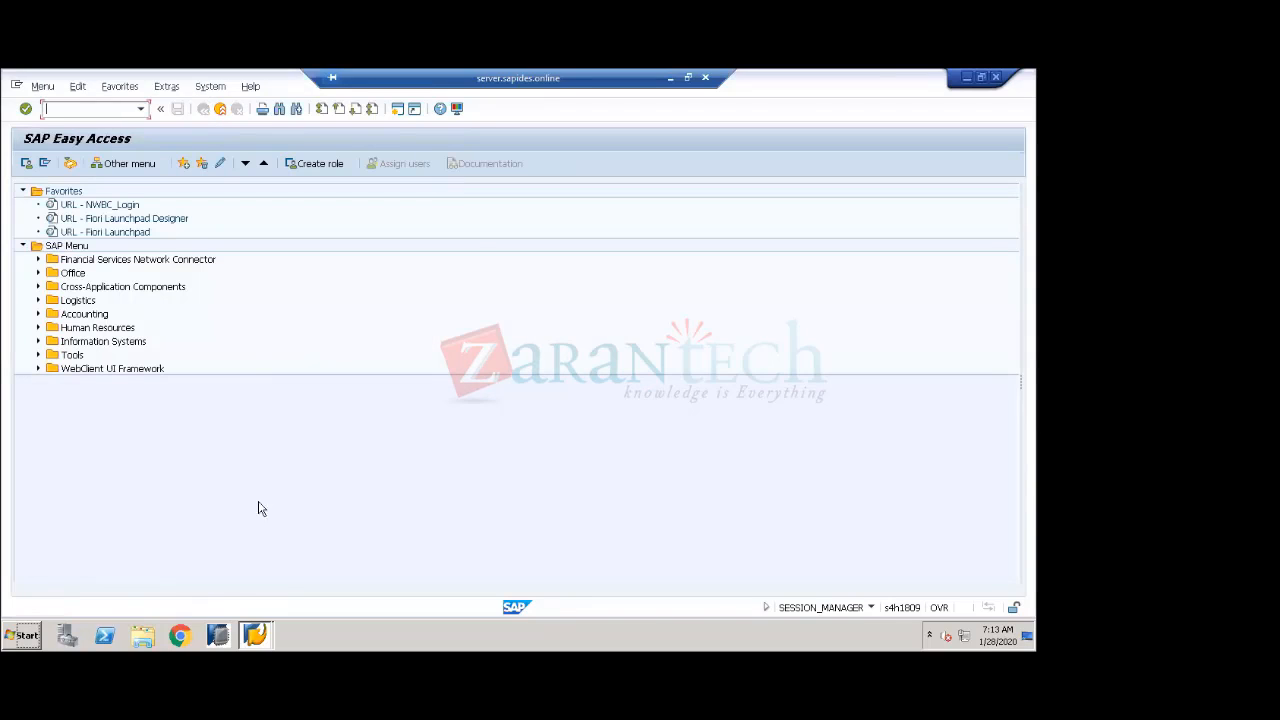
- Switch to the remote desktop session with the s4hana2 system and leave its IMG for SAP Easy Access
click(255, 635)
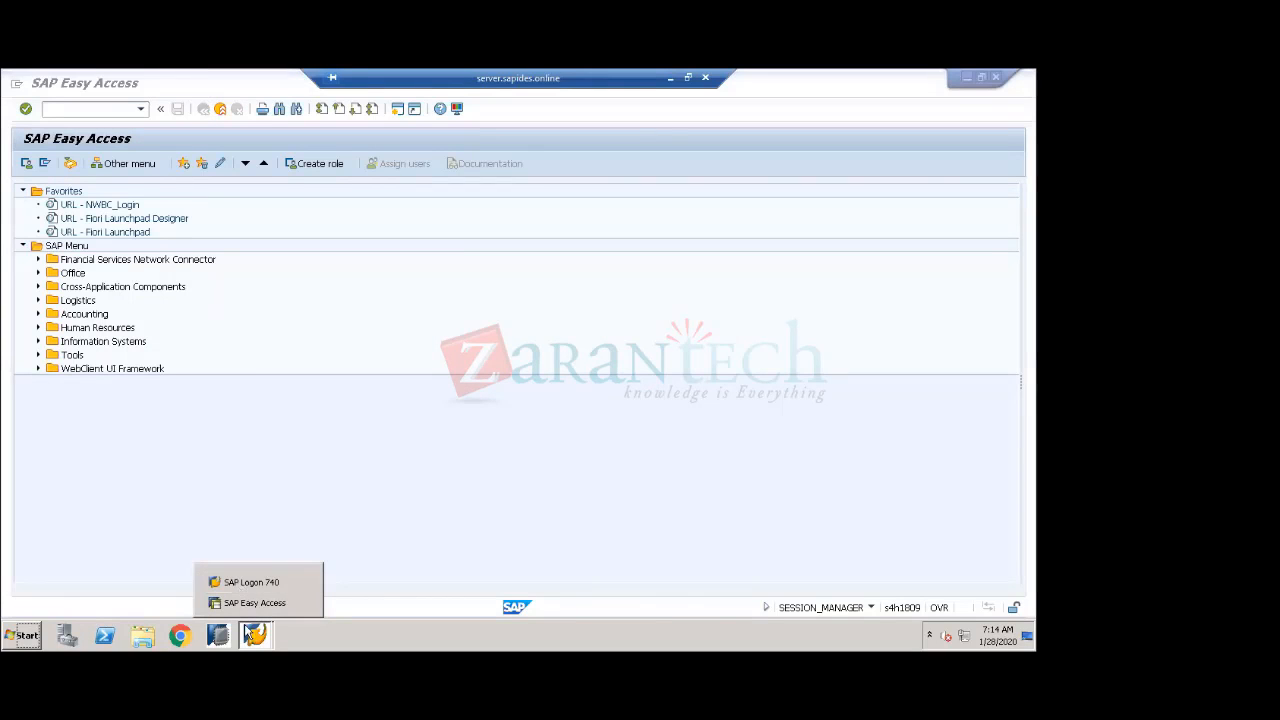
click(671, 79)
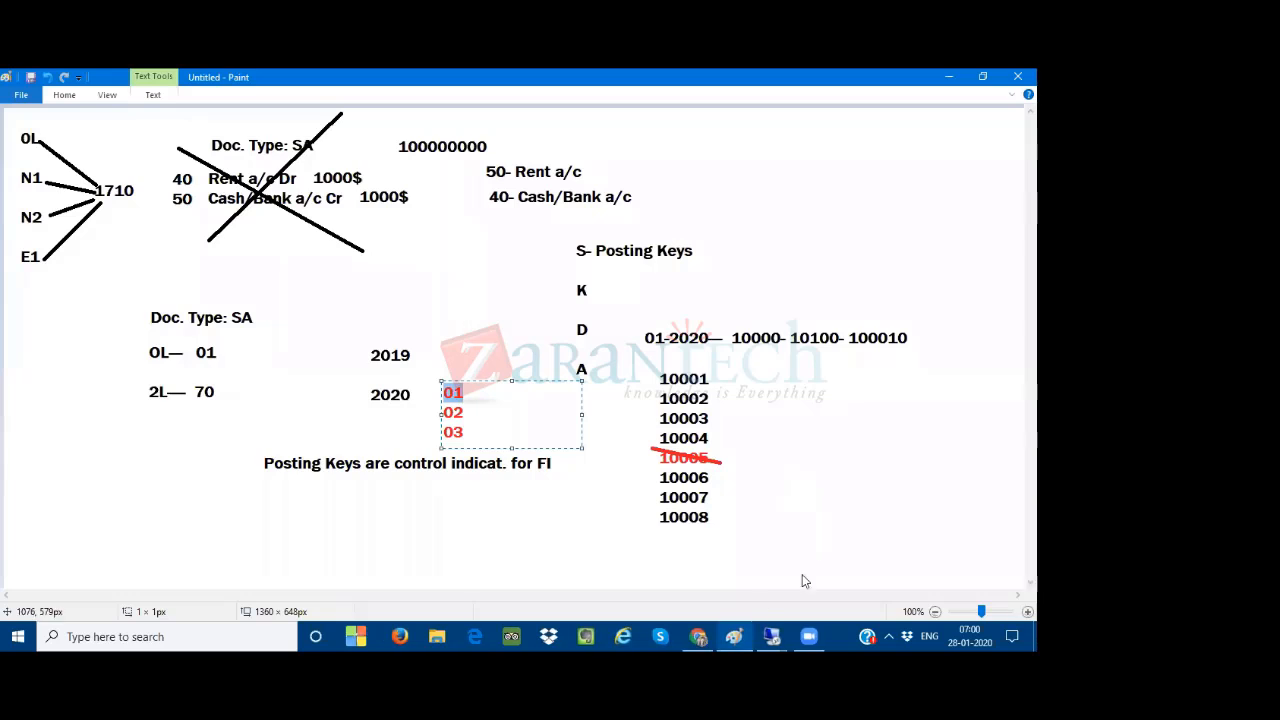
mouse_move(775, 635)
click(717, 586)
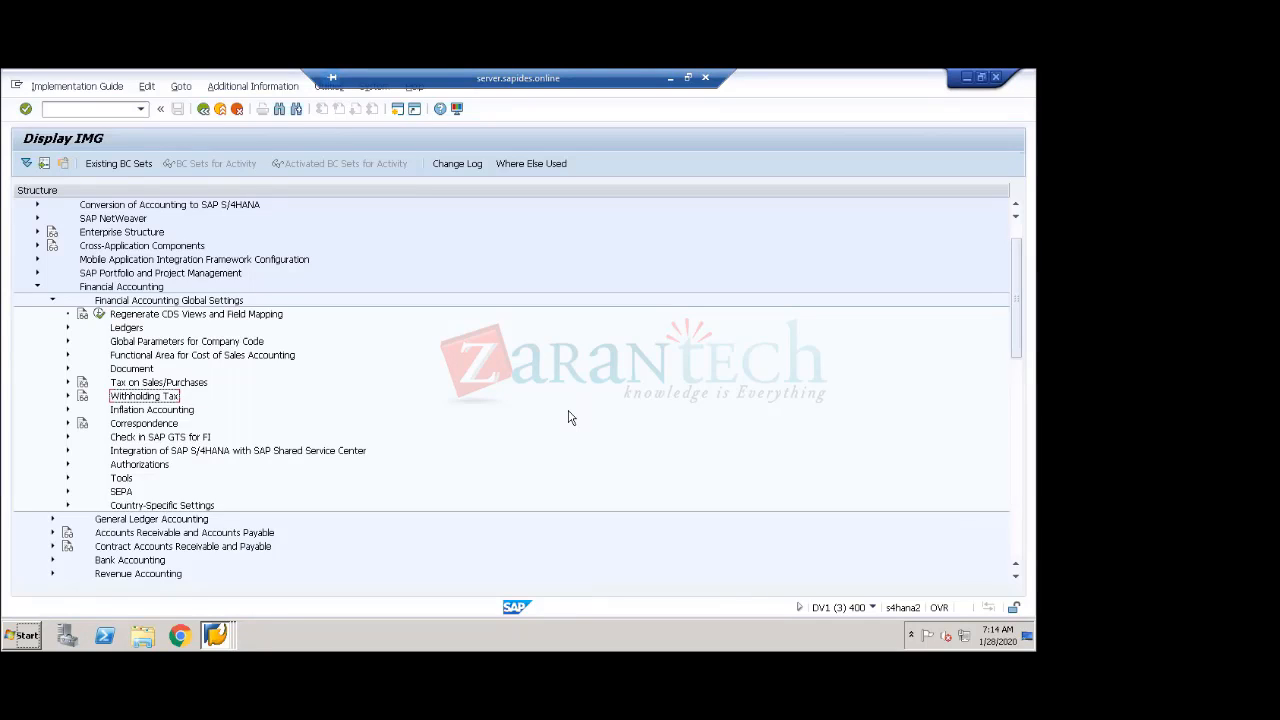
click(203, 109)
click(203, 109)
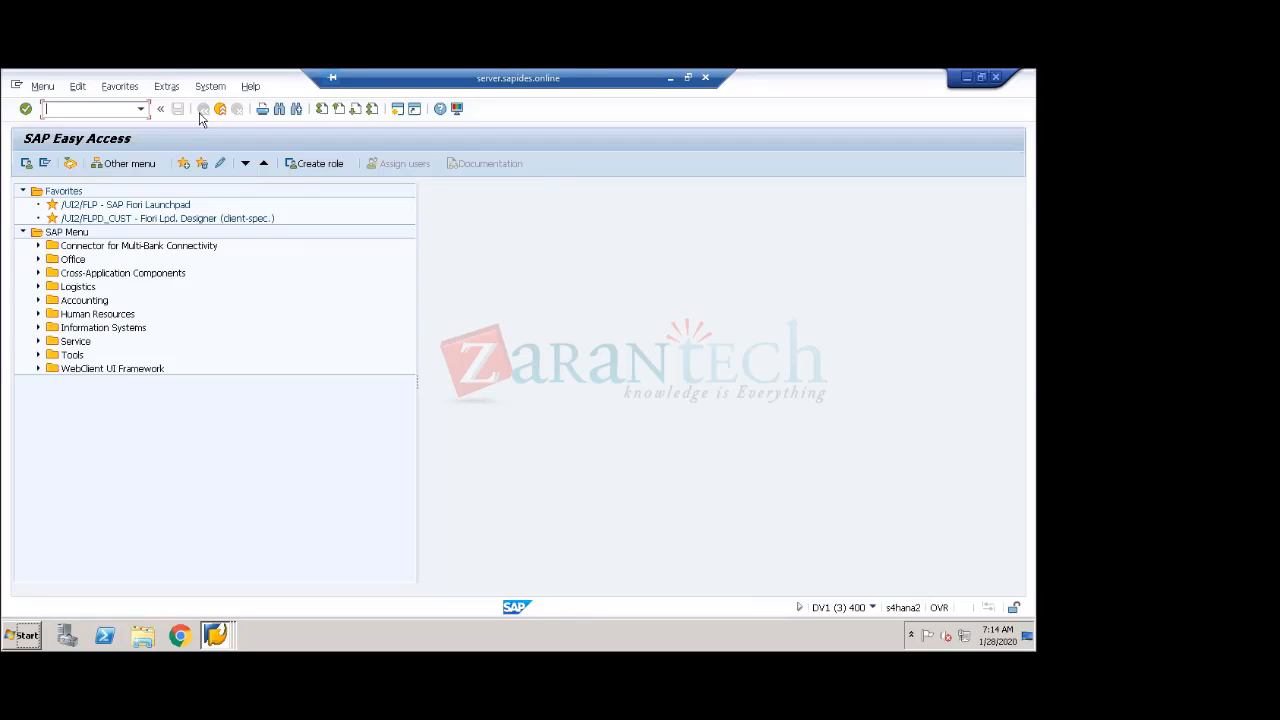
- Bring up the posting key detail window, check the reversal posting key of posting key 40 and return to the list
click(215, 635)
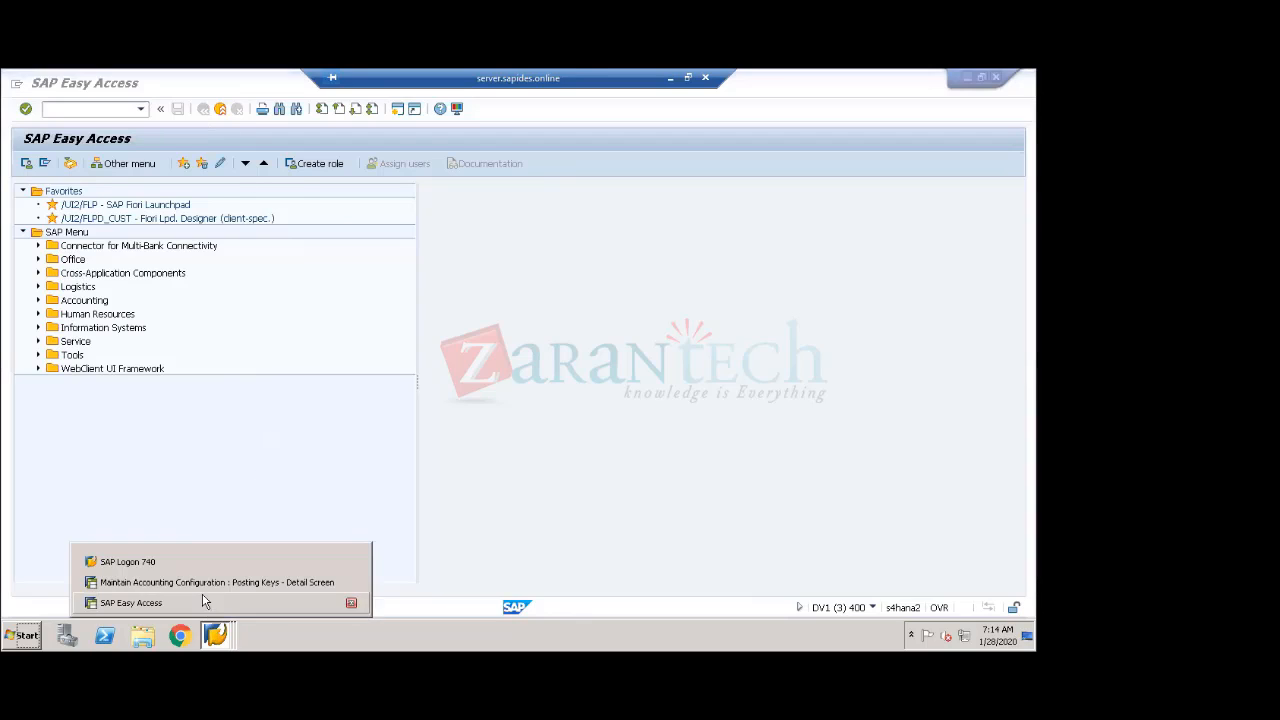
click(200, 583)
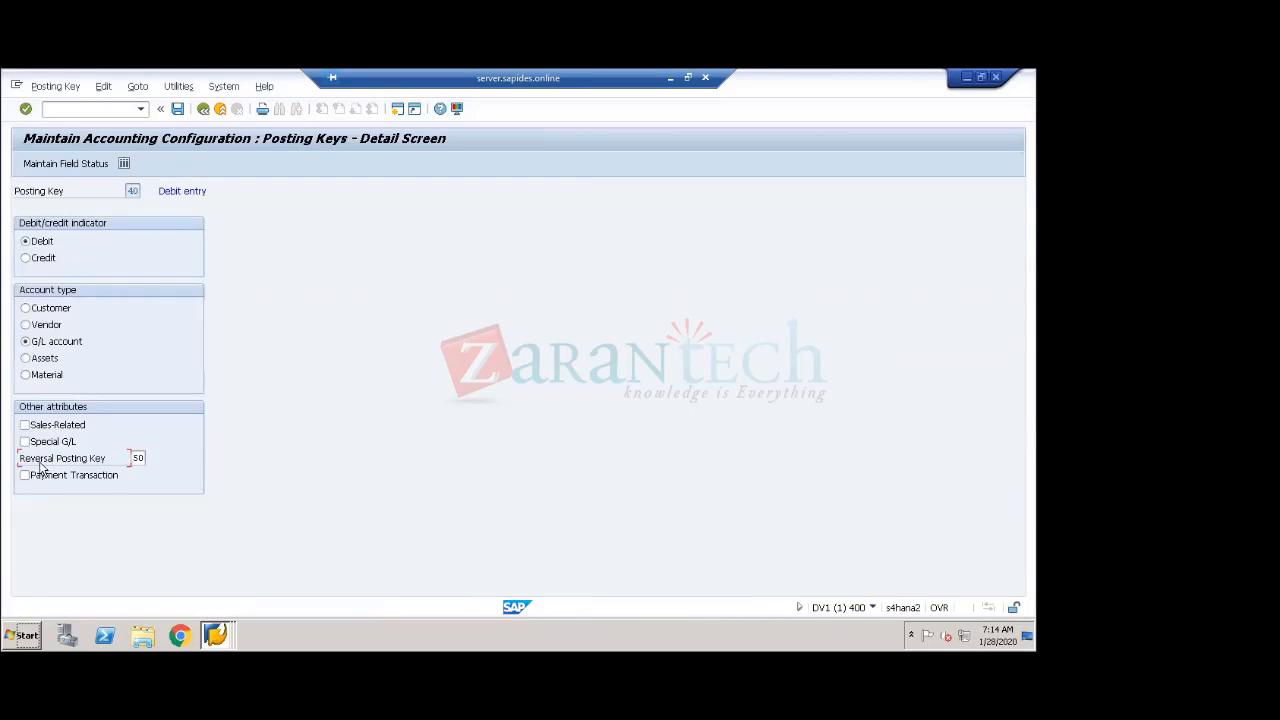
double_click(135, 458)
click(202, 110)
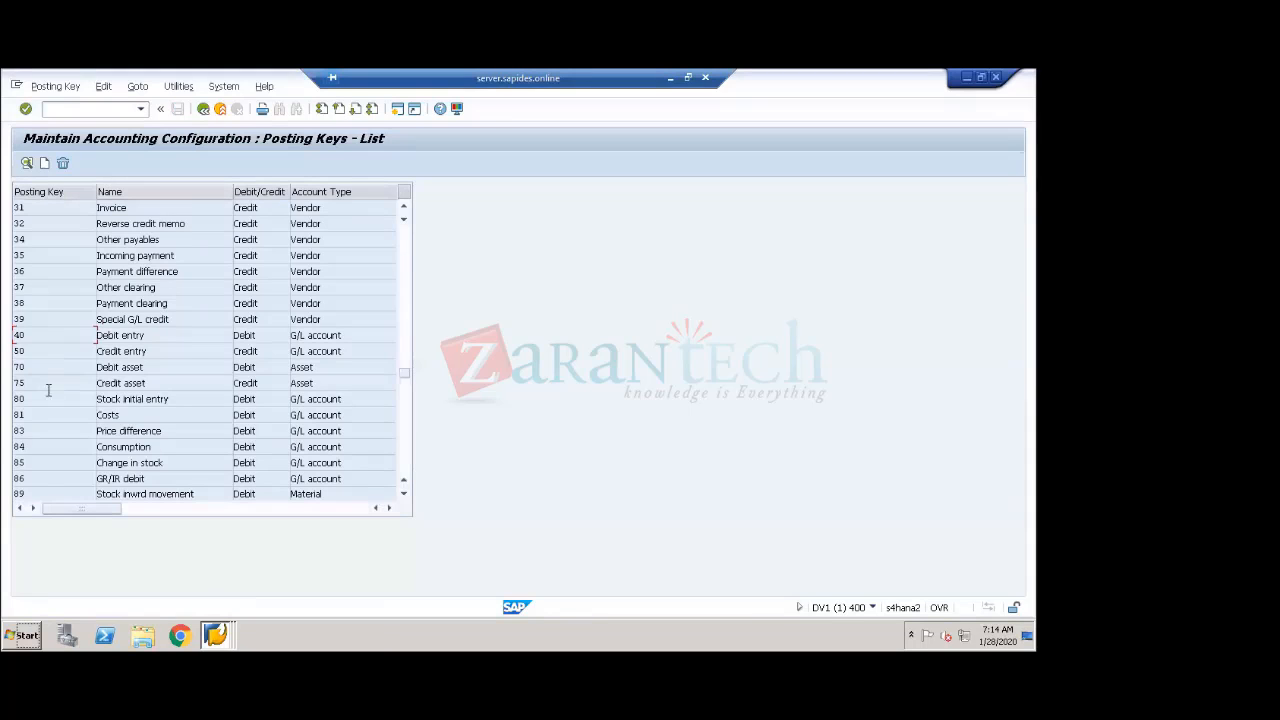
- Check the reversal posting key of posting key 50, then the debit/credit indicator of posting key 31 in the list
double_click(34, 354)
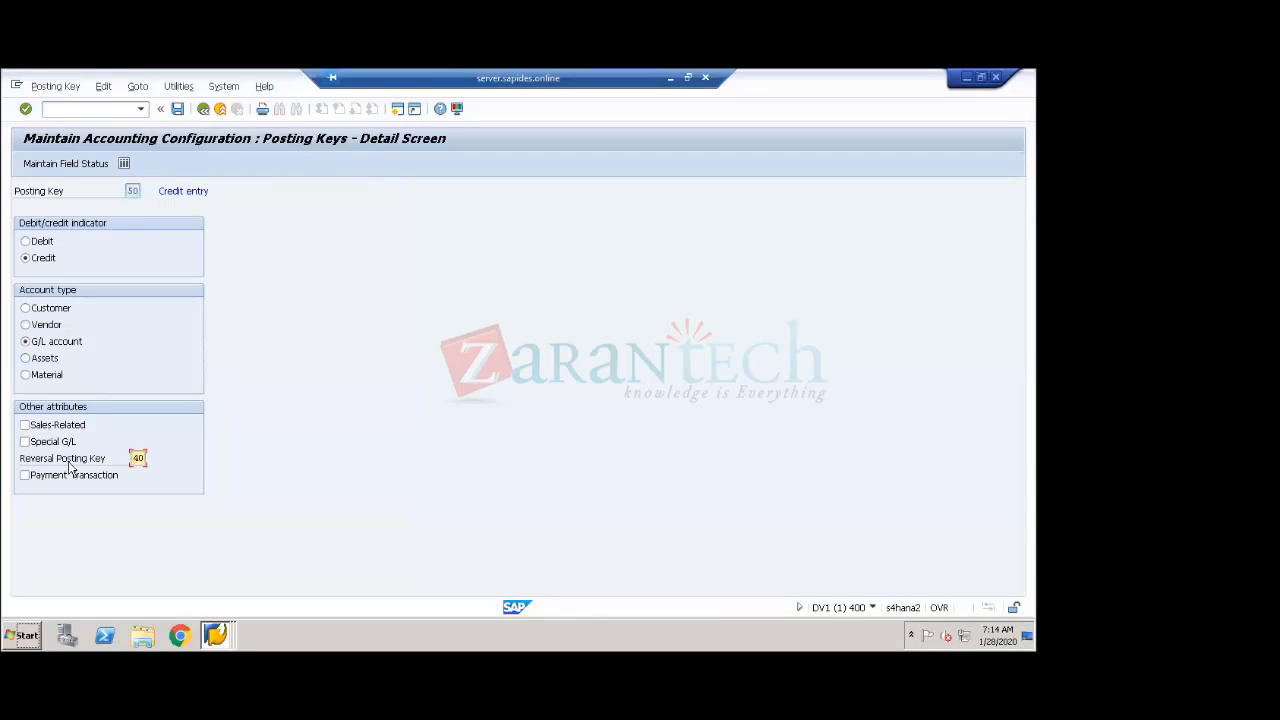
double_click(137, 457)
click(133, 190)
double_click(133, 190)
click(203, 109)
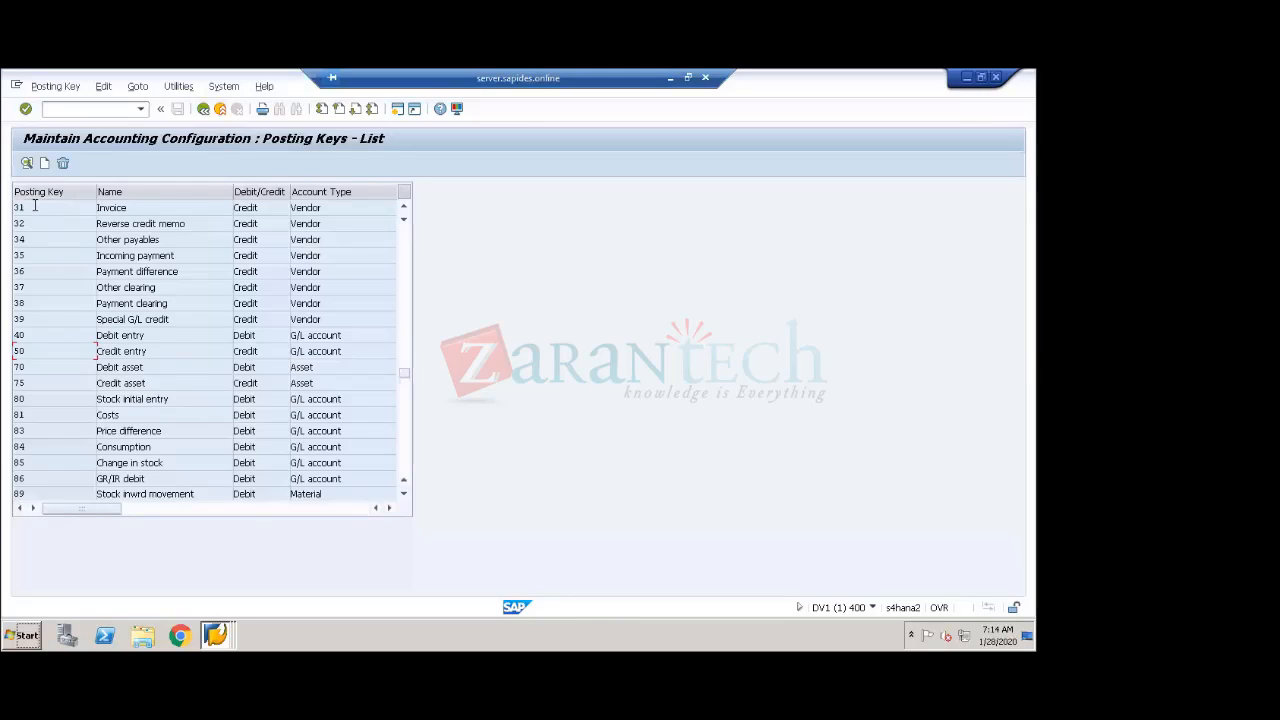
drag(26, 208, 9, 210)
drag(315, 209, 209, 209)
- Switch to the SAP Easy Access session and run transaction FB03
click(217, 633)
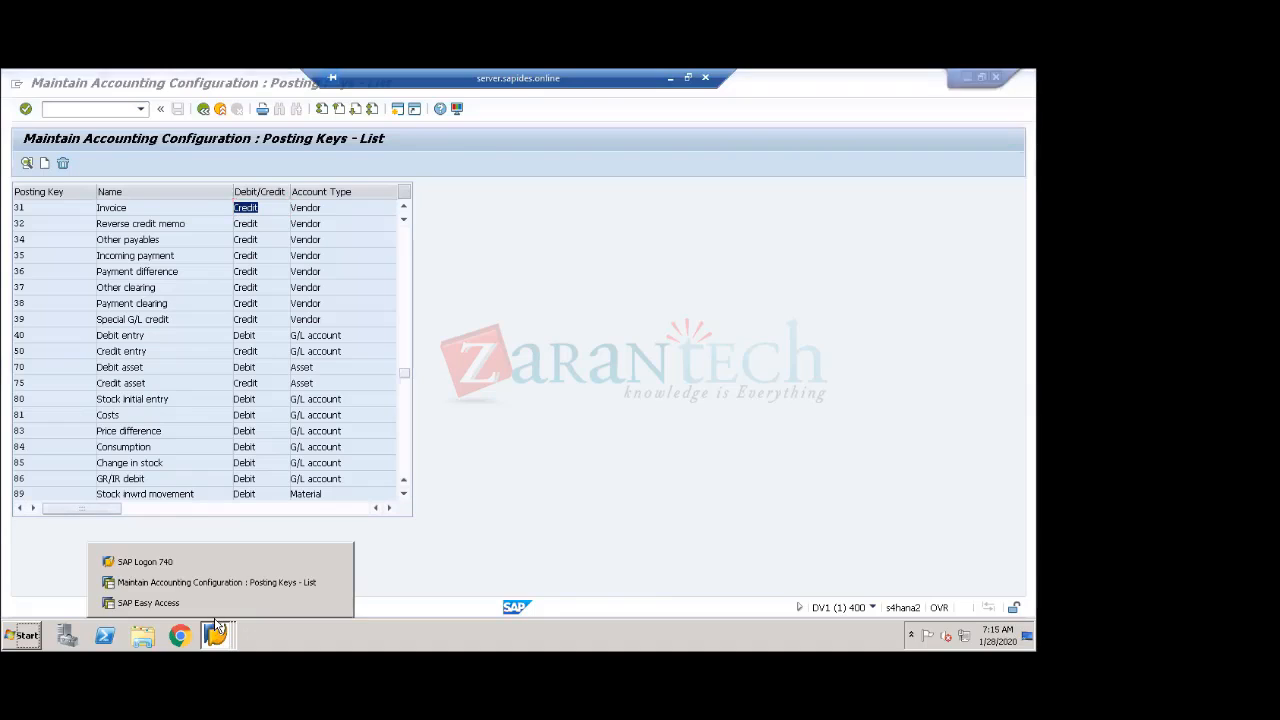
click(150, 602)
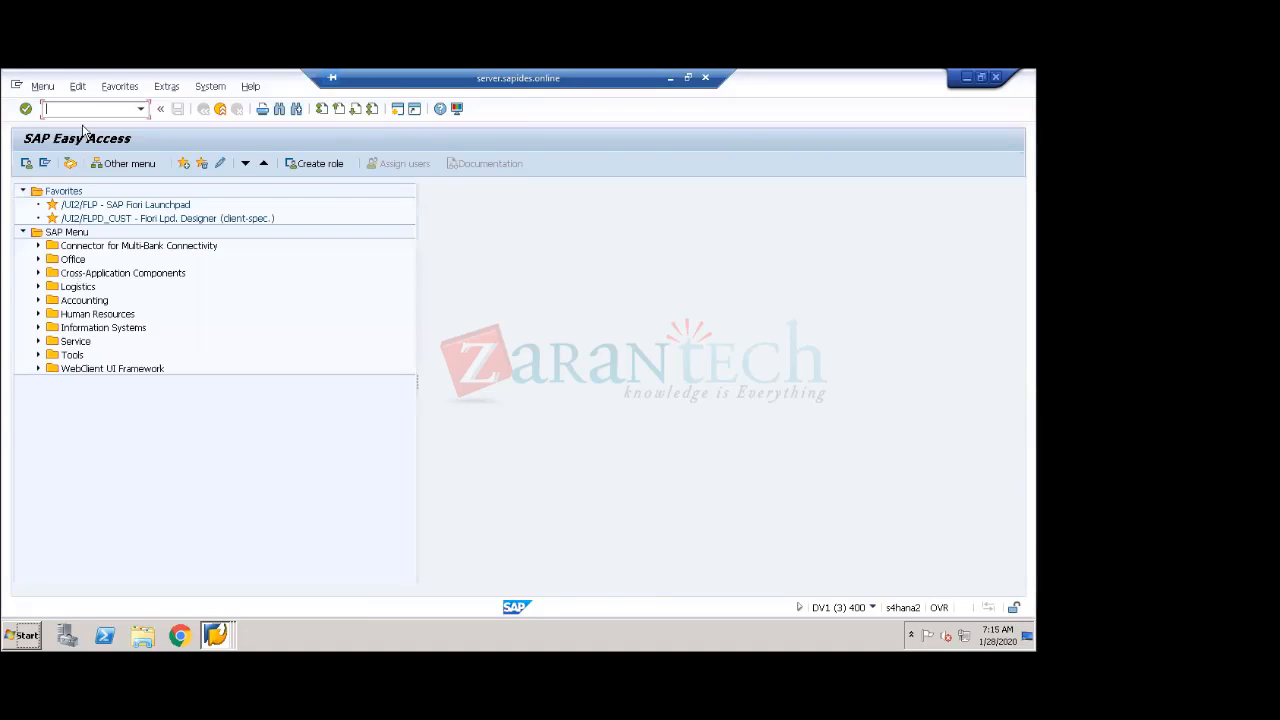
text(FB03)
key(Return)
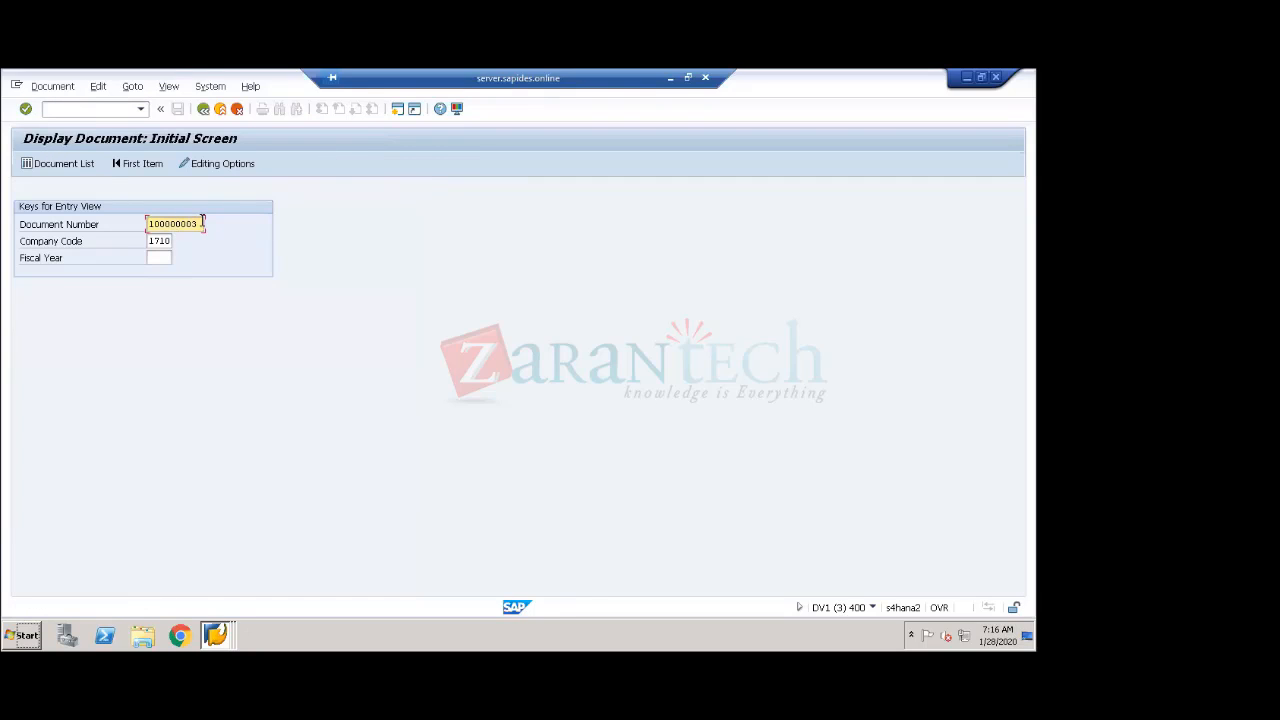
- Clear the document number, enter fiscal year 2020 and open the Document List selection for company code 1710
key(BackSpace)
key(BackSpace)
key(BackSpace)
key(BackSpace)
key(BackSpace)
key(BackSpace)
key(BackSpace)
key(BackSpace)
key(BackSpace)
key(Tab)
key(Tab)
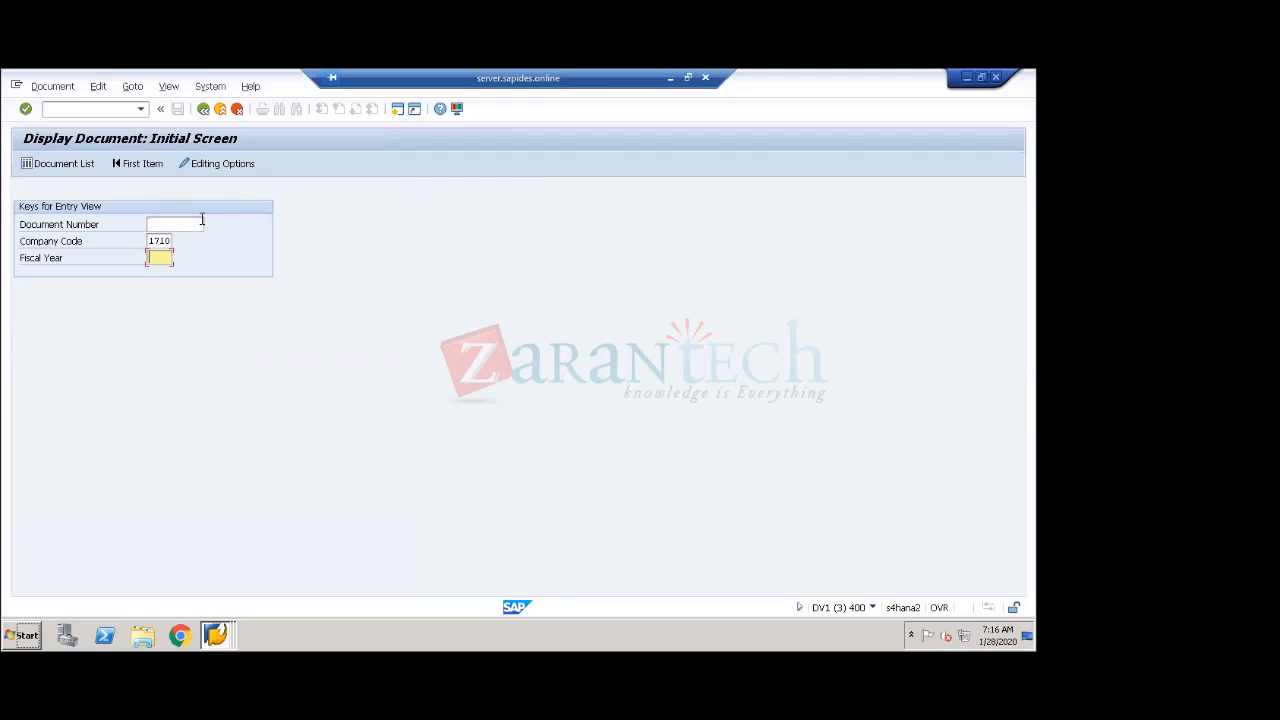
text(2020)
click(80, 166)
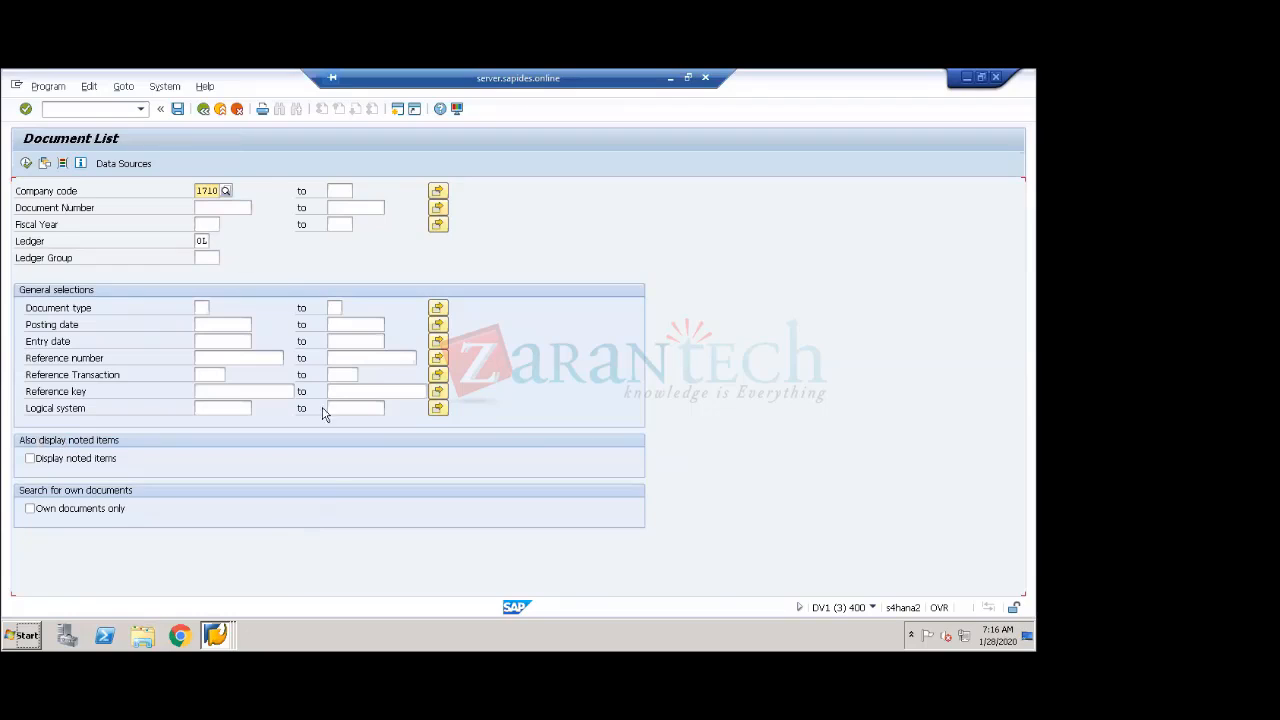
- Restrict the document list to document types SA and AB using multiple selection
click(205, 309)
text(SA)
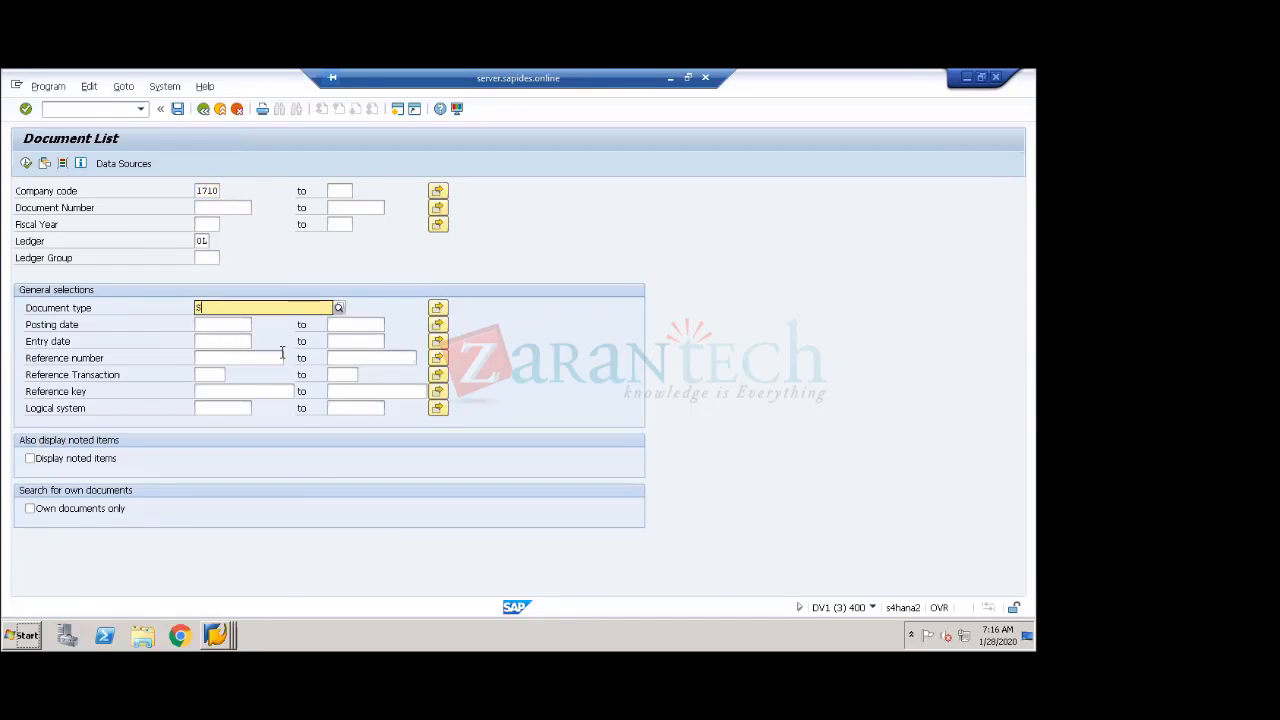
click(332, 287)
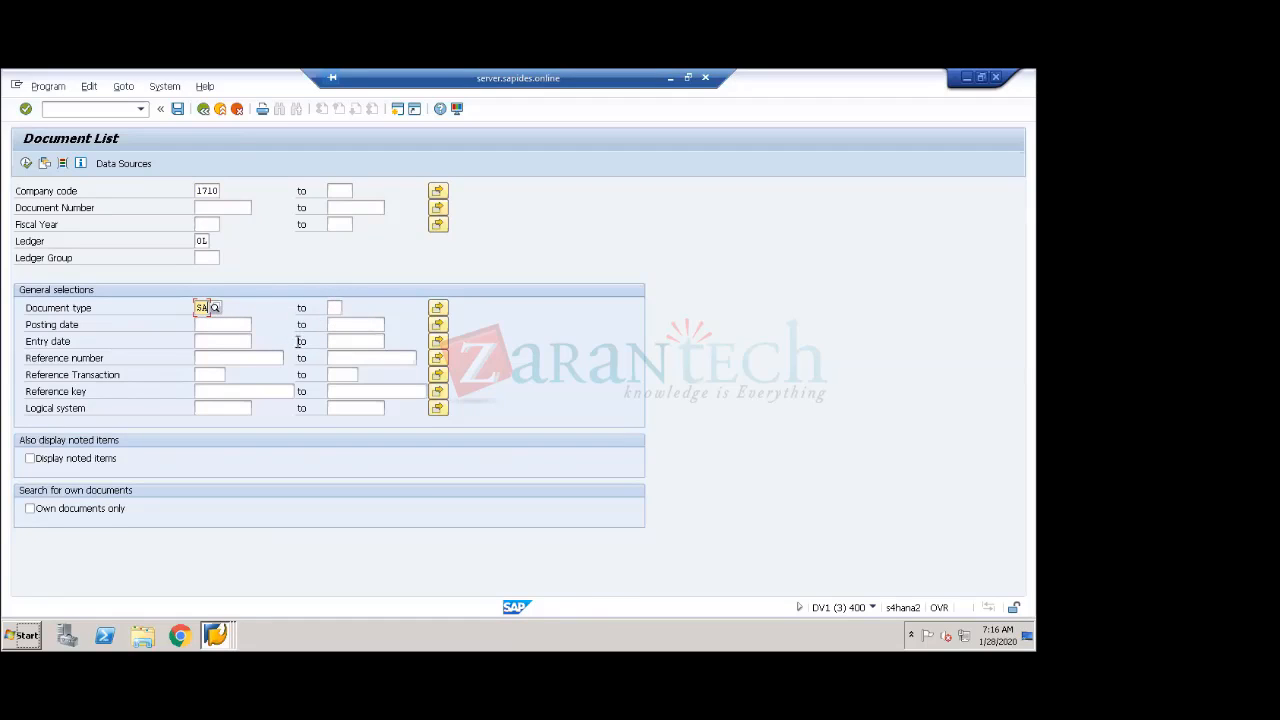
click(439, 310)
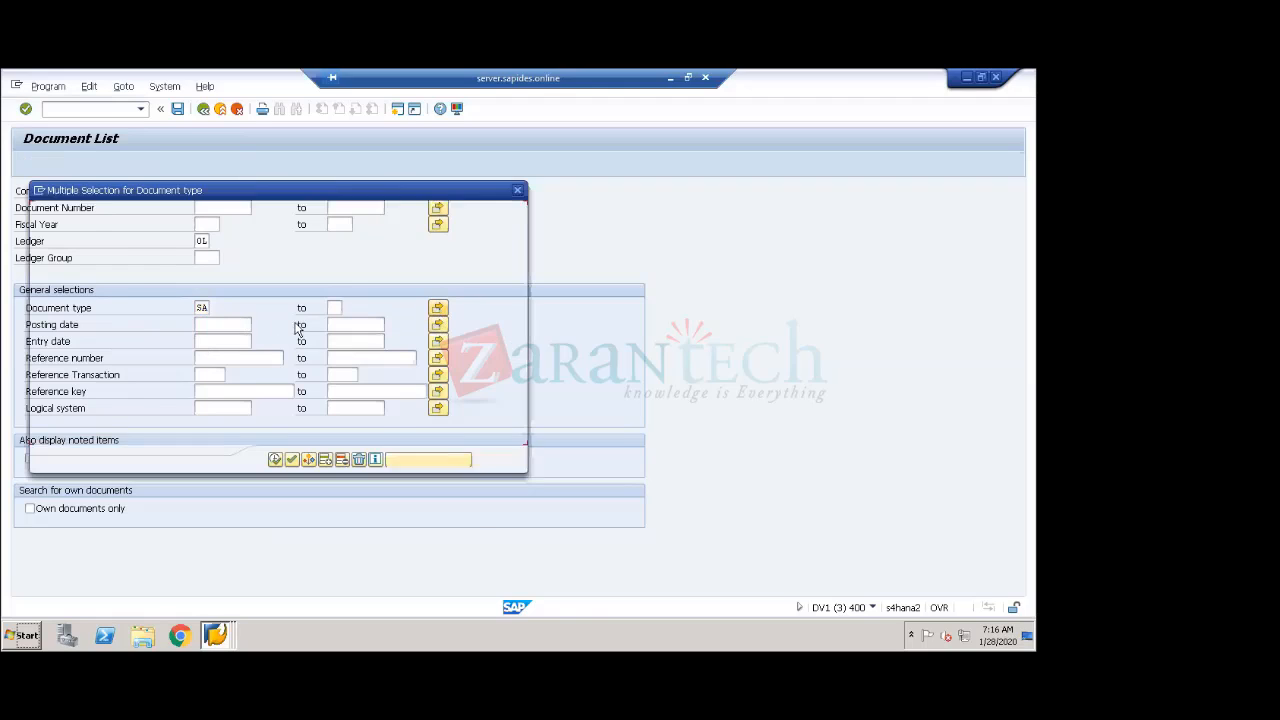
text(AB)
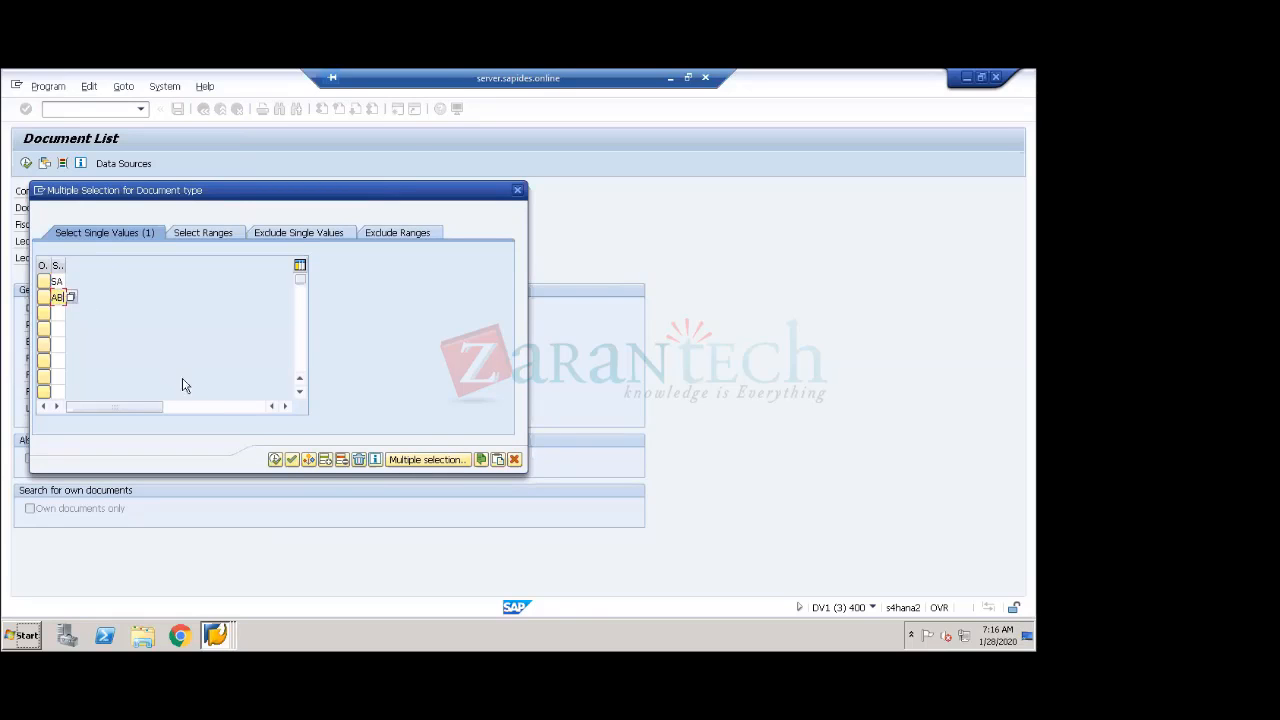
click(289, 459)
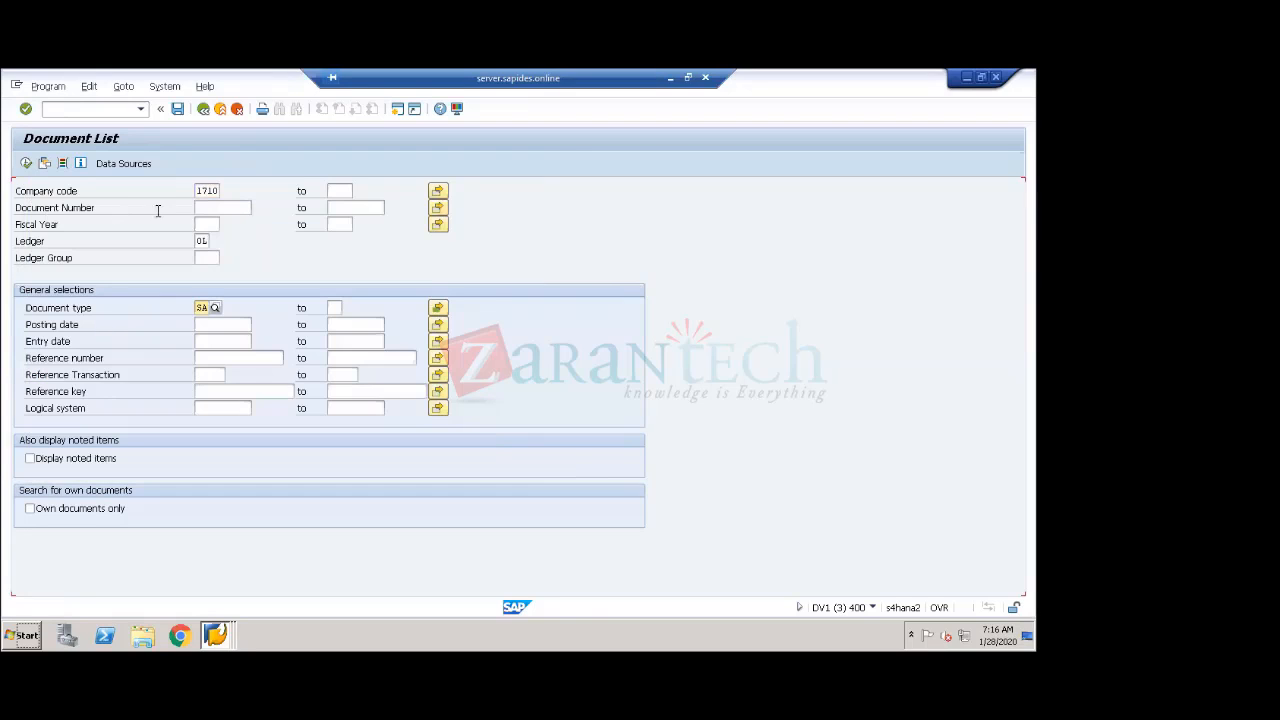
- Set the fiscal year to 2020, review the SA and AB document type selection and run the document list
click(204, 226)
text(2020)
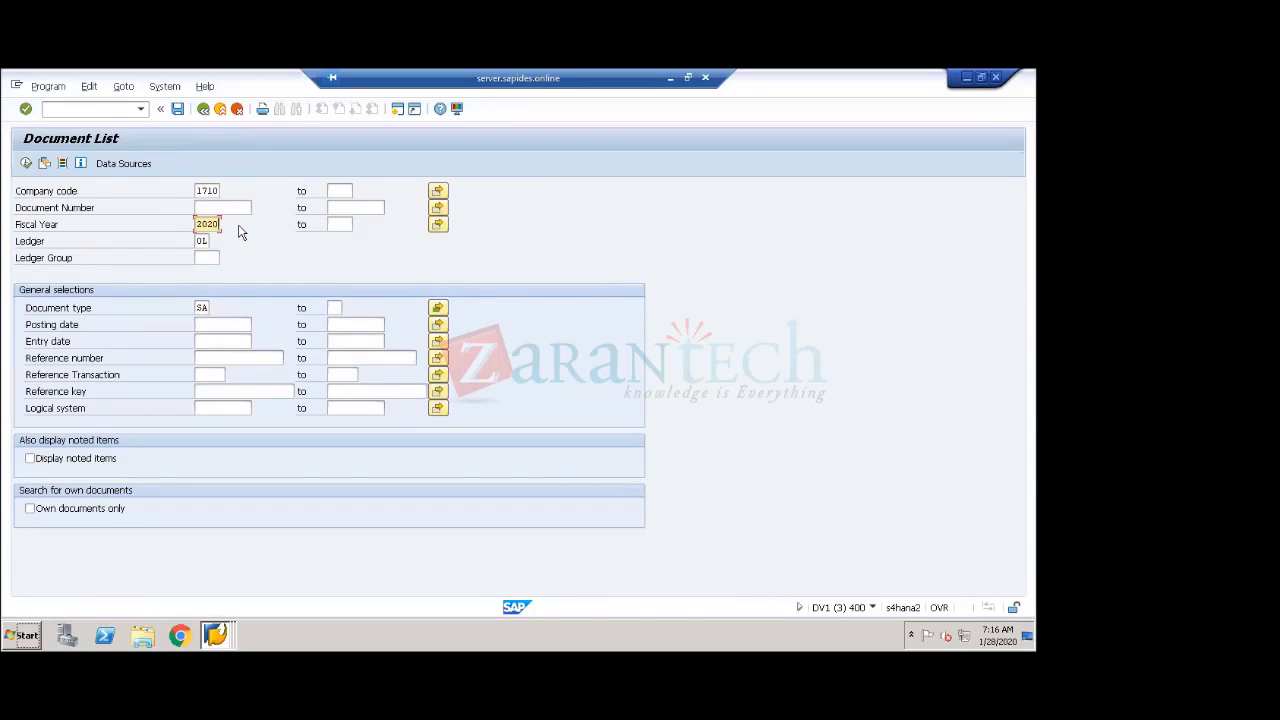
click(438, 308)
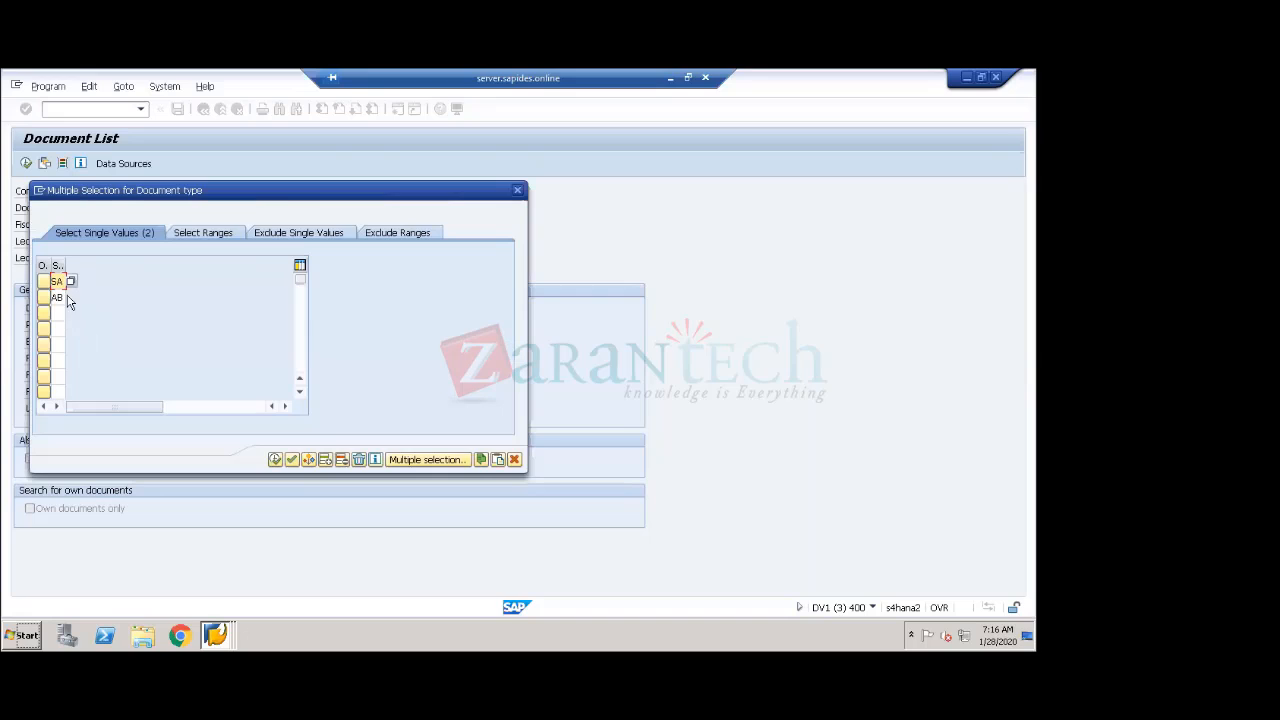
click(291, 459)
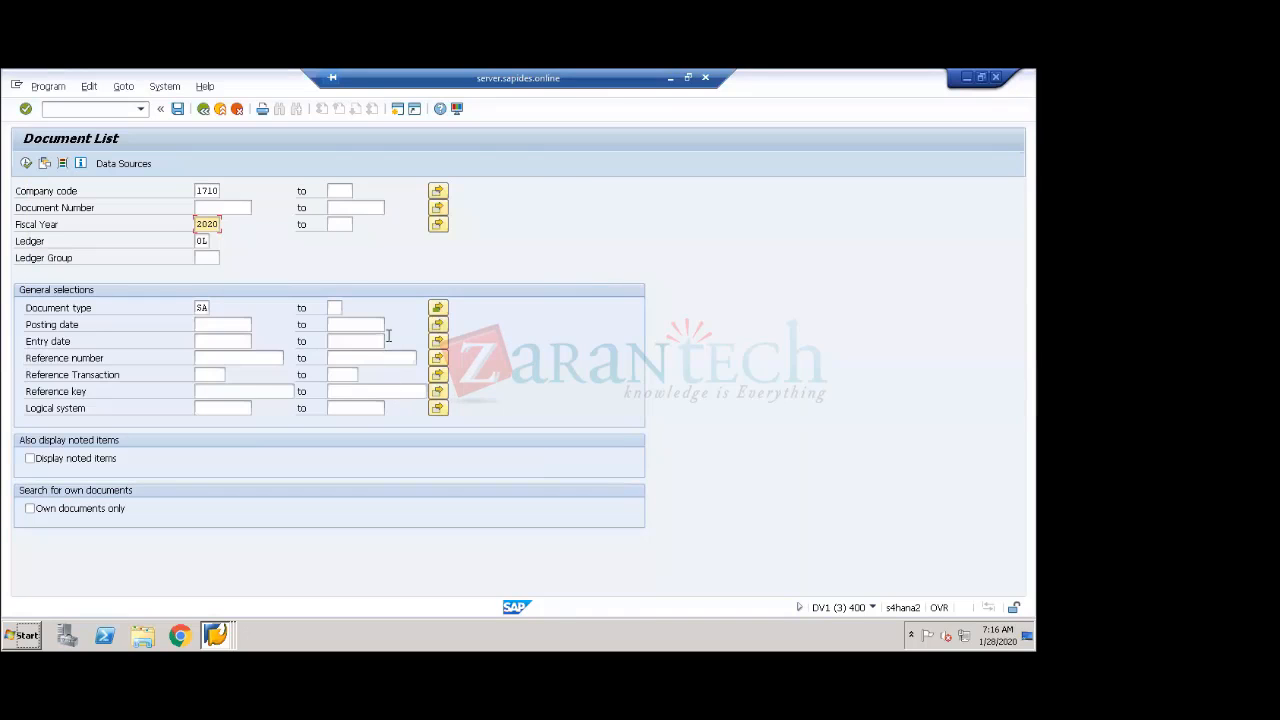
click(26, 163)
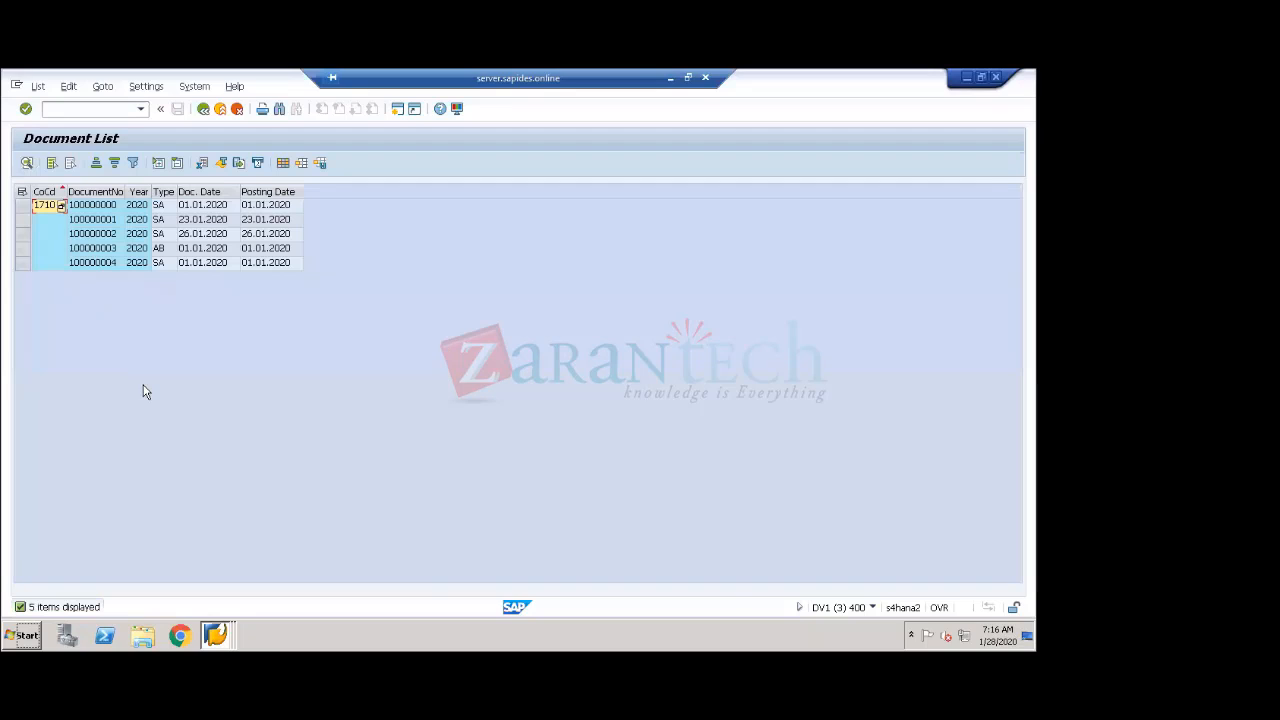
- Check the document type of each document in the list, starting with the AB document
click(163, 248)
click(166, 206)
click(165, 221)
click(165, 238)
click(167, 263)
- Open the layout settings, sort the available column set by column name and move the dialog clear of the document list
click(283, 165)
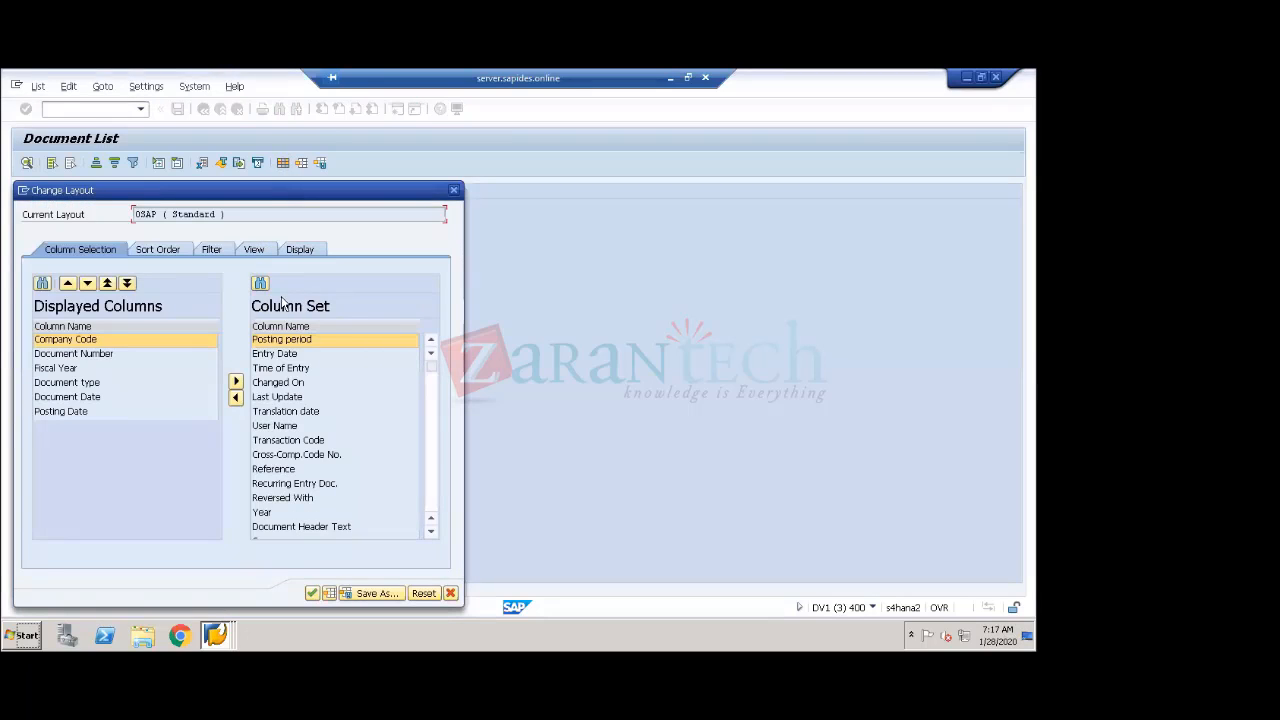
click(316, 328)
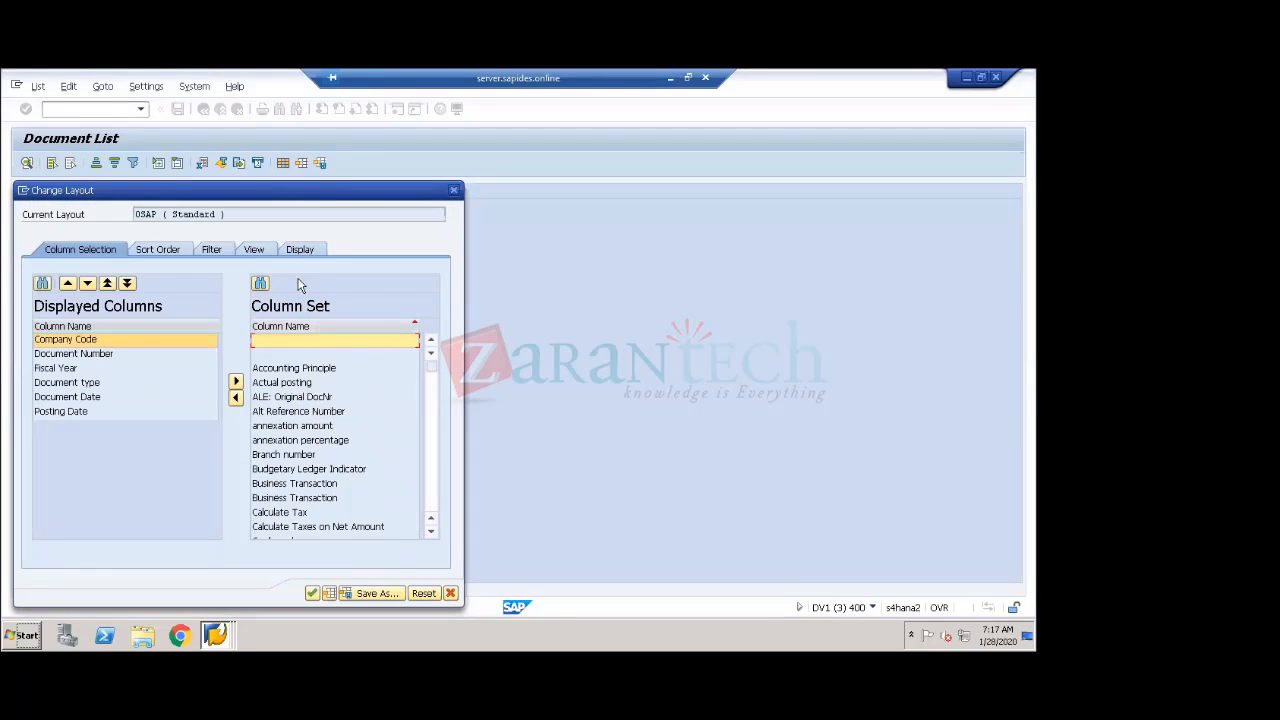
drag(295, 190, 728, 139)
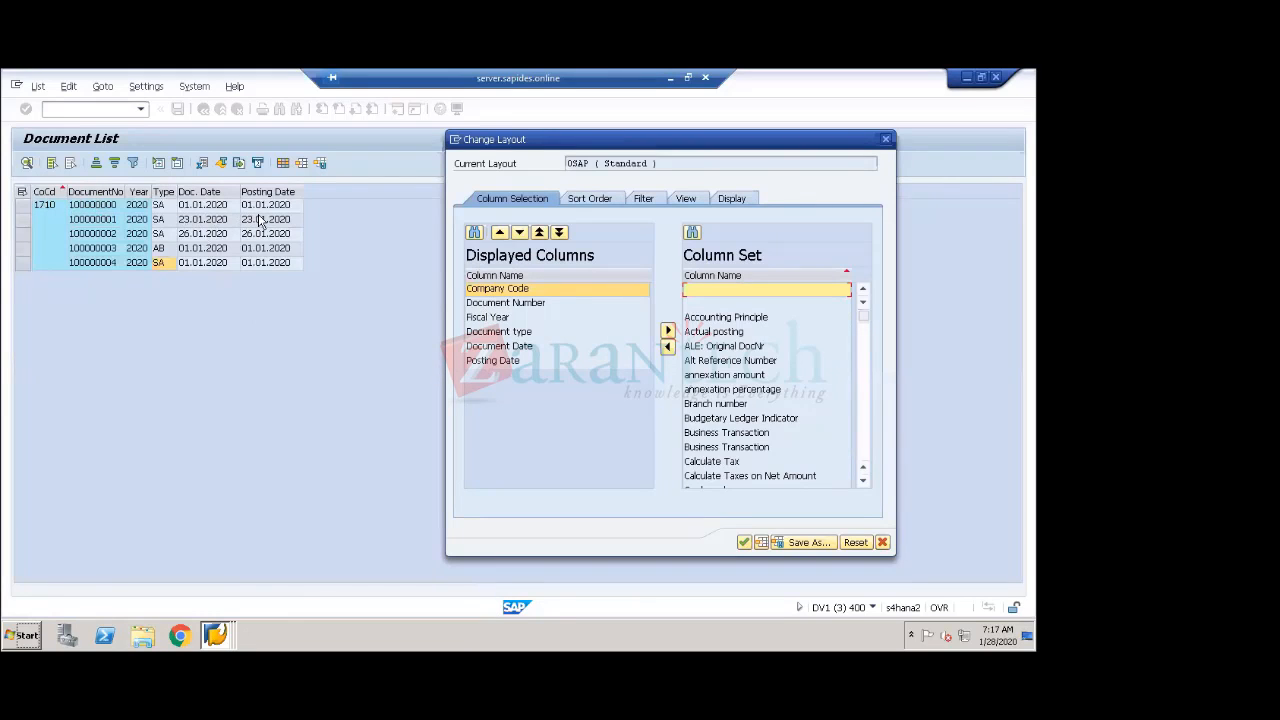
- Look through the column set for an amount column and search it for the term AMOUNT
click(710, 395)
scroll(710, 400, down, 6)
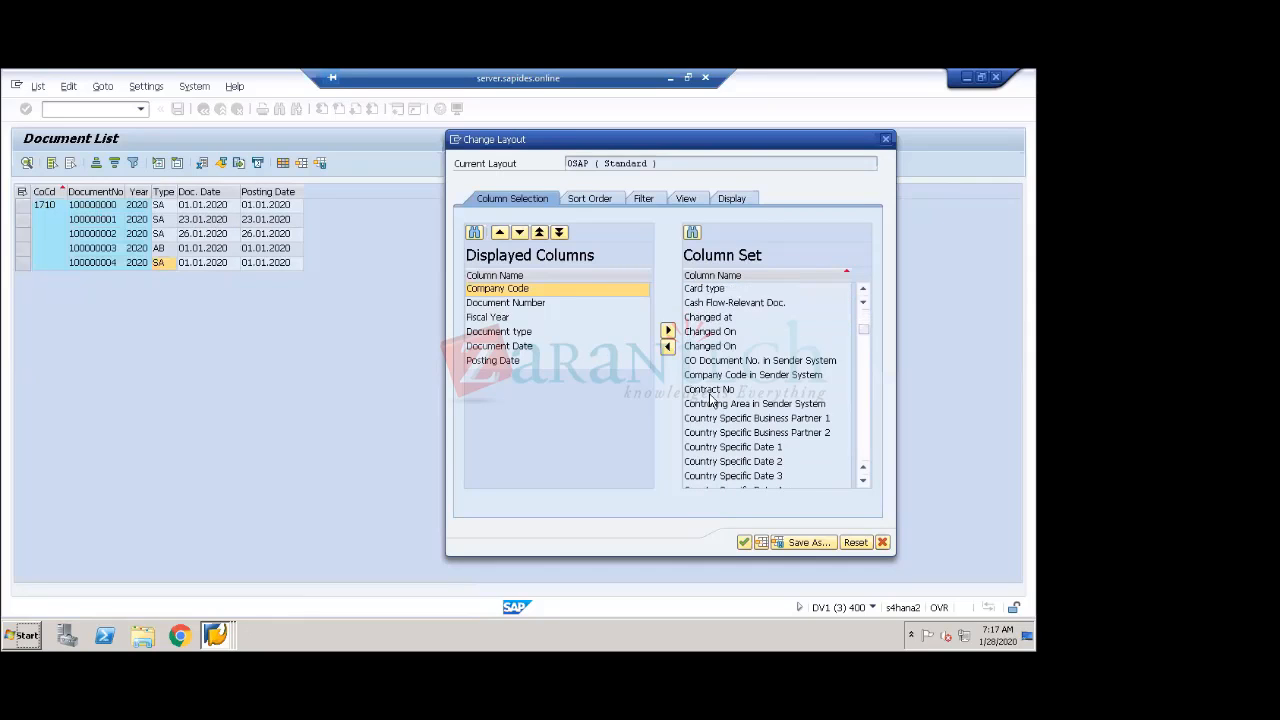
scroll(710, 398, down, 8)
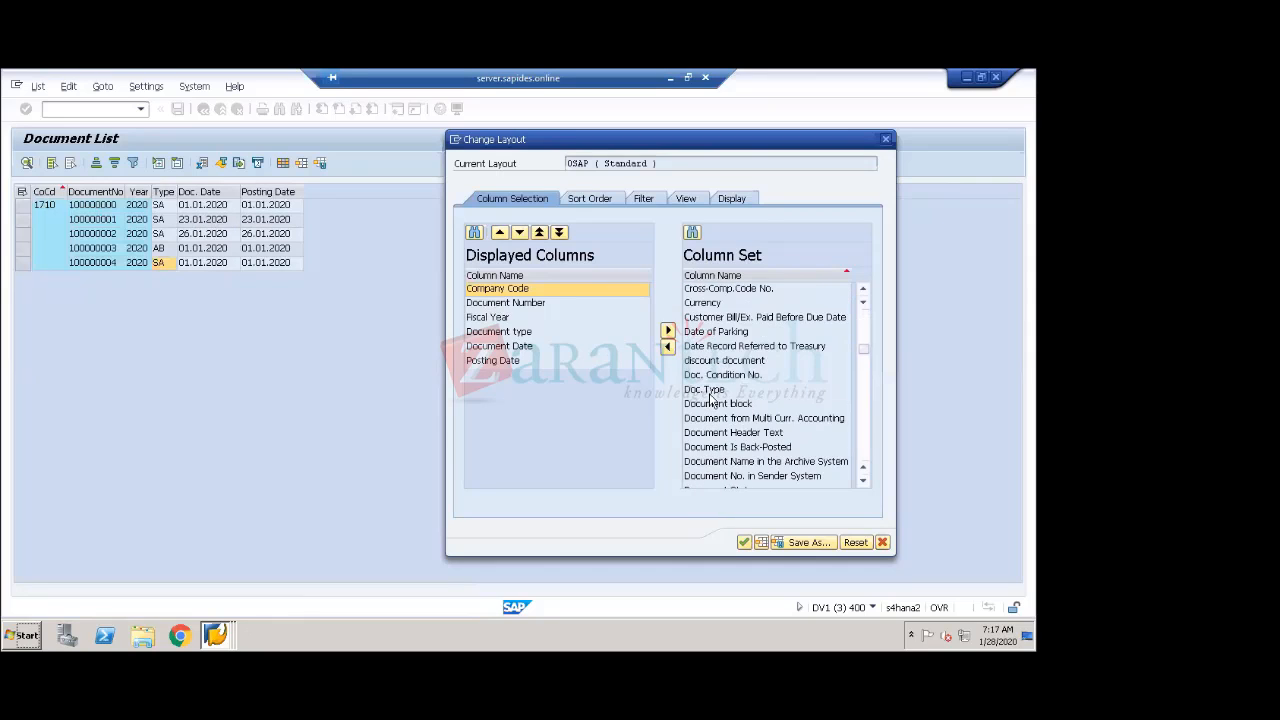
scroll(711, 399, down, 12)
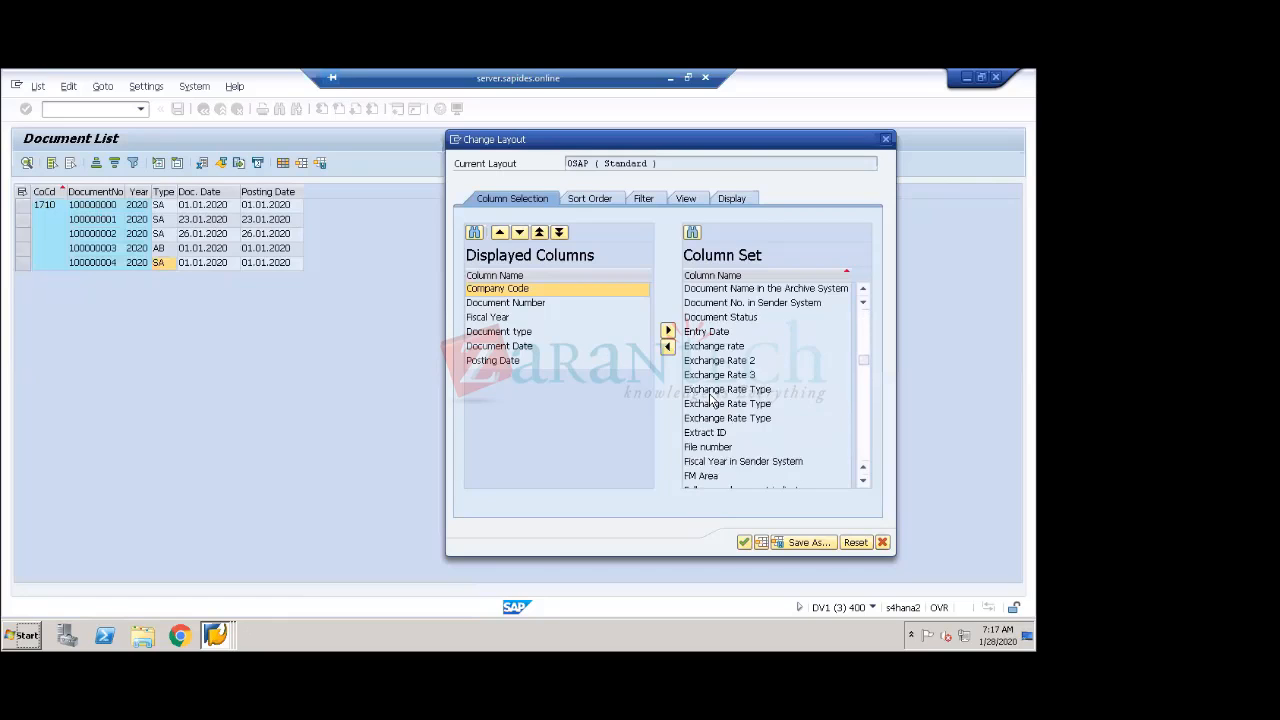
scroll(711, 399, down, 9)
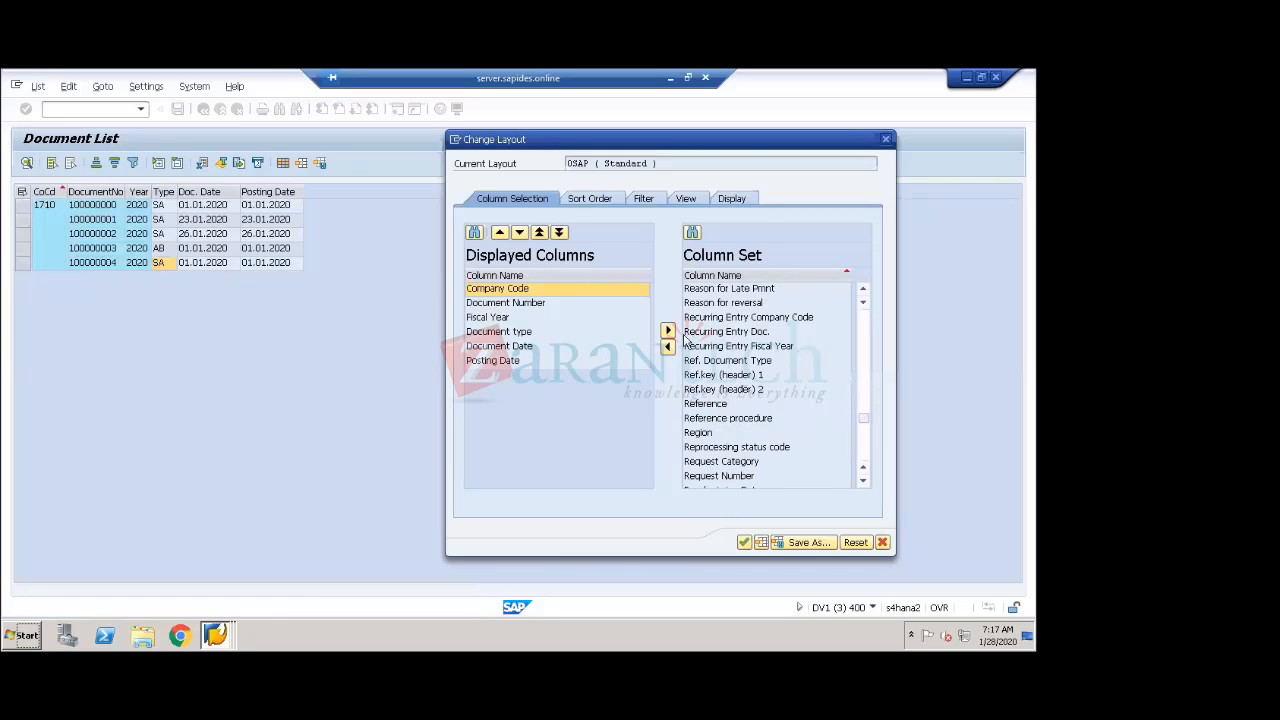
click(692, 233)
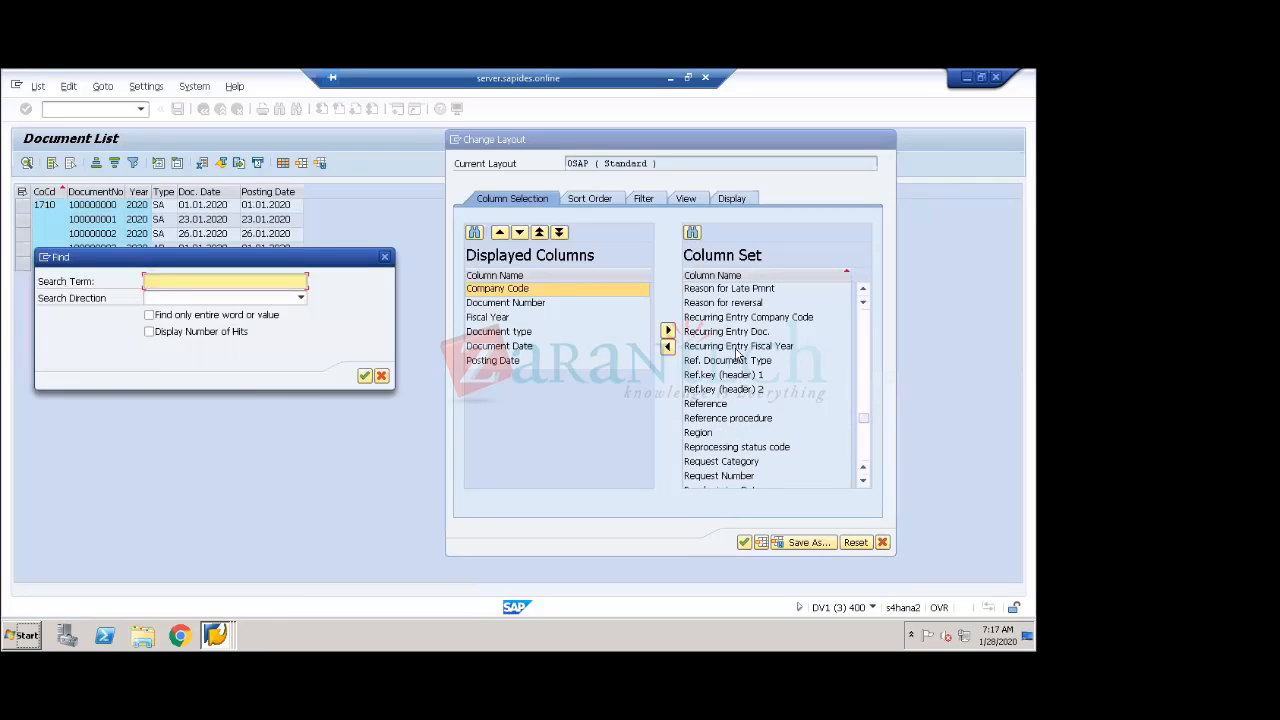
text(AMOUNT)
key(Return)
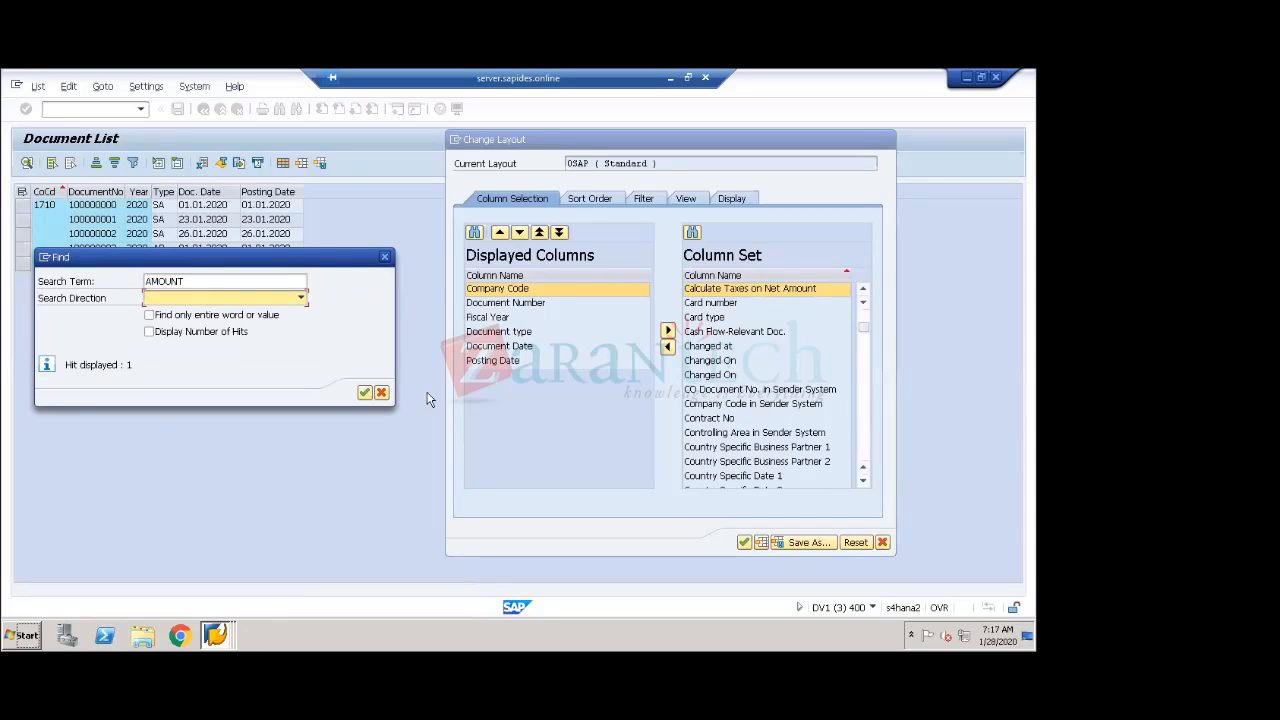
click(384, 392)
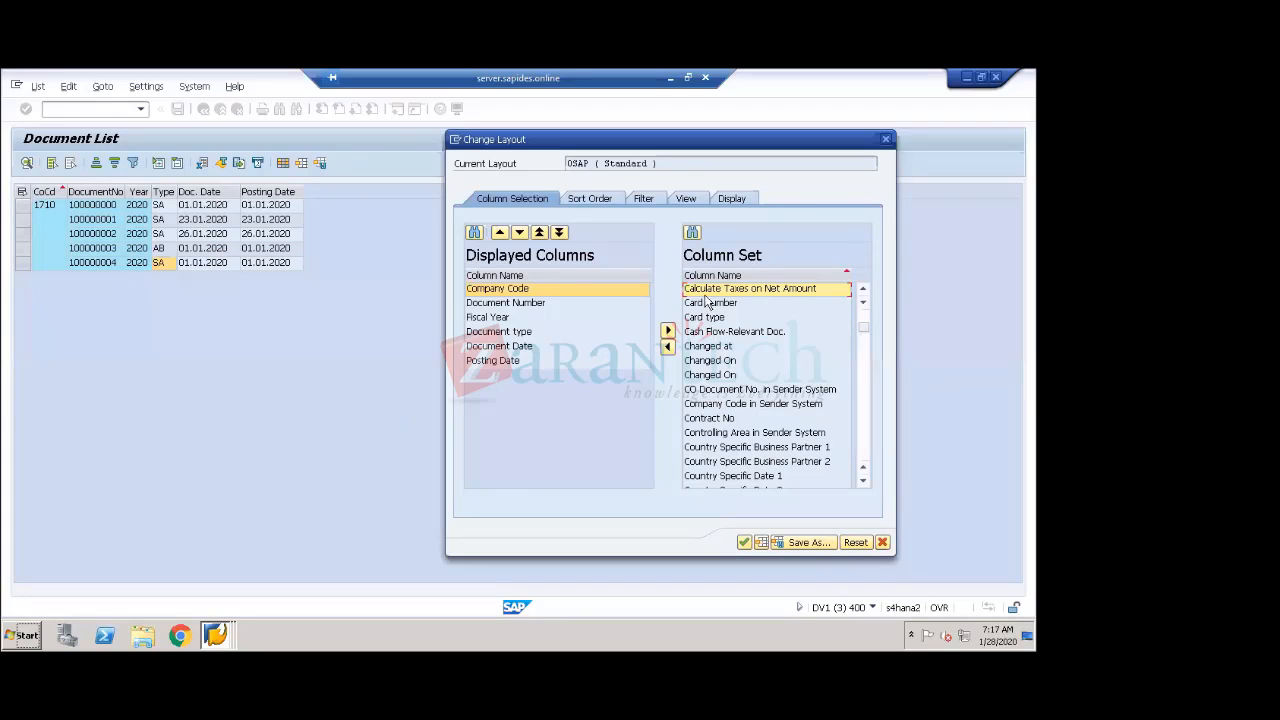
- Examine the alphabetical column set through to its end and back for a field that shows document amounts
click(722, 392)
scroll(722, 400, down, 6)
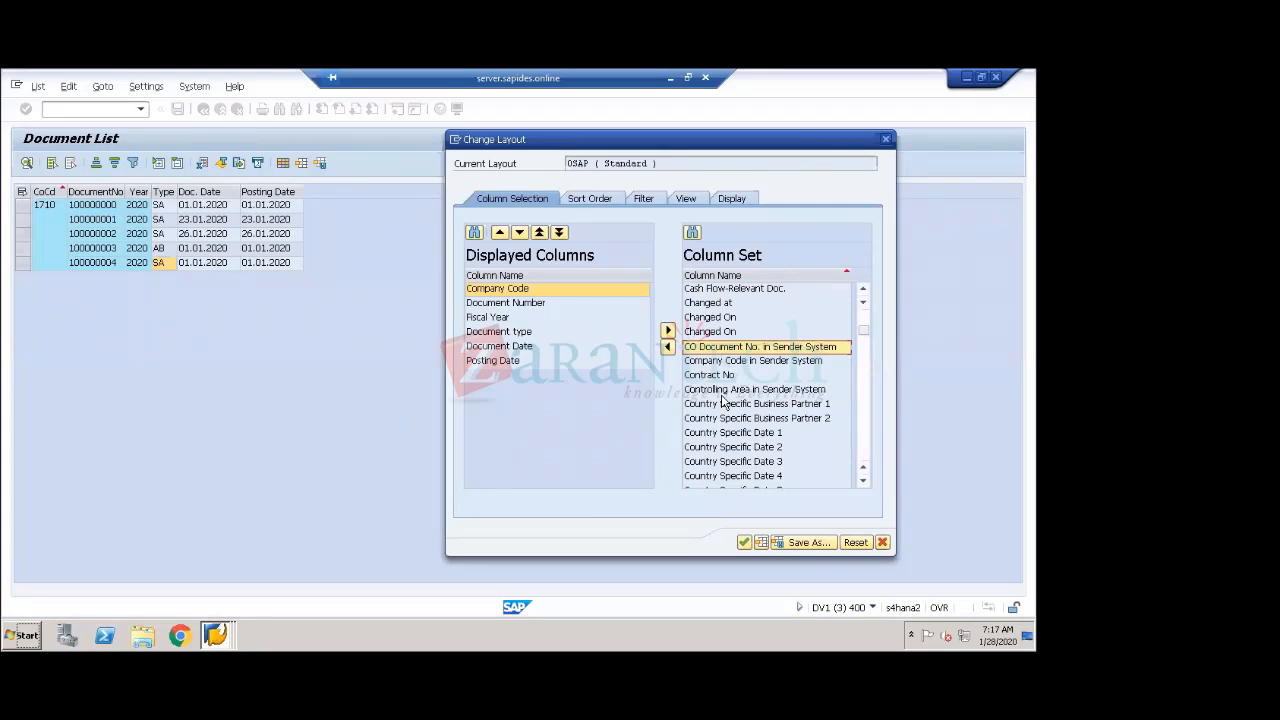
scroll(722, 400, down, 4)
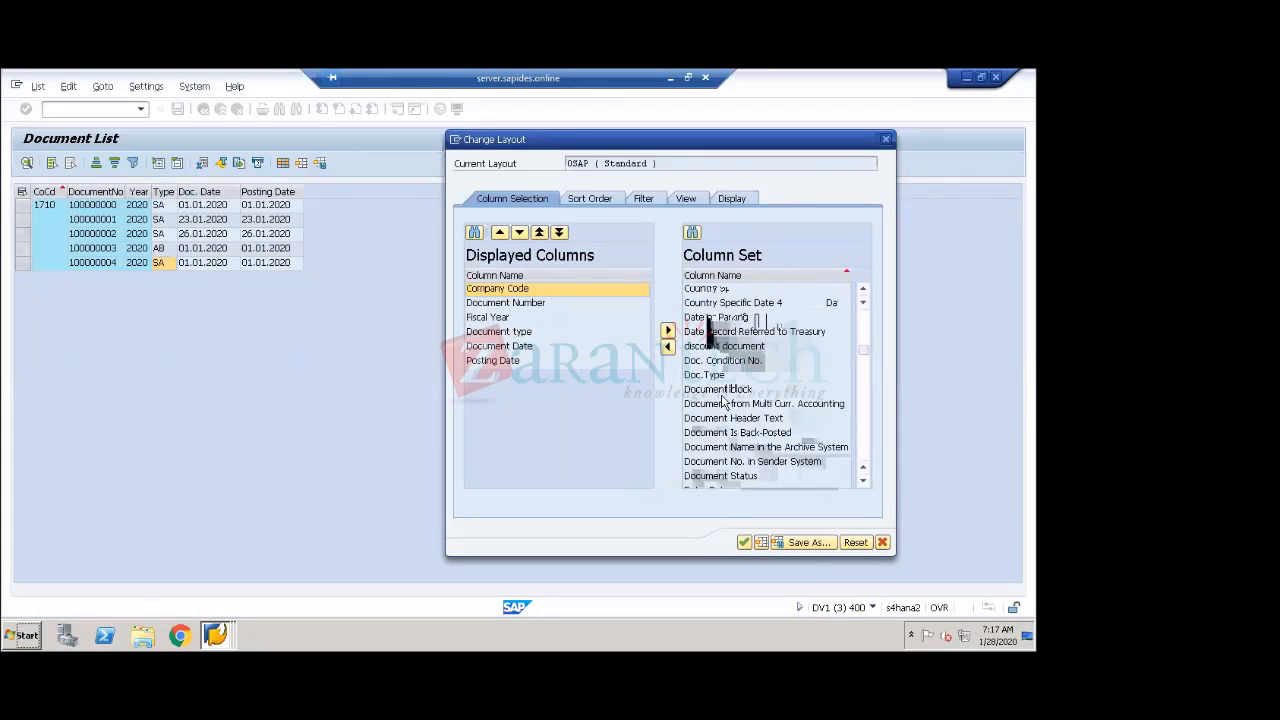
scroll(722, 400, up, 10)
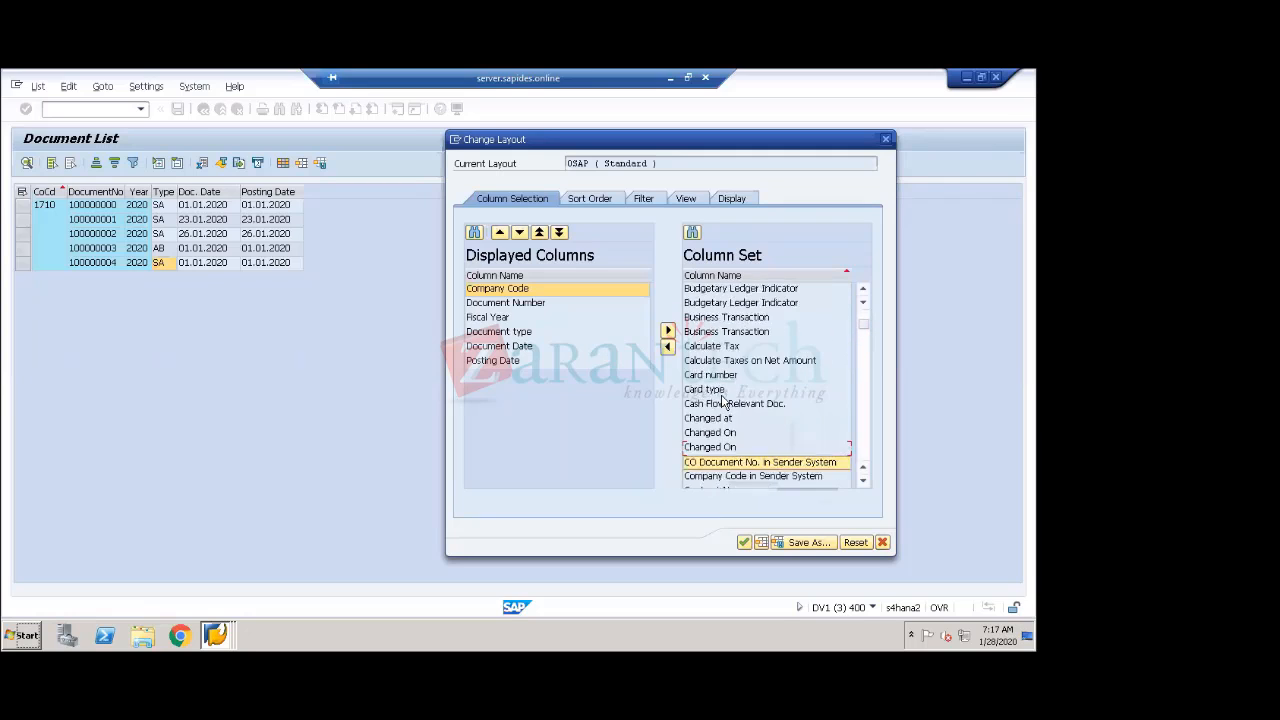
scroll(722, 403, down, 4)
click(722, 404)
scroll(722, 400, down, 10)
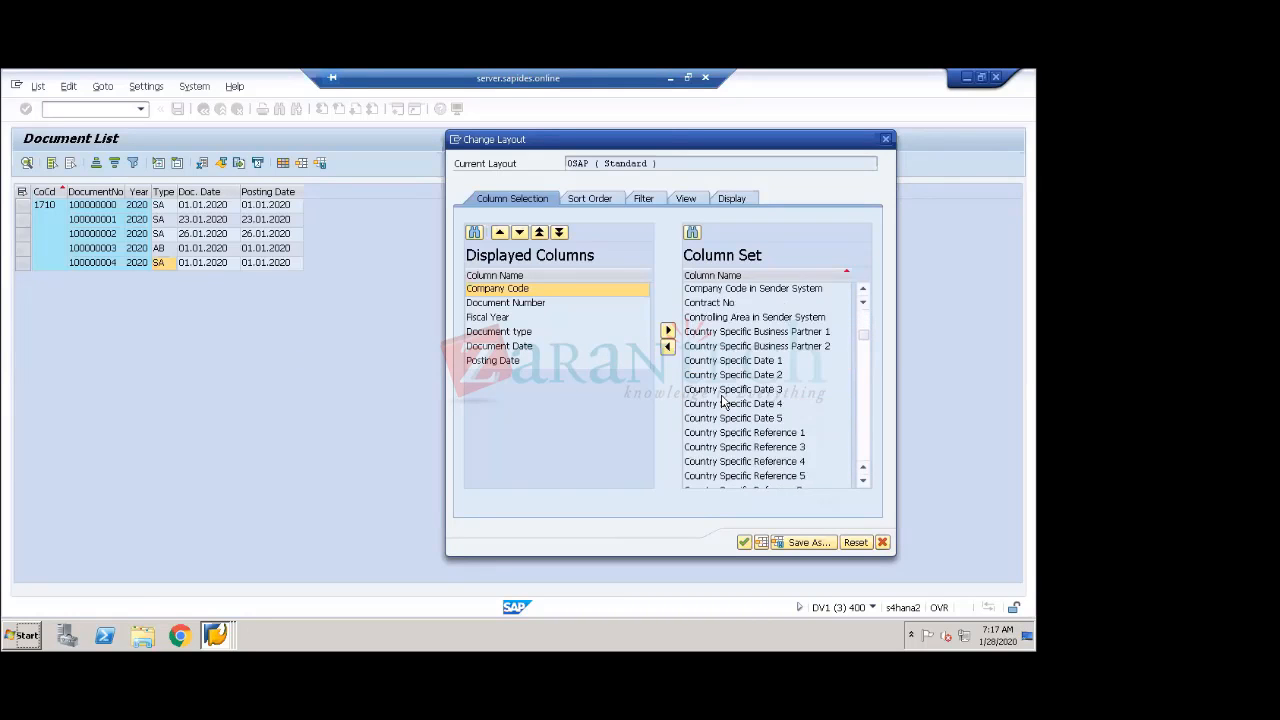
scroll(722, 400, down, 12)
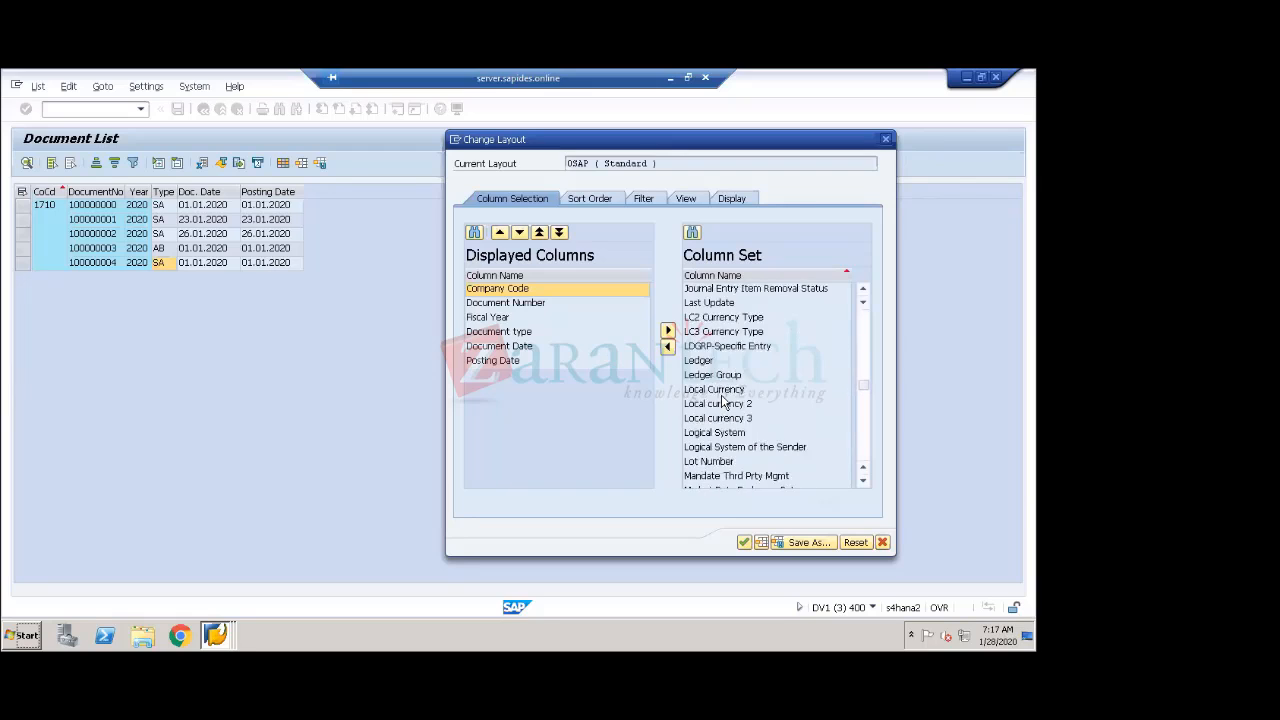
scroll(722, 400, down, 10)
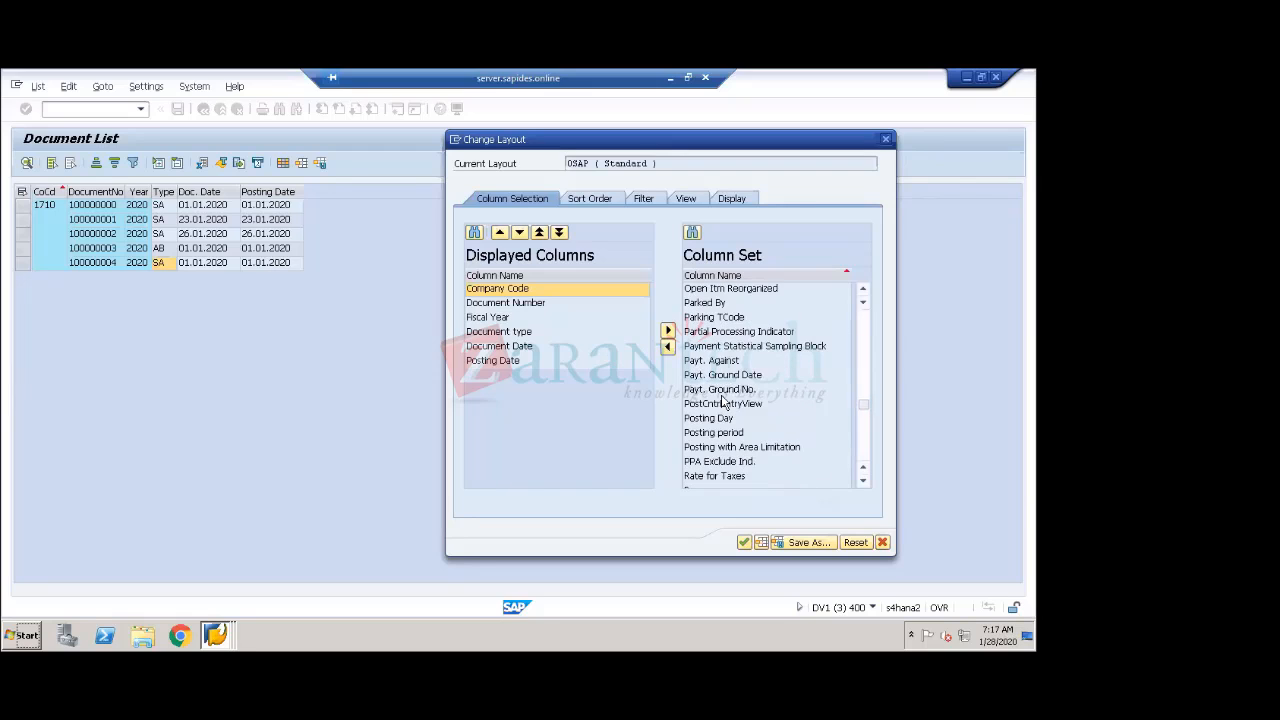
scroll(724, 401, down, 10)
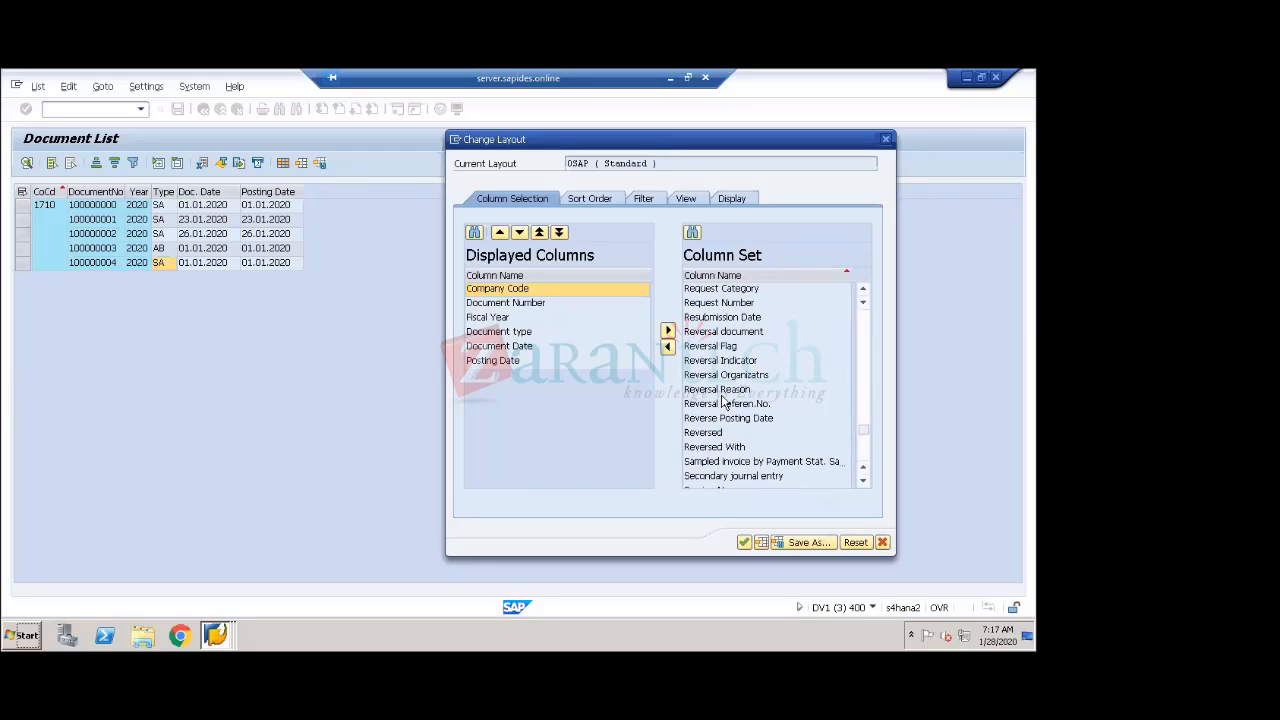
scroll(724, 401, down, 1)
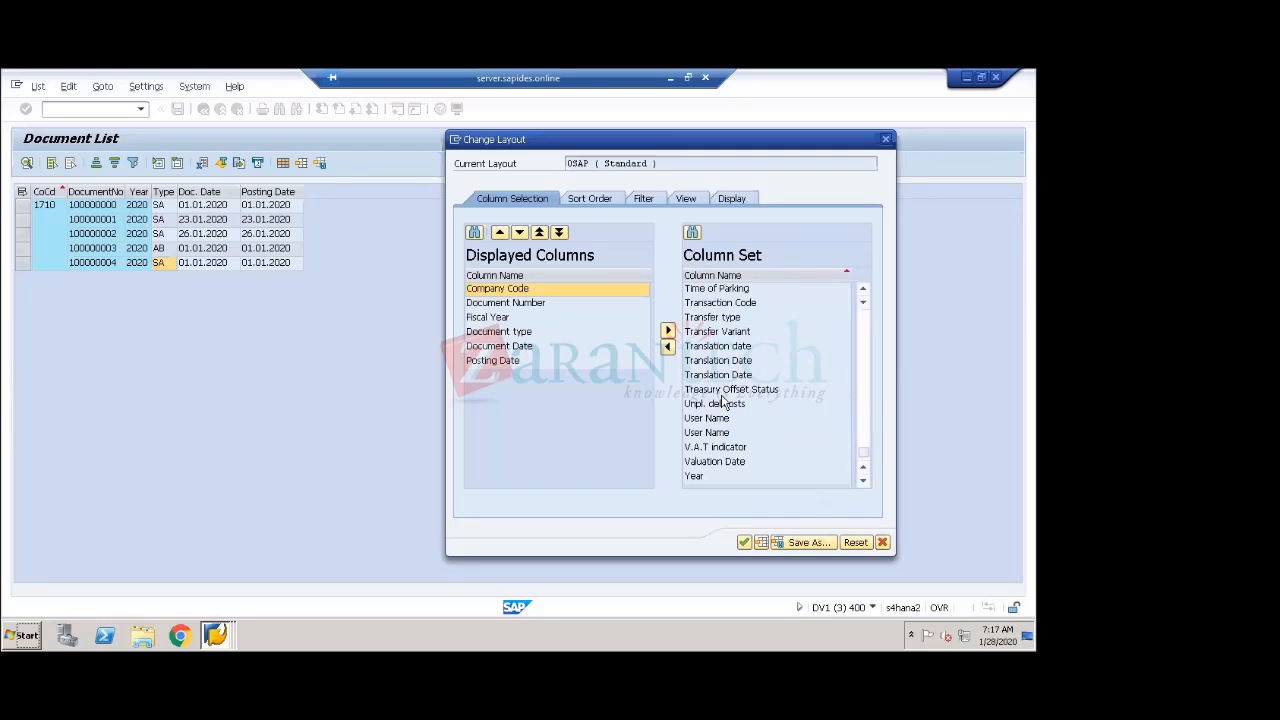
scroll(722, 401, up, 9)
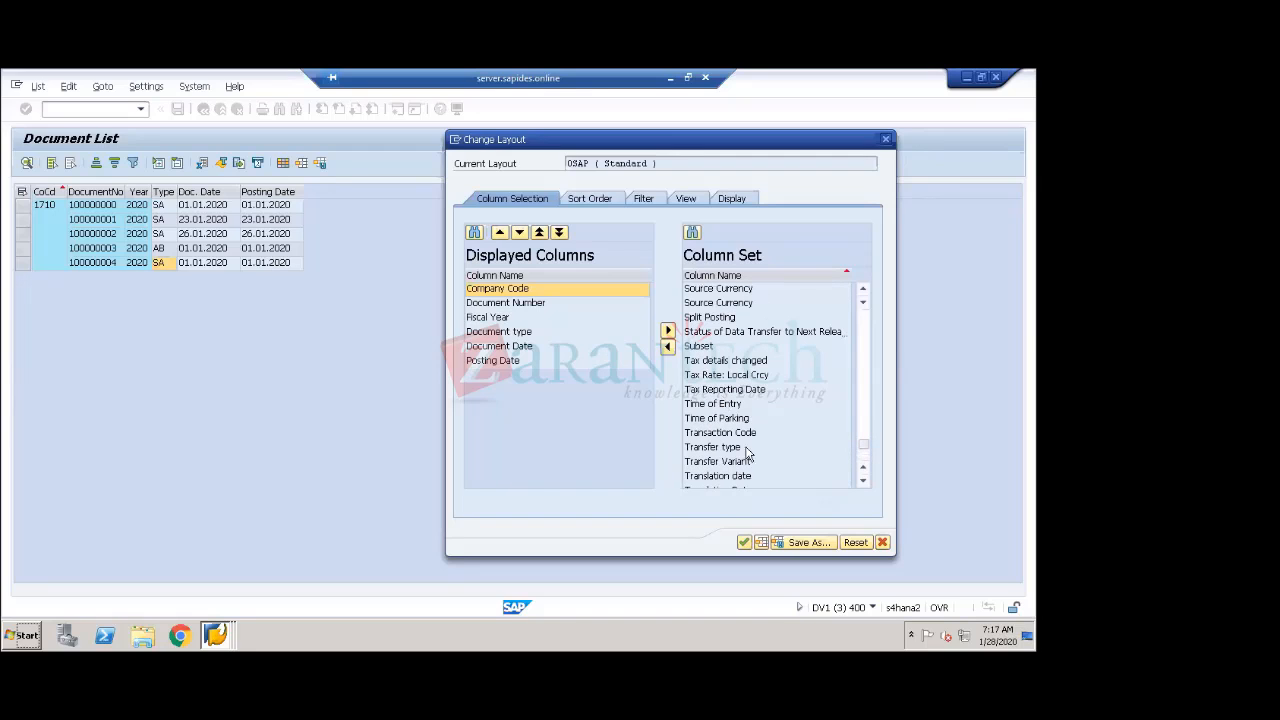
click(717, 404)
scroll(717, 406, up, 6)
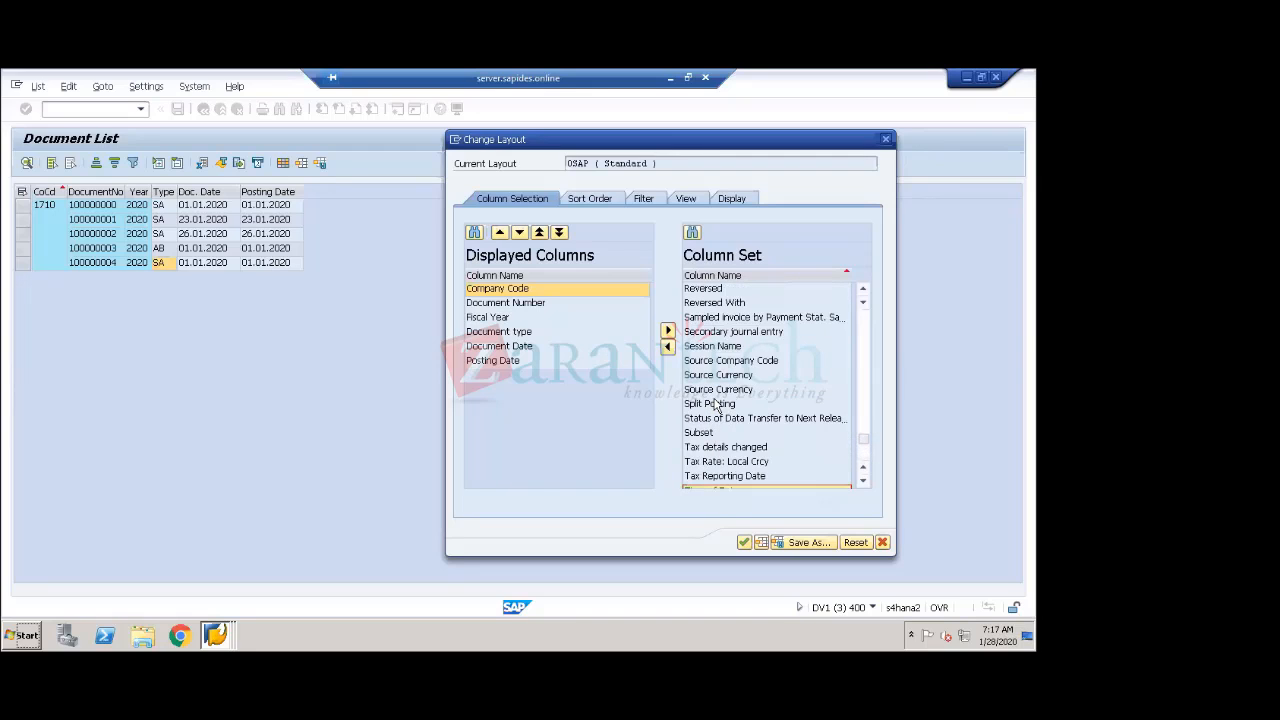
scroll(717, 406, up, 15)
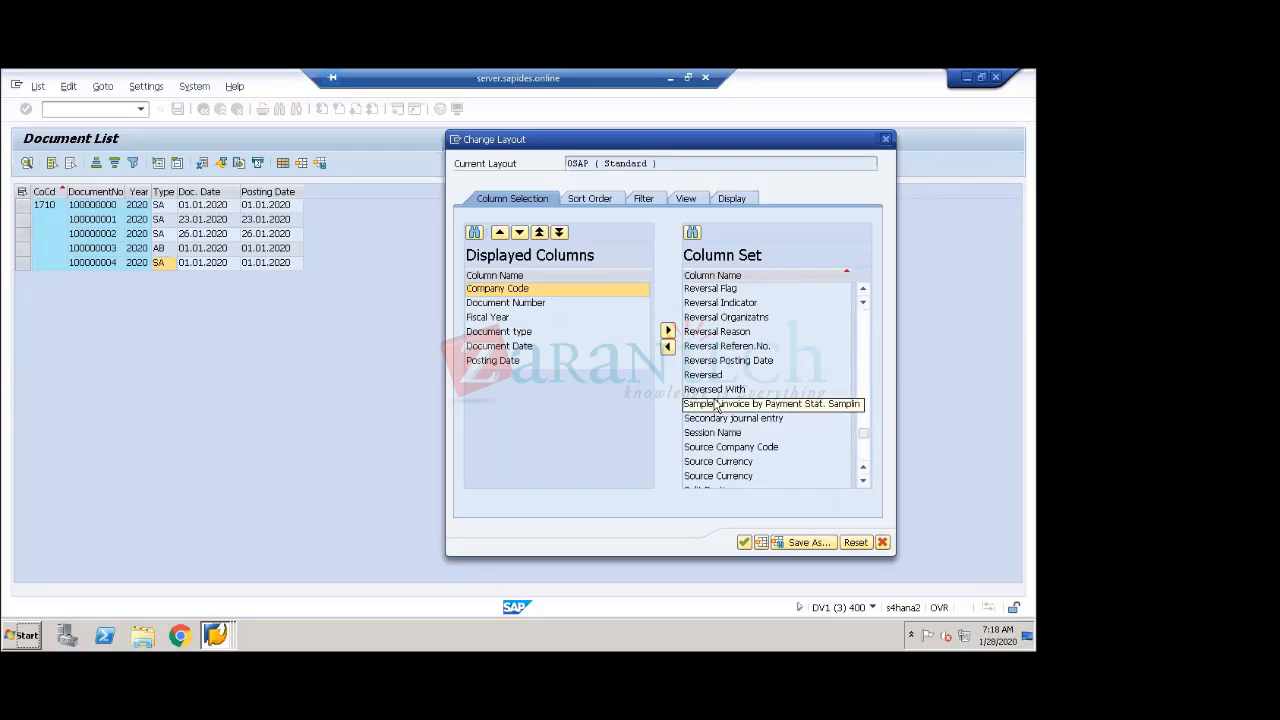
scroll(716, 404, up, 3)
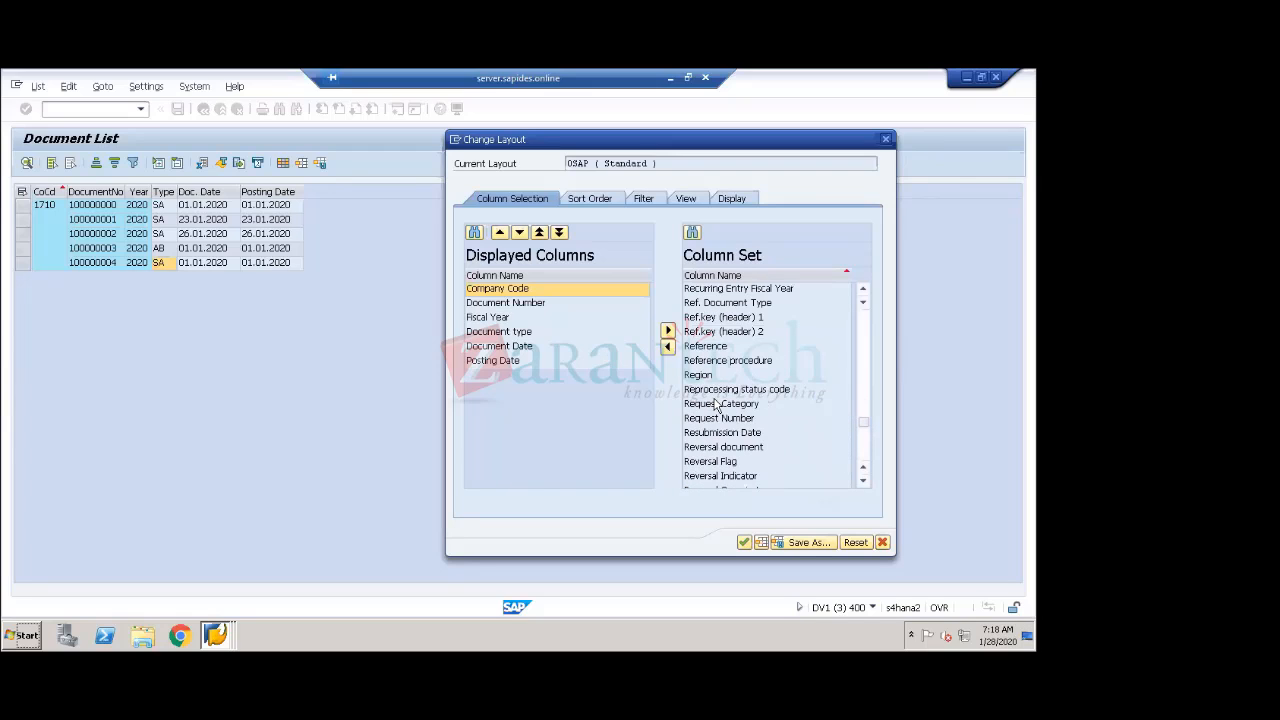
scroll(716, 404, up, 3)
scroll(716, 404, up, 15)
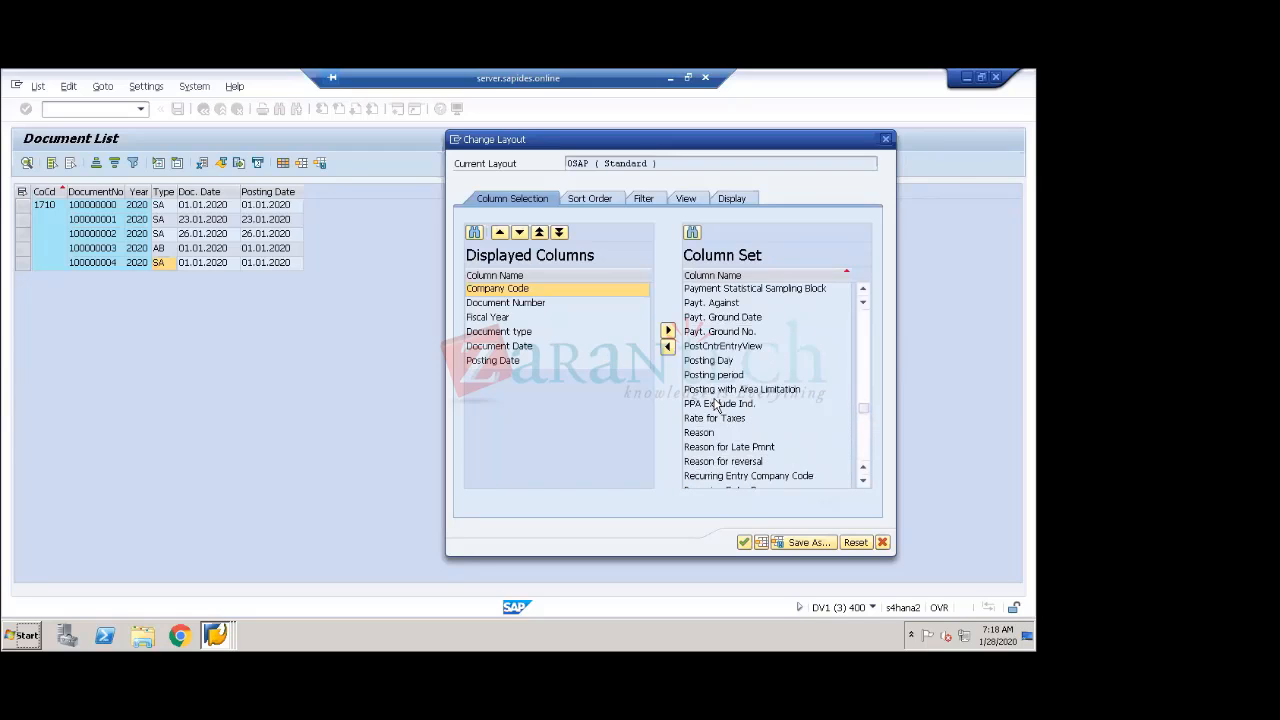
scroll(716, 404, up, 15)
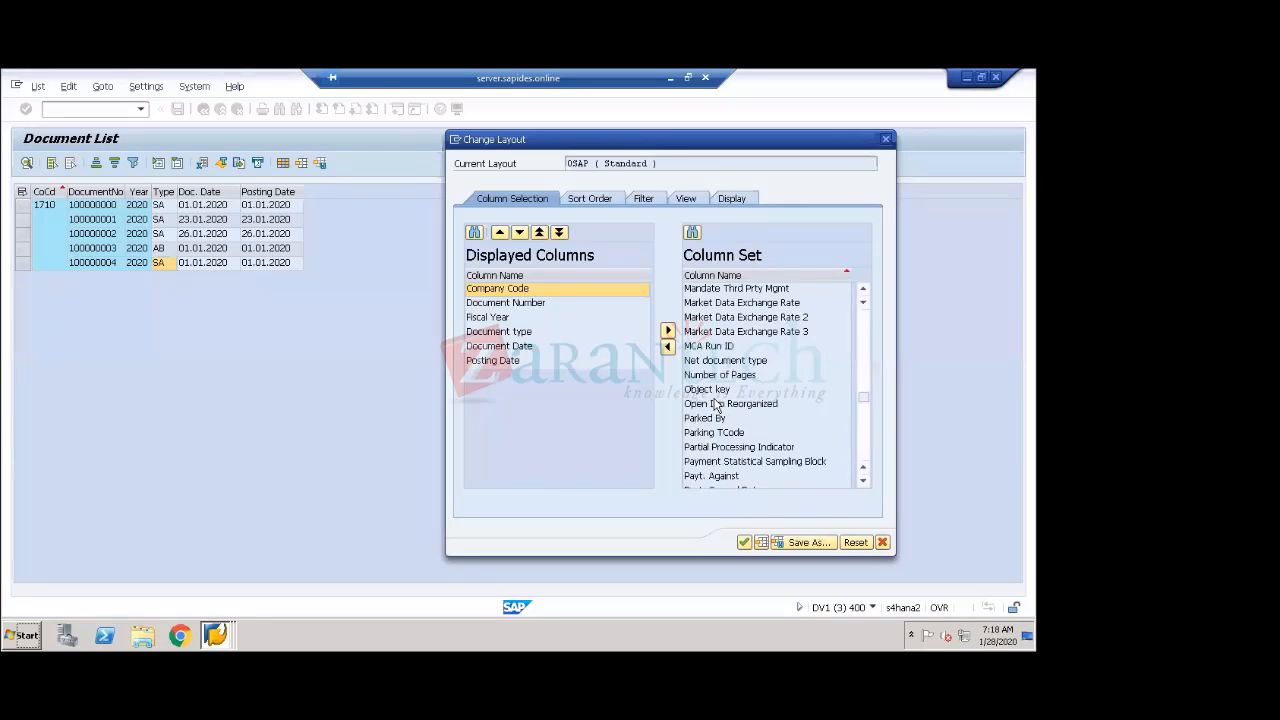
- Add the Local Currency column to the displayed columns of the document list layout
click(863, 291)
click(863, 291)
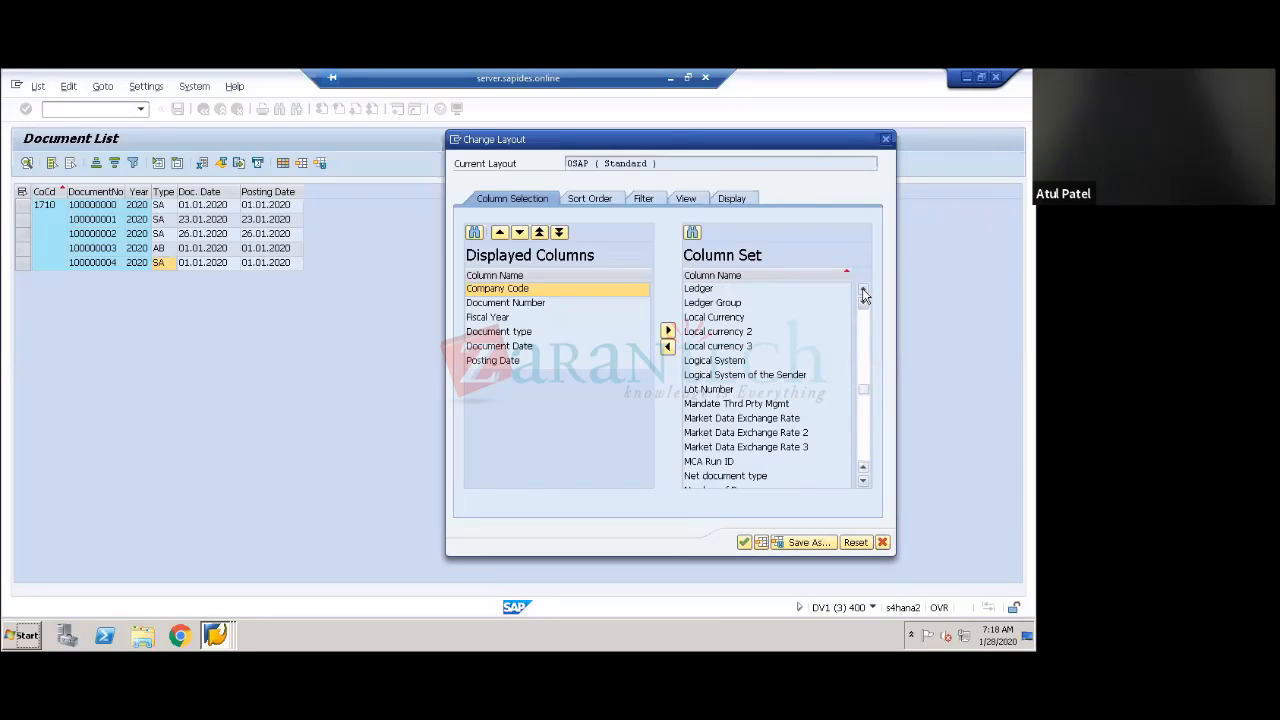
click(705, 320)
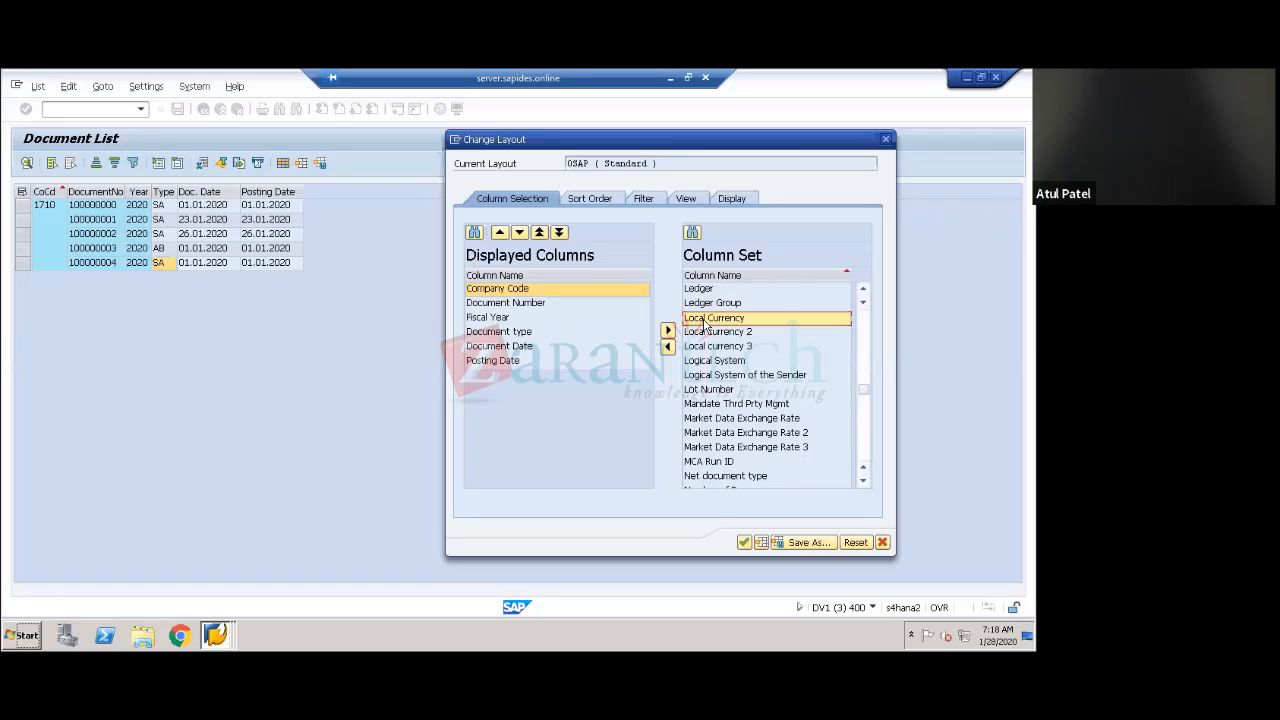
click(668, 347)
click(485, 377)
- Look through the remaining available columns for an amount field and apply the changed layout to the document list
click(717, 377)
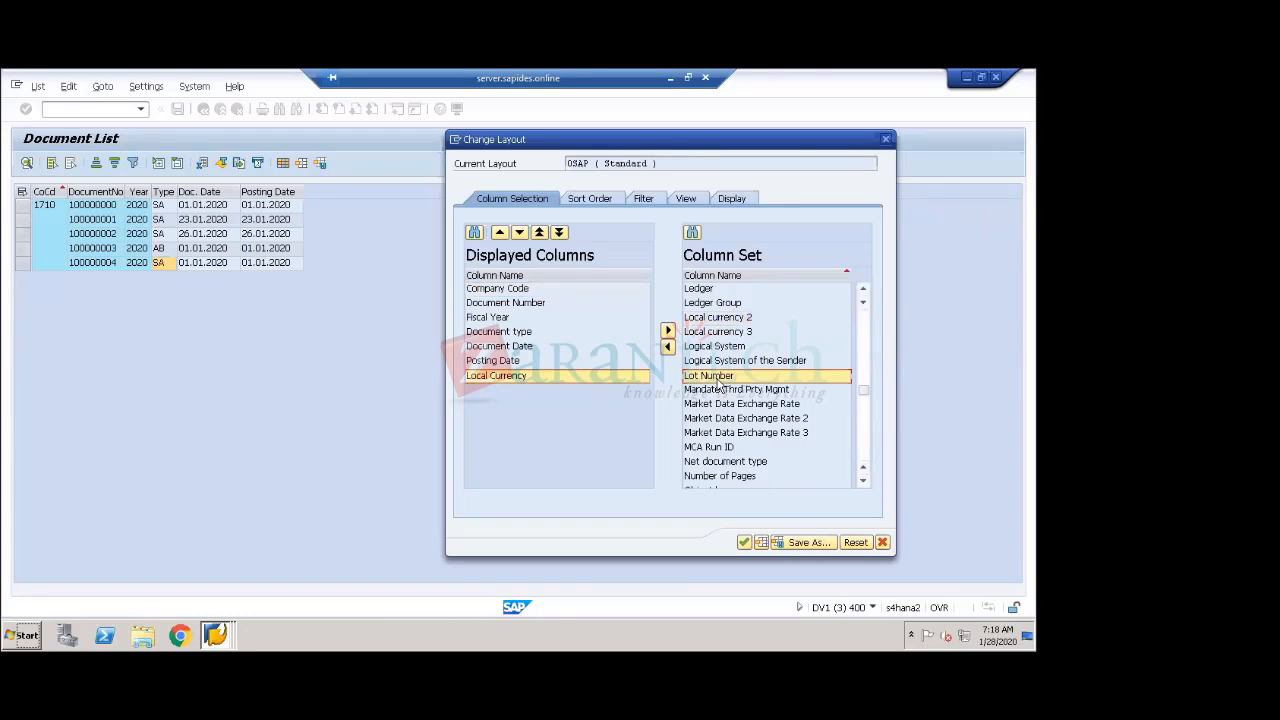
scroll(717, 385, up, 1)
scroll(717, 383, up, 2)
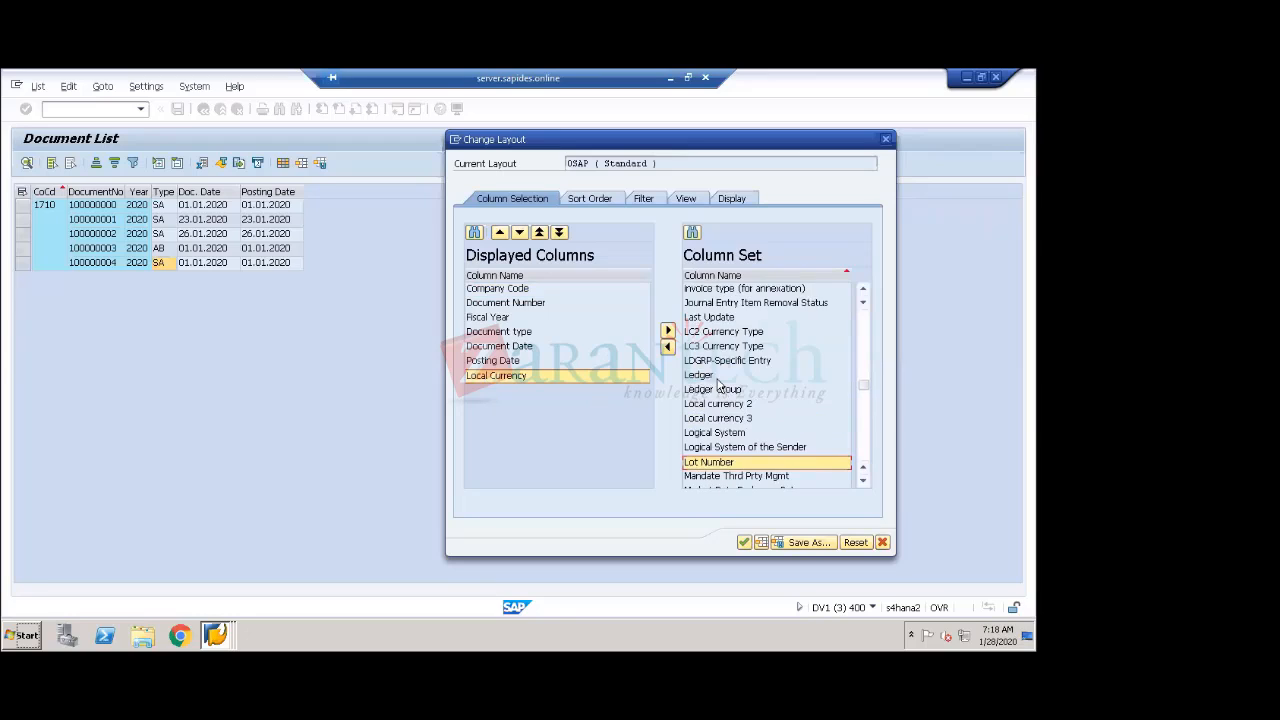
click(716, 378)
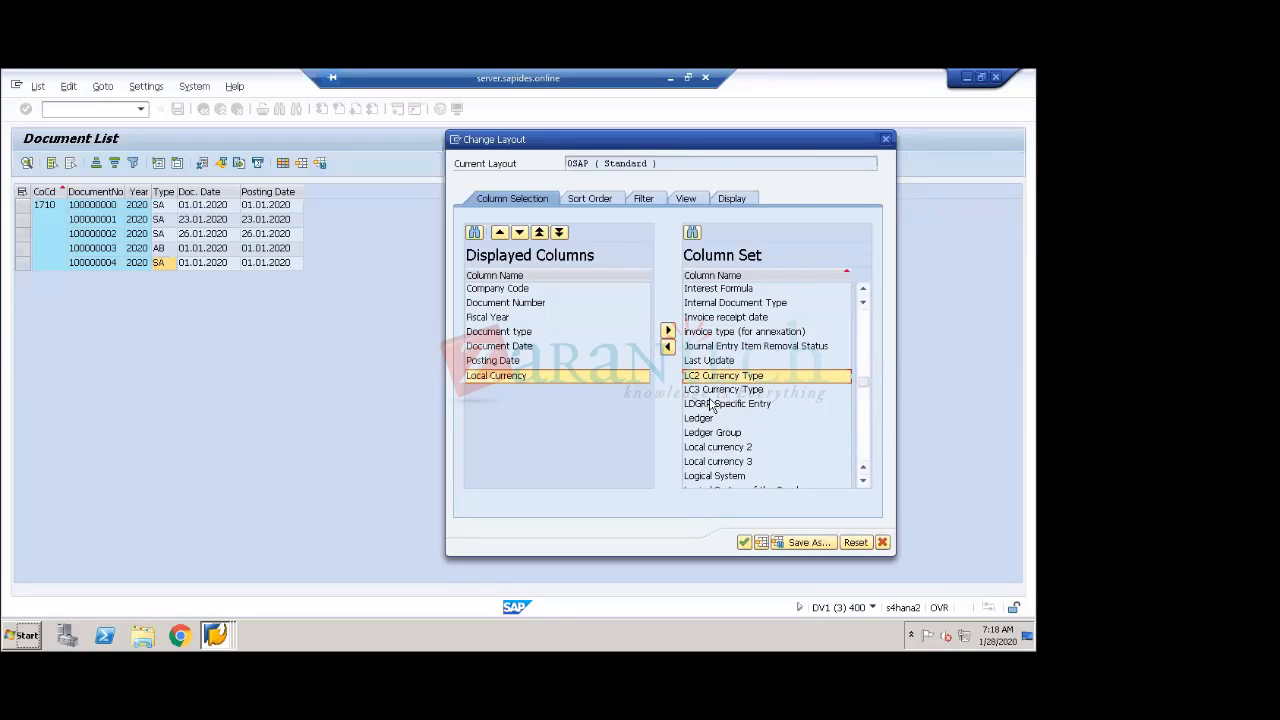
scroll(712, 406, up, 1)
scroll(712, 405, up, 2)
scroll(711, 404, down, 5)
scroll(711, 404, down, 8)
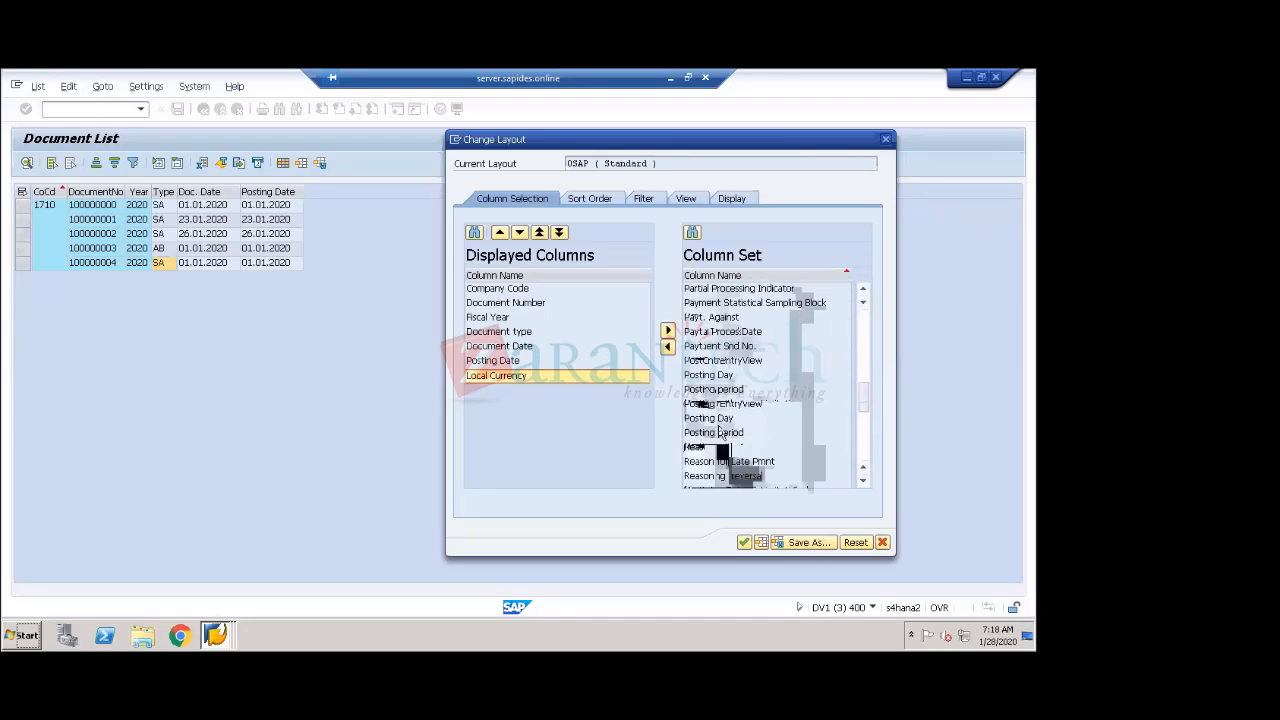
click(744, 542)
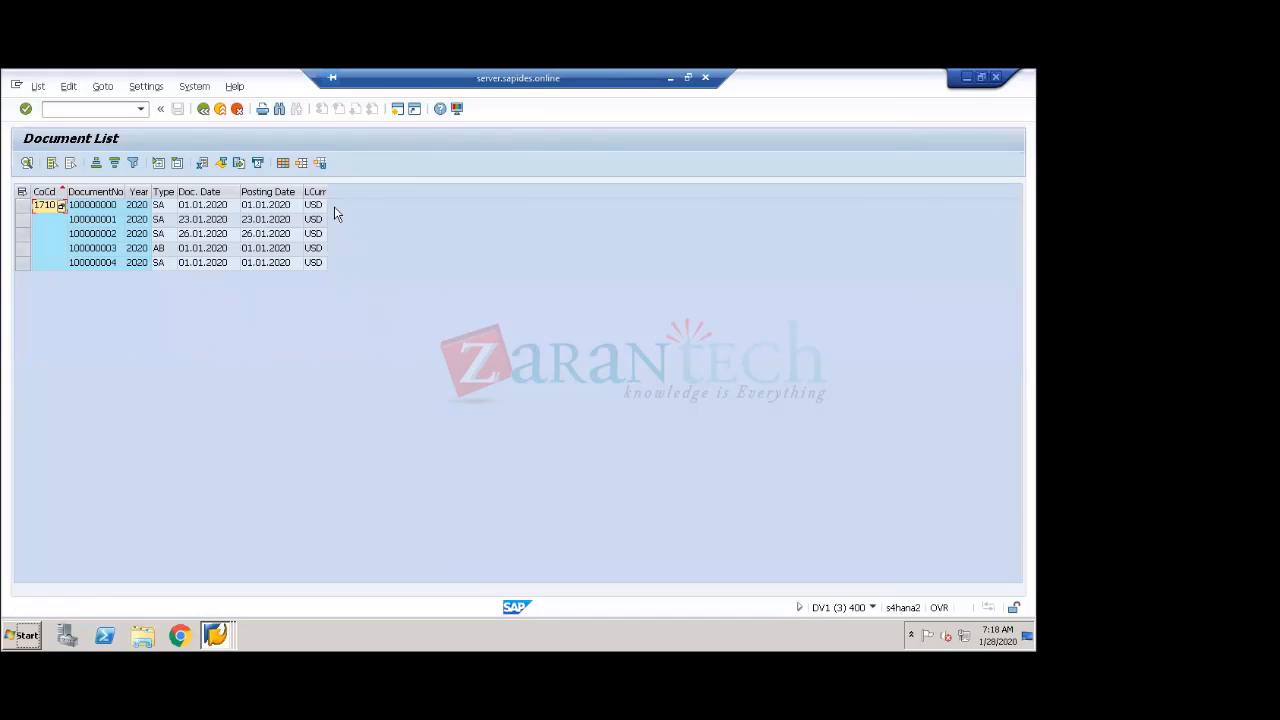
- Open the first document in the document list and examine the amount on its Petty Cash line
click(24, 205)
click(27, 165)
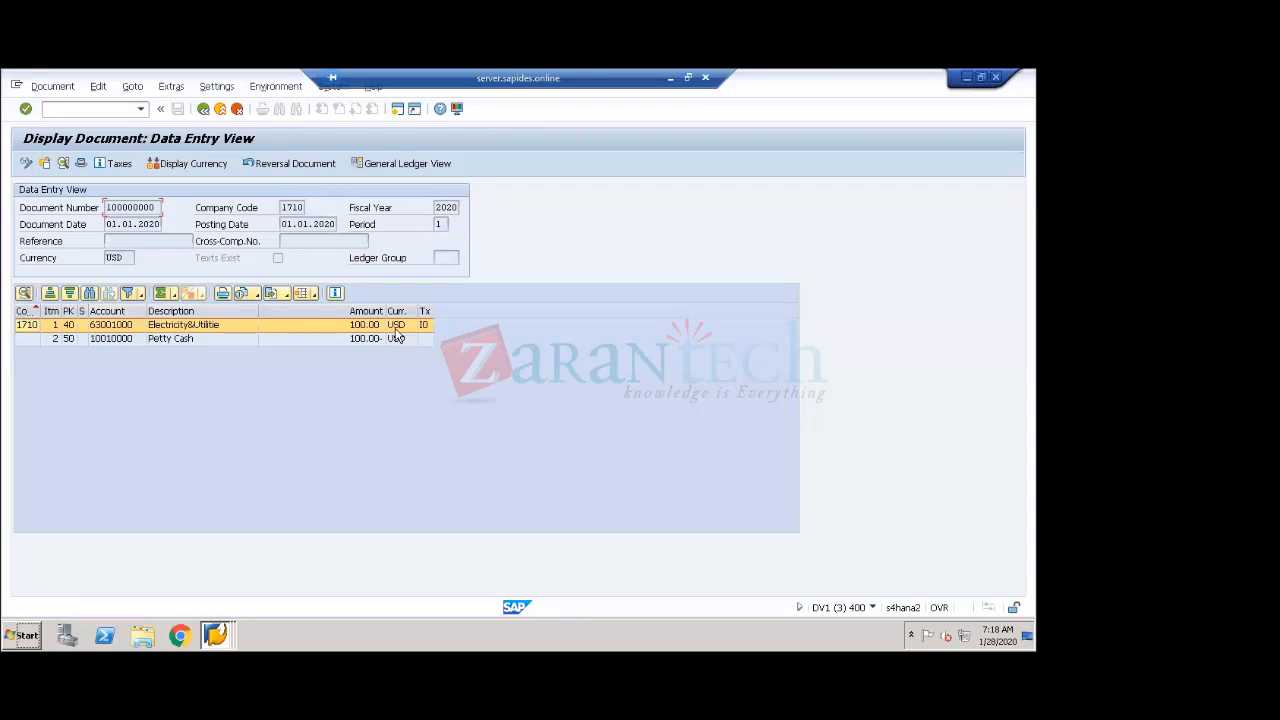
click(365, 343)
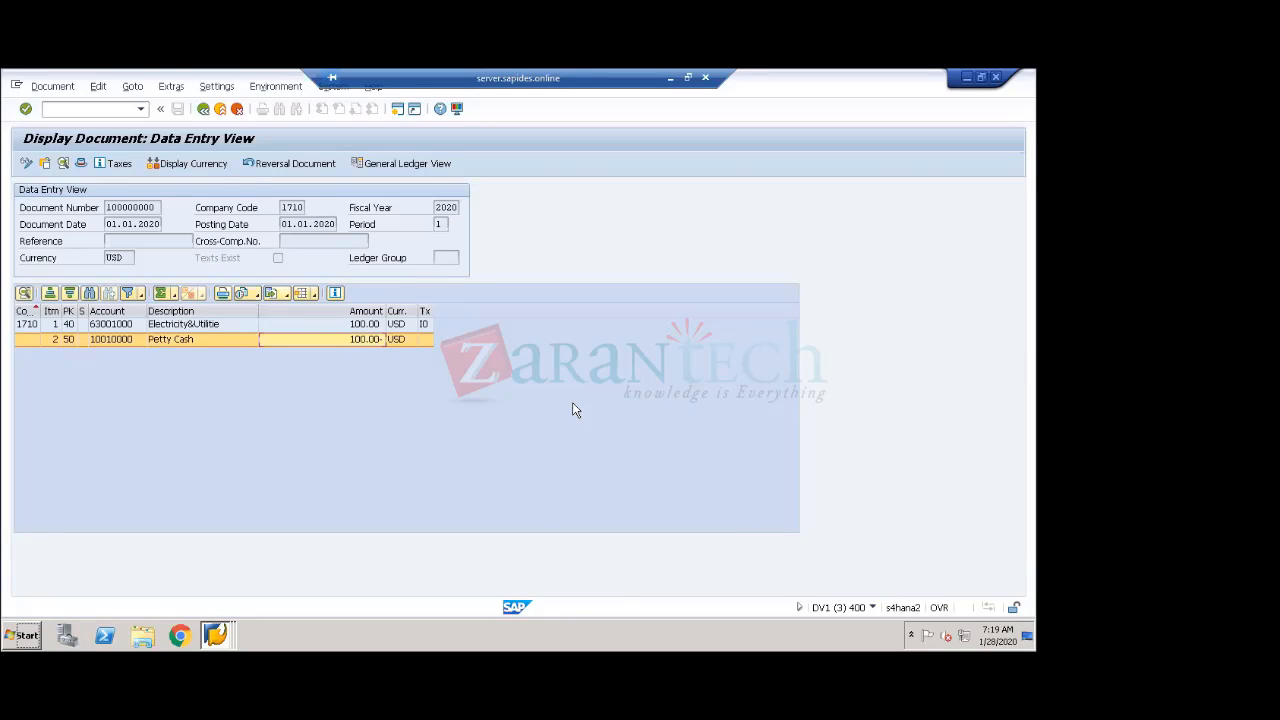
click(207, 622)
click(97, 582)
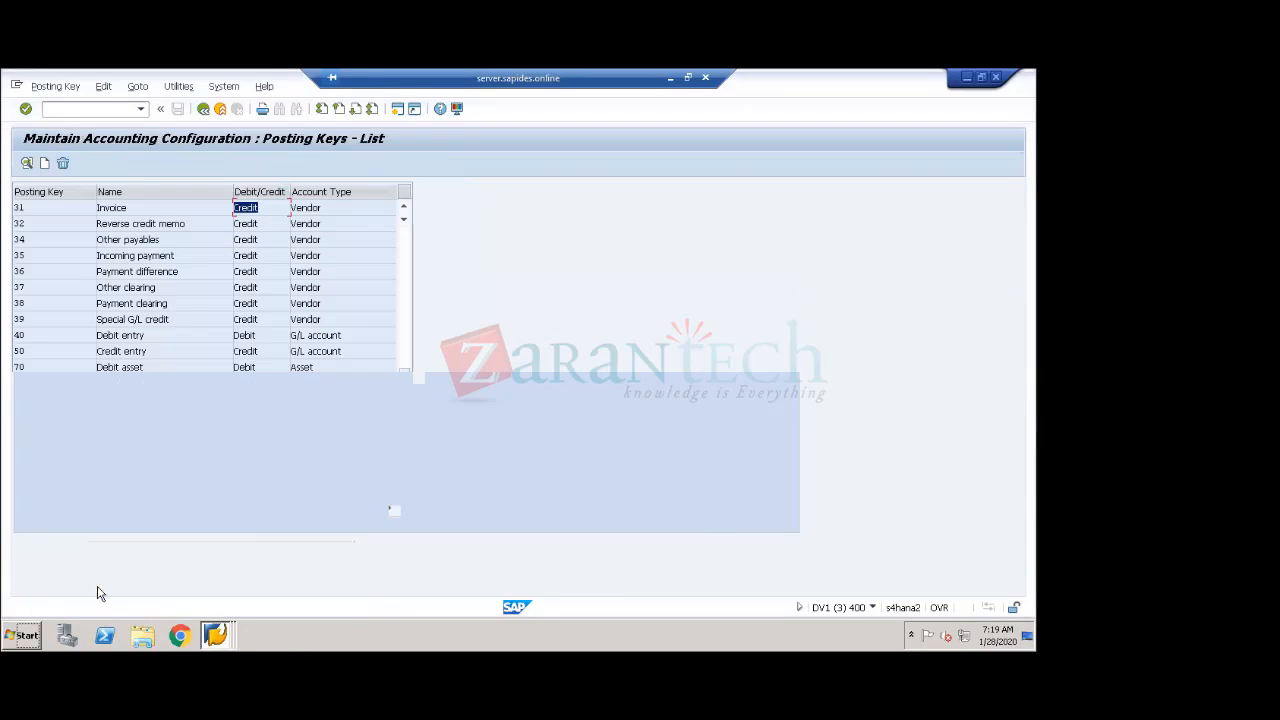
click(672, 83)
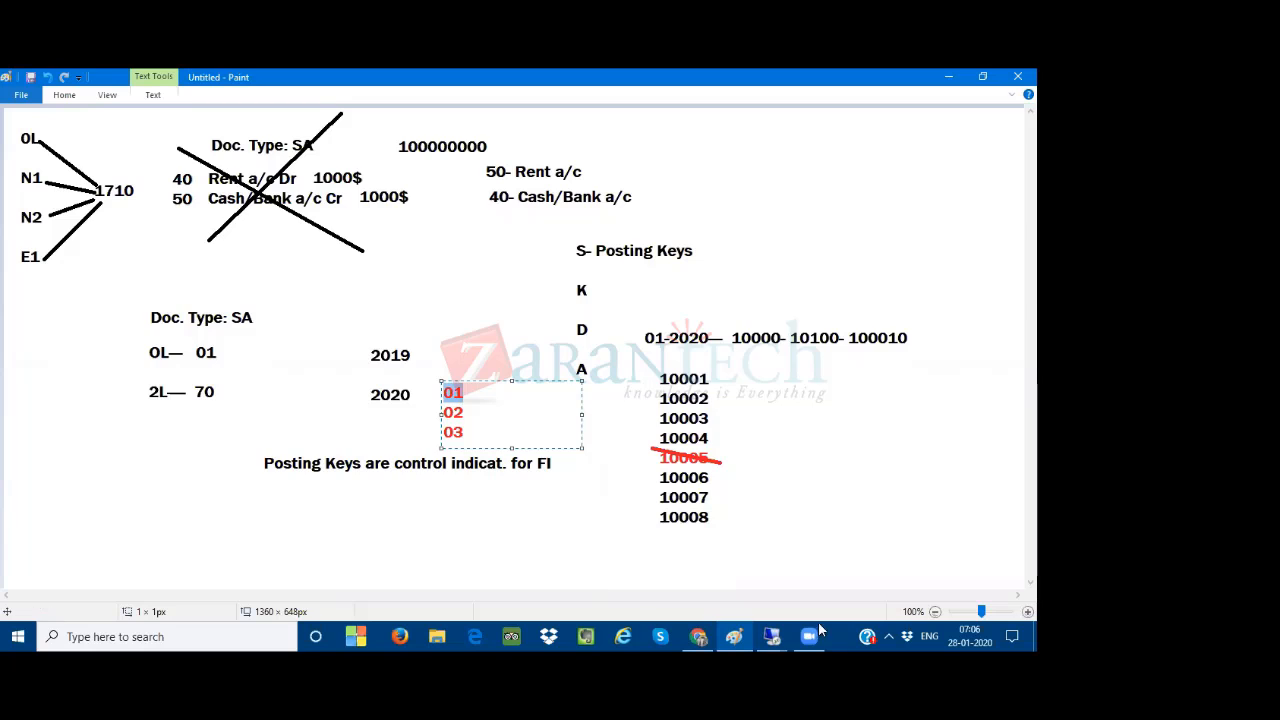
click(786, 632)
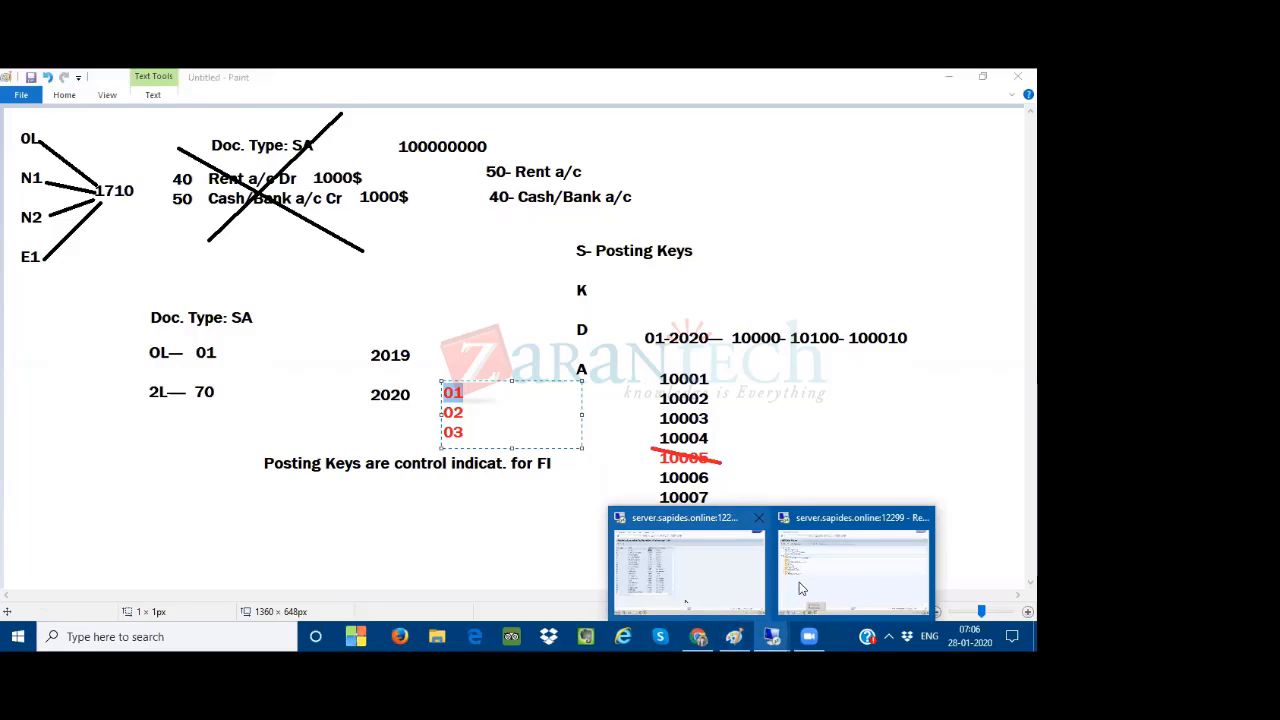
click(800, 588)
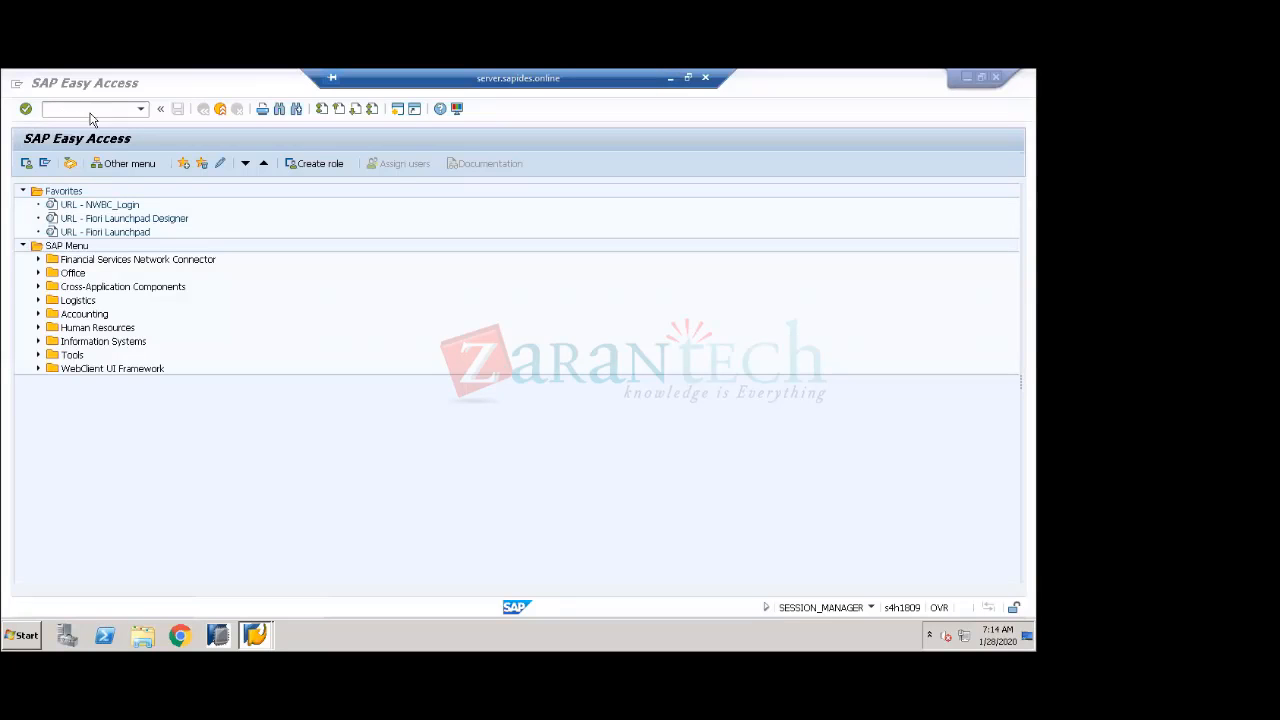
click(670, 78)
click(769, 635)
click(688, 592)
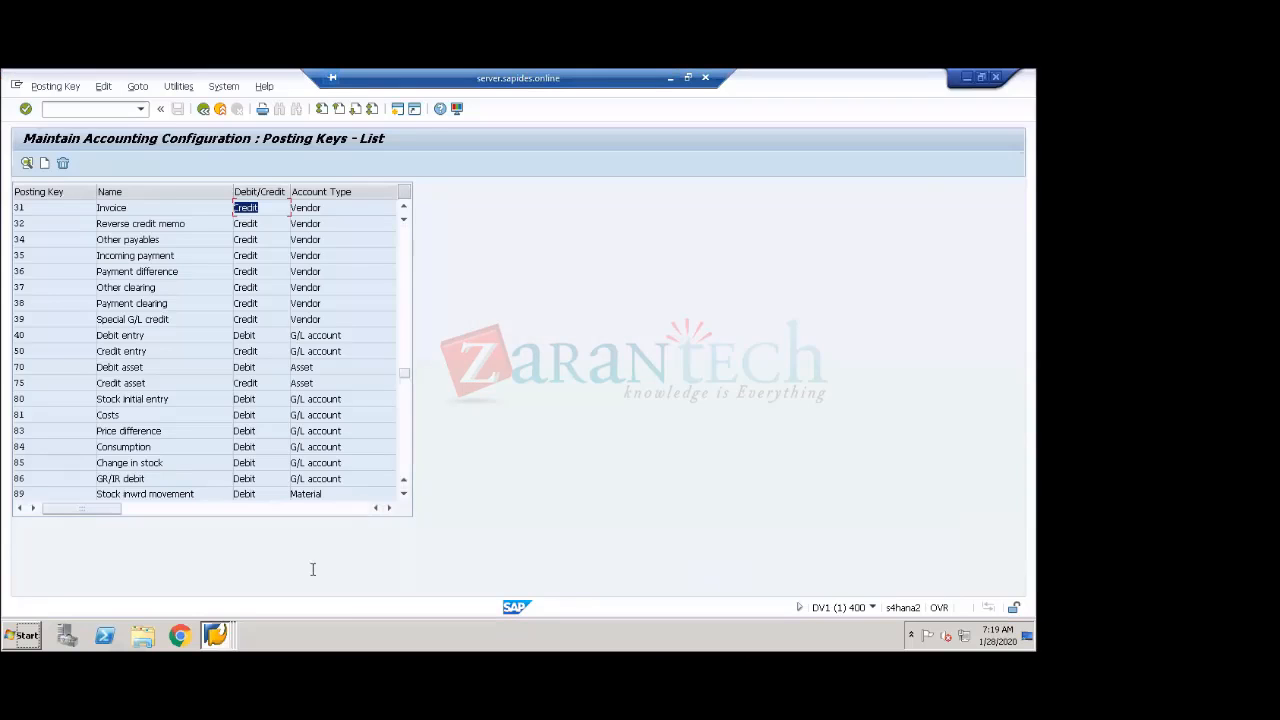
click(221, 636)
click(221, 603)
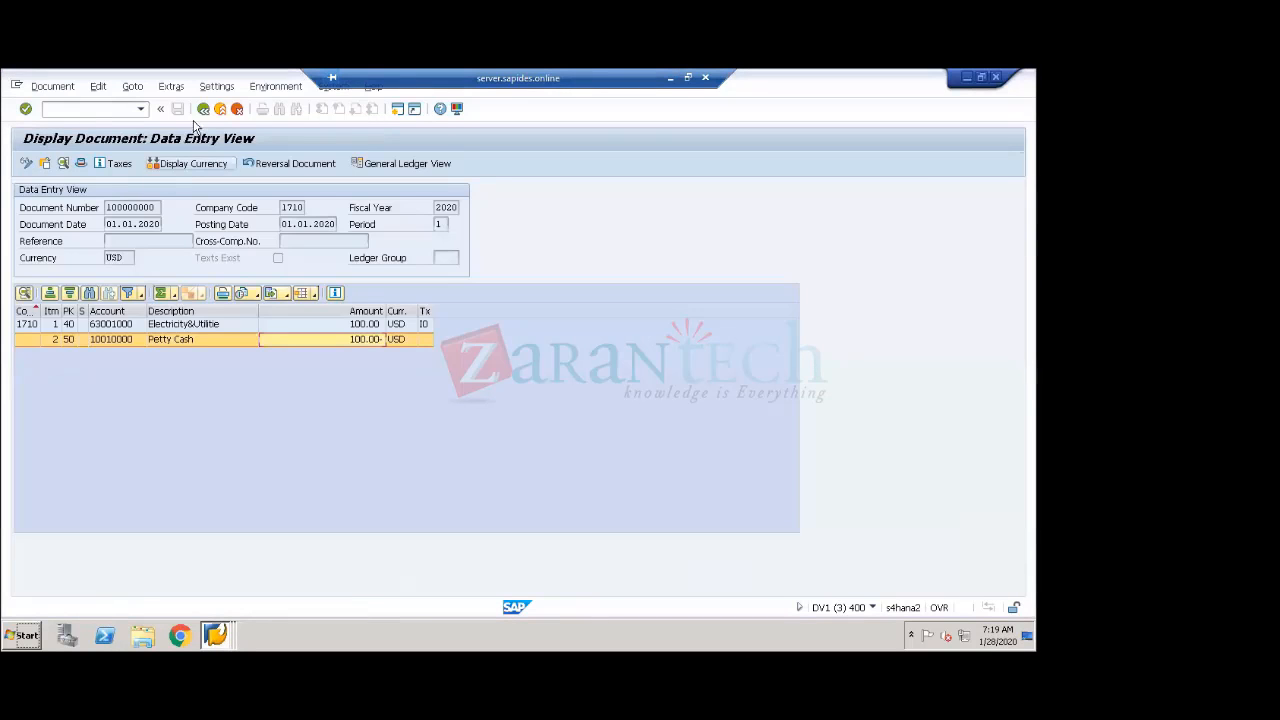
- Leave the displayed document, start transaction F-02 and set the document date to 01.01.2020
click(203, 108)
click(45, 108)
text(/NF-02)
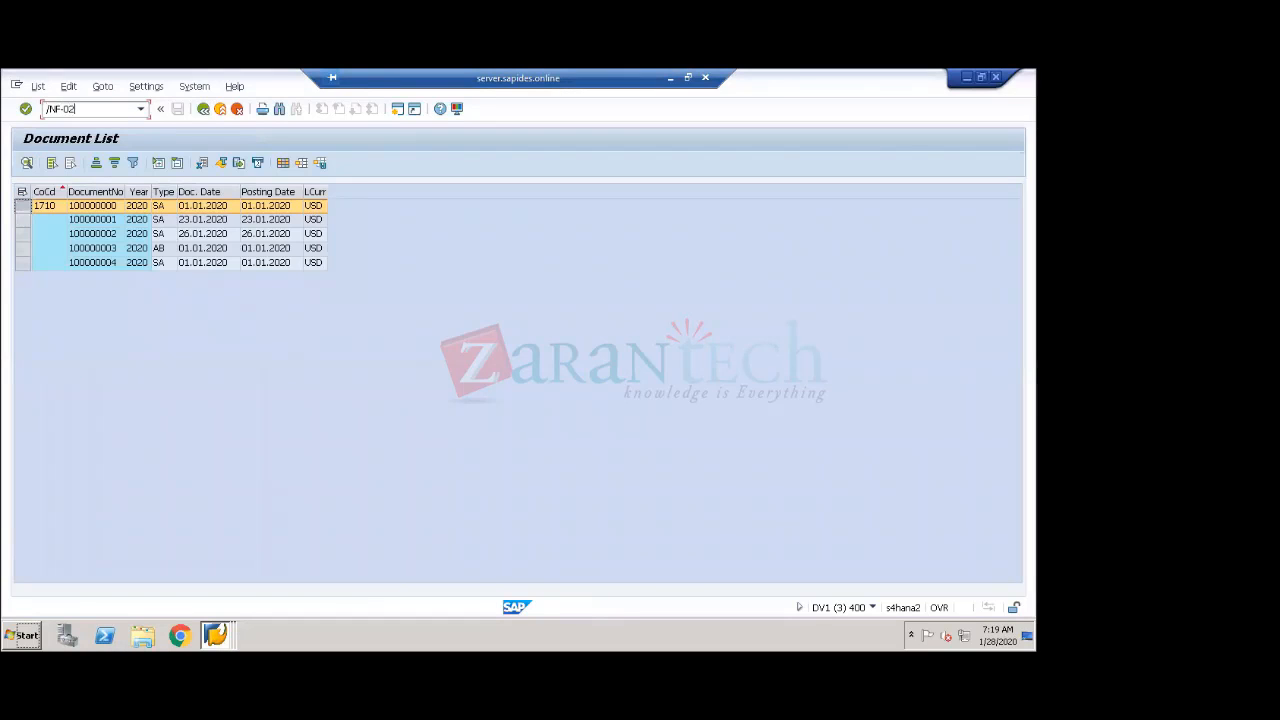
key(Return)
click(135, 190)
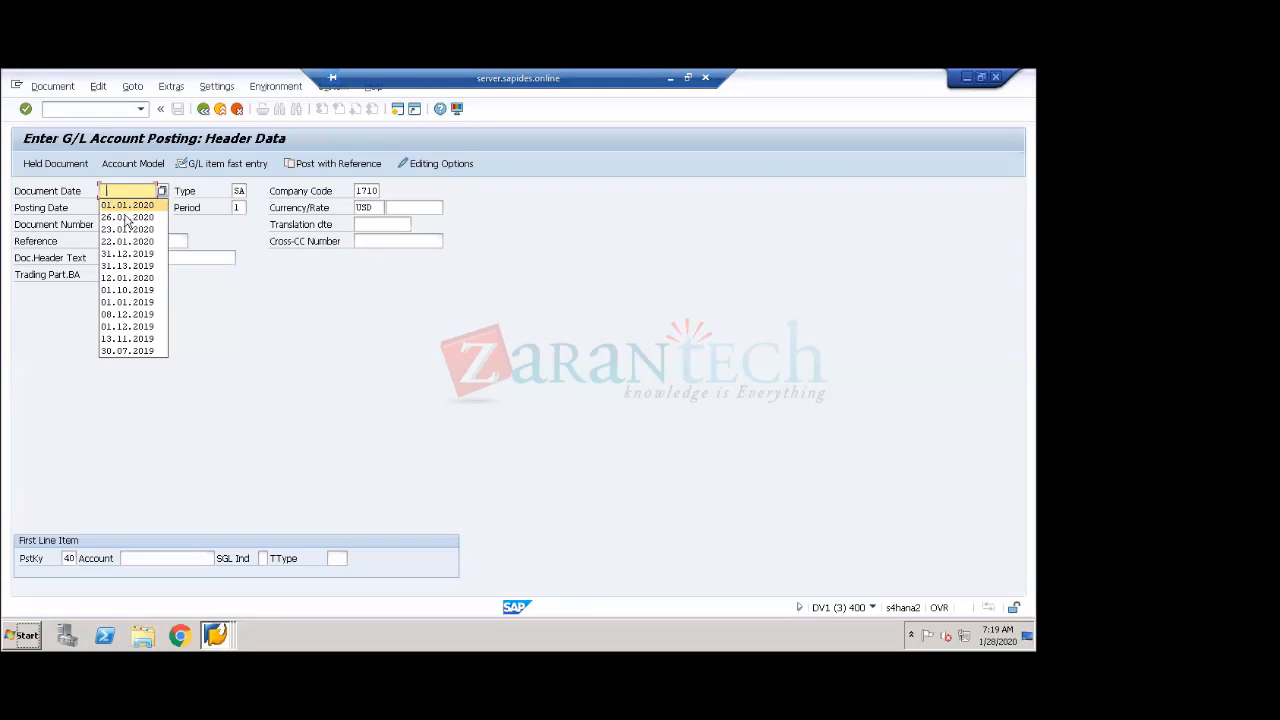
click(127, 205)
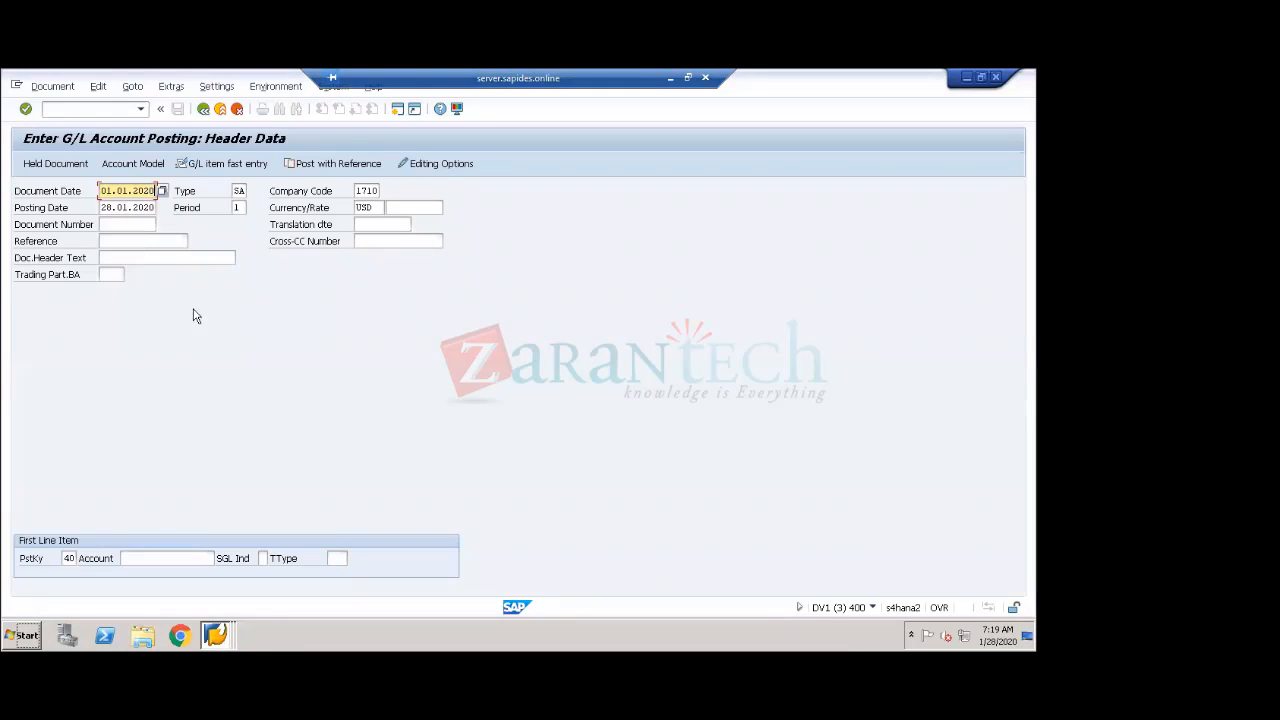
- Choose the Electricity and other Utilities account for the first line item under posting key 40 and proceed to its item entry
click(152, 556)
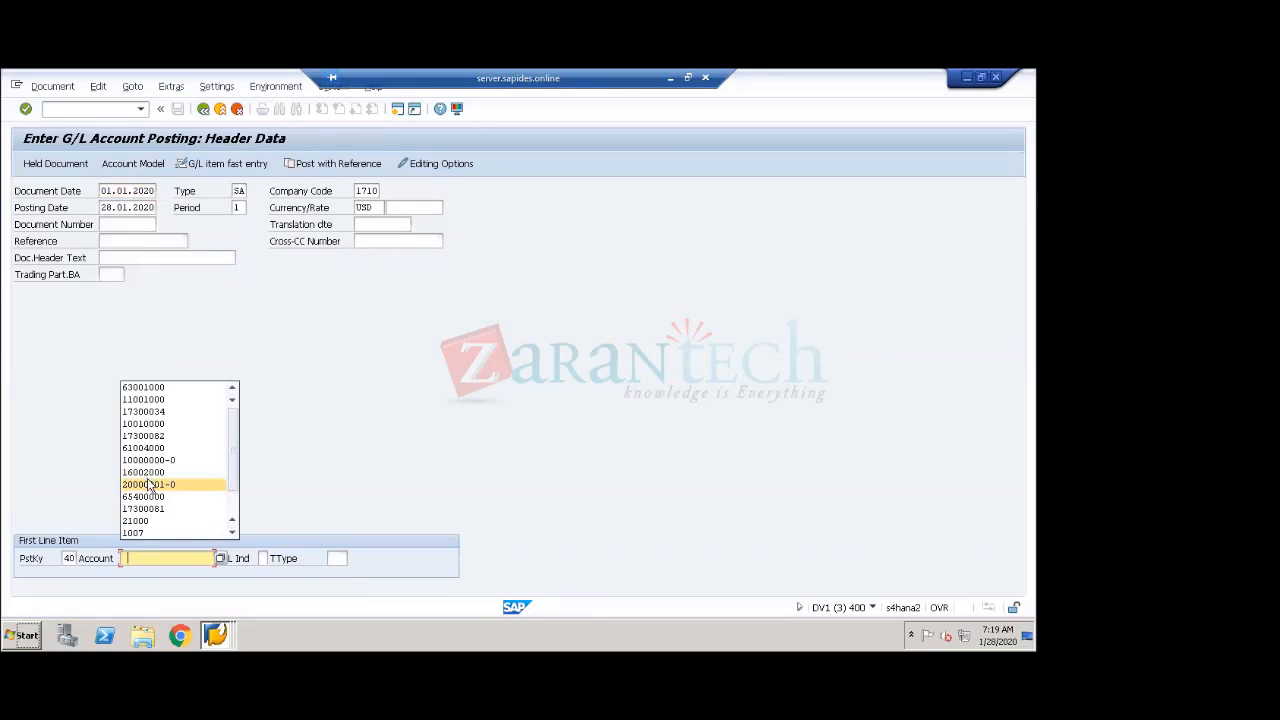
click(143, 387)
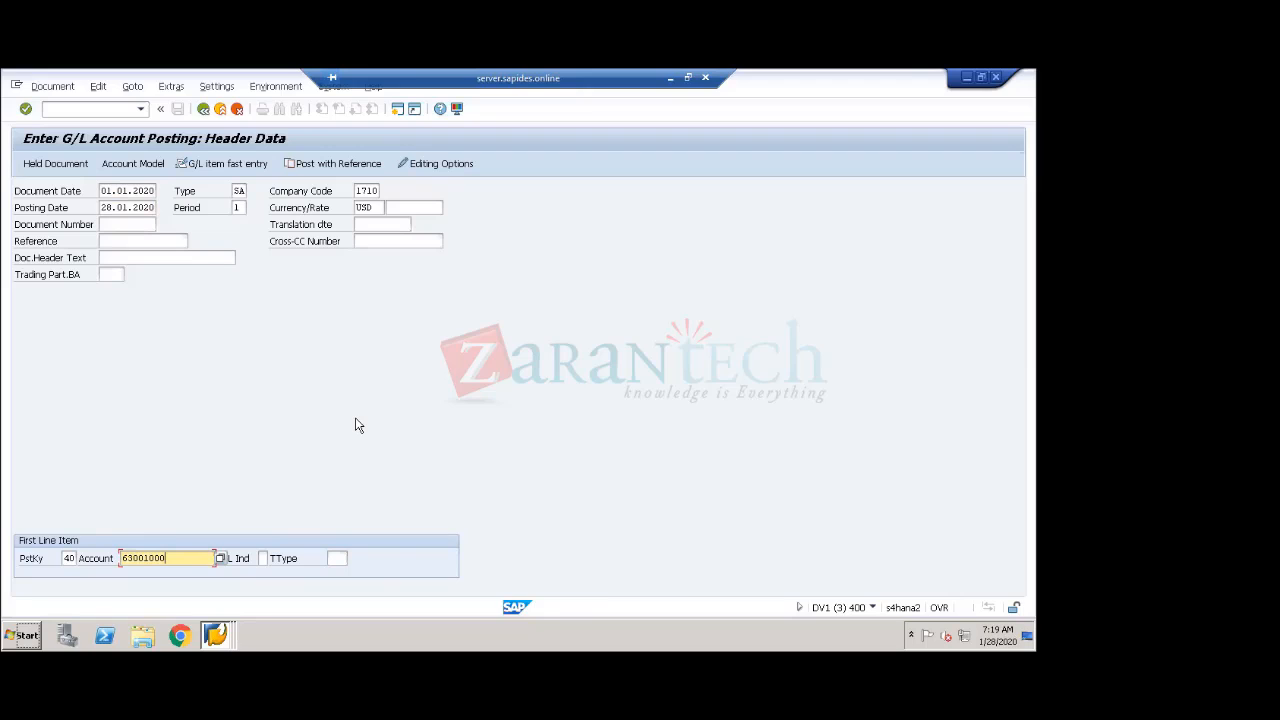
key(Return)
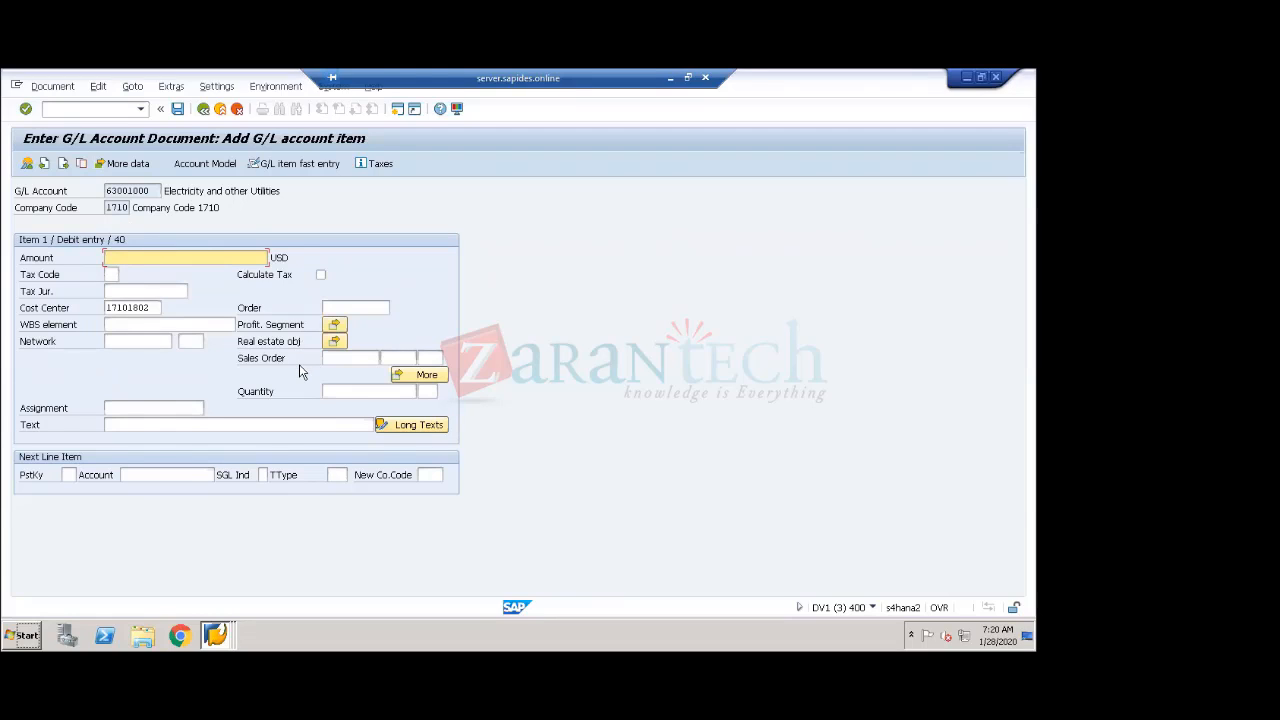
- Examine the entry fields of the debit item, from tax code and cost center to network and sales order, and its G/L account
click(109, 278)
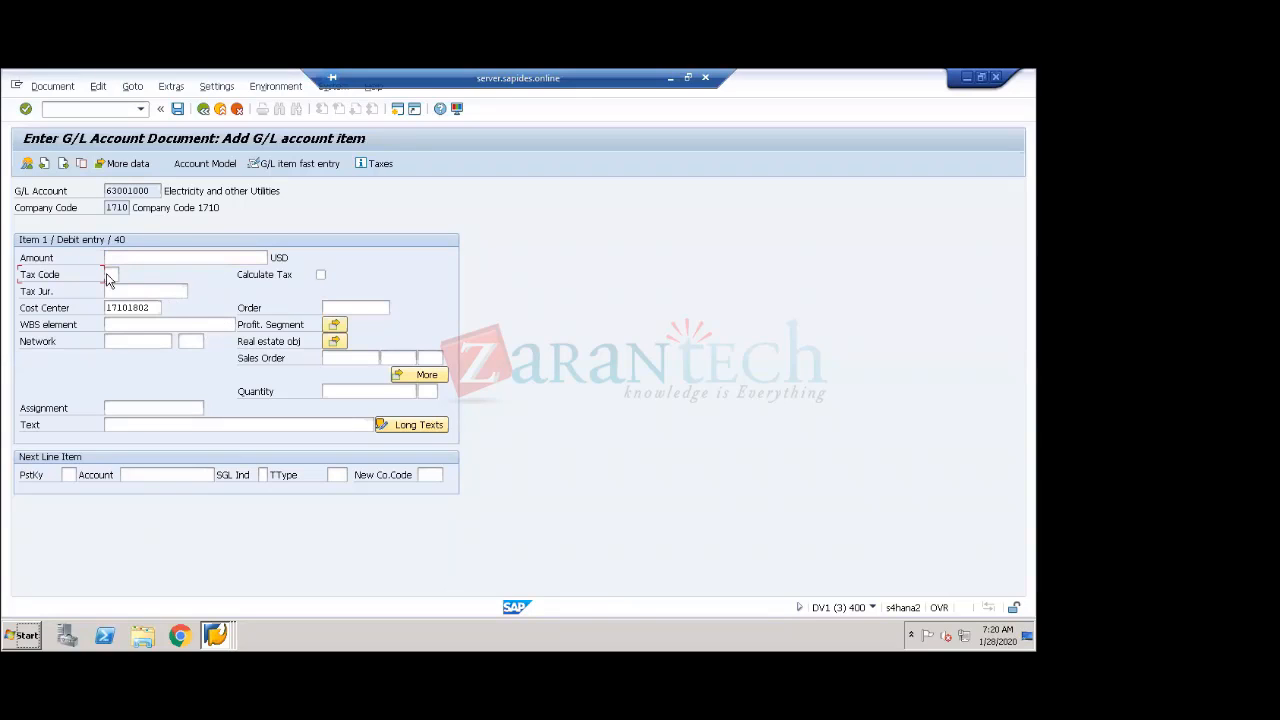
click(138, 293)
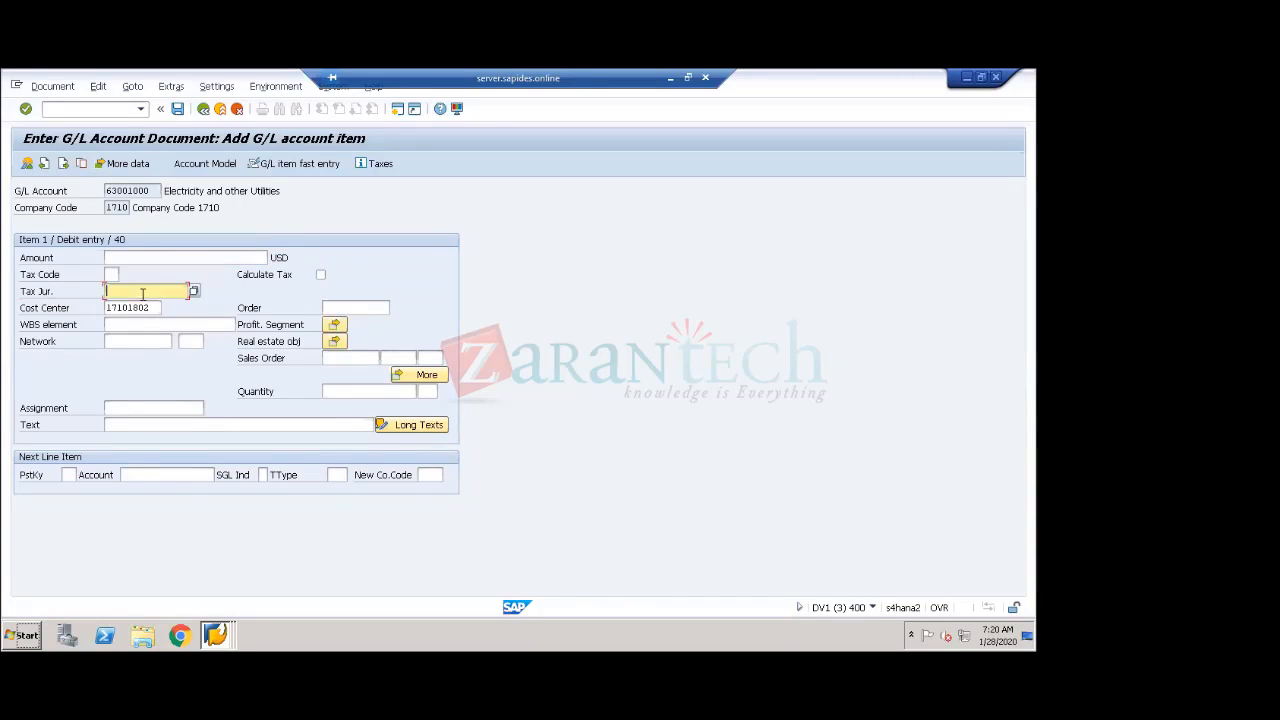
click(120, 308)
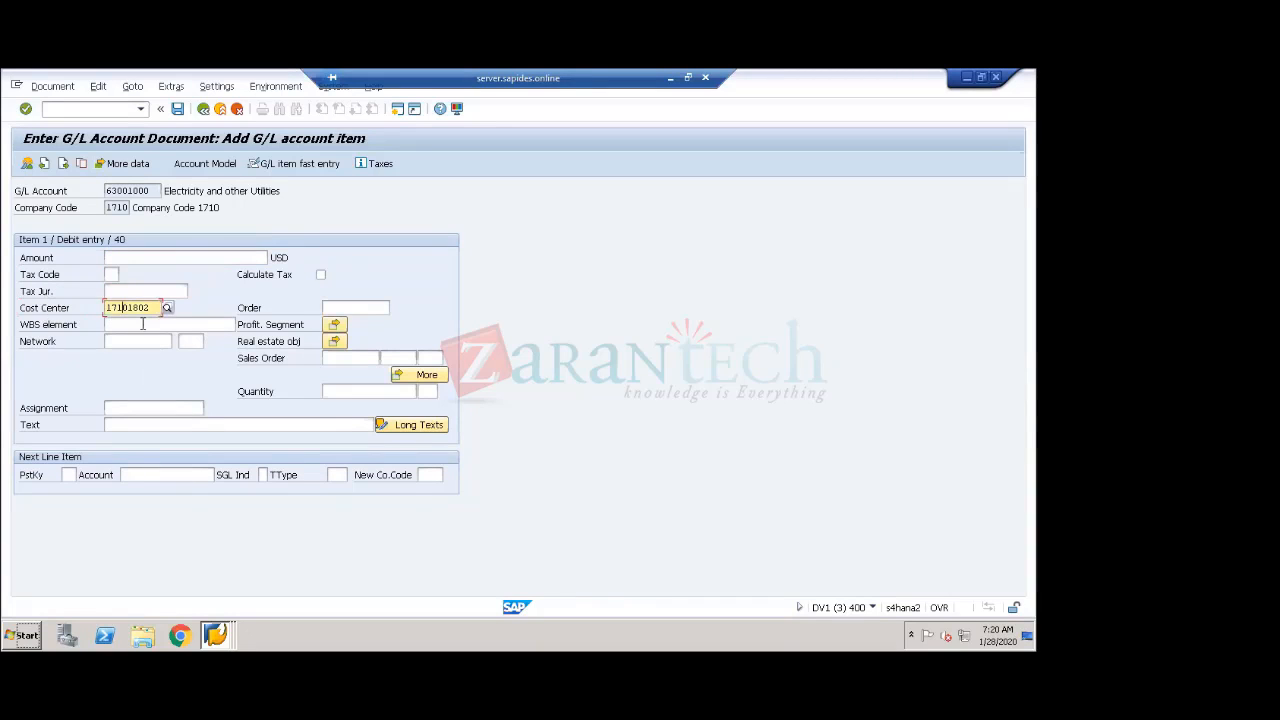
click(44, 340)
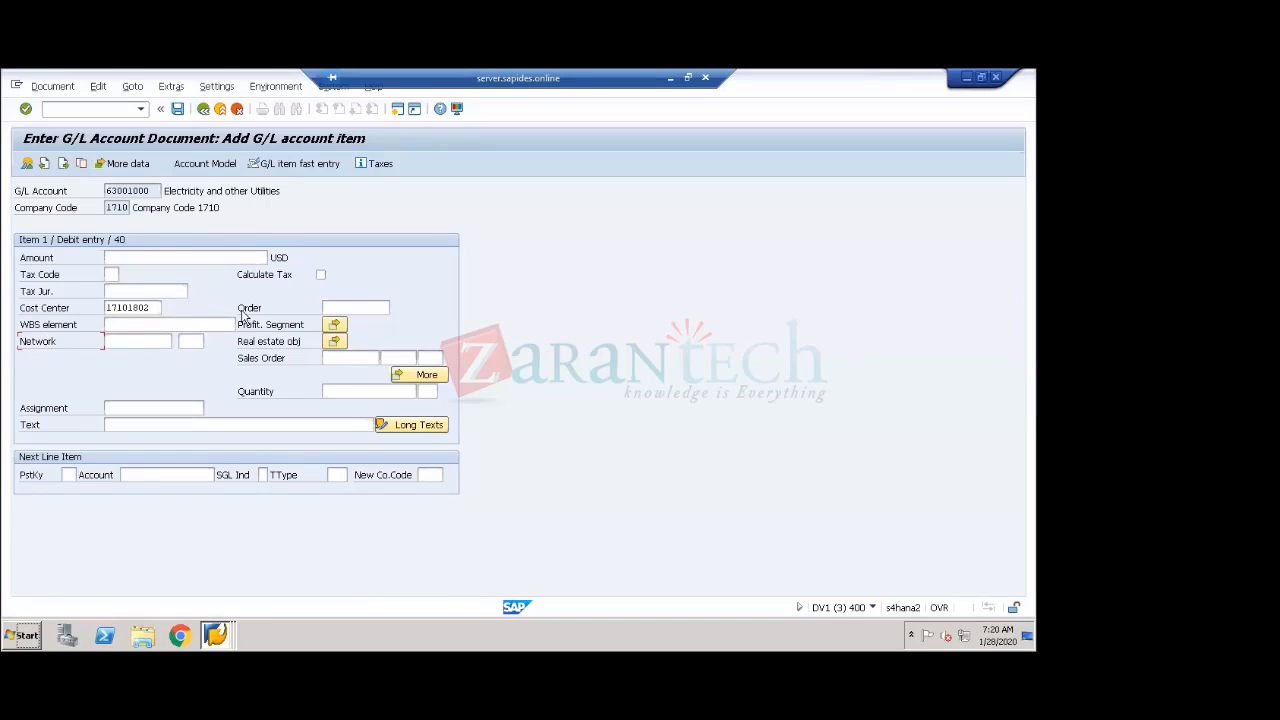
click(258, 342)
click(255, 365)
click(150, 190)
drag(150, 190, 92, 190)
- Open the field status maintenance of posting key 40 from the posting keys configuration list
click(215, 636)
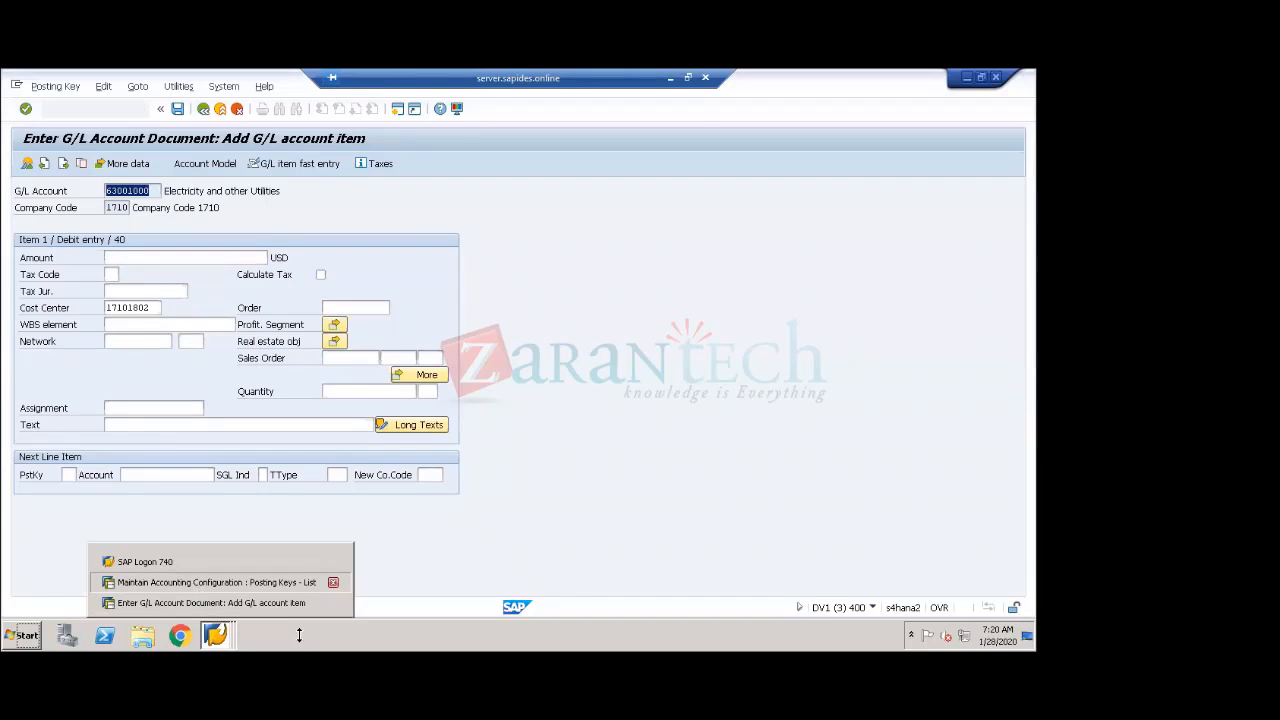
click(242, 582)
click(225, 640)
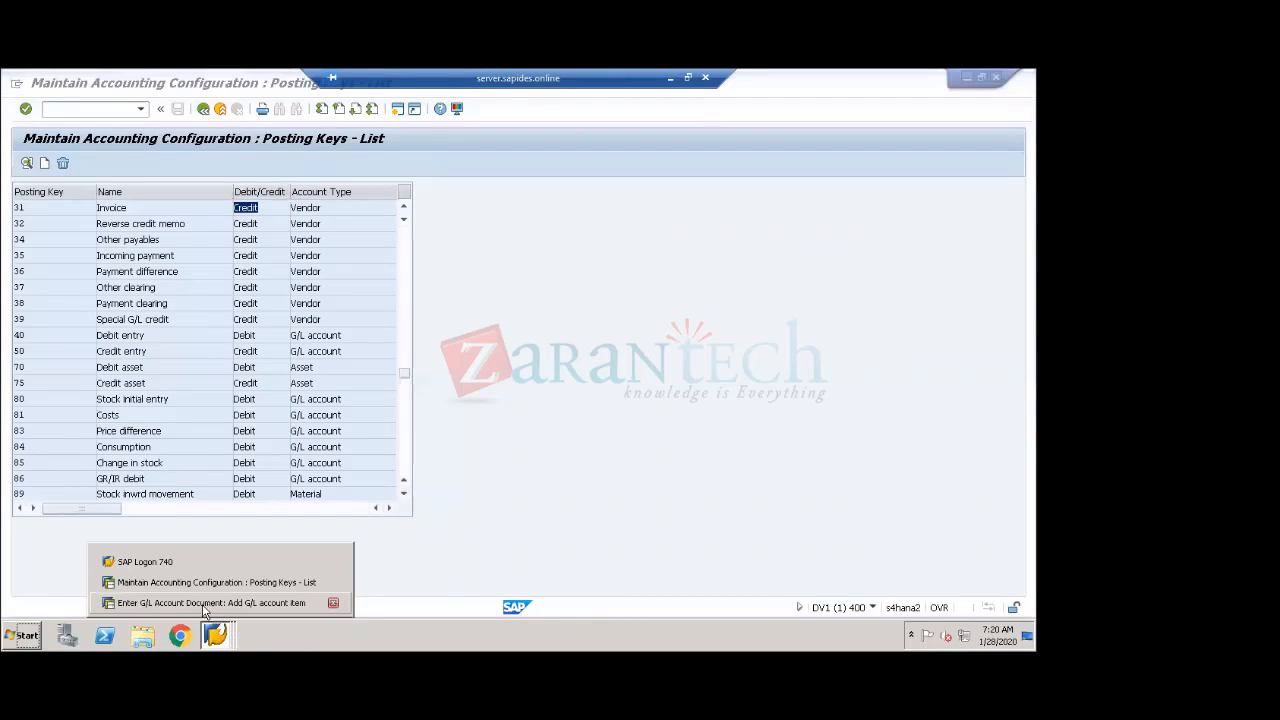
click(202, 604)
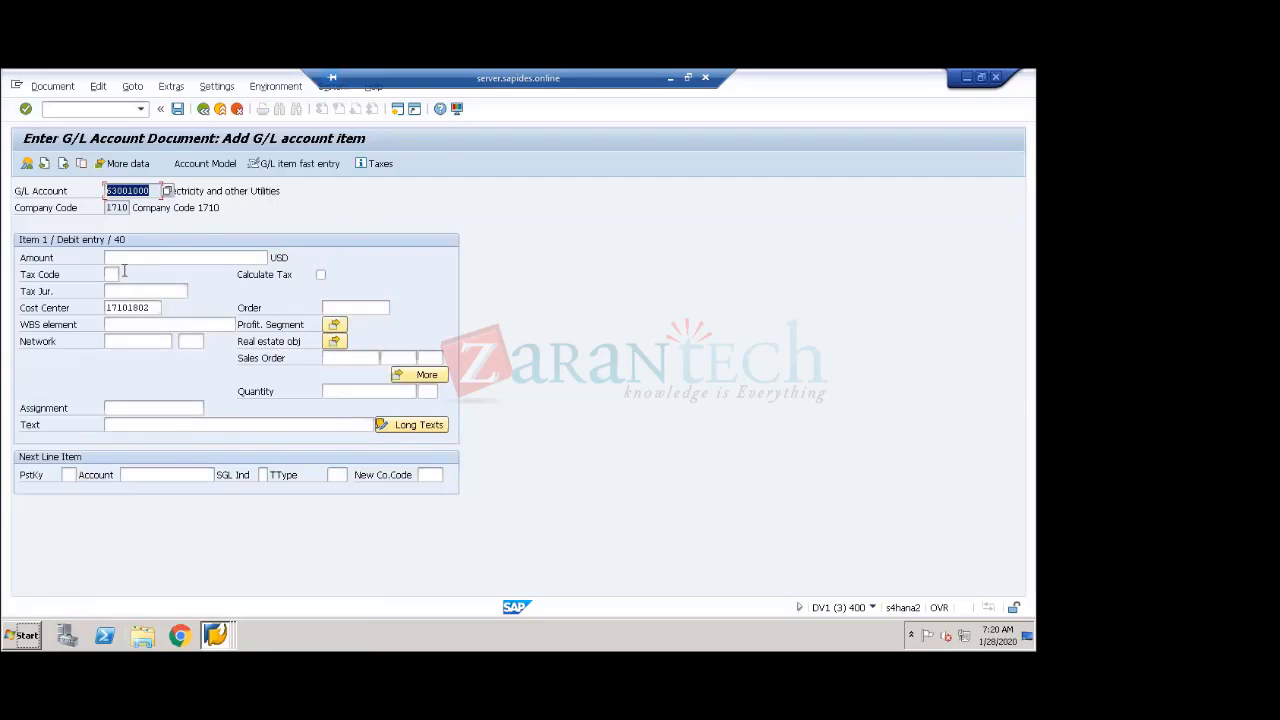
click(217, 637)
click(195, 584)
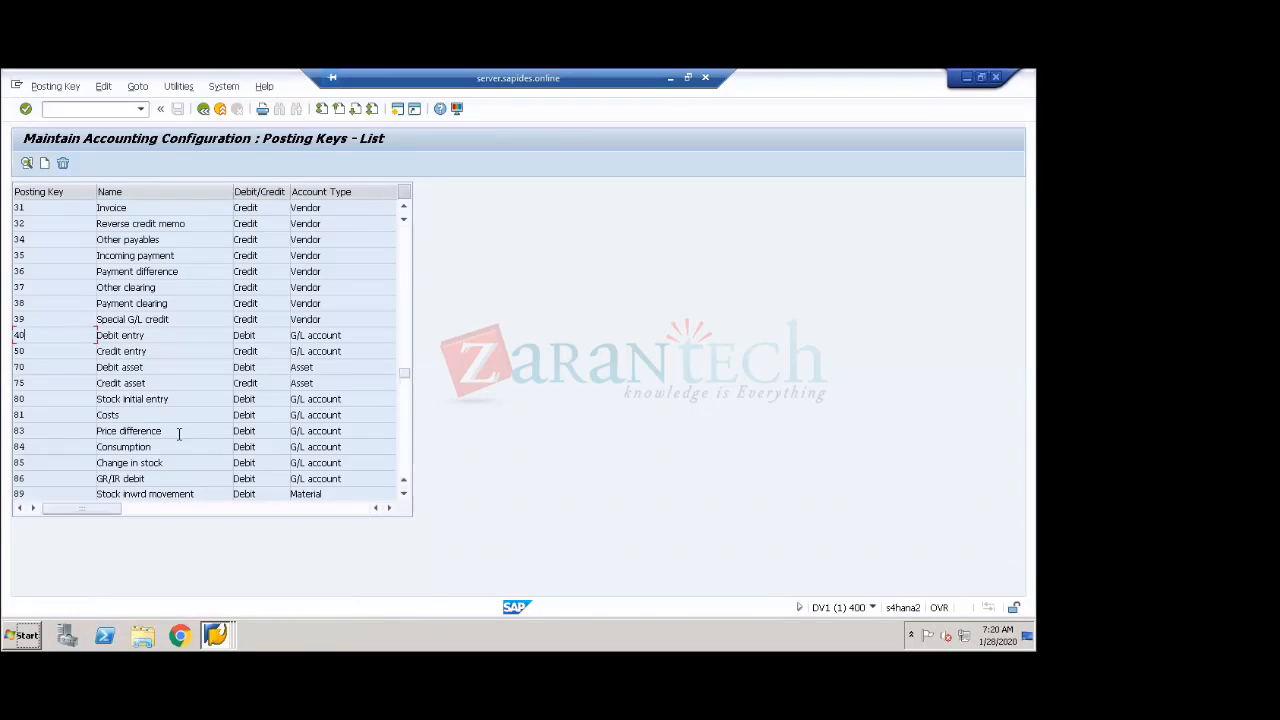
click(26, 165)
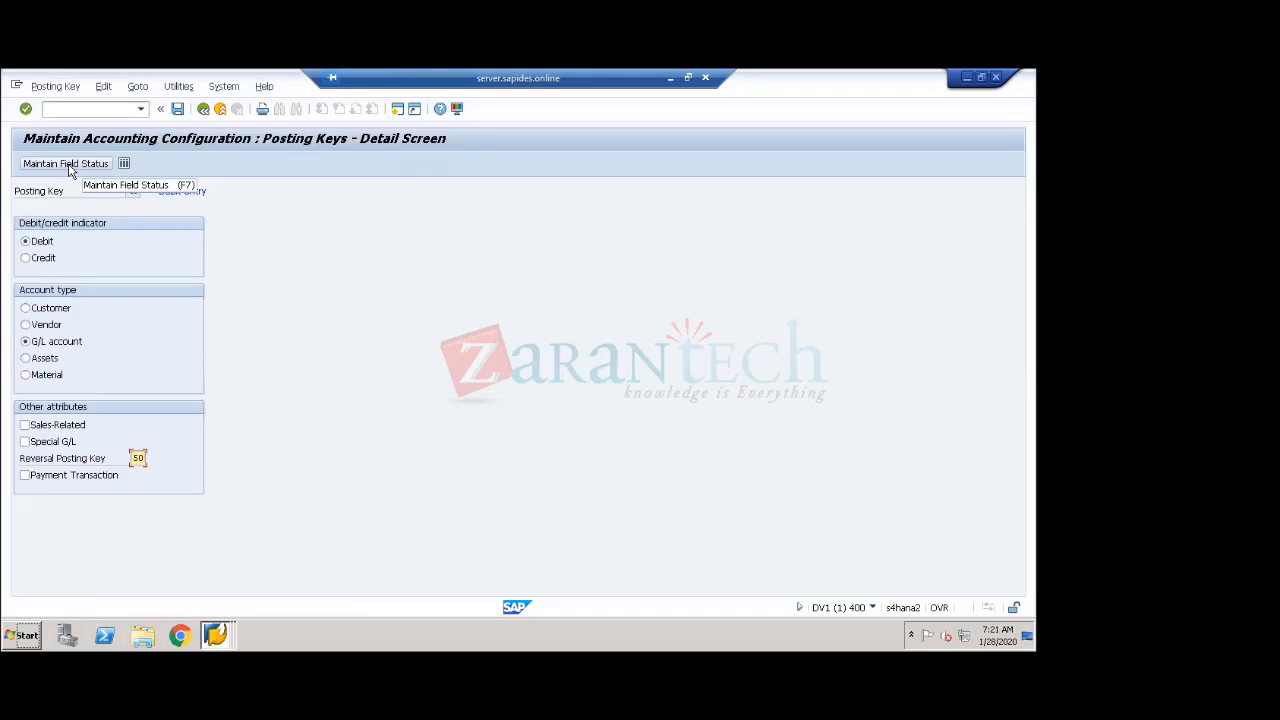
click(66, 164)
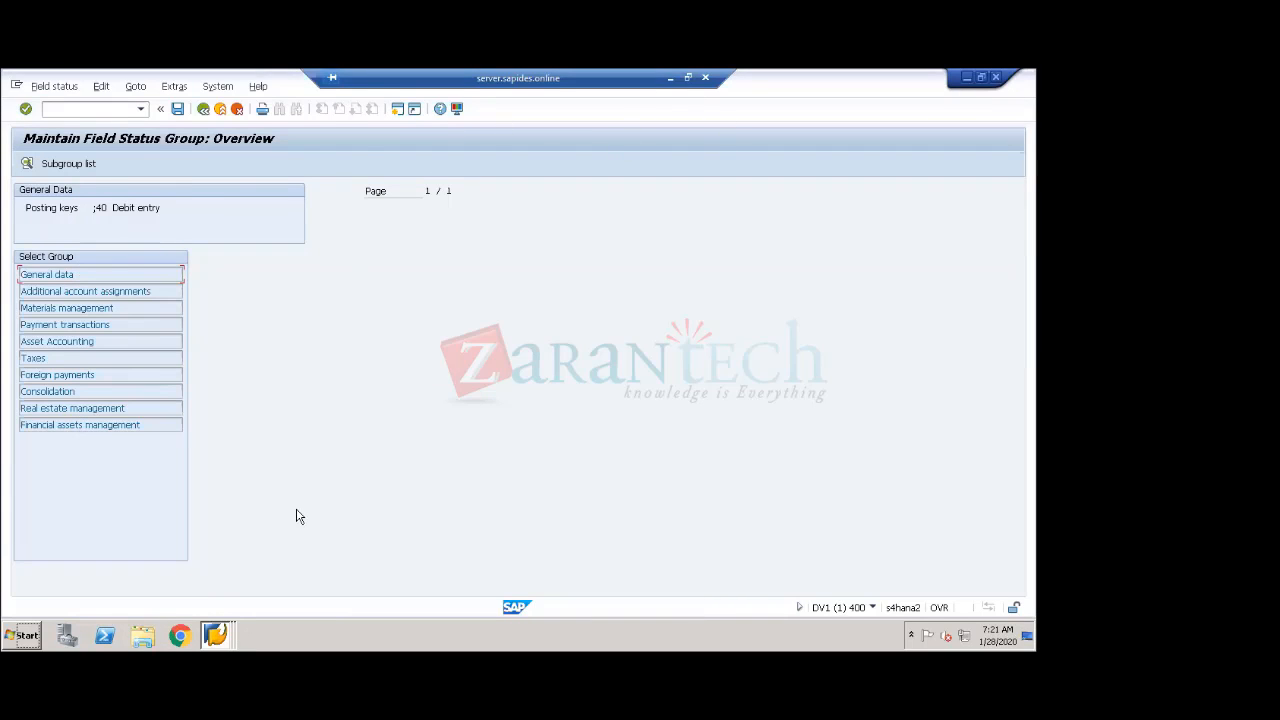
- Open the Additional account assignments group in posting key 40's field status
key(F3)
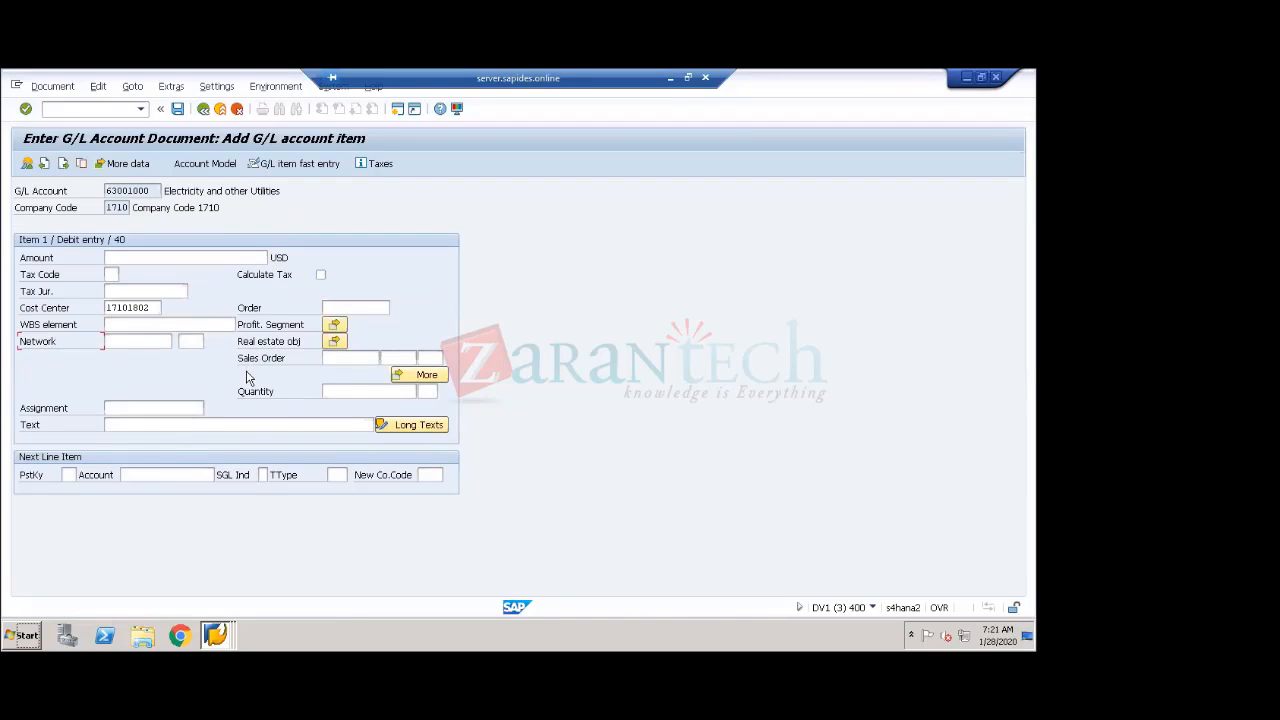
key(alt+Tab)
drag(152, 290, 10, 288)
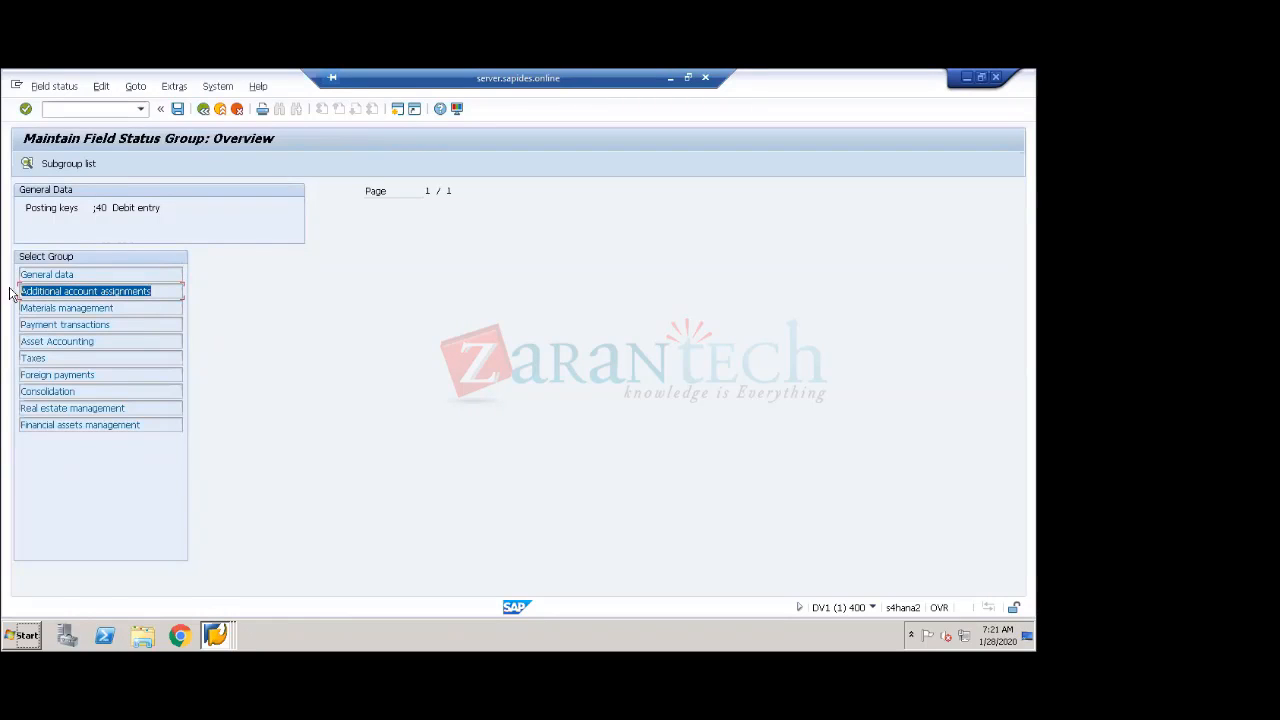
double_click(109, 290)
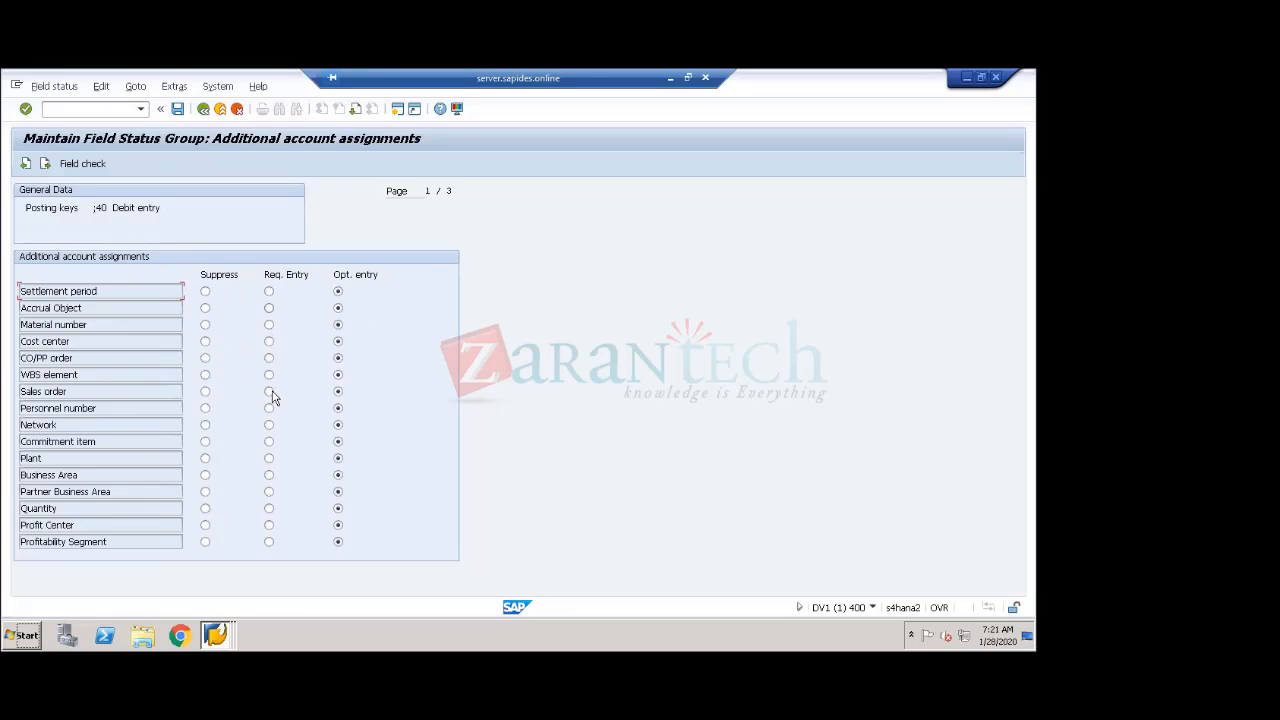
- Compare the field status settings of the additional account assignments with the entry fields of the G/L debit item
key(alt+Tab)
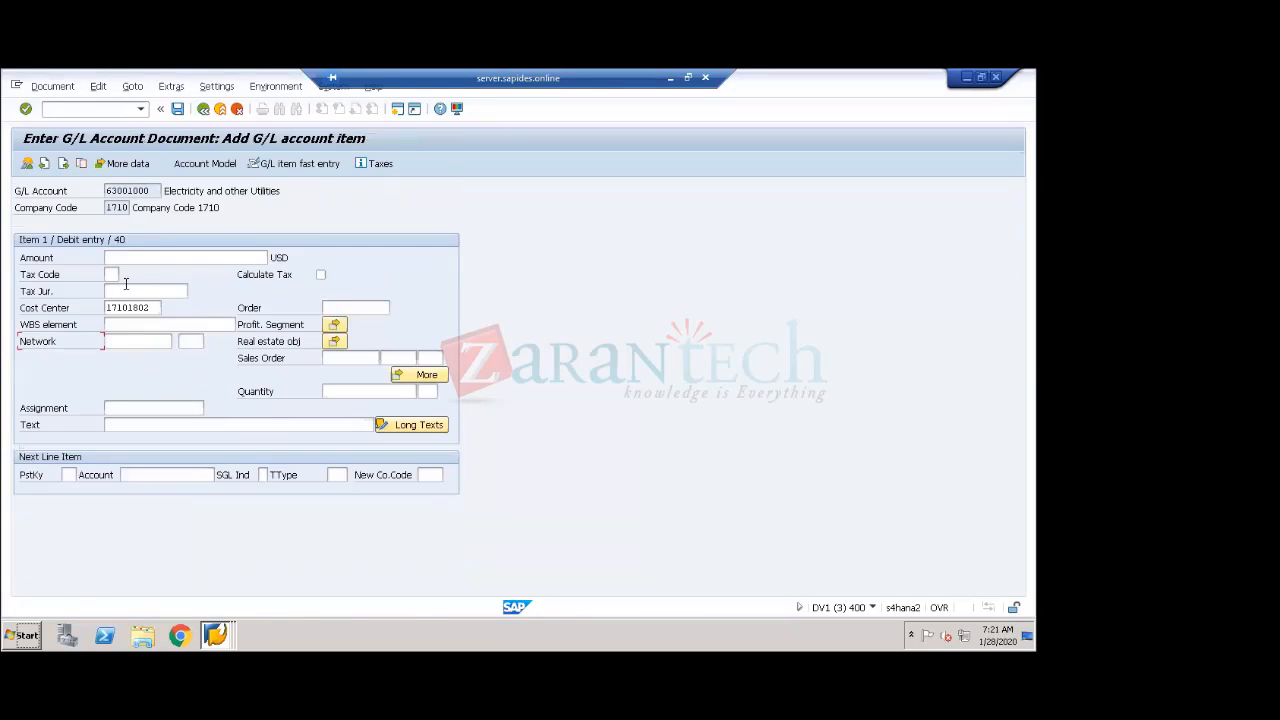
click(139, 256)
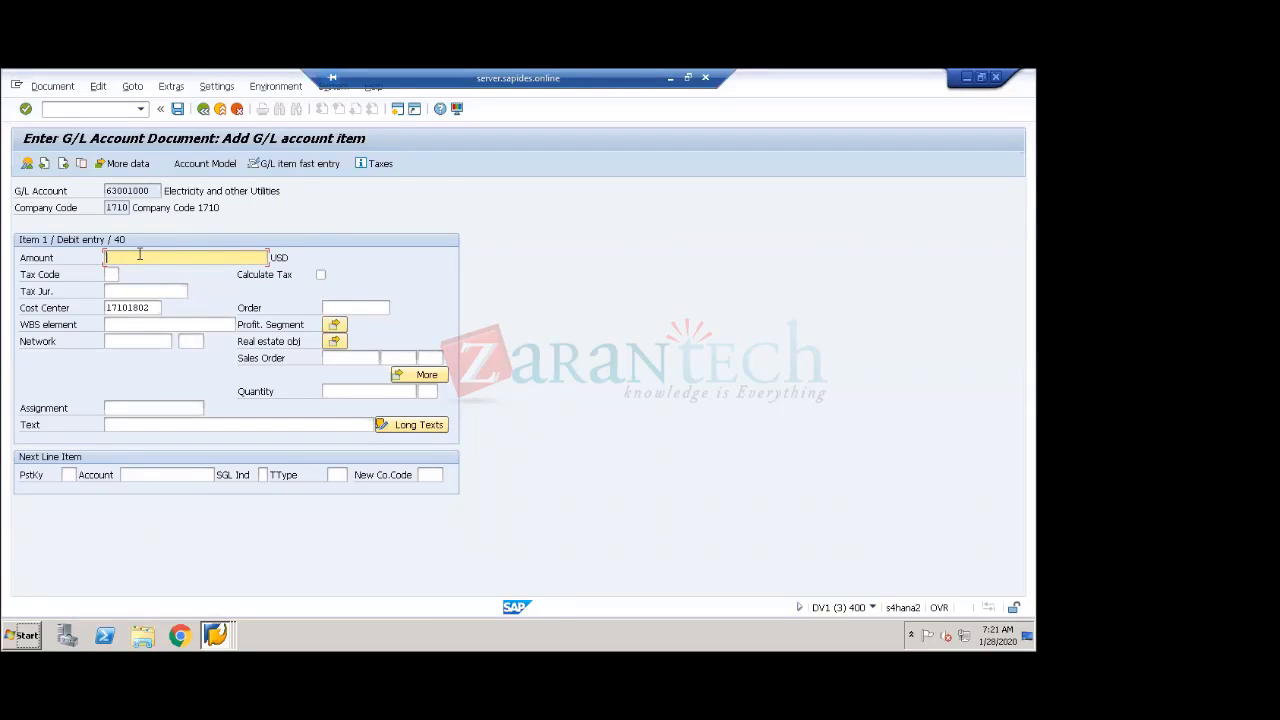
key(alt+Tab)
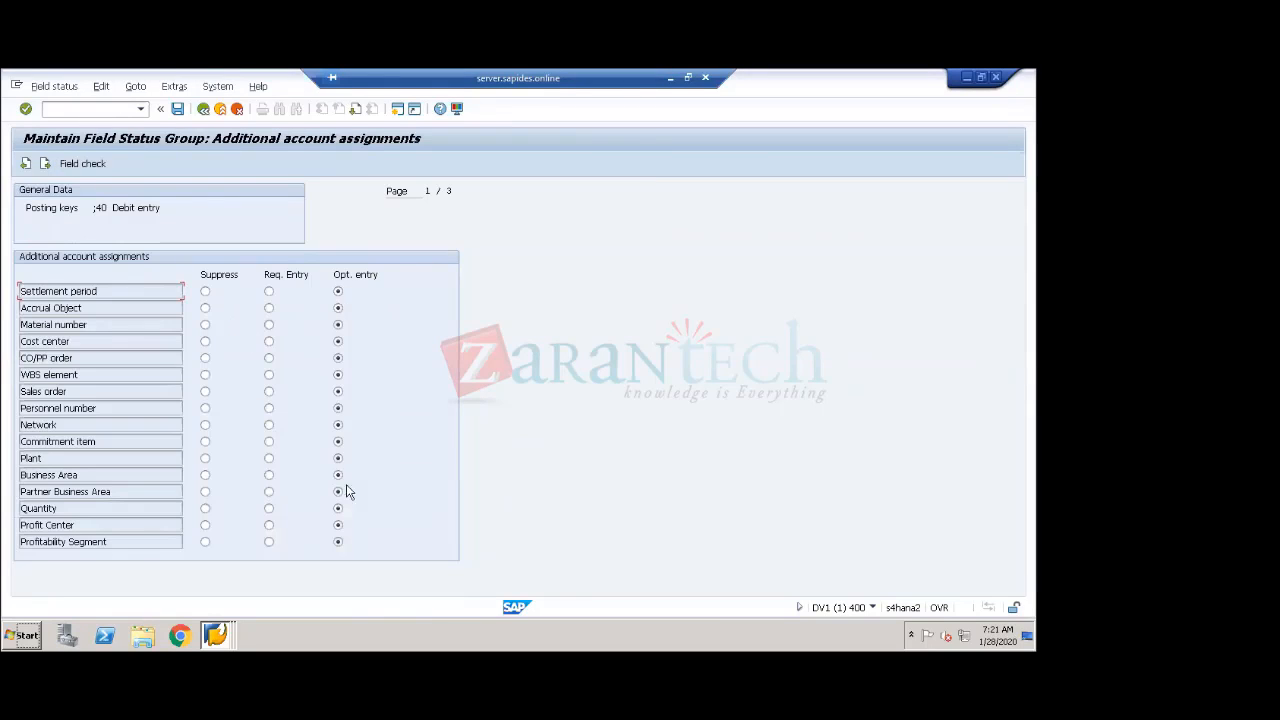
key(alt+Tab)
click(119, 292)
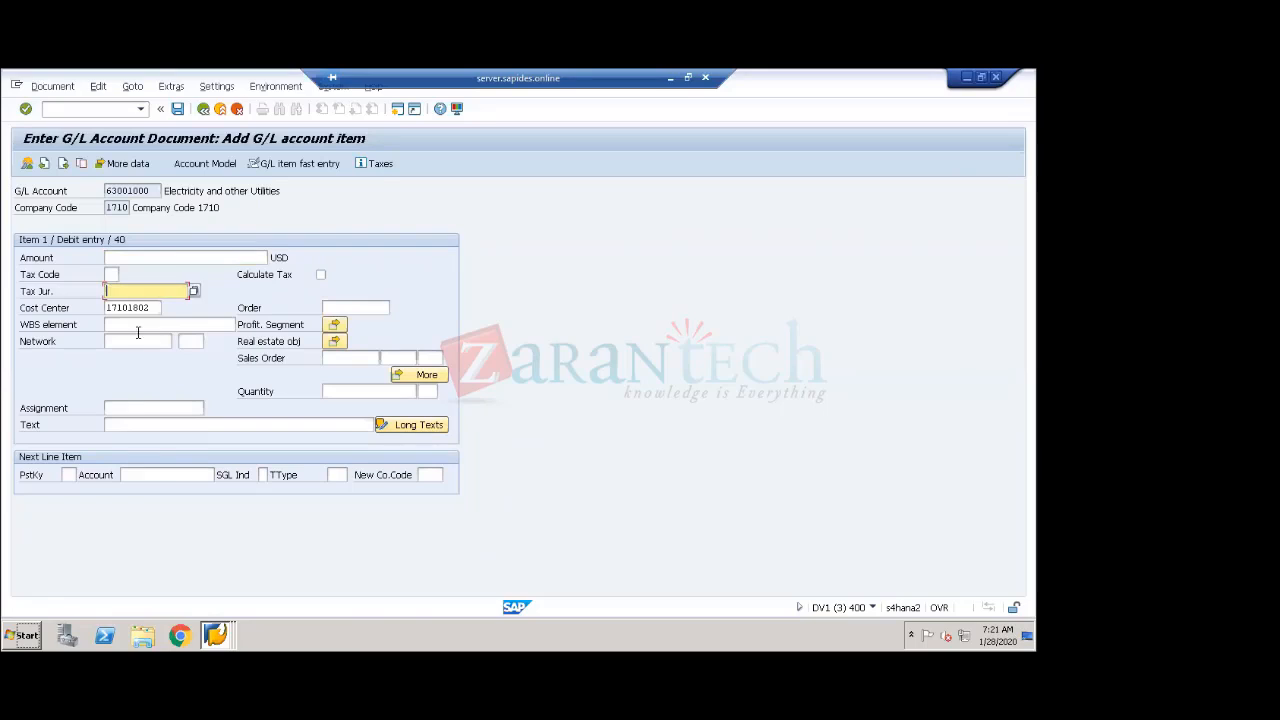
click(138, 340)
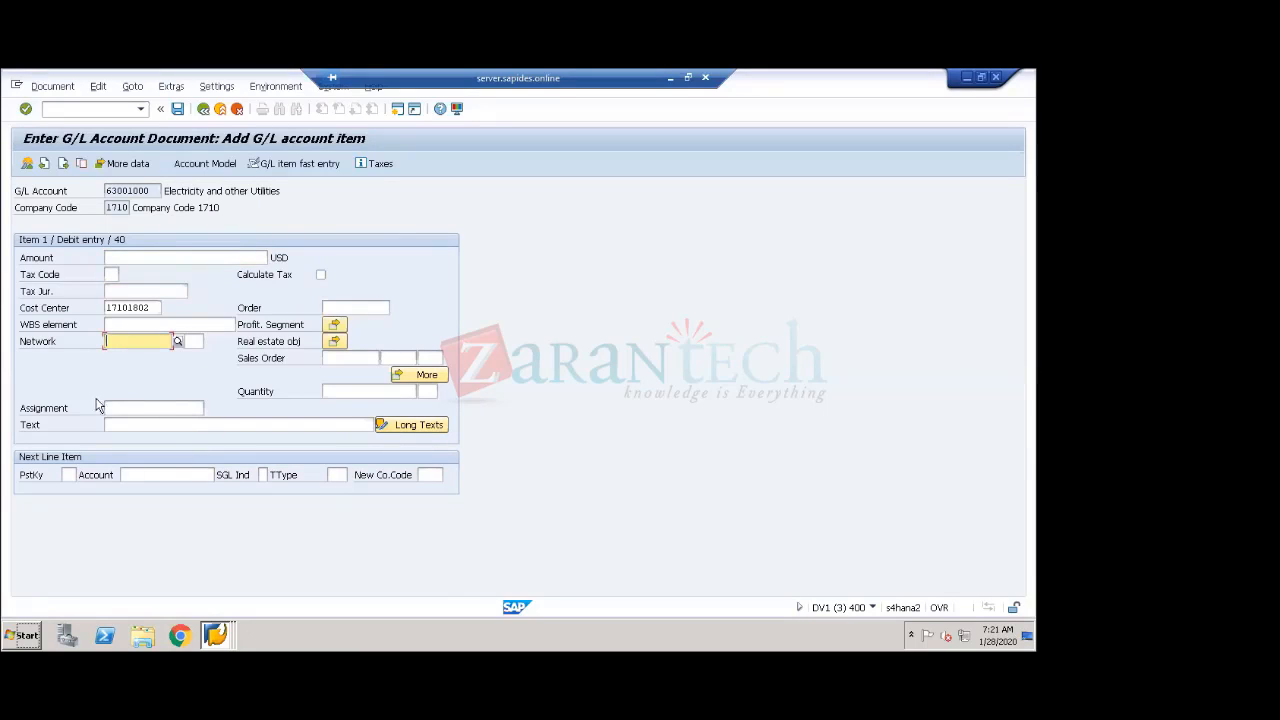
click(112, 258)
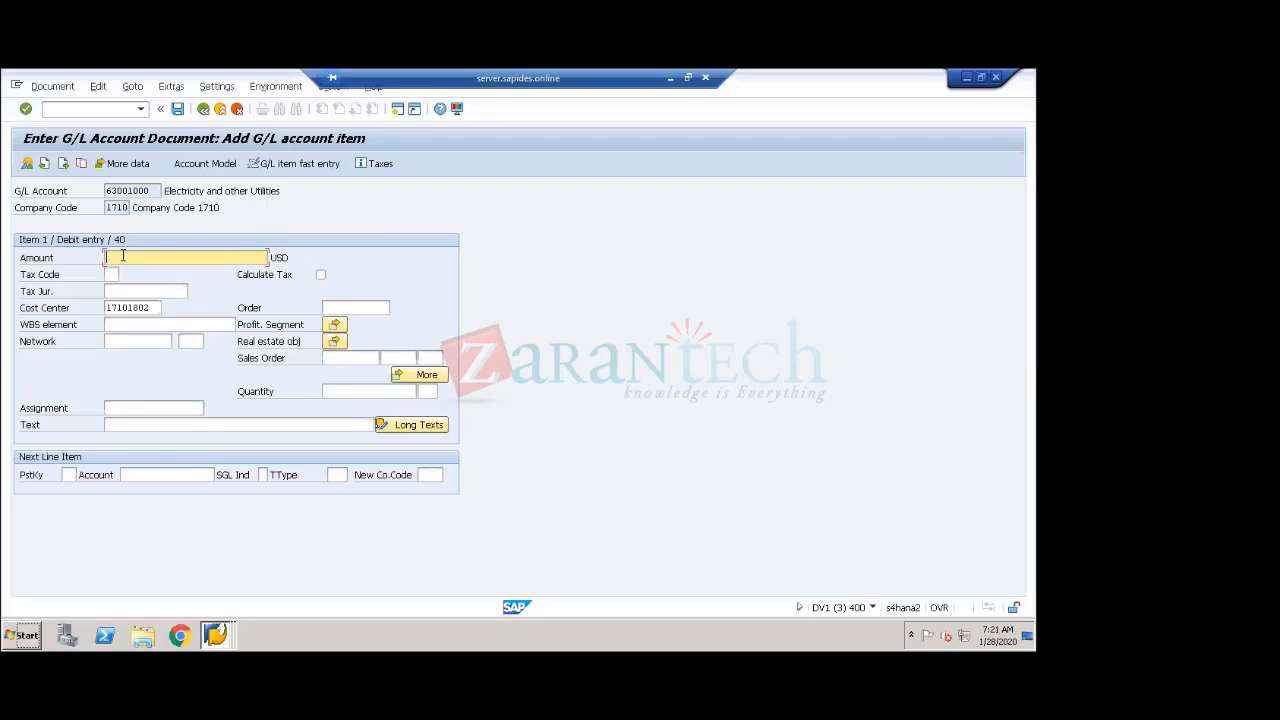
- Set the Sales order and WBS element fields to required entry for posting key 40
key(alt+Tab)
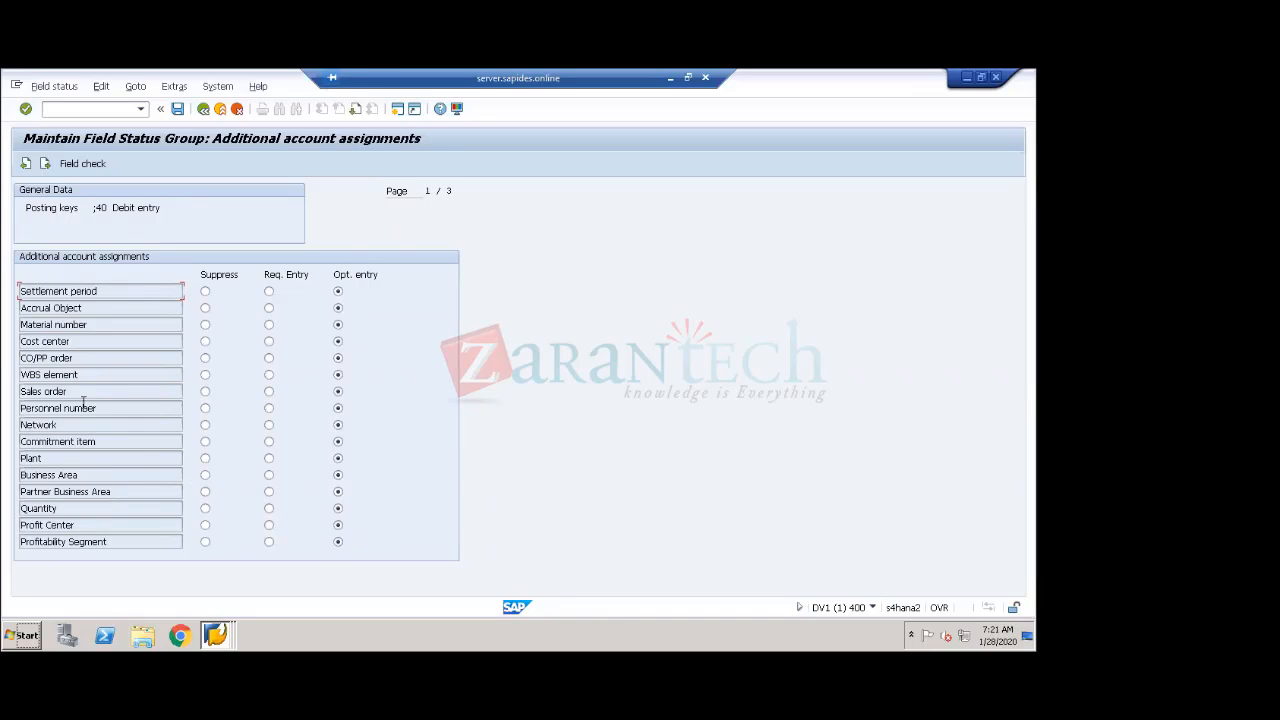
drag(80, 391, 7, 391)
click(269, 392)
click(269, 375)
drag(94, 207, 166, 208)
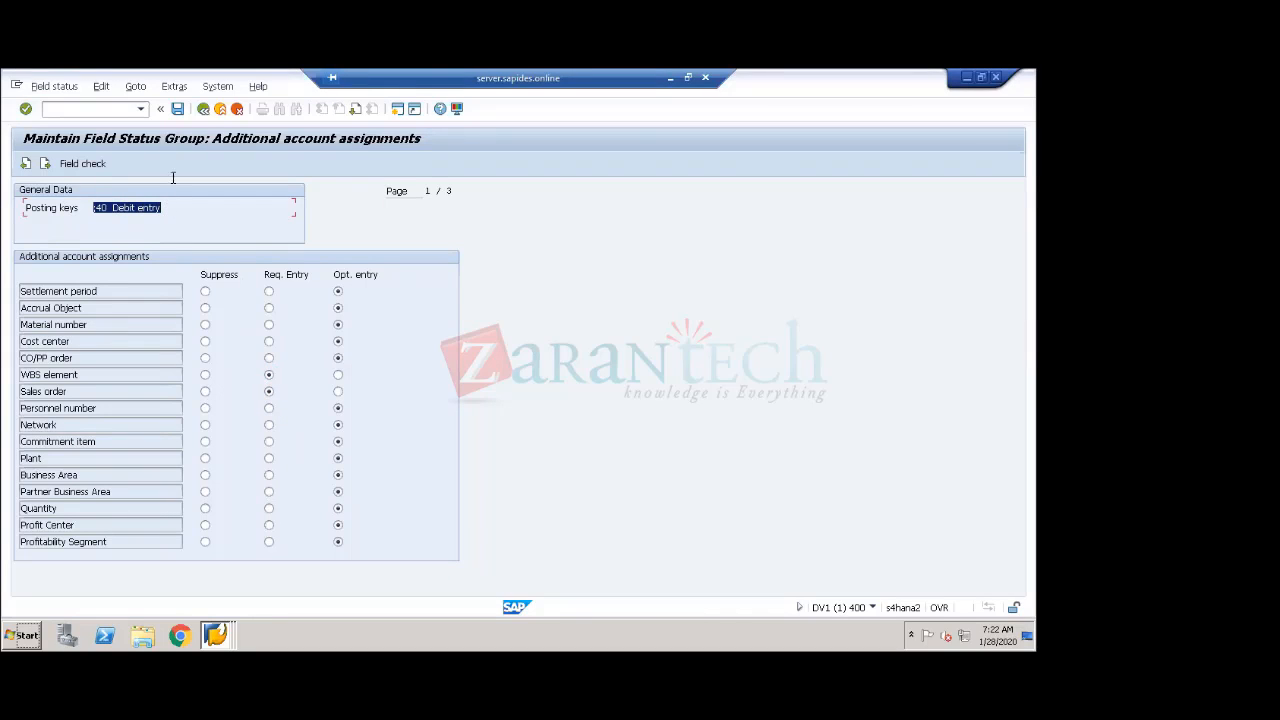
- Save the changed field status of posting key 40 under customizing request DV1K900010
click(177, 108)
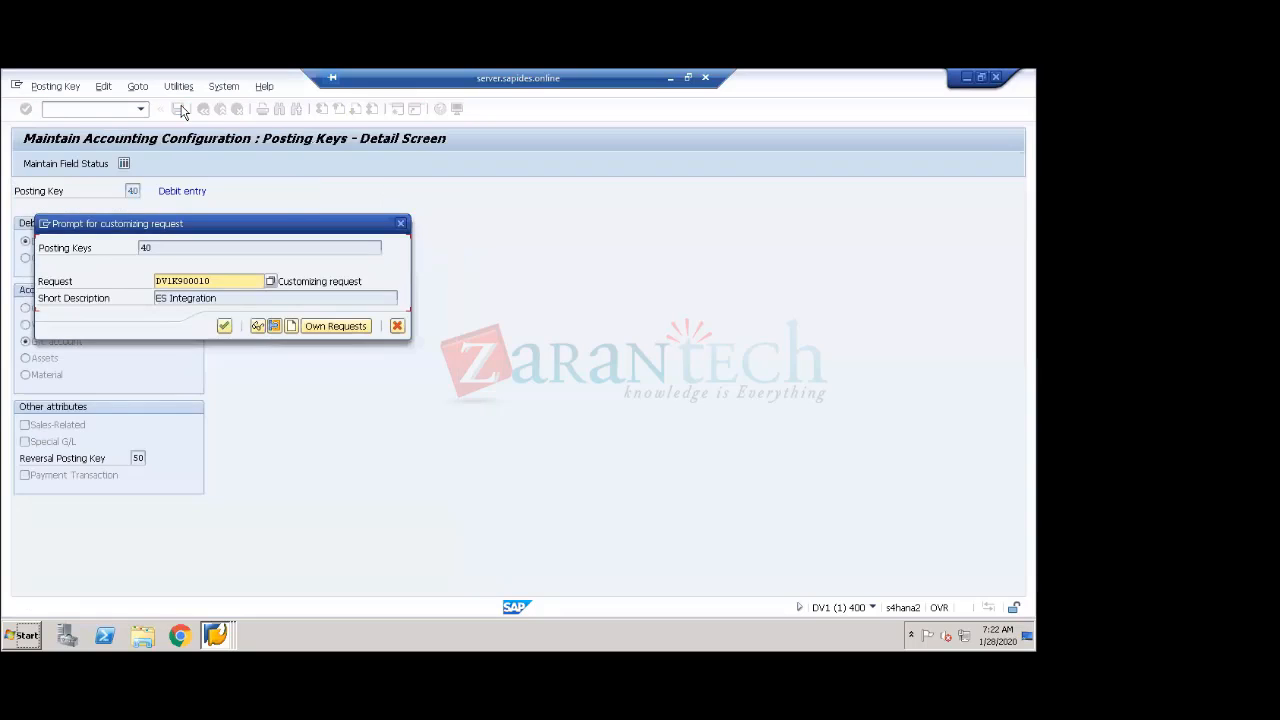
click(225, 327)
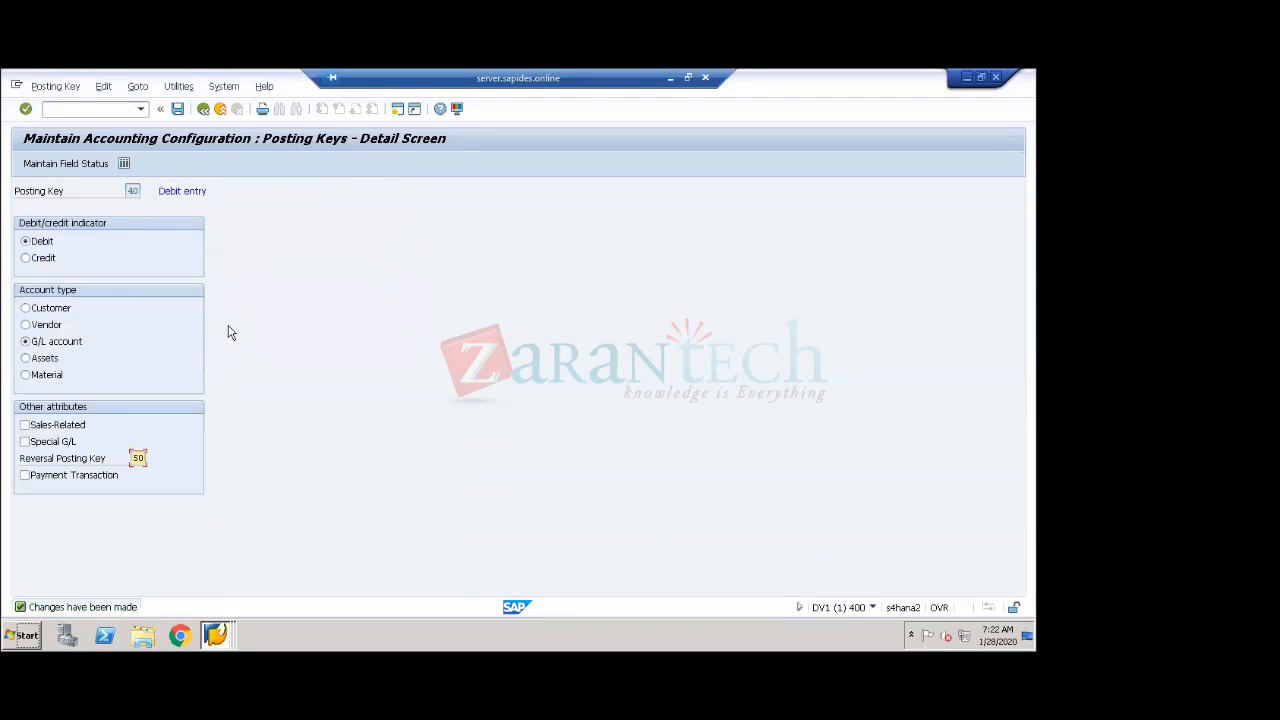
- Discard the open G/L document and restart transaction F-02
key(alt+Tab)
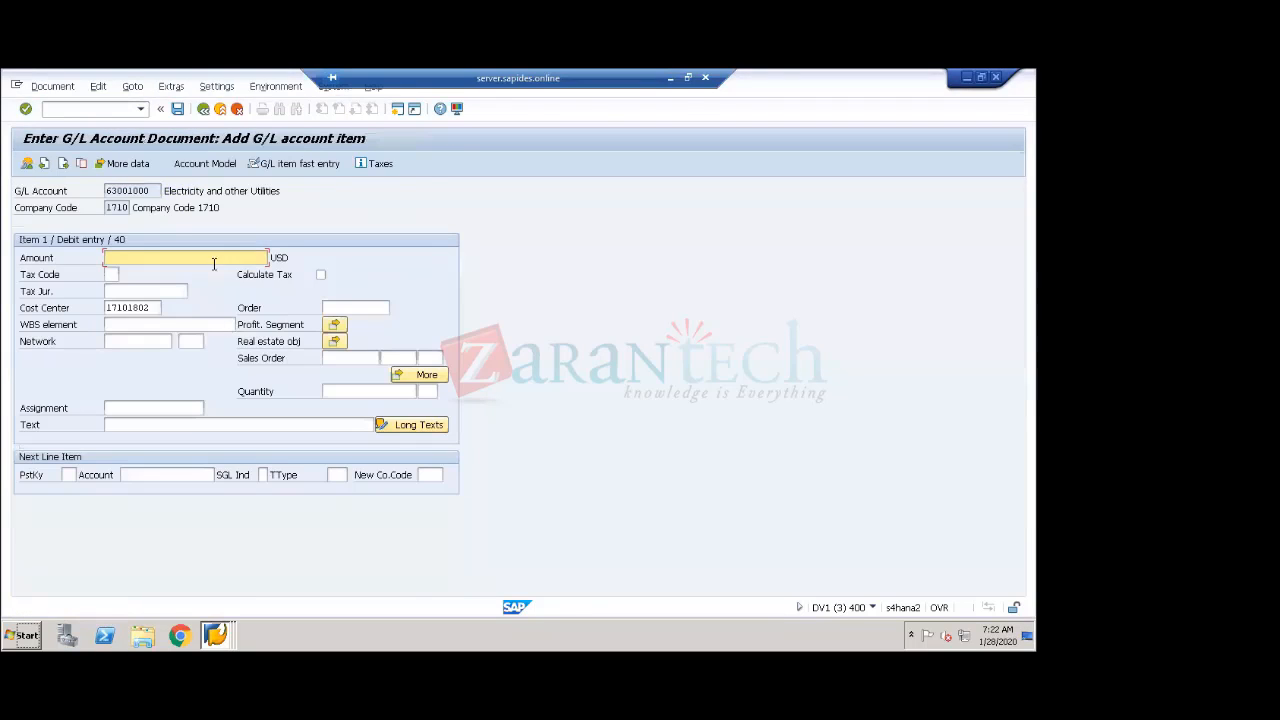
click(218, 109)
click(216, 381)
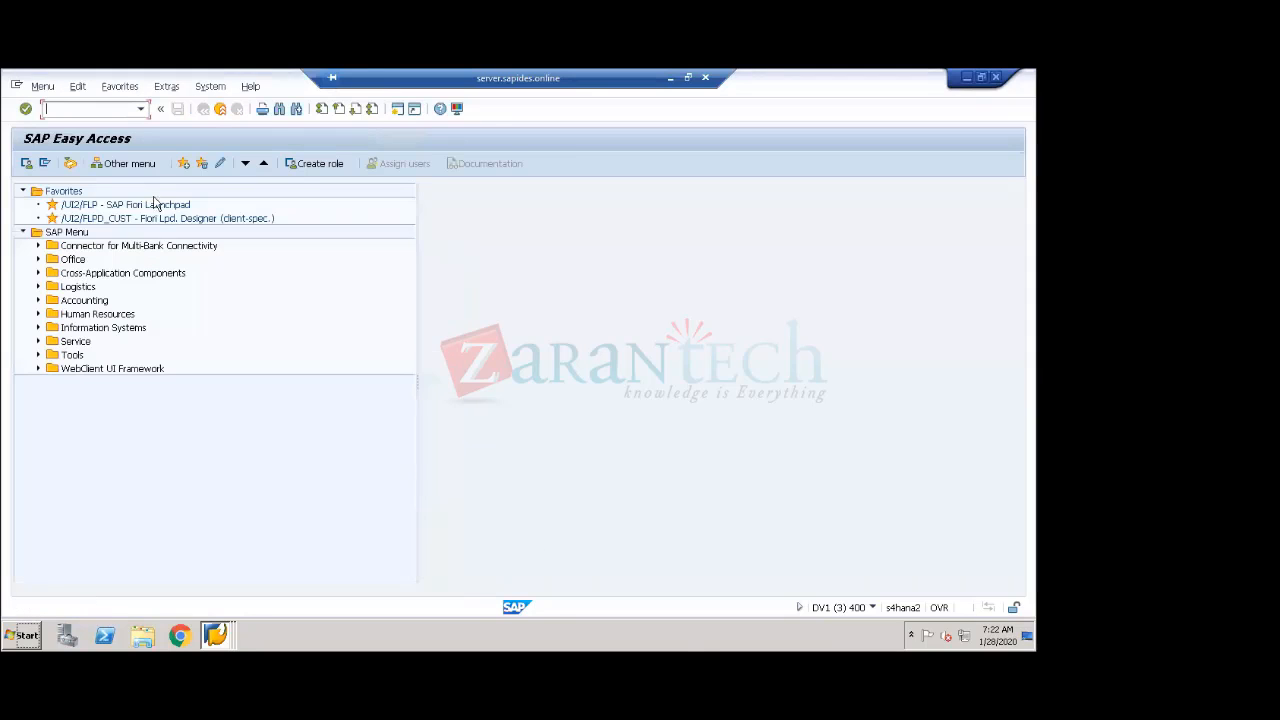
text(F-02)
key(Return)
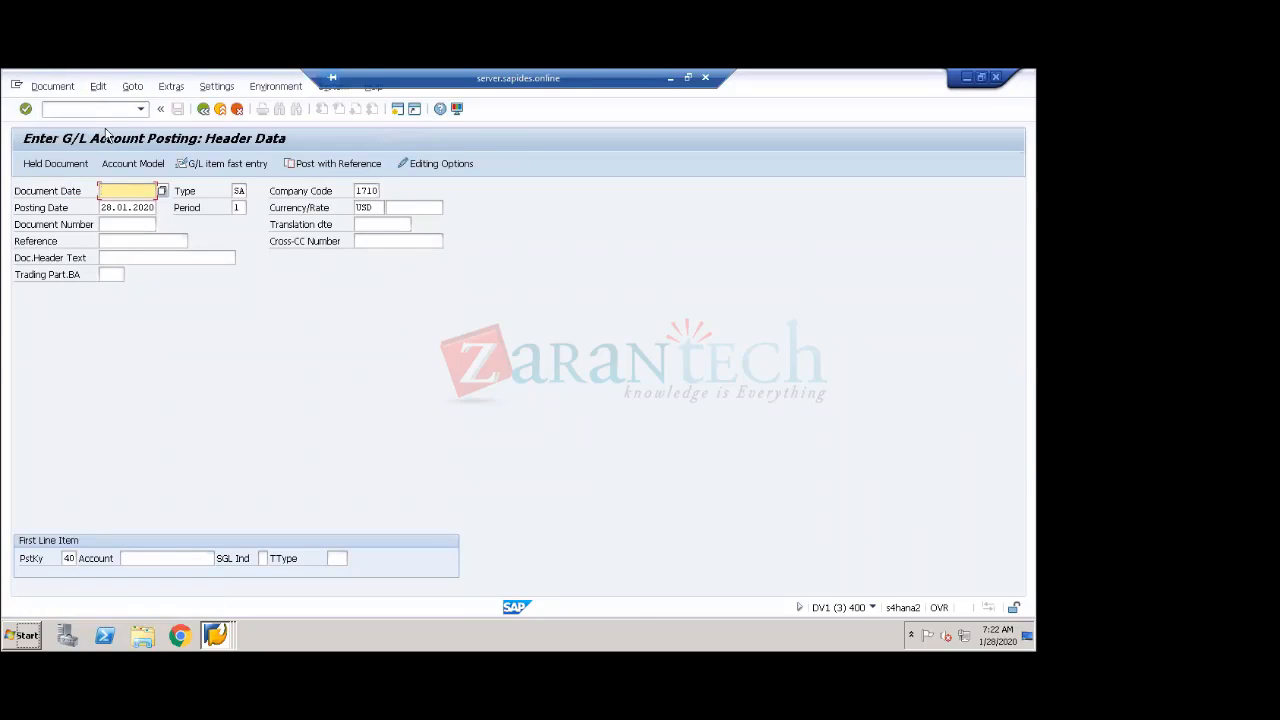
- Start a G/L debit item with document date 01.01.2020, posting key 40 and account 63001000
click(121, 191)
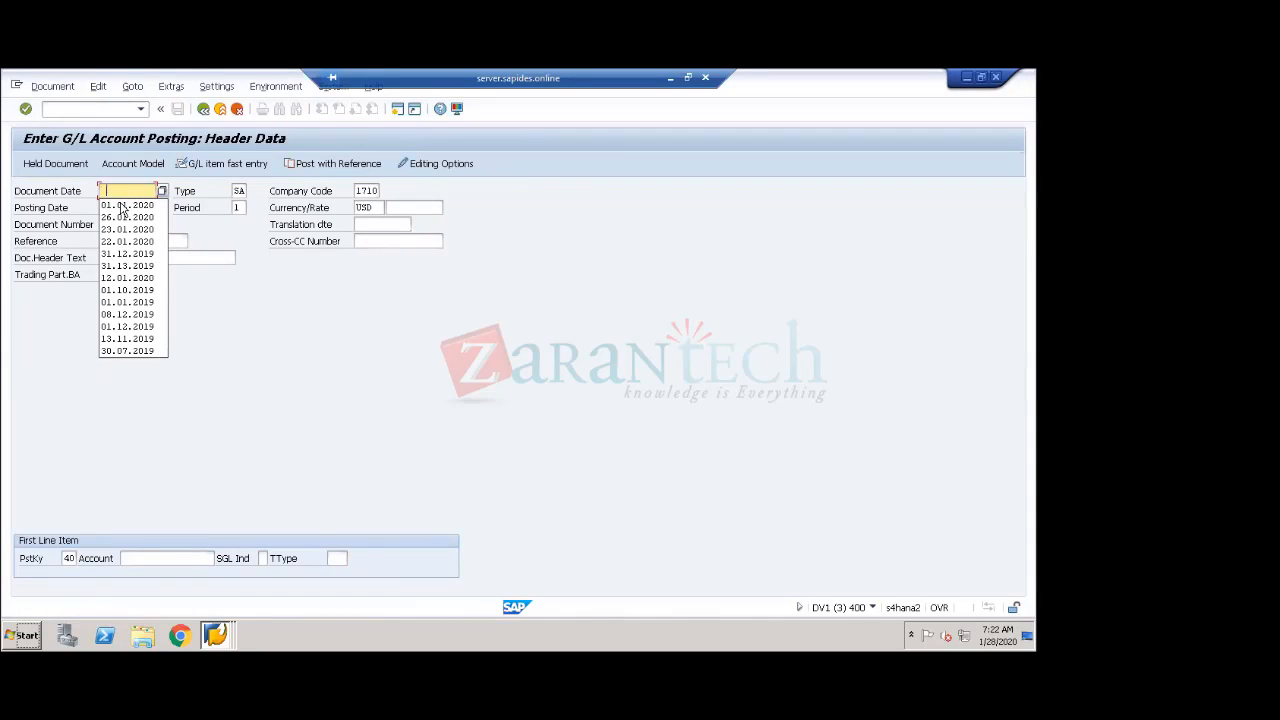
click(122, 205)
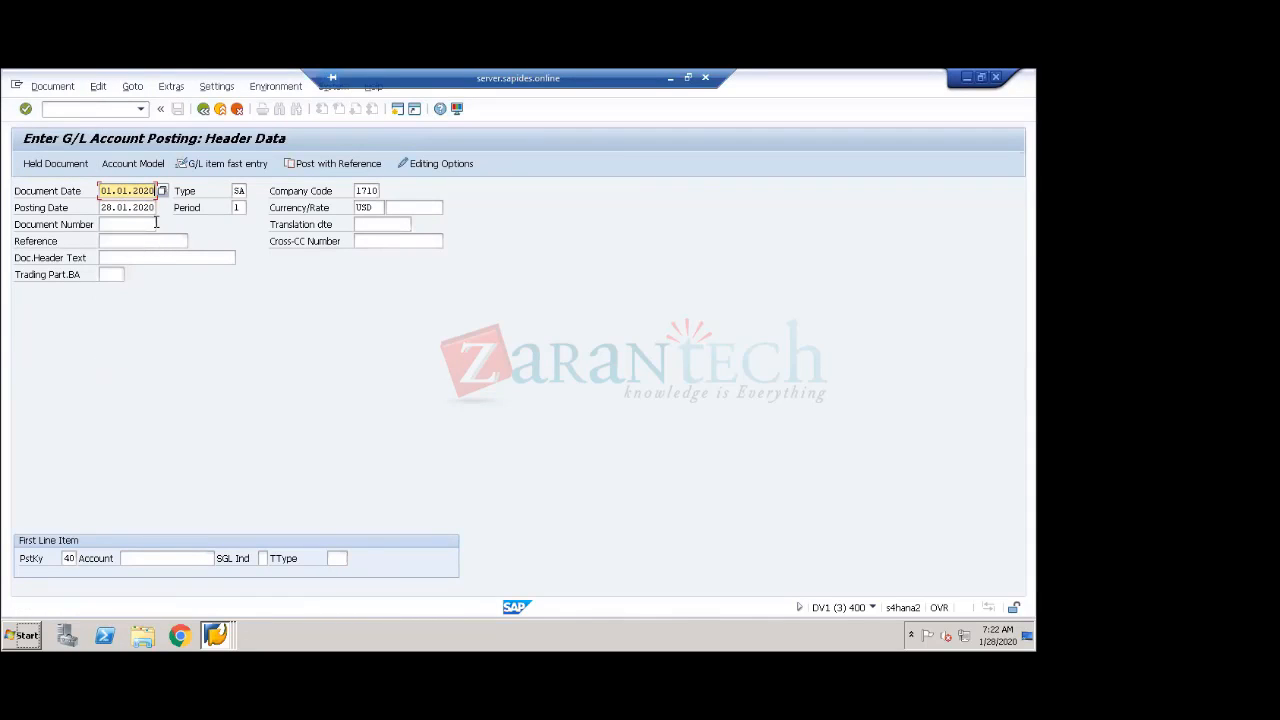
click(159, 555)
click(128, 422)
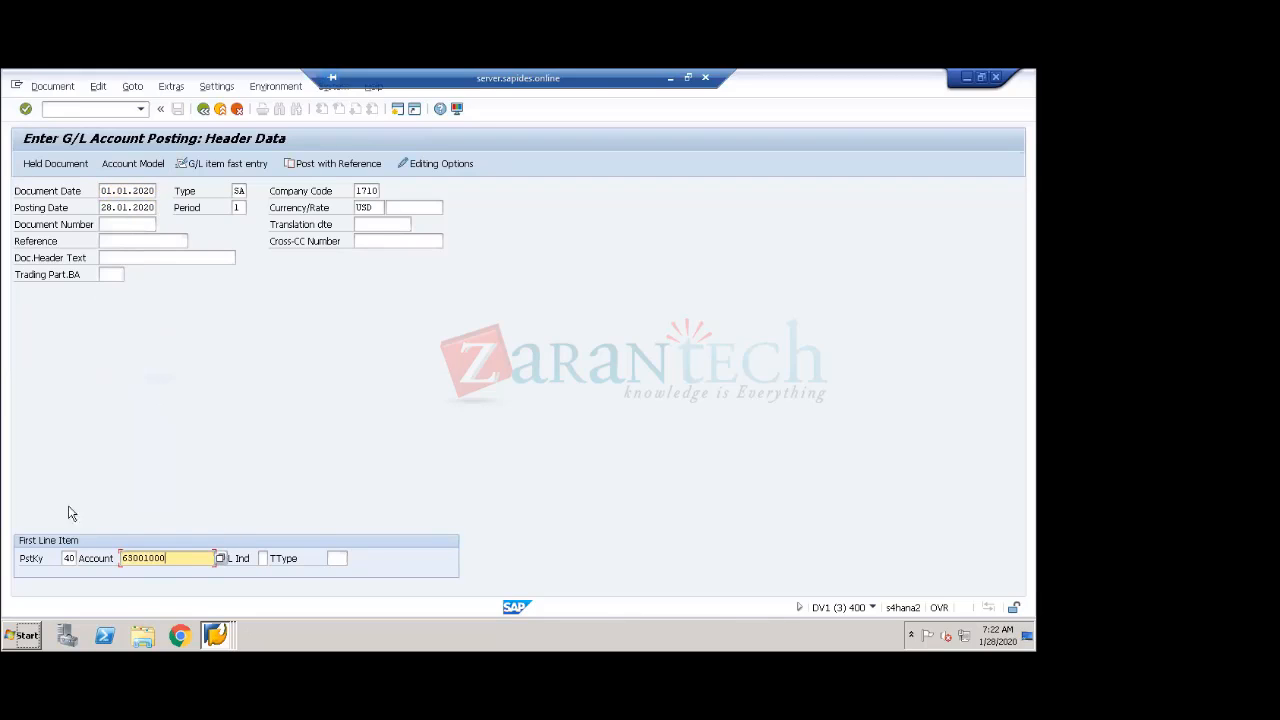
click(66, 557)
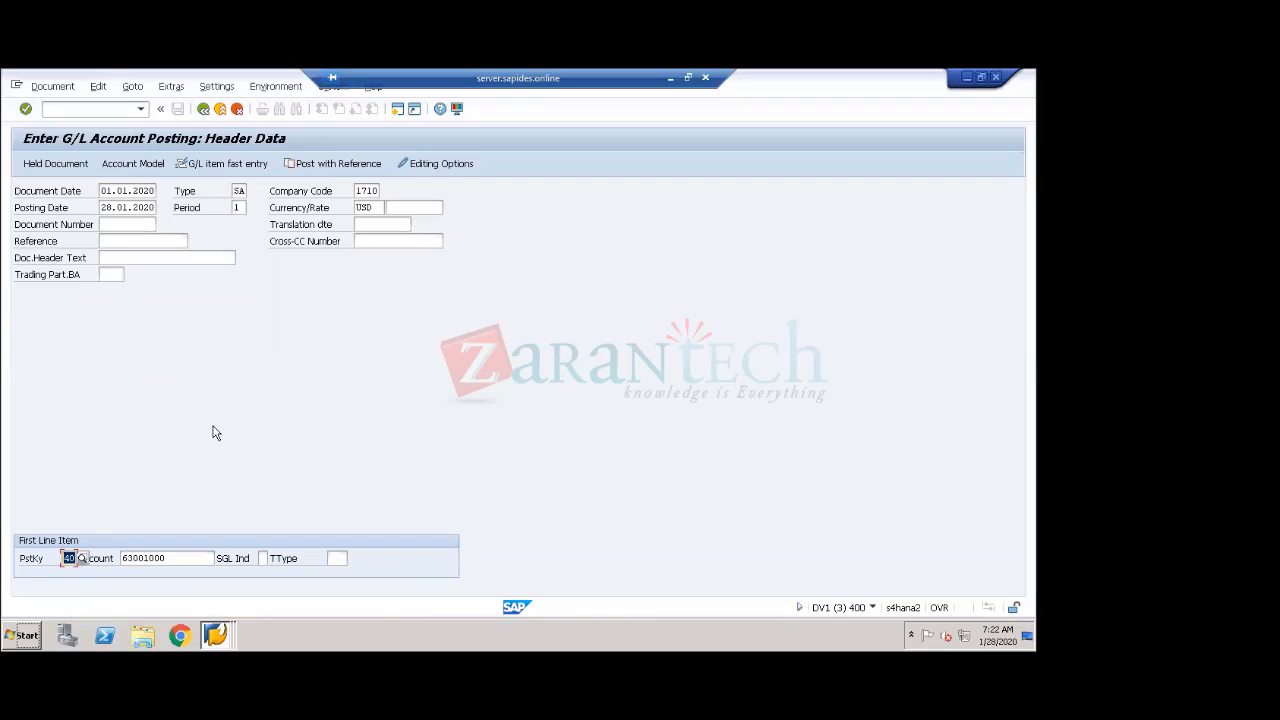
key(Return)
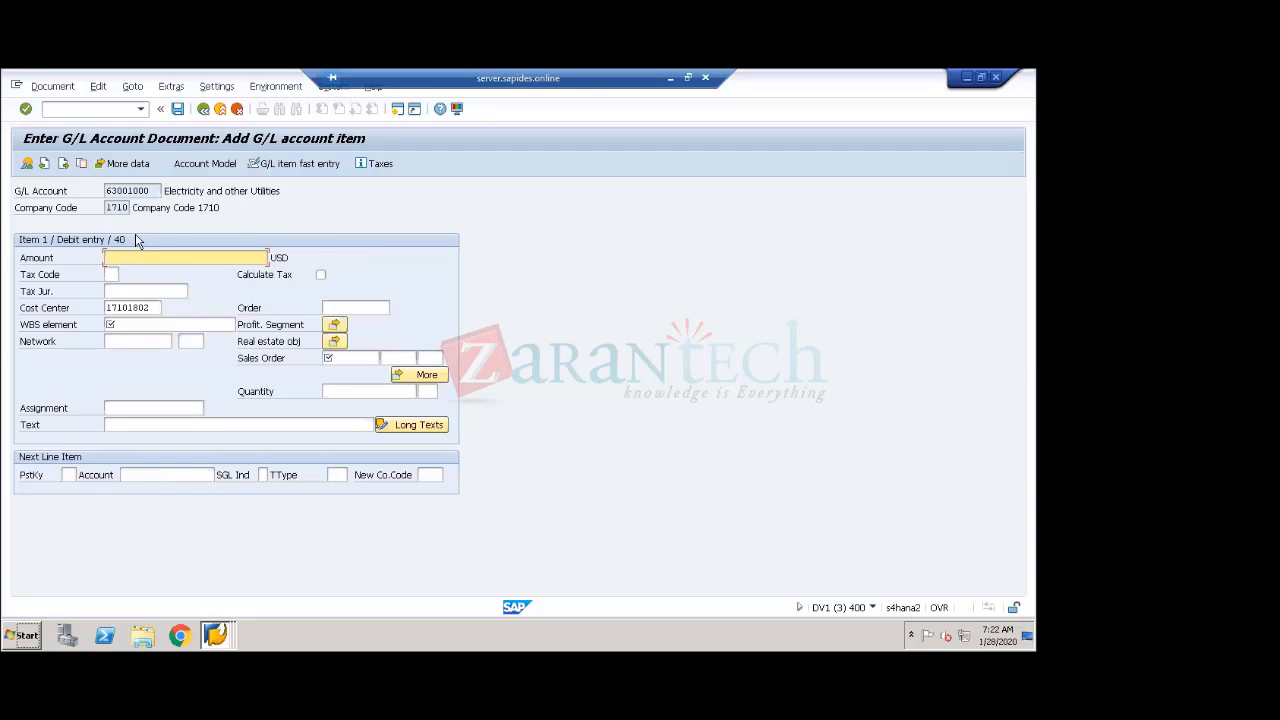
- Examine the WBS element and Sales Order fields of the debit item for the Electricity and other Utilities account
drag(159, 190, 105, 190)
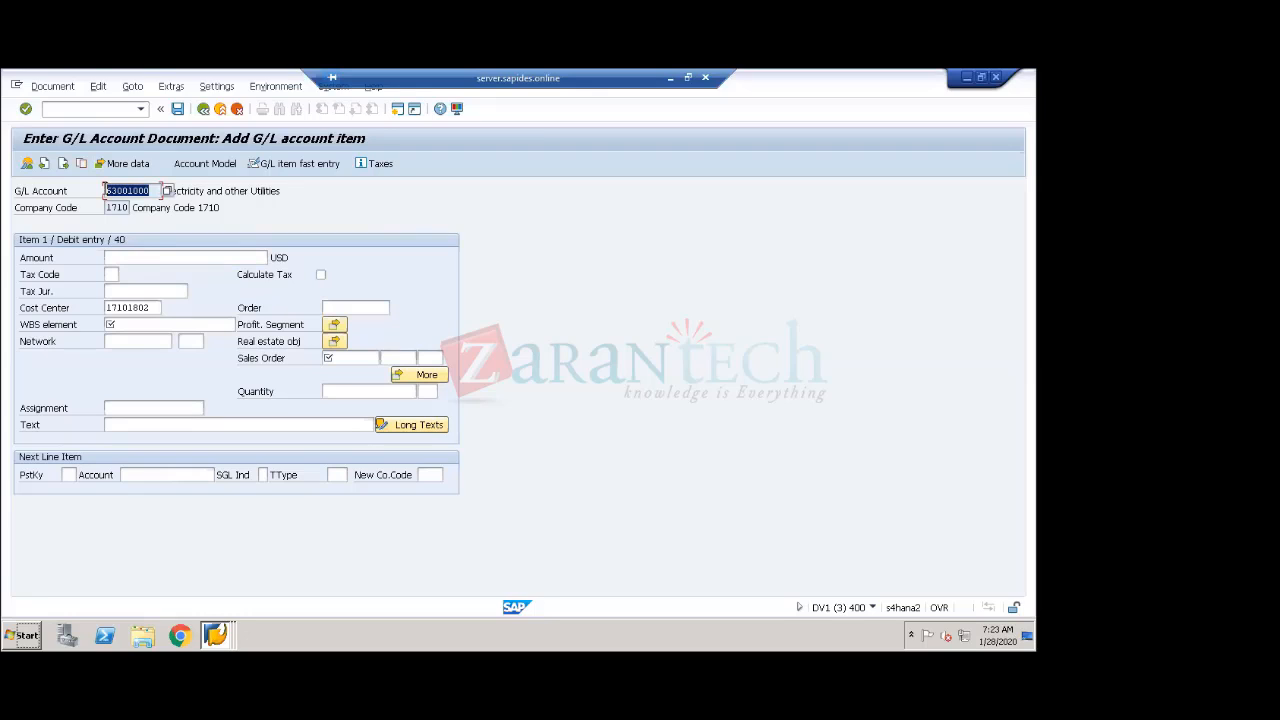
click(54, 331)
click(258, 360)
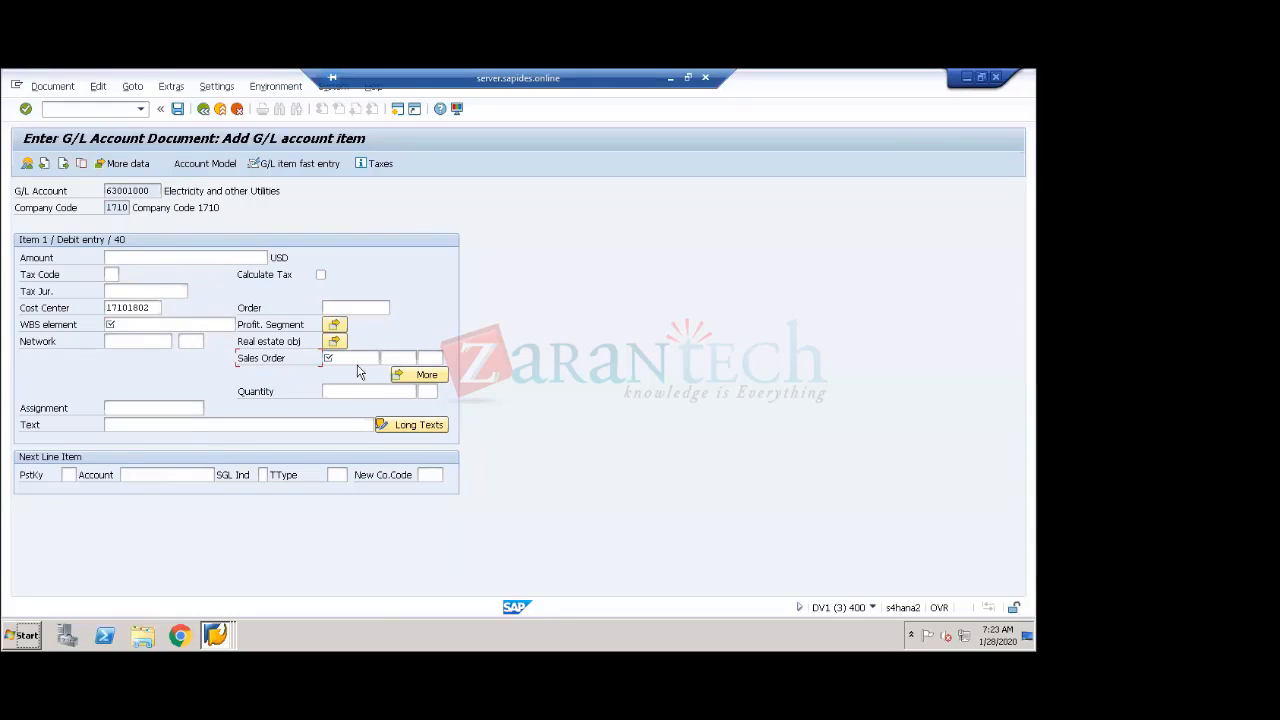
drag(155, 188, 88, 189)
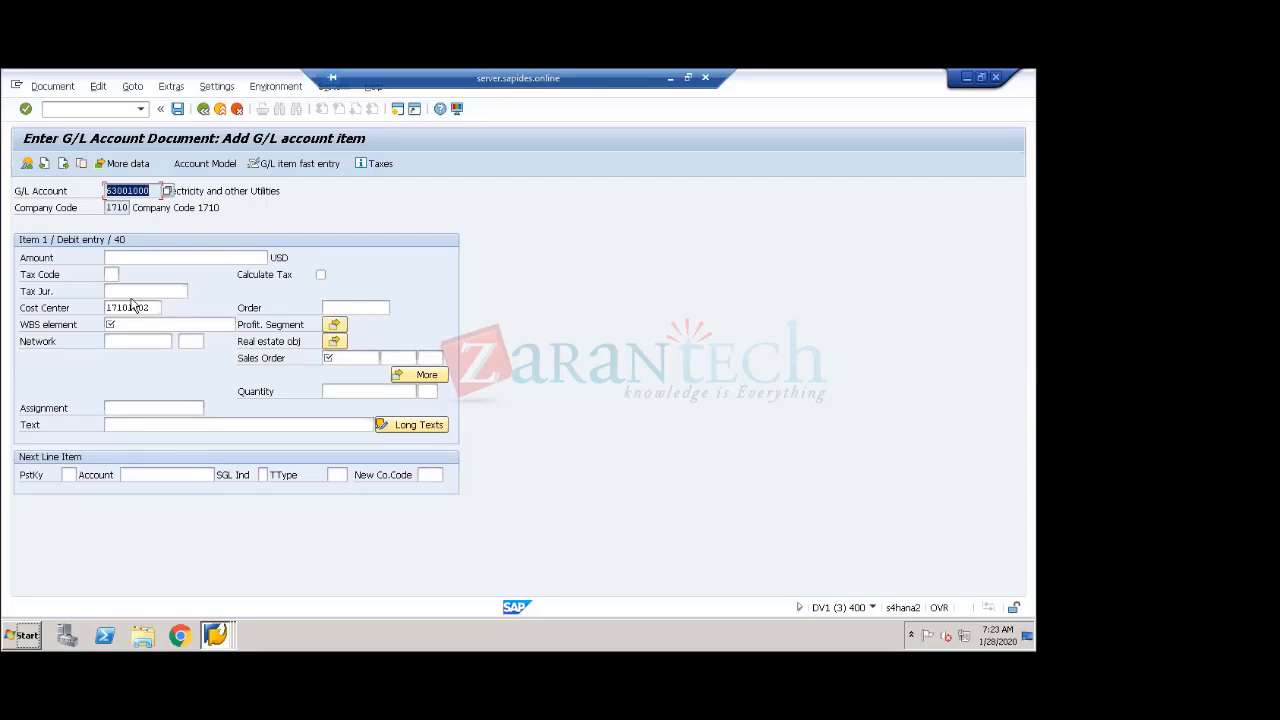
click(110, 326)
click(330, 359)
drag(163, 190, 68, 190)
click(66, 325)
click(335, 362)
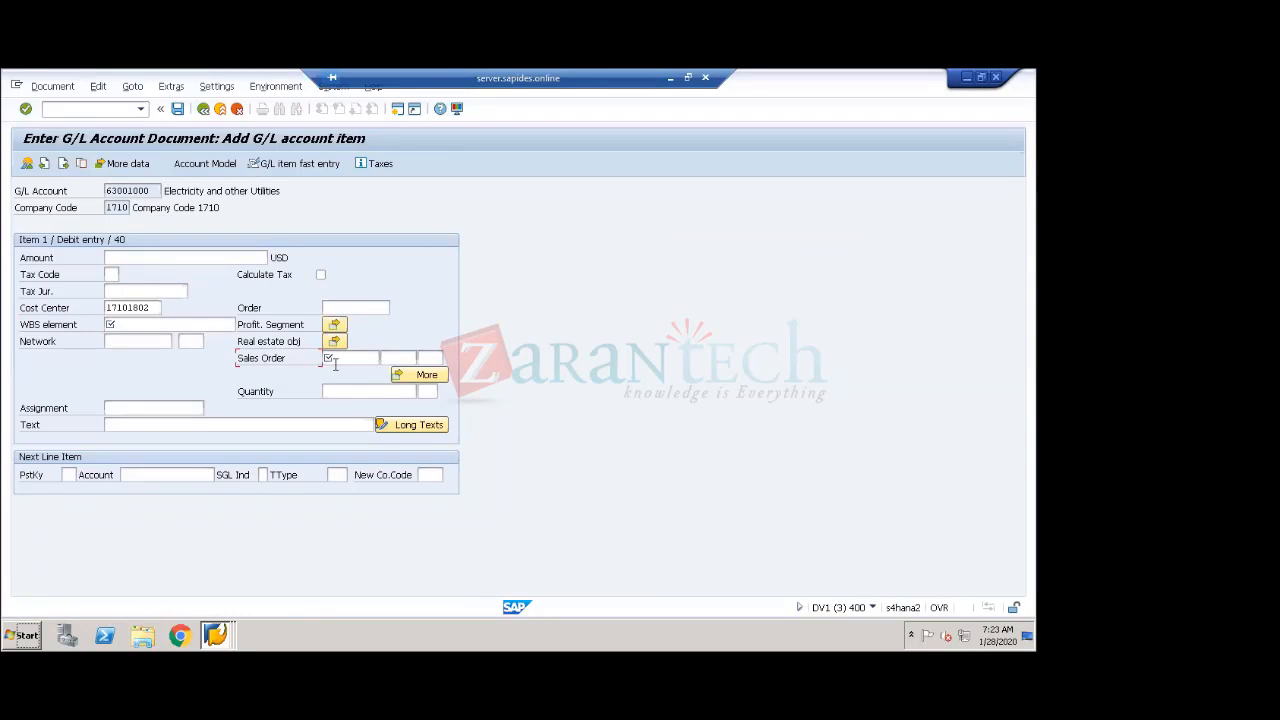
- Reset posting key 40's WBS element and Sales order fields to optional entry and save under customizing request DV1K900010
key(alt+Tab)
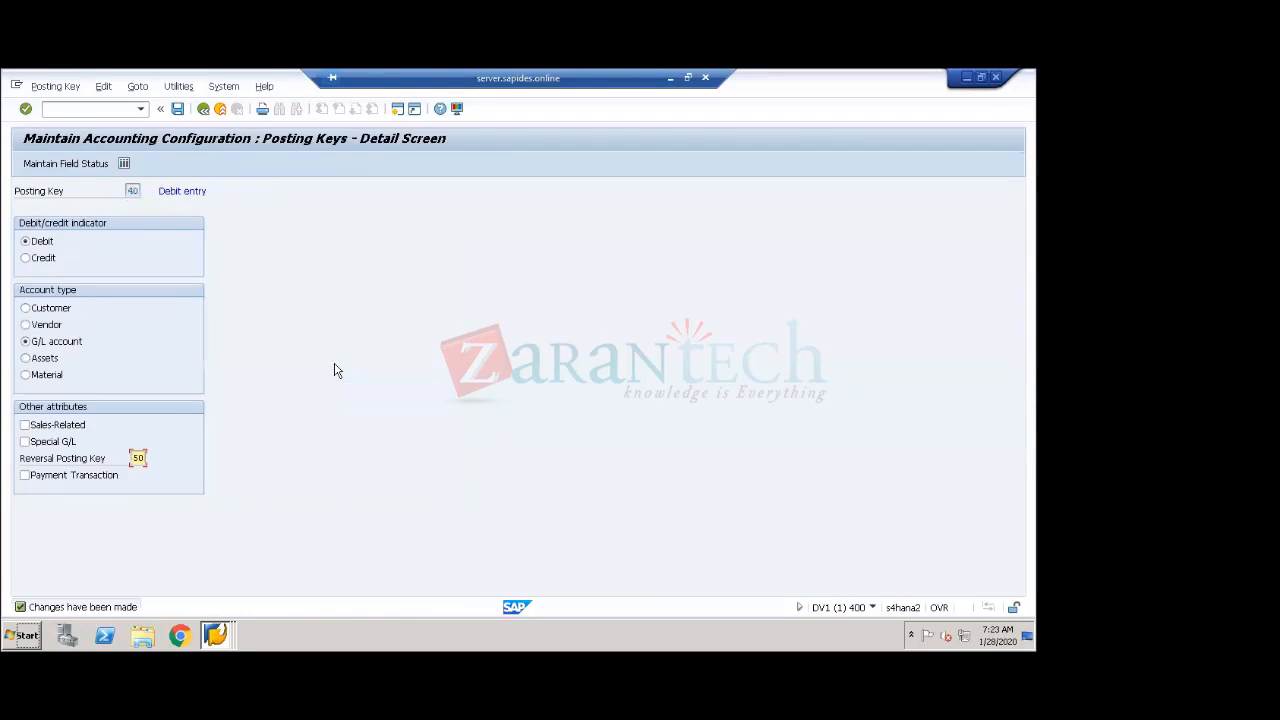
click(52, 164)
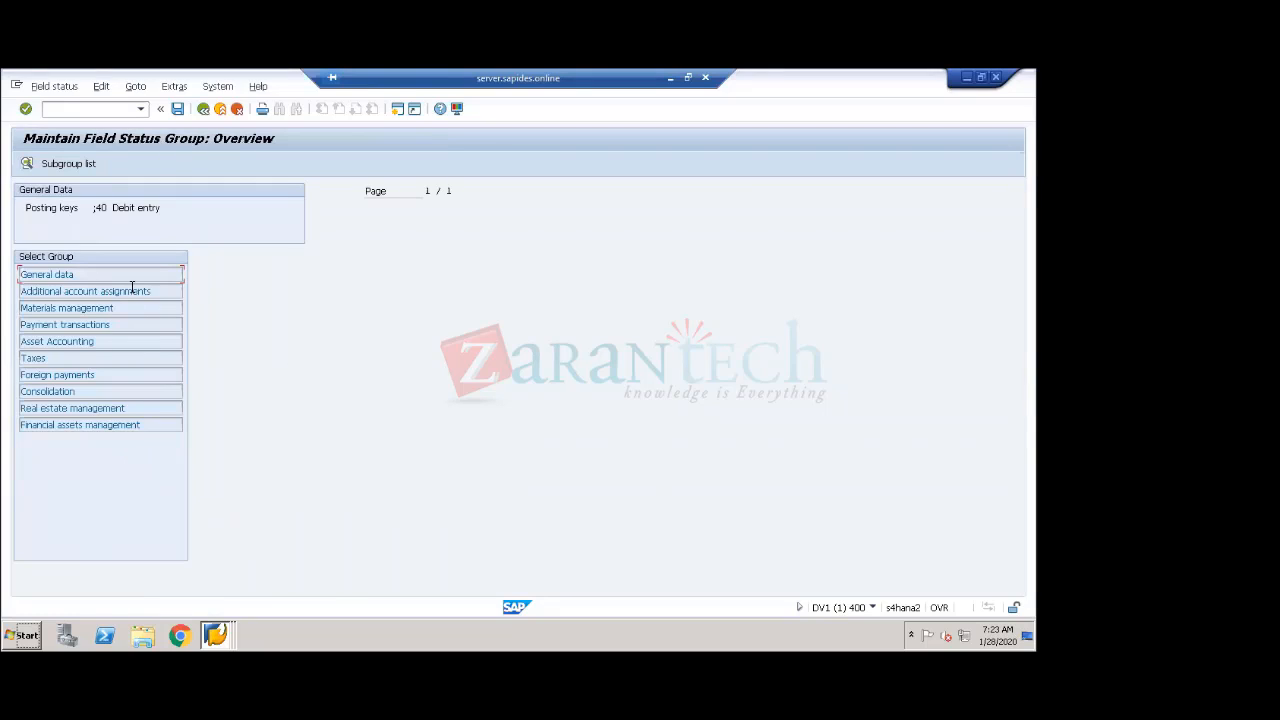
double_click(132, 287)
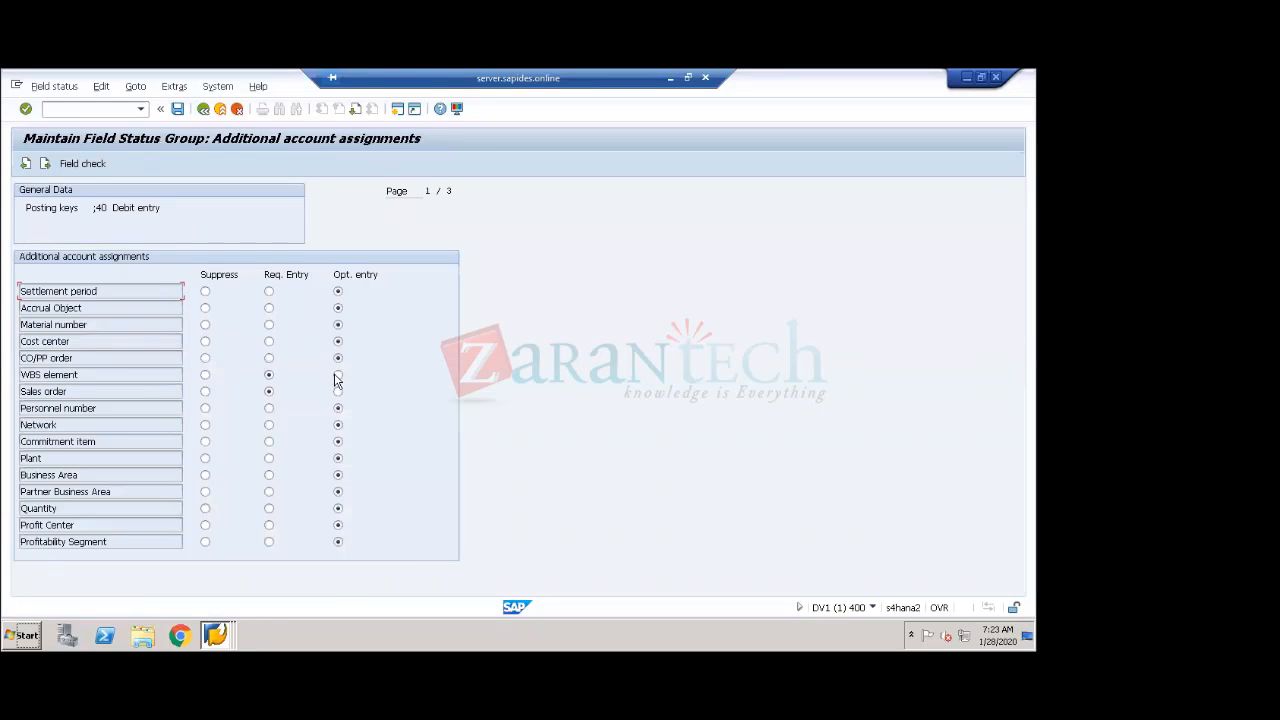
click(337, 391)
key(ctrl+s)
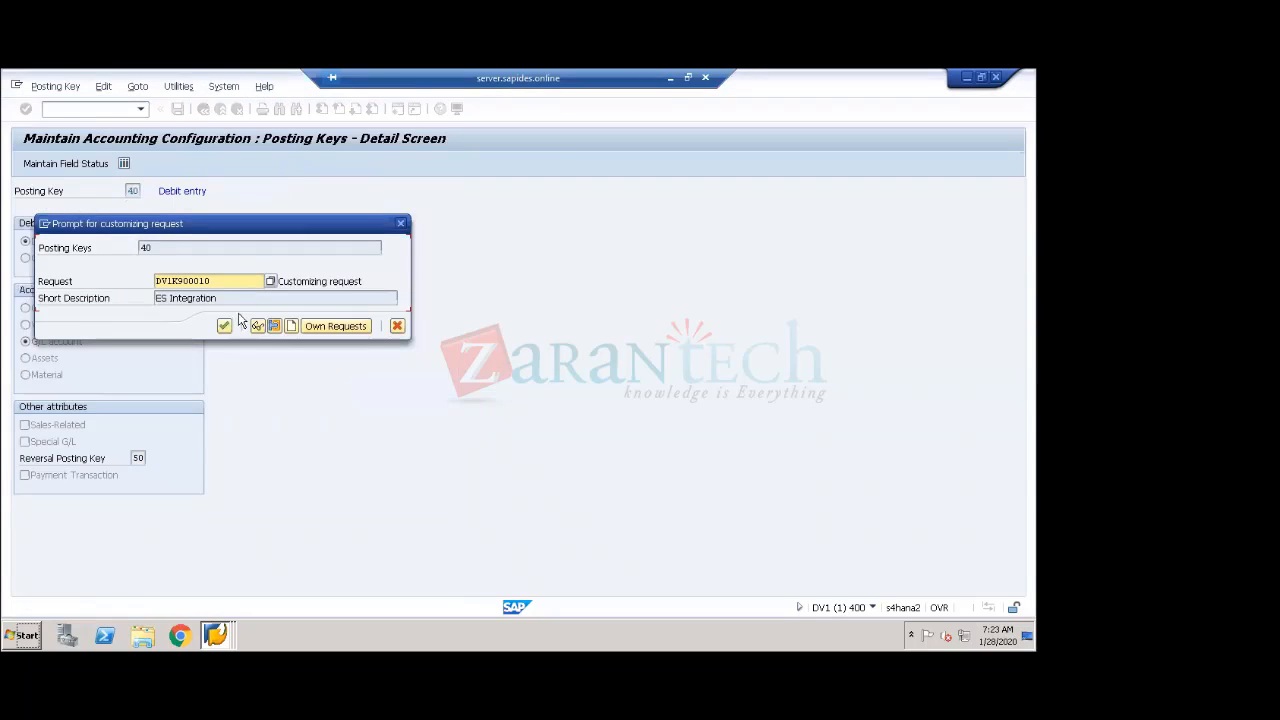
click(224, 326)
key(F3)
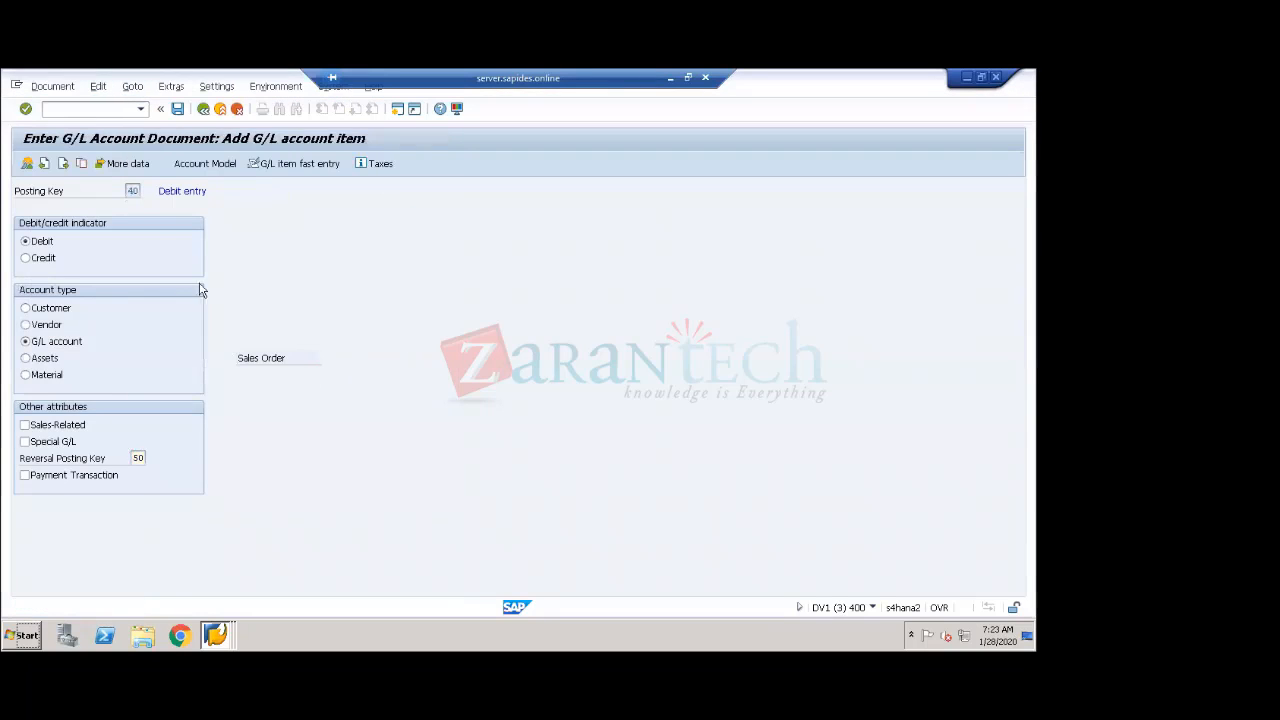
- Abandon the G/L document without saving and call transaction F-02 again
click(220, 108)
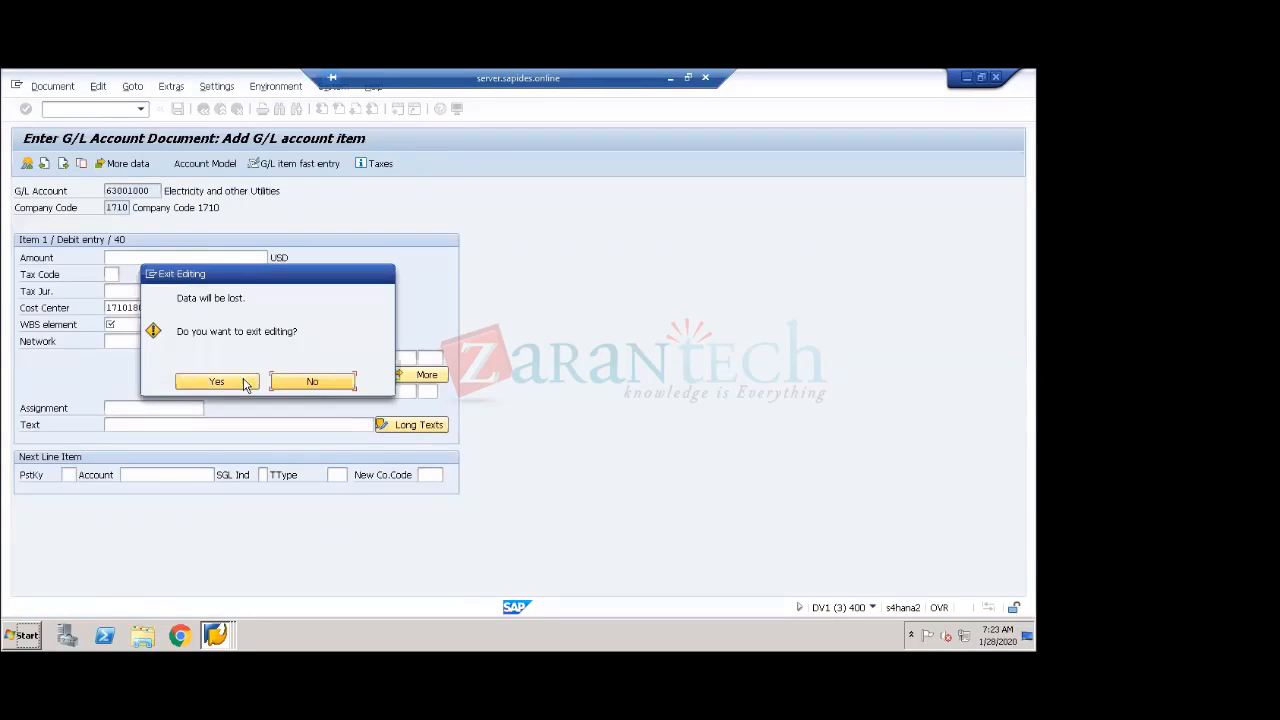
click(211, 380)
text(f-02)
key(Return)
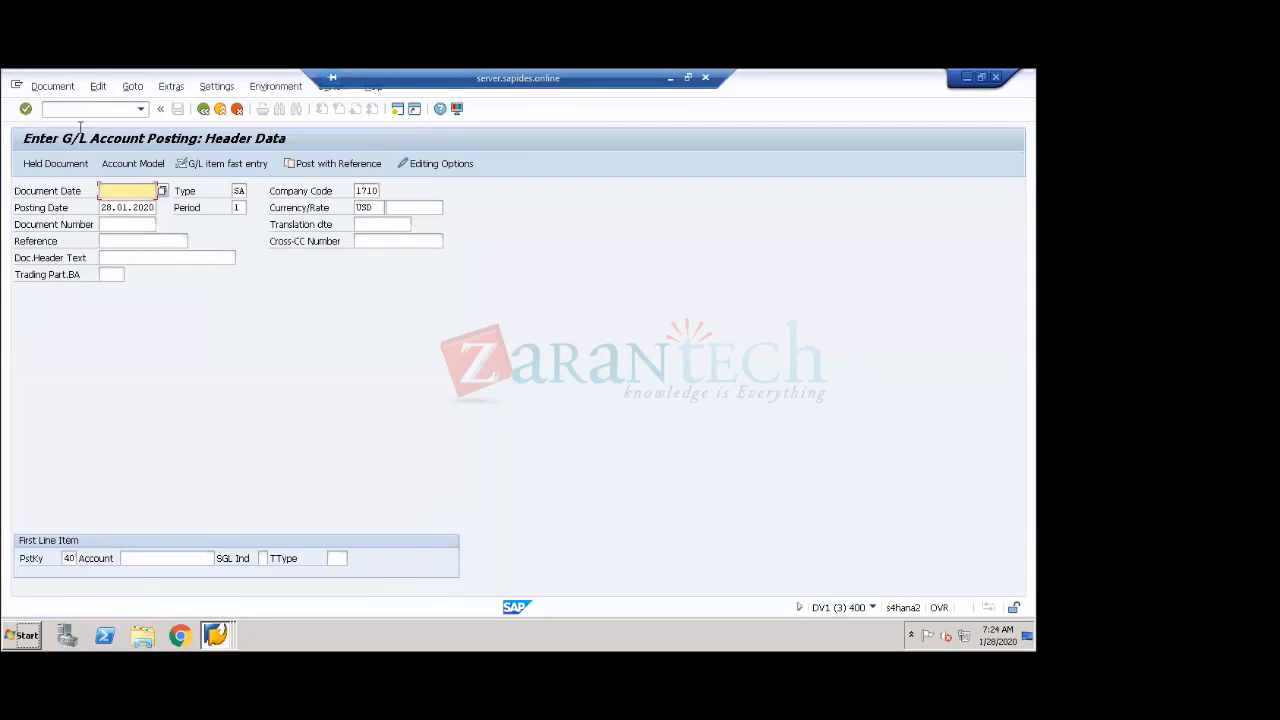
- Open the first debit item for account 63001000 with posting key 40 and document date 01.01.2020
click(120, 191)
click(122, 207)
click(165, 558)
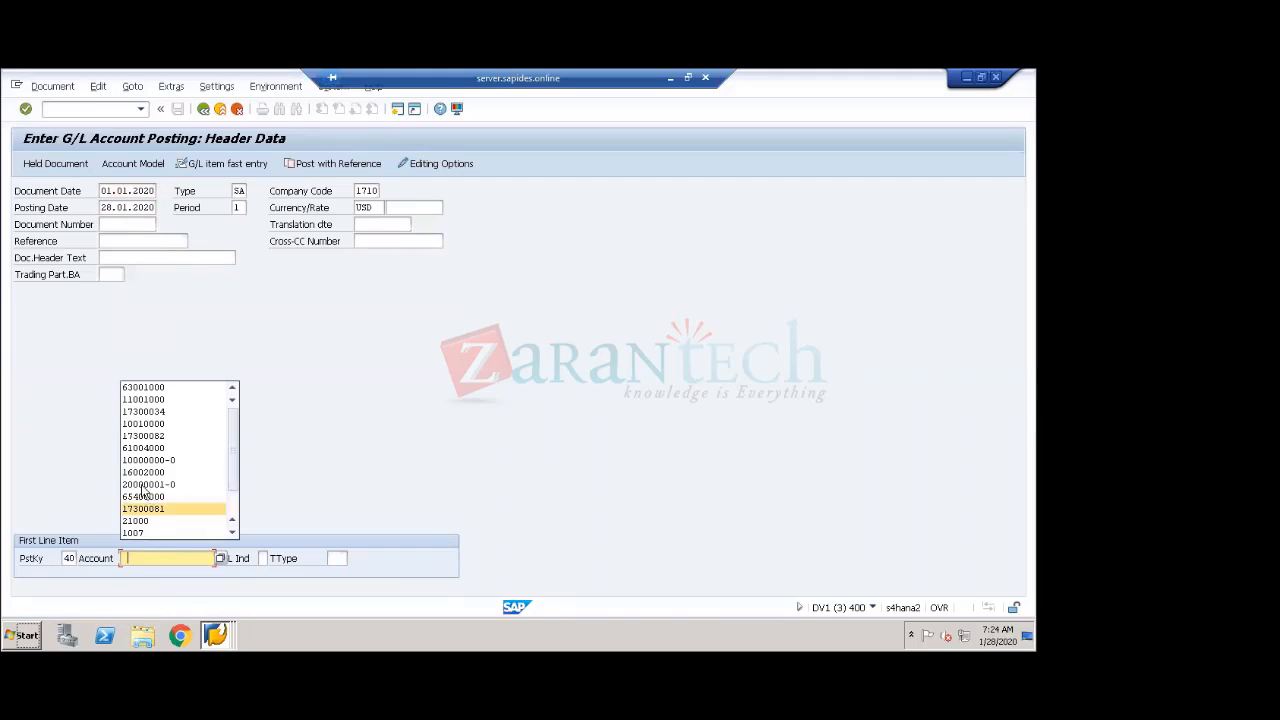
click(145, 388)
key(Return)
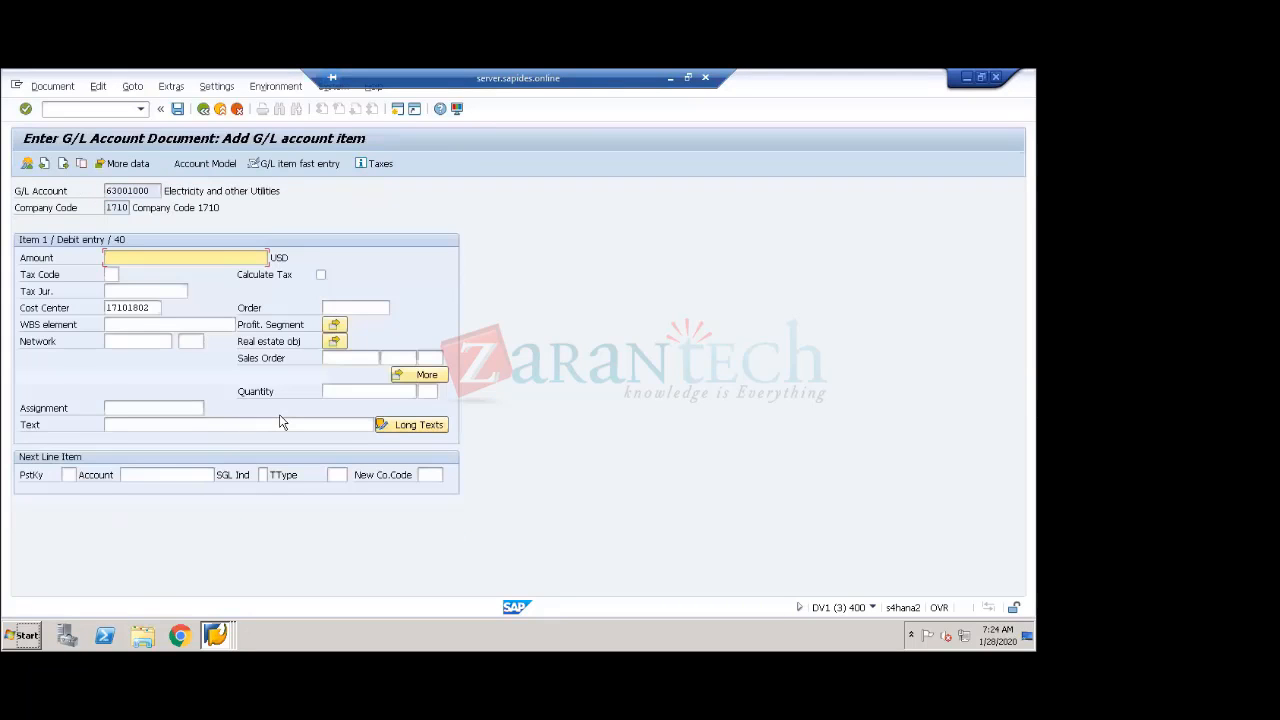
- Check the entry status of the WBS element and Sales Order fields in the reopened debit item
click(40, 326)
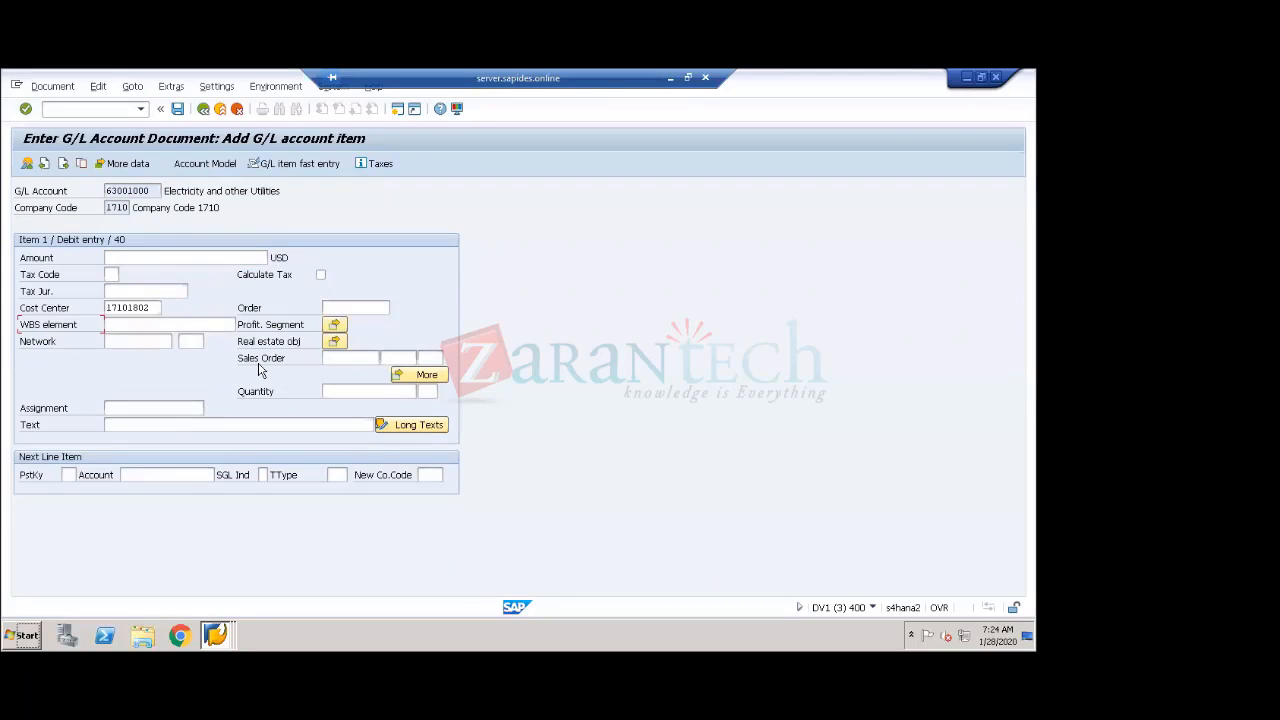
click(349, 360)
click(133, 326)
click(337, 361)
click(56, 332)
click(358, 359)
- Review the General data group in posting key 40's field status, then return to the G/L item
key(alt+Tab)
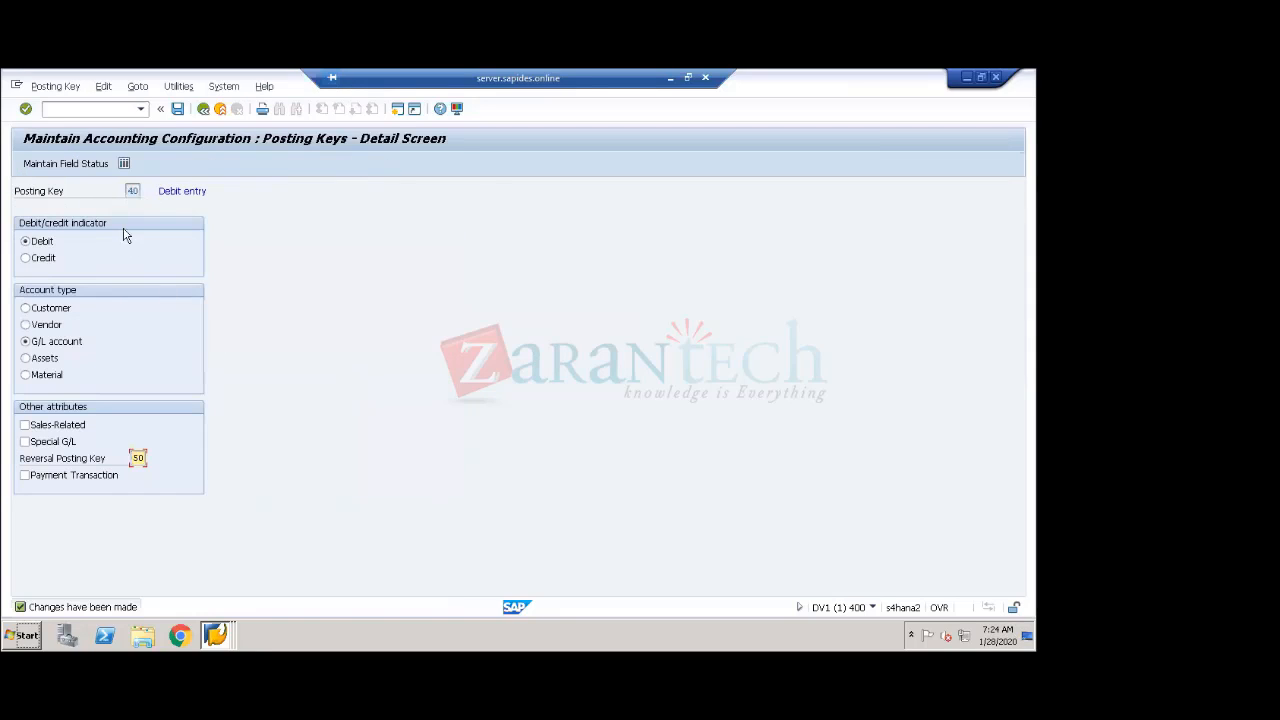
click(70, 164)
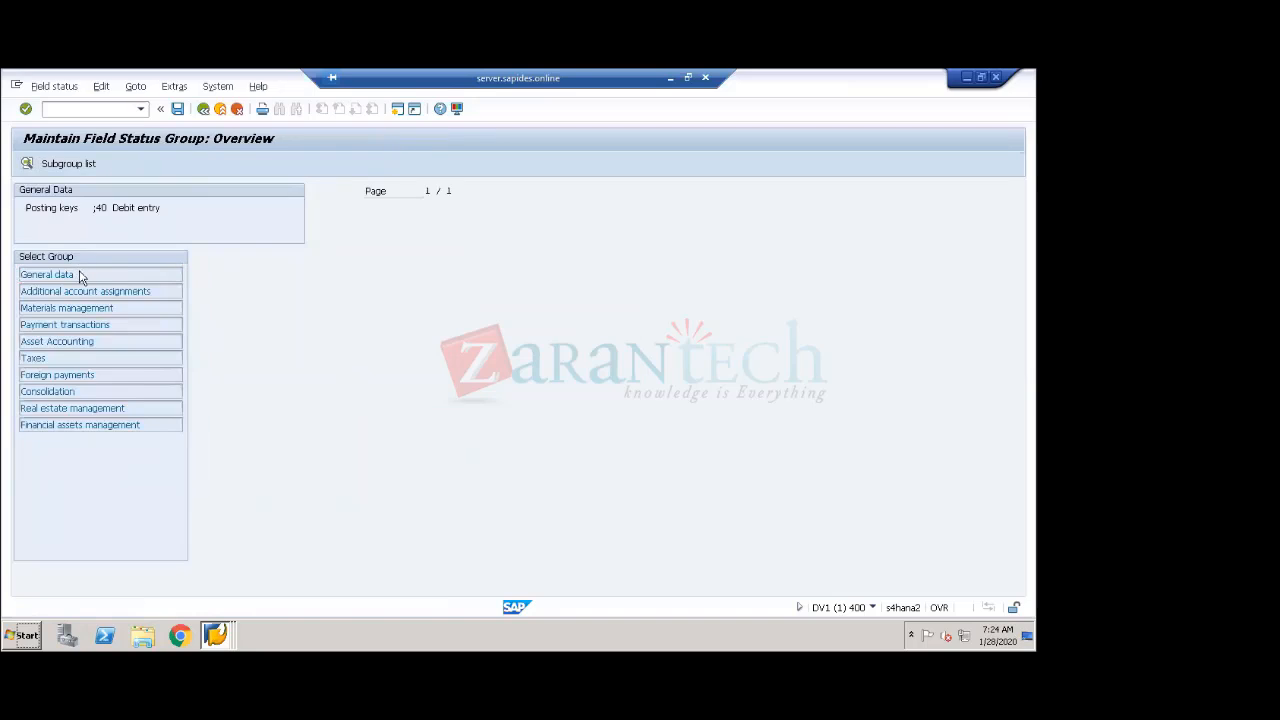
double_click(80, 275)
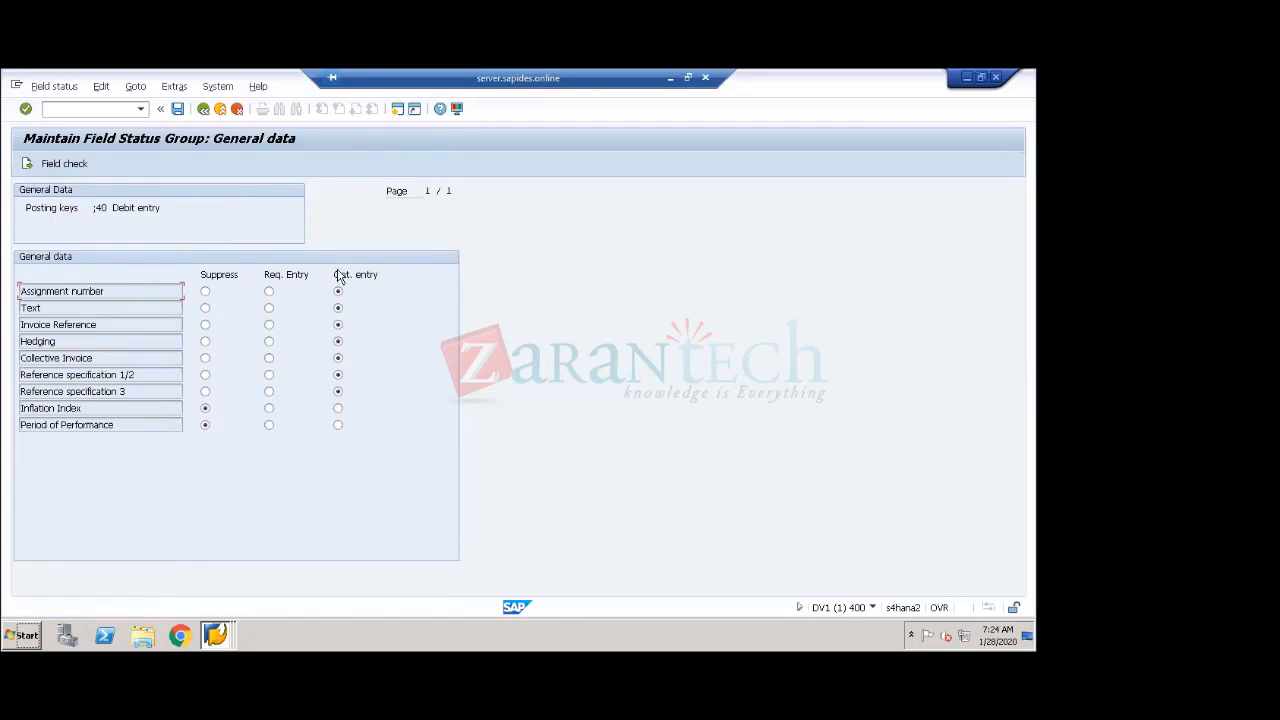
key(alt+Tab)
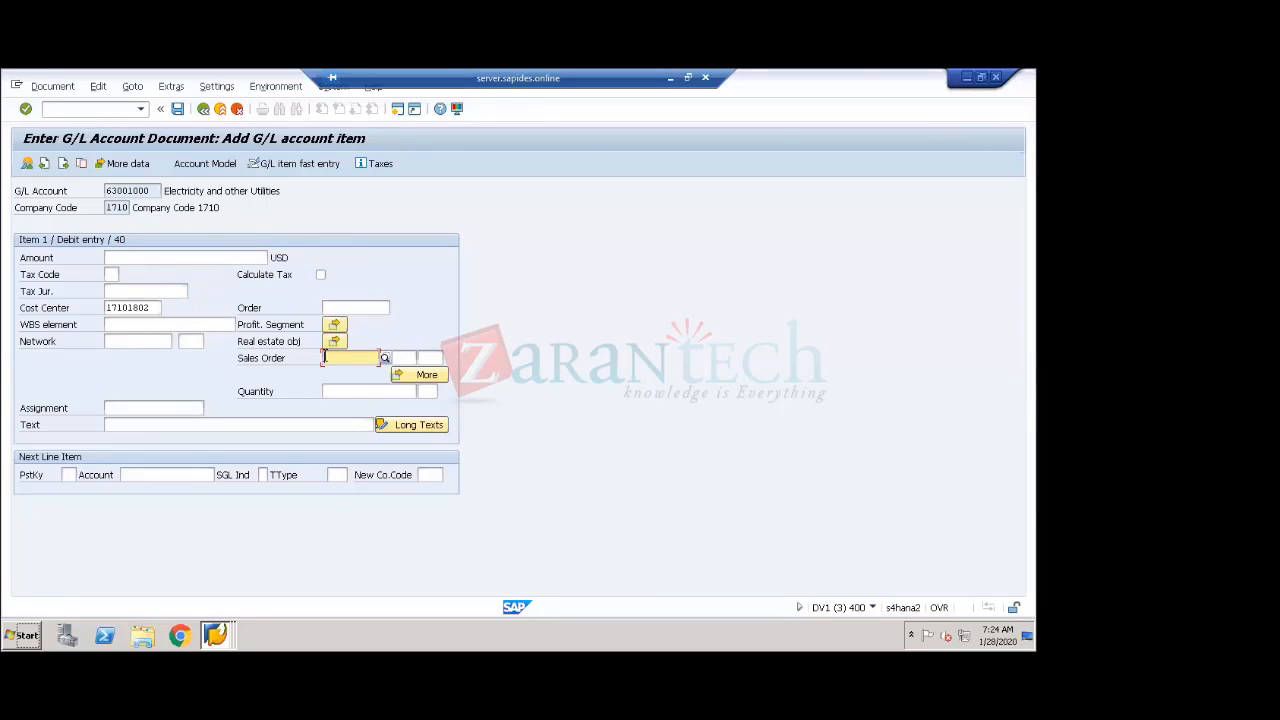
- Switch to the Paint notes and add "Field Status Variant" on one line below the posting keys note
click(671, 78)
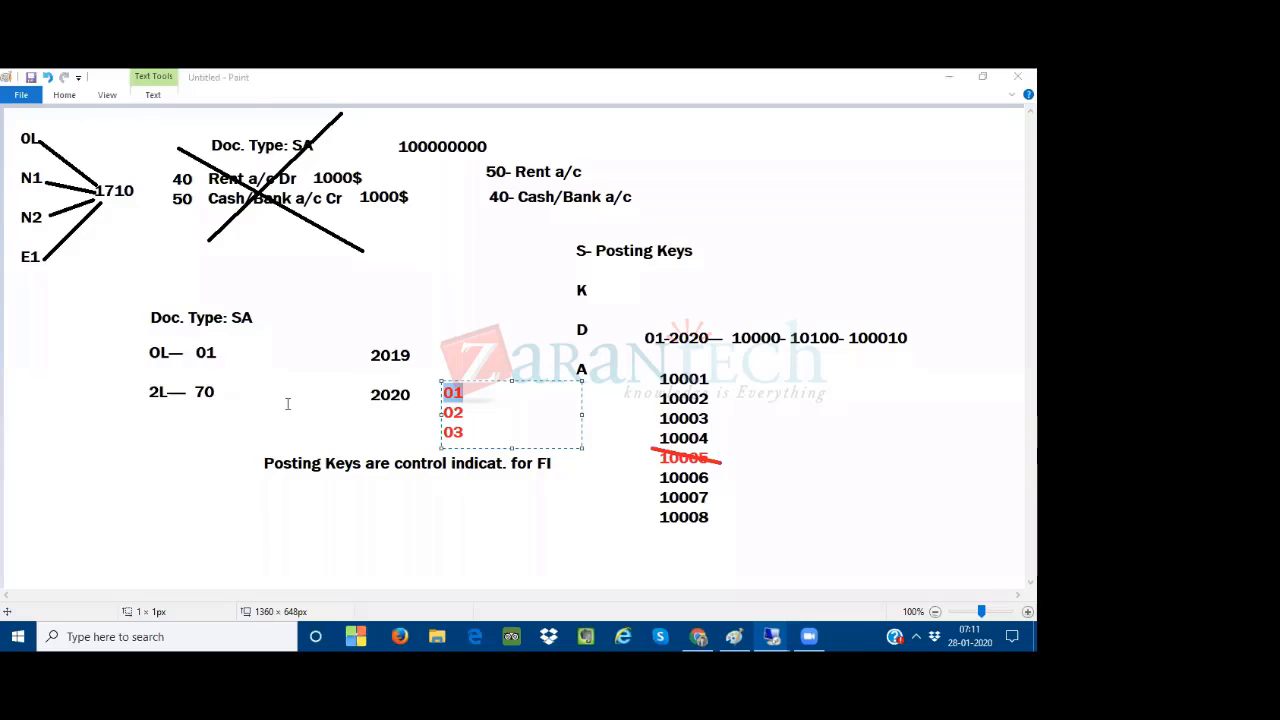
click(265, 490)
text(Field Status )
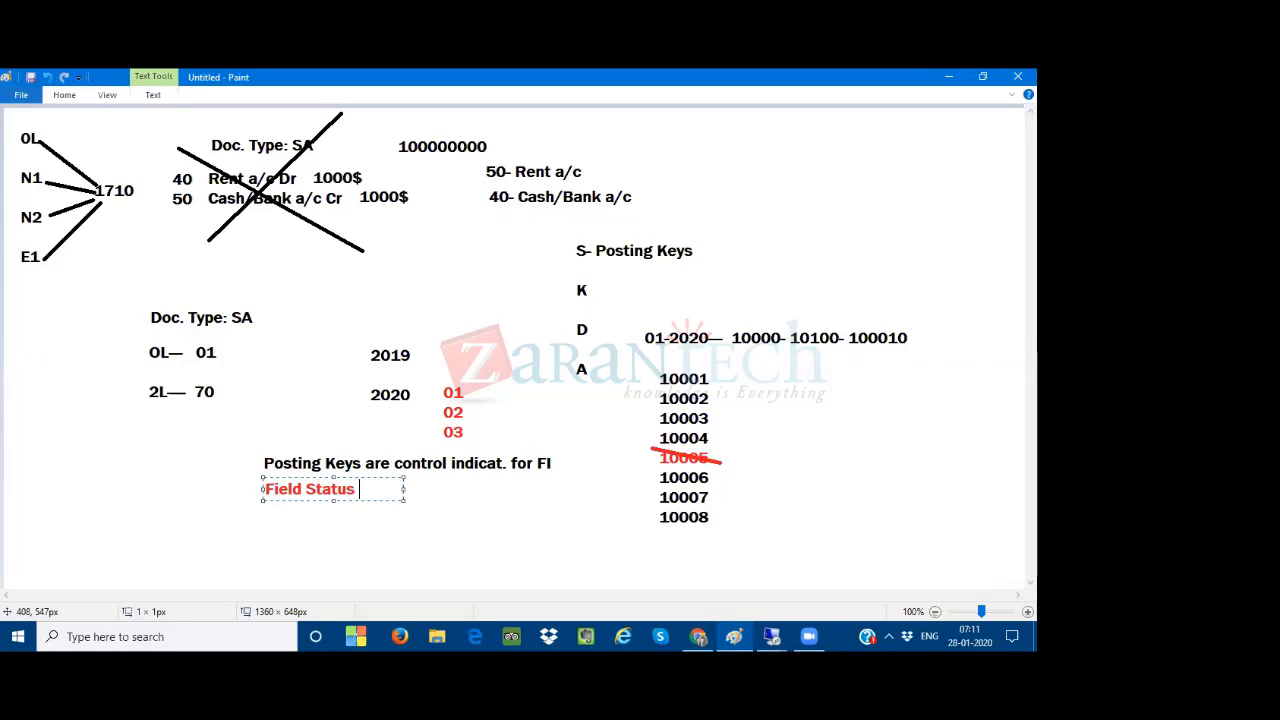
text(G)
key(BackSpace)
text(Variant)
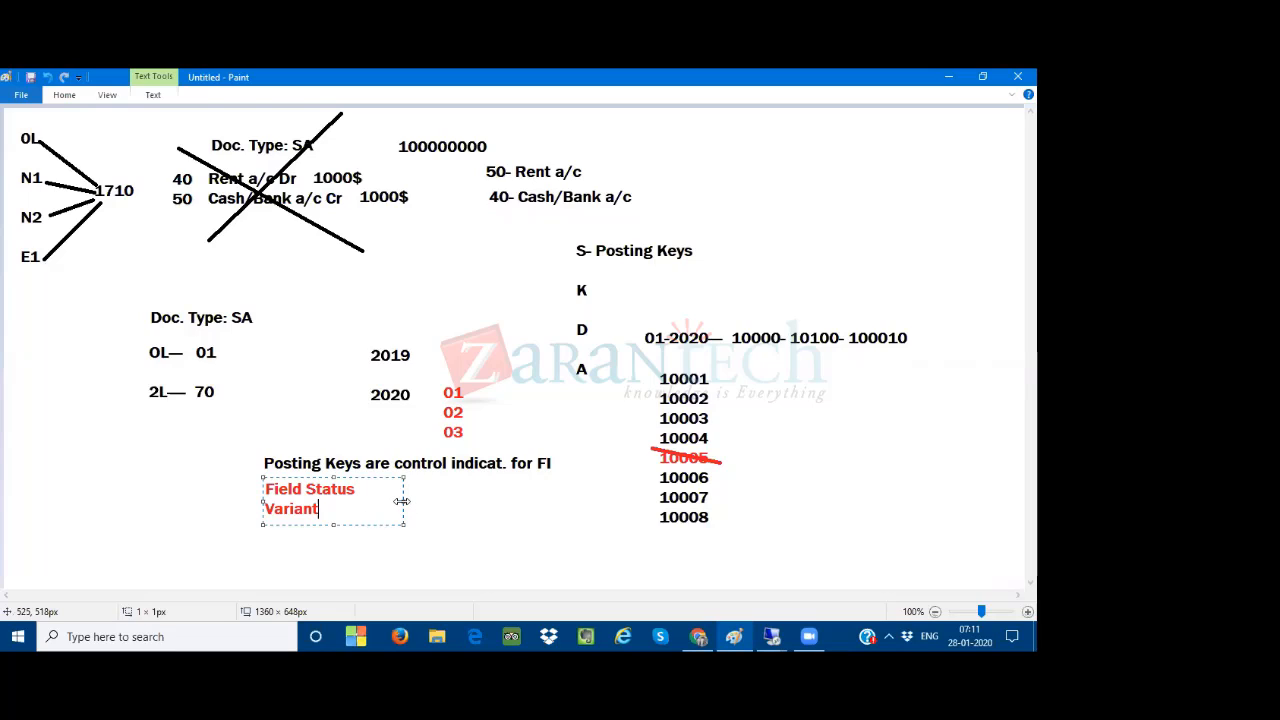
drag(402, 501, 547, 501)
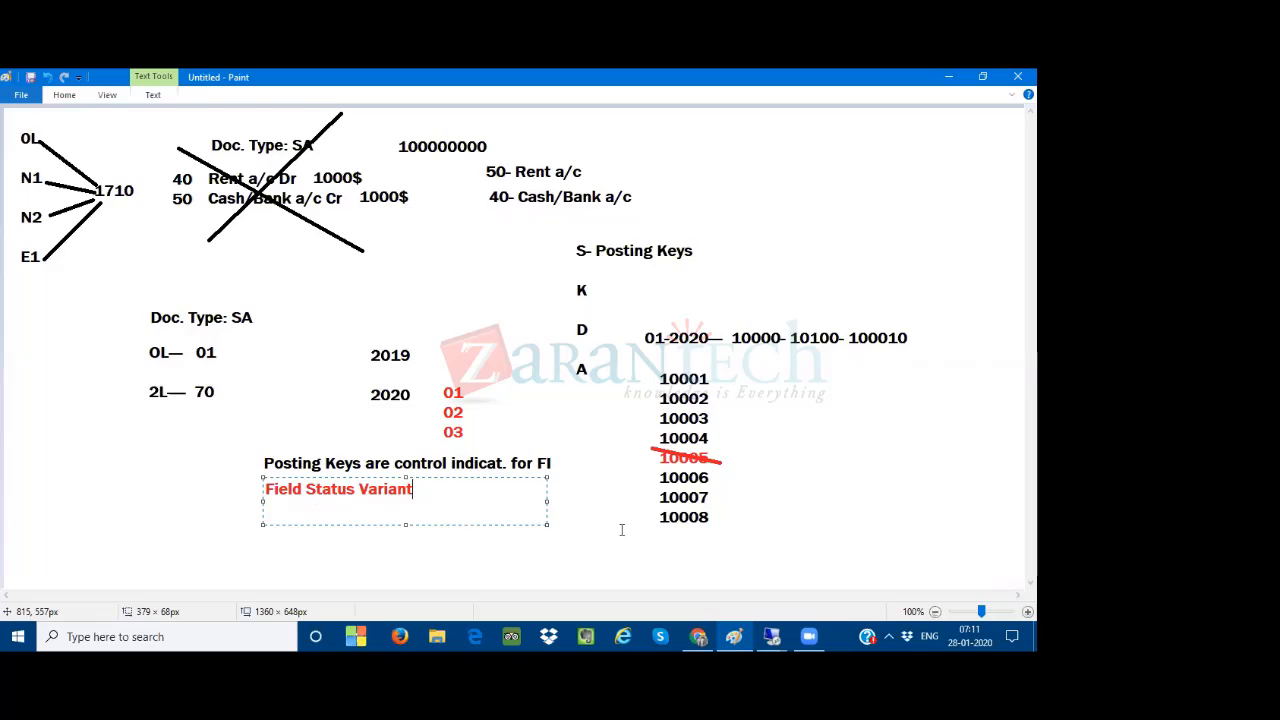
click(772, 636)
click(752, 590)
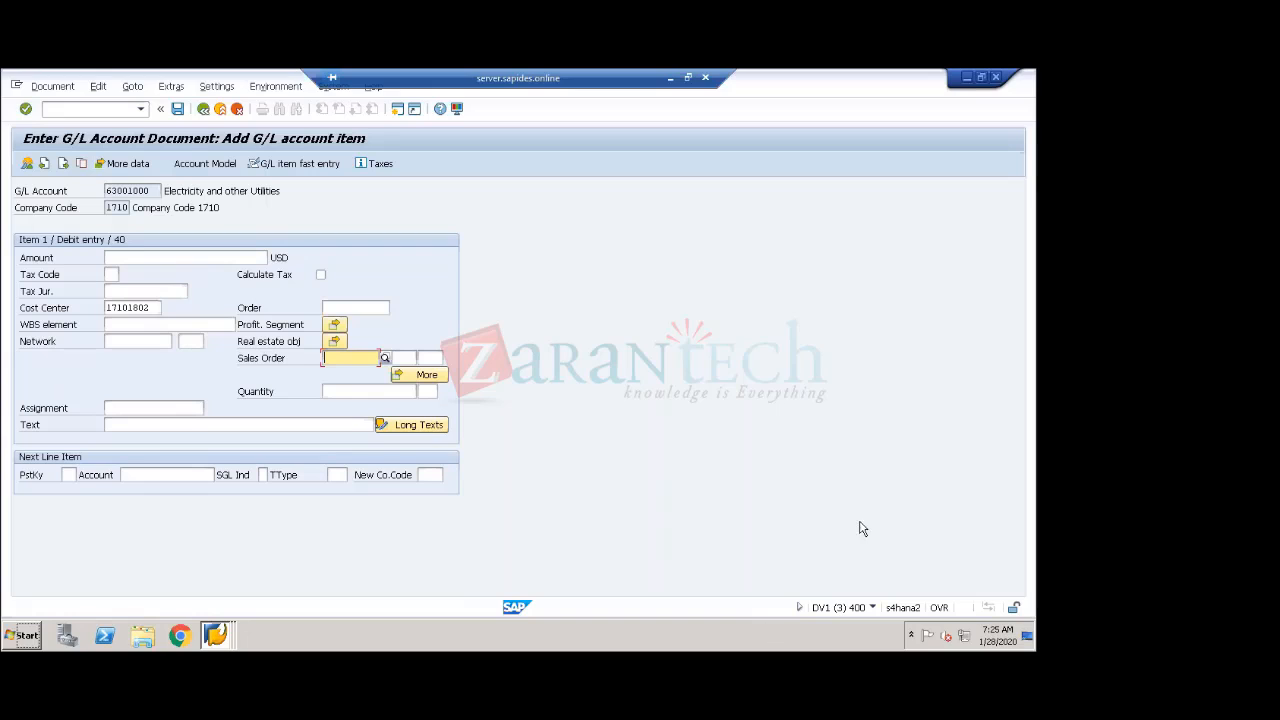
click(670, 78)
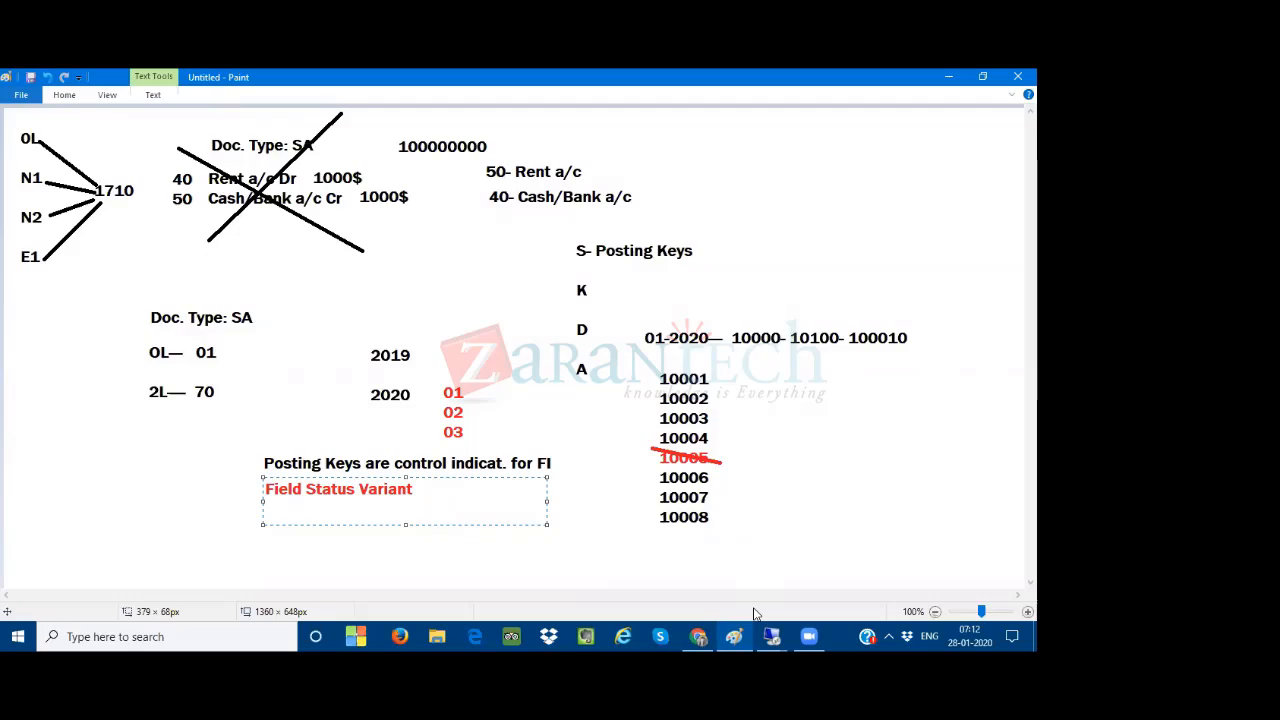
- Switch to Chrome and review the listed topics on the Session Meeting Links page, down to the latest January sessions
click(698, 637)
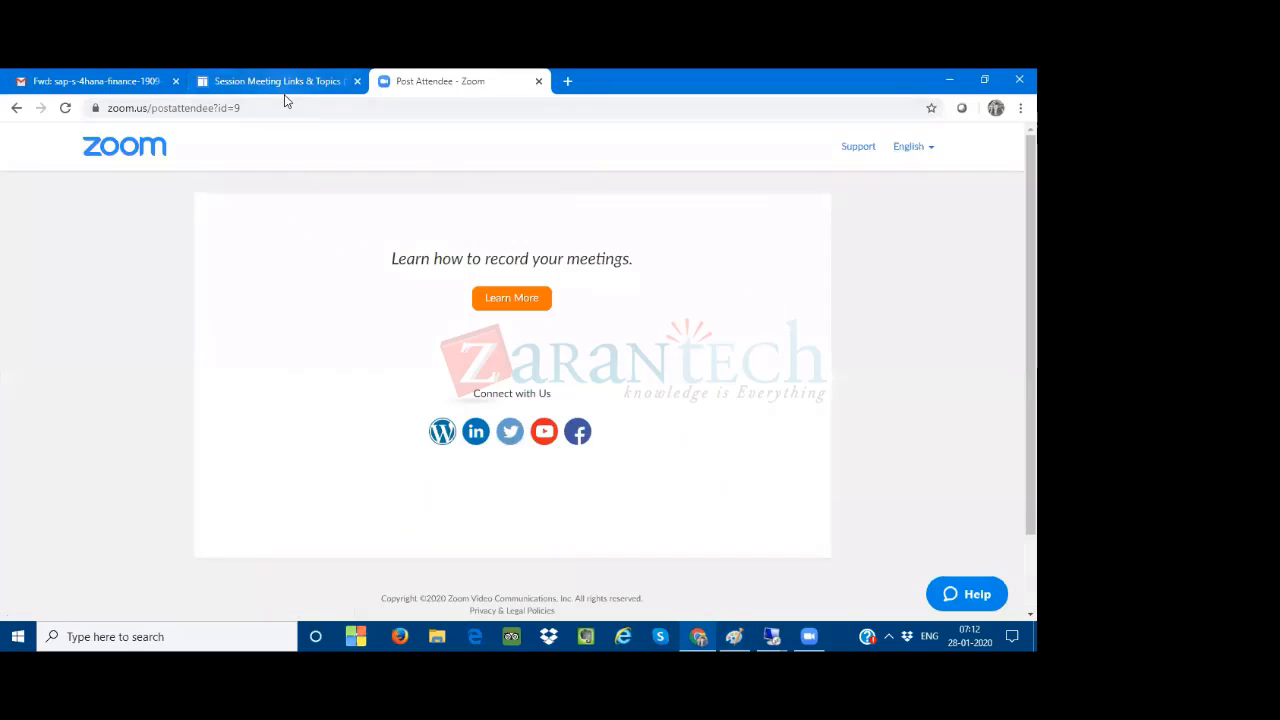
key(ctrl+shift+Tab)
scroll(481, 465, up, 2)
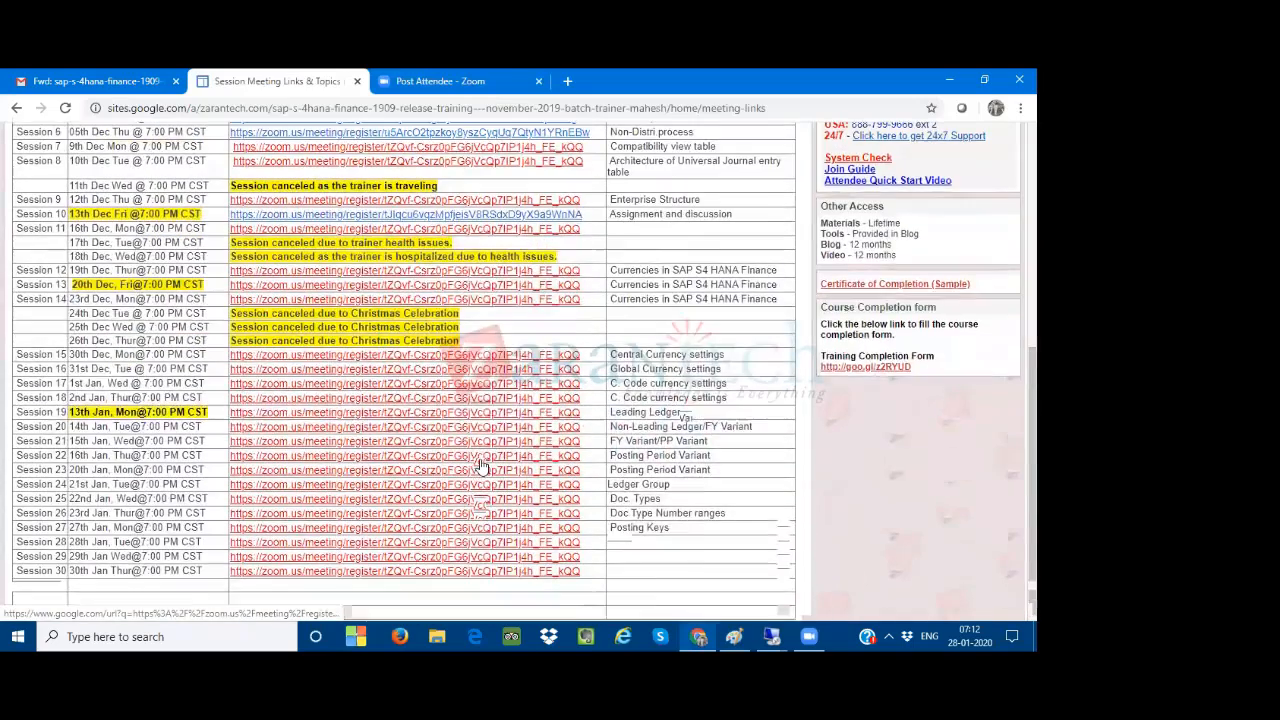
scroll(481, 465, down, 4)
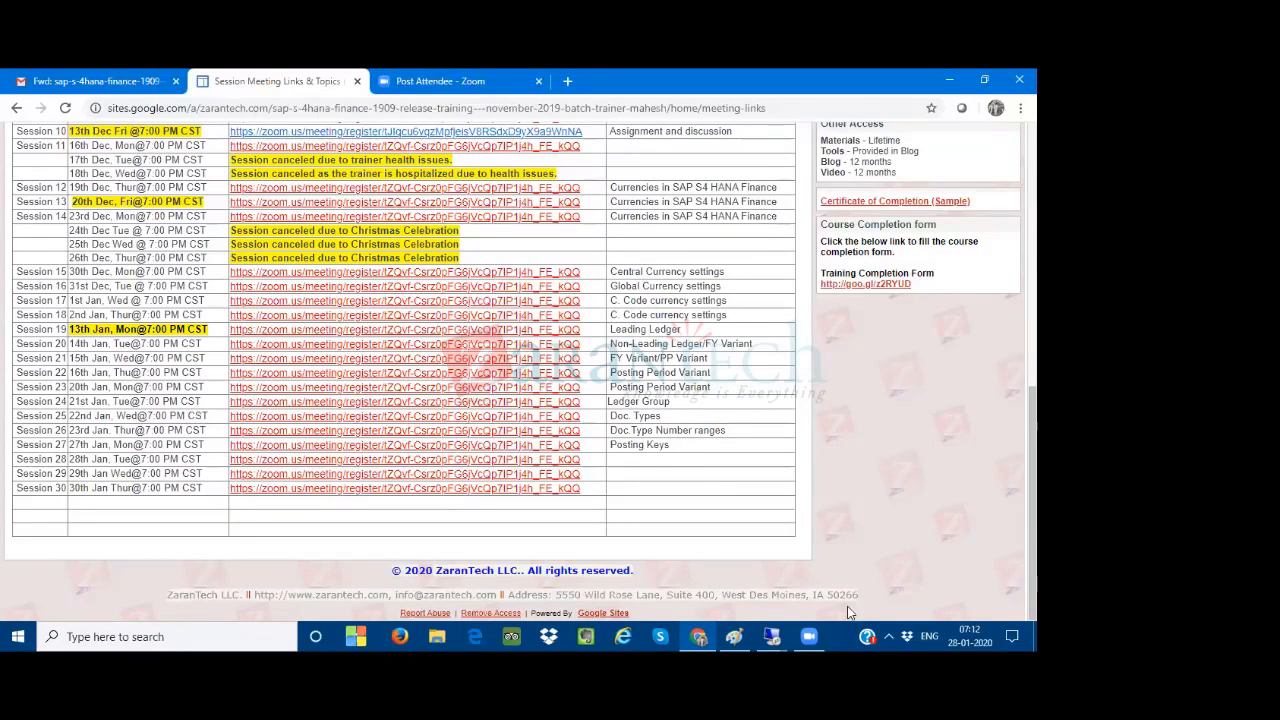
- Switch to the SAP remote session and exit posting key 40's field status and the posting keys list, back to the Display IMG structure
mouse_move(772, 636)
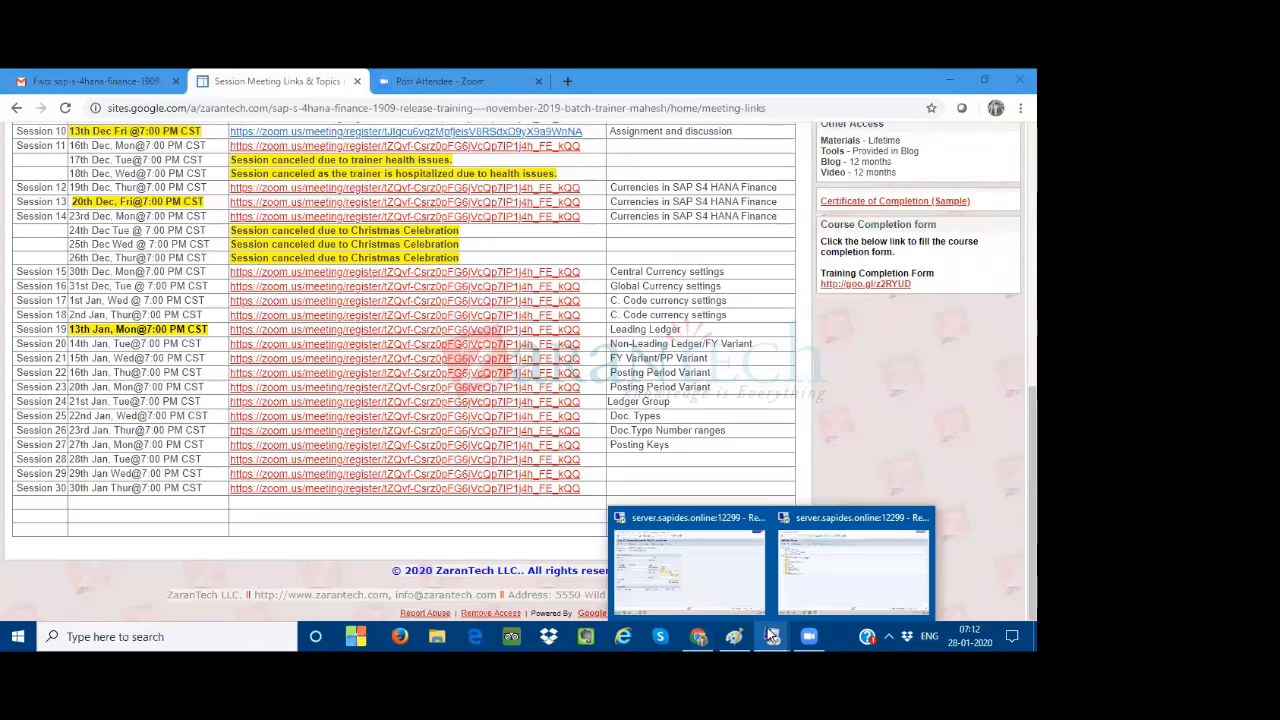
click(699, 597)
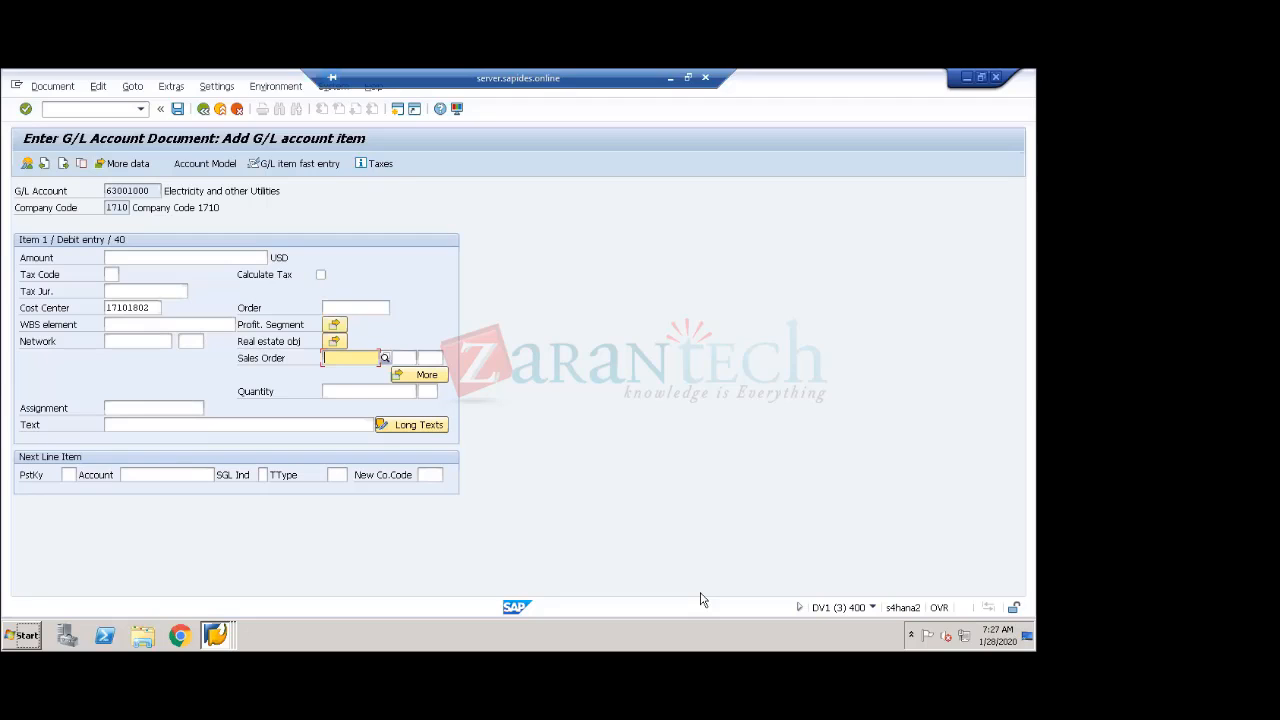
click(226, 634)
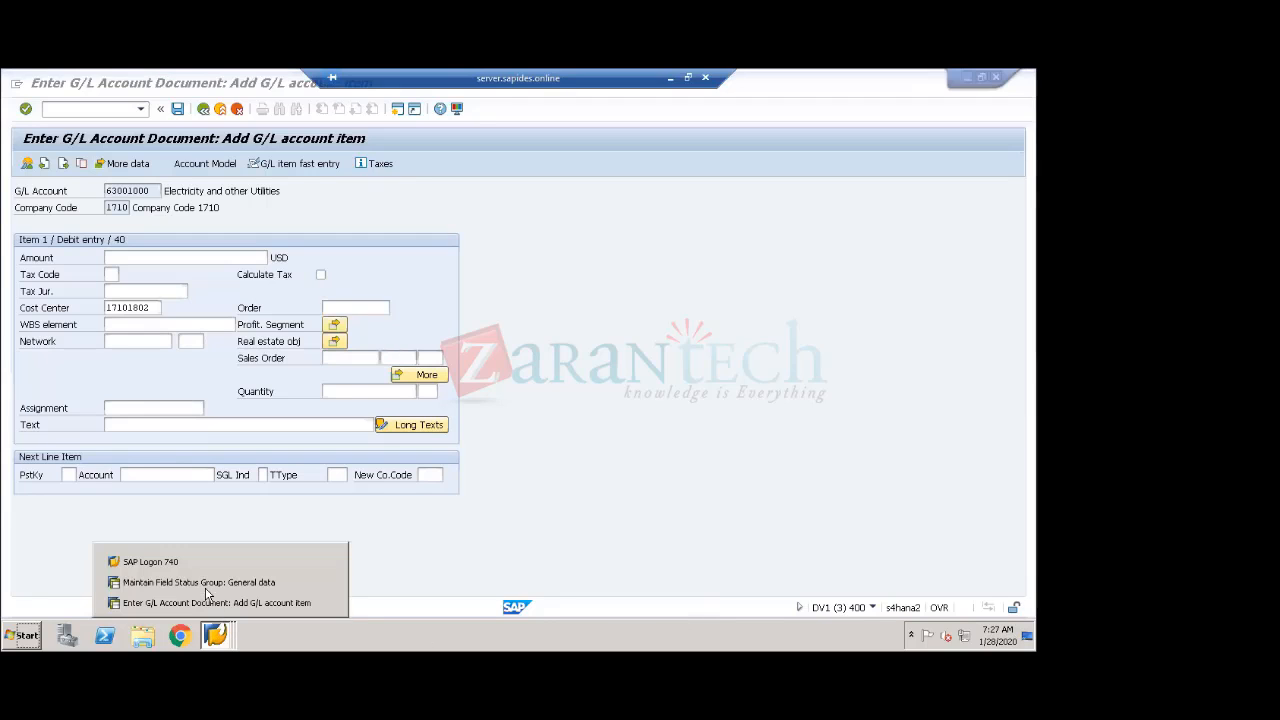
click(206, 582)
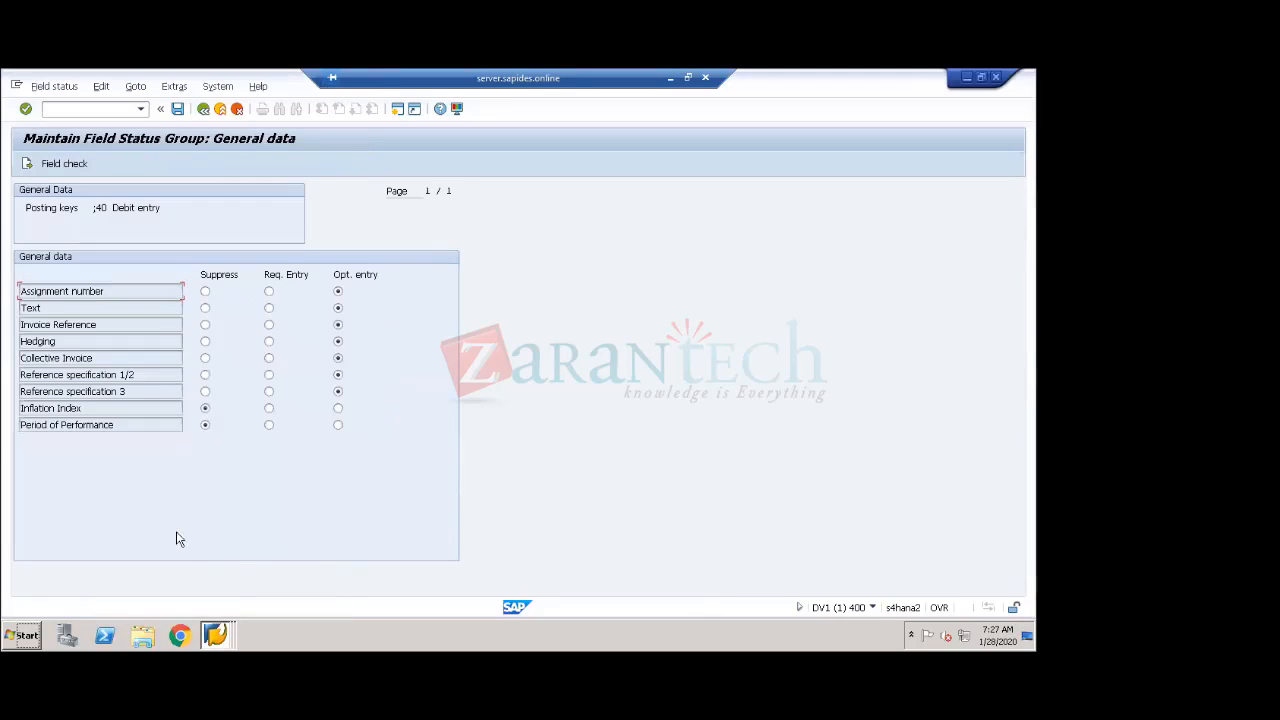
click(203, 110)
click(203, 110)
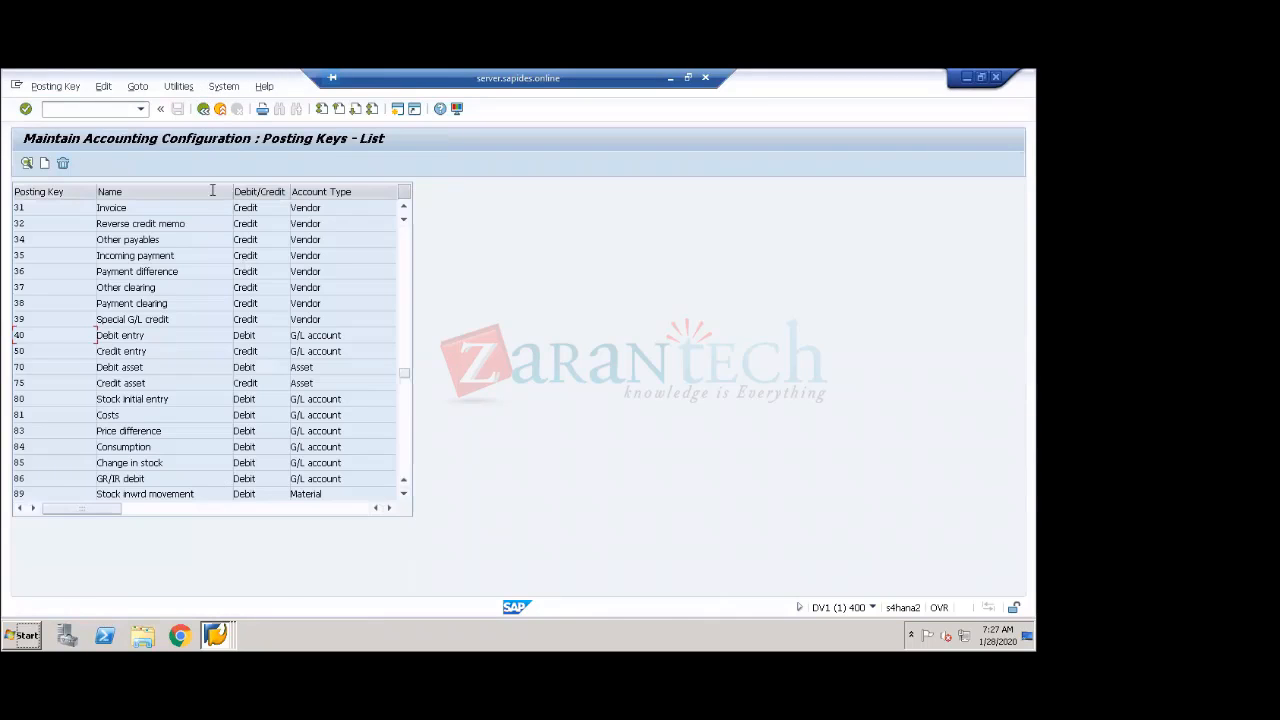
click(203, 109)
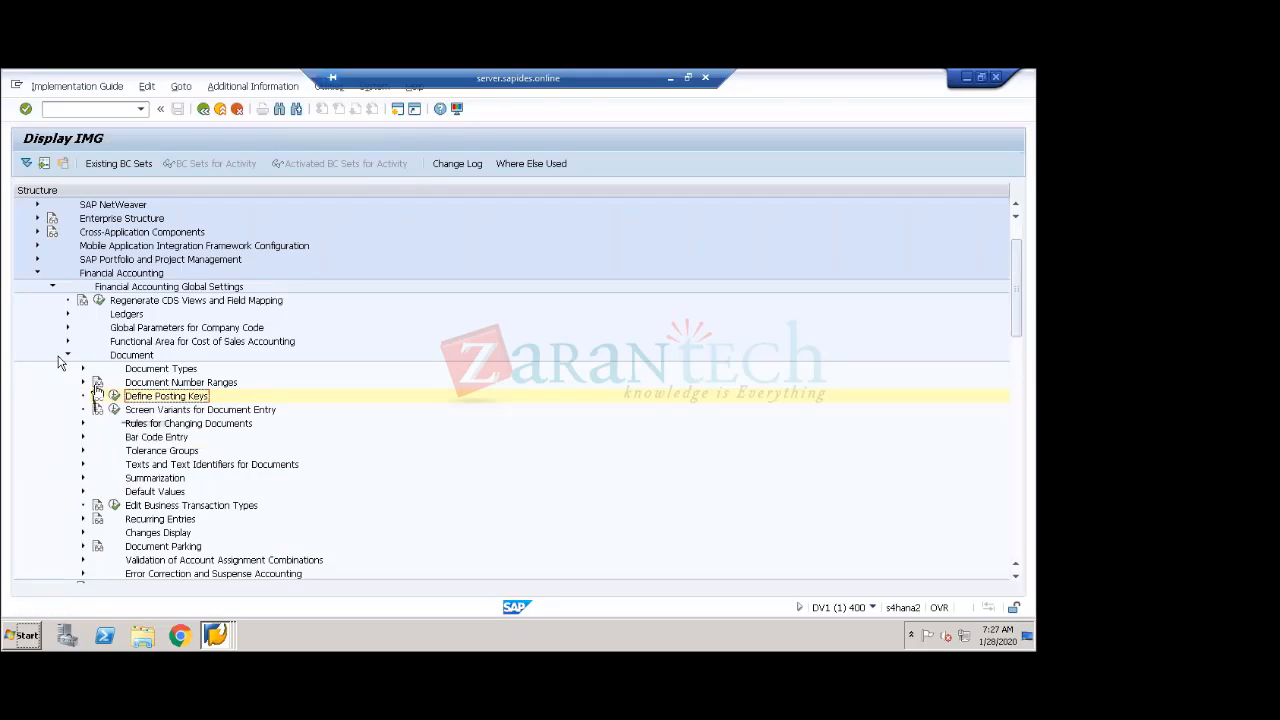
- Collapse the Document node and select the Define Field Status Variants activity among the Fields settings of Ledgers
click(67, 355)
click(67, 316)
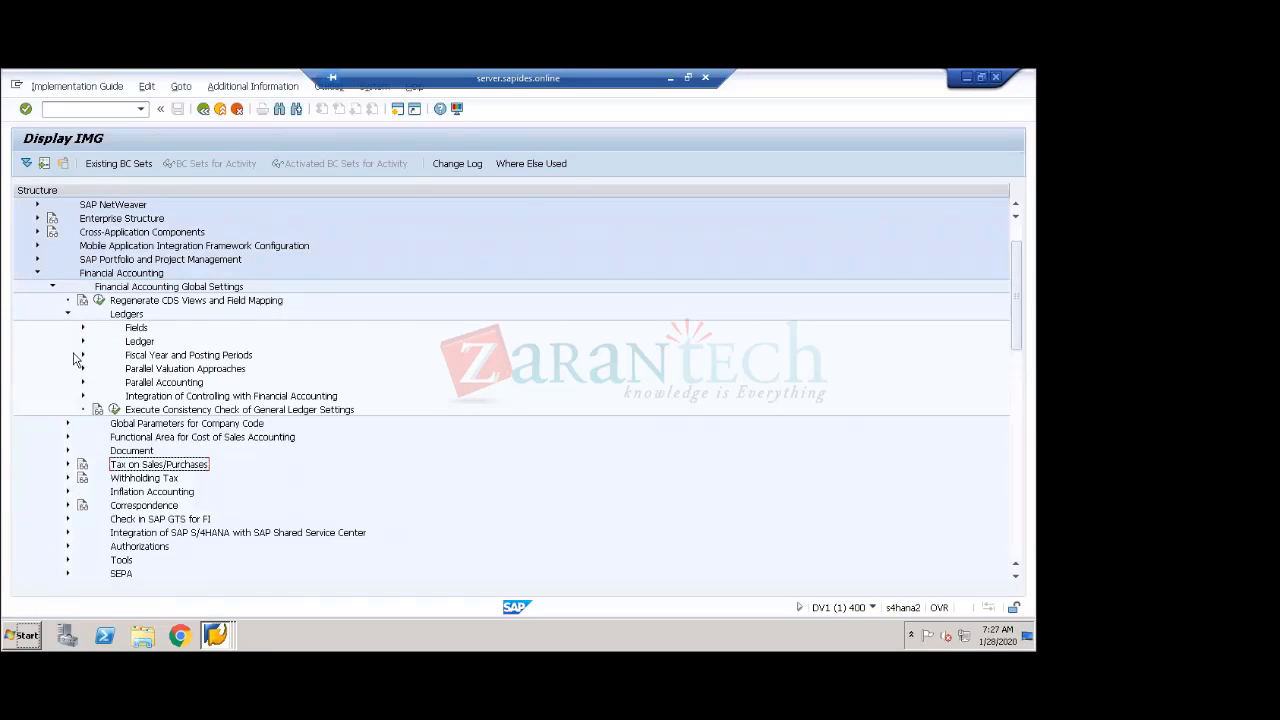
click(82, 329)
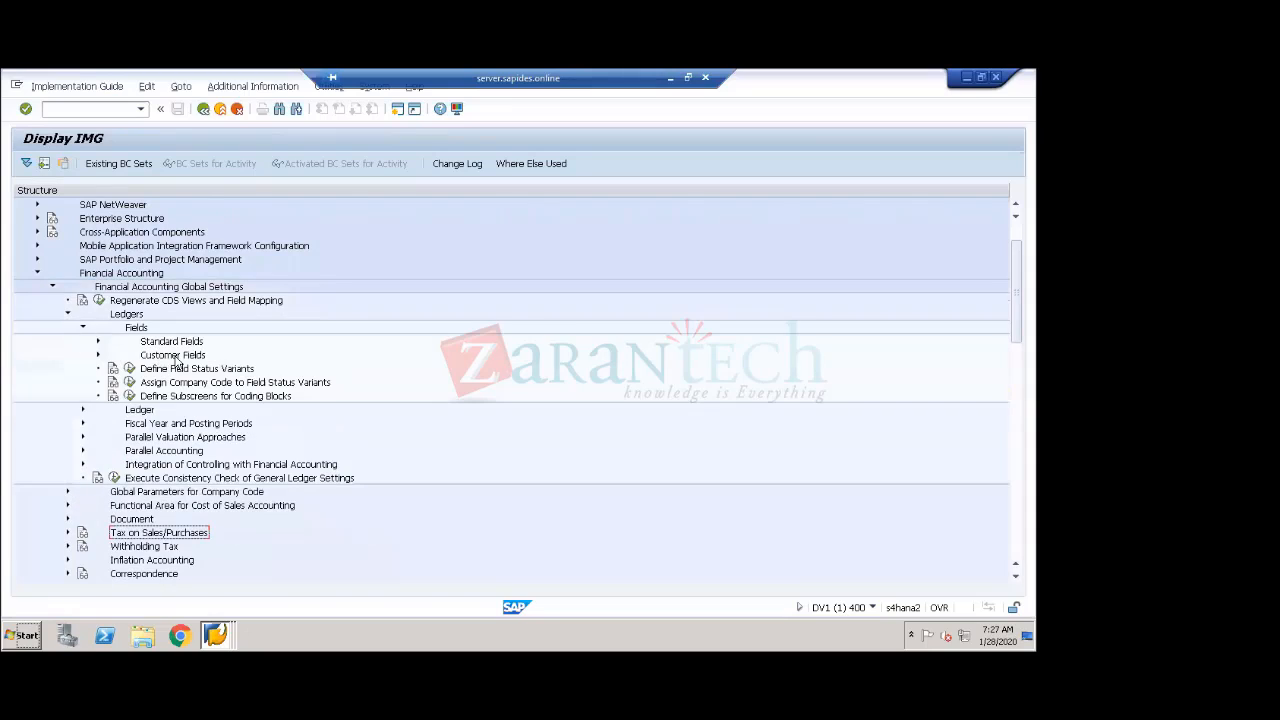
click(170, 369)
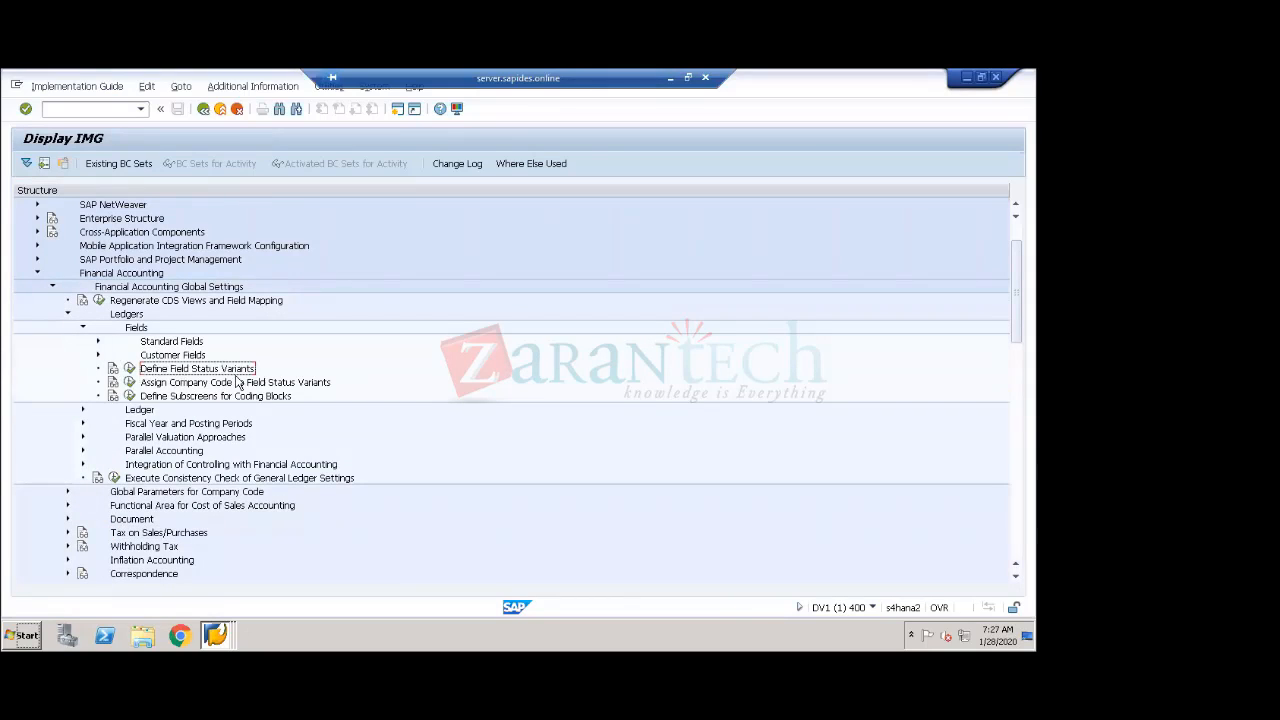